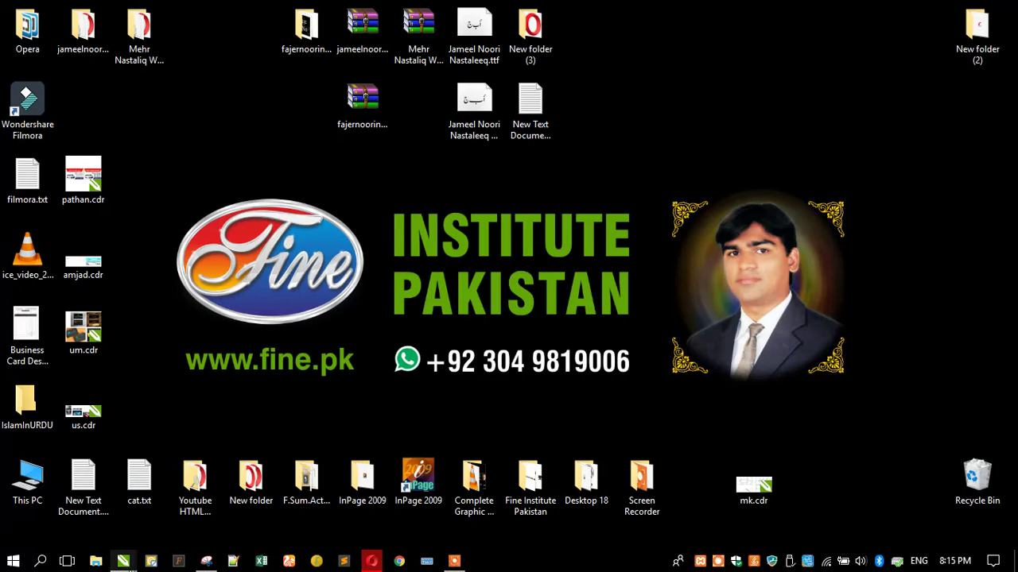
Bring back amjad.cdr, check the card image, then minimise CorelDRAW to reach the desktop
left_click(215, 524)
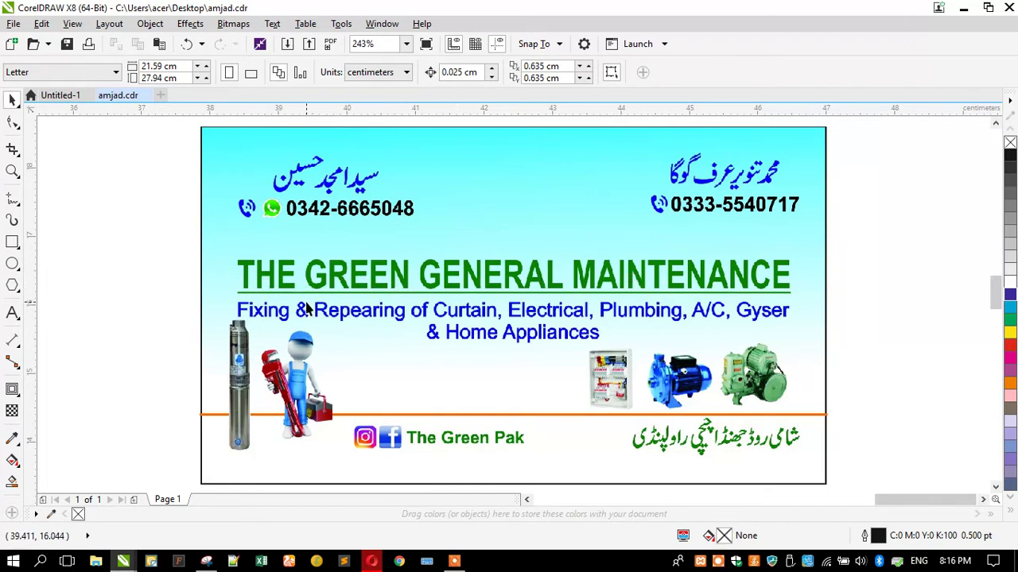
left_click(376, 300)
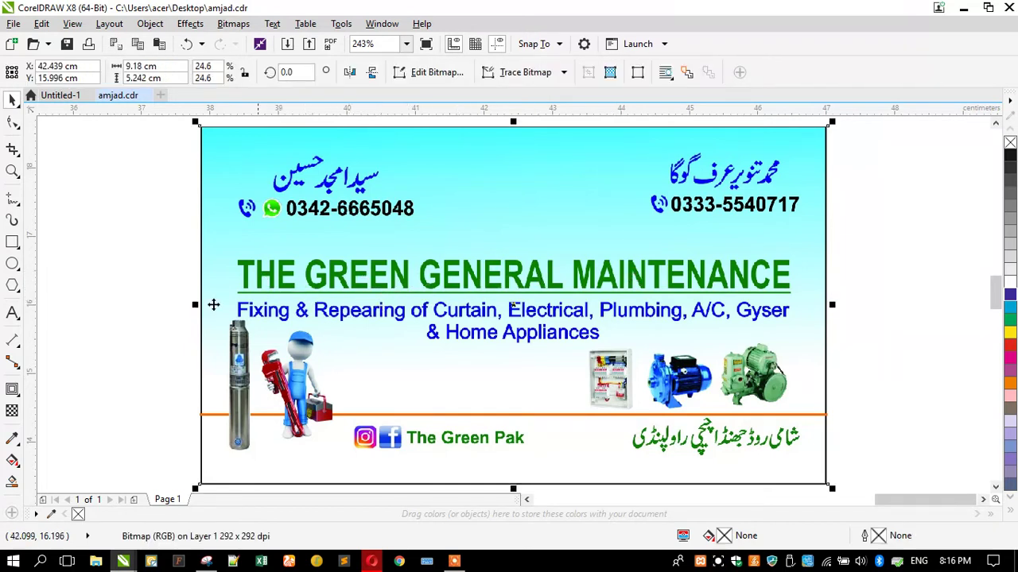
left_click(100, 303)
scroll(298, 291, "down", 2)
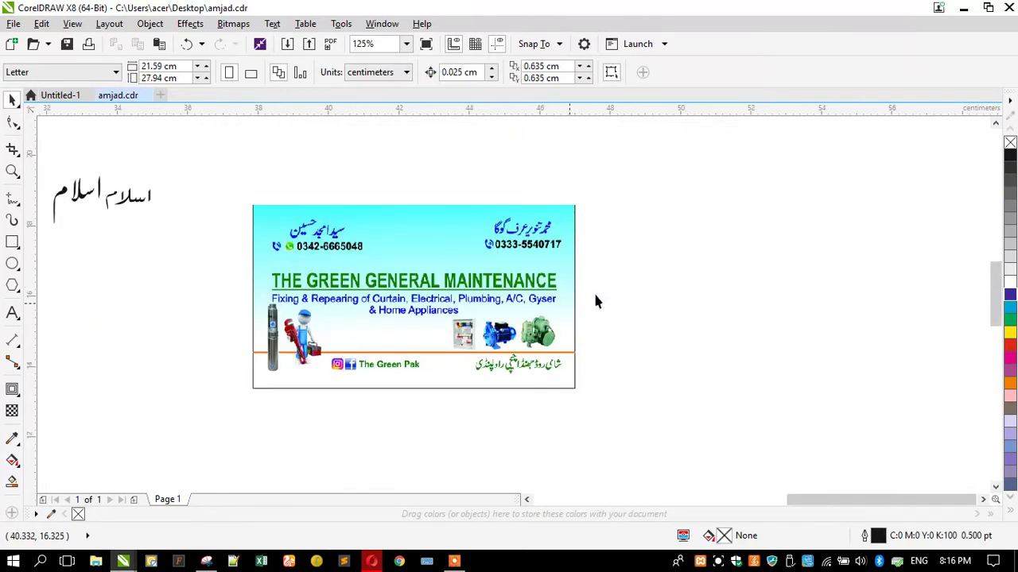
left_click(963, 8)
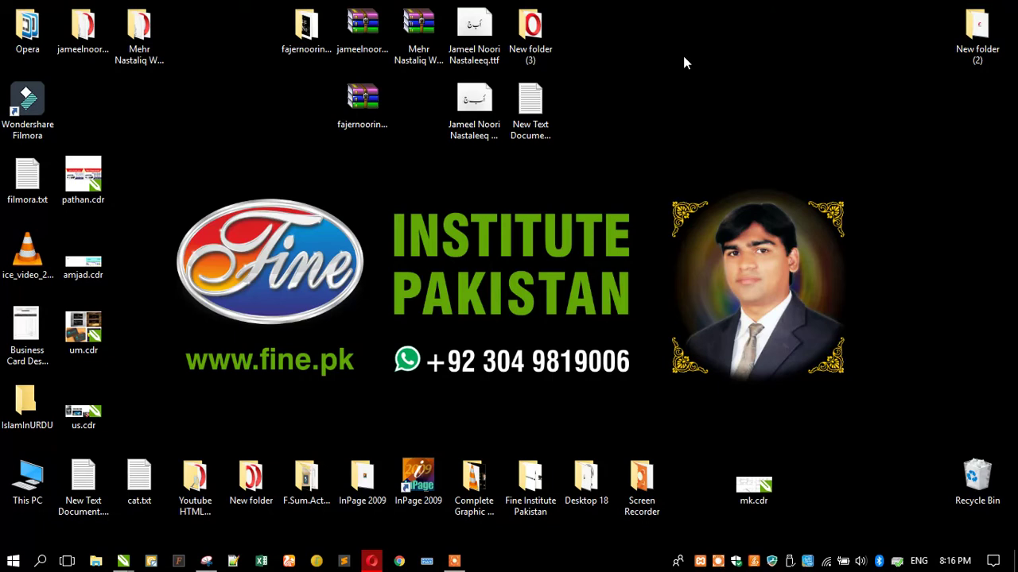
Open a folder window from the desktop and browse to 7D-GROUP (E:) > Clients
double_click(19, 46)
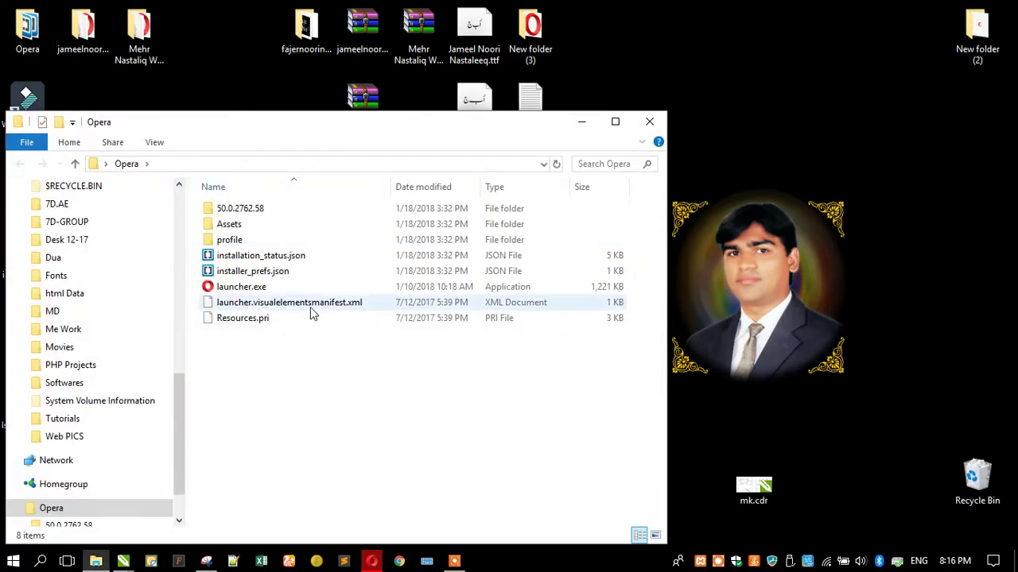
scroll(68, 390, "up", 5)
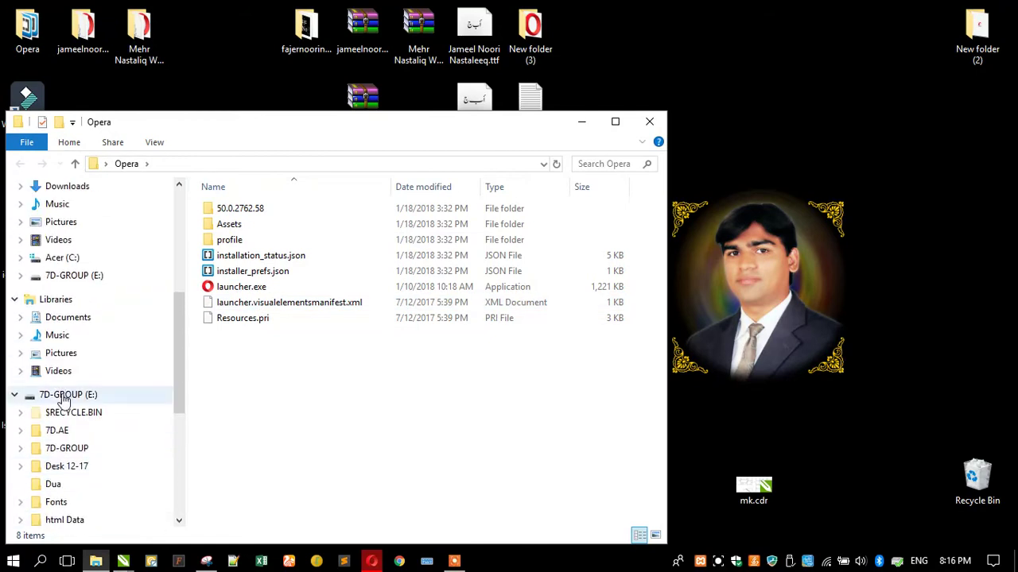
left_click(70, 448)
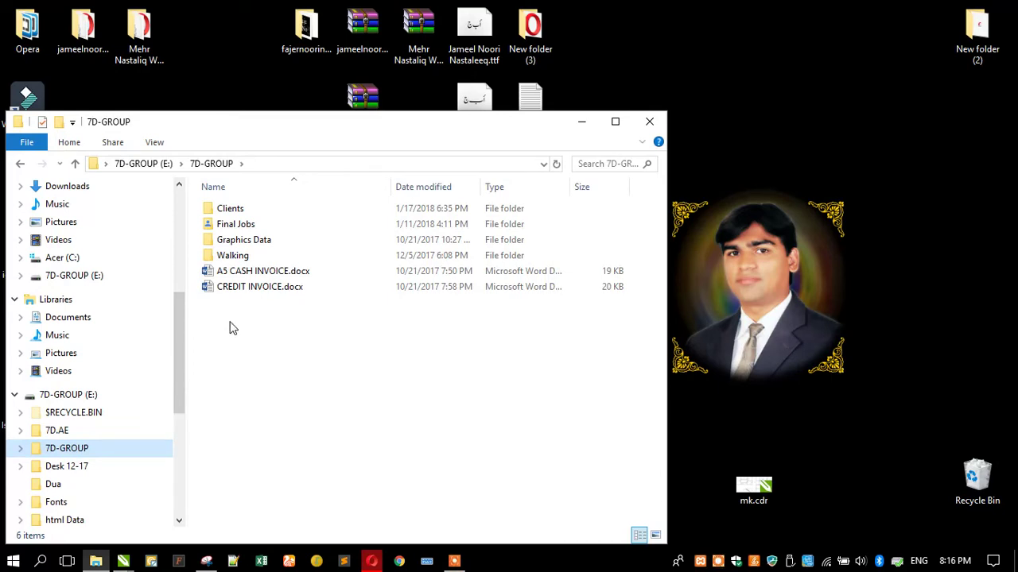
double_click(230, 208)
left_click(313, 318)
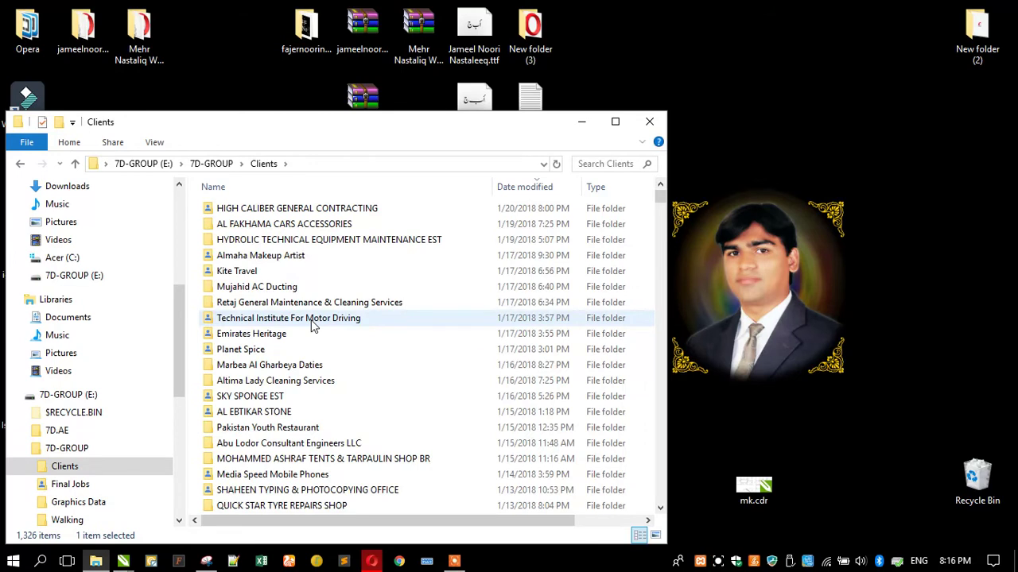
left_click(283, 308)
Jump to The Green General Maintenance folder and open card.cdr in CorelDRAW
key("t")
key("h")
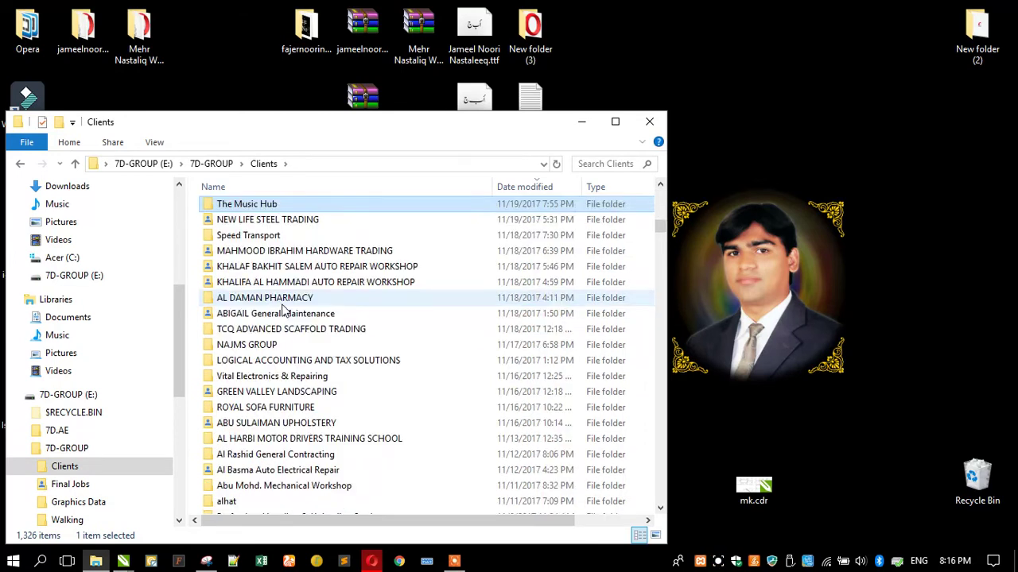
key("e")
key("space")
key("k")
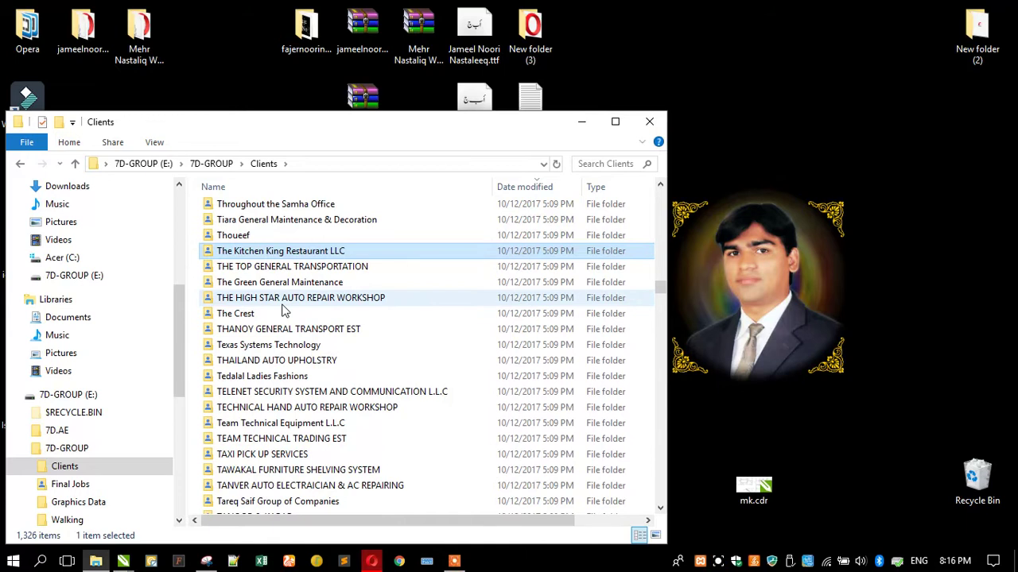
key("Down")
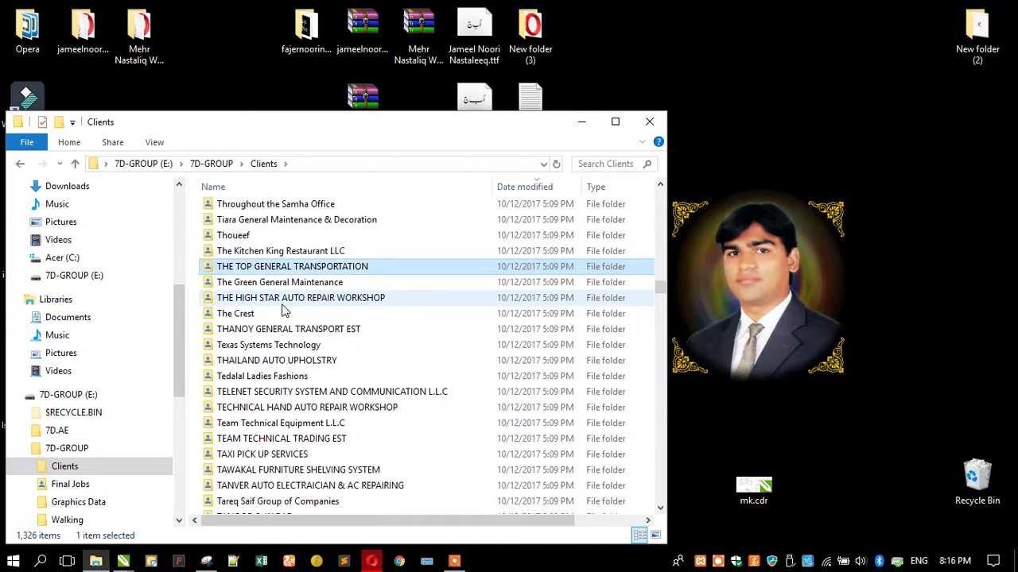
double_click(278, 282)
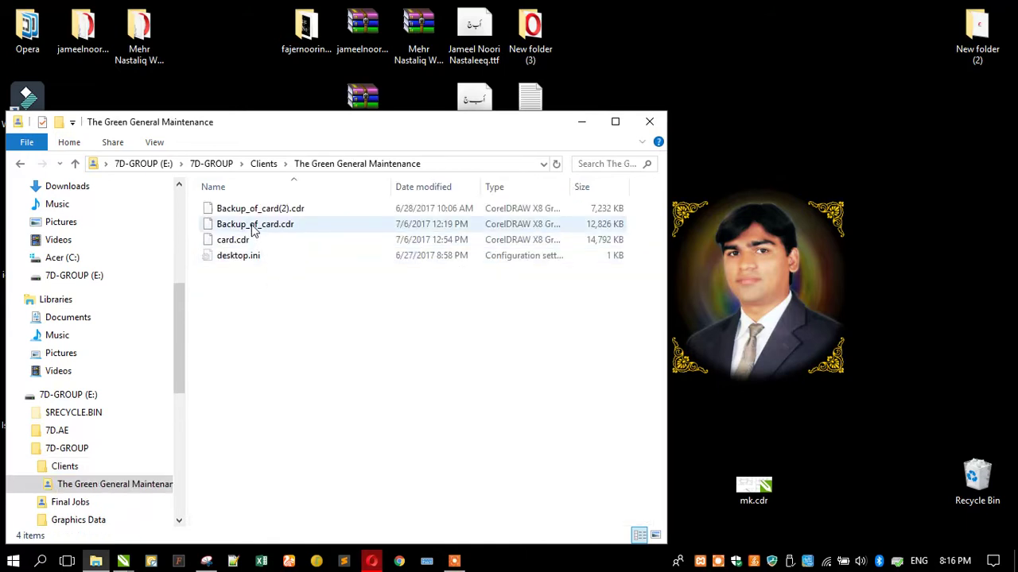
double_click(244, 242)
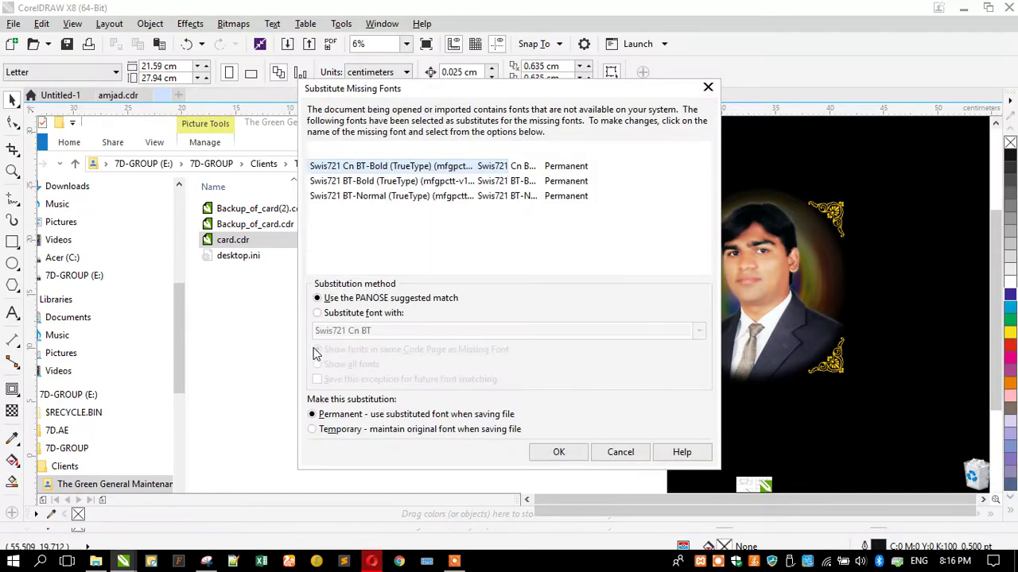
Accept the substitute fonts and select every object of the green UAE card in card.cdr
left_click(559, 452)
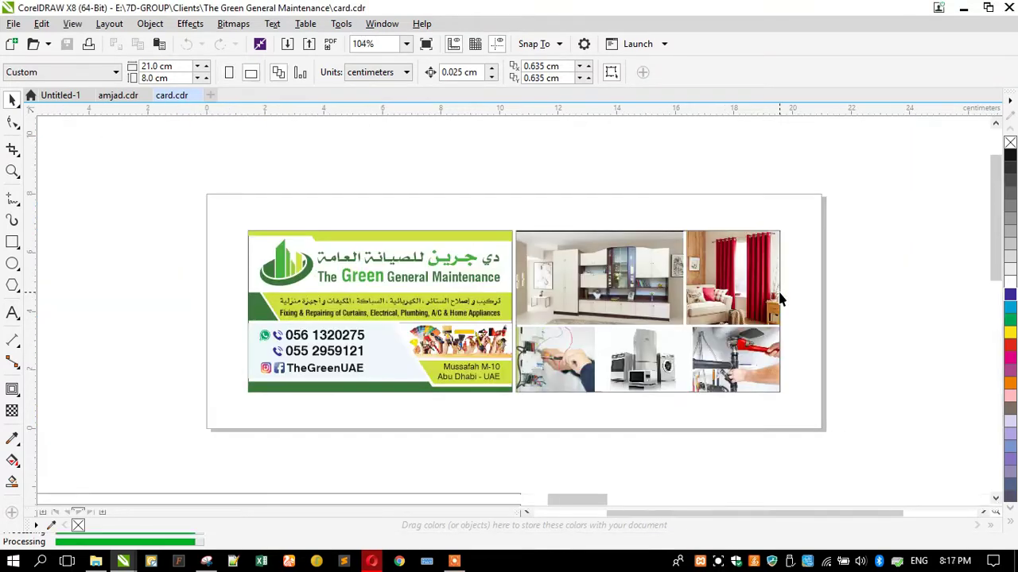
scroll(228, 186, "down", 3)
left_click_drag(228, 183, 569, 332)
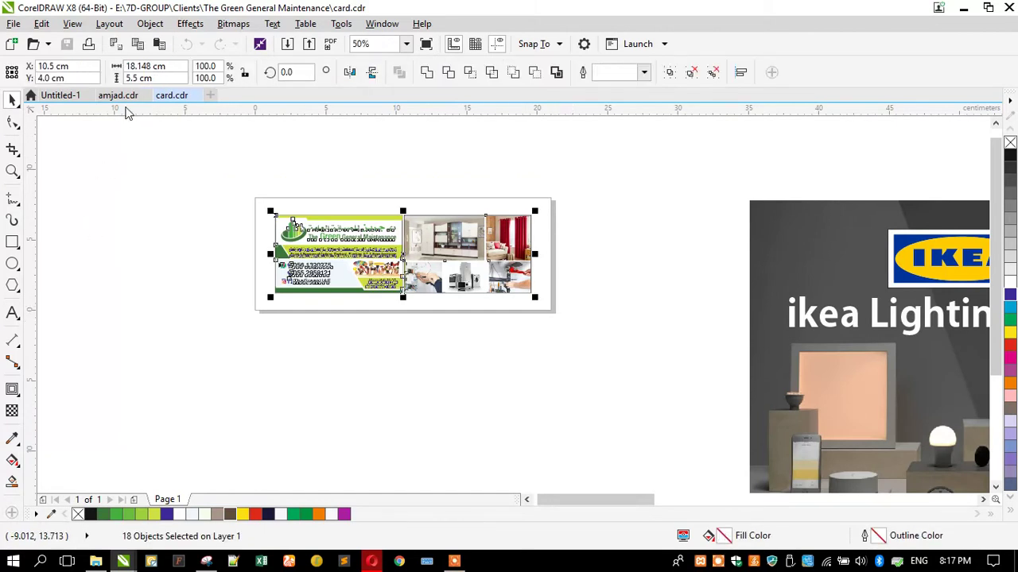
left_click(121, 96)
left_click(296, 253)
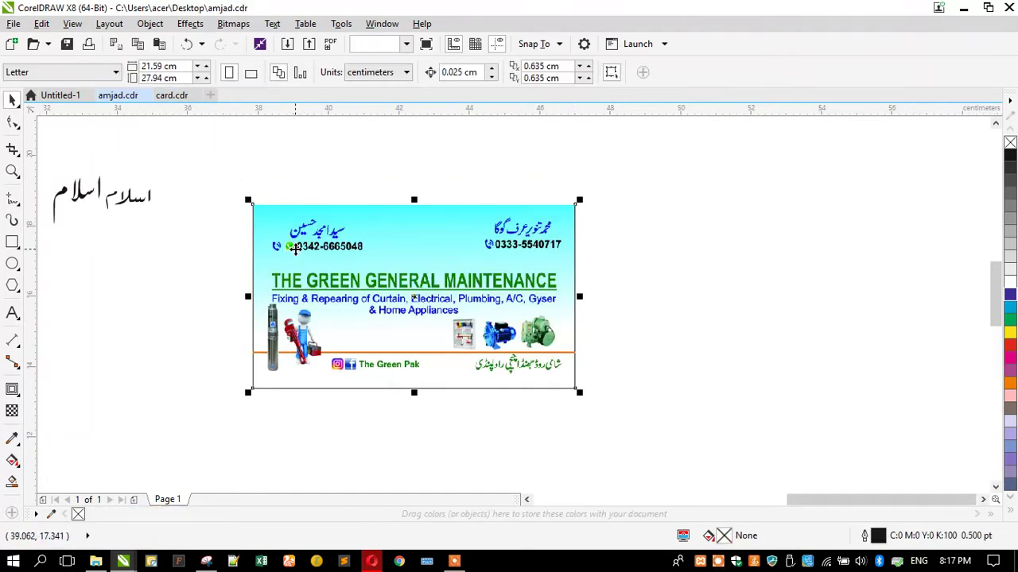
left_click(171, 95)
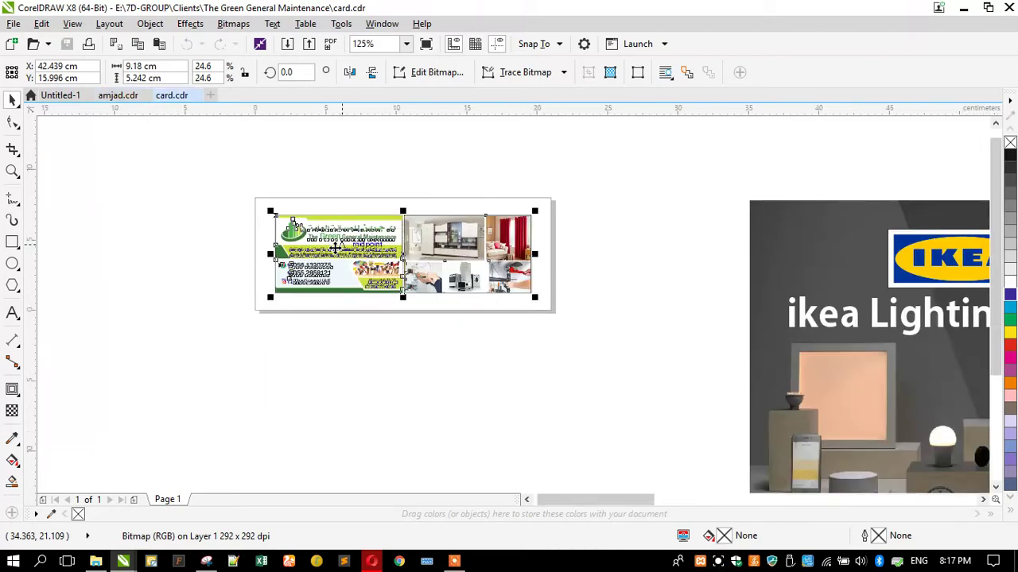
Paste the green UAE card into amjad.cdr and zoom to show all objects
left_click(119, 95)
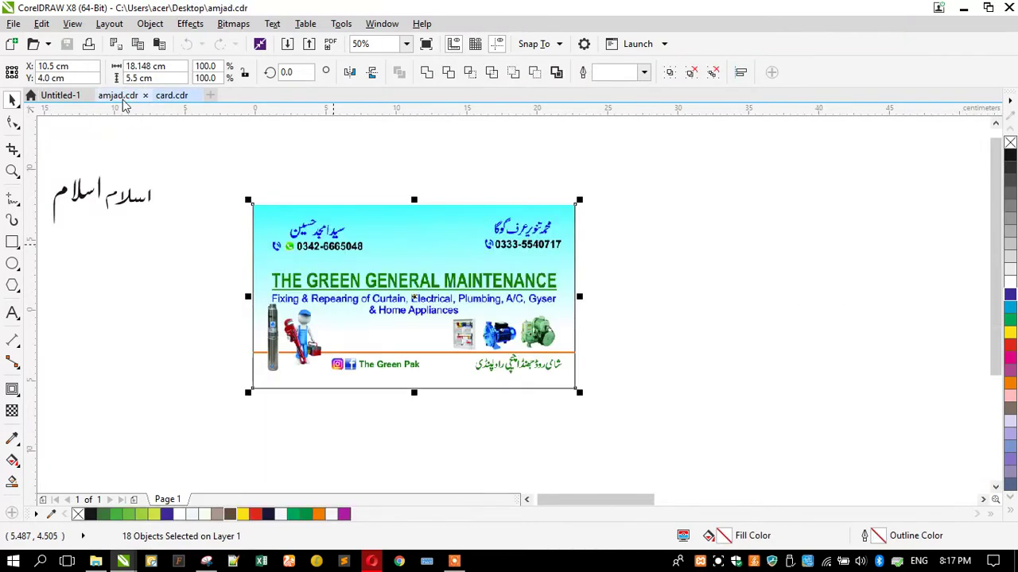
key("ctrl+a")
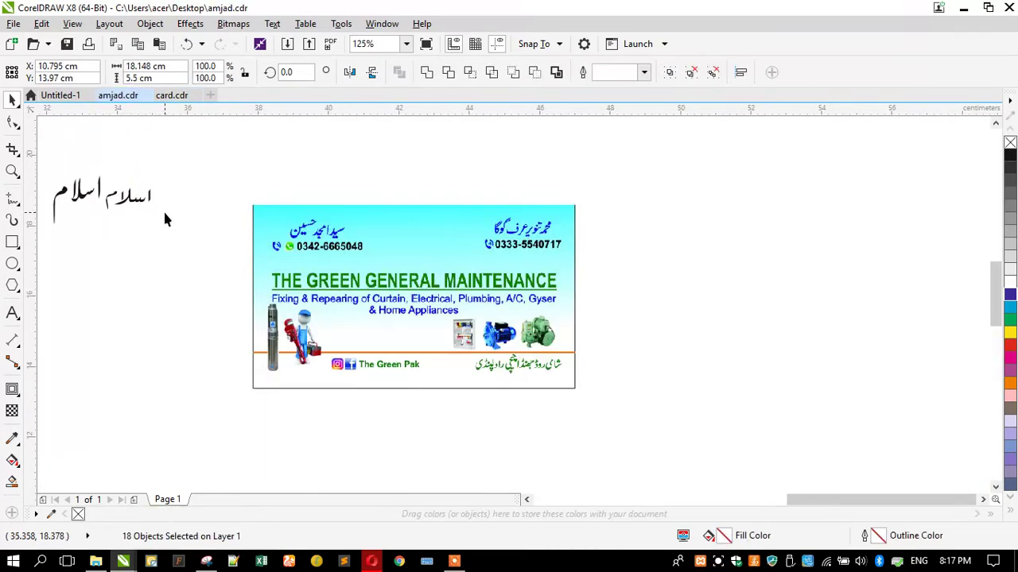
key("F4")
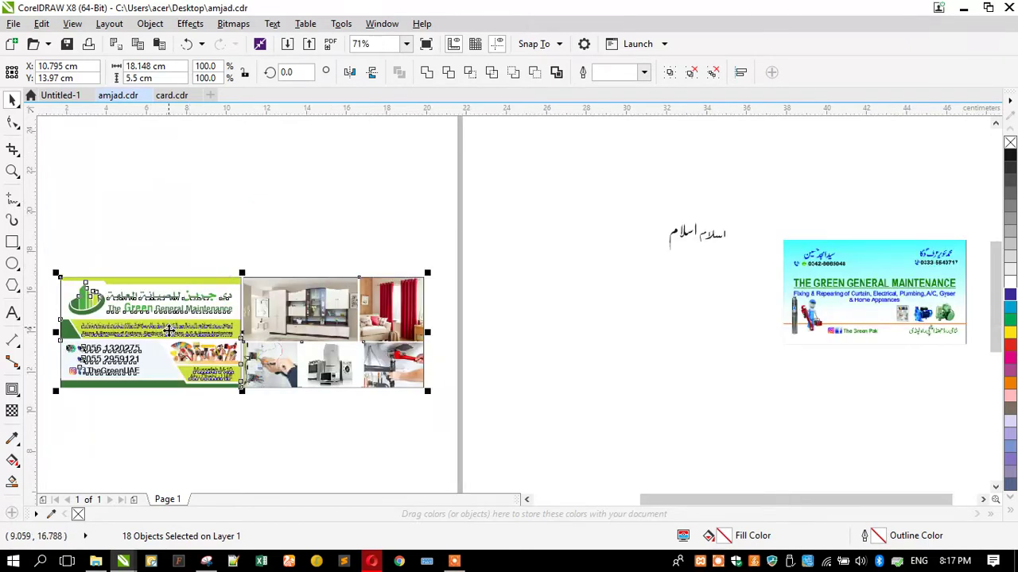
scroll(163, 321, "down", 1)
Drag the pasted UAE card into place just below the cyan maintenance card
left_click_drag(155, 323, 526, 368)
left_click(636, 253)
scroll(334, 247, "up", 3)
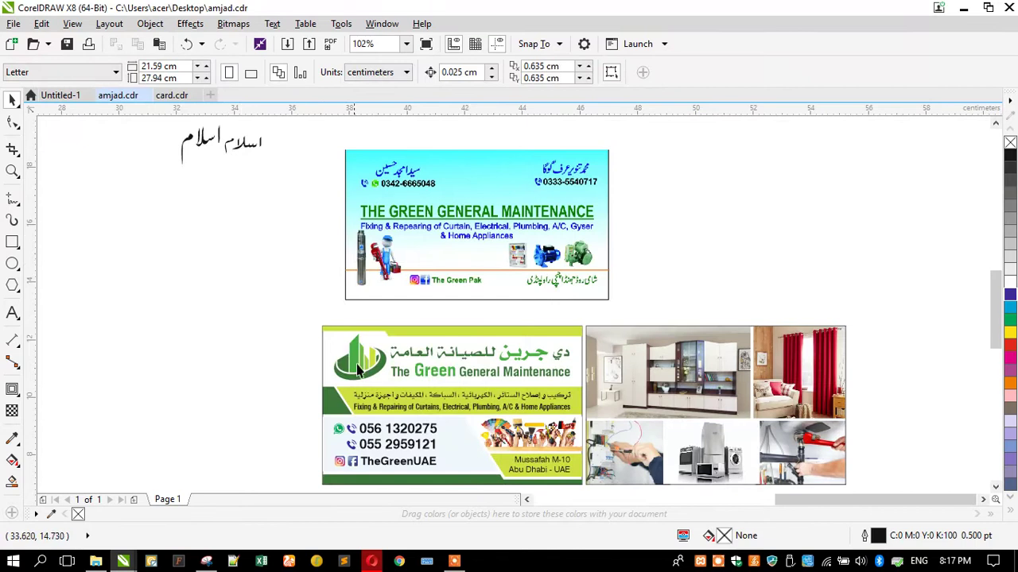
left_click_drag(302, 322, 769, 453)
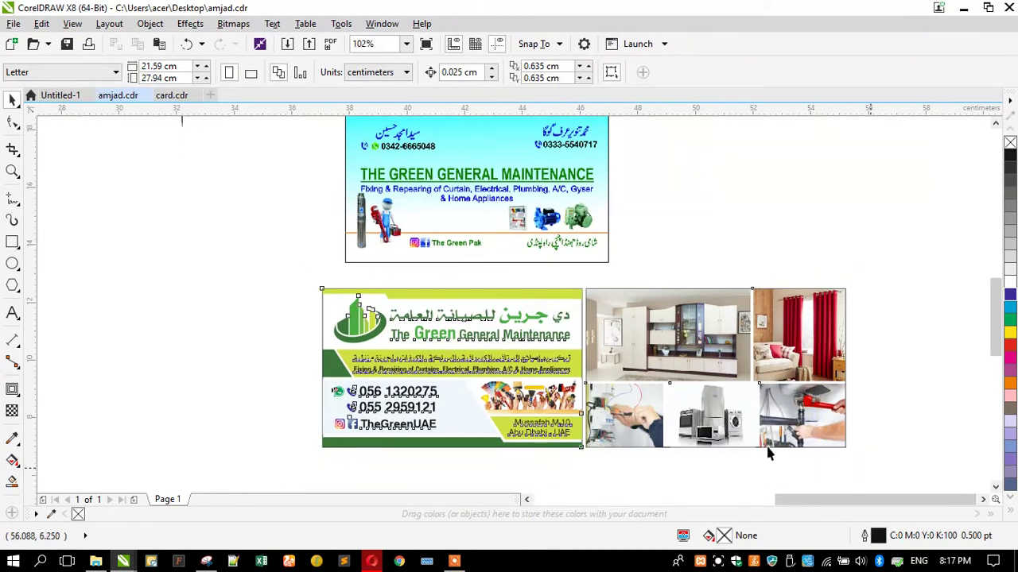
left_click_drag(469, 384, 496, 367)
scroll(579, 299, "down", 2)
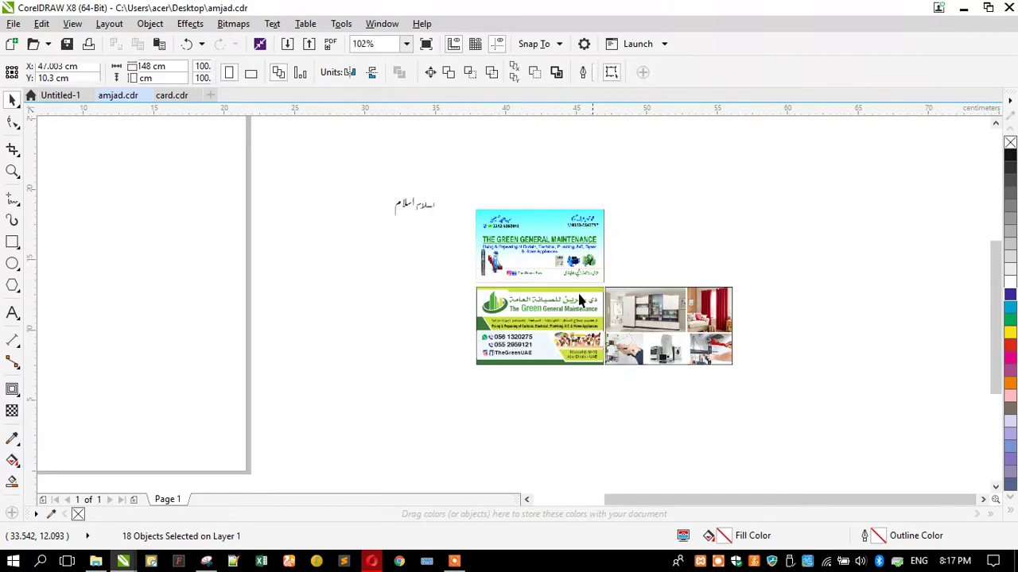
key("Escape")
scroll(512, 248, "up", 2)
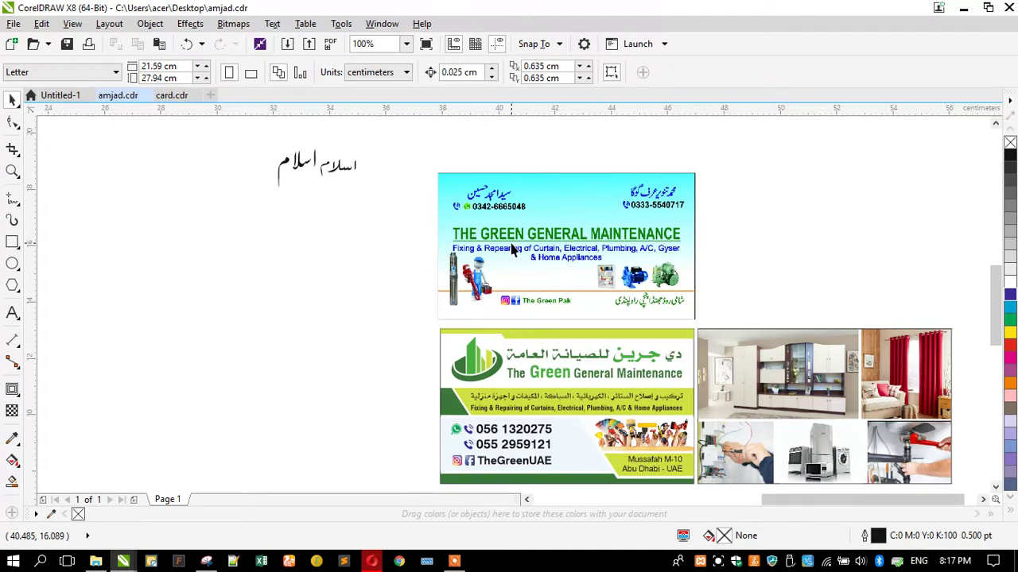
Move the cyan maintenance card down to the lower left of the page
left_click_drag(656, 240, 395, 401)
left_click(322, 253)
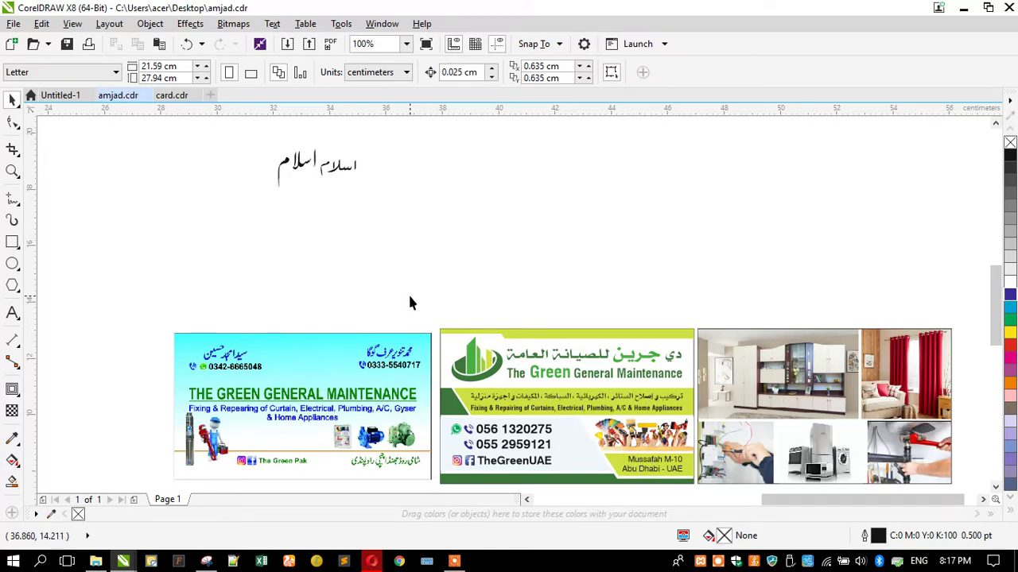
left_click(700, 561)
left_click(554, 538)
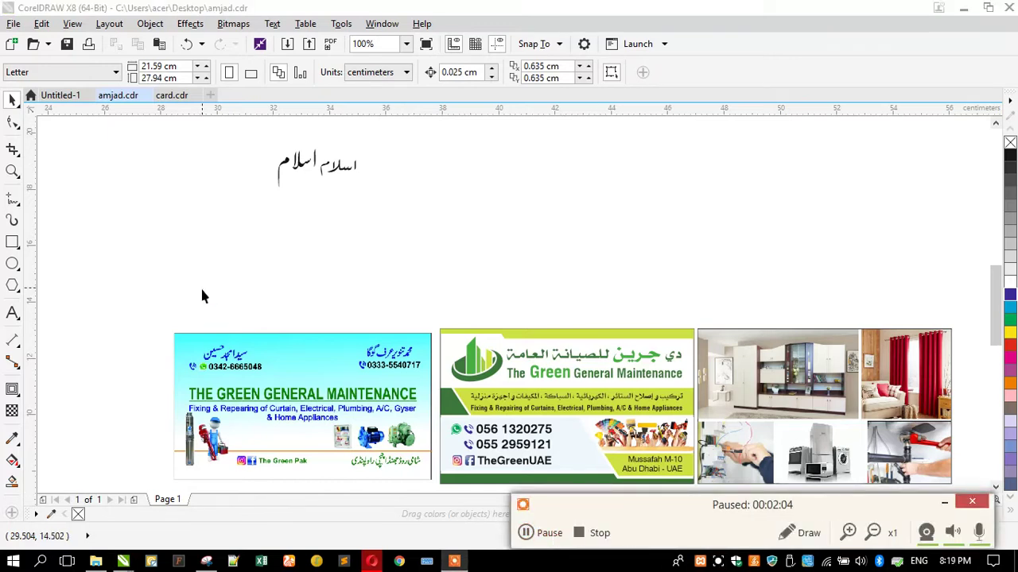
key("F7")
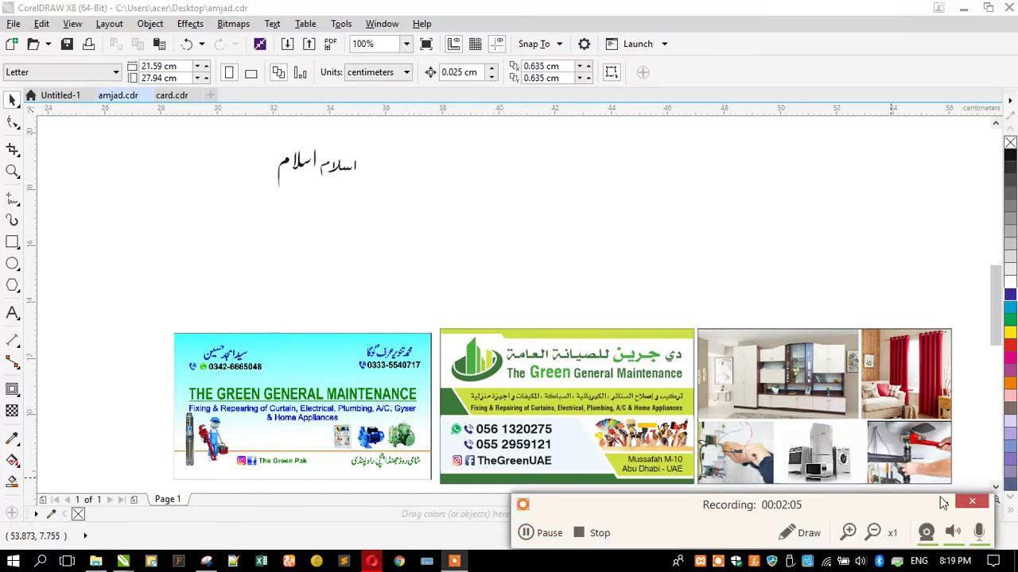
left_click(944, 502)
Zoom in on both cards and place the cyan card directly beneath the green UAE card
left_click(12, 171)
key("F3")
left_click_drag(308, 289, 640, 435)
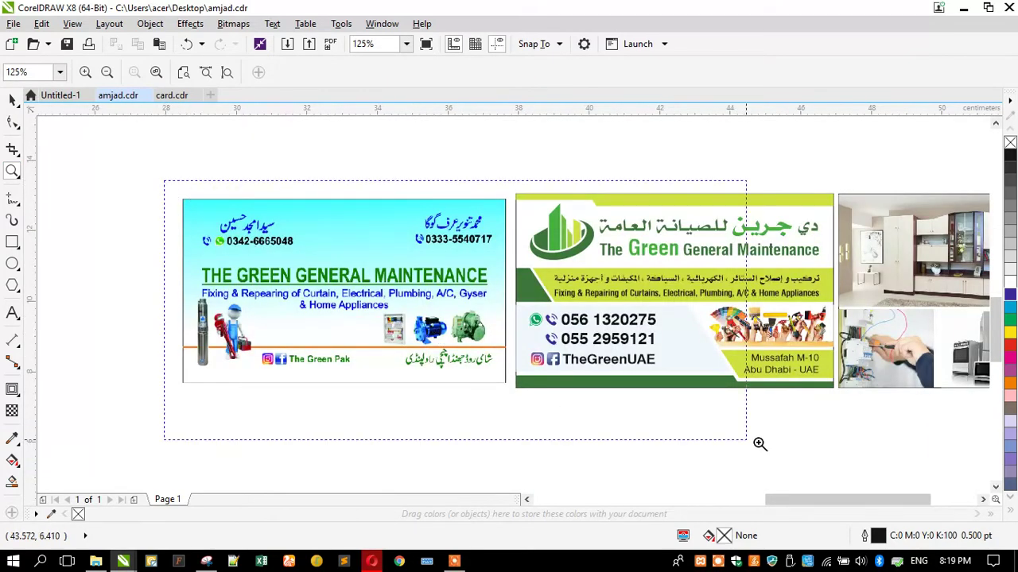
scroll(858, 465, "down", 1)
scroll(455, 224, "up", 1)
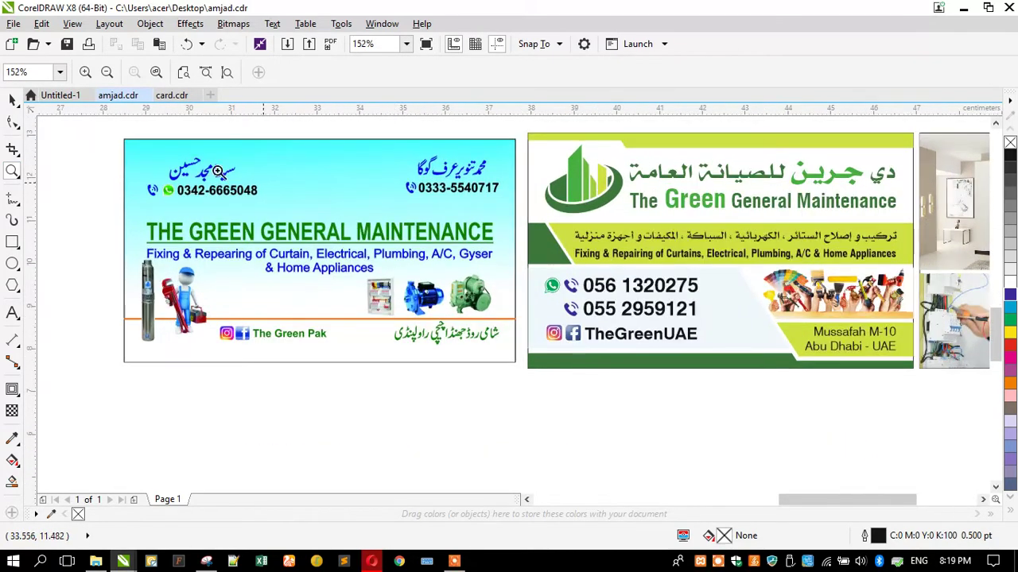
left_click(12, 100)
left_click_drag(187, 165, 588, 407)
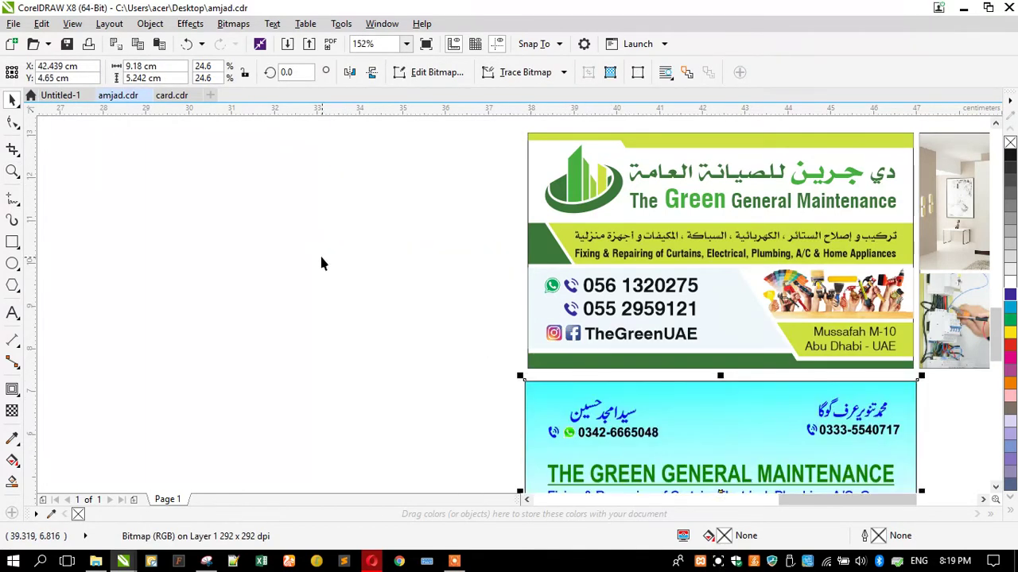
left_click(326, 262)
left_click(12, 246)
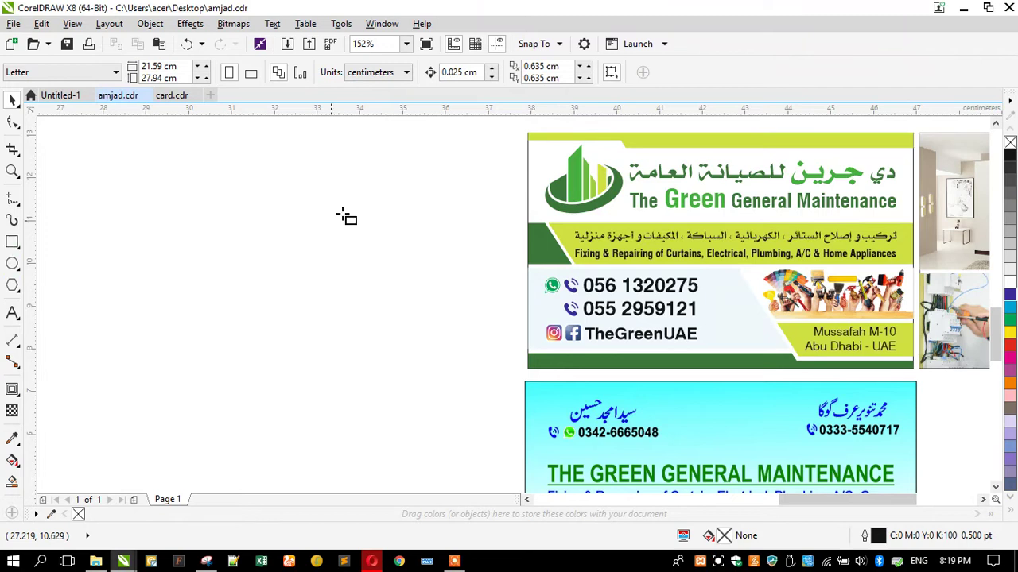
Draw a 9.0 × 5.5 cm rectangle, move it to the empty canvas and give it a thin black outline
left_click_drag(527, 135, 915, 366)
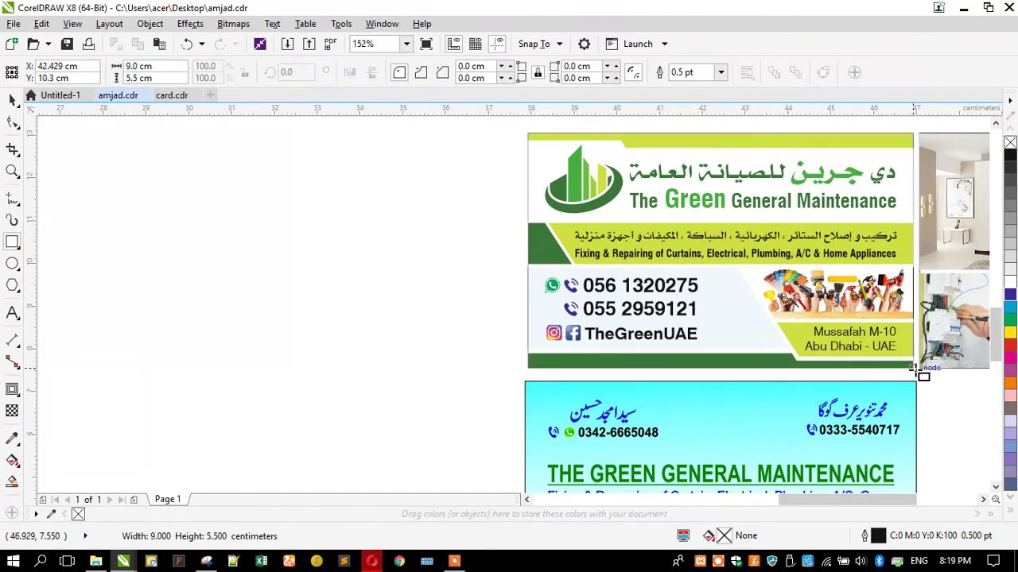
left_click(12, 99)
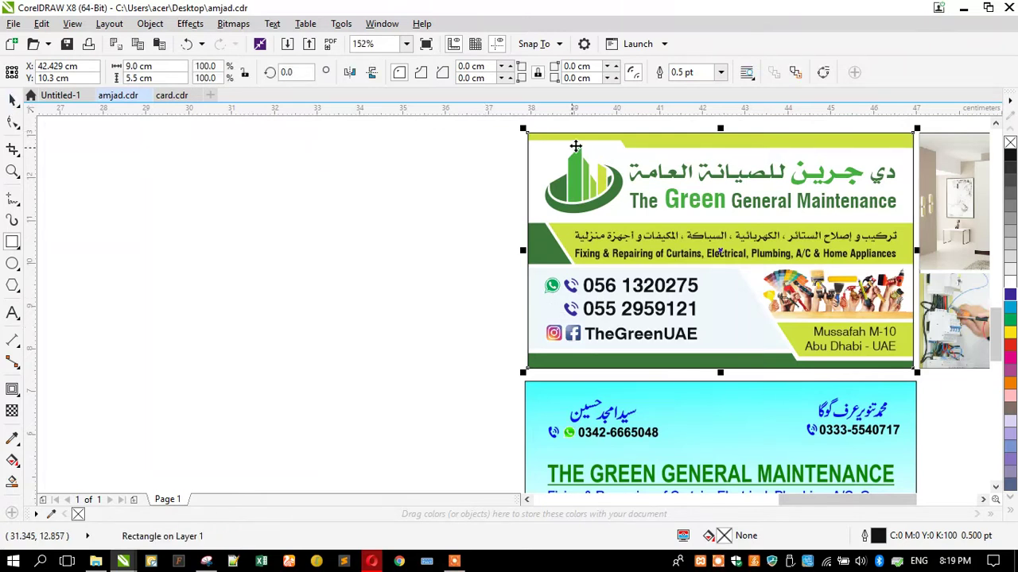
left_click_drag(558, 186, 134, 187)
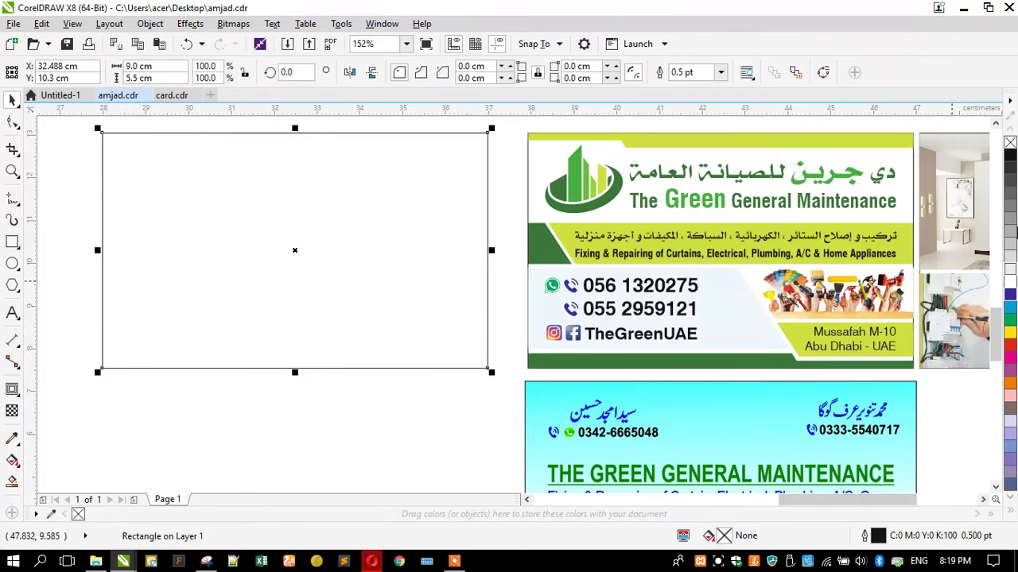
right_click(1010, 143)
right_click(1009, 156)
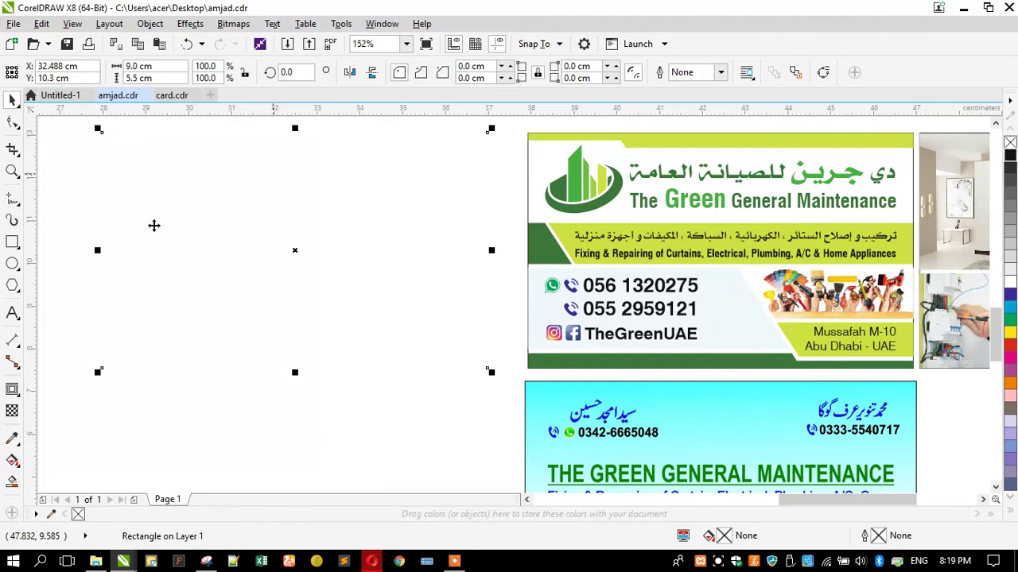
Add a one-step 0.35 cm inside contour border to the rectangle
left_click(12, 389)
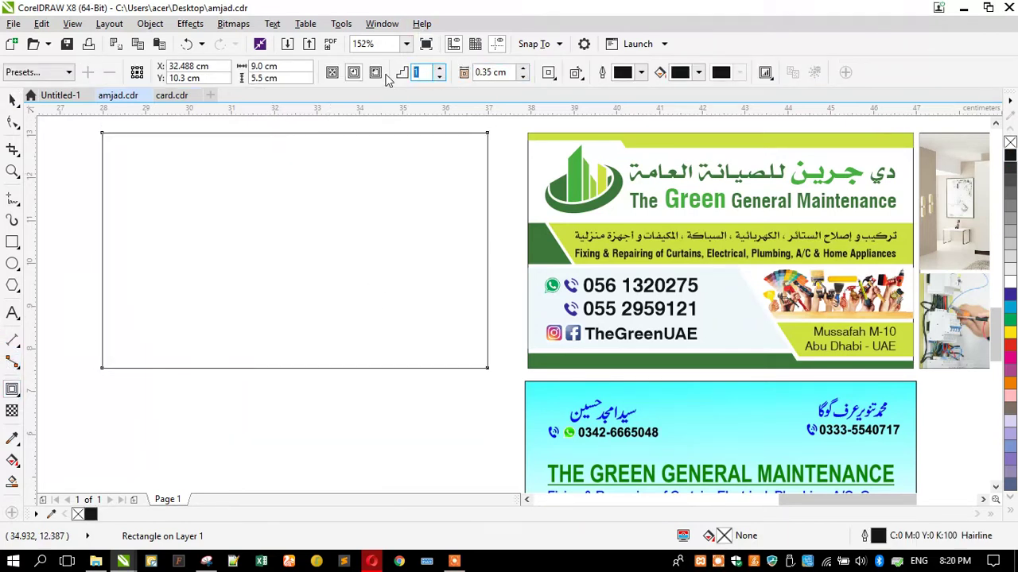
key("Return")
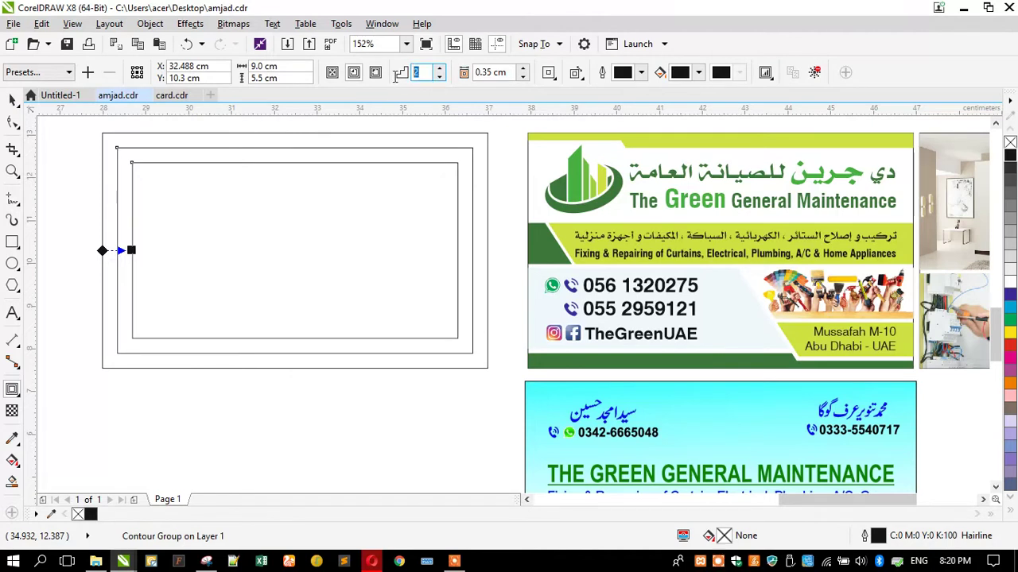
type("1")
key("Return")
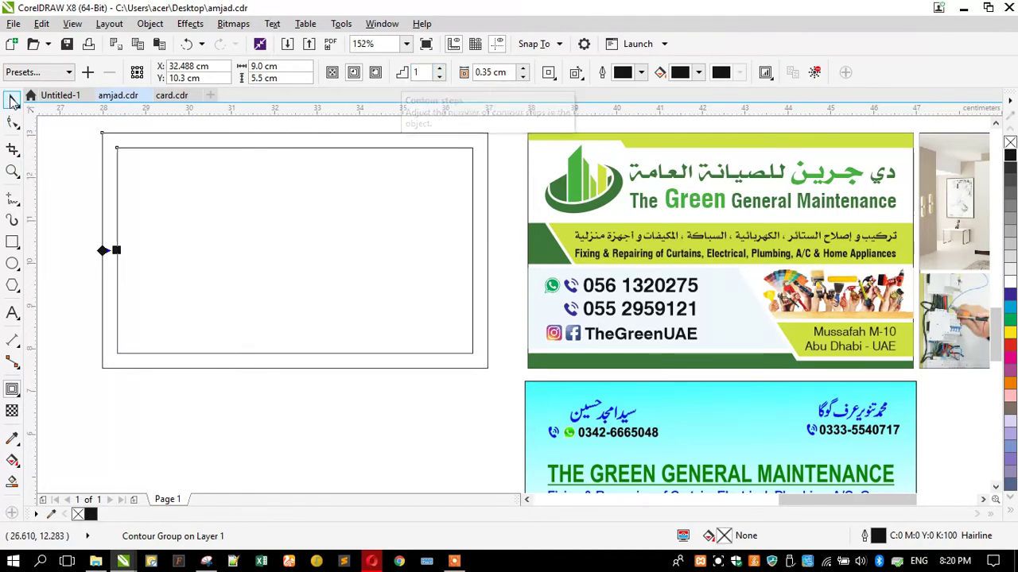
left_click(12, 101)
left_click(149, 23)
left_click(77, 226)
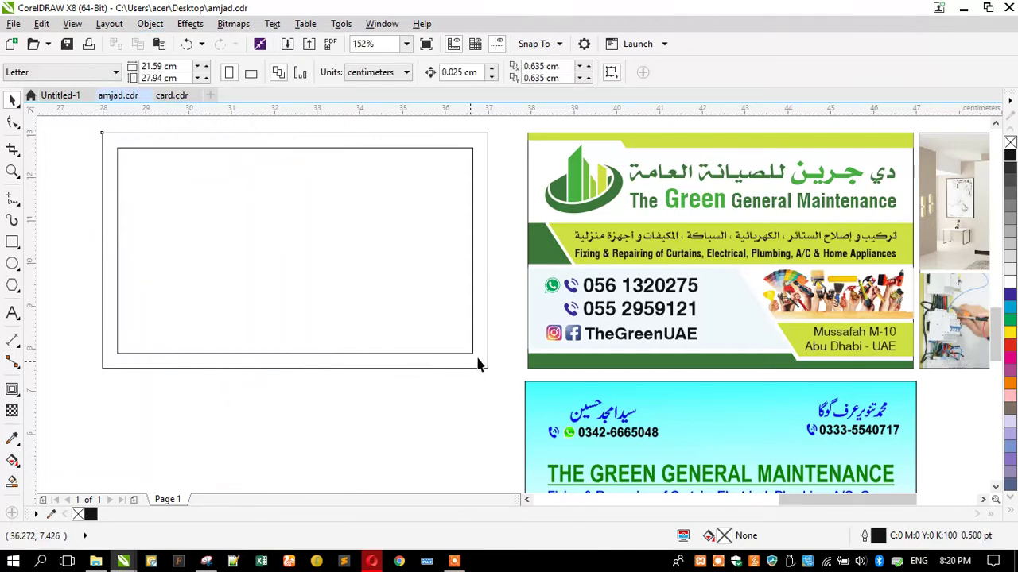
Ungroup the banner, move 'The Green General Maintenance' title below the blank card, and set اسلام beside it
left_click(676, 205)
left_click(485, 72)
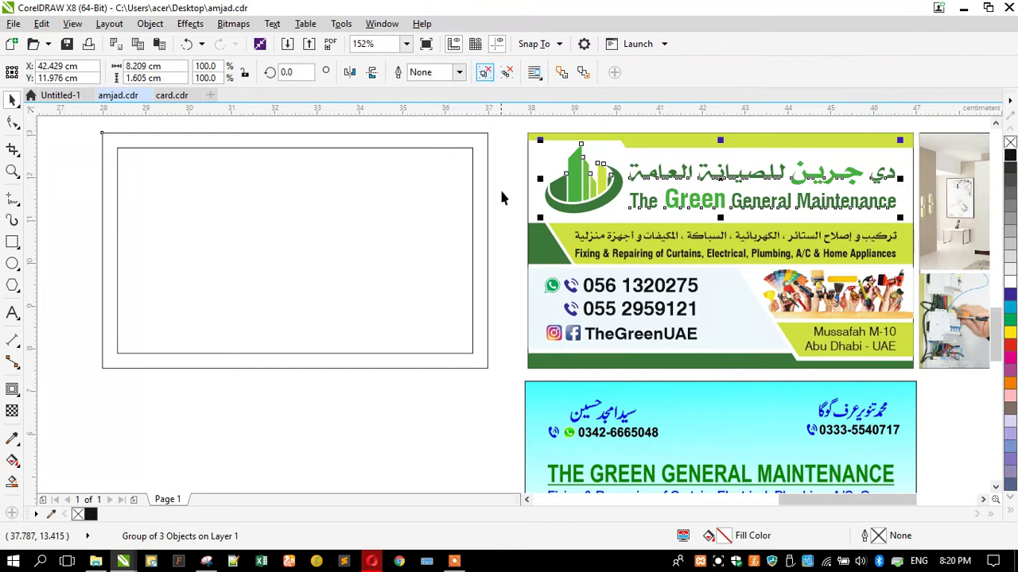
left_click(682, 205)
left_click_drag(682, 205, 249, 430)
left_click(114, 422)
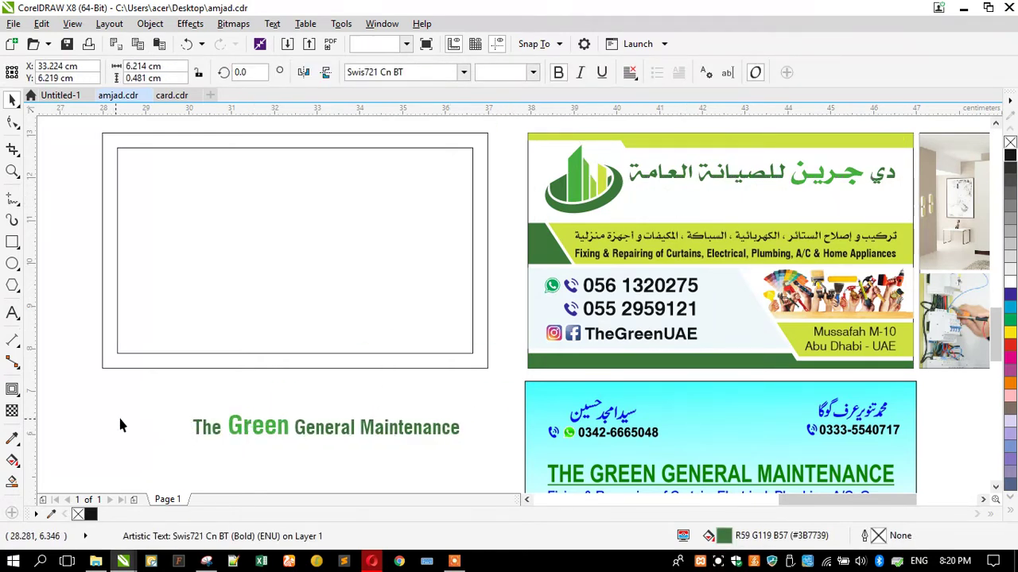
scroll(407, 362, "down", 3)
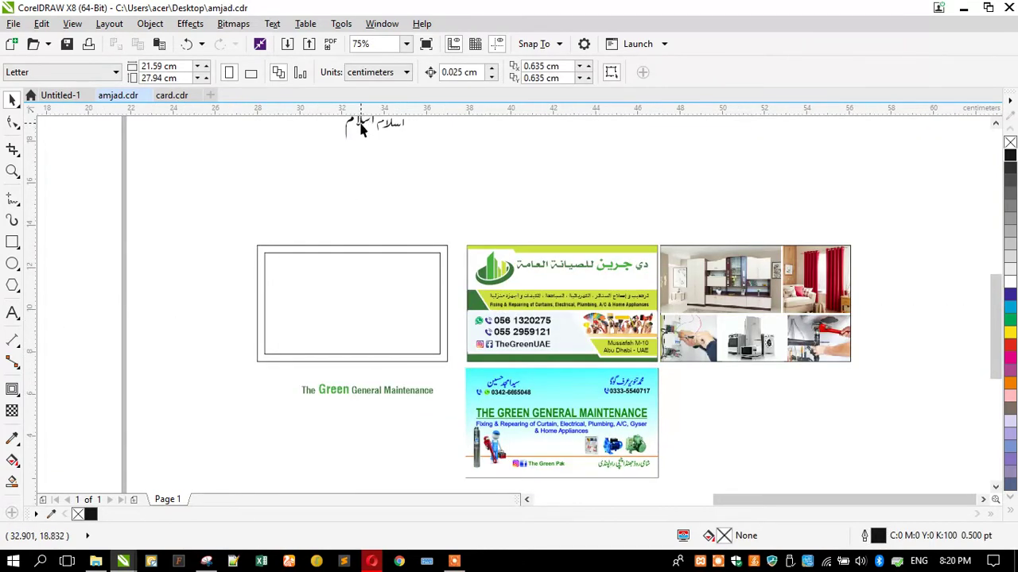
left_click_drag(366, 140, 426, 384)
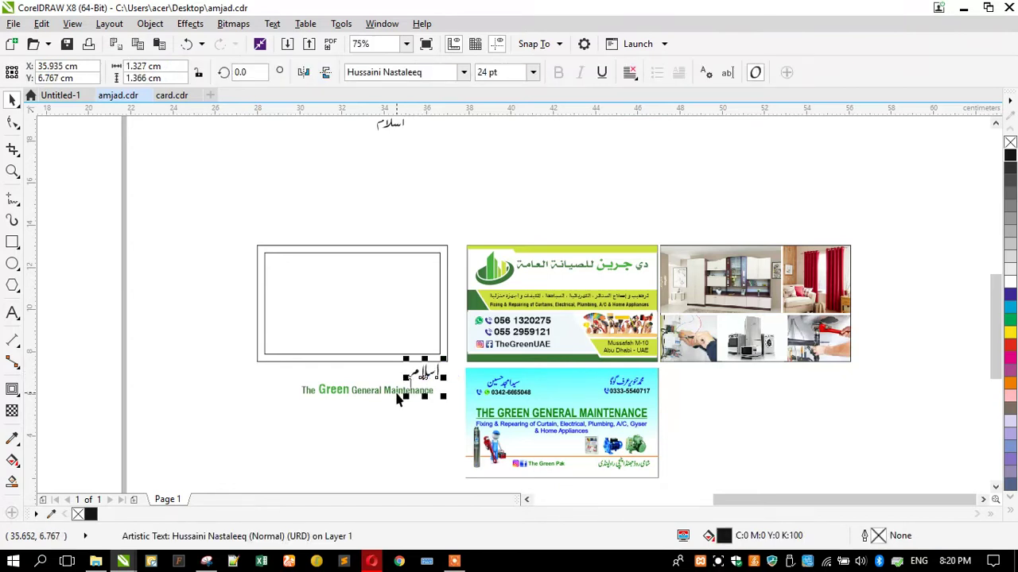
Select all the text of the Urdu word اسلام and delete it
scroll(402, 393, "up", 3)
scroll(429, 382, "down", 1)
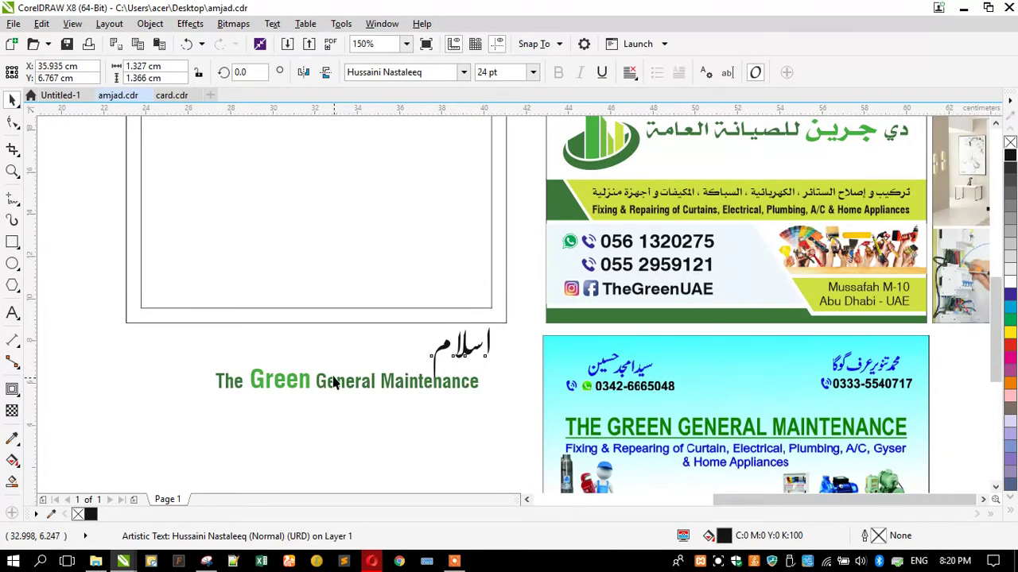
scroll(436, 339, "down", 1)
scroll(455, 318, "up", 1)
scroll(434, 256, "down", 1)
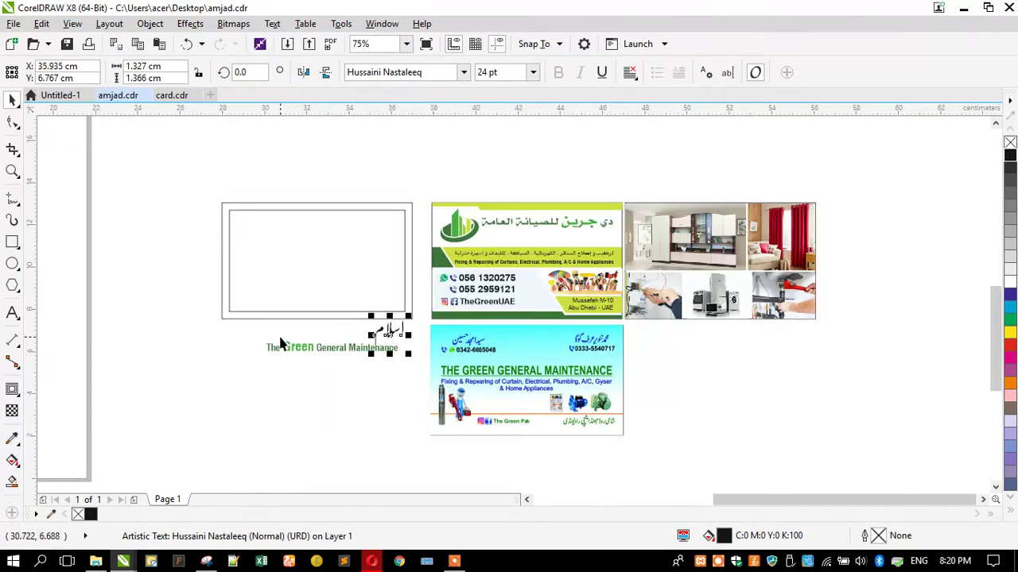
scroll(281, 342, "up", 1)
left_click(12, 312)
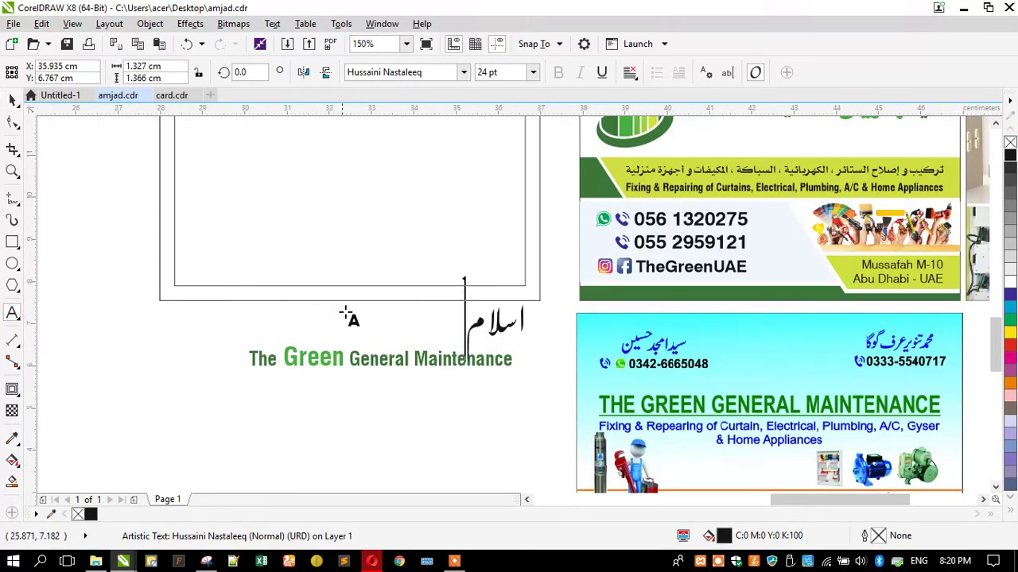
key("ctrl+a")
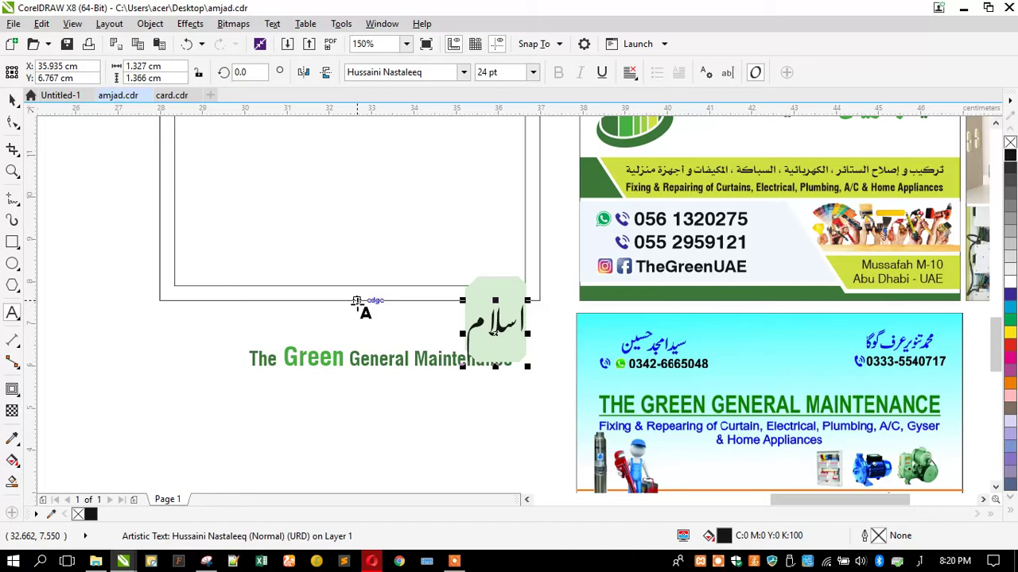
key("BackSpace")
Type the Urdu company name in Hussaini Nastaleeq 24 pt in its place, fixing typos along the way
type("دی")
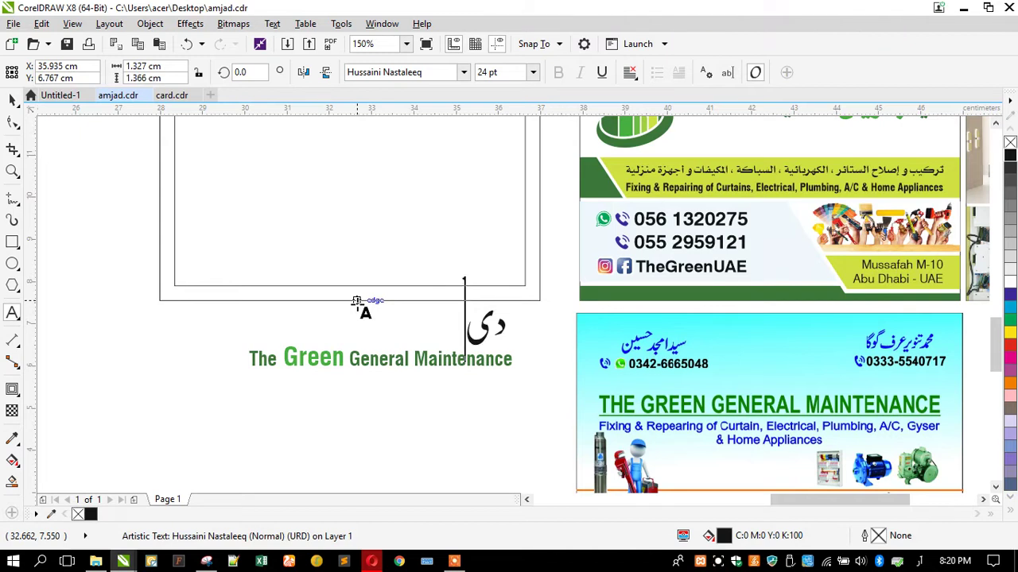
type(" ح")
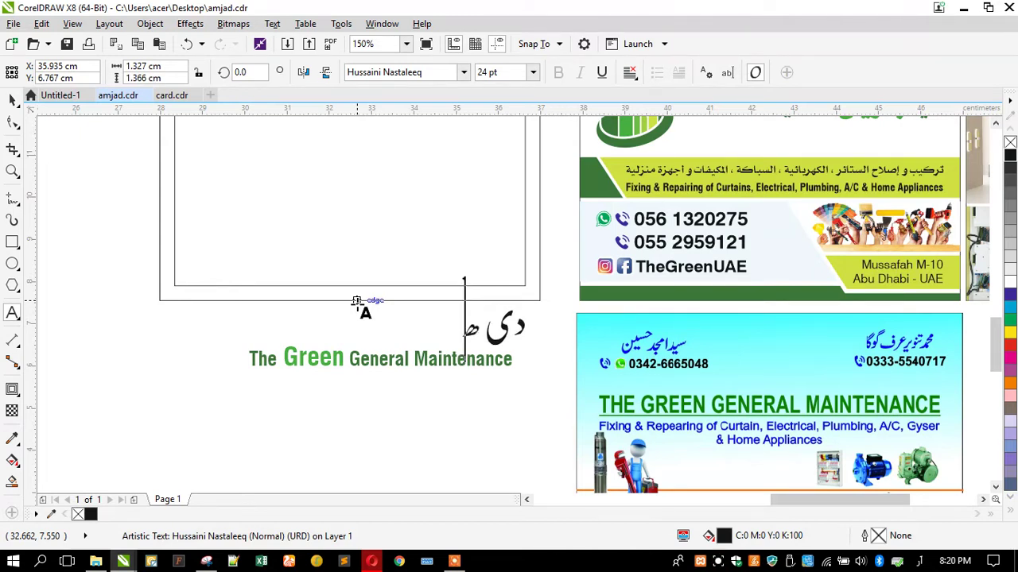
key("BackSpace")
type("گ")
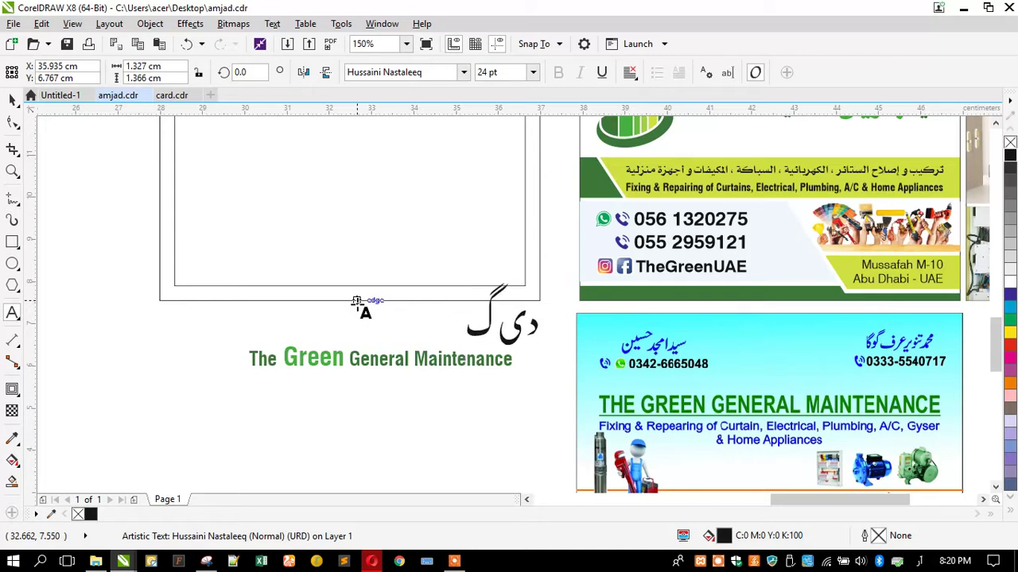
type("رین")
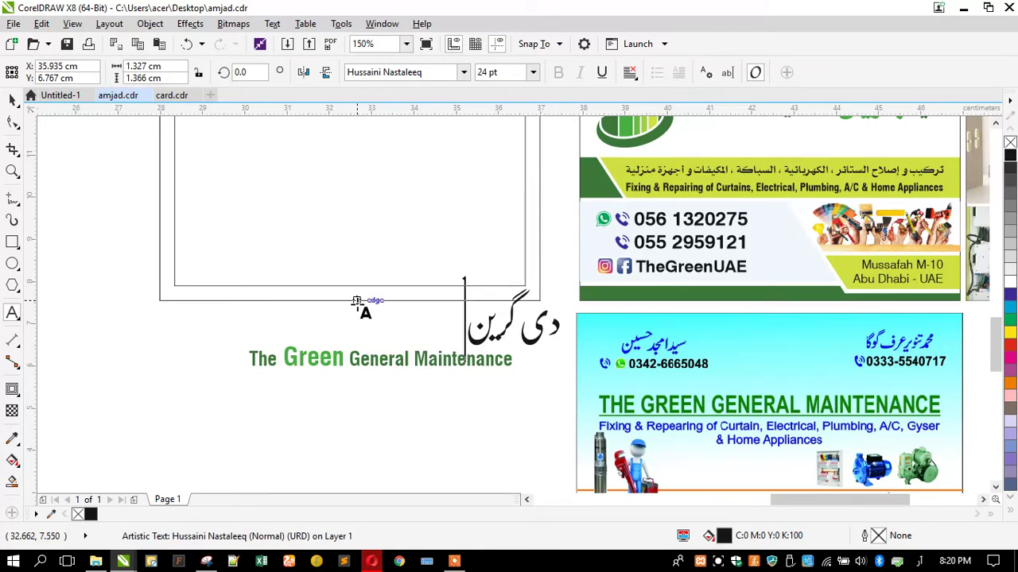
type(" ج")
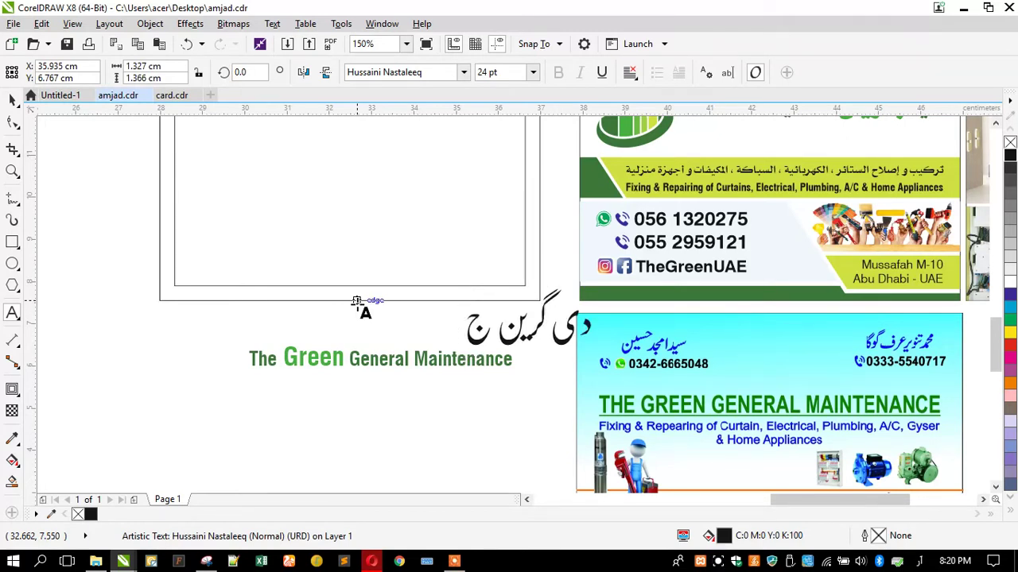
type("ب")
key("BackSpace")
key("BackSpace")
type("رگ")
key("BackSpace")
type("ل")
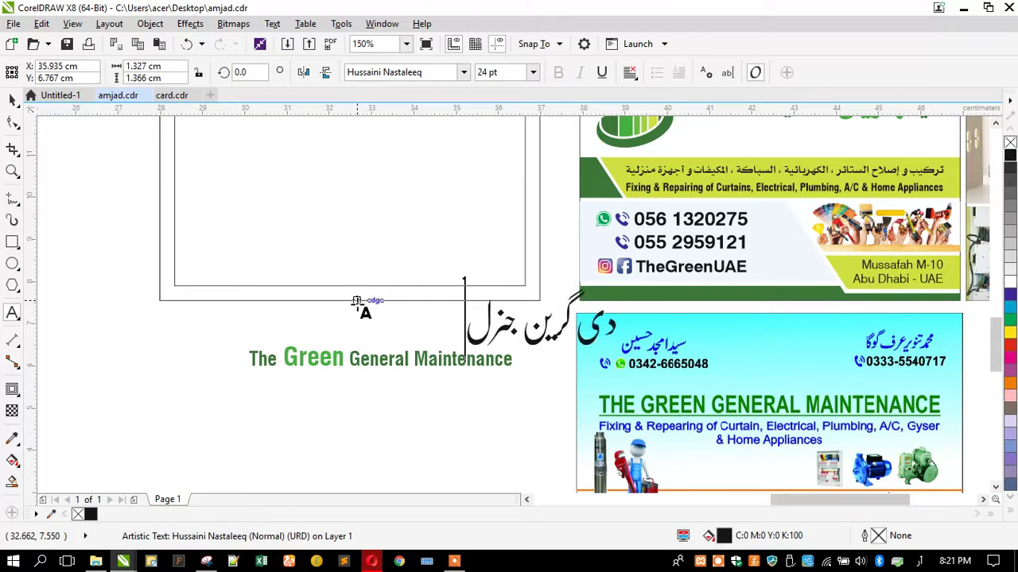
type("ل")
key("BackSpace")
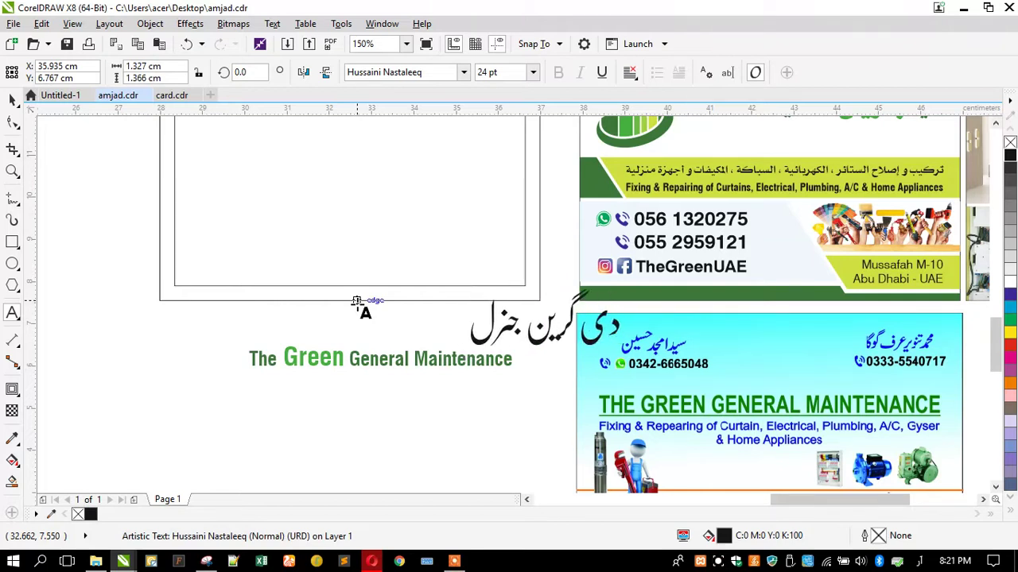
type("ک")
key("BackSpace")
type("م")
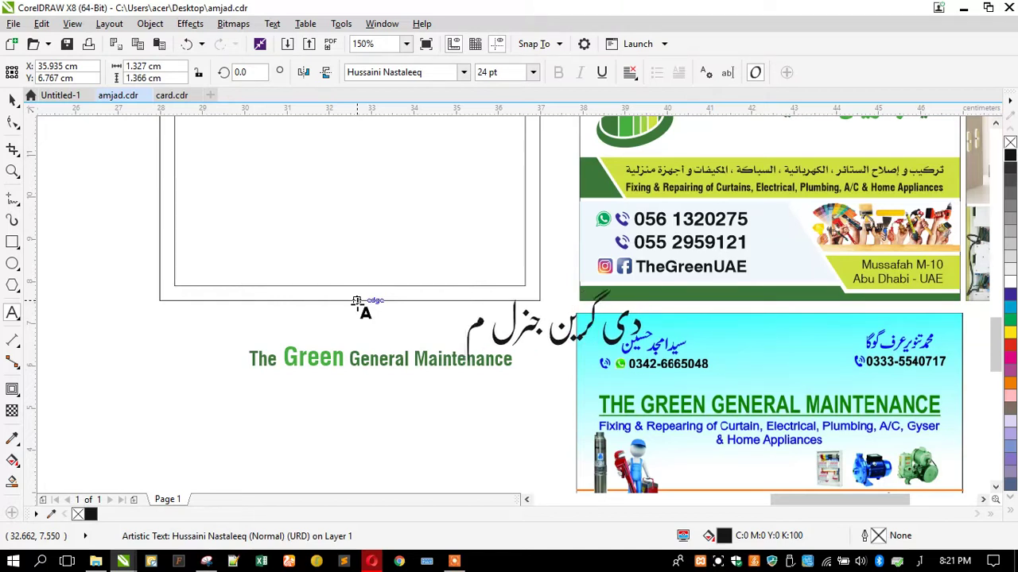
type("ی")
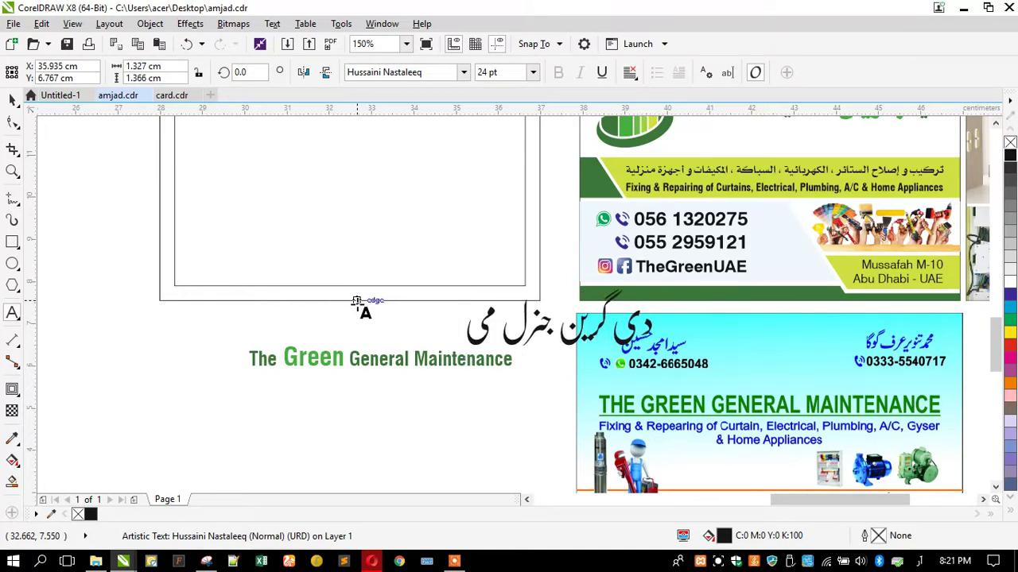
type("ن")
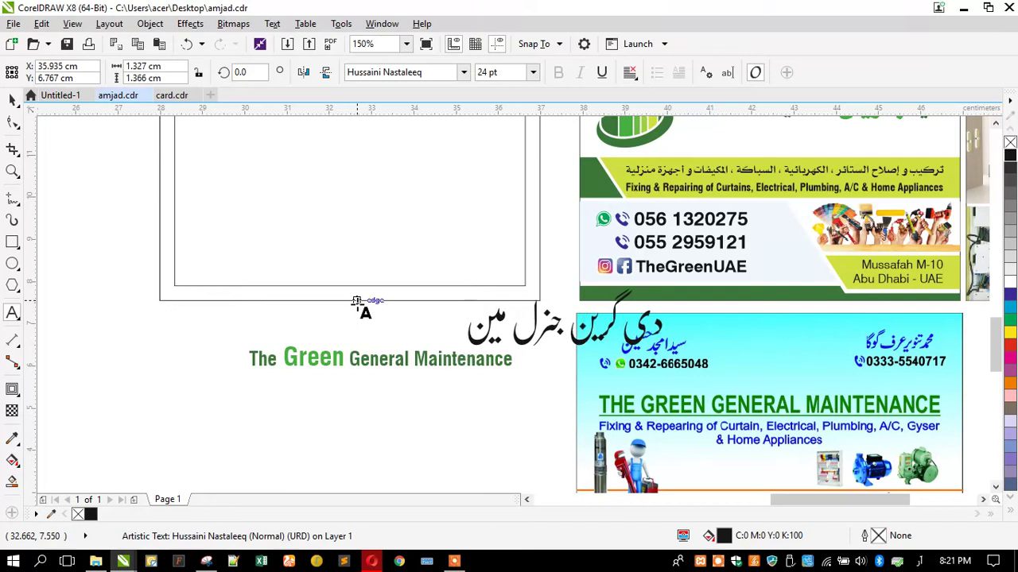
type("ٹ")
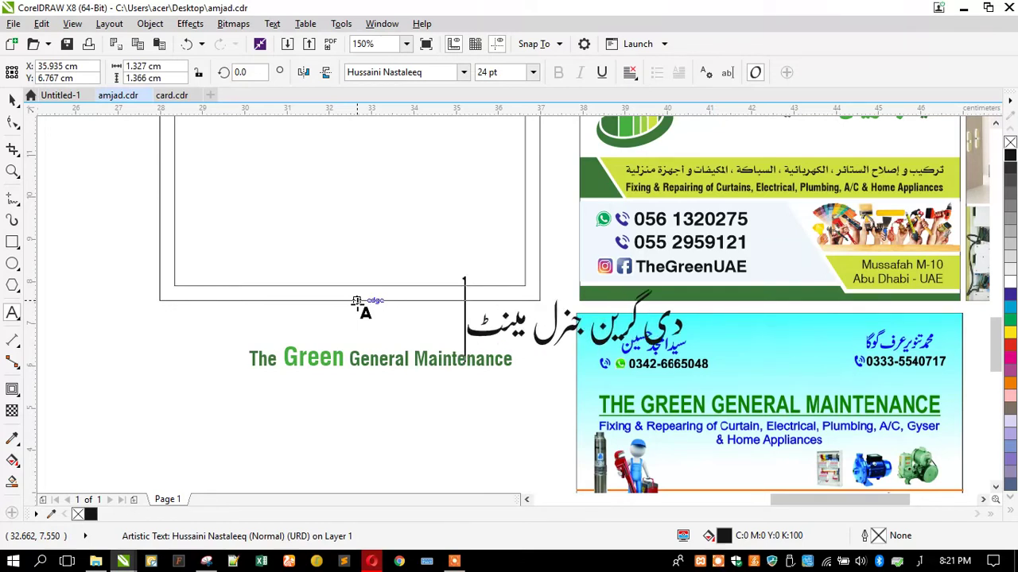
type("ینی")
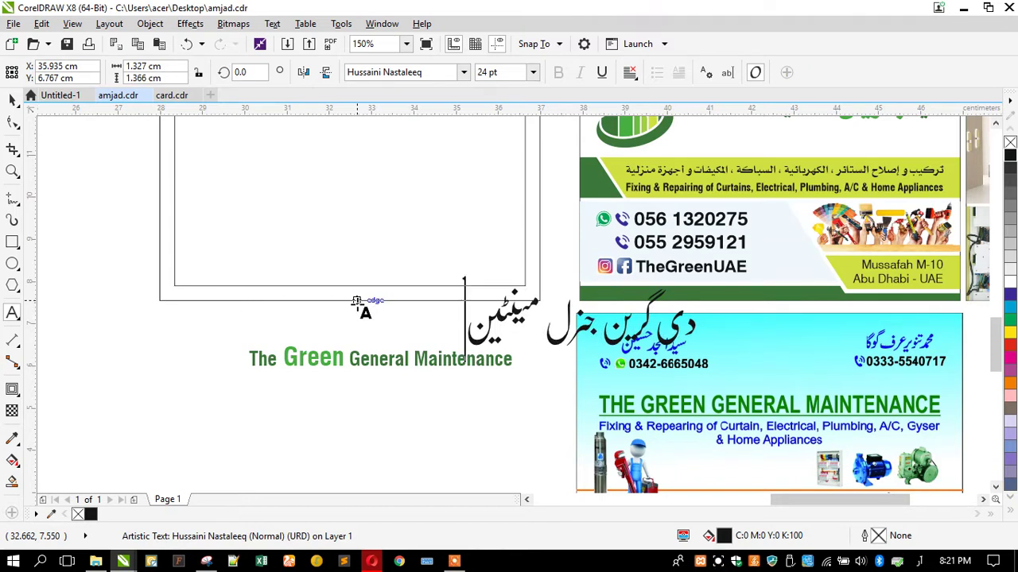
type("نس")
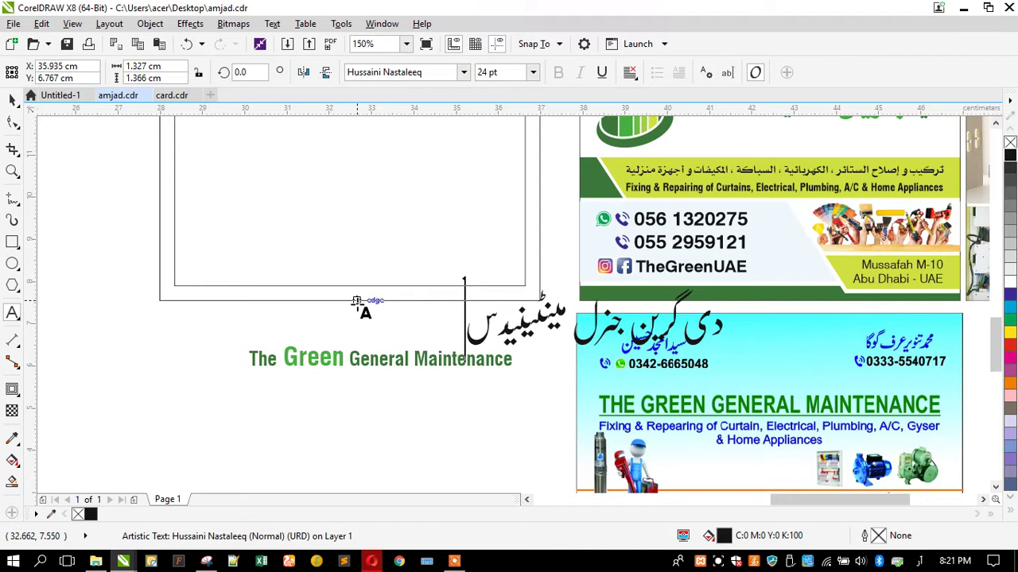
left_click(332, 356)
key("ctrl+a")
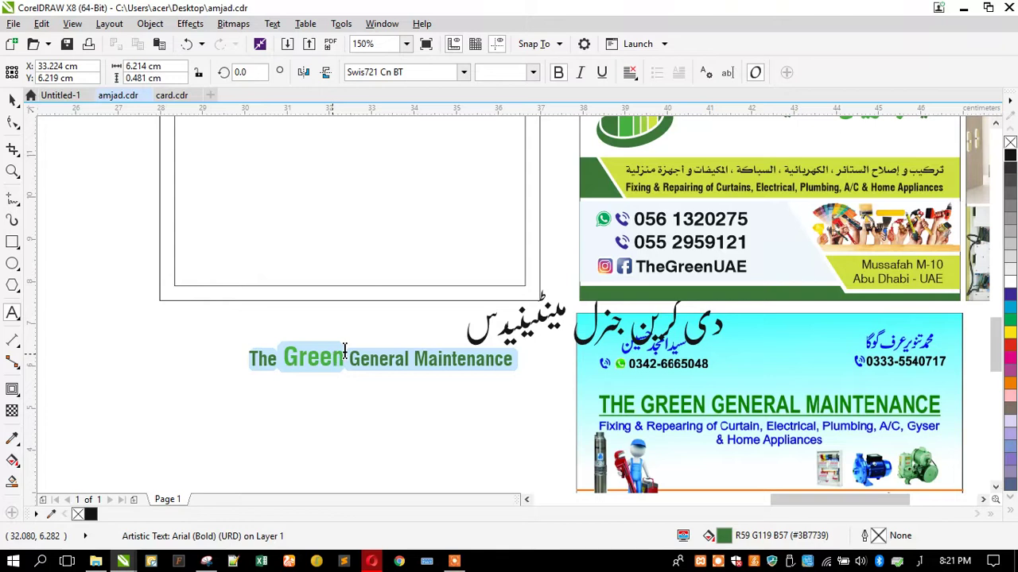
Translate 'The Green General Maintenance' from English to Urdu in Google Translate, then 'Maintenance' alone
left_click(372, 561)
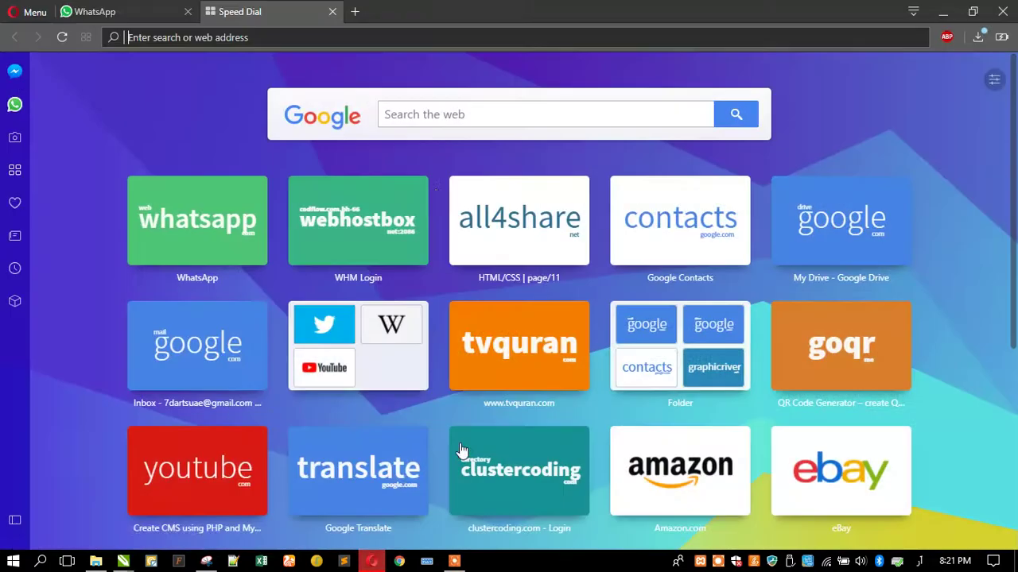
left_click(372, 464)
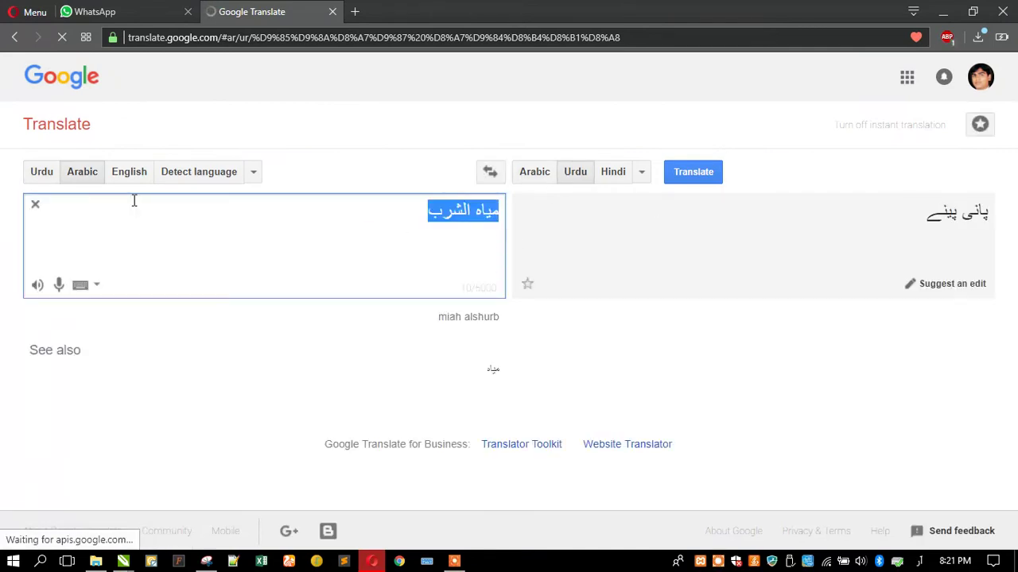
key("BackSpace")
left_click(128, 171)
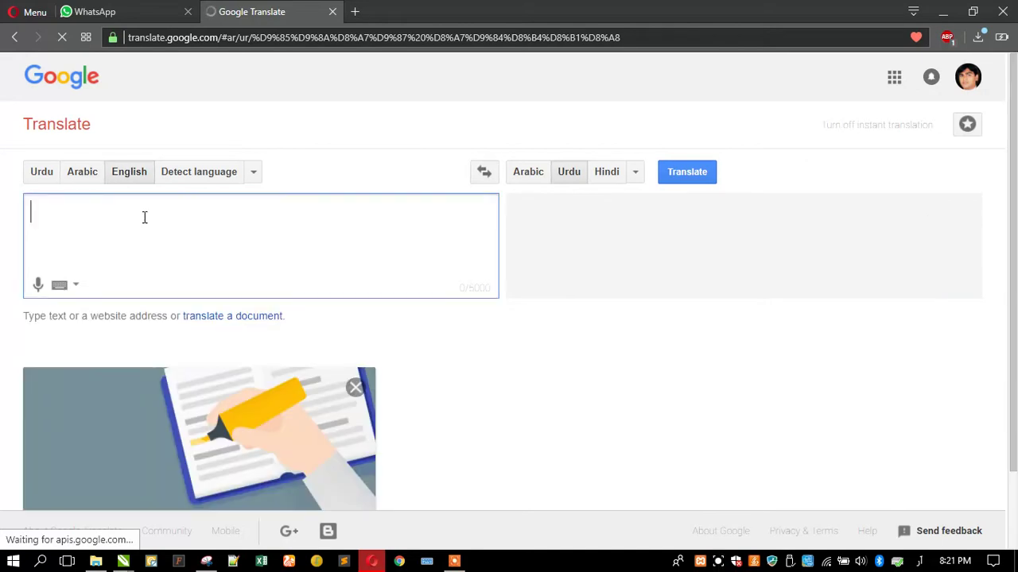
type("The Green General Maintenance")
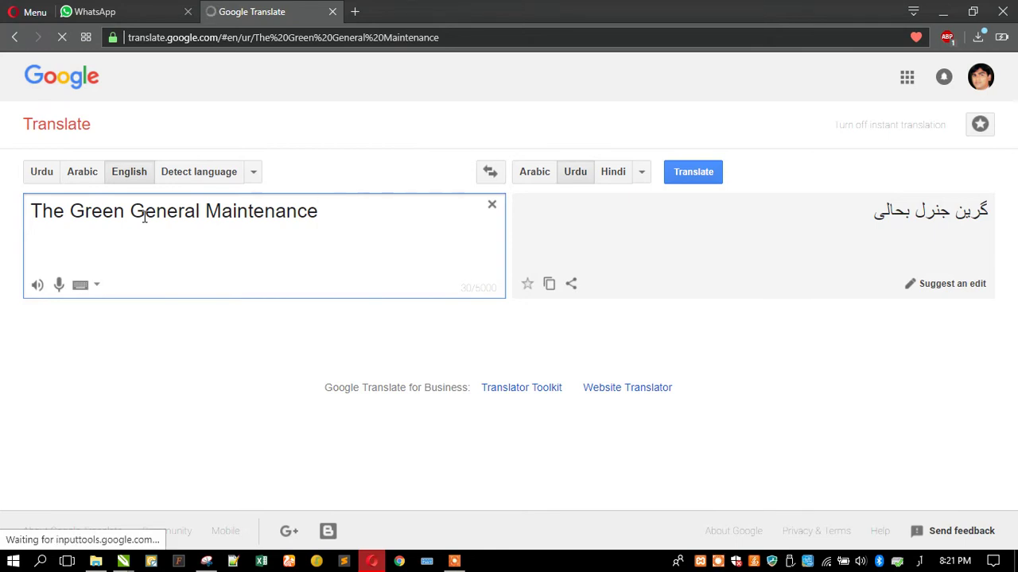
left_click_drag(318, 211, 341, 216)
key("BackSpace")
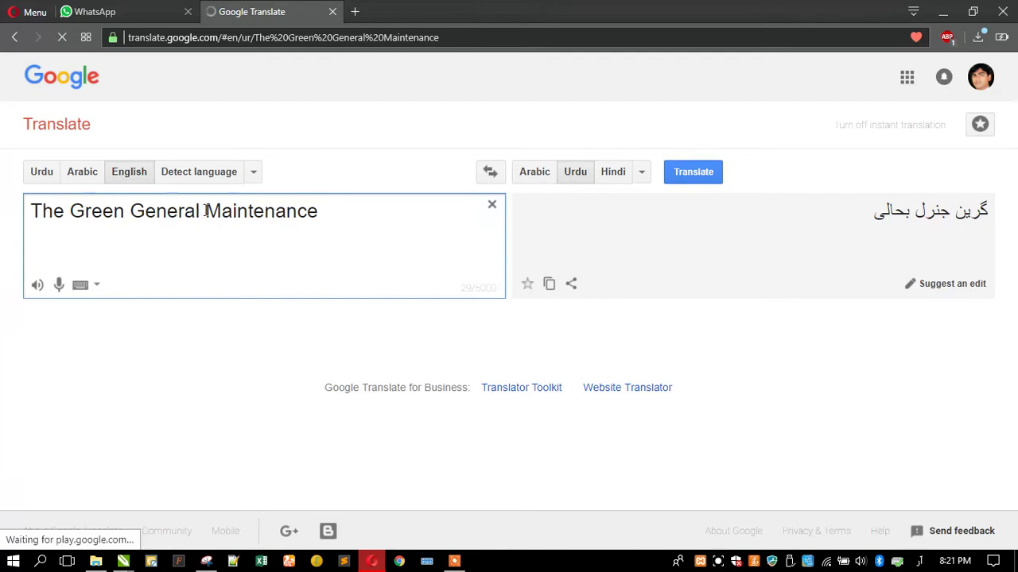
left_click_drag(207, 209, 11, 211)
key("BackSpace")
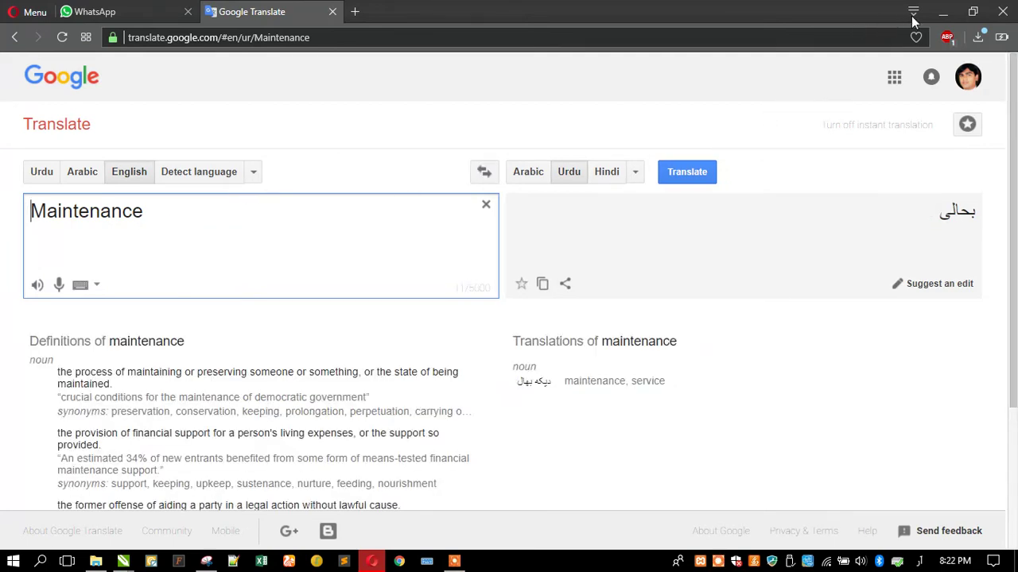
left_click(943, 11)
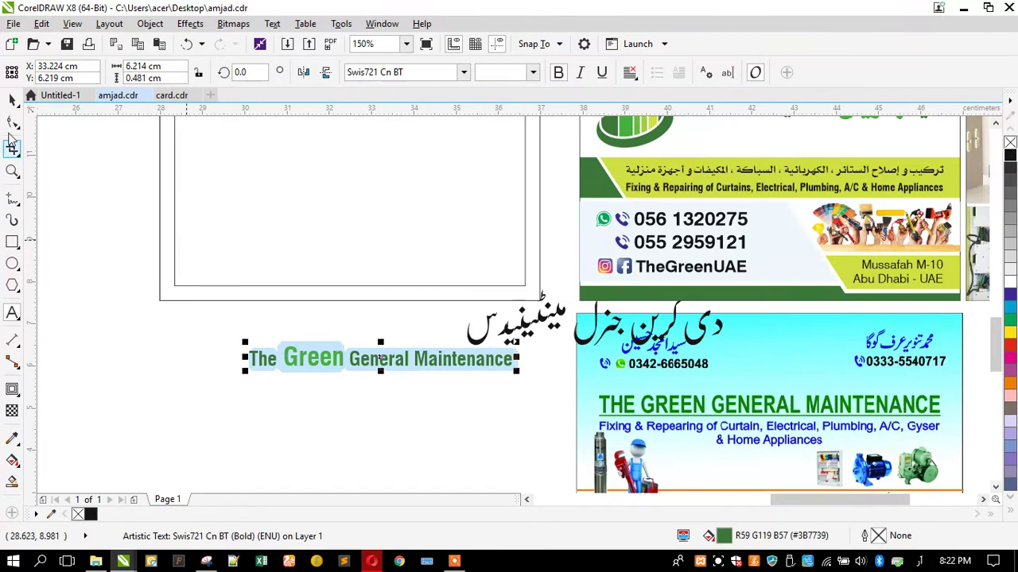
Move the Urdu company name just below the English heading
left_click(12, 100)
left_click(538, 337)
left_click_drag(538, 337, 331, 426)
Start replacing the Hussaini Nastaleeq font name, with keyboard input switched to English
left_click(387, 75)
left_click_drag(436, 75, 311, 88)
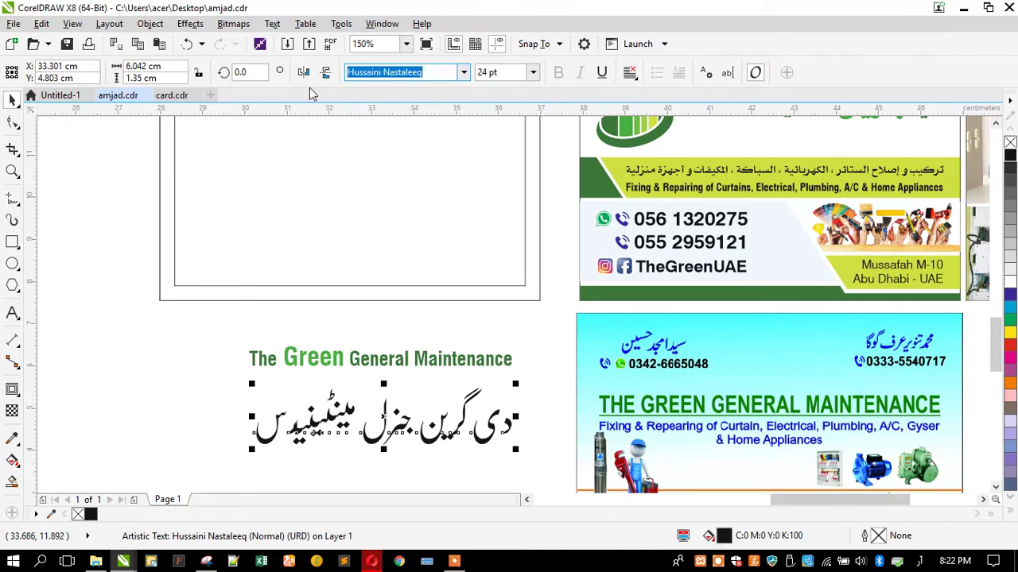
left_click(914, 561)
left_click(850, 385)
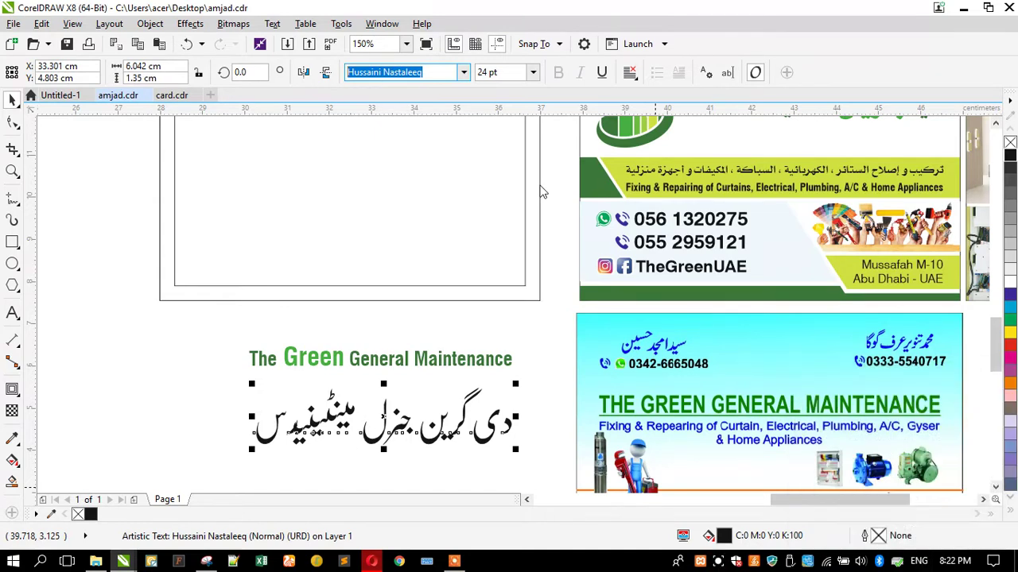
type("j")
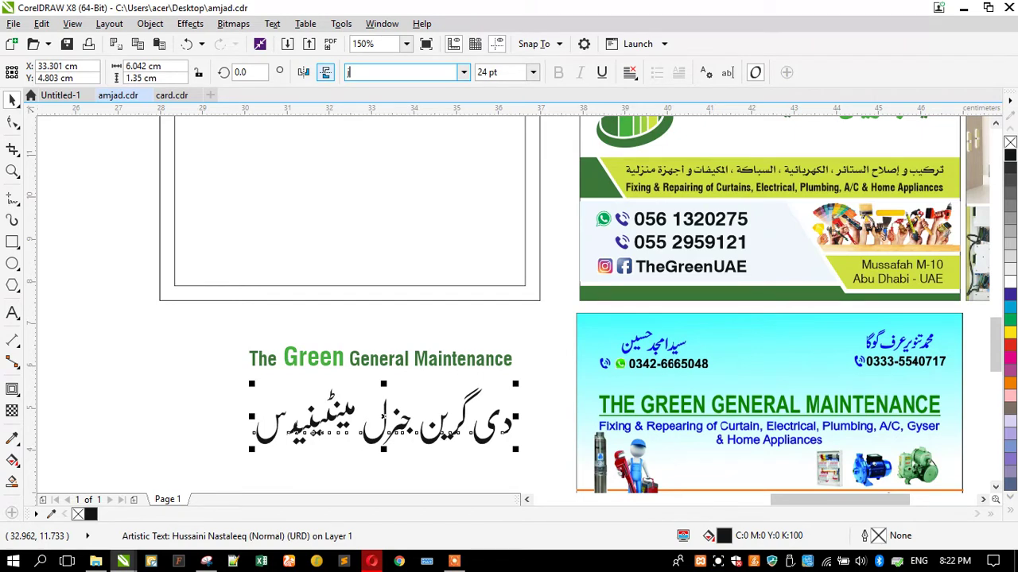
Apply Jameel Noori Nastaleeq to the Urdu title and start editing its letters
type("ameel")
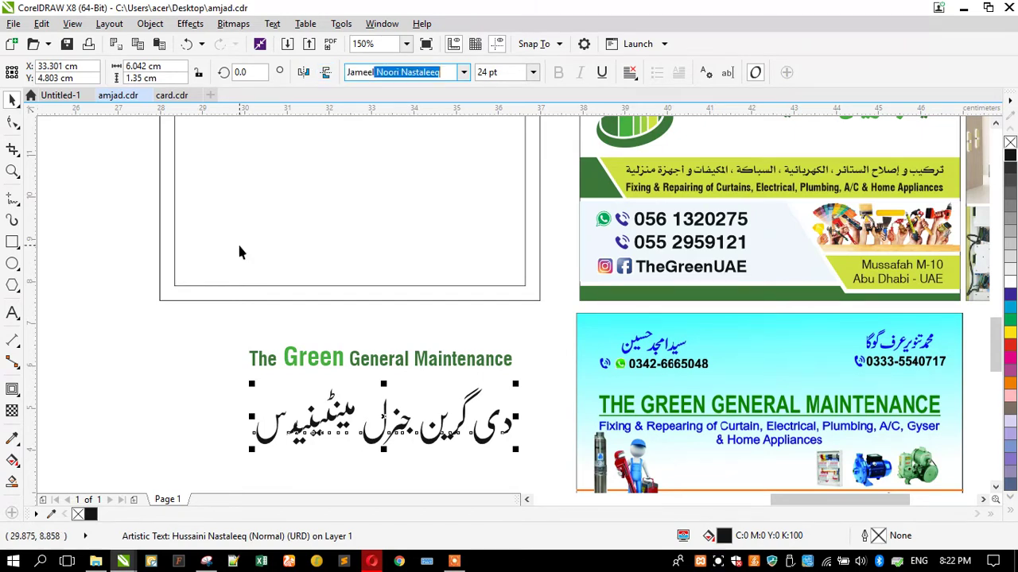
key("Return")
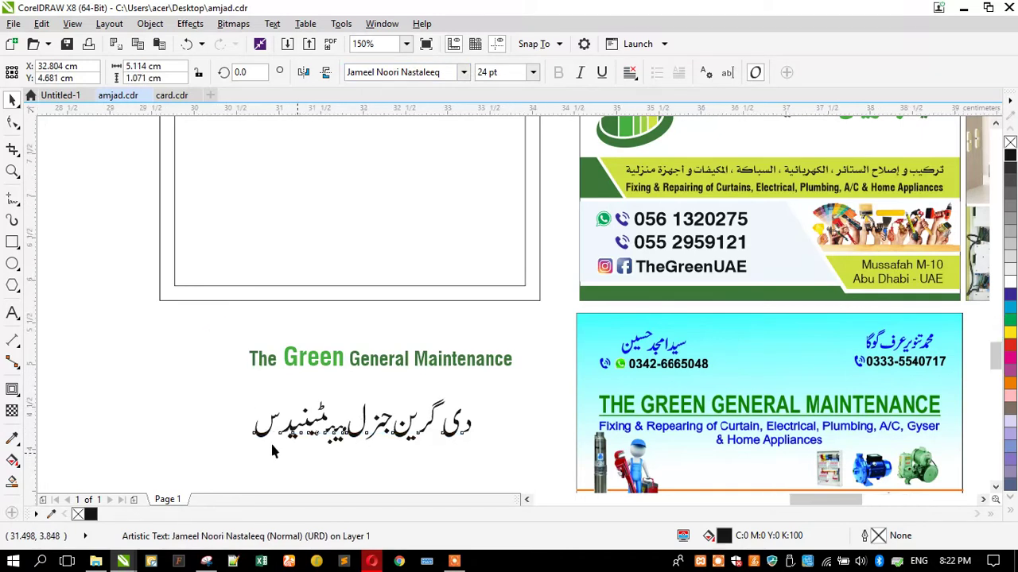
scroll(270, 441, "up", 2)
left_click(215, 411)
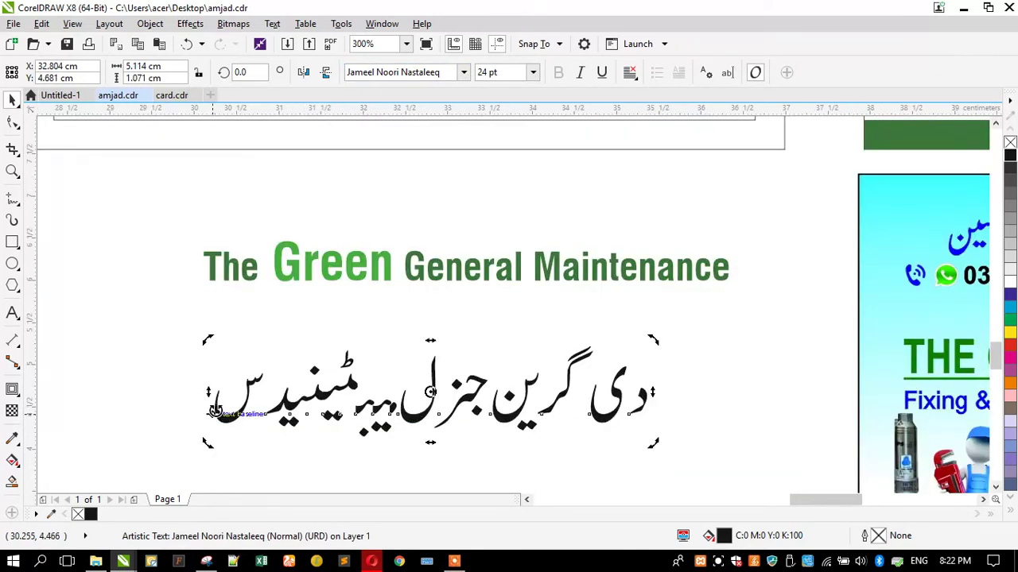
double_click(215, 411)
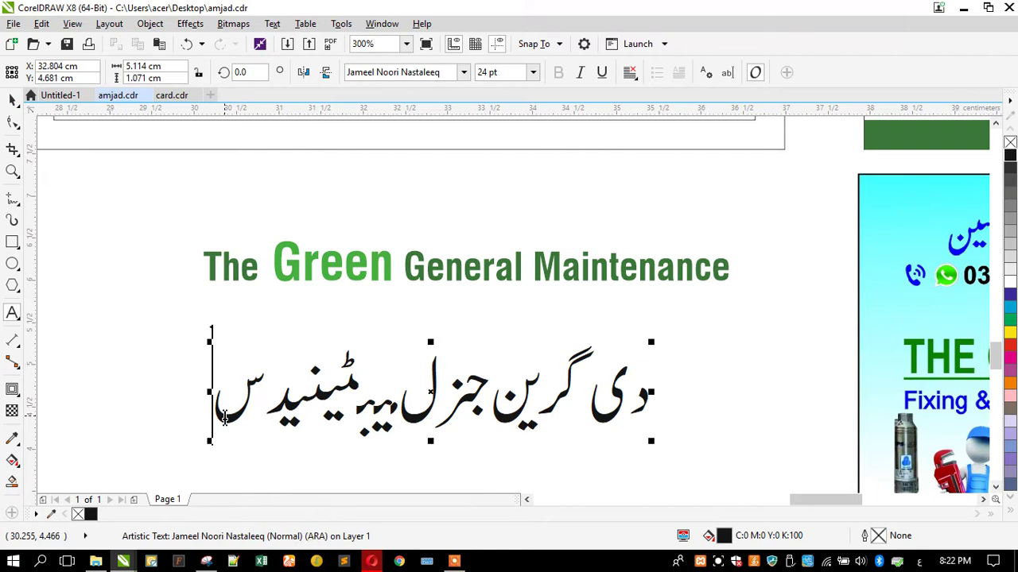
Delete the final Urdu word so the title reads 'دی گرین جنزل'
key("BackSpace")
key("BackSpace")
key("BackSpace")
key("BackSpace")
key("BackSpace")
key("BackSpace")
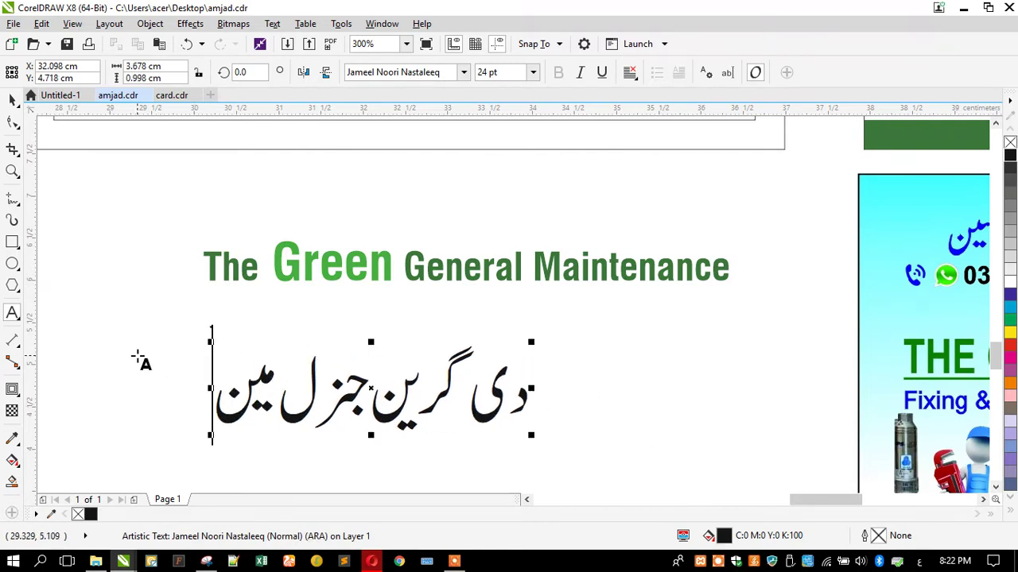
type("ف")
key("BackSpace")
key("BackSpace")
key("BackSpace")
key("BackSpace")
type("ري")
type("د")
key("BackSpace")
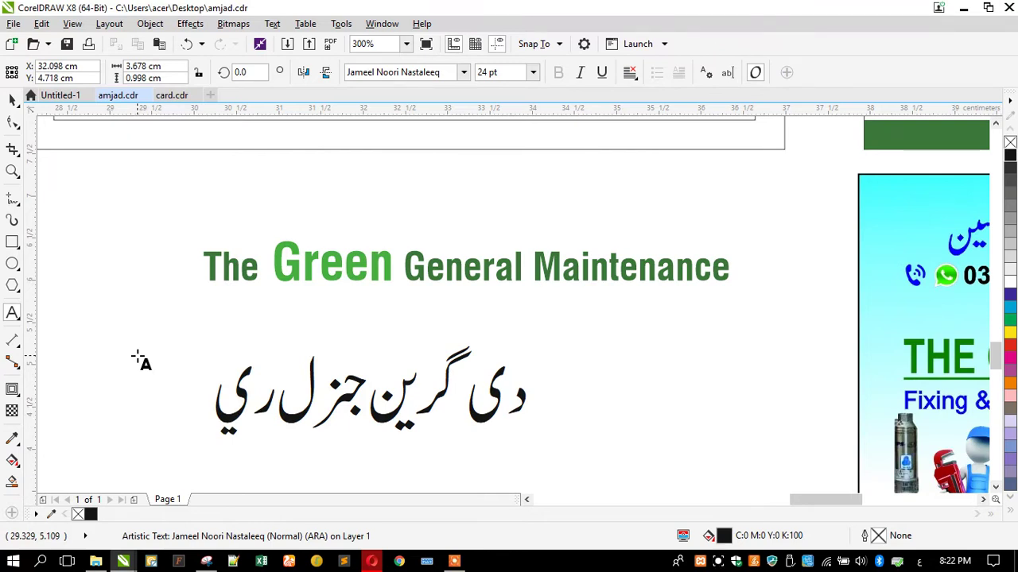
type("ج")
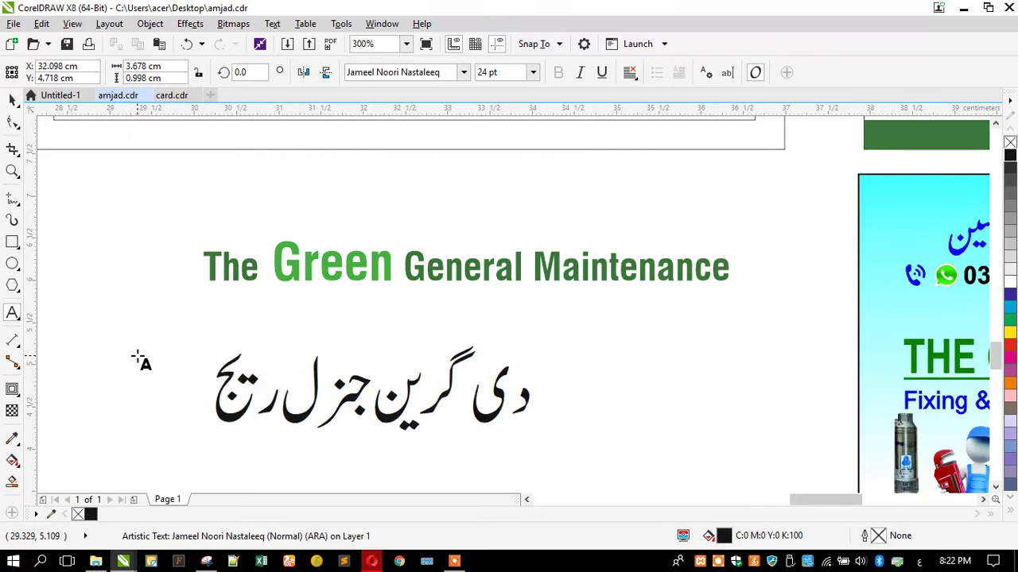
key("BackSpace")
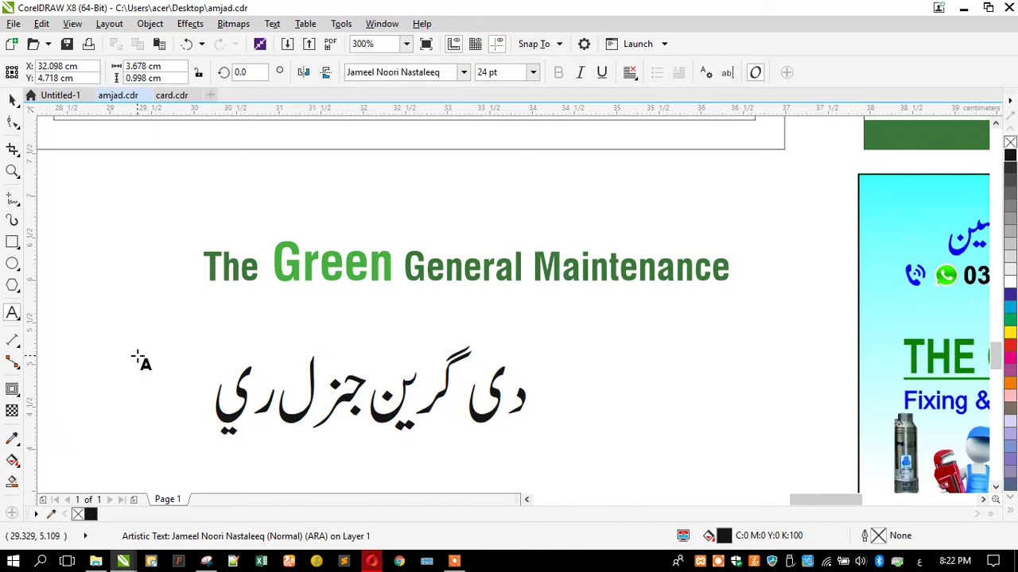
type("ح")
key("BackSpace")
key("BackSpace")
key("BackSpace")
key("BackSpace")
Switch input to Urdu and append the word for repairing, giving 'دی گرین جنزل ریپئرنگ'
left_click(920, 562)
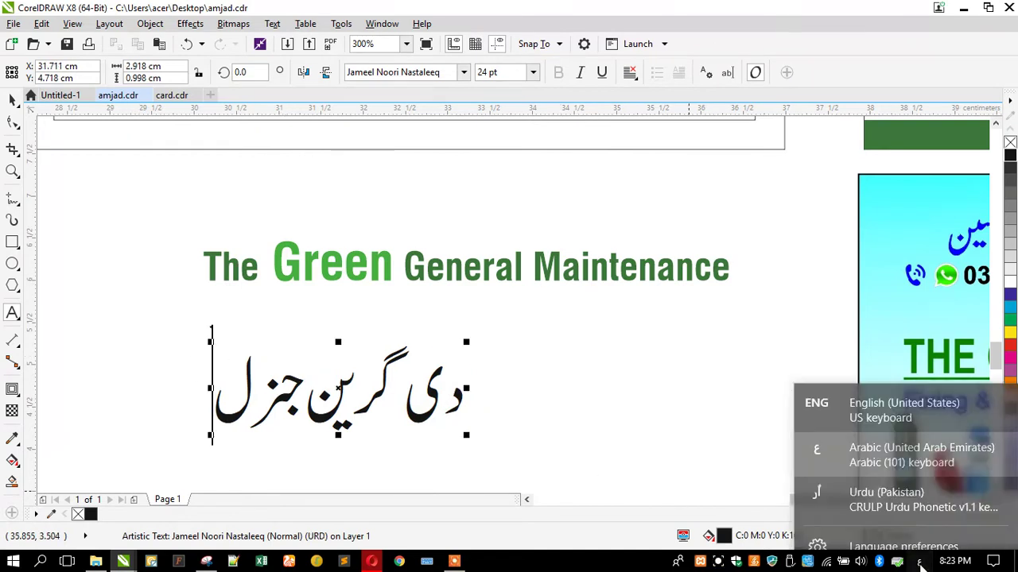
left_click(890, 503)
left_click(215, 404)
type("س")
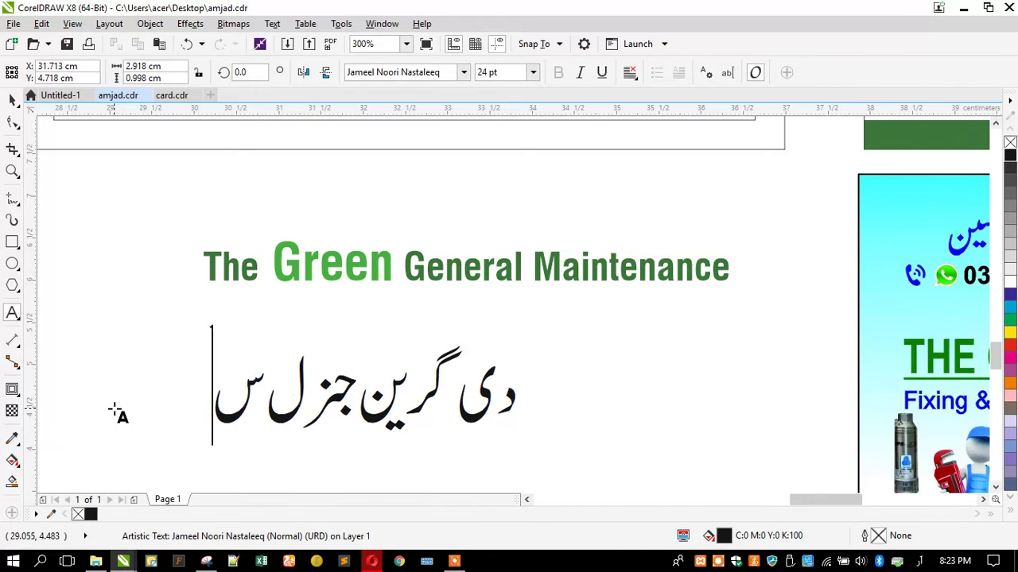
key("BackSpace")
key("BackSpace")
type("رپ")
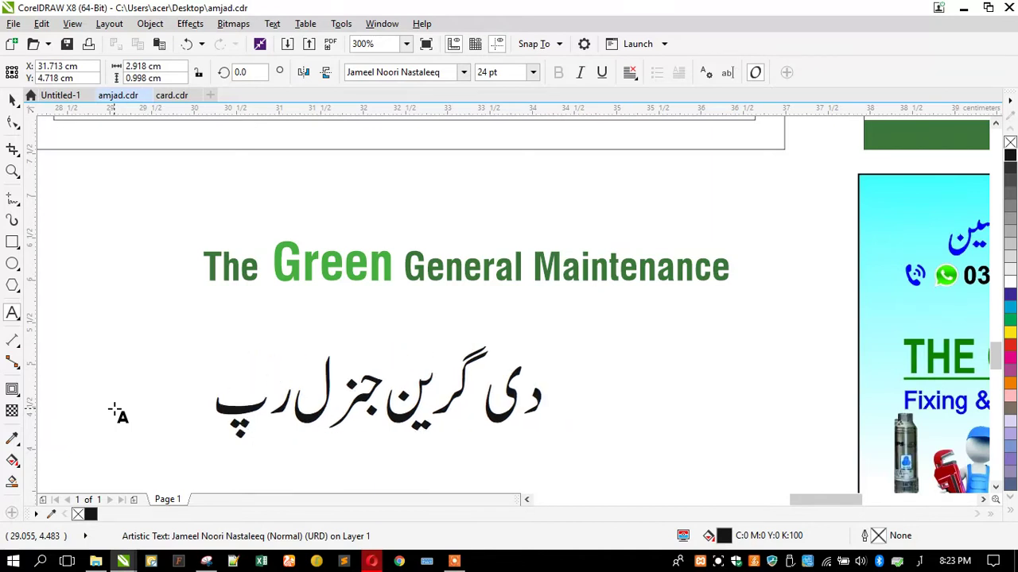
type("یٹ")
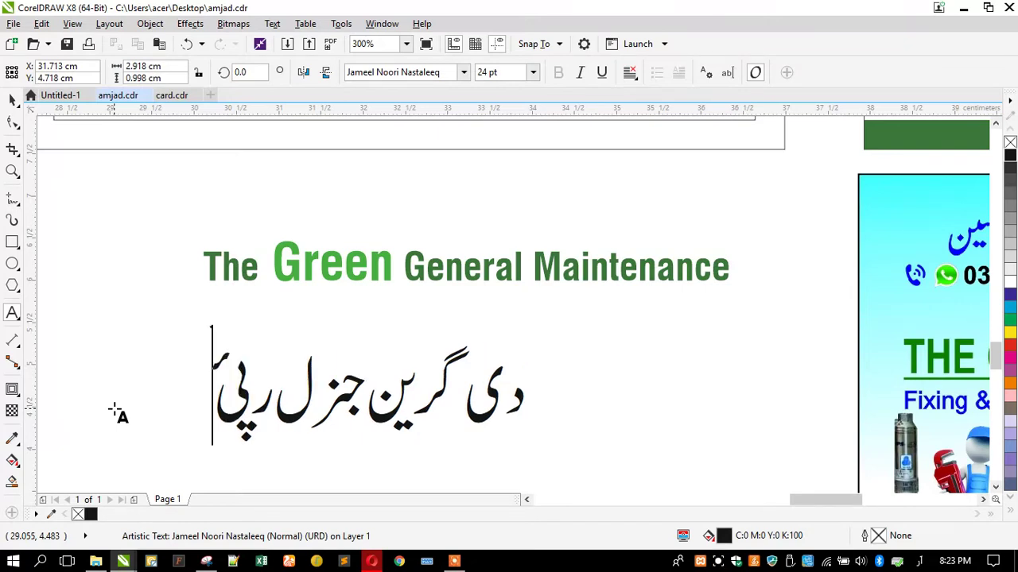
key("BackSpace")
key("BackSpace")
type("ئیر")
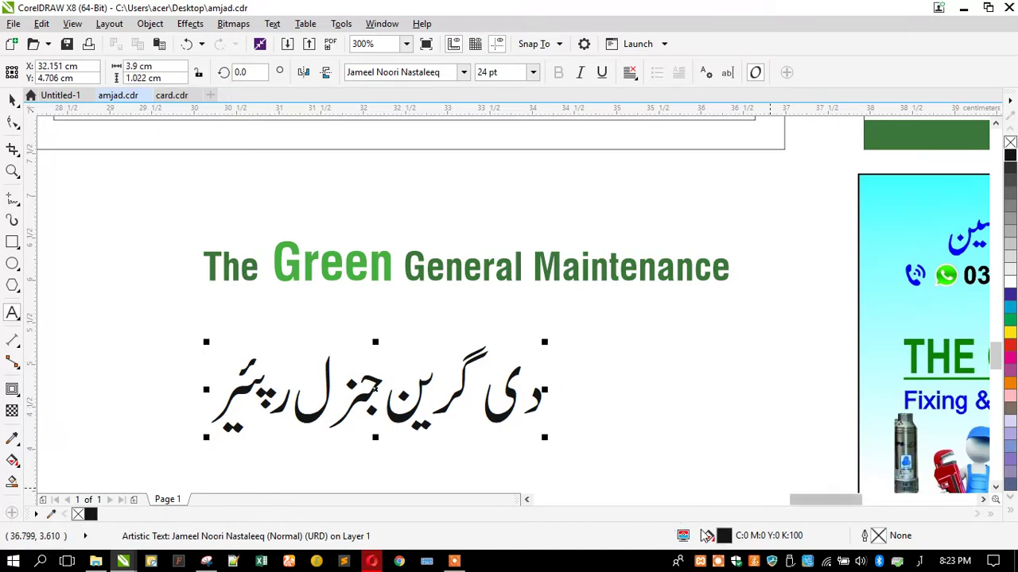
left_click(719, 562)
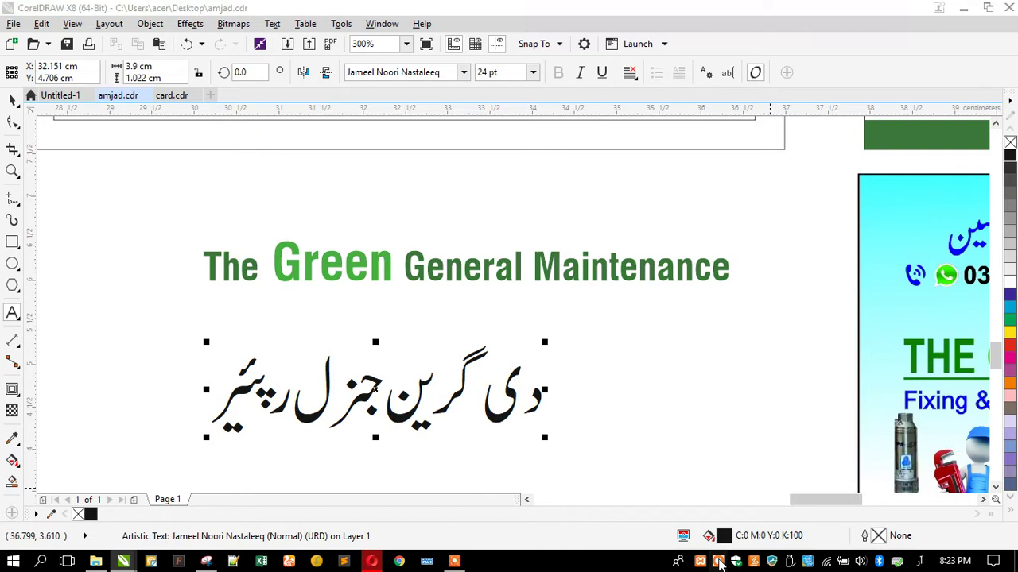
left_click(538, 532)
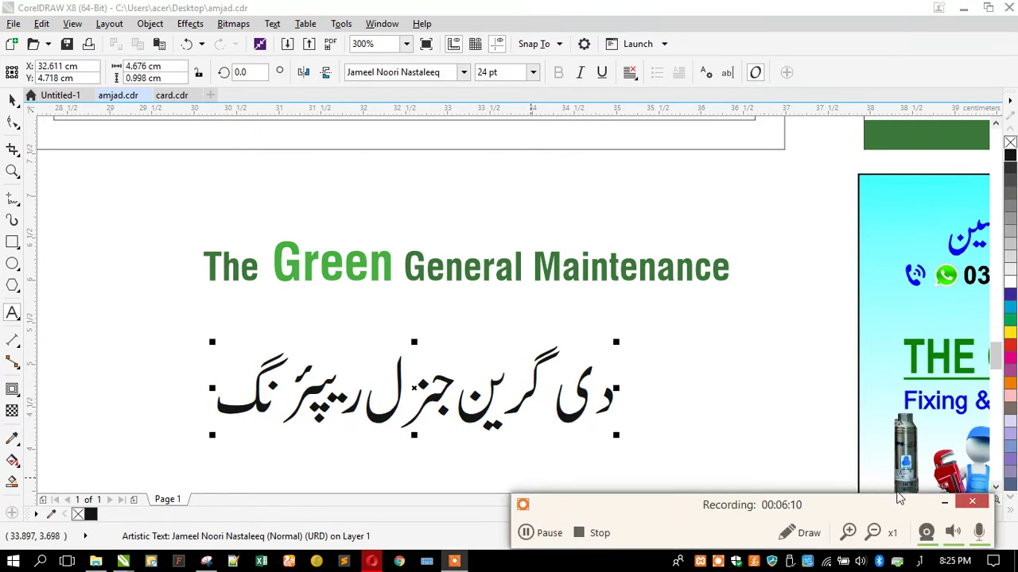
left_click(951, 504)
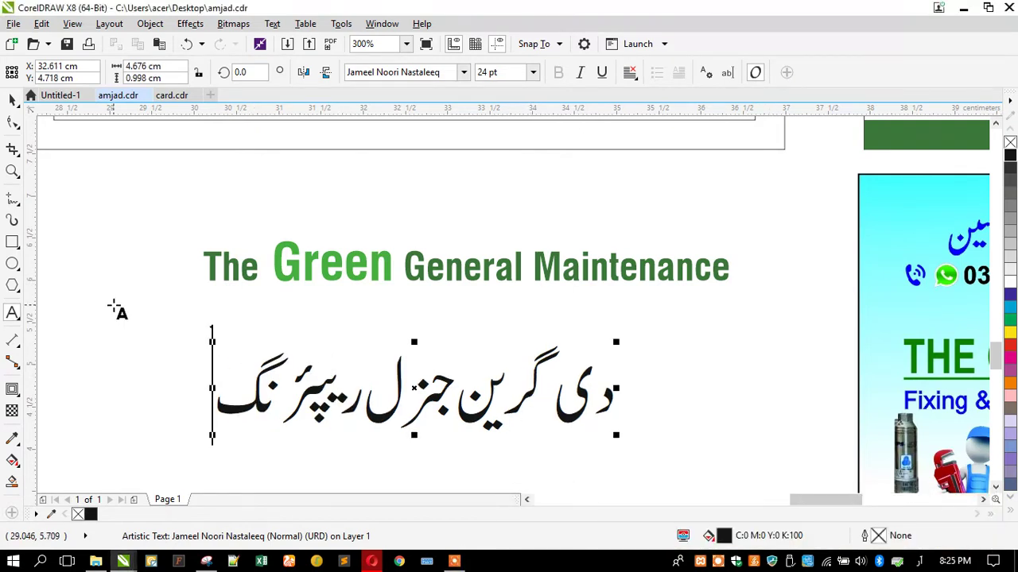
Kern the Urdu title's letters, pulling گرین toward جنزل and widening the gap after دی
left_click(12, 122)
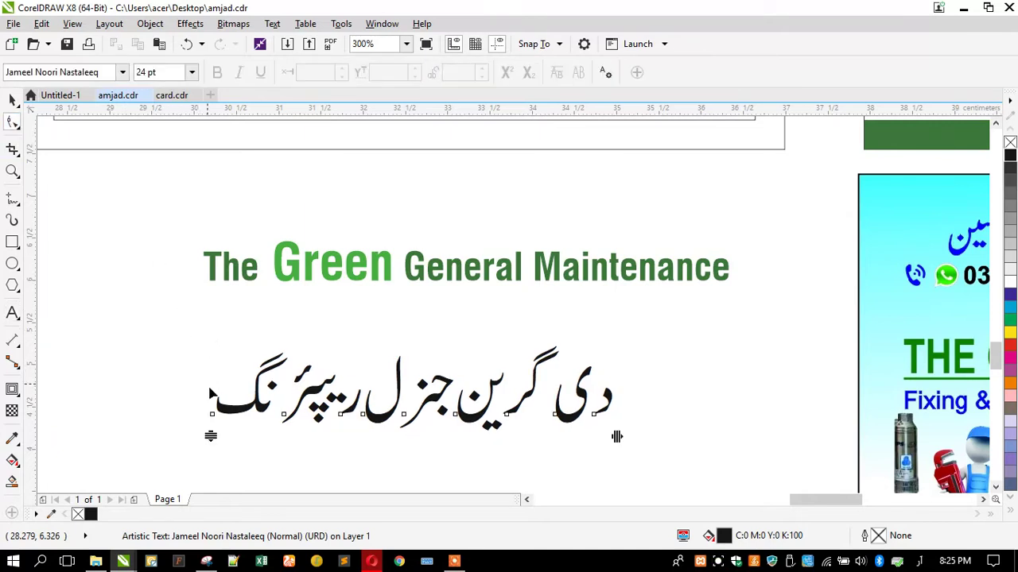
scroll(233, 417, "up", 1)
left_click_drag(192, 415, 218, 413)
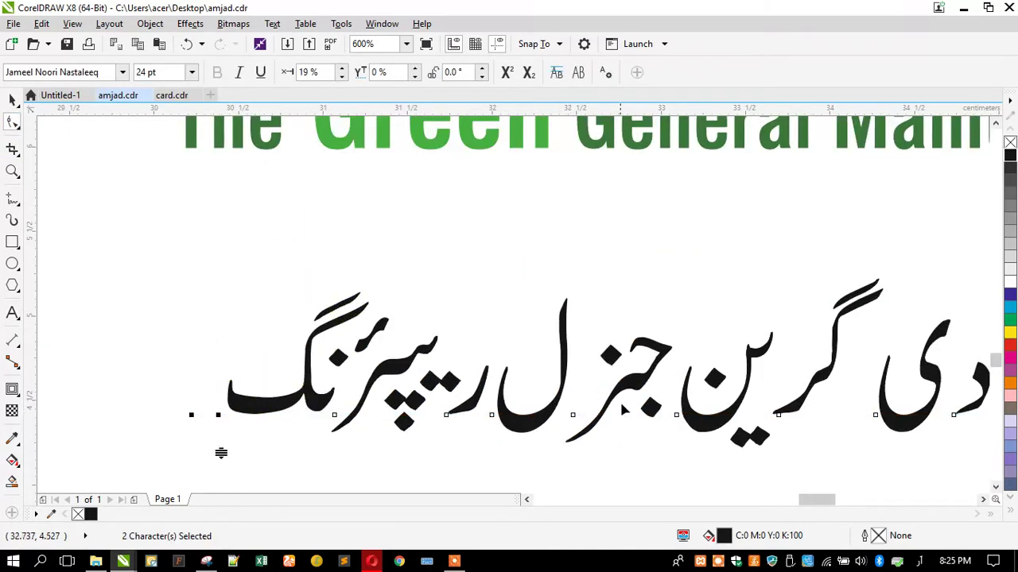
left_click_drag(574, 415, 554, 415)
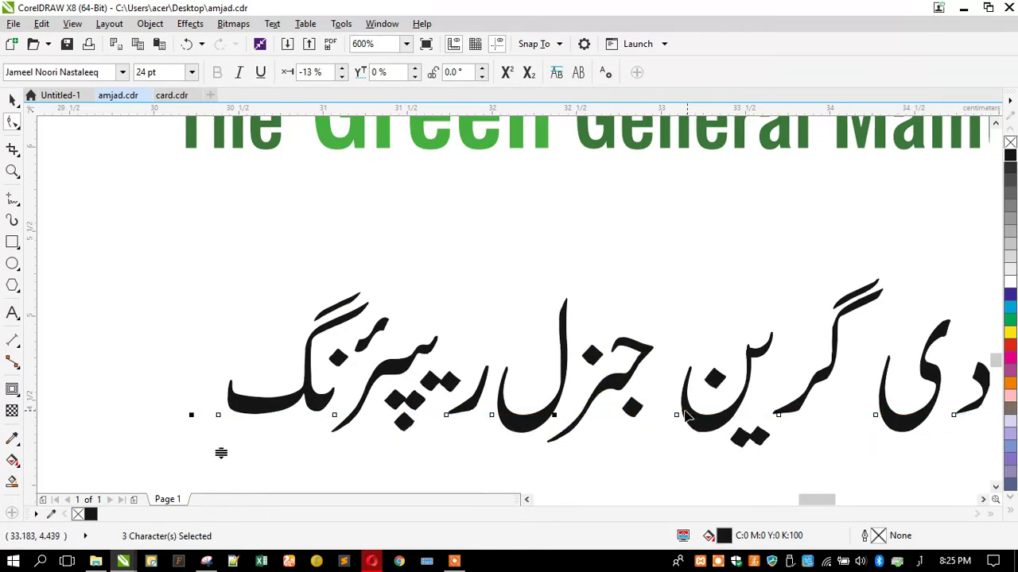
left_click(650, 413)
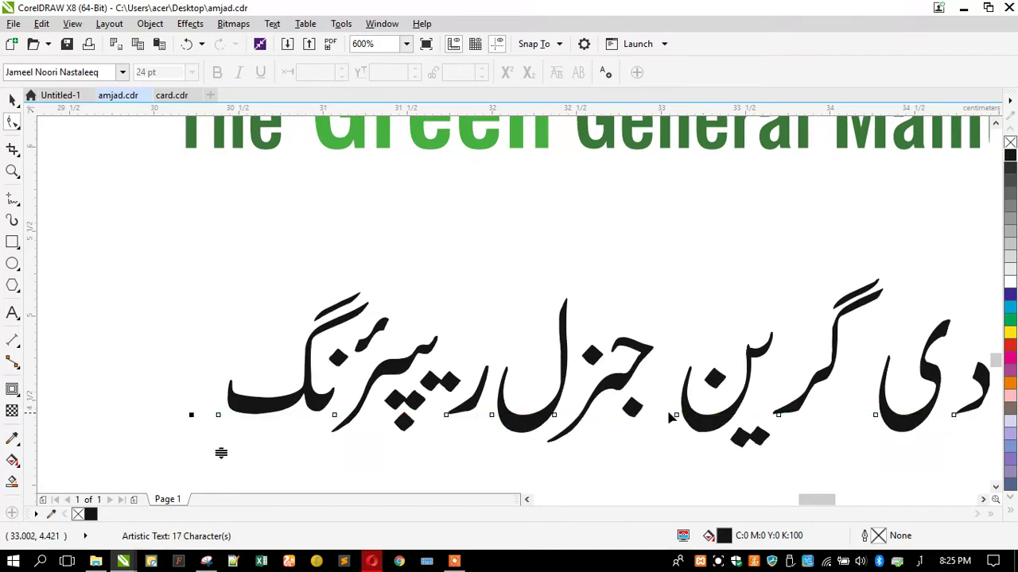
left_click_drag(676, 415, 643, 416)
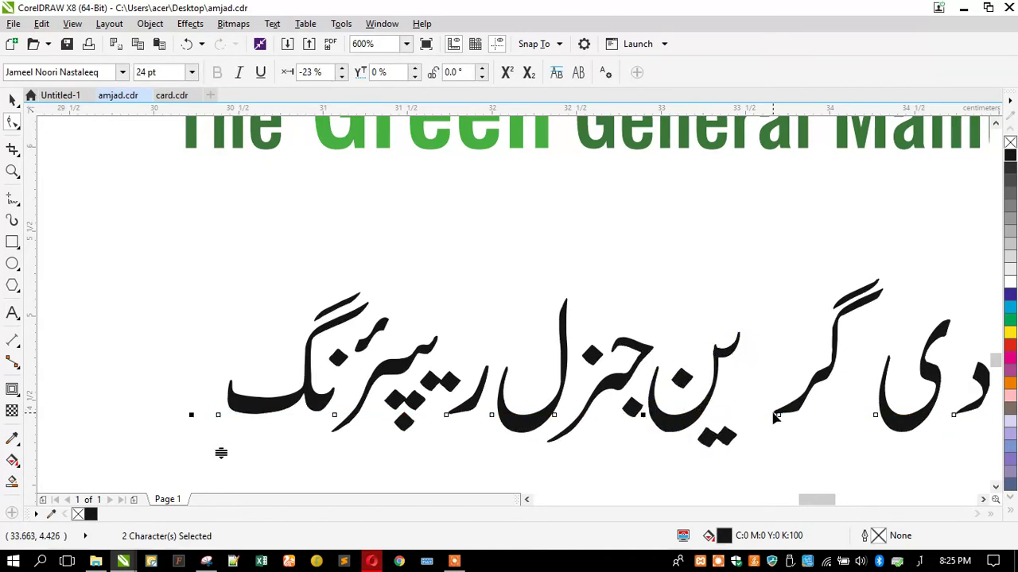
left_click_drag(779, 415, 718, 416)
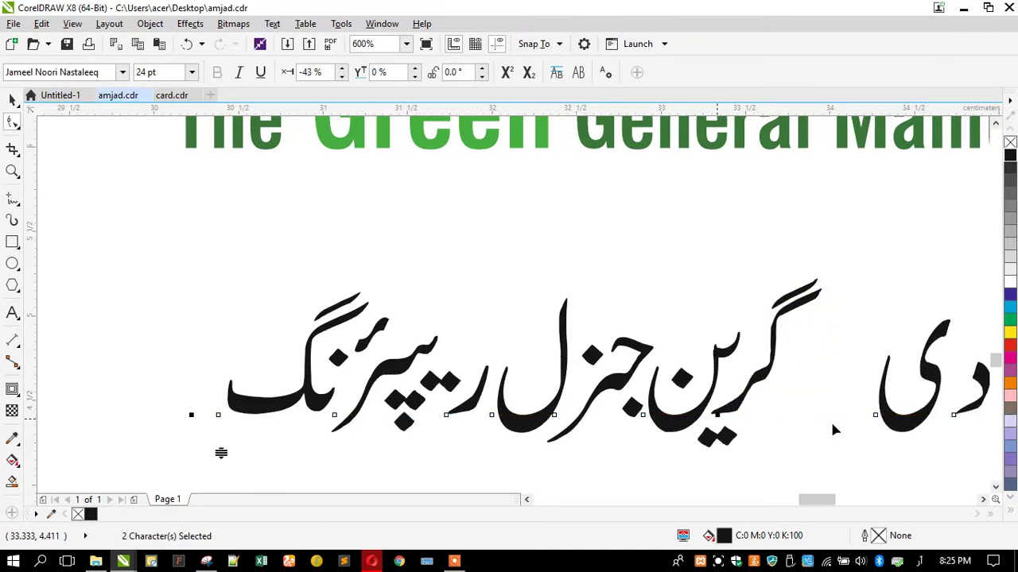
left_click(876, 416)
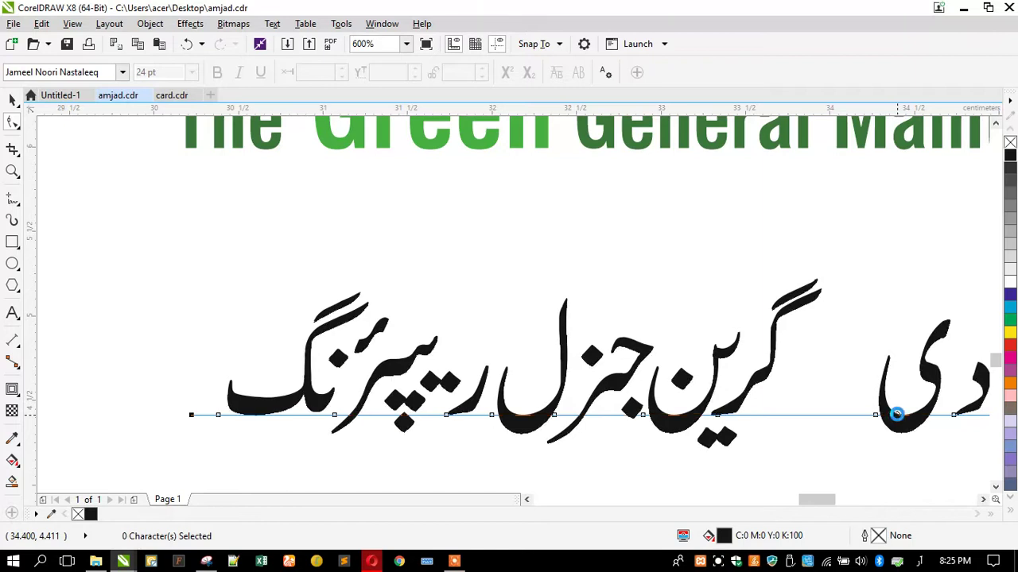
scroll(214, 260, "down", 2)
Convert the Urdu title to curves, break it apart, and move دی next to گرین
left_click(12, 99)
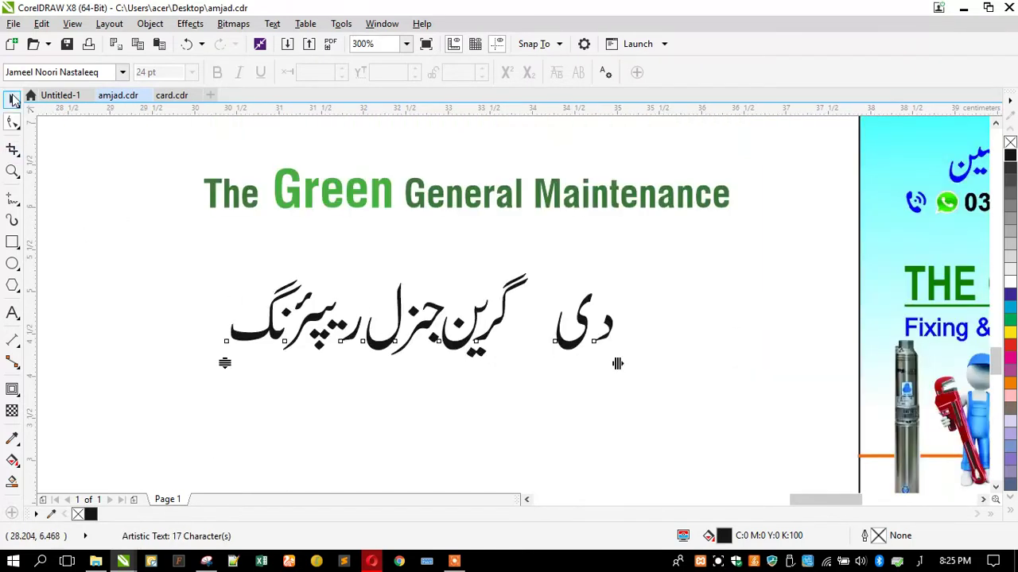
key("ctrl+q")
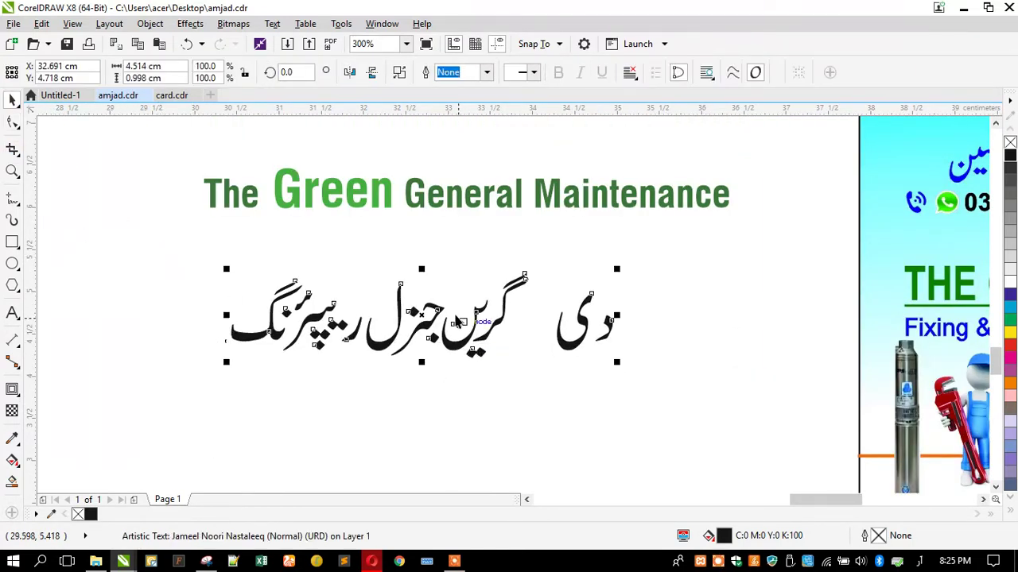
scroll(447, 304, "up", 2)
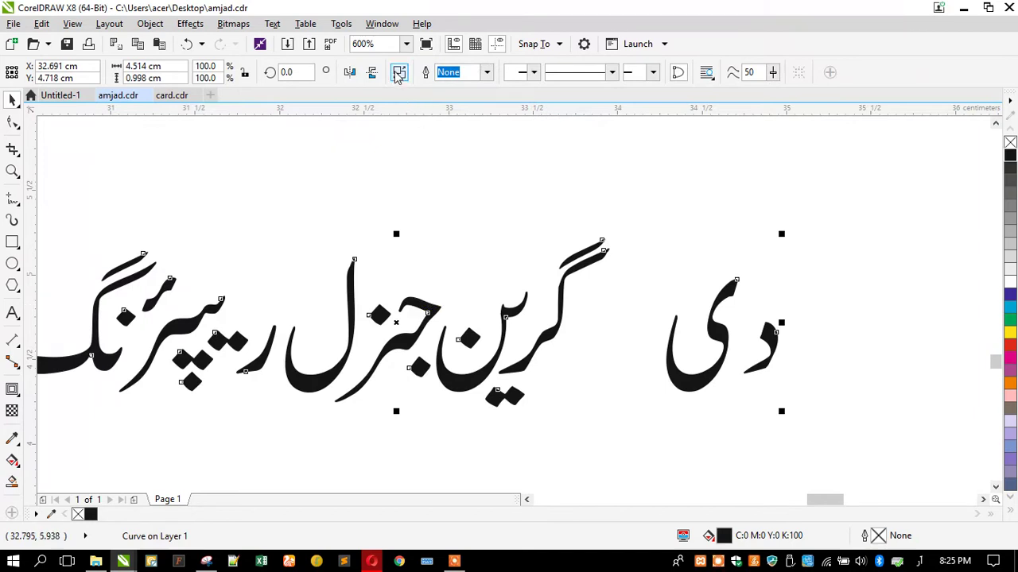
key("ctrl+k")
left_click(769, 344)
left_click_drag(769, 343, 619, 330)
left_click(716, 330, "shift")
scroll(775, 298, "down", 2)
Group all the Urdu letter pieces and place the group in the top card frame
left_click_drag(792, 384, 365, 233)
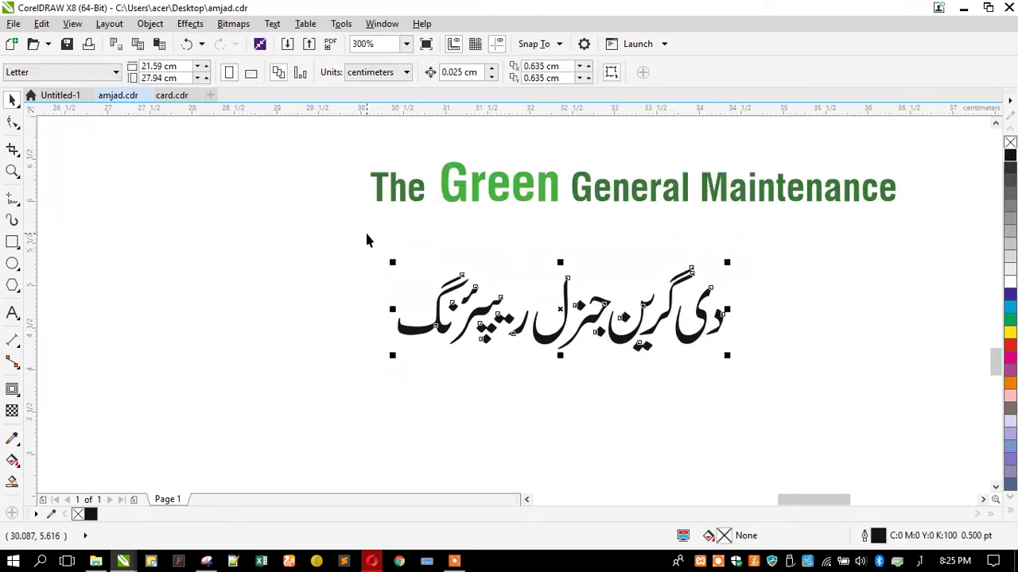
key("ctrl+g")
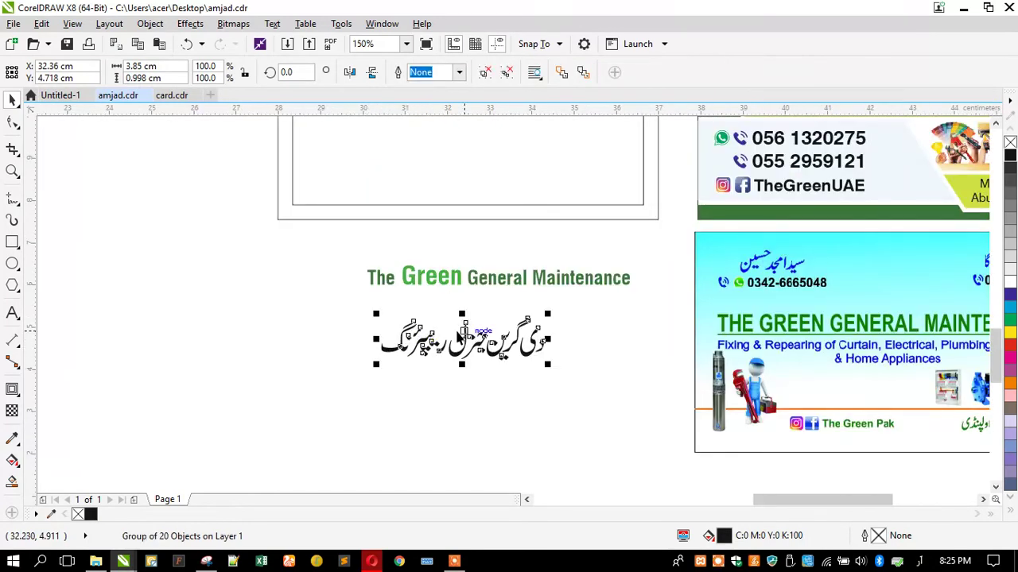
scroll(459, 334, "up", 2)
left_click(270, 353)
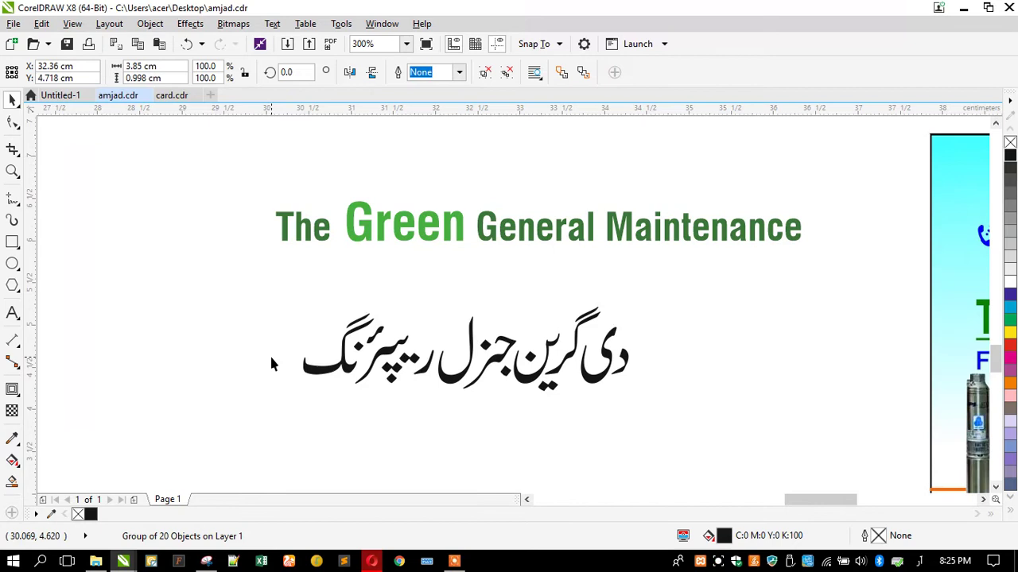
scroll(271, 358, "down", 2)
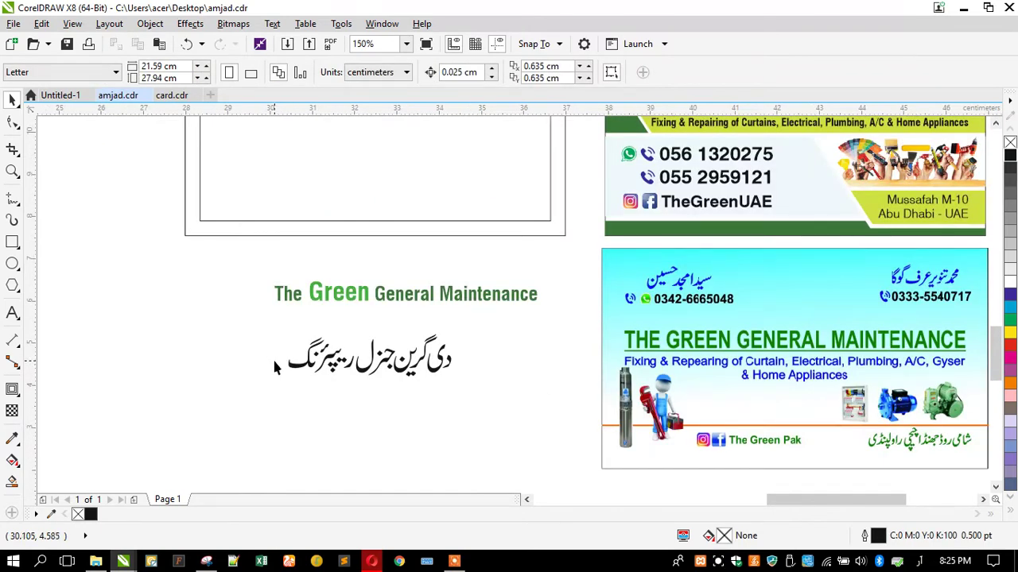
left_click(309, 360)
scroll(308, 359, "down", 2)
left_click_drag(308, 359, 350, 213)
left_click(212, 201)
scroll(255, 199, "up", 2)
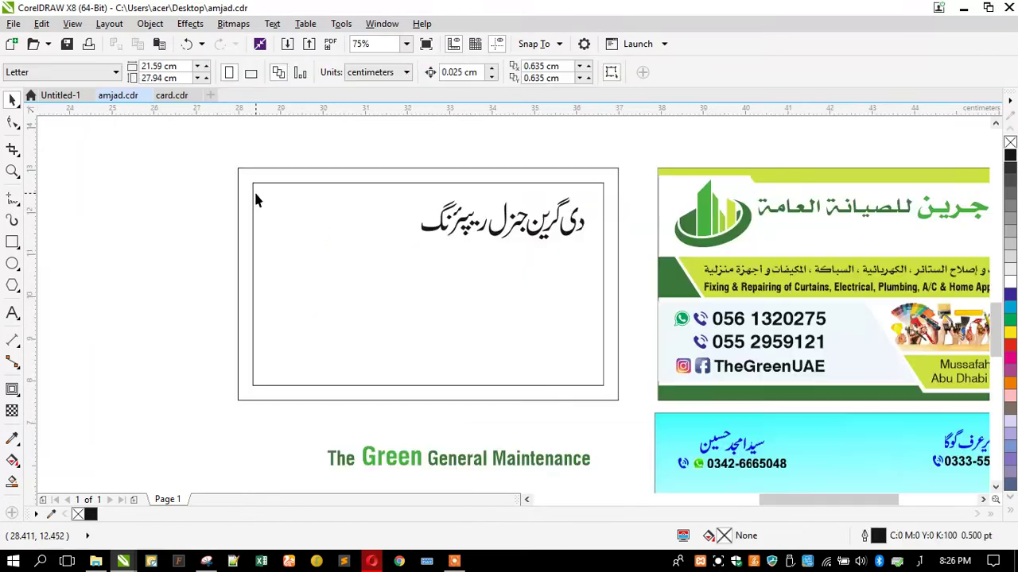
Set the English title to 12 pt Swis721 Cn BT and move it up beneath the card
left_click(372, 466)
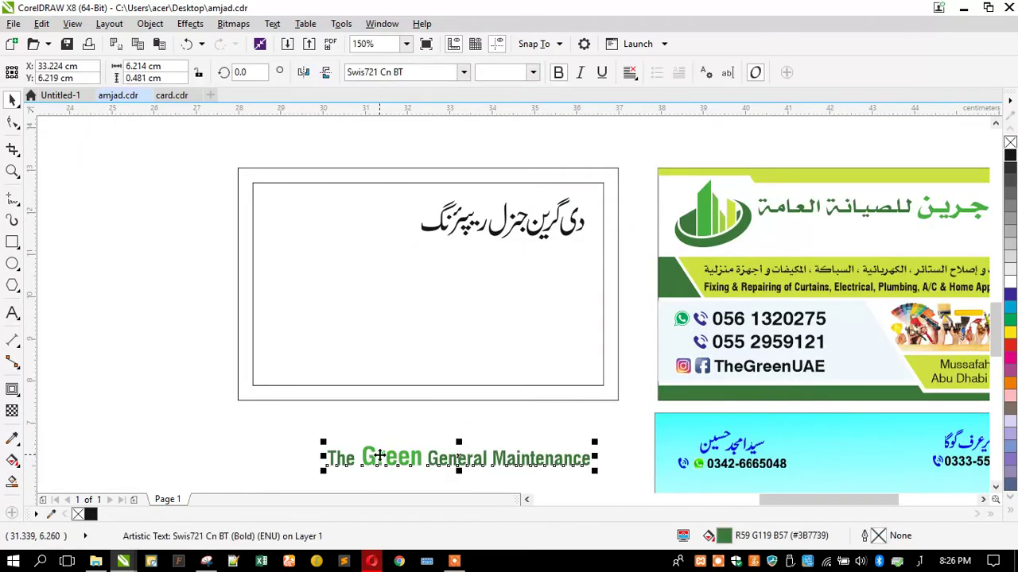
left_click(464, 72)
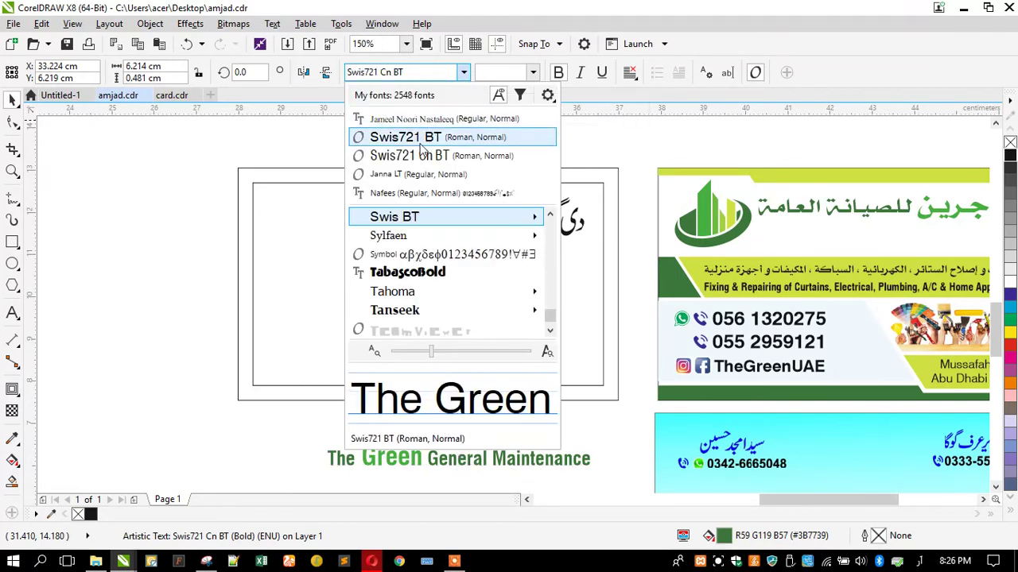
left_click(422, 156)
left_click(498, 74)
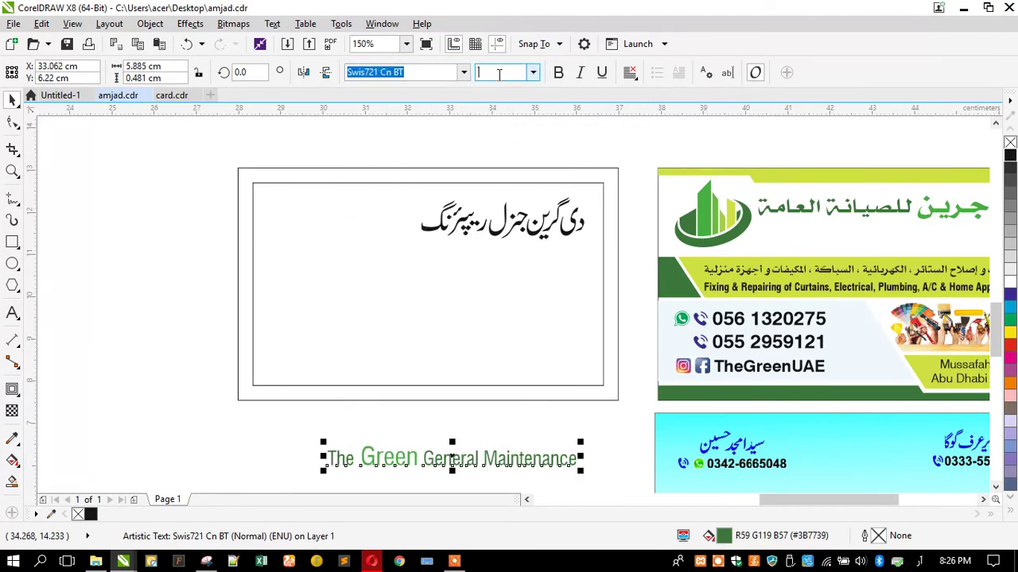
type("17")
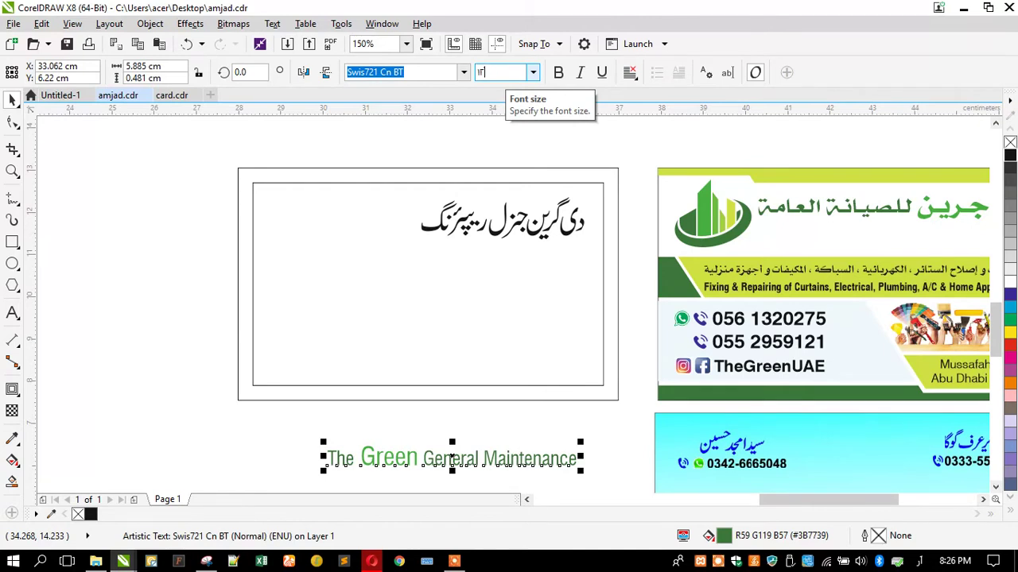
key("Return")
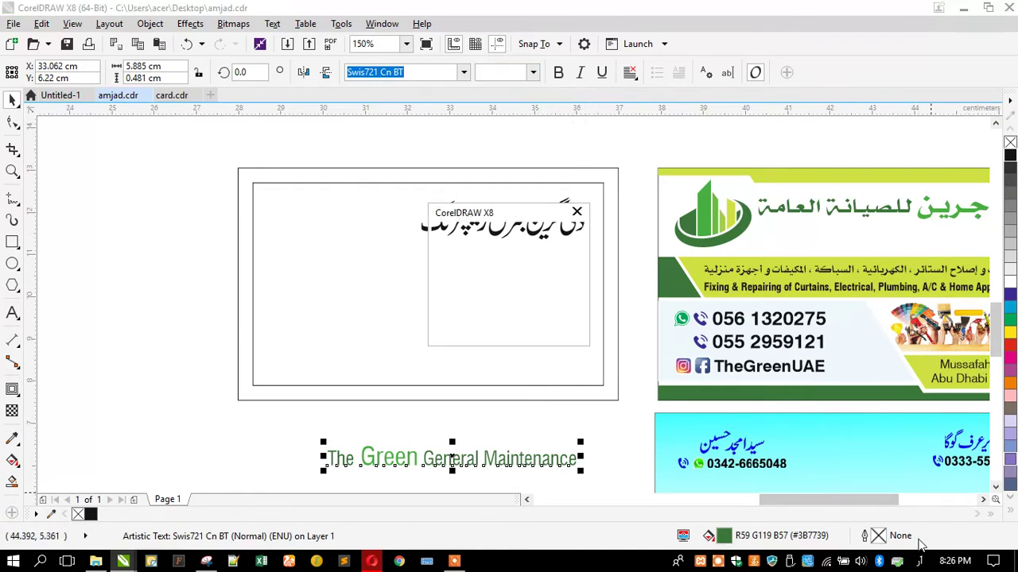
left_click(572, 215)
left_click(920, 561)
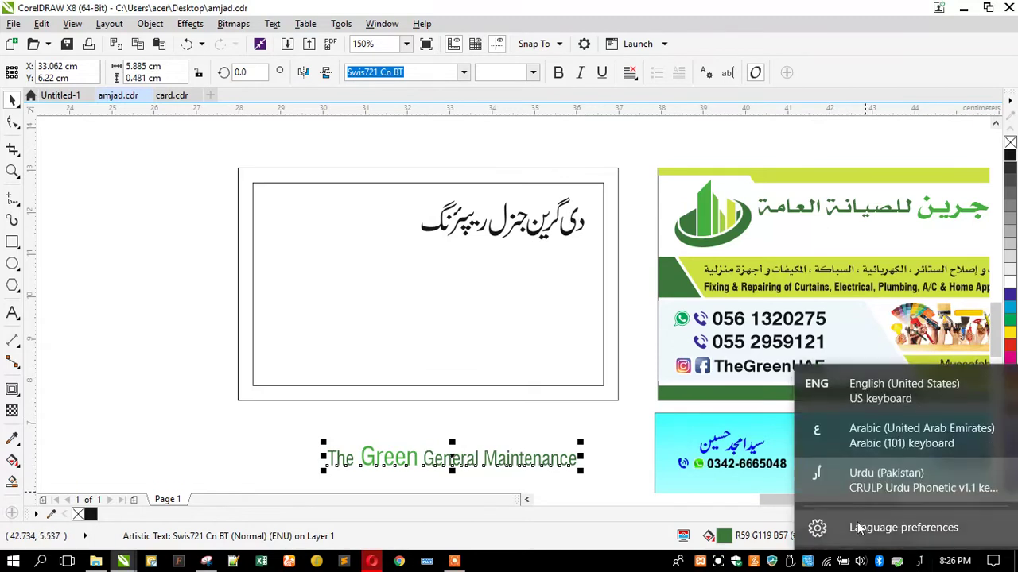
left_click(828, 390)
left_click(477, 71)
type("12")
key("Return")
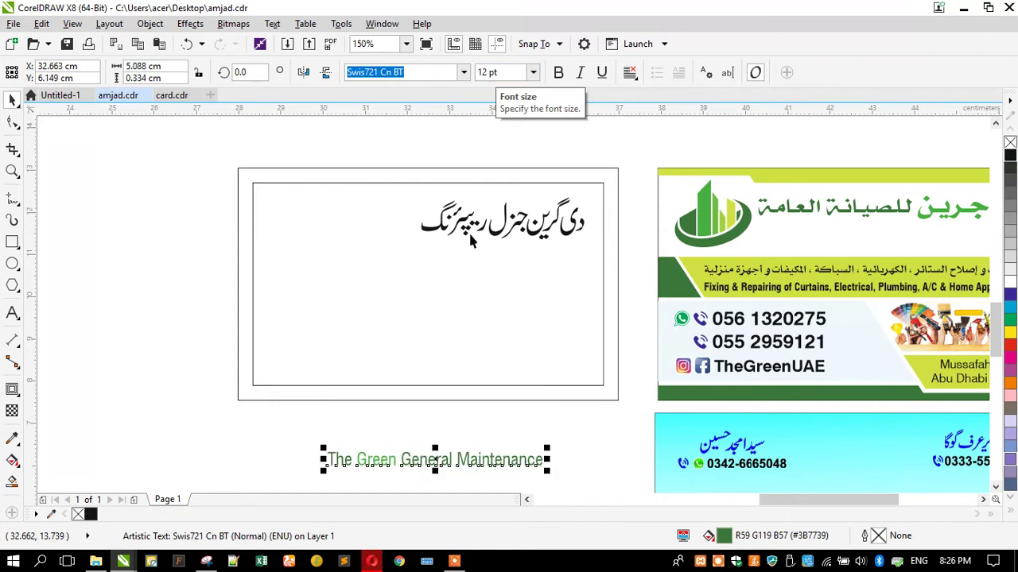
left_click_drag(388, 460, 376, 439)
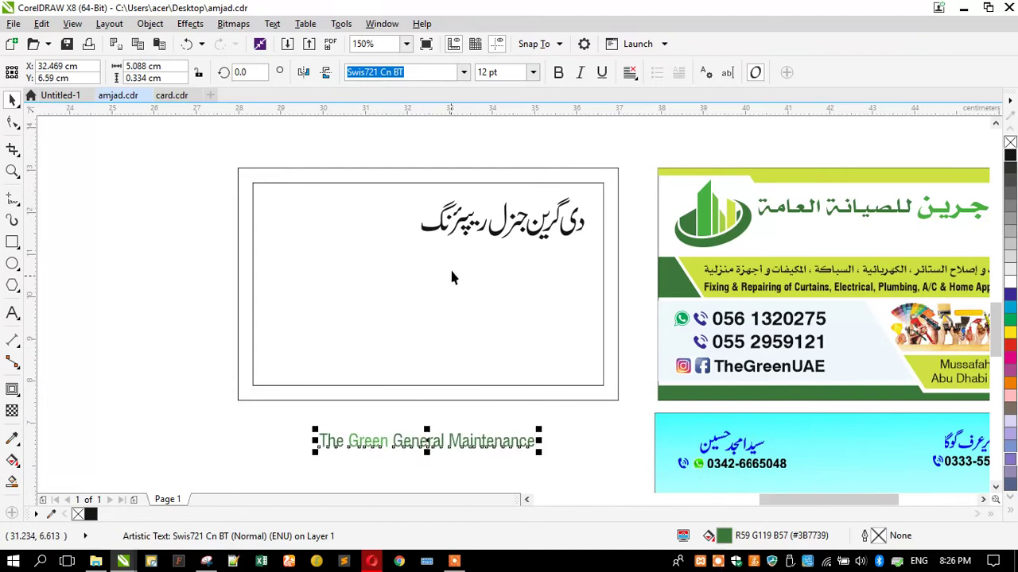
Enlarge the Urdu heading to about 153% and place the green logo at the card's left
left_click(465, 226)
left_click_drag(411, 249, 328, 291)
left_click(708, 219)
left_click_drag(708, 220, 296, 231)
Nudge the Urdu heading slightly right beside the logo and ungroup its letters
left_click(237, 273)
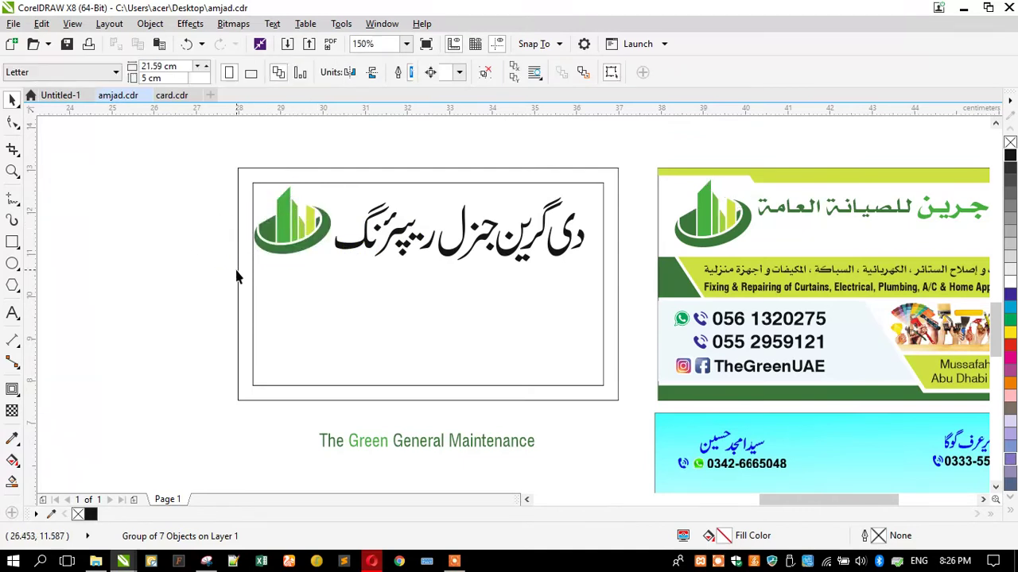
left_click(378, 248)
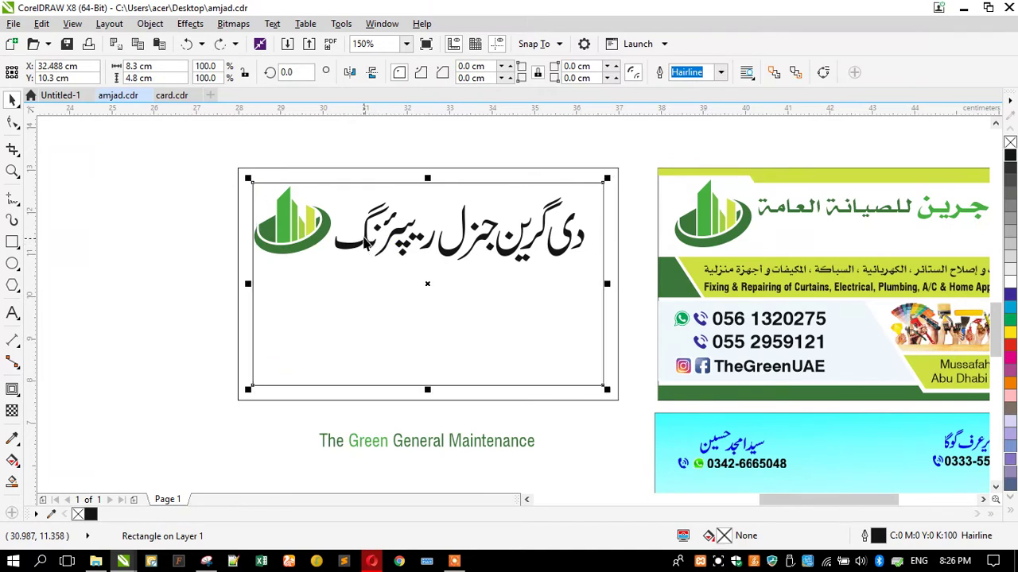
left_click_drag(366, 248, 368, 240)
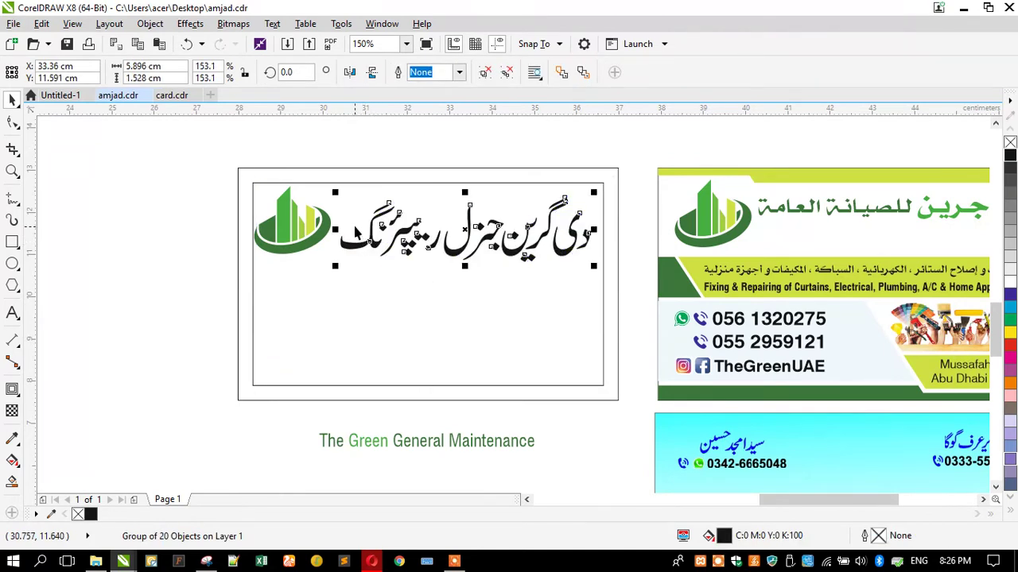
left_click(507, 73)
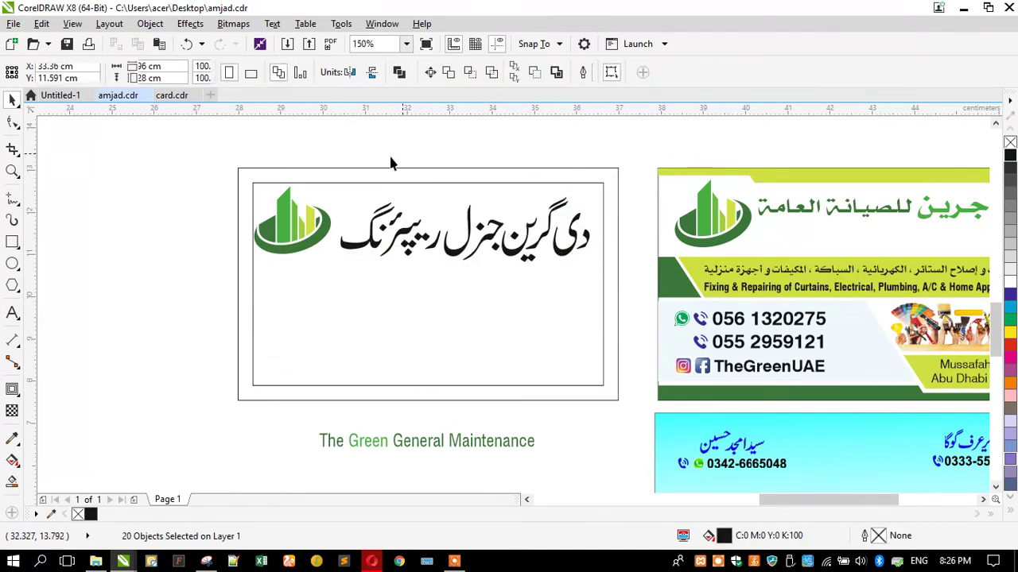
left_click(320, 159)
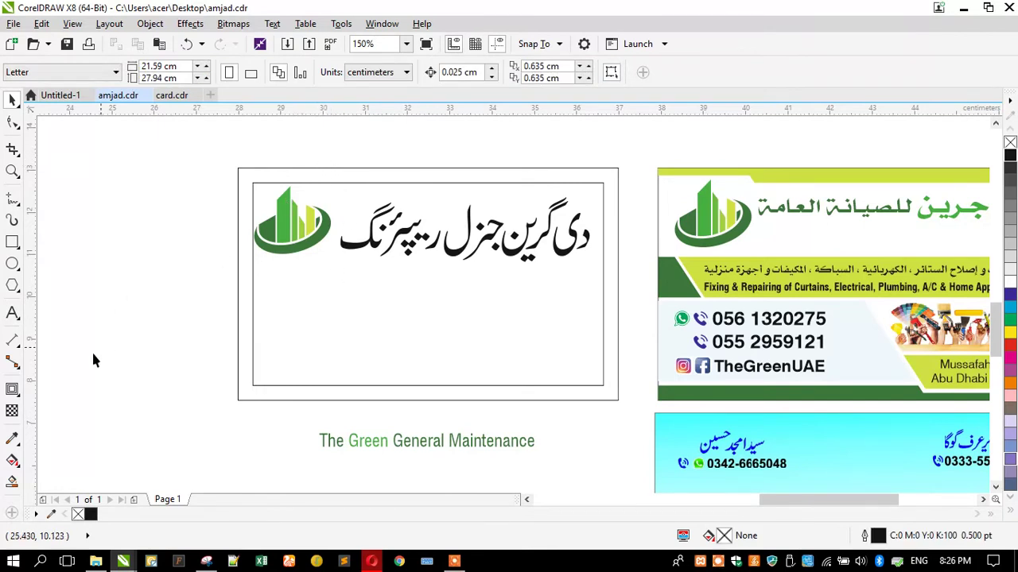
left_click(13, 439)
Colour the whole Urdu heading dark green
left_click(282, 250)
scroll(450, 250, "up", 3)
left_click(432, 260)
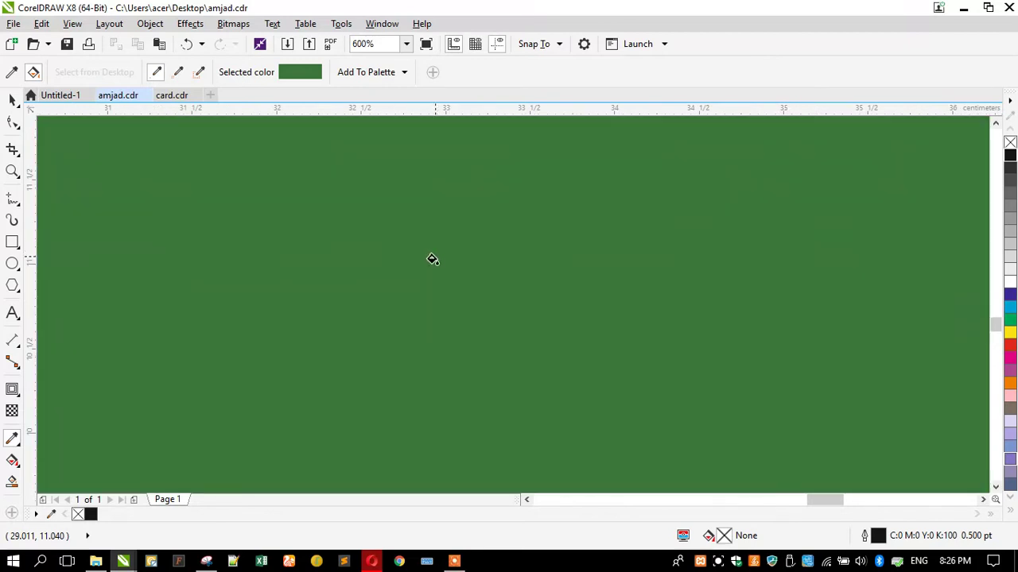
scroll(432, 265, "down", 3)
key("ctrl+z")
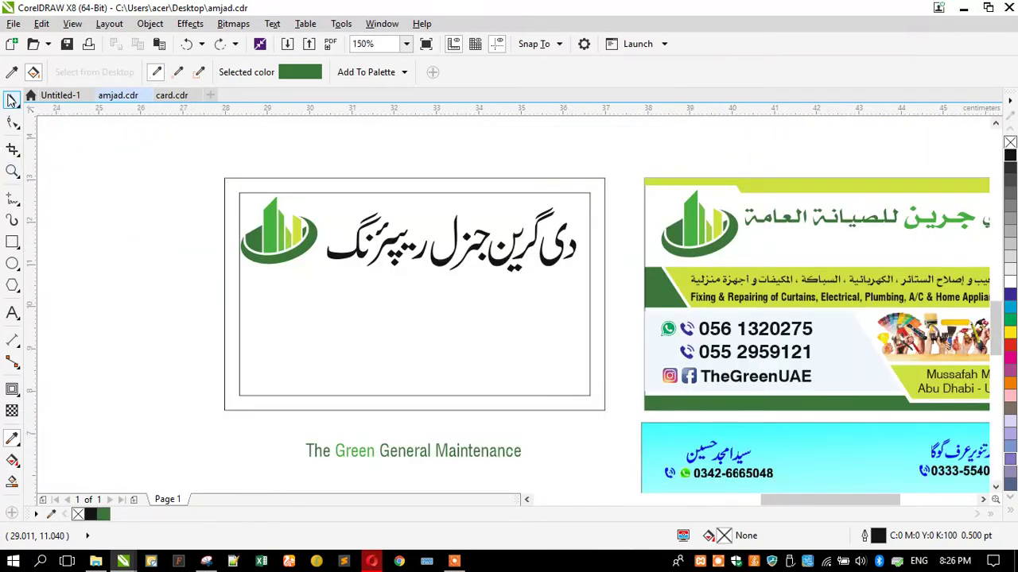
left_click(12, 99)
left_click_drag(583, 269, 584, 272)
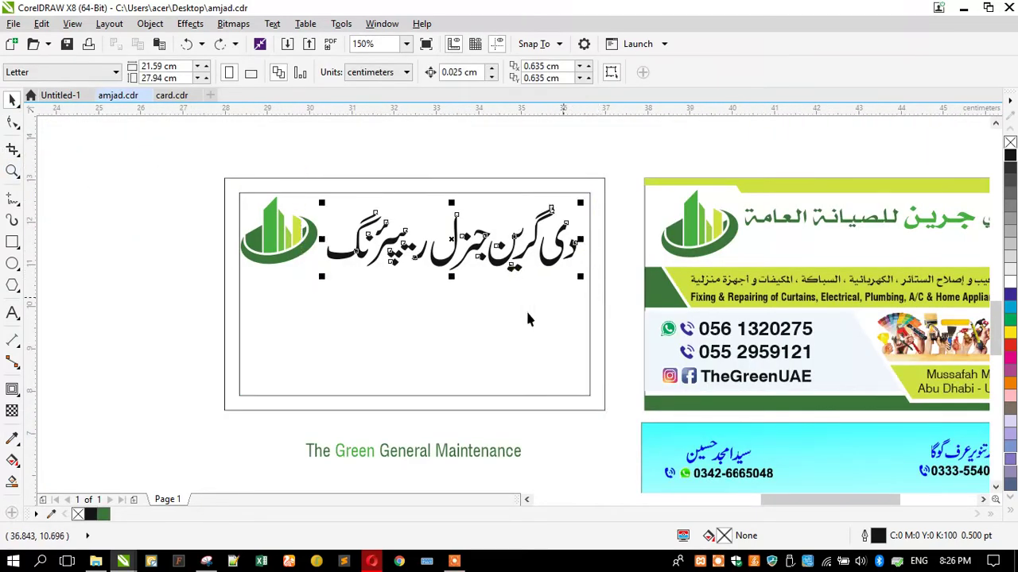
left_click(103, 515)
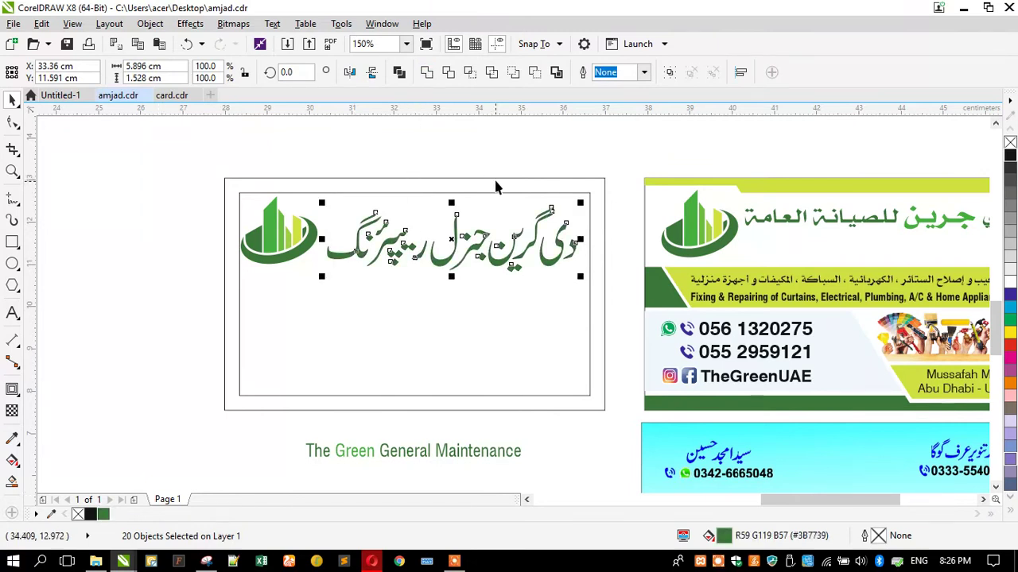
left_click(495, 154)
Select all the Urdu letter pieces and combine them into one curve
left_click_drag(560, 293, 563, 294)
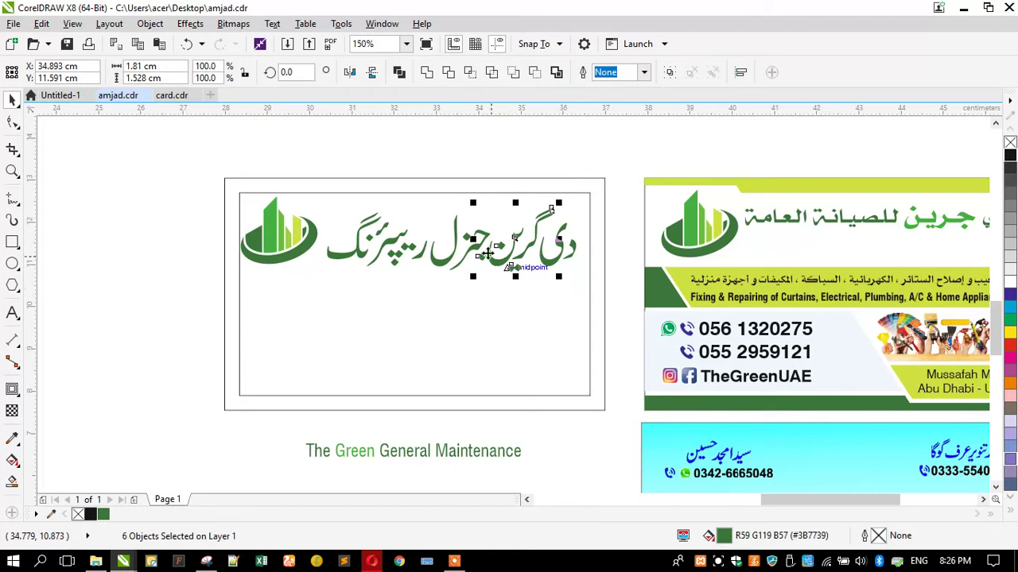
scroll(487, 253, "up", 2)
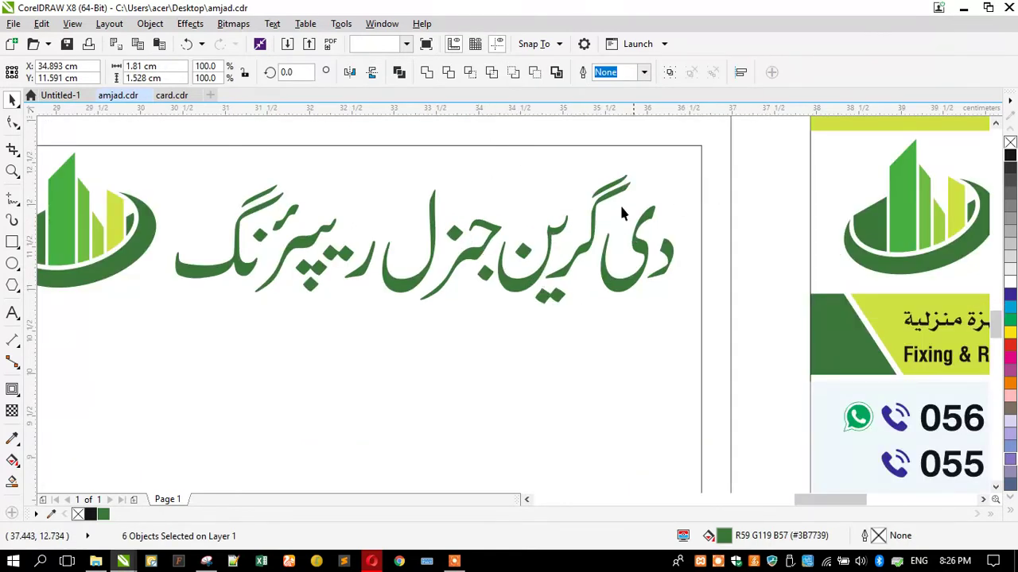
left_click(620, 203)
scroll(612, 201, "down", 2)
left_click_drag(547, 279, 547, 279)
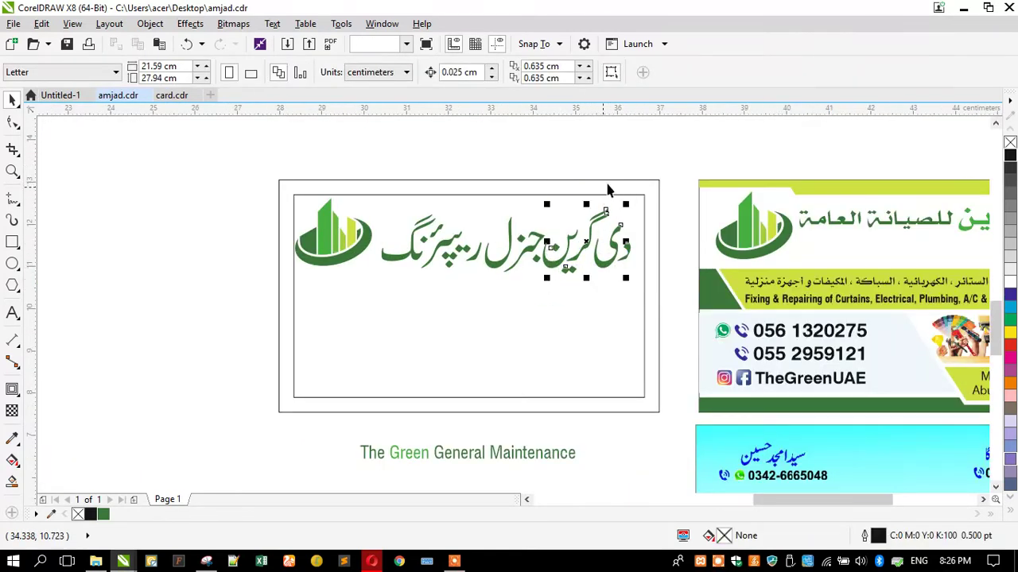
left_click_drag(616, 162, 538, 293)
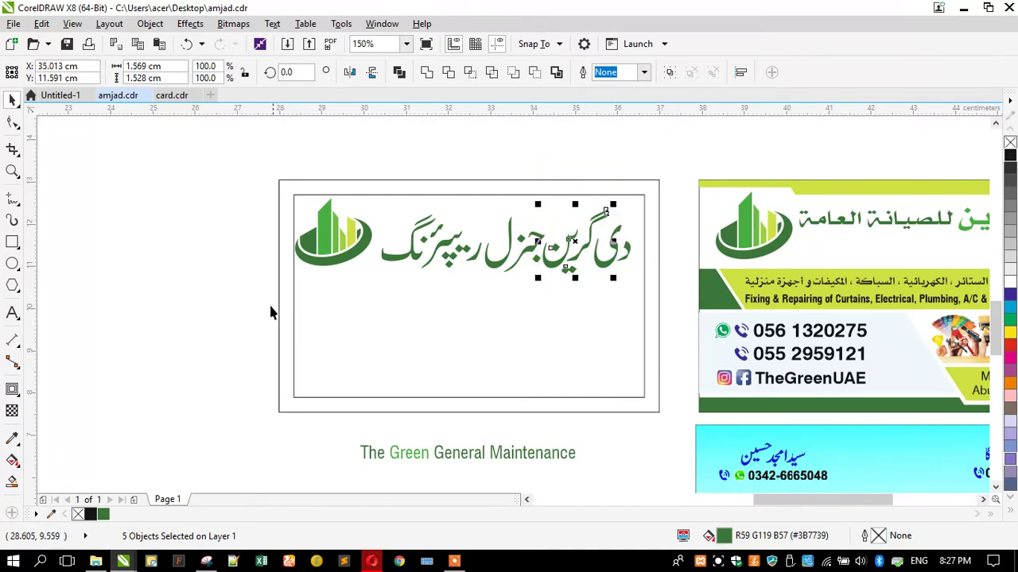
scroll(353, 245, "up", 2)
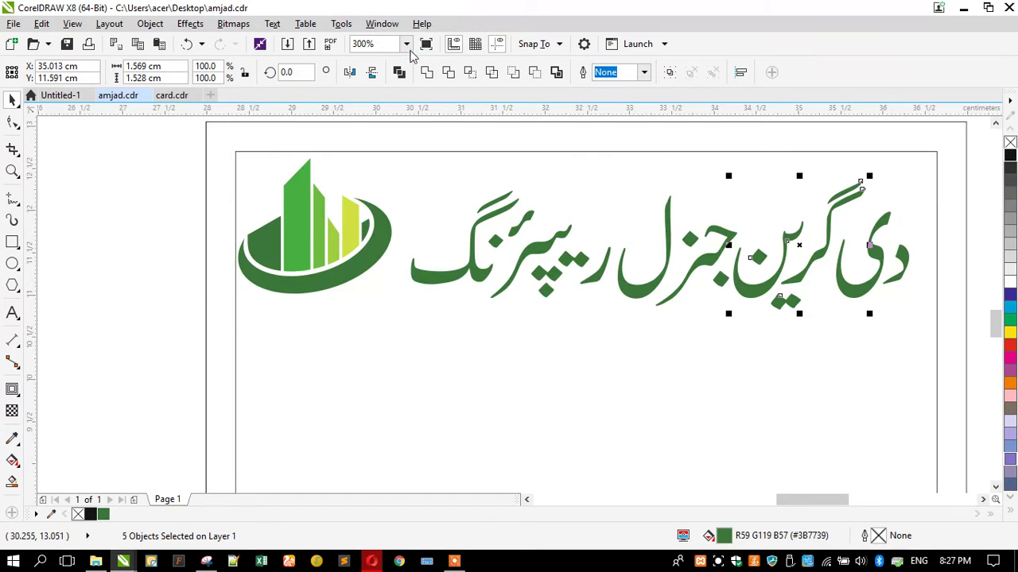
scroll(334, 216, "down", 2)
left_click(674, 286)
left_click_drag(674, 286, 361, 205)
key("ctrl+l")
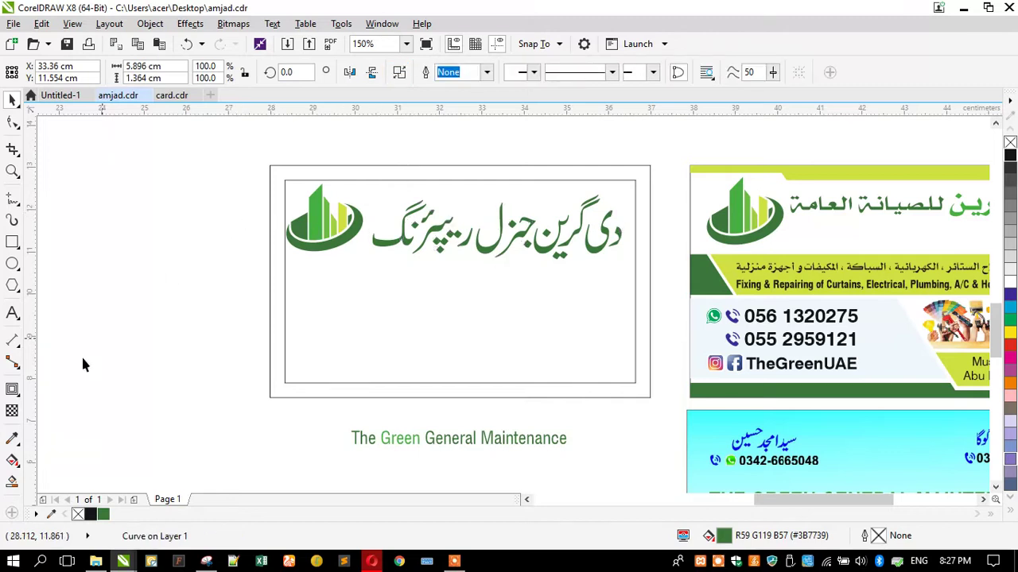
left_click(85, 365)
Fill the word گرین with the logo's lighter green #47AF40
left_click(12, 439)
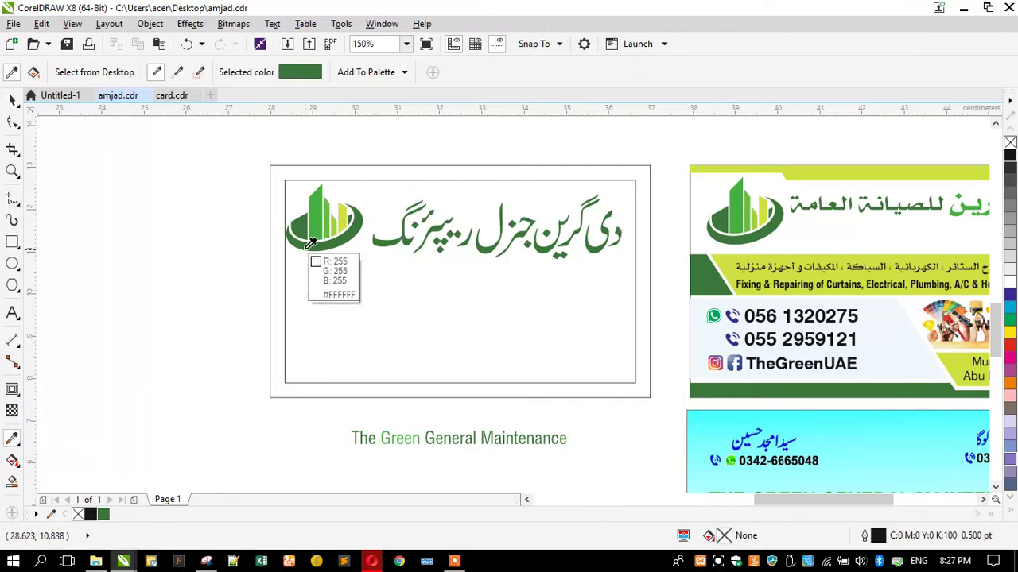
left_click(315, 218)
scroll(604, 204, "up", 3)
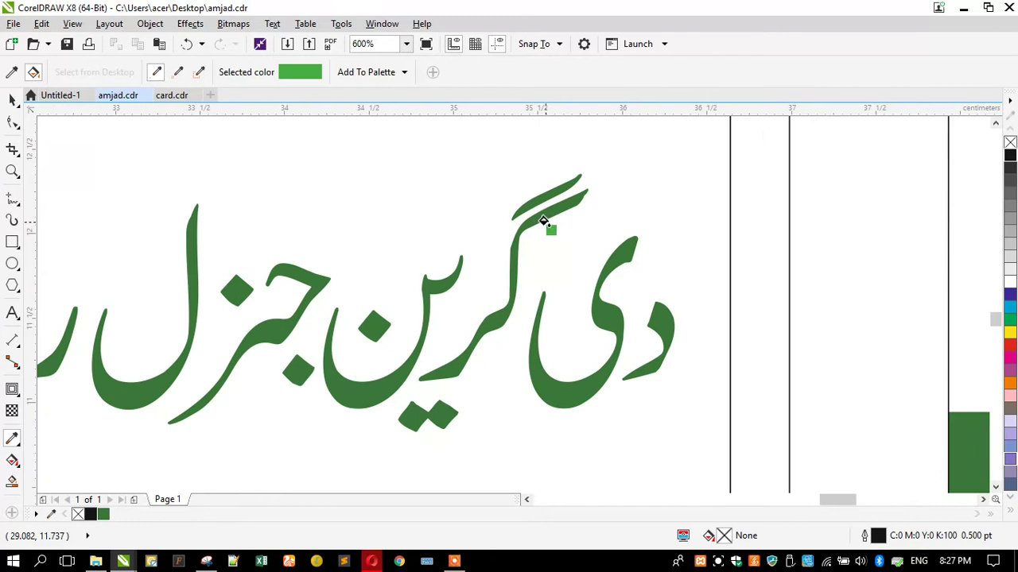
left_click(495, 228)
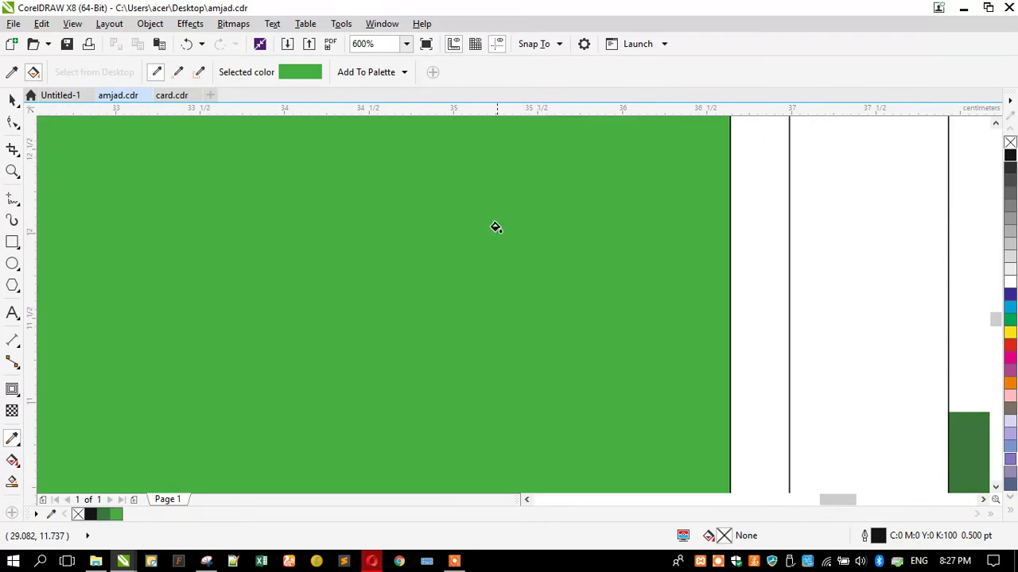
key("ctrl+z")
left_click(9, 99)
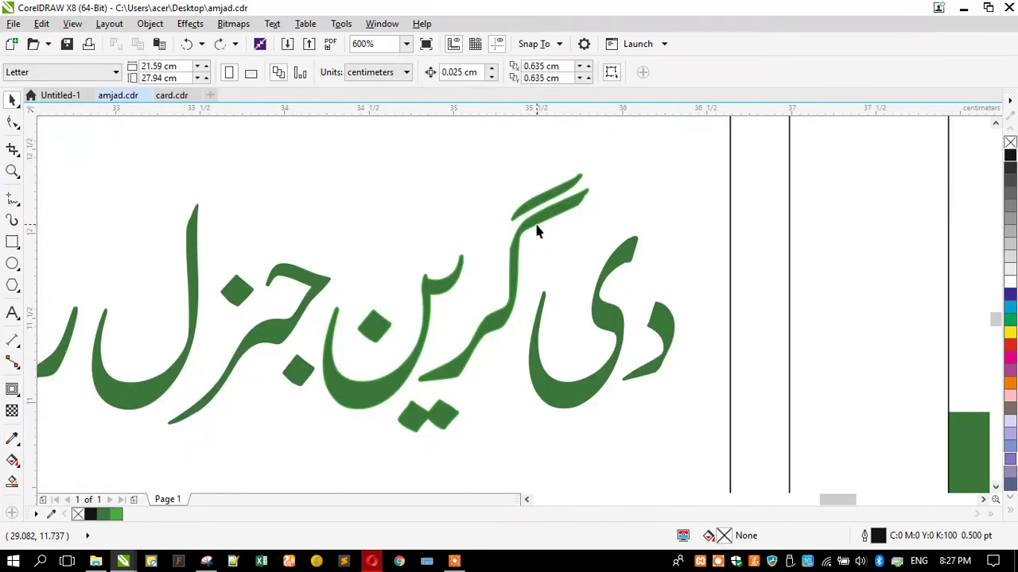
left_click(517, 227)
left_click_drag(114, 515, 472, 237)
scroll(473, 236, "down", 3)
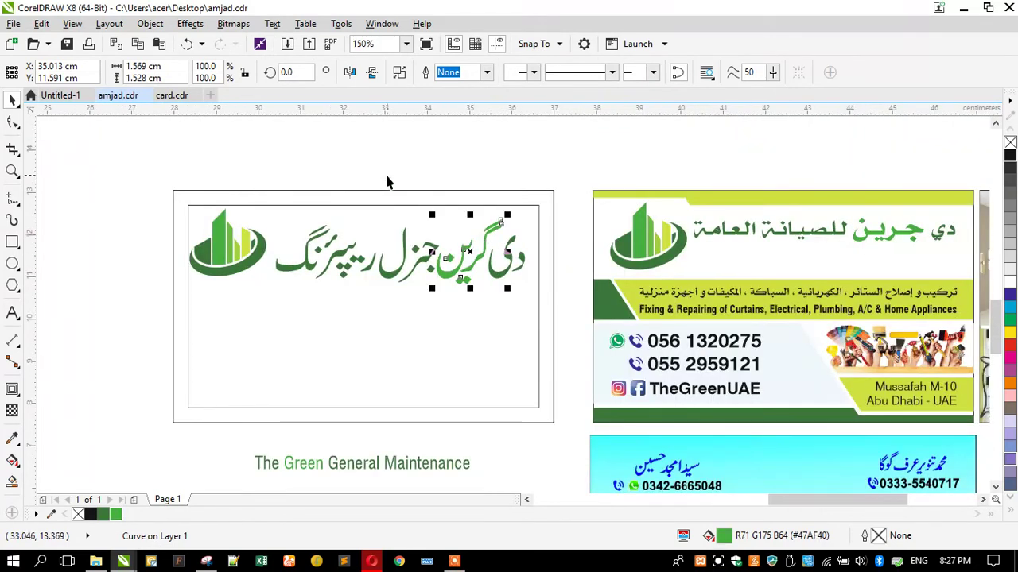
left_click(386, 182)
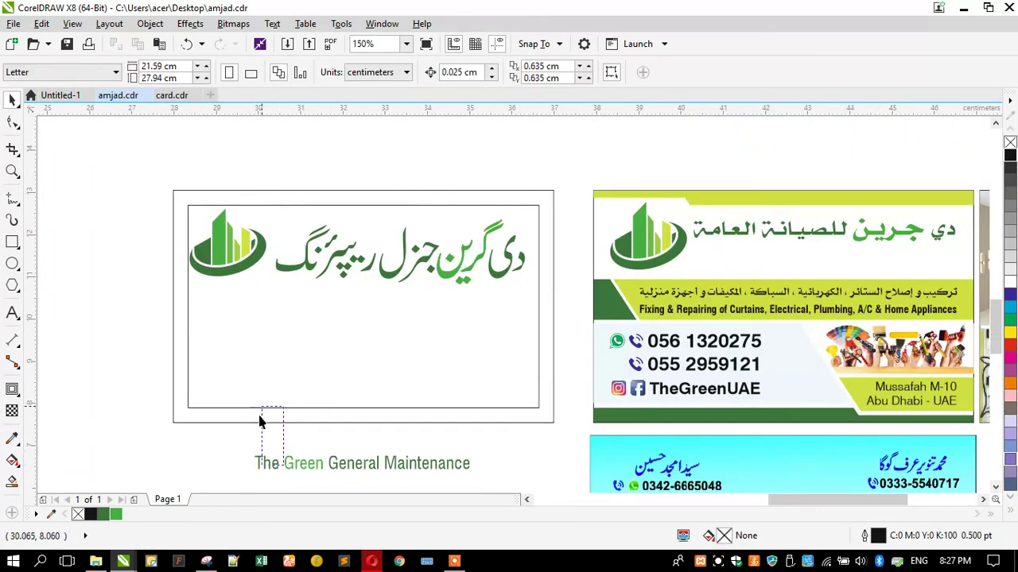
Move the English tagline into the card beneath the Urdu title and fine-tune both positions
left_click_drag(268, 465, 265, 329)
left_click_drag(254, 164, 568, 342)
left_click_drag(501, 272, 499, 262)
left_click(628, 296)
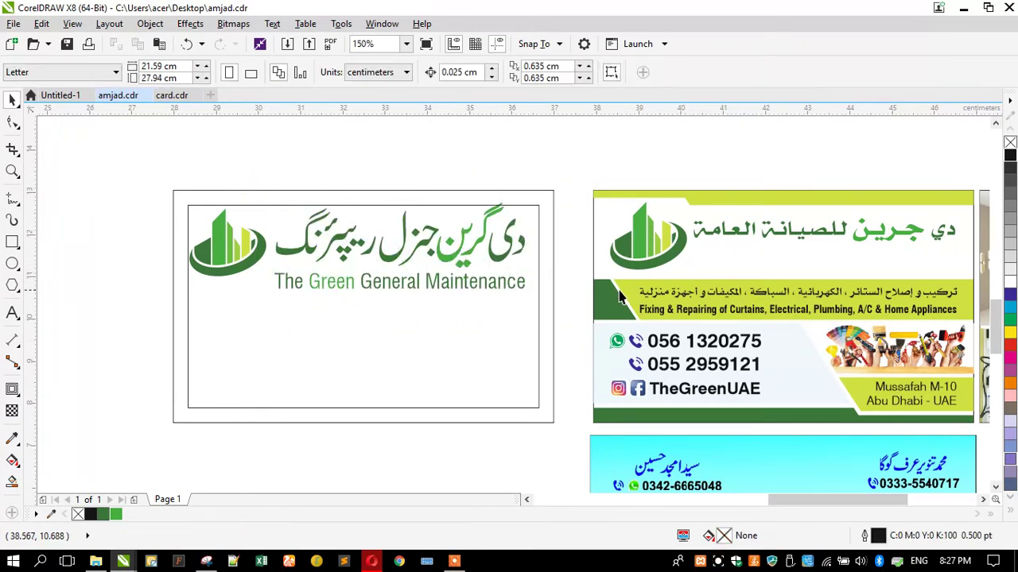
left_click(620, 290)
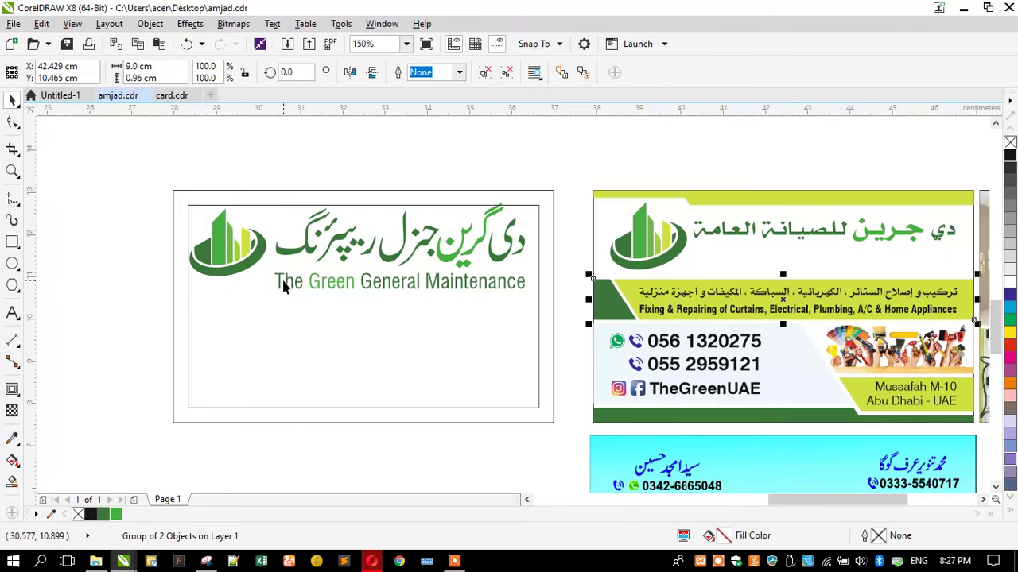
left_click_drag(283, 285, 281, 299)
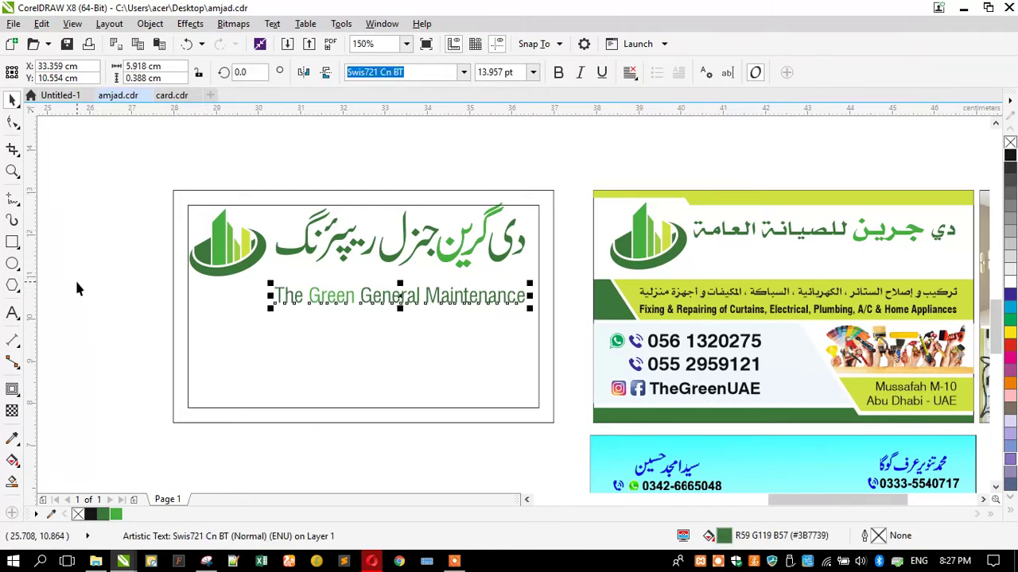
left_click(80, 288)
Draw a rectangle around the tagline and convert it to an editable curve
left_click(13, 243)
left_click_drag(553, 283, 264, 284)
left_click(11, 123)
key("ctrl+q")
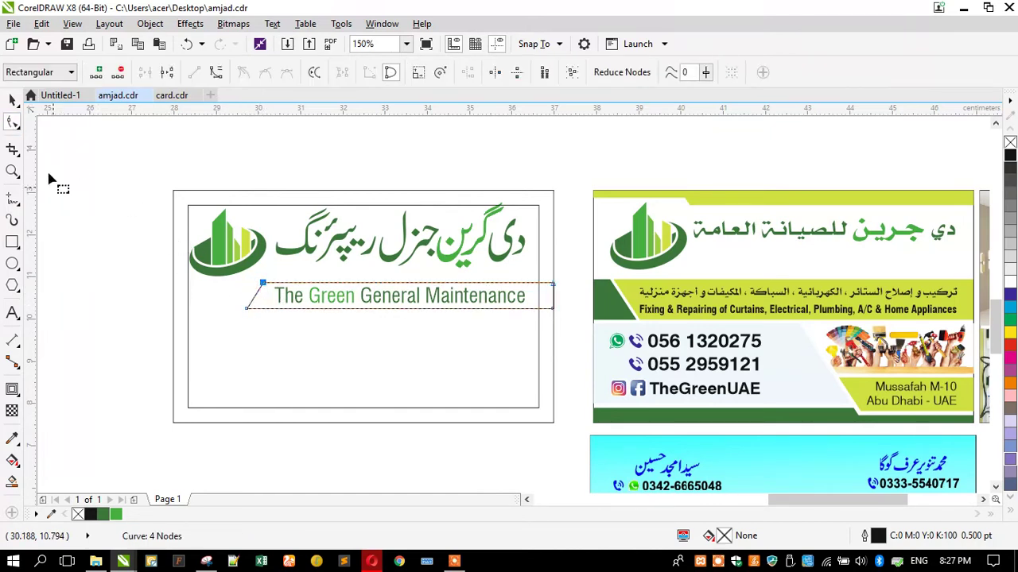
Make the English tagline bold
left_click(11, 101)
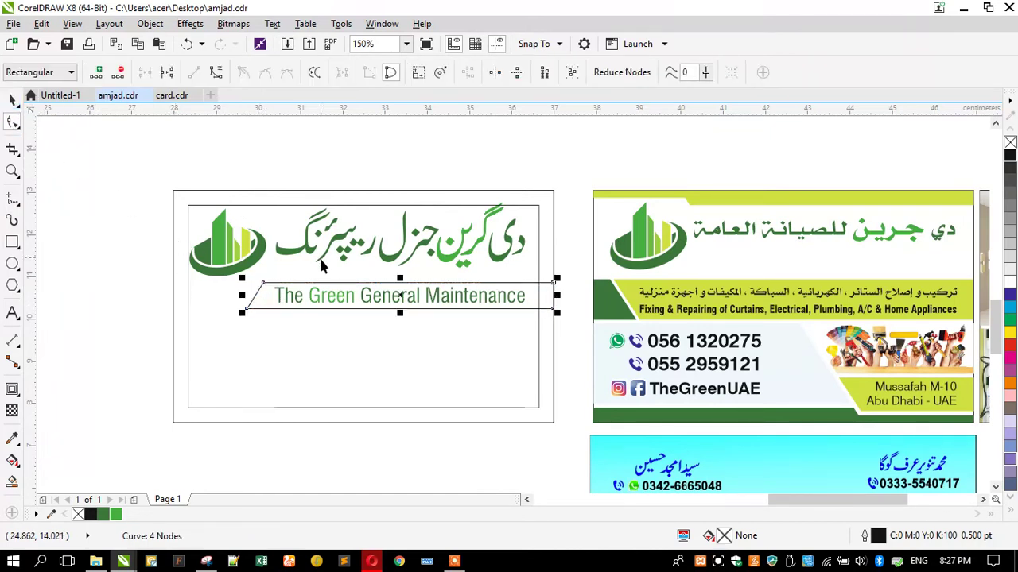
left_click(334, 300)
left_click(558, 72)
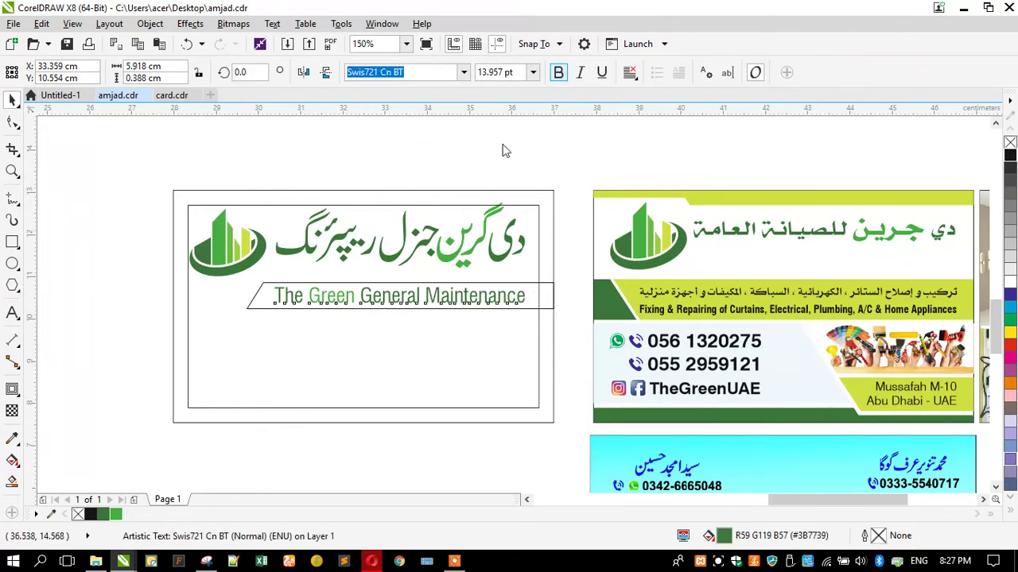
left_click(387, 259, "shift")
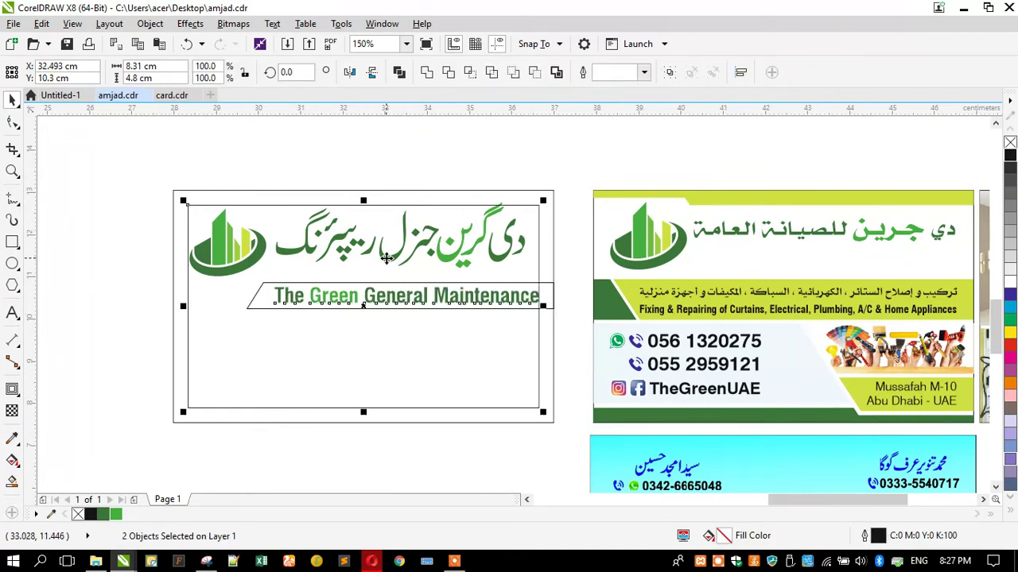
left_click(325, 187)
left_click(315, 296)
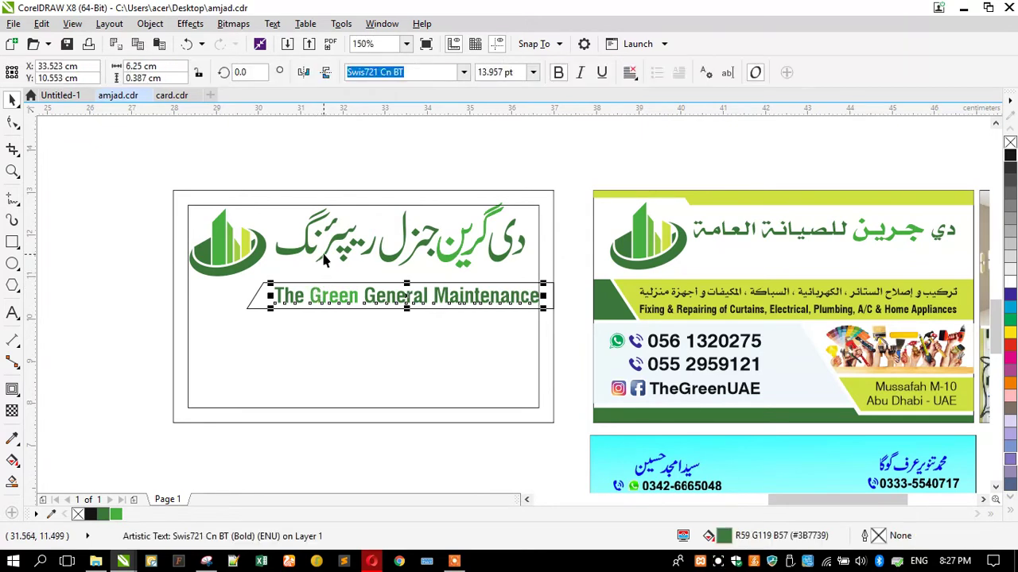
left_click(324, 260, "shift")
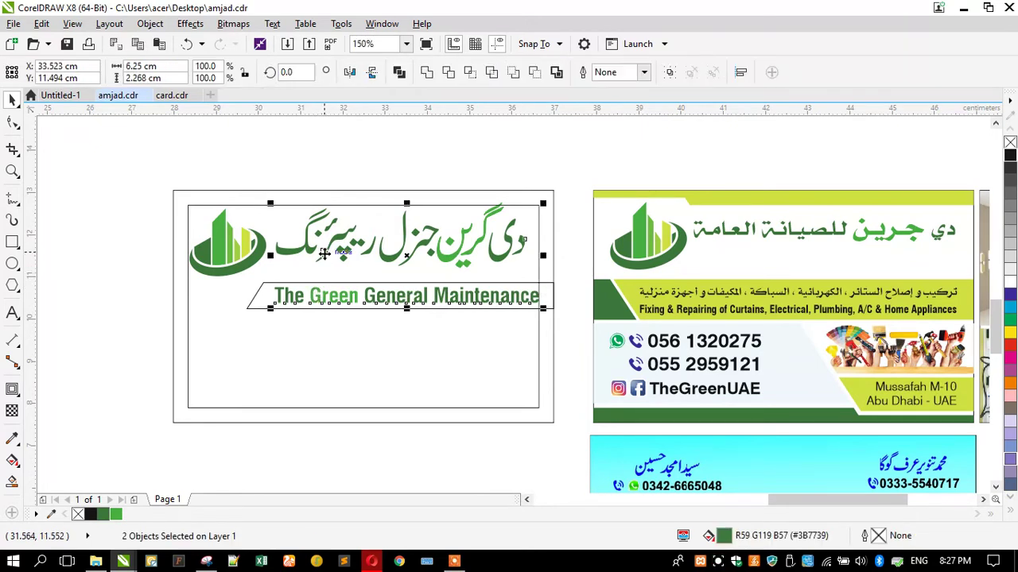
left_click(232, 299)
Shrink the tagline slightly to fit inside its slanted box
left_click(351, 305)
left_click_drag(261, 311, 159, 327)
left_click(255, 306)
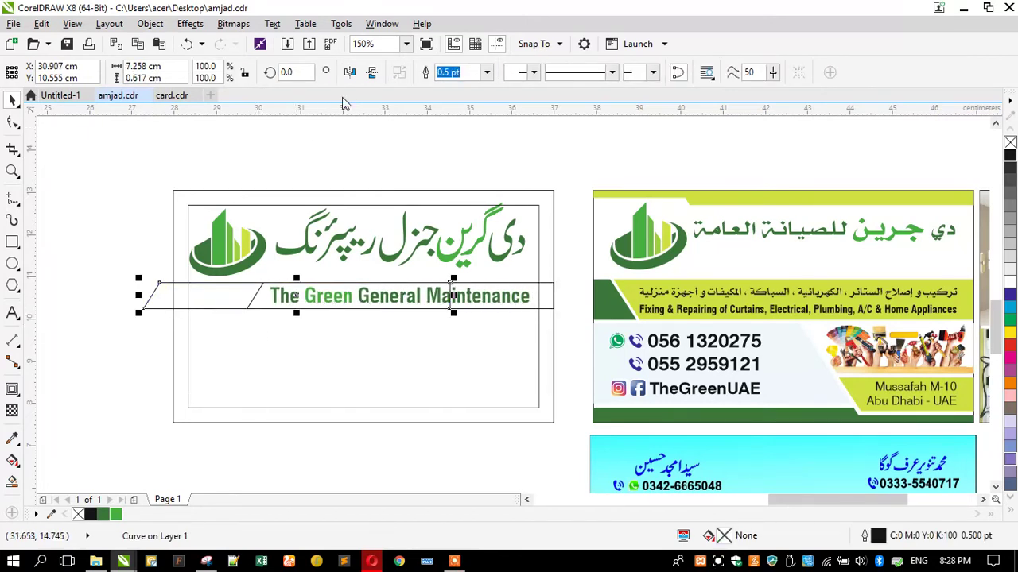
Mirror the copied slanted box horizontally and move it to the left
left_click(349, 72)
left_click_drag(180, 291, 107, 294)
scroll(152, 295, "up", 4)
scroll(175, 300, "down", 2)
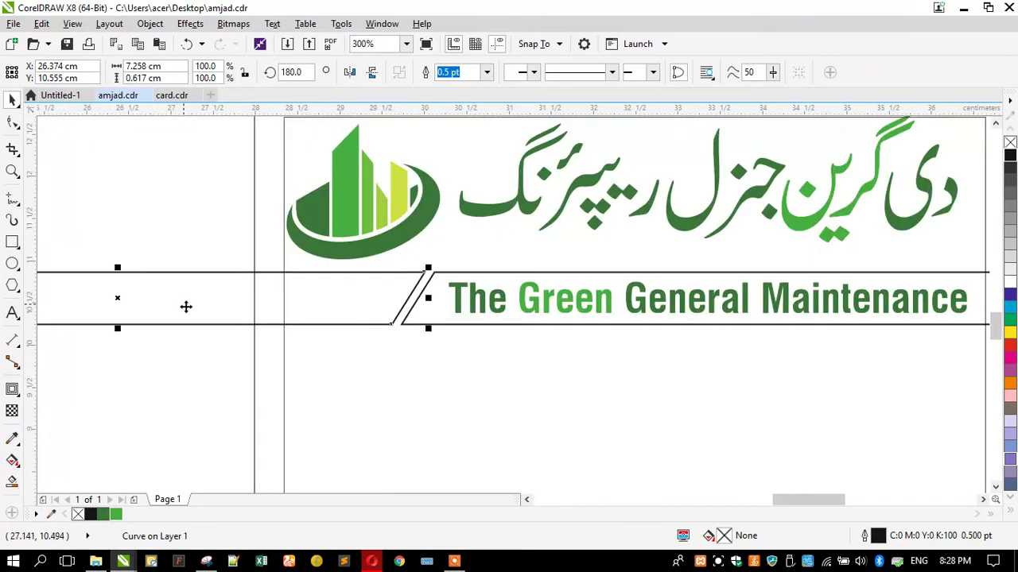
Trim the mirrored box against the card frame, delete the leftover, and select the strip
left_click(461, 119, "shift")
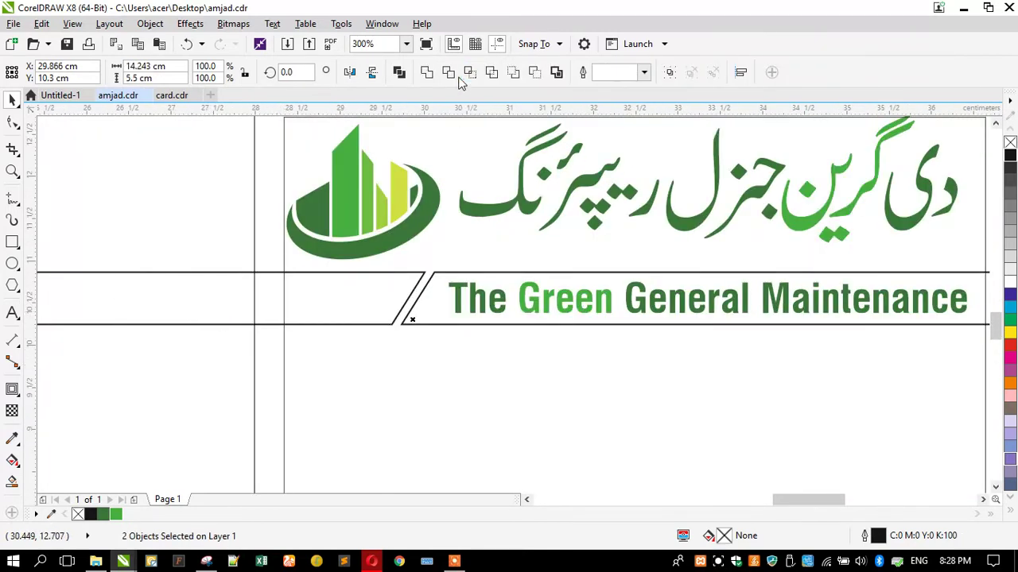
left_click(468, 77)
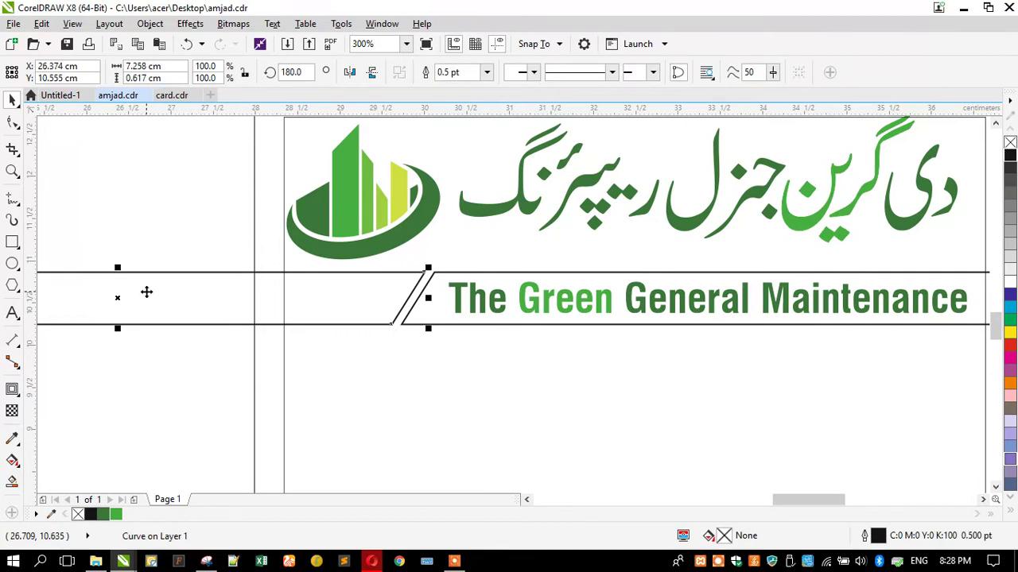
key("Delete")
key("Tab")
scroll(286, 290, "down", 2)
key("Tab")
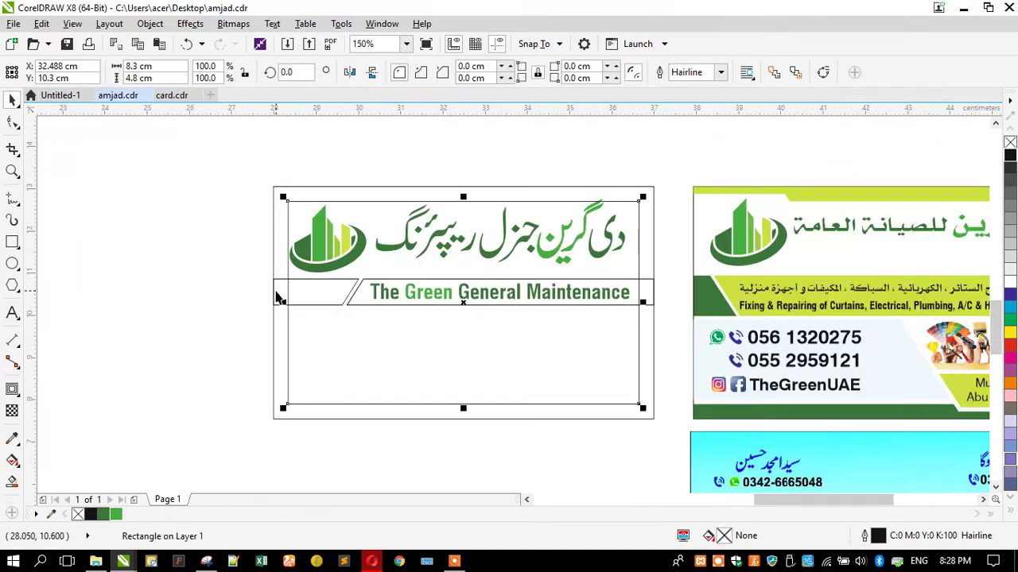
key("Tab")
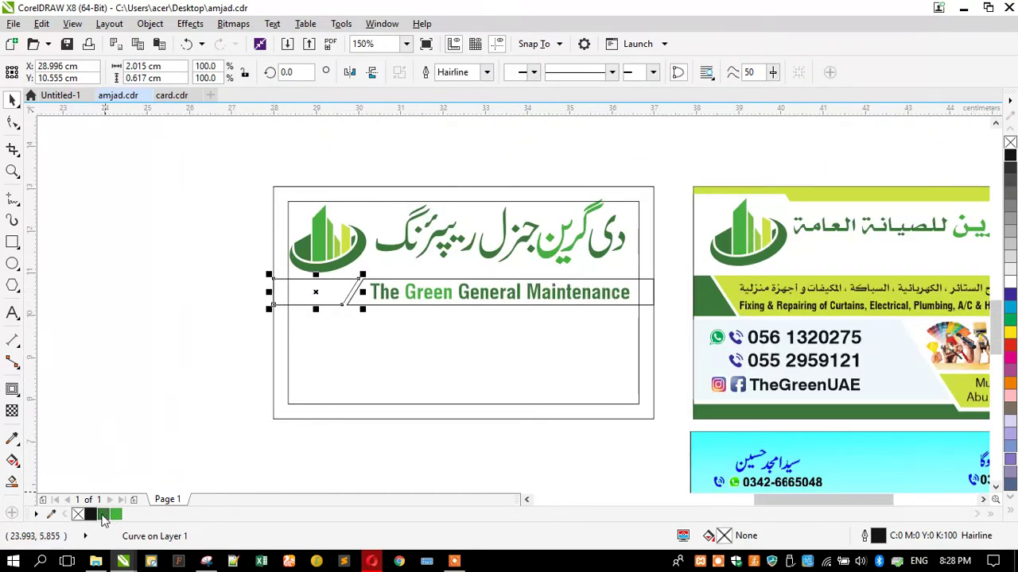
Fill the left strip dark green and the tagline box with lime green #D0E143 from the UAE card
left_click(103, 515)
key("Escape")
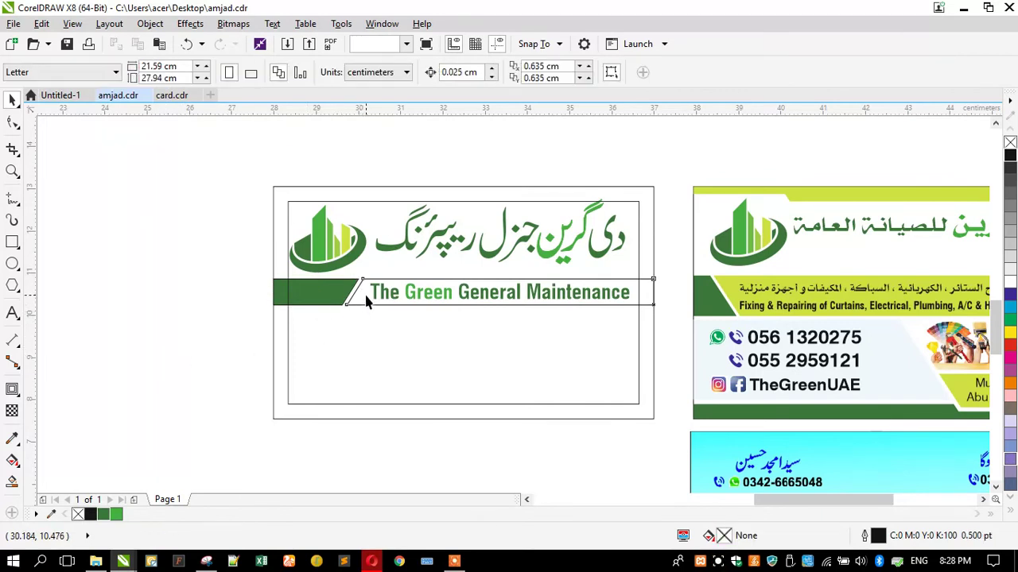
left_click(366, 295)
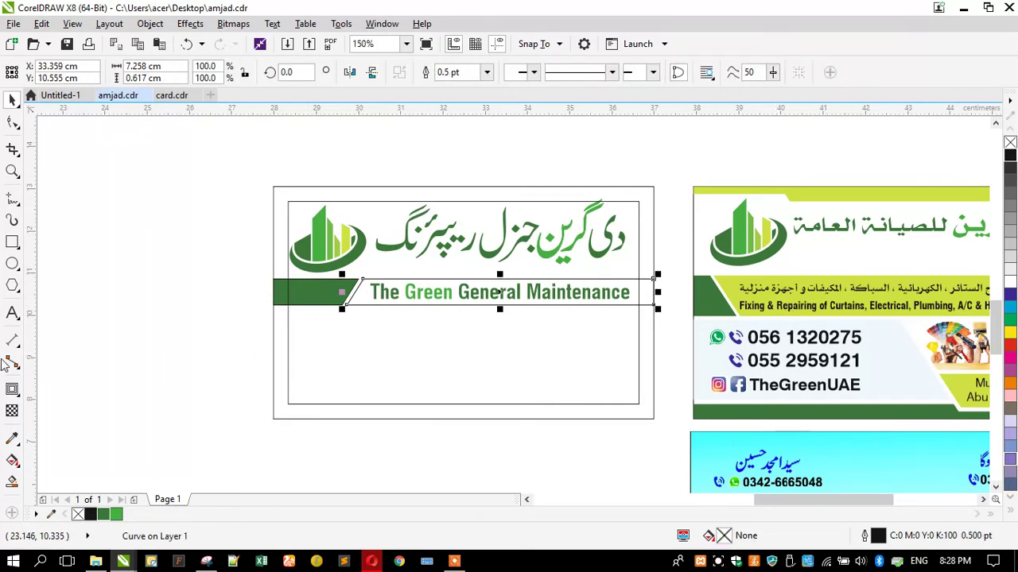
left_click(12, 438)
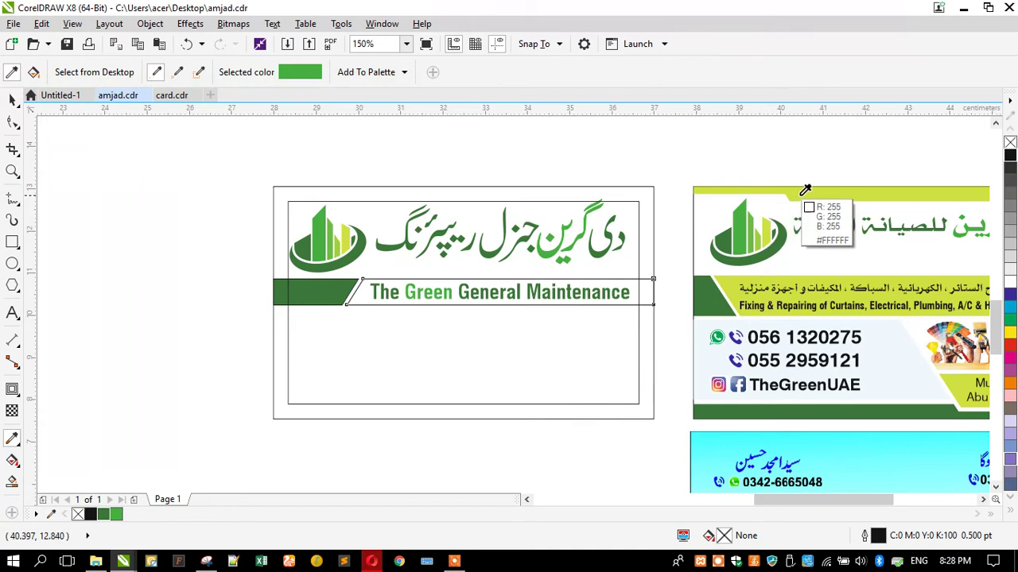
left_click(739, 209)
scroll(362, 305, "up", 2)
left_click(350, 289)
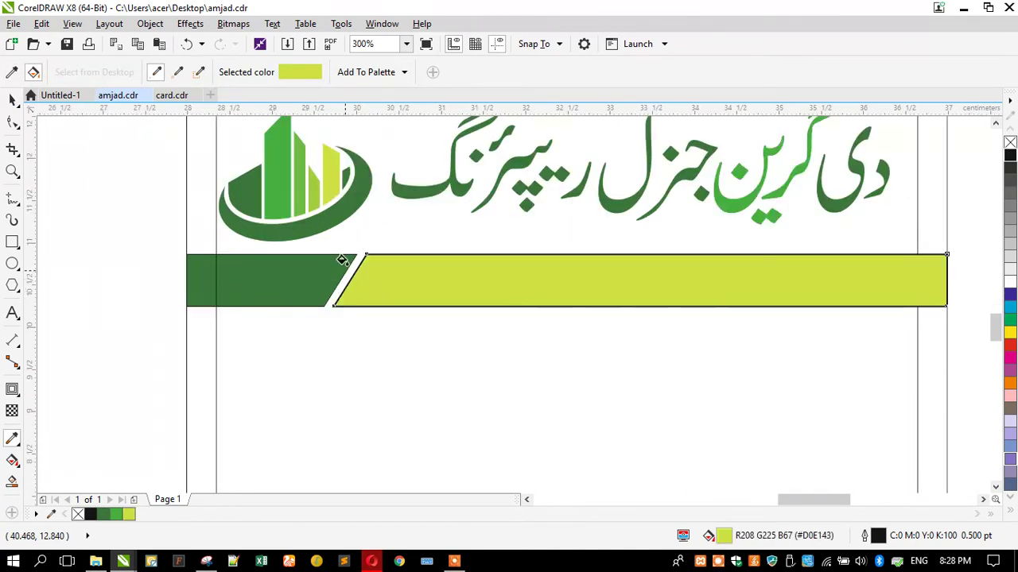
Remove the lime band's outline and send it behind the tagline text
left_click(12, 99)
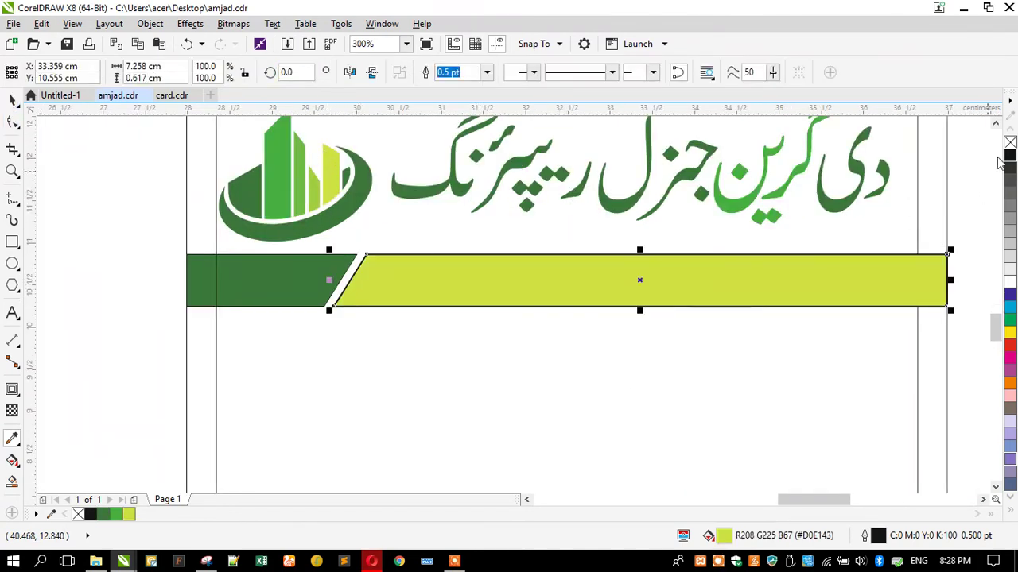
key("ctrl+Page_Down")
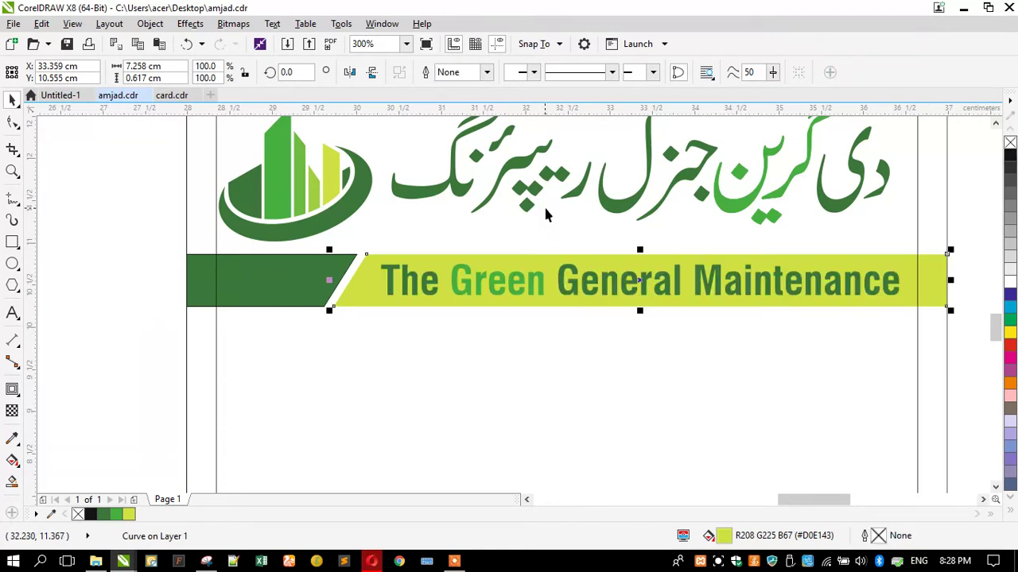
left_click(569, 296)
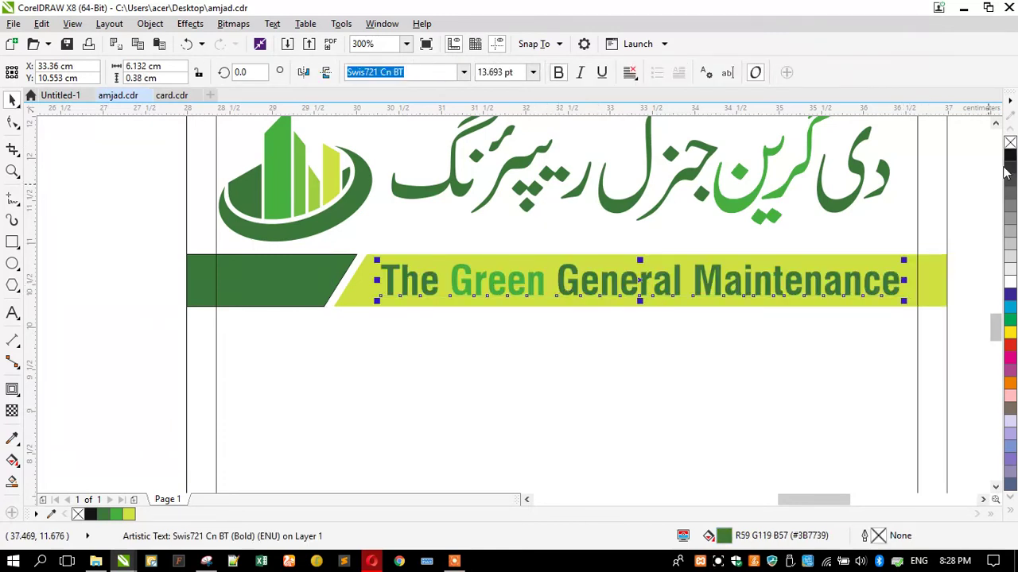
scroll(326, 301, "down", 2)
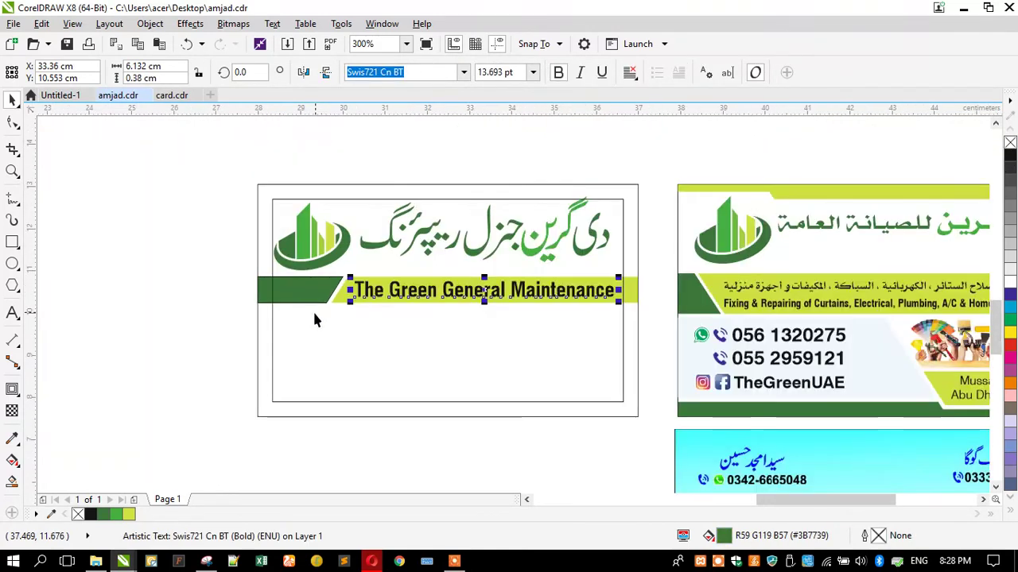
left_click(273, 336)
left_click(207, 291)
left_click(274, 203)
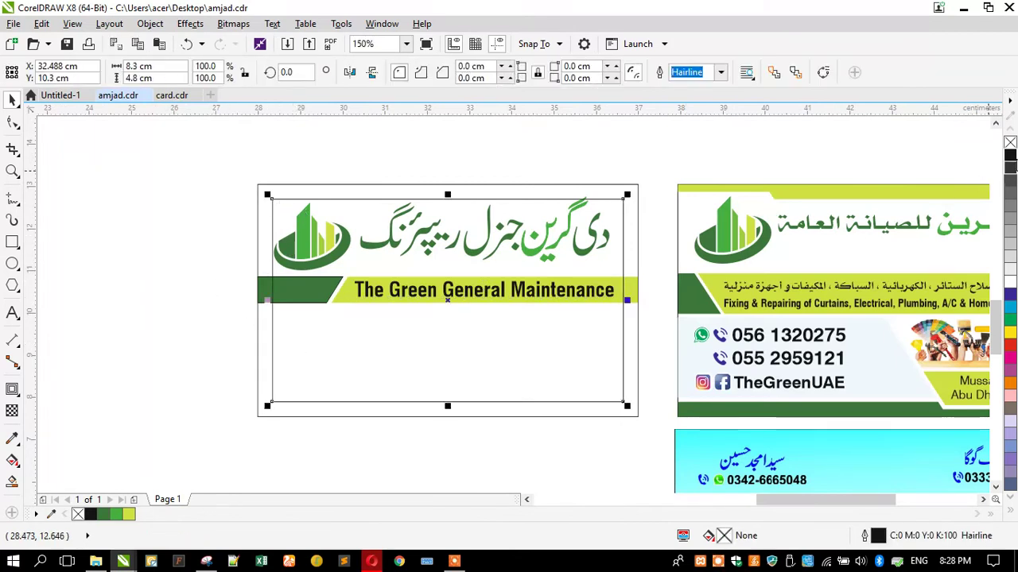
Select both parts of the Urdu company name and group them with Ctrl+G
left_click(229, 242)
scroll(284, 296, "down", 2)
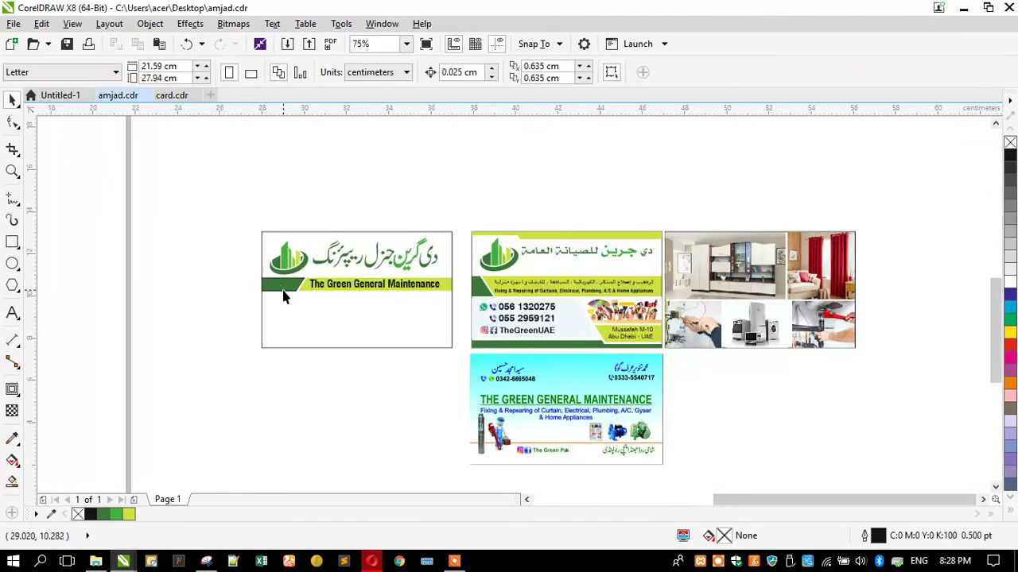
left_click(284, 294)
left_click(229, 291)
scroll(256, 291, "up", 2)
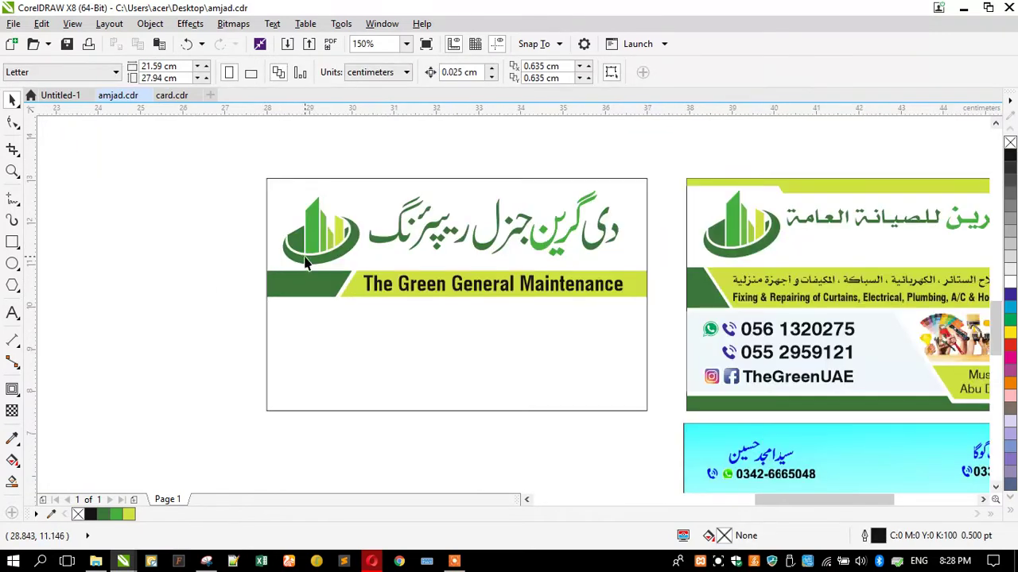
scroll(478, 232, "up", 1)
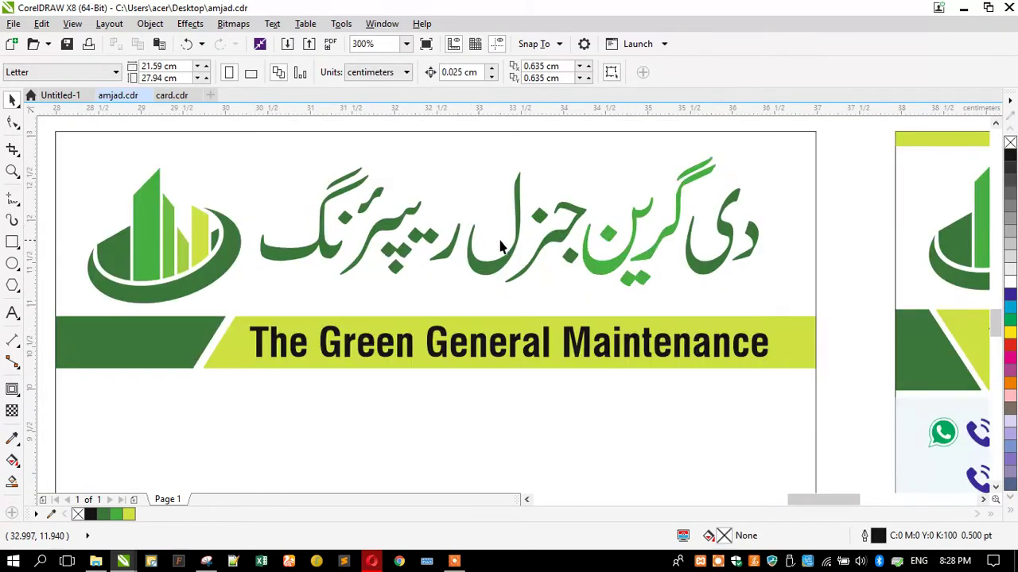
left_click(515, 248)
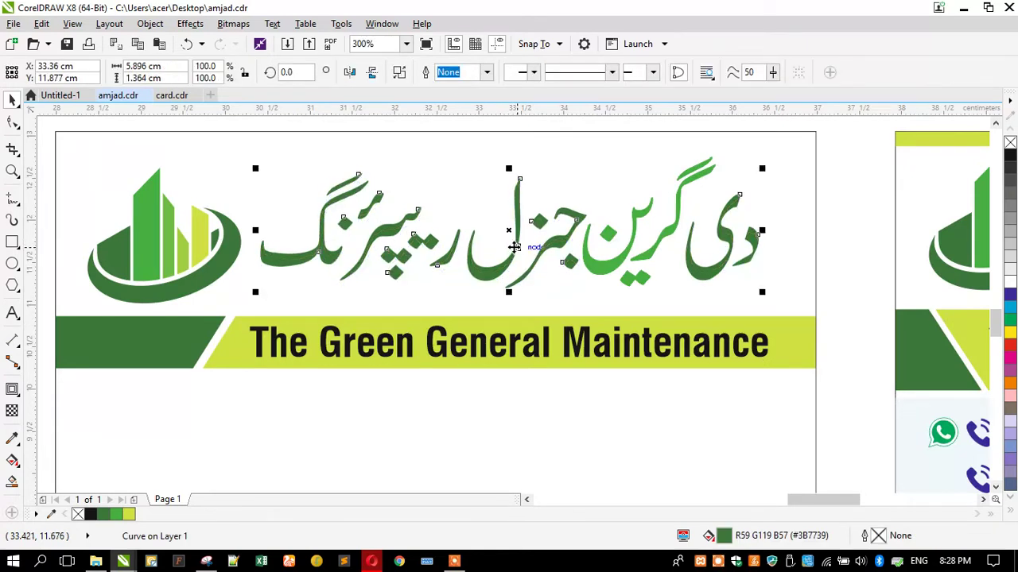
left_click(603, 272, "shift")
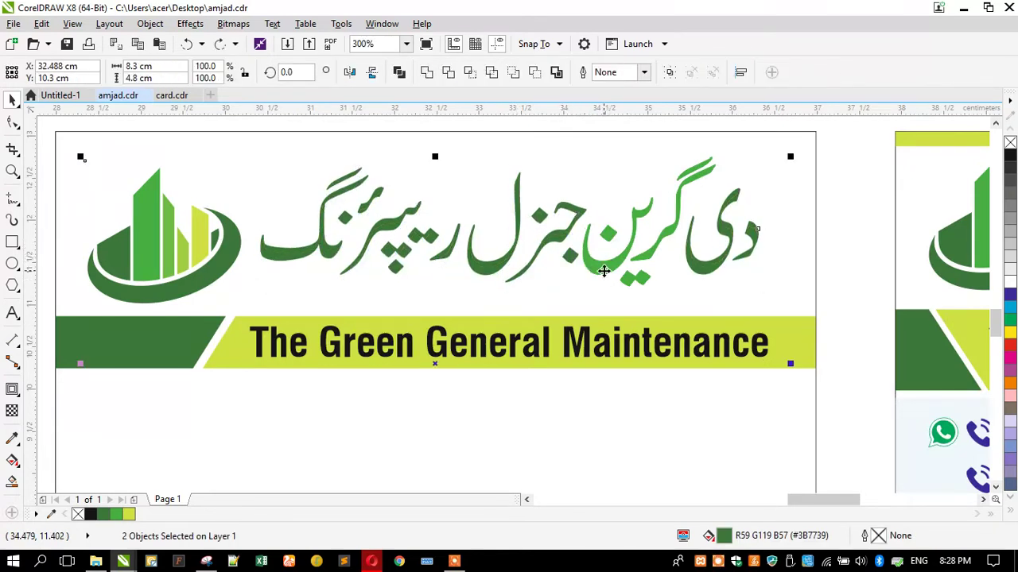
left_click_drag(839, 135, 232, 318)
key("ctrl+g")
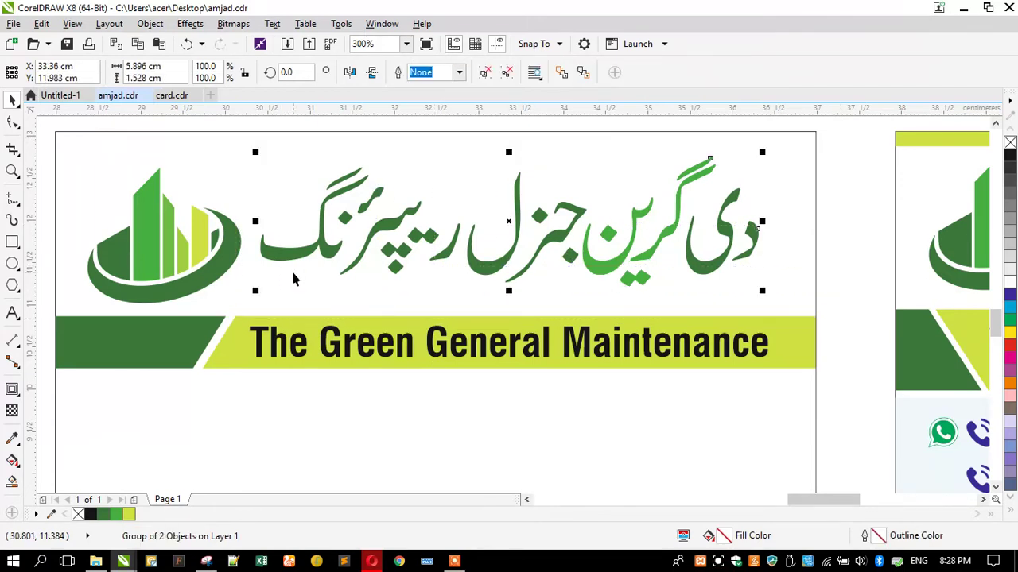
Nudge the grouped Urdu name and enlarge it to about 101%, centred above the tagline band
left_click_drag(379, 231, 389, 242)
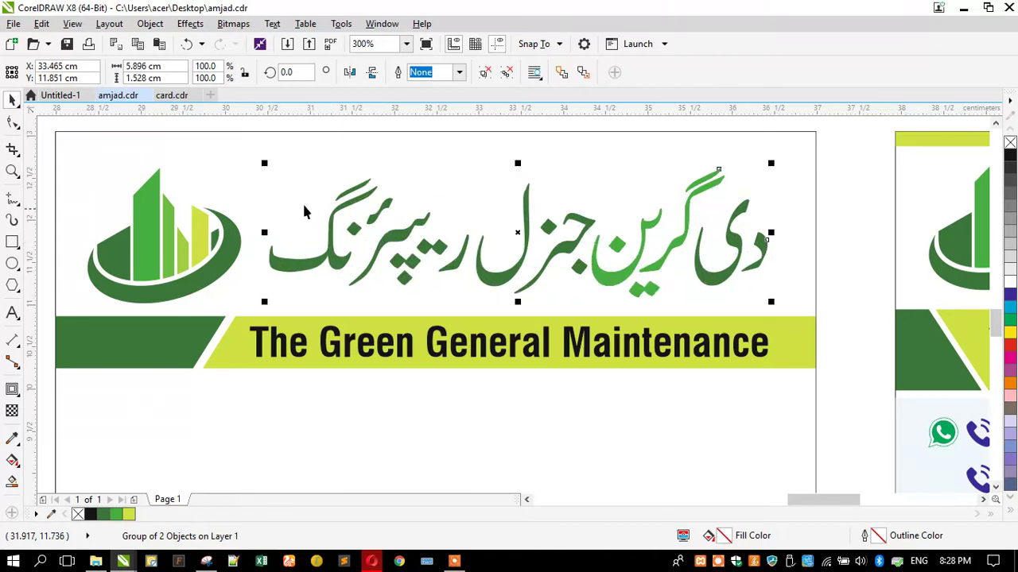
left_click_drag(266, 165, 259, 161)
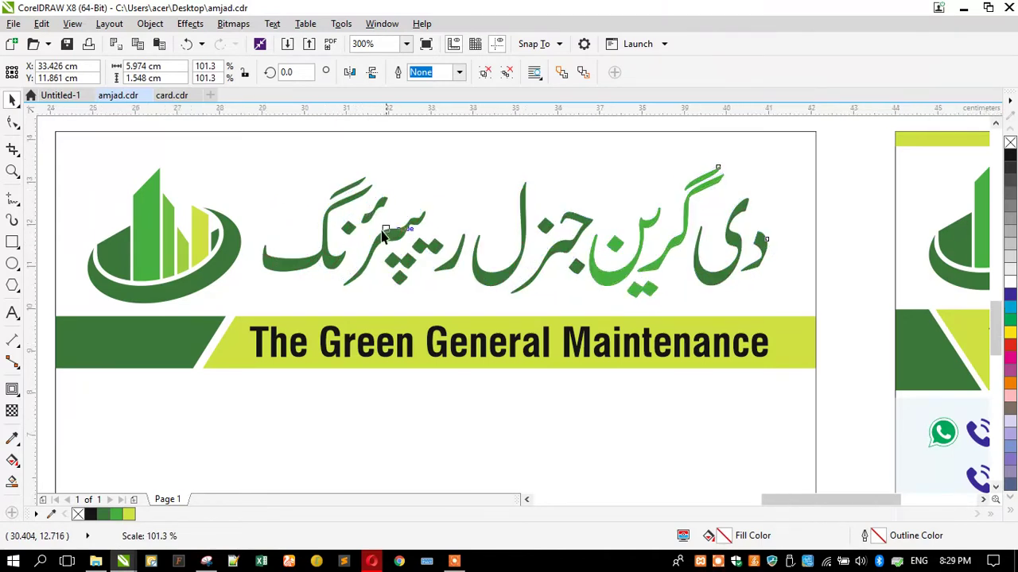
scroll(367, 230, "down", 2)
left_click(162, 248)
scroll(373, 254, "up", 2)
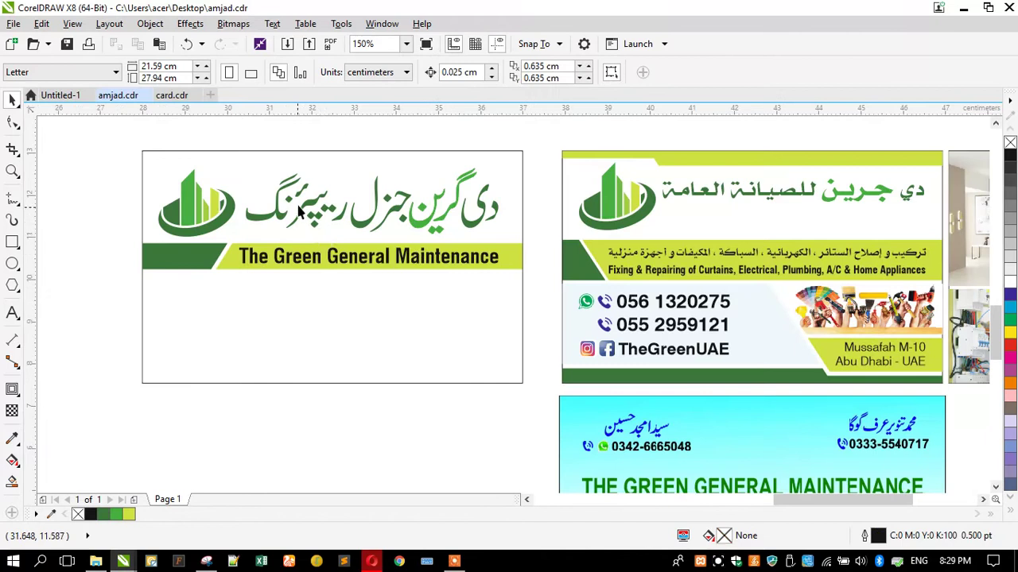
Raise the logo and Urdu name slightly together, then select the three-part green banner
left_click(308, 208)
left_click_drag(133, 139, 562, 249)
scroll(205, 203, "up", 2)
left_click_drag(205, 205, 204, 199)
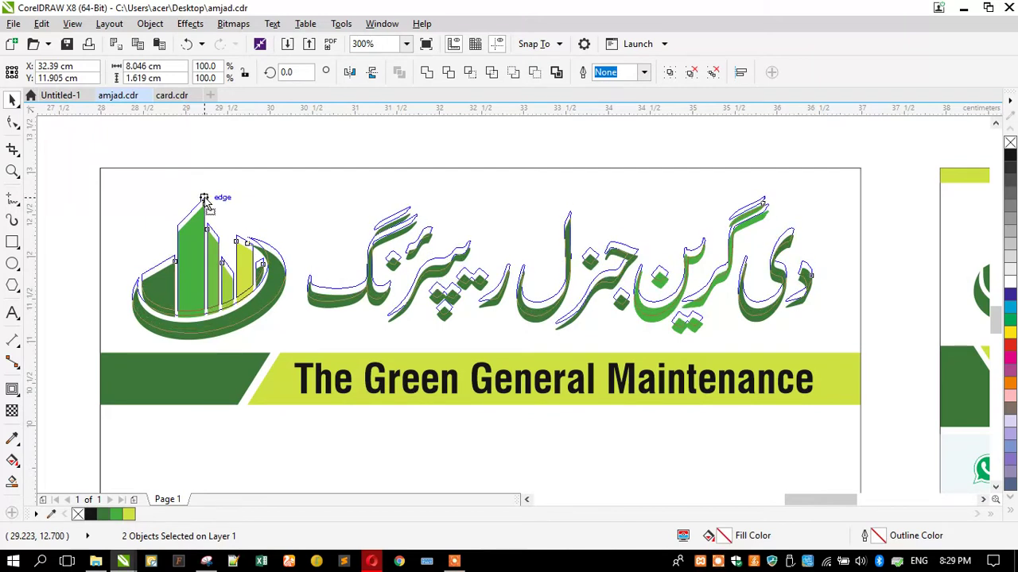
left_click_drag(204, 201, 204, 198)
left_click_drag(67, 342, 874, 423)
Nudge the green banner up and move the blue card image under the new card
key("Up")
key("Up")
key("Up")
key("Up")
key("Up")
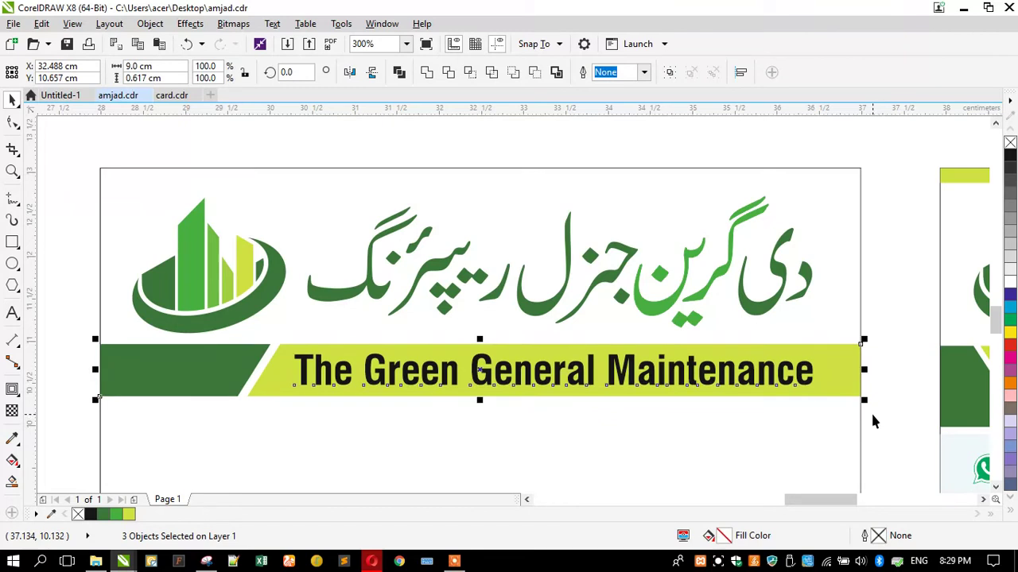
scroll(399, 185, "down", 1)
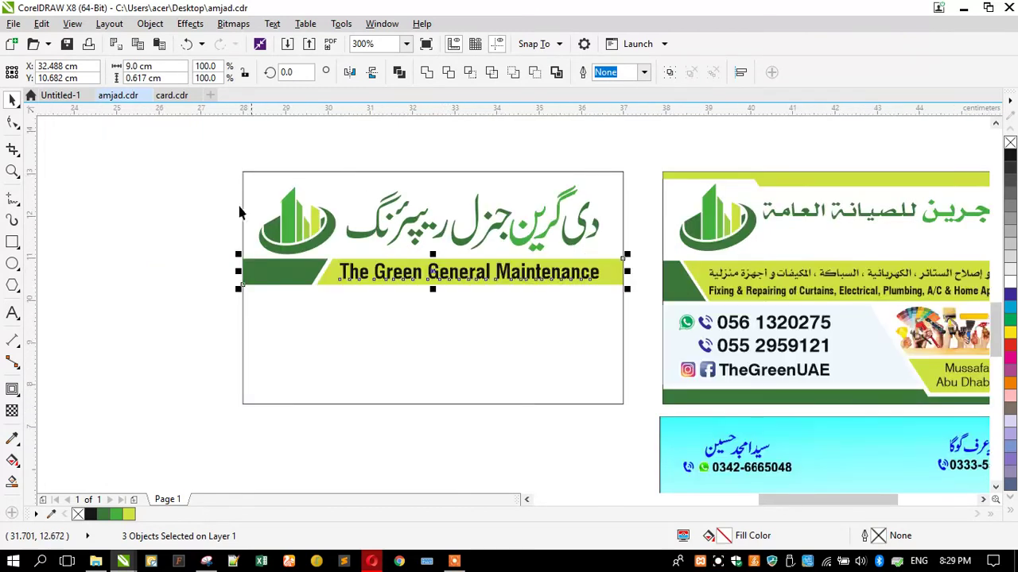
scroll(325, 236, "down", 1)
key("Escape")
scroll(541, 429, "up", 1)
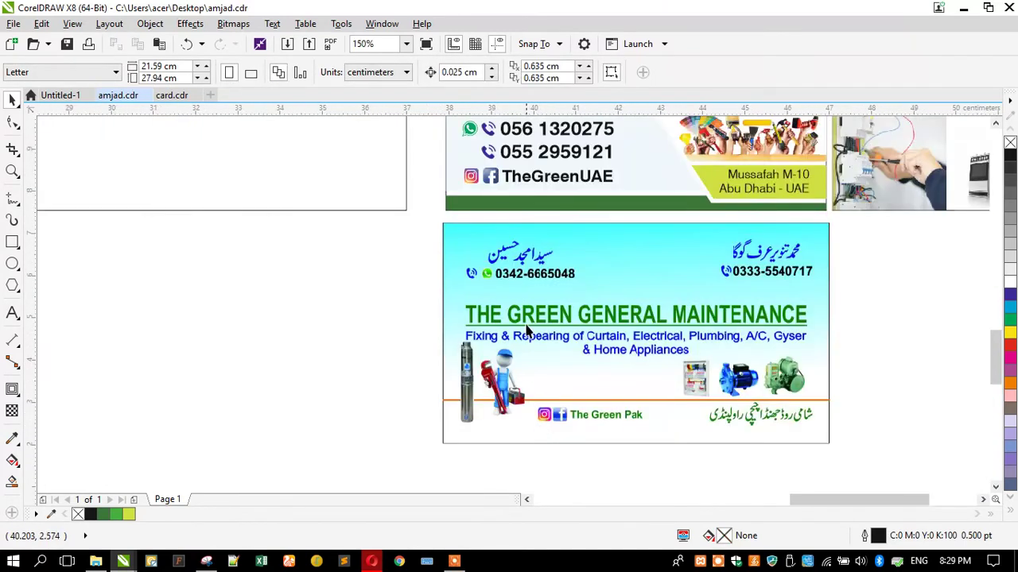
left_click(525, 328)
scroll(582, 336, "down", 1)
left_click_drag(656, 348, 459, 347)
scroll(437, 341, "up", 1)
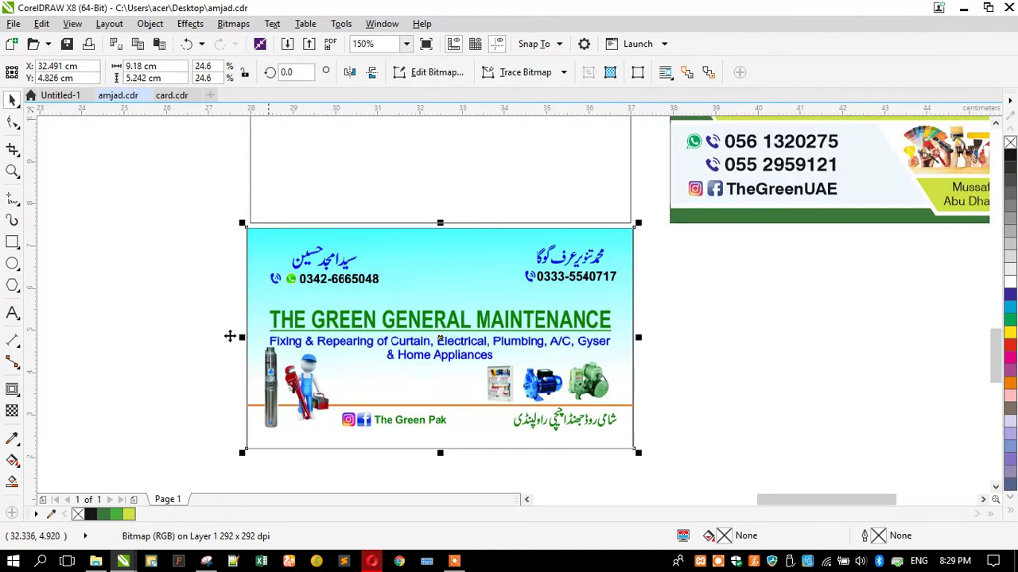
key("Escape")
scroll(350, 304, "down", 1)
scroll(345, 283, "up", 1)
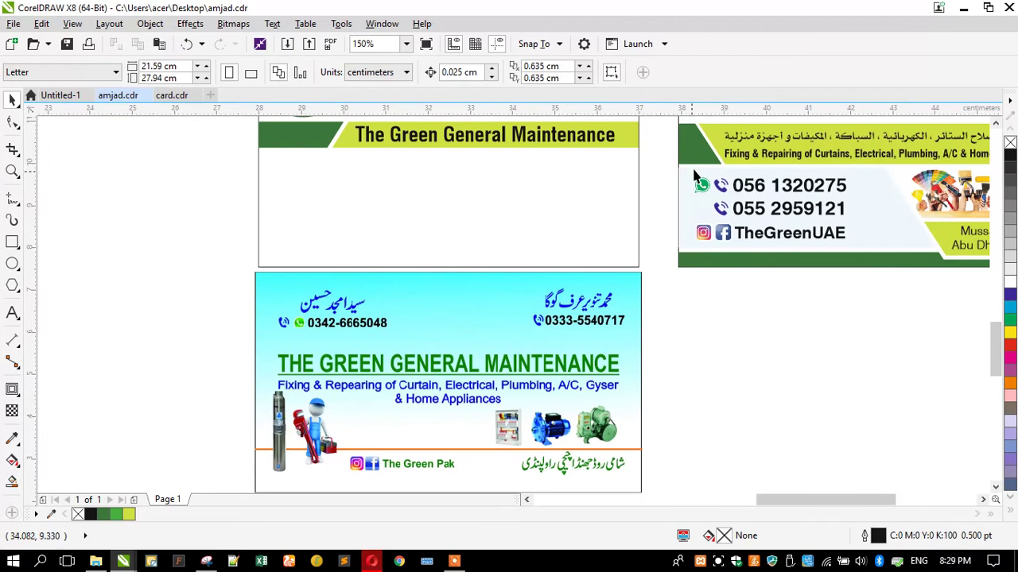
Place an enlarged copy of the Fixing & Repairing tagline near the card bottom, centred horizontally
left_click_drag(753, 162, 365, 210)
right_click(365, 210)
left_click(12, 313)
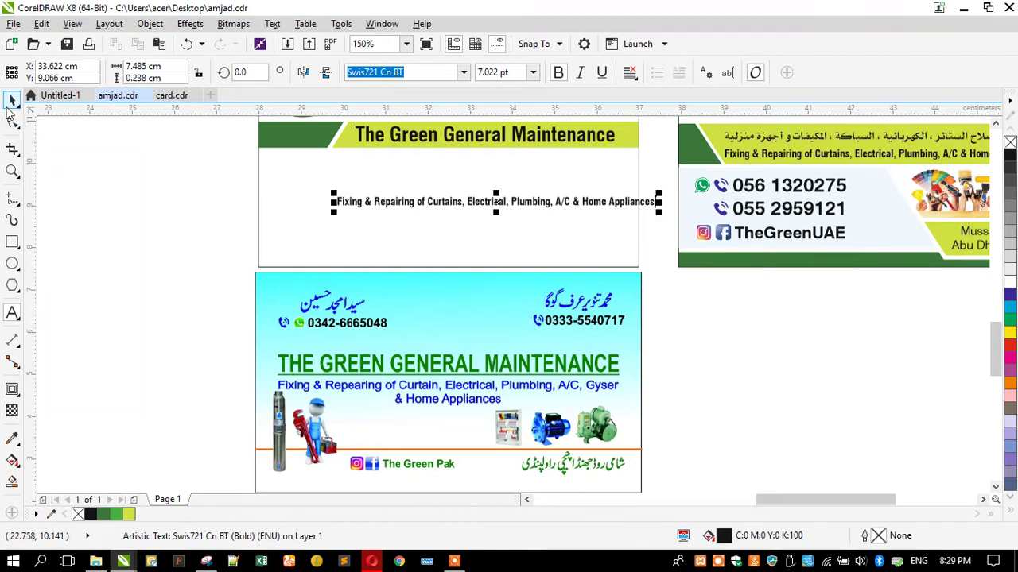
left_click_drag(429, 204, 390, 172)
mouse_move(291, 168)
left_mouse_down()
mouse_move(274, 182)
mouse_move(297, 182)
left_mouse_up()
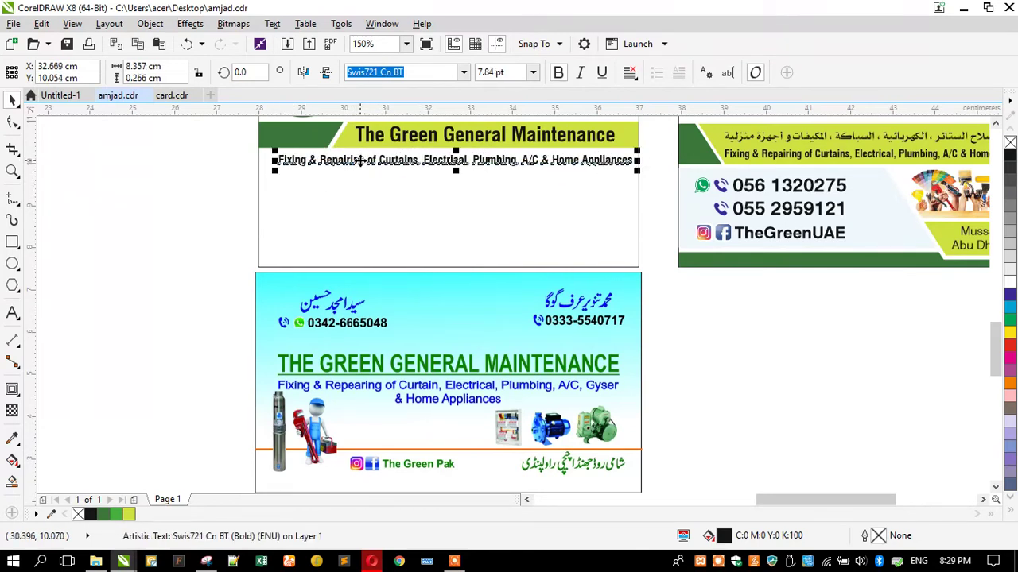
left_click_drag(360, 159, 327, 251)
left_click(325, 211, "shift")
key("c")
key("Escape")
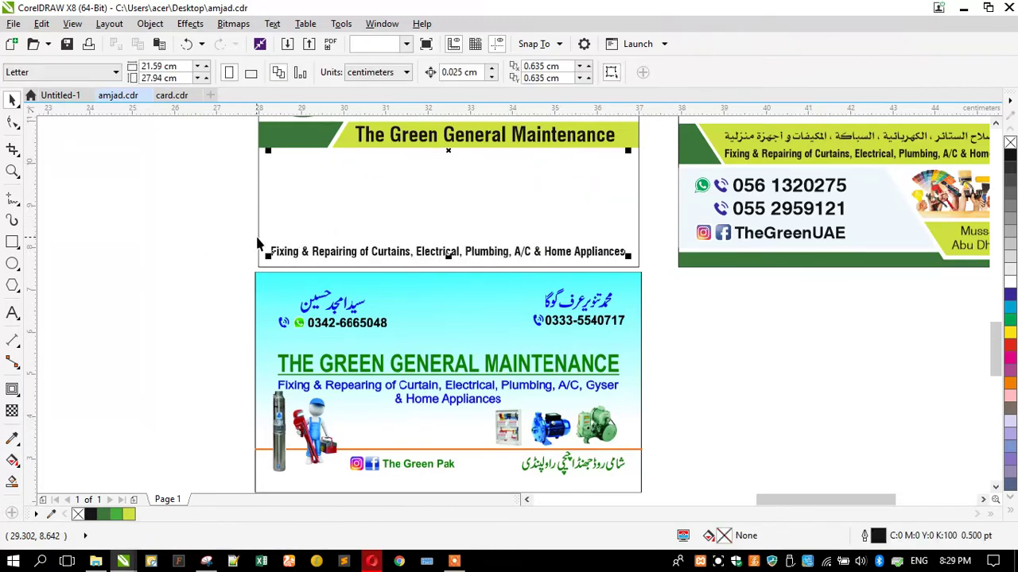
Resize the card rectangle into a 9.0 × 0.88 cm bottom strip
left_click(258, 245)
scroll(238, 262, "down", 2)
left_click_drag(331, 153, 173, 244)
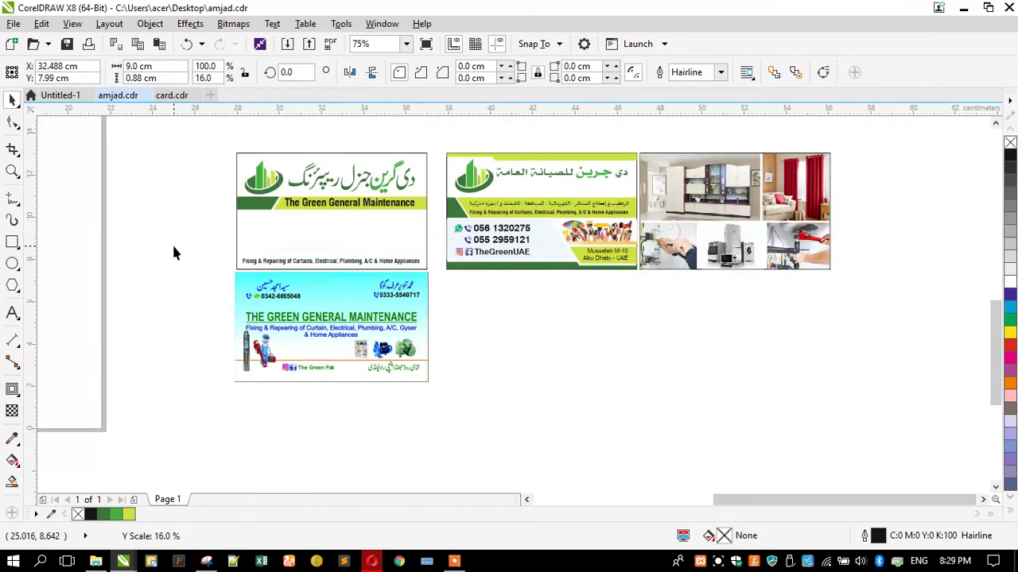
Fill the bottom strip green and remove its outline
left_click(125, 513)
scroll(273, 254, "up", 2)
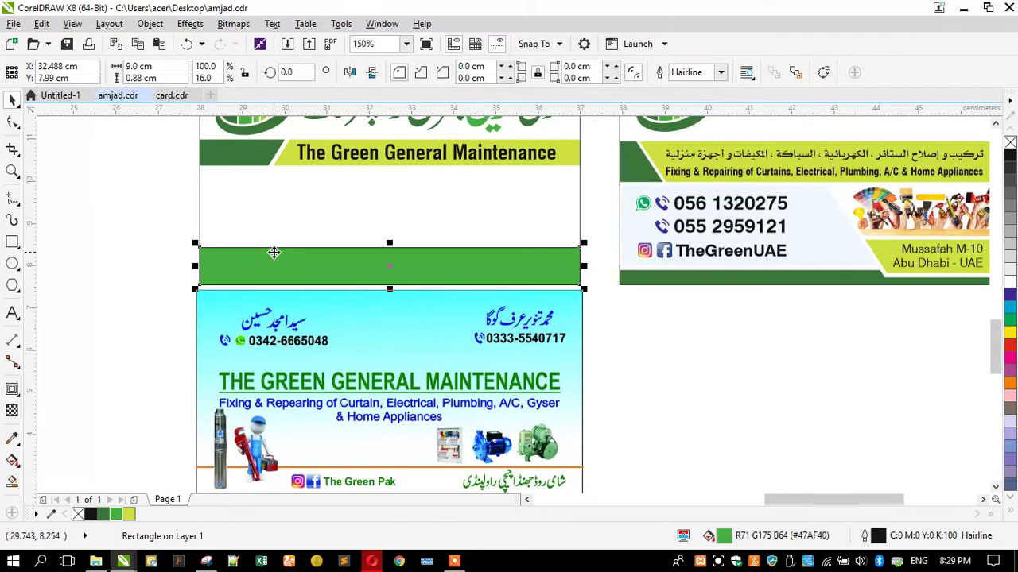
right_click(1007, 141)
Bring the tagline in front of the strip, centre it vertically on it, and make it white
left_click_drag(167, 236, 578, 296)
key("shift+Page_Up")
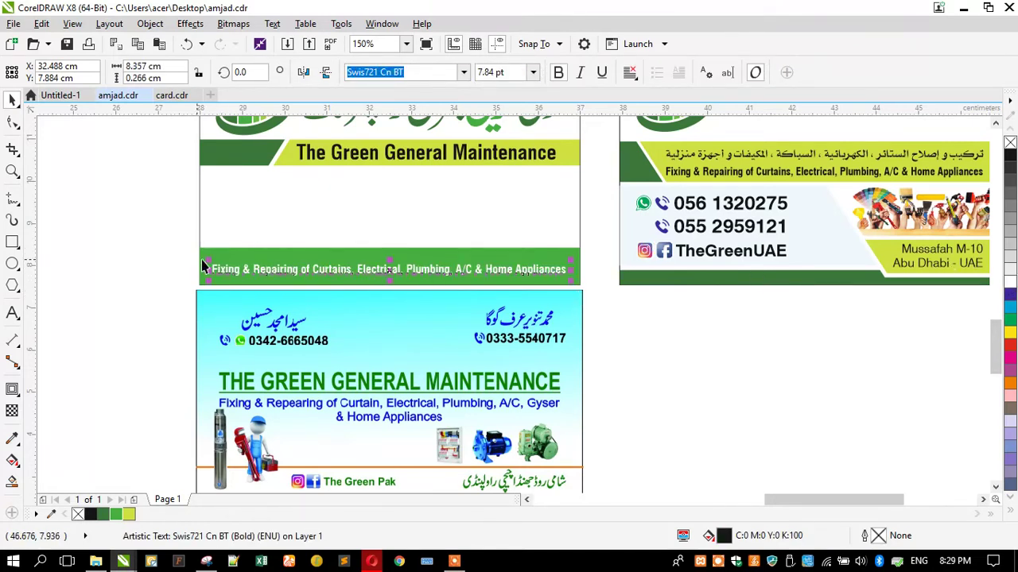
left_click(205, 253, "shift")
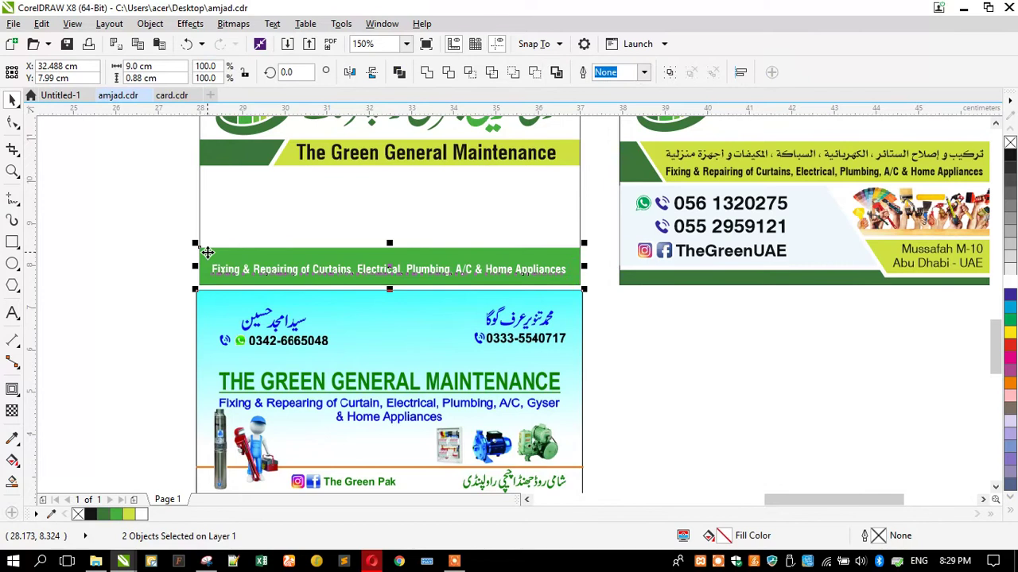
key("e")
left_click(136, 276)
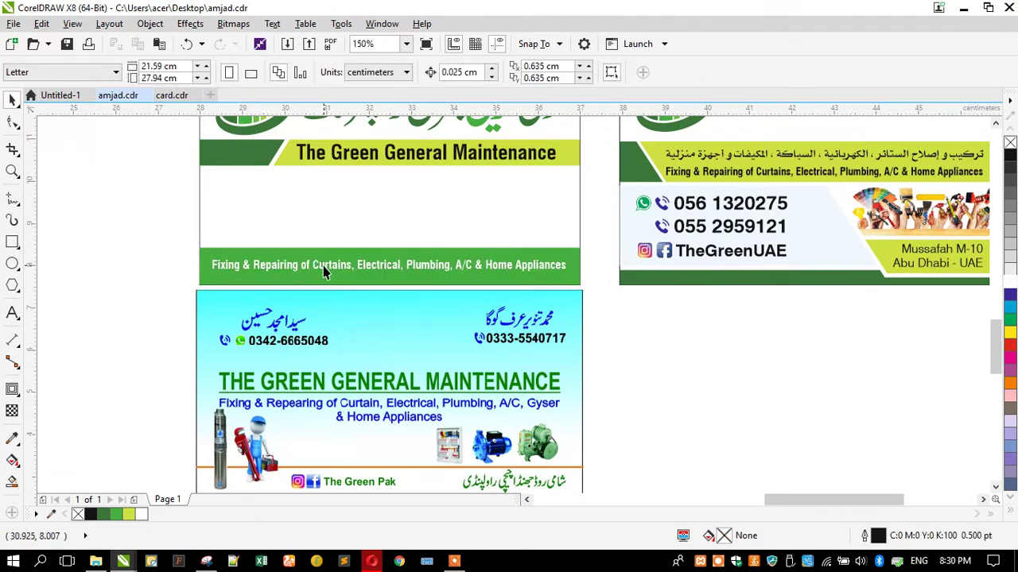
left_click(323, 266)
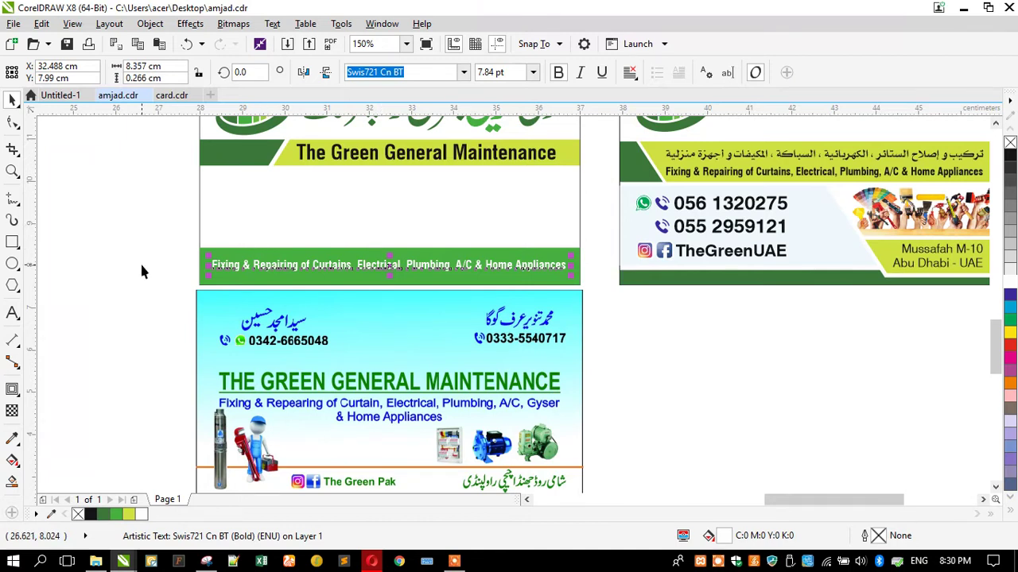
scroll(318, 246, "down", 2)
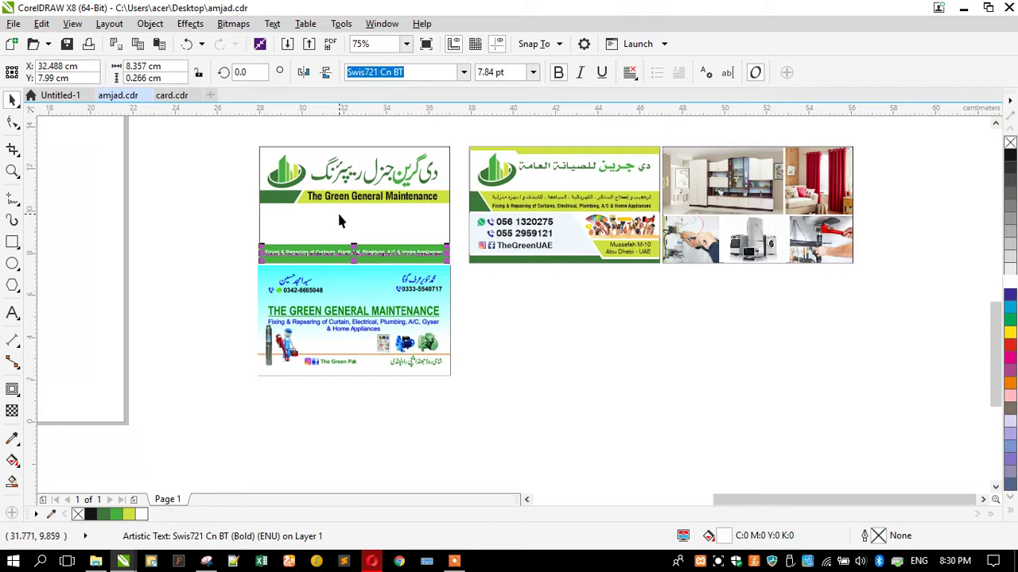
scroll(338, 222, "up", 2)
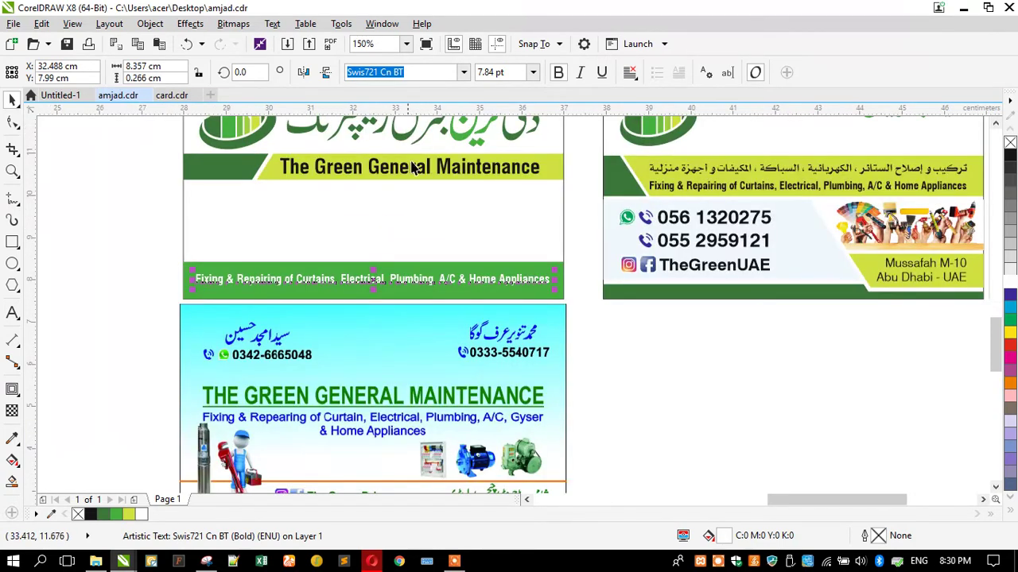
left_click(162, 291)
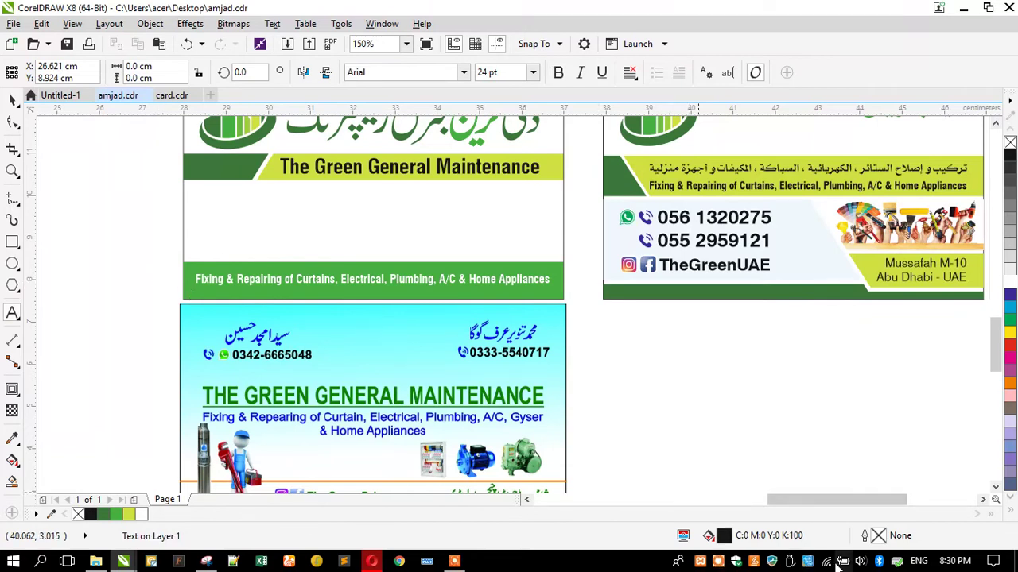
key("alt+shift")
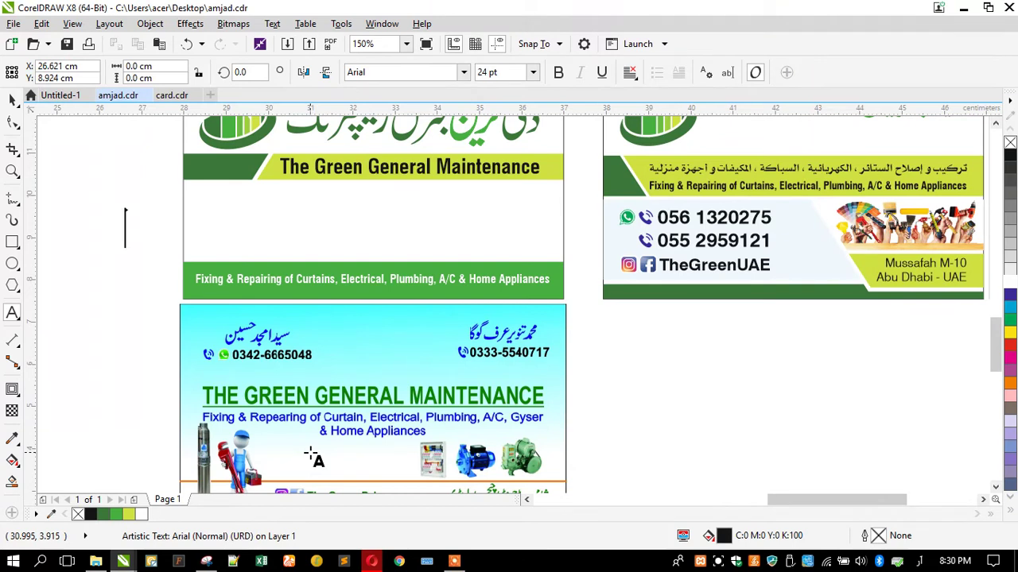
key("BackSpace")
key("alt+shift")
key("BackSpace")
key("alt+shift")
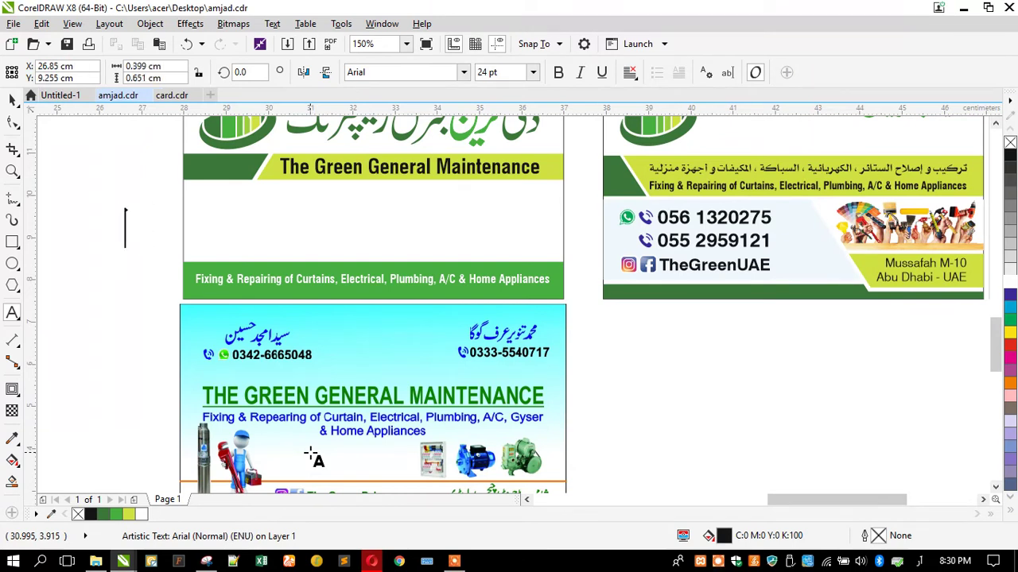
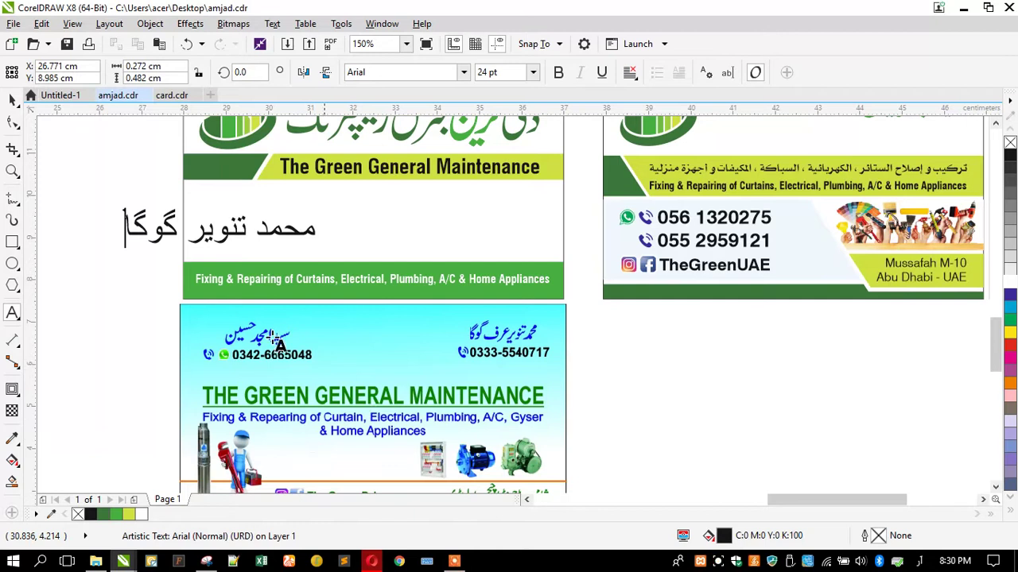
left_click(186, 229)
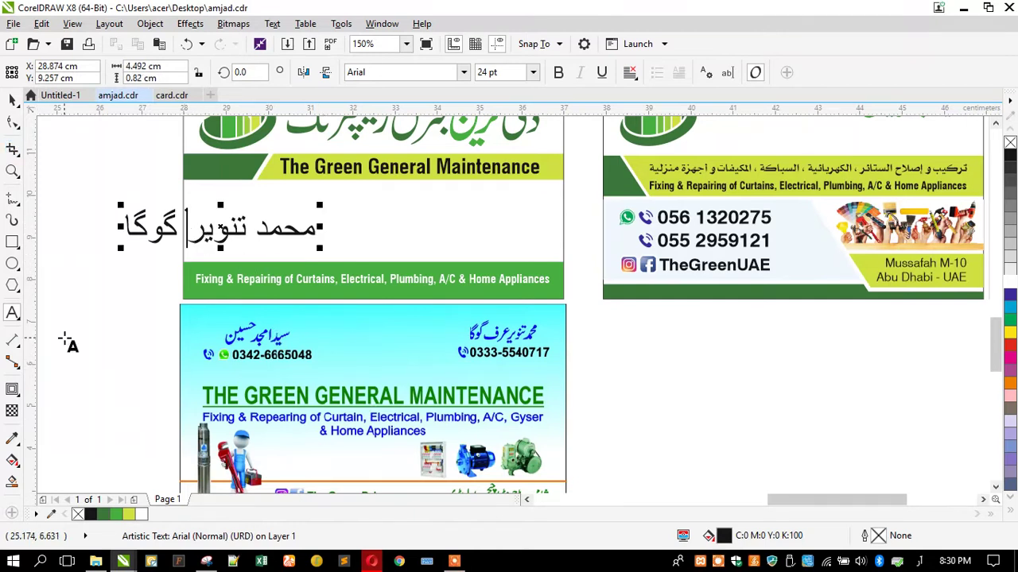
type("ع")
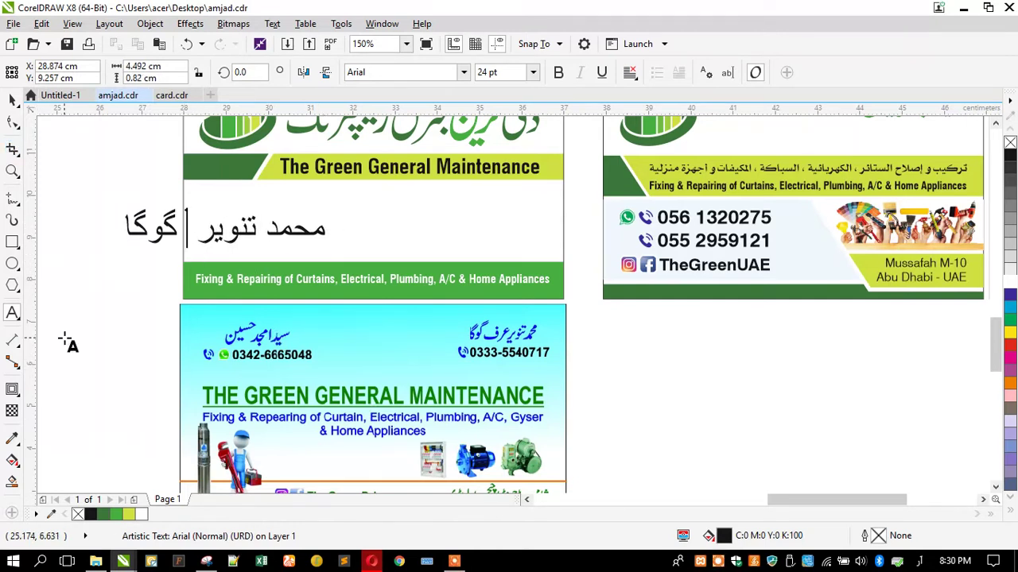
type("ط")
key("BackSpace")
type("رت")
key("BackSpace")
key("BackSpace")
key("BackSpace")
key("BackSpace")
type("ء")
key("BackSpace")
type("ع")
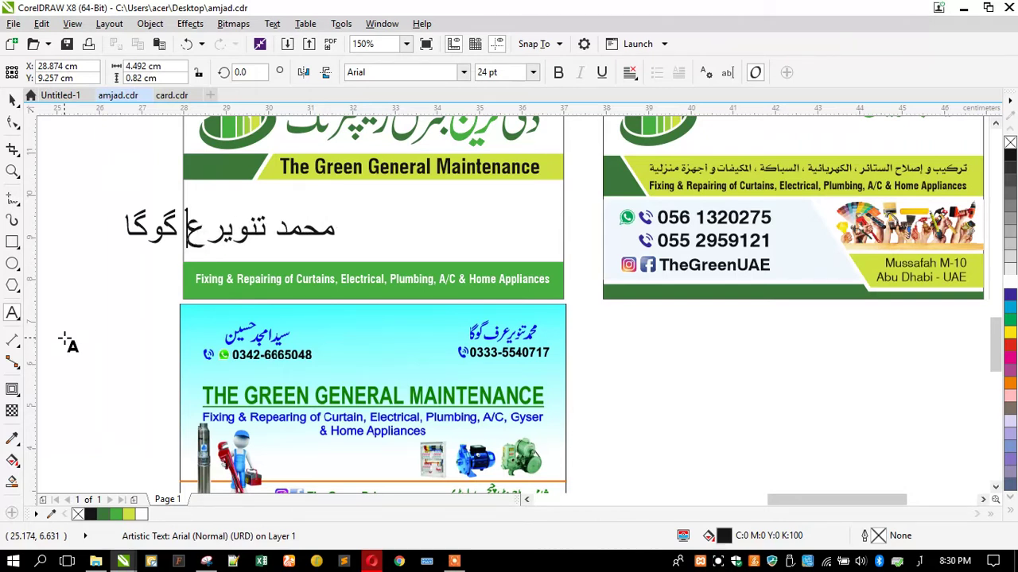
type("ط")
key("BackSpace")
type("رت")
key("BackSpace")
type("ف")
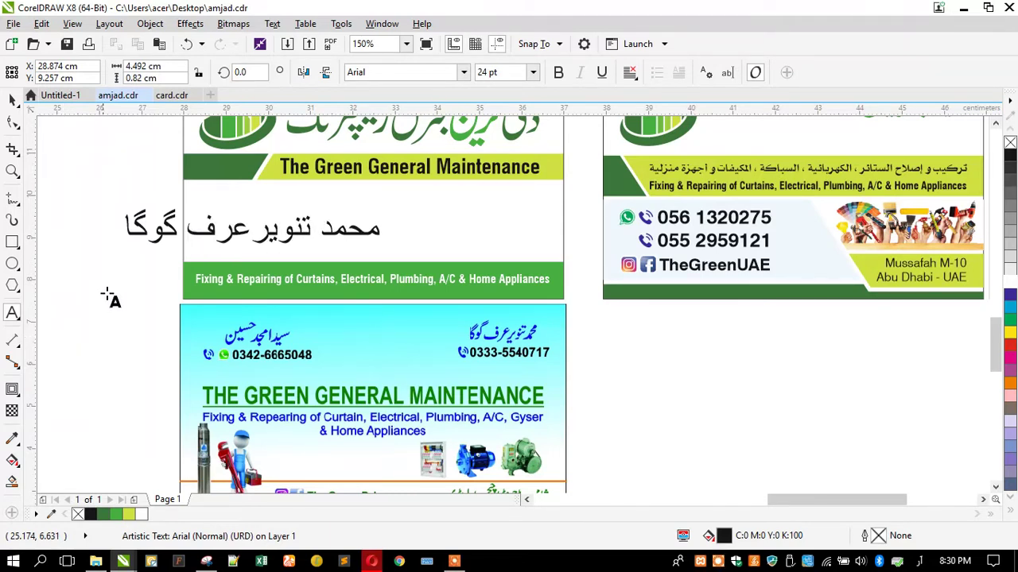
left_click(13, 100)
left_click(464, 73)
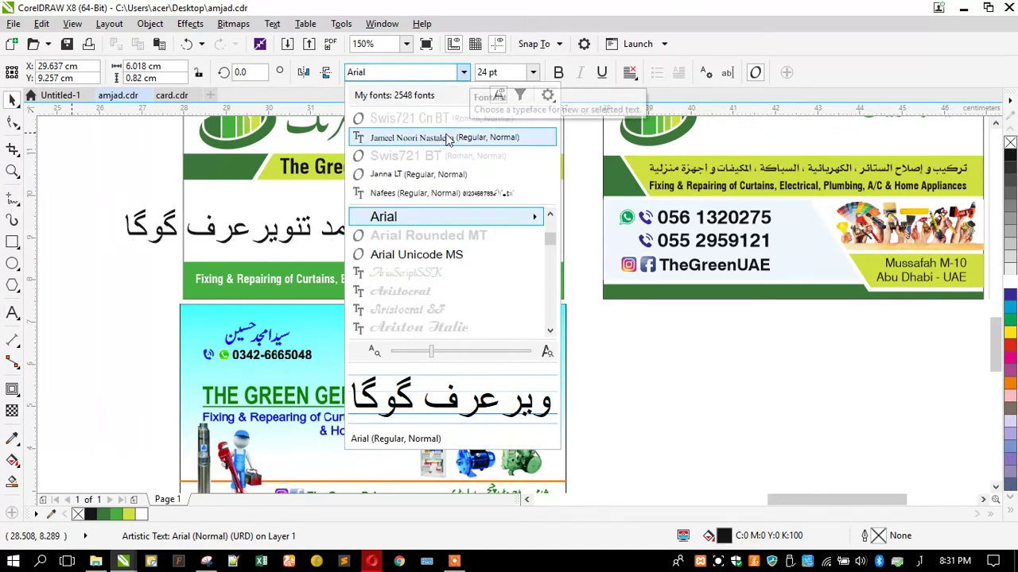
Set the name in Jameel Noori Nastaleeq, move it into empty space, and drop a copy below
key("Escape")
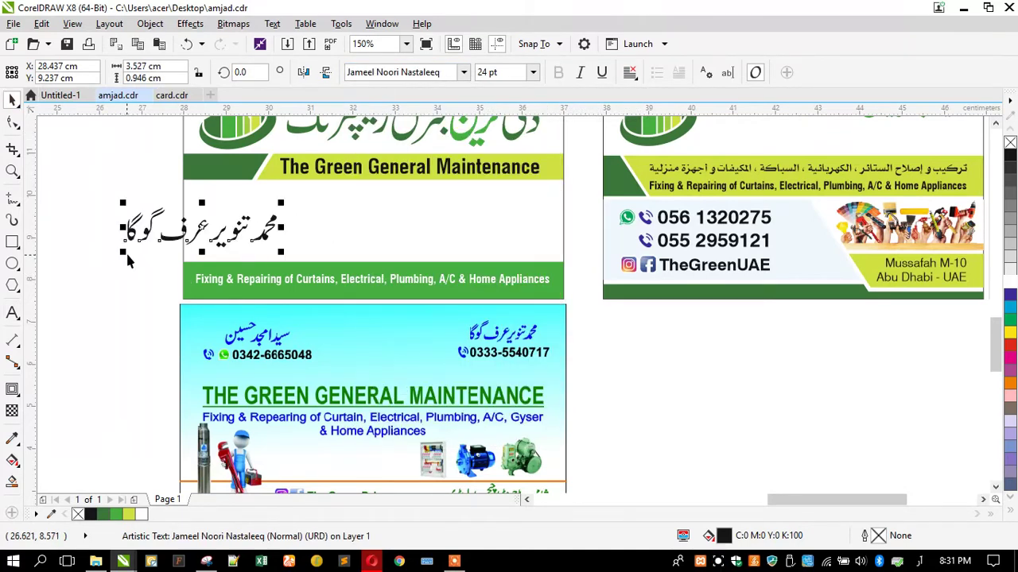
left_click_drag(131, 237, 641, 436)
right_click(641, 436)
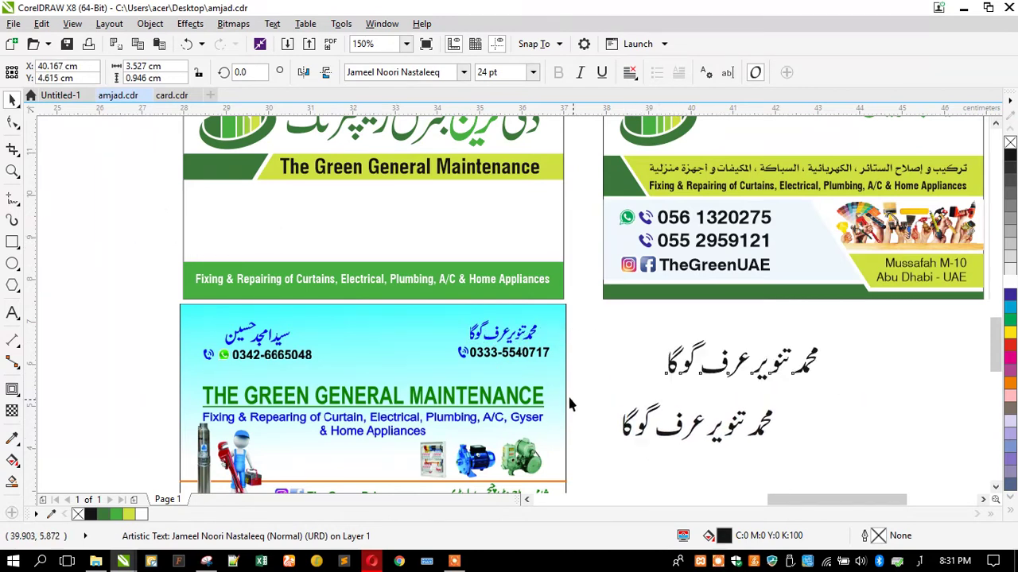
left_click(11, 313)
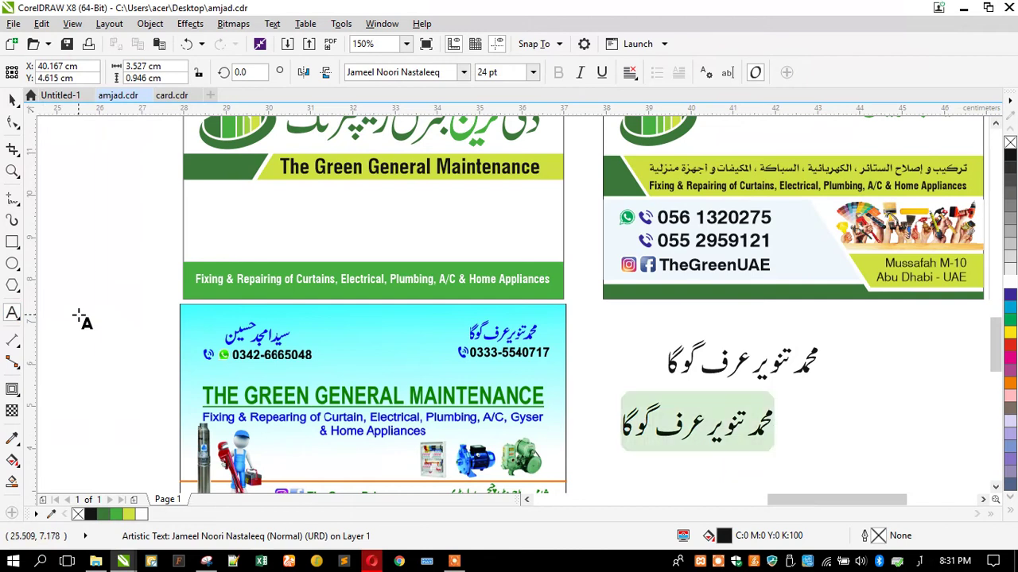
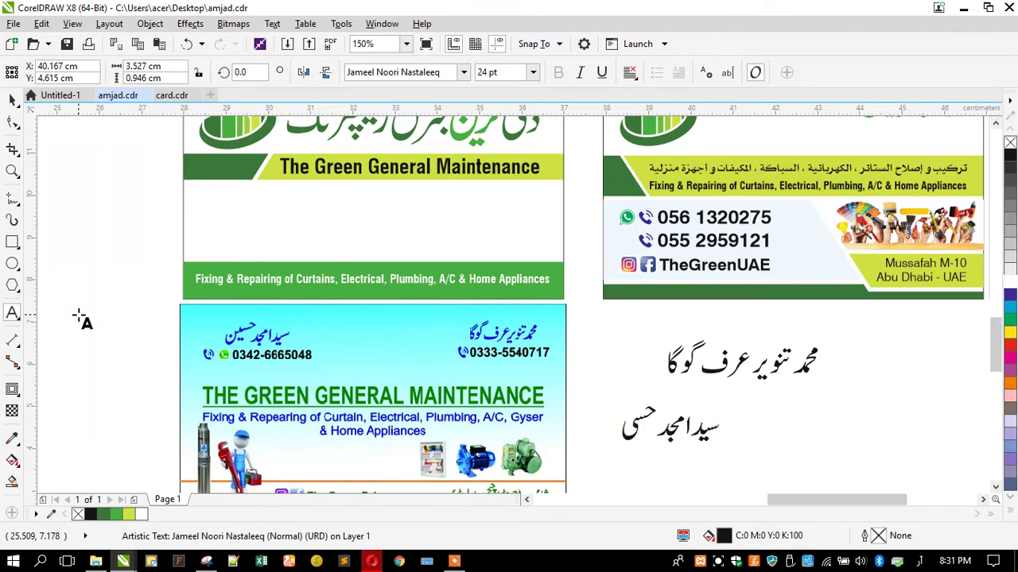
left_click(13, 100)
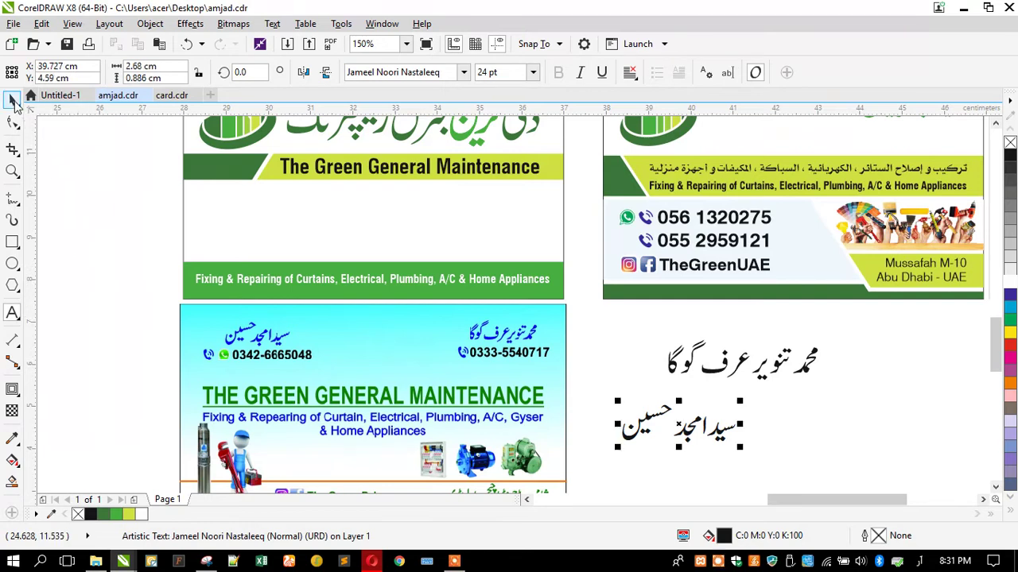
Select both Urdu names, then shift the upper name slightly left
left_click_drag(856, 341, 554, 482)
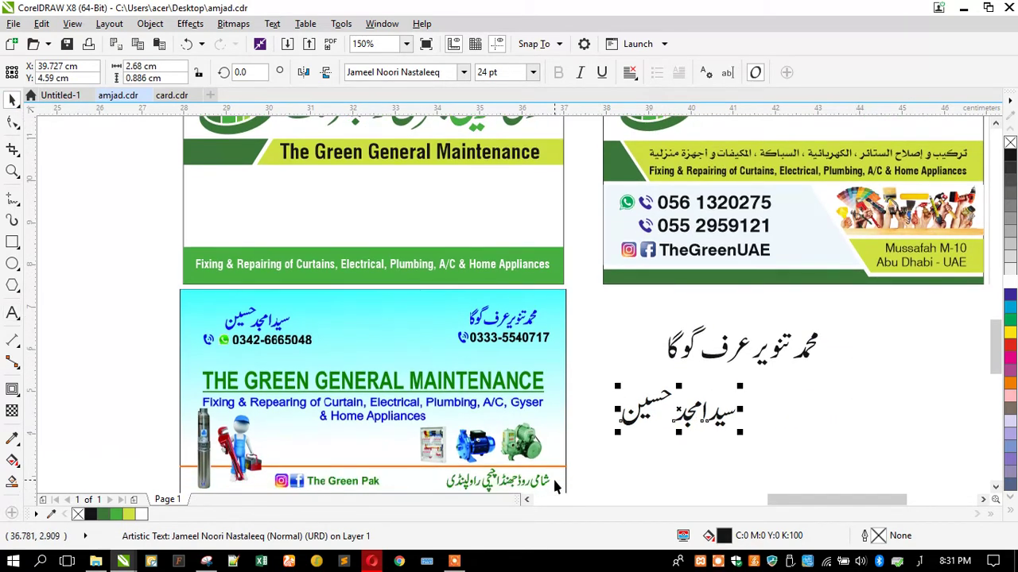
left_click_drag(593, 311, 850, 460)
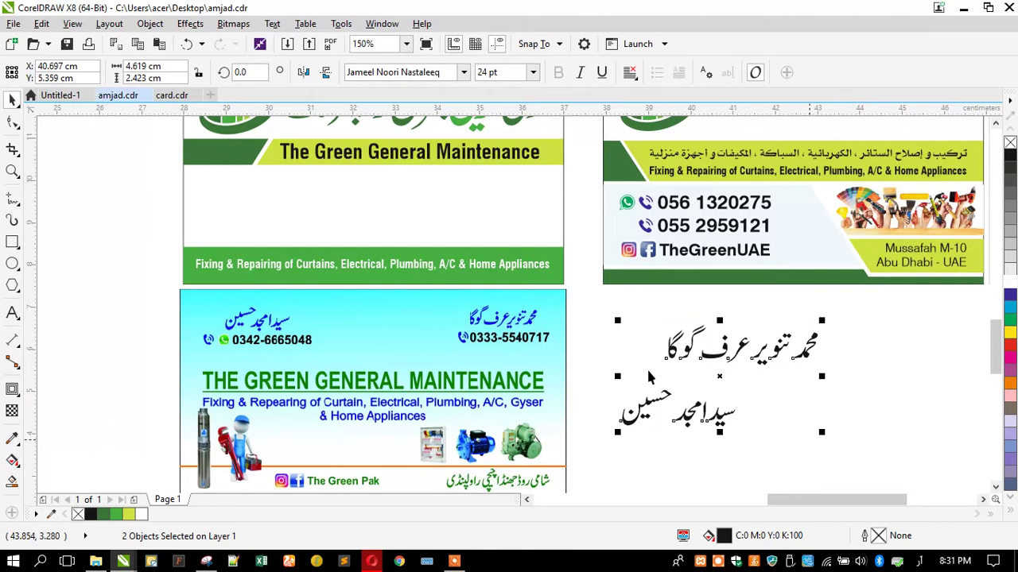
scroll(824, 426, "up", 2)
left_click(371, 252)
left_click_drag(636, 269, 562, 259)
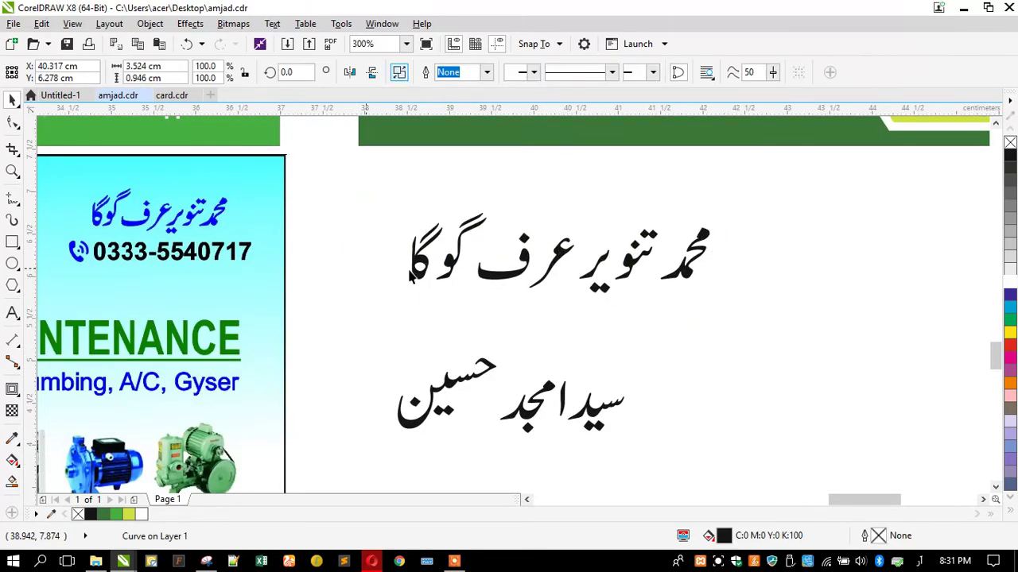
left_click(634, 311)
scroll(633, 311, "up", 1)
left_click_drag(630, 327, 577, 340)
left_click_drag(536, 370, 436, 234)
left_click_drag(504, 279, 530, 283)
left_click_drag(420, 270, 481, 270)
left_click(346, 246)
left_click(347, 236, "shift")
left_click_drag(351, 278, 446, 274)
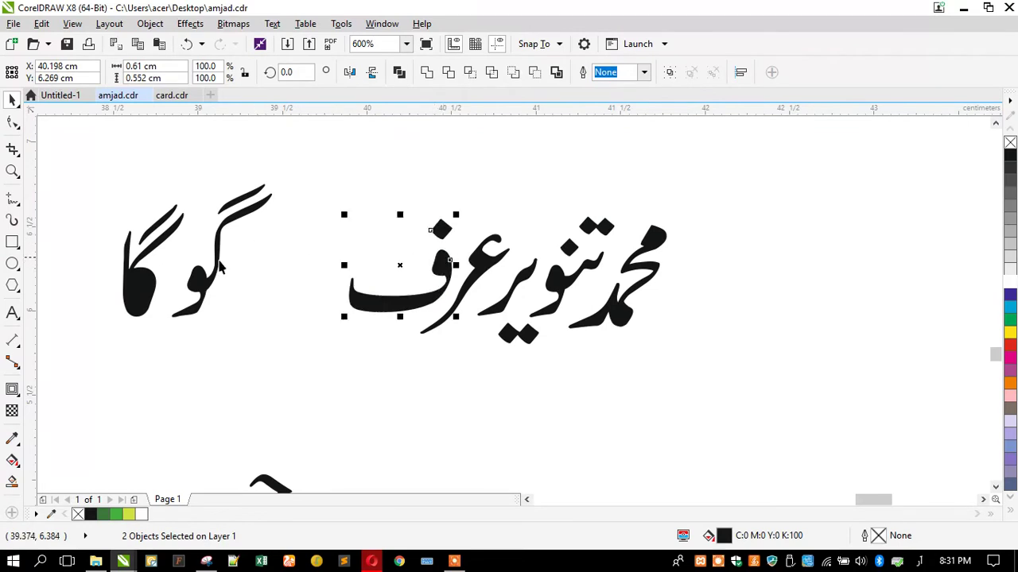
Move the pieces of گوگا up against عرف, then select the whole first name
left_click_drag(284, 170, 159, 328)
left_click_drag(199, 291, 178, 292)
left_click_drag(259, 335, 183, 237)
left_click_drag(123, 187, 123, 186)
left_click_drag(87, 154, 266, 326)
left_click_drag(199, 302, 332, 304)
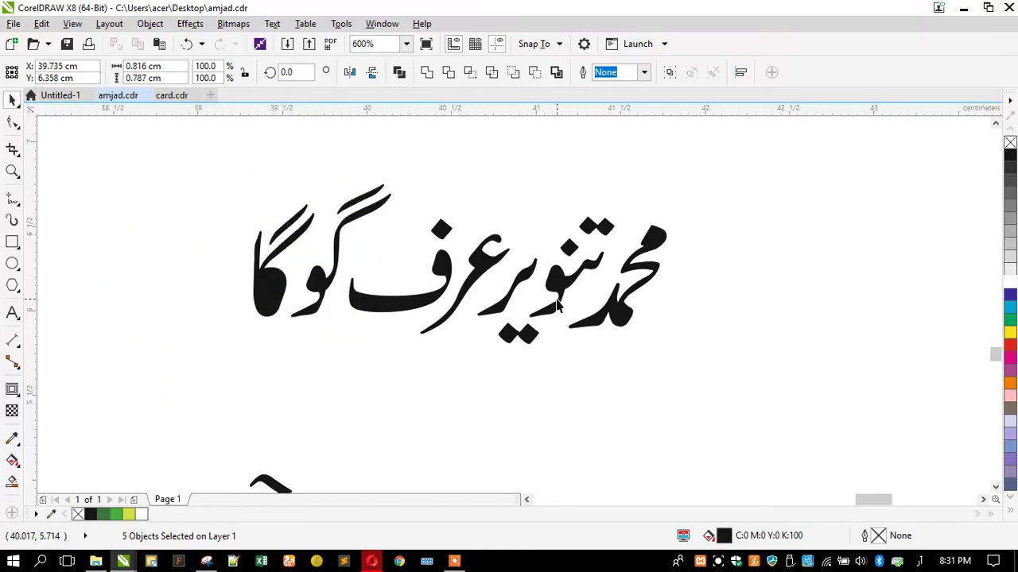
key("Escape")
scroll(556, 306, "down", 4)
scroll(502, 311, "up", 2)
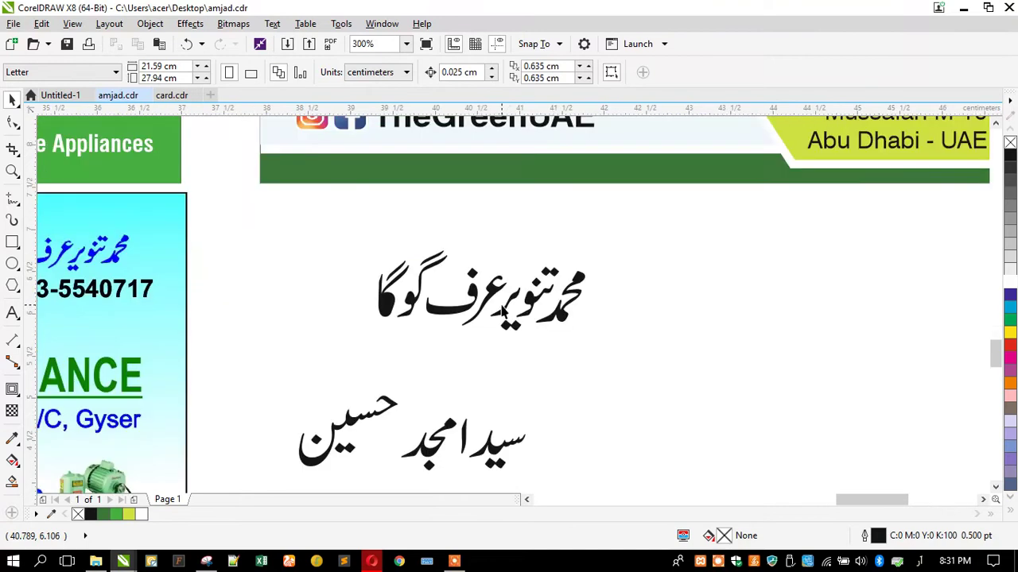
left_click_drag(344, 235, 344, 236)
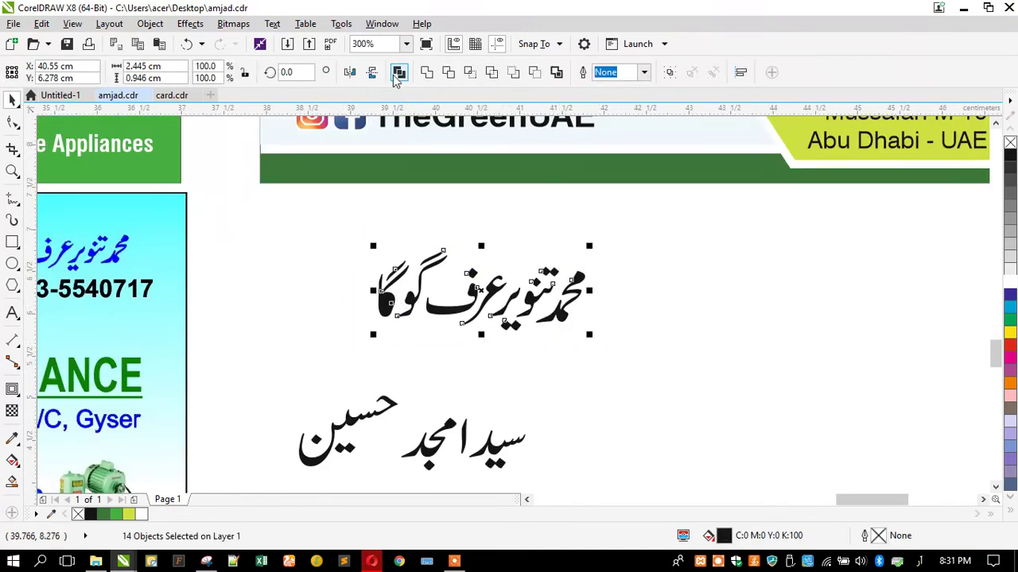
scroll(400, 221, "down", 2)
scroll(477, 302, "up", 4)
Combine the first name into one shape and shift the lower name slightly up and right
left_click(503, 294)
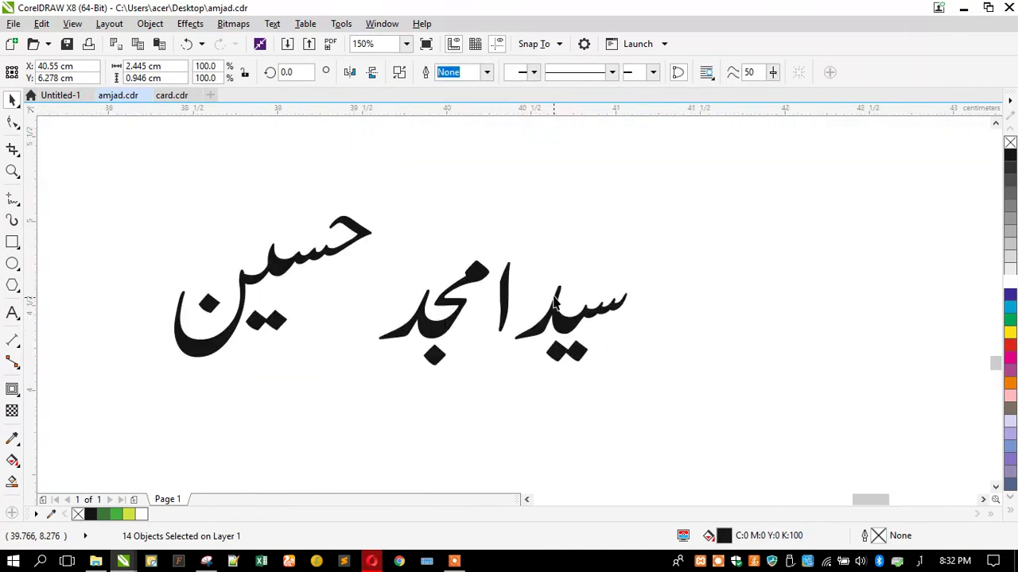
left_click_drag(503, 294, 523, 286)
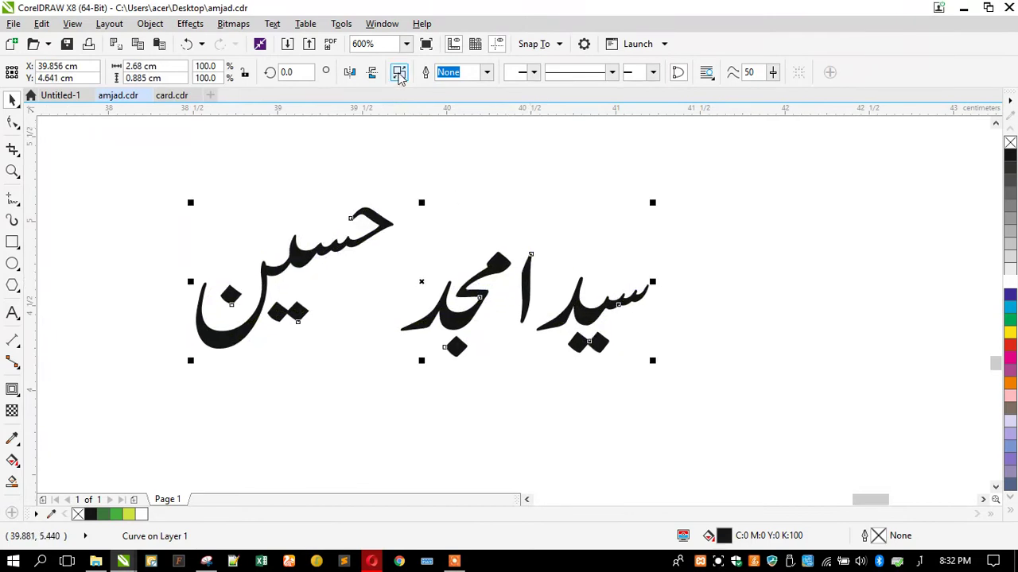
left_click(422, 191)
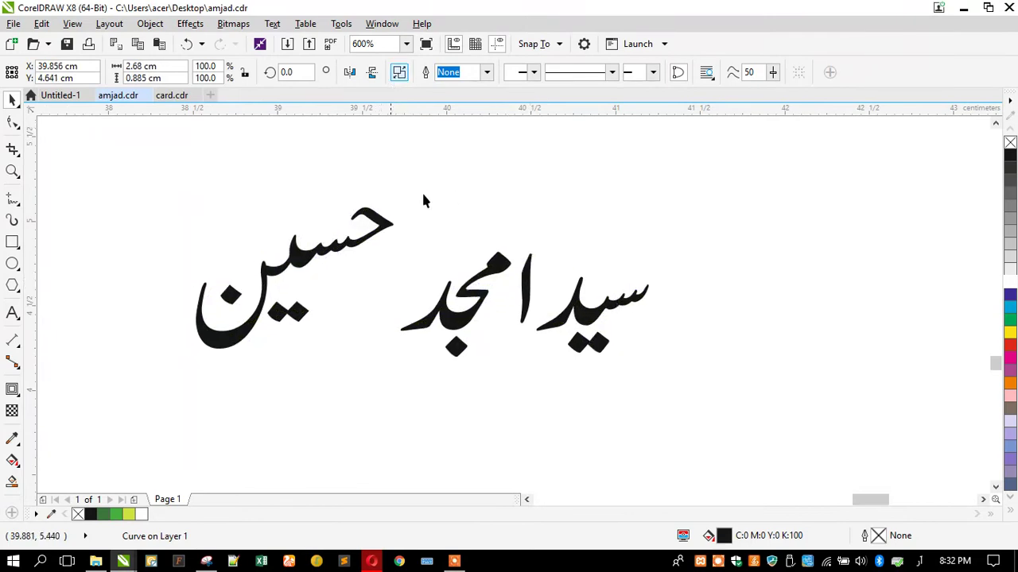
left_click(556, 275)
left_click(488, 266)
left_click(454, 345, "shift")
left_click_drag(454, 345, 488, 326)
left_click(422, 306)
scroll(588, 275, "up", 2)
left_click(409, 356)
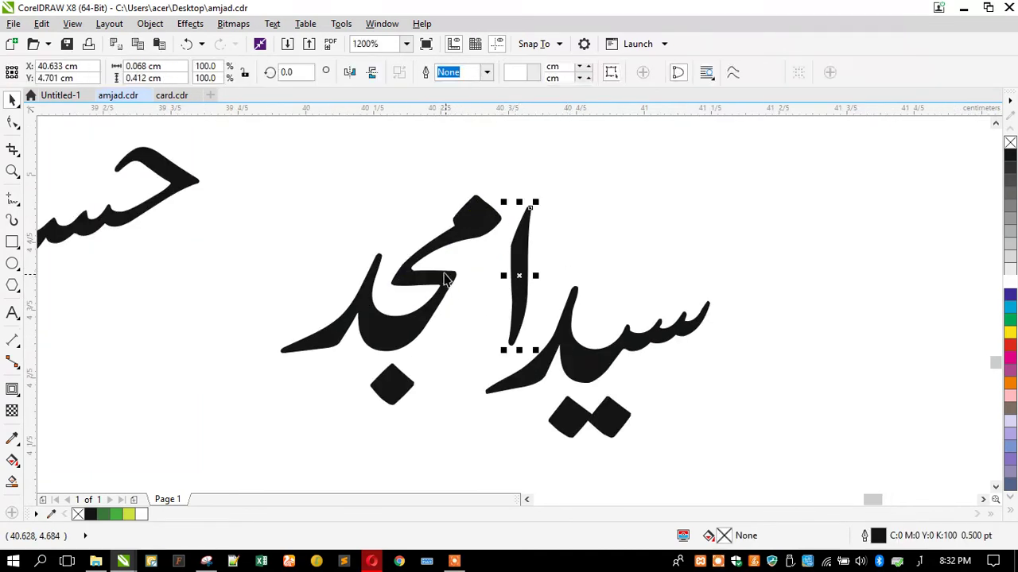
left_click(390, 395, "shift")
left_click_drag(387, 357, 371, 385)
scroll(469, 287, "down", 2)
left_click_drag(259, 253, 383, 255)
left_click_drag(140, 227, 269, 375)
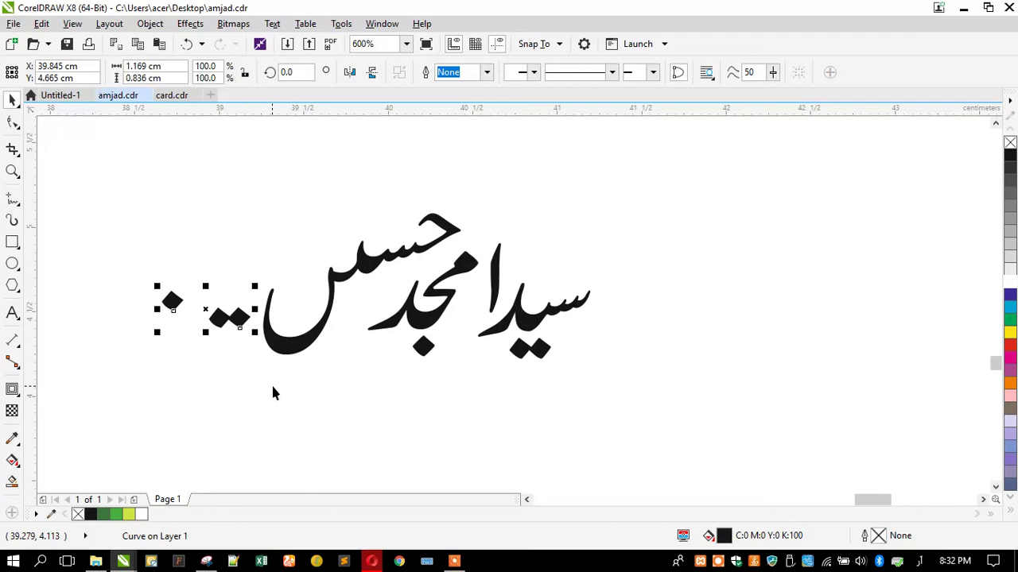
left_click_drag(238, 318, 363, 310)
key("Escape")
left_click_drag(227, 199, 720, 447)
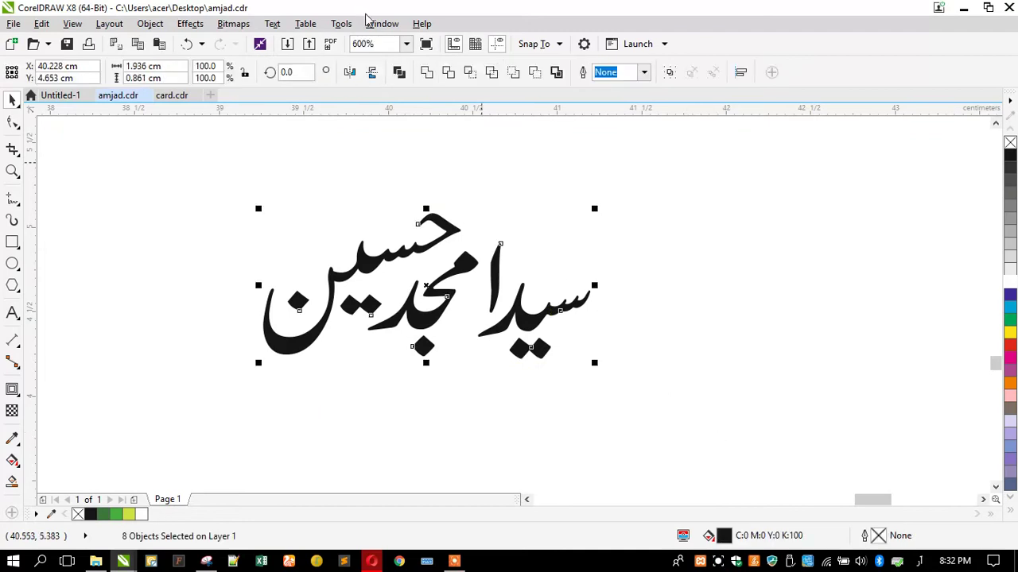
scroll(628, 266, "down", 4)
Combine the second Urdu name and move both Urdu names onto the green card
key("ctrl+l")
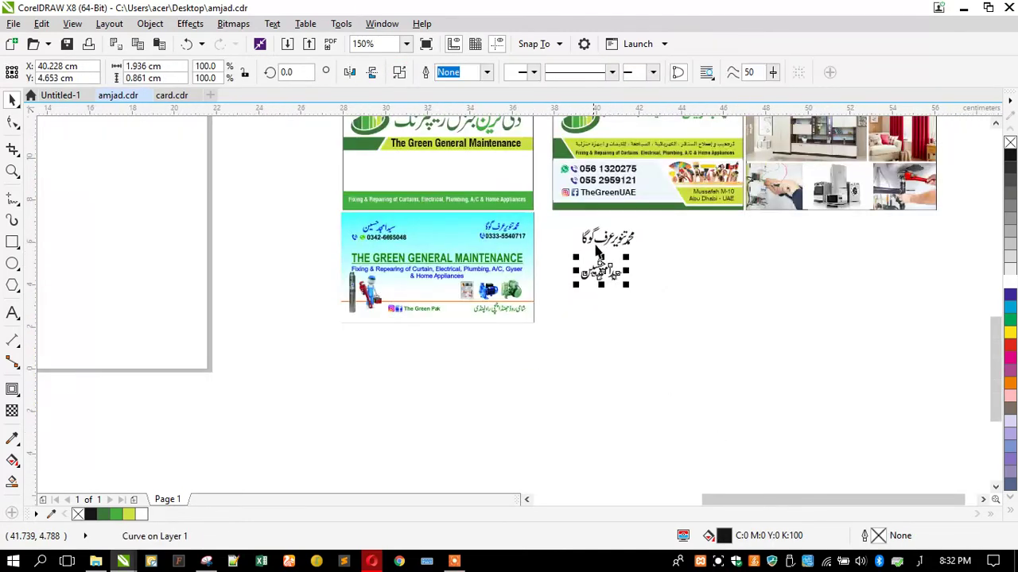
scroll(596, 262, "up", 1)
left_click_drag(549, 208, 714, 305)
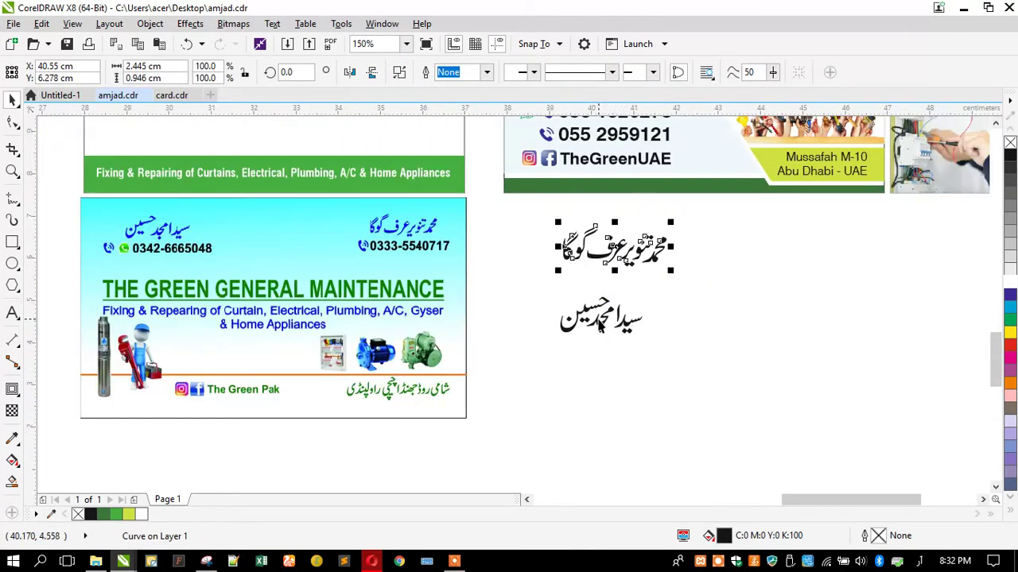
left_click(598, 326, "shift")
left_click_drag(615, 326, 516, 265)
left_click(342, 234)
Position the two Urdu names side by side in the card's white area under the header
scroll(389, 213, "up", 2)
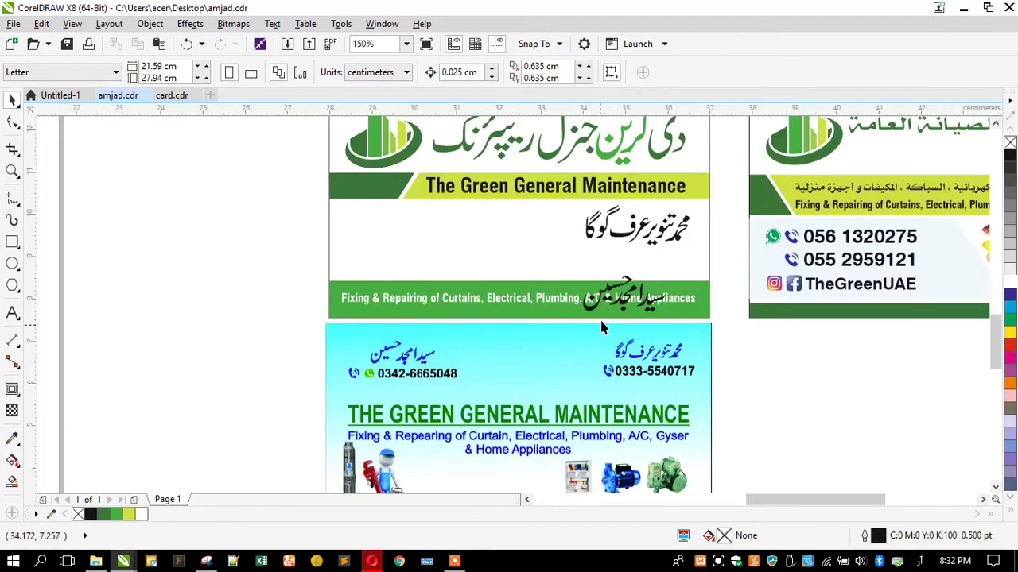
left_click_drag(611, 294, 380, 216)
left_click(592, 234, "shift")
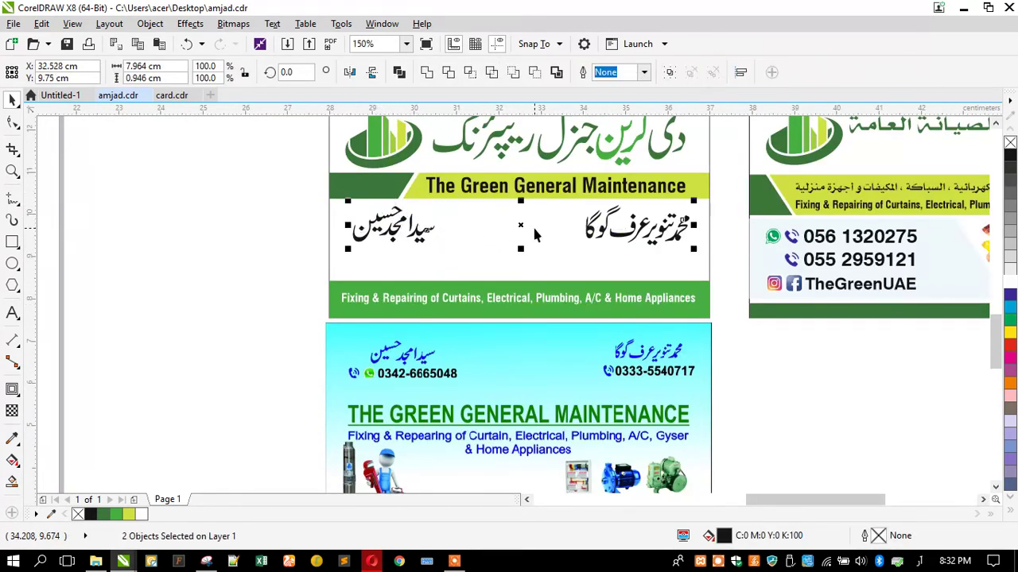
left_click(292, 260)
Shrink the left and right Urdu names slightly
left_click(393, 228)
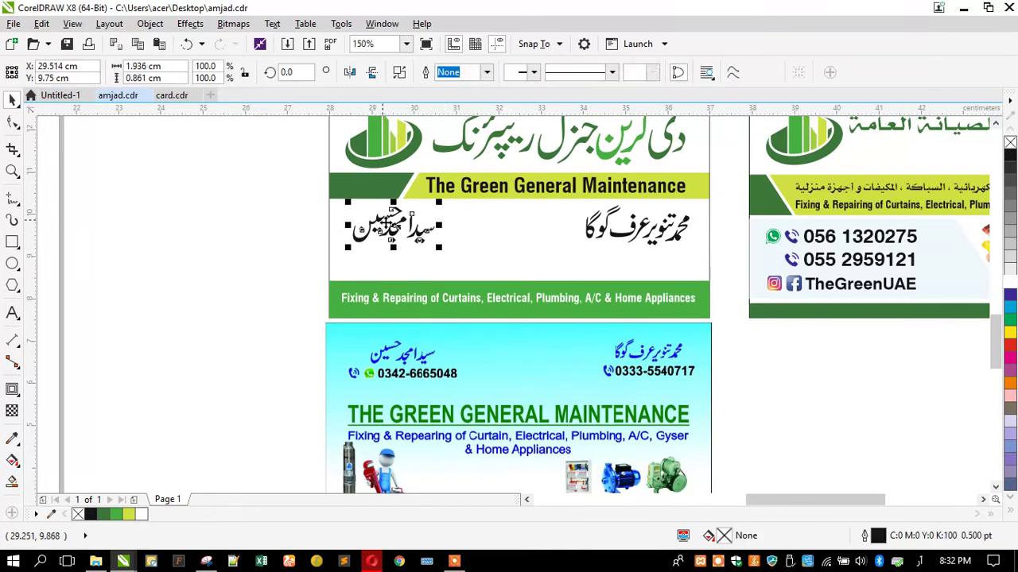
left_click_drag(444, 248, 426, 247)
left_click(590, 231)
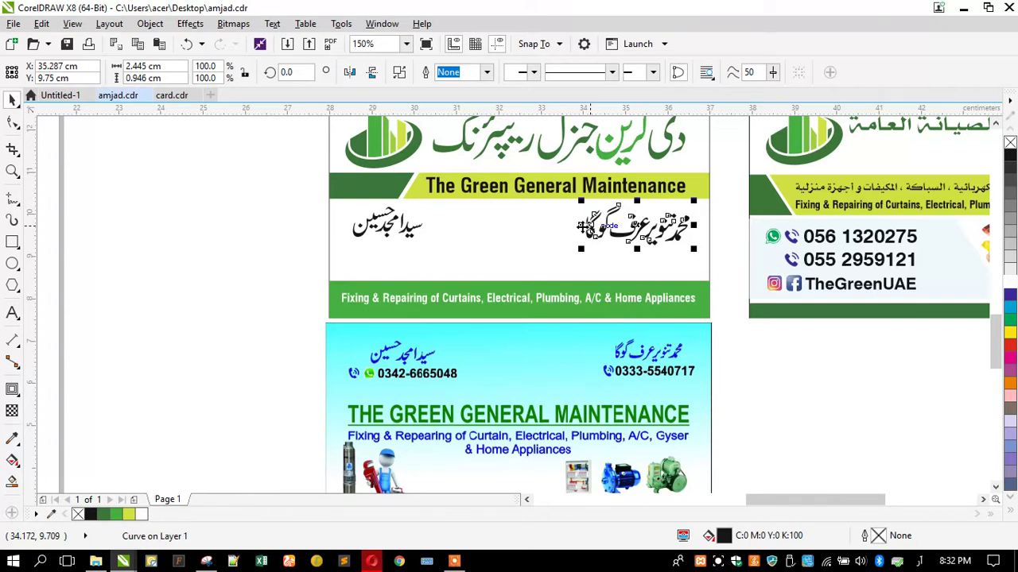
key("ctrl+r")
key("ctrl+t")
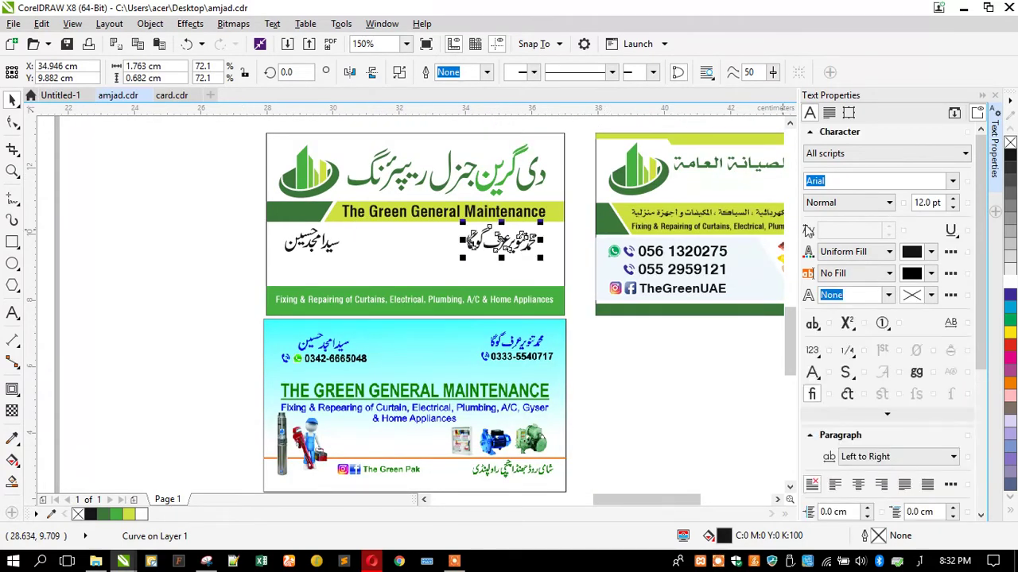
key("ctrl+t")
left_click(834, 141)
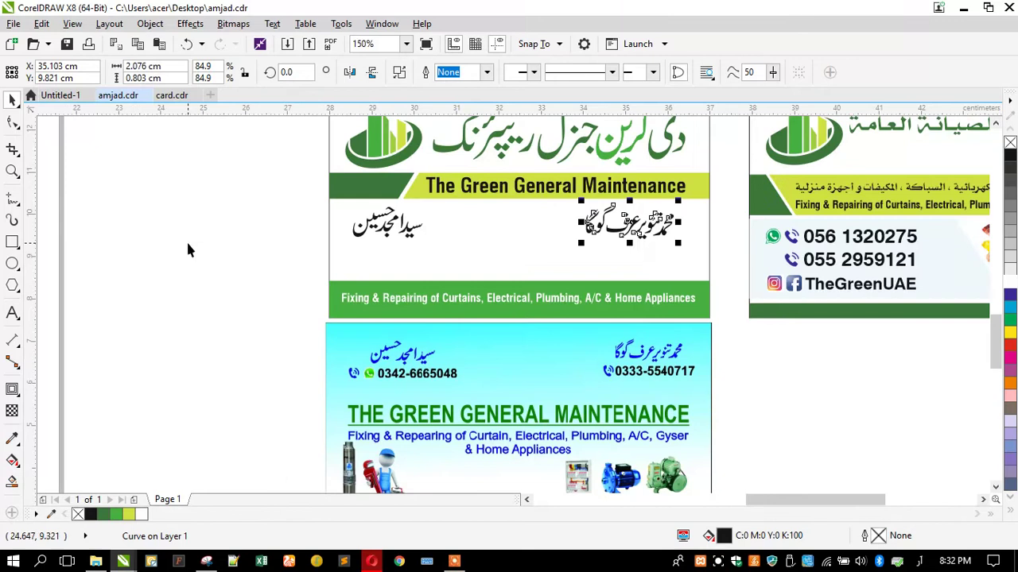
left_click(187, 241)
Fill both Urdu names with green
scroll(623, 218, "up", 1)
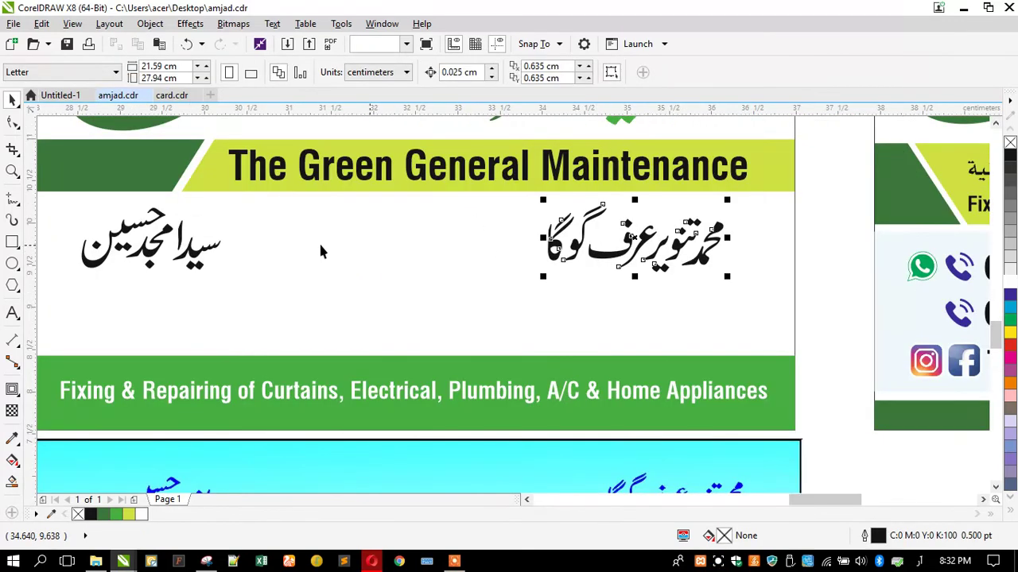
left_click_drag(740, 191, 519, 278)
scroll(504, 253, "down", 1)
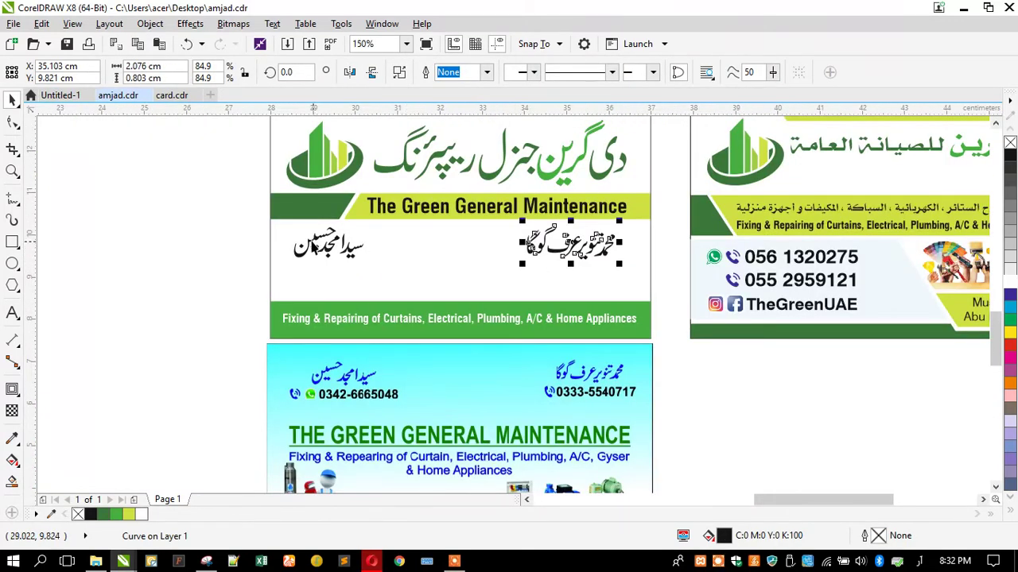
left_click(312, 246, "shift")
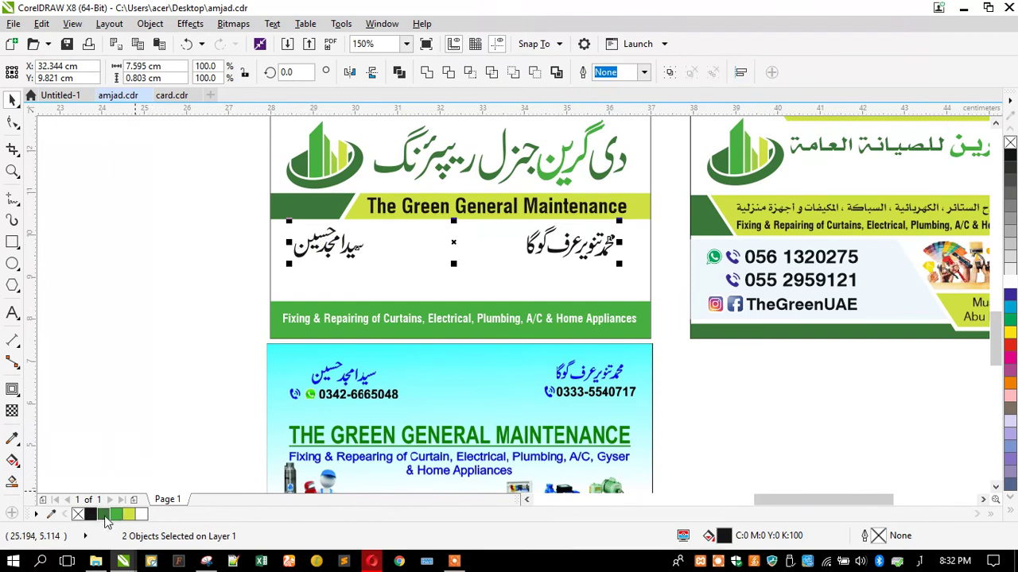
left_click(105, 515)
left_click(119, 518)
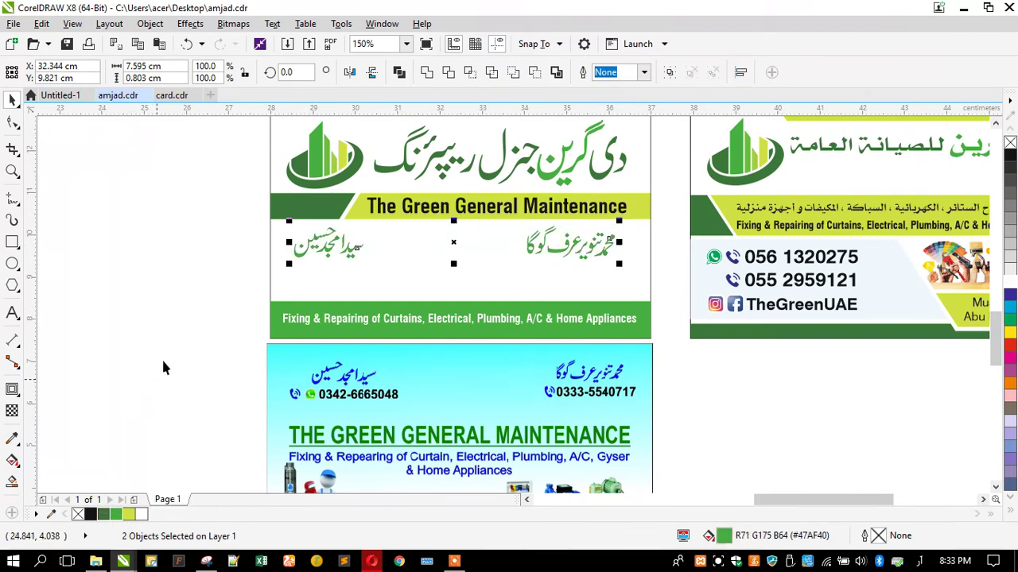
left_click(226, 226)
Recolour both Urdu names red instead
scroll(244, 224, "down", 2)
scroll(360, 209, "up", 2)
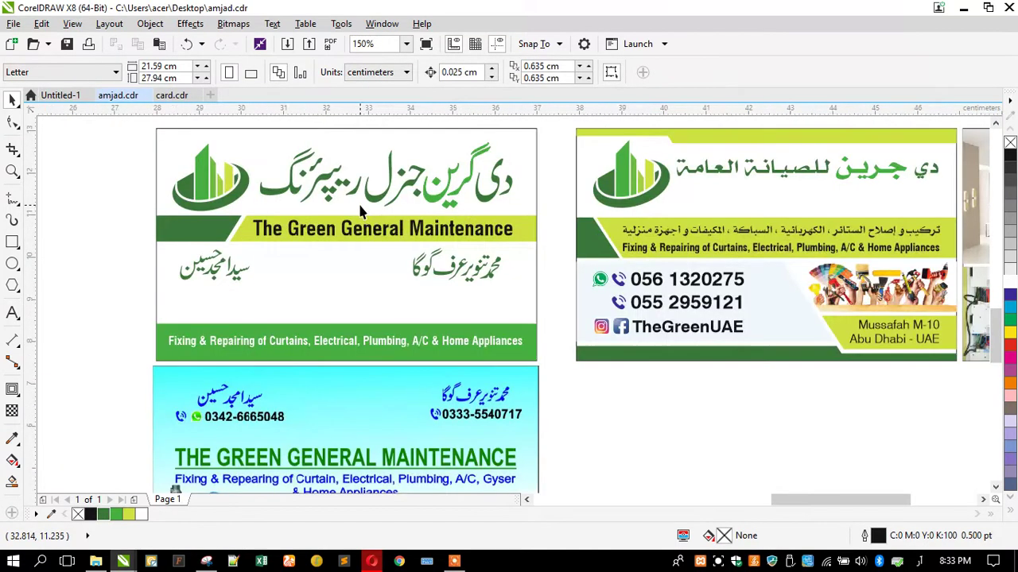
left_click_drag(127, 253, 438, 305)
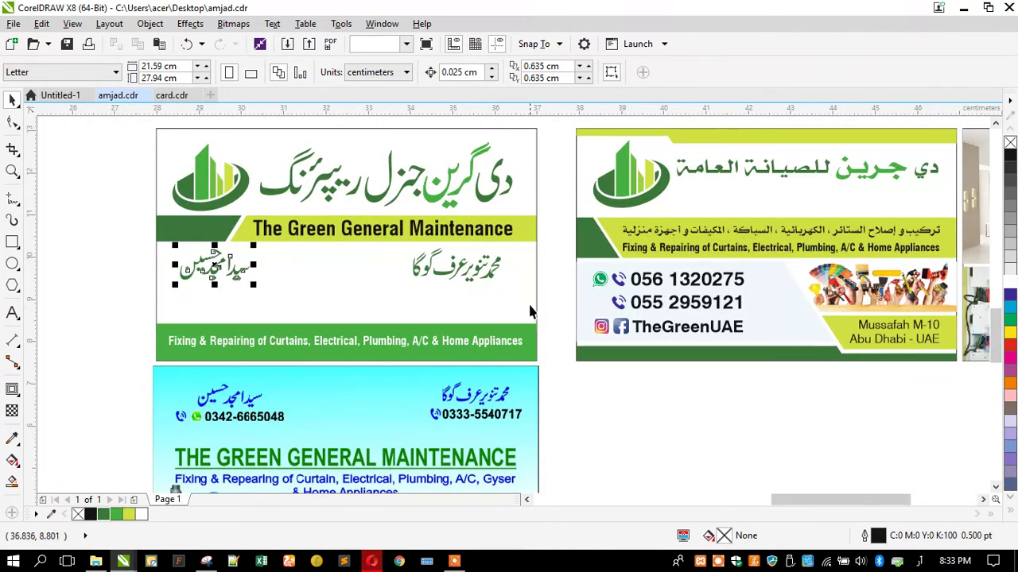
left_click(479, 273, "shift")
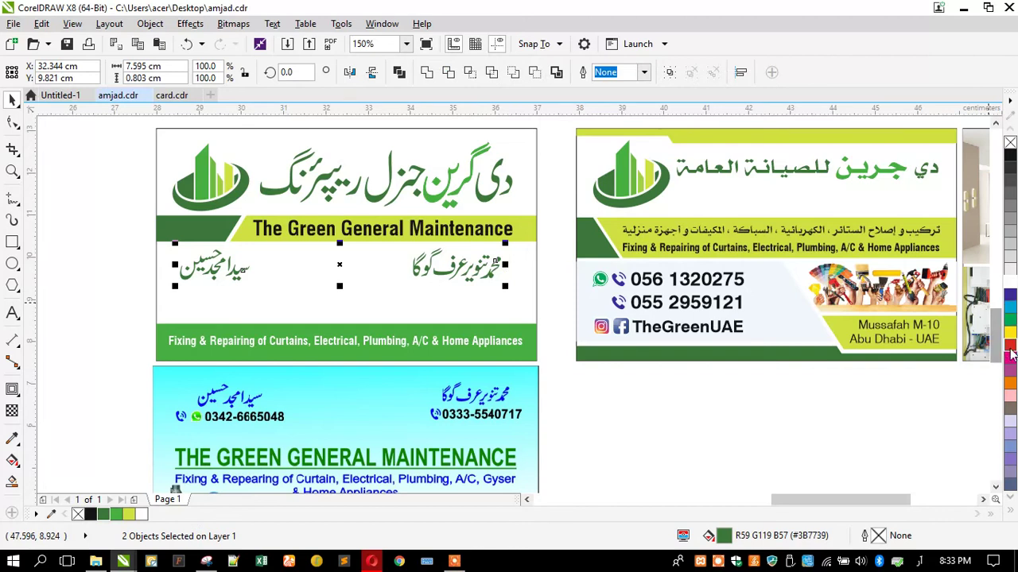
left_click(683, 426)
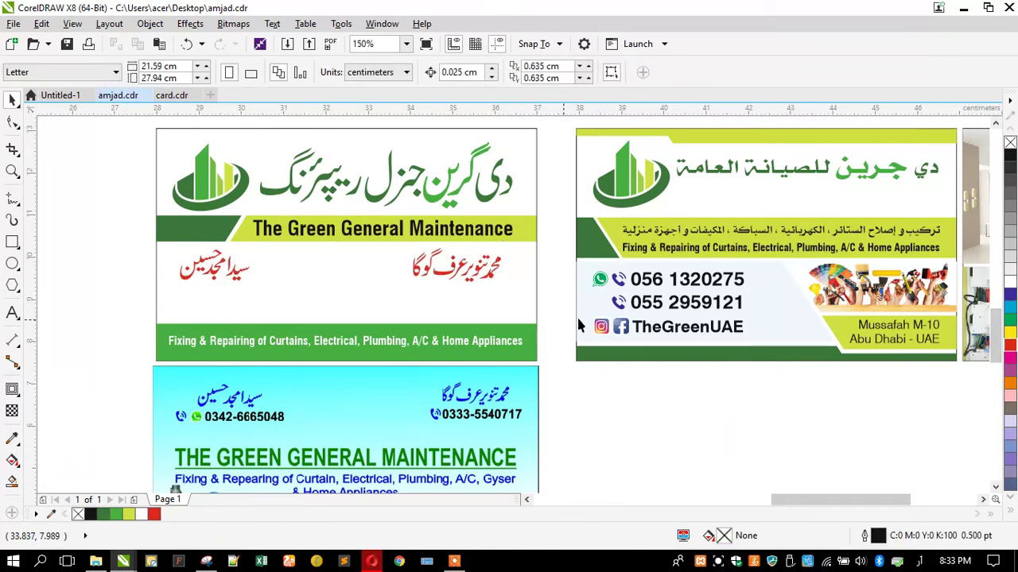
left_click(666, 291)
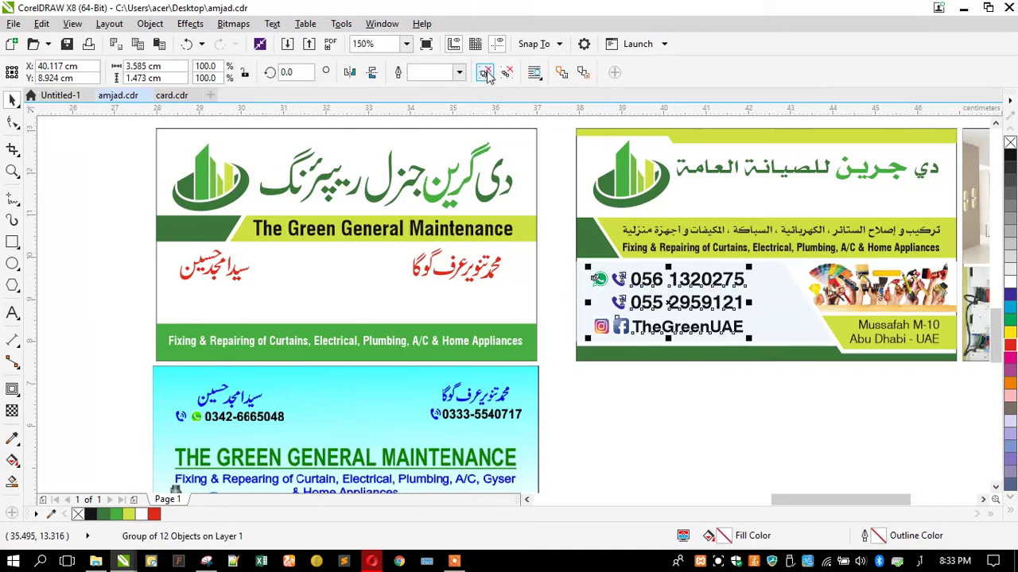
Try moving the UAE card's phone numbers and icons below the card, then undo it
left_click(665, 367)
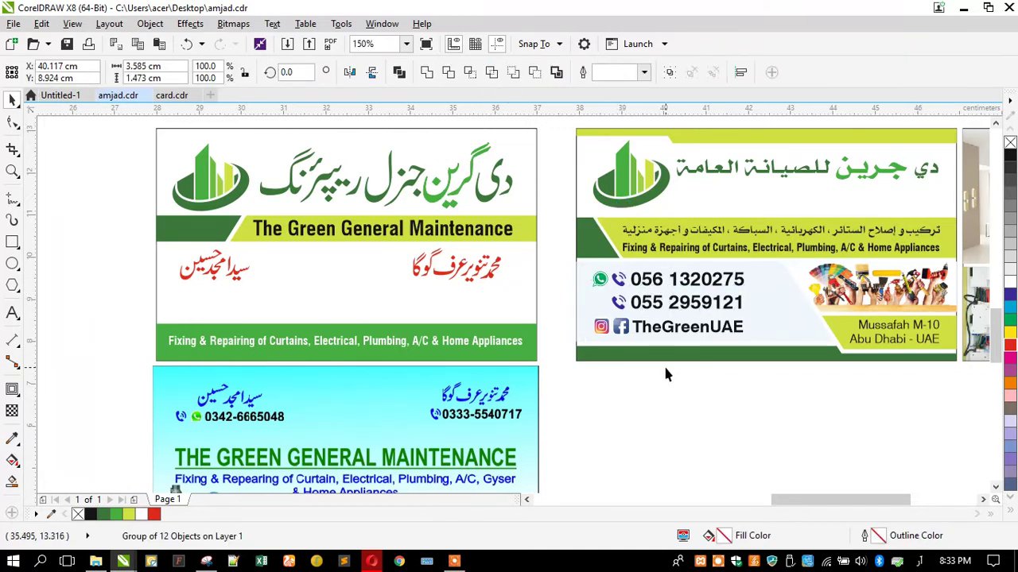
left_click(640, 279)
left_click(619, 283, "shift")
left_click(601, 281, "shift")
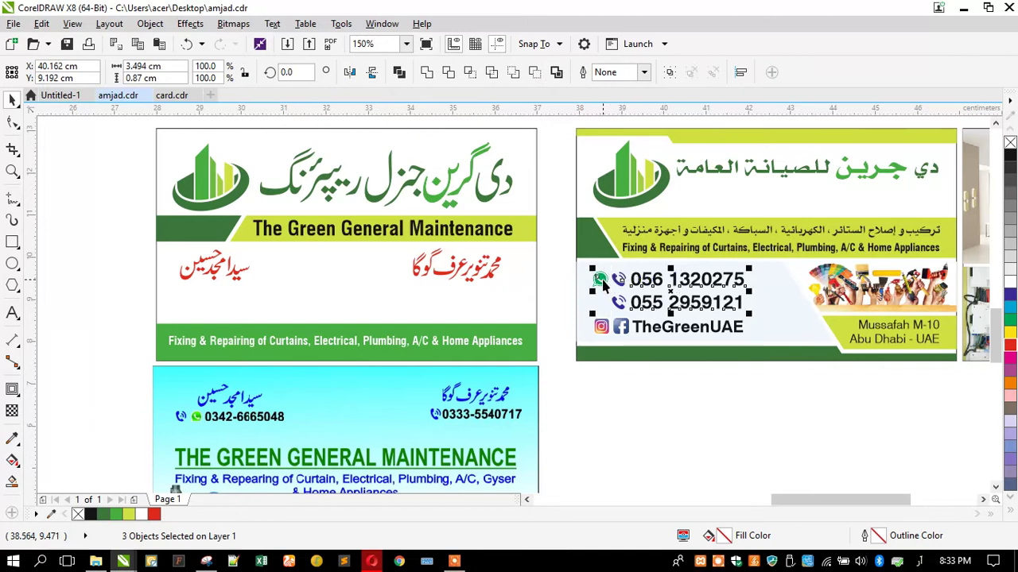
left_click_drag(609, 280, 579, 399)
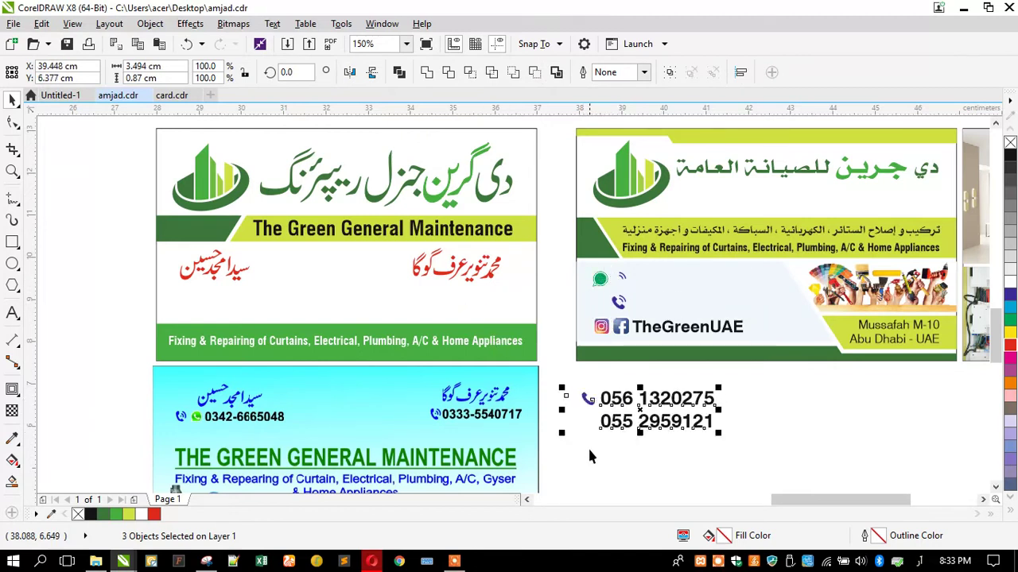
left_click(585, 434)
key("ctrl+z")
Group the contact icons and move them with the phone numbers below the card
left_click_drag(564, 259, 627, 291)
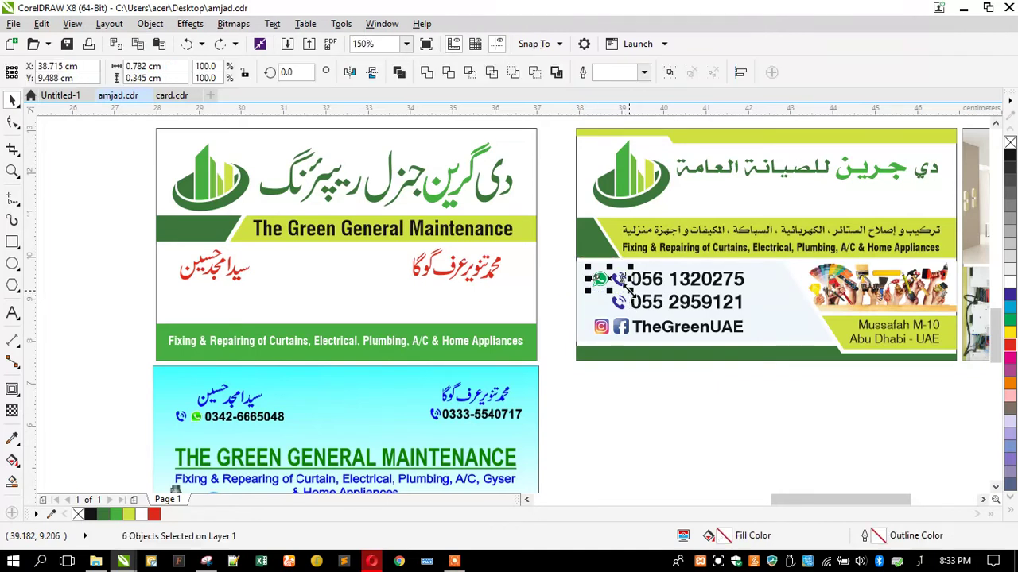
key("ctrl+g")
left_click_drag(565, 259, 750, 313)
left_click_drag(659, 290, 645, 425)
Start retyping the phone number with '03' and switch keyboard input to English
left_click(634, 407)
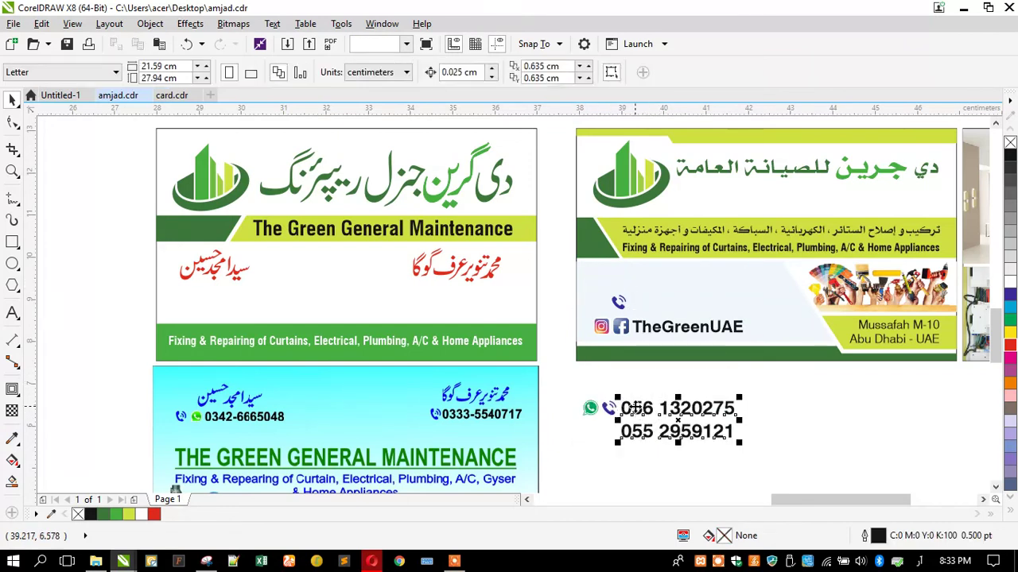
double_click(634, 408)
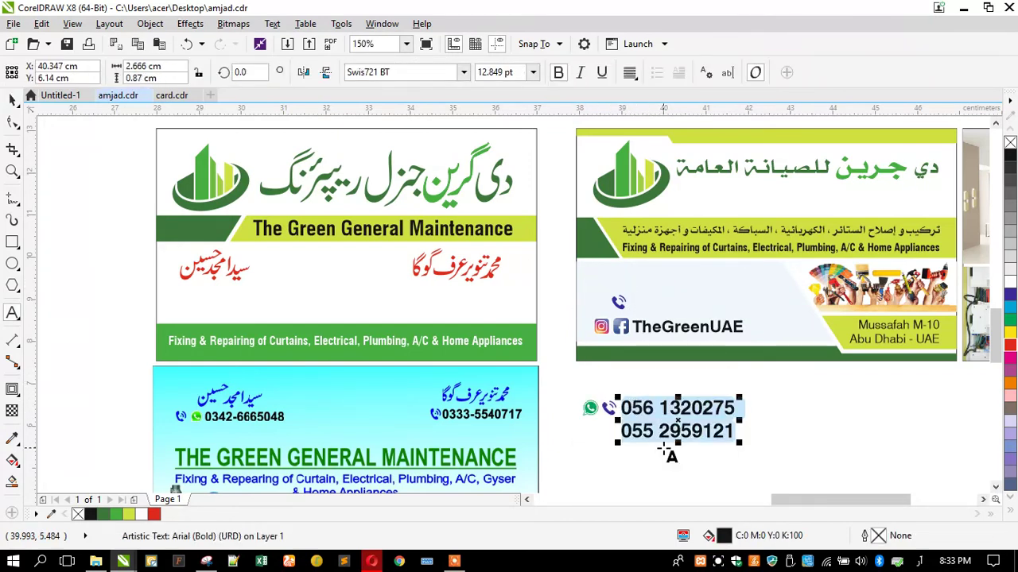
type("03")
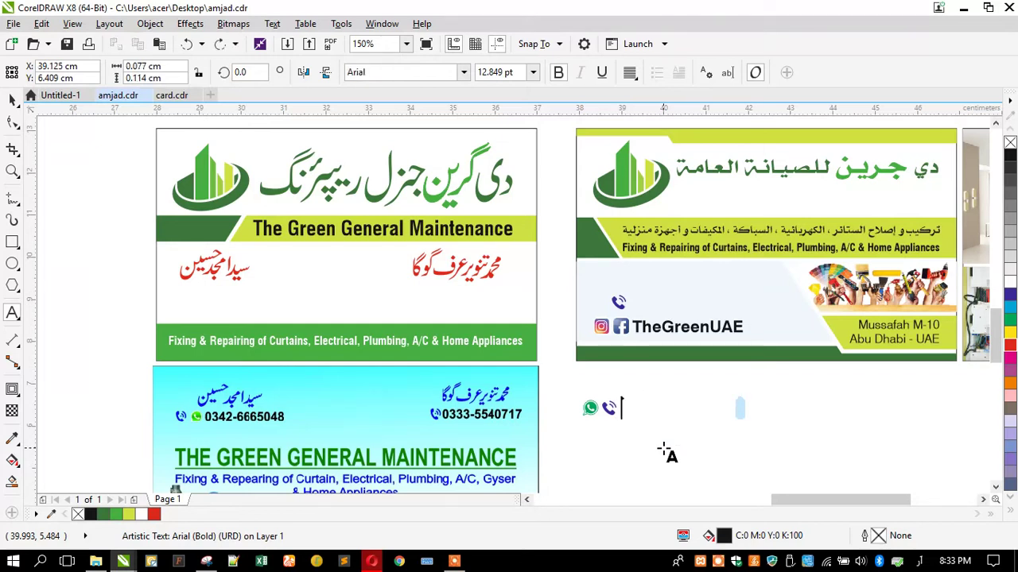
left_click(919, 561)
left_click(904, 393)
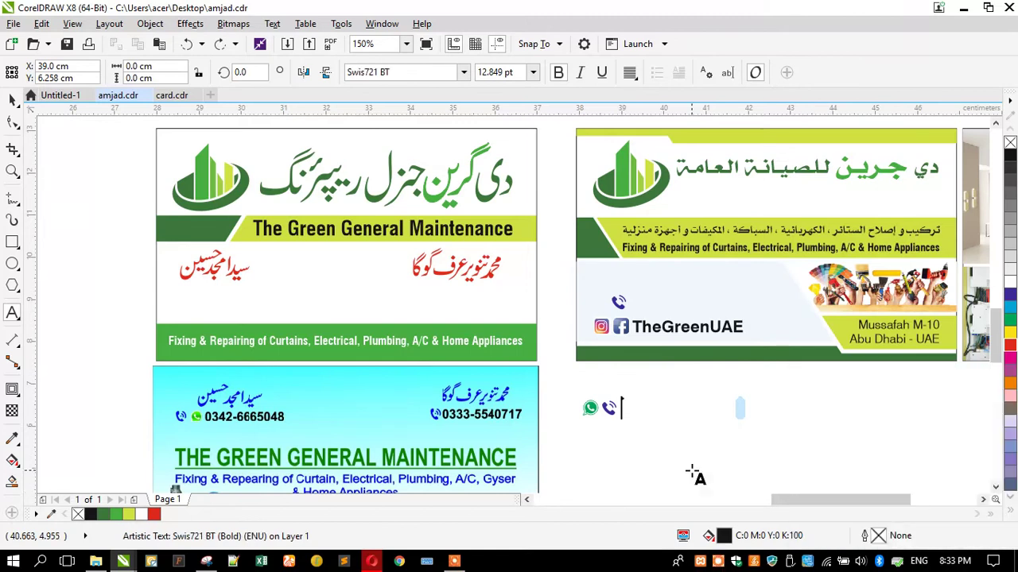
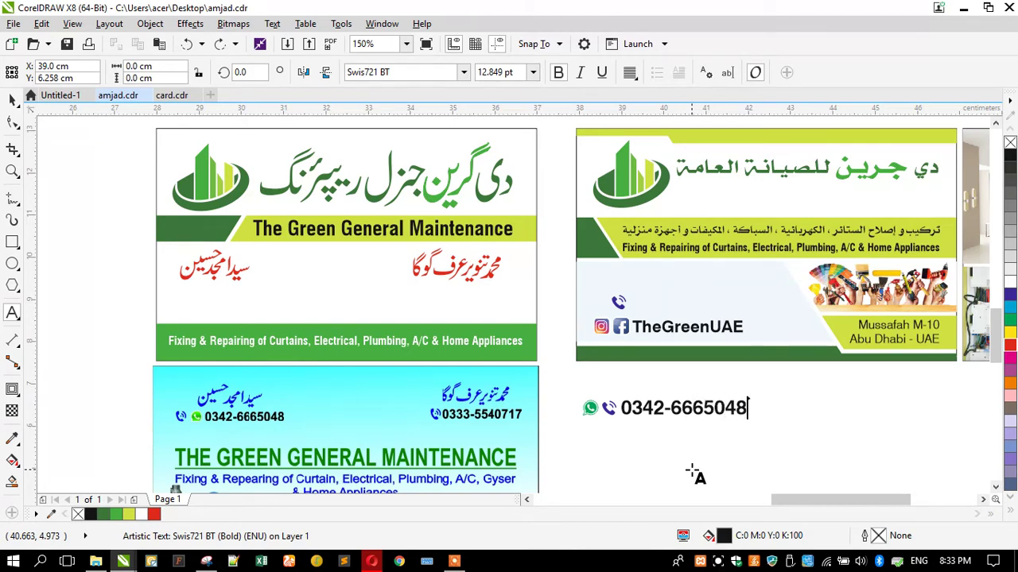
Move the phone number with its WhatsApp and call icons under the left red name and group them
left_click(12, 100)
left_click_drag(578, 437, 774, 382)
left_click_drag(692, 421, 239, 306)
key("ctrl+g")
Shrink the phone group and set the number in Swis721 Cn BT bold
left_click_drag(128, 306, 155, 322)
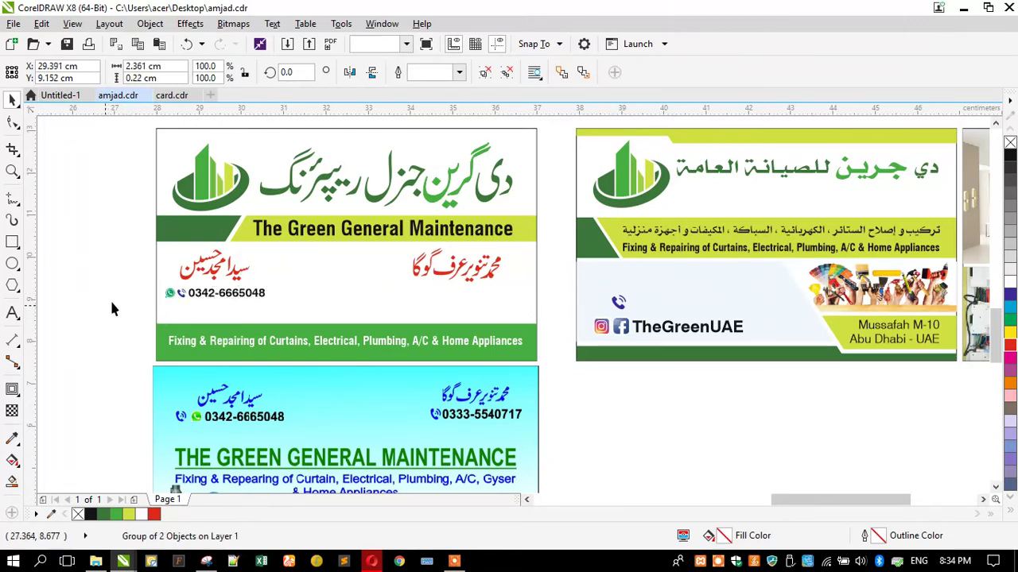
left_click(111, 298)
scroll(114, 299, "up", 2)
left_click(284, 296)
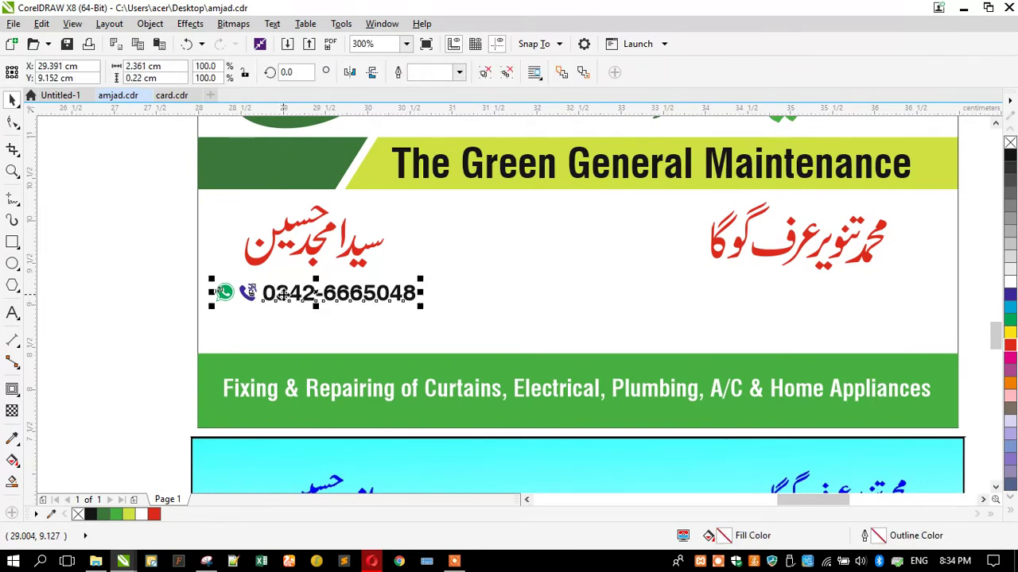
left_click(283, 296, "ctrl")
left_click(463, 73)
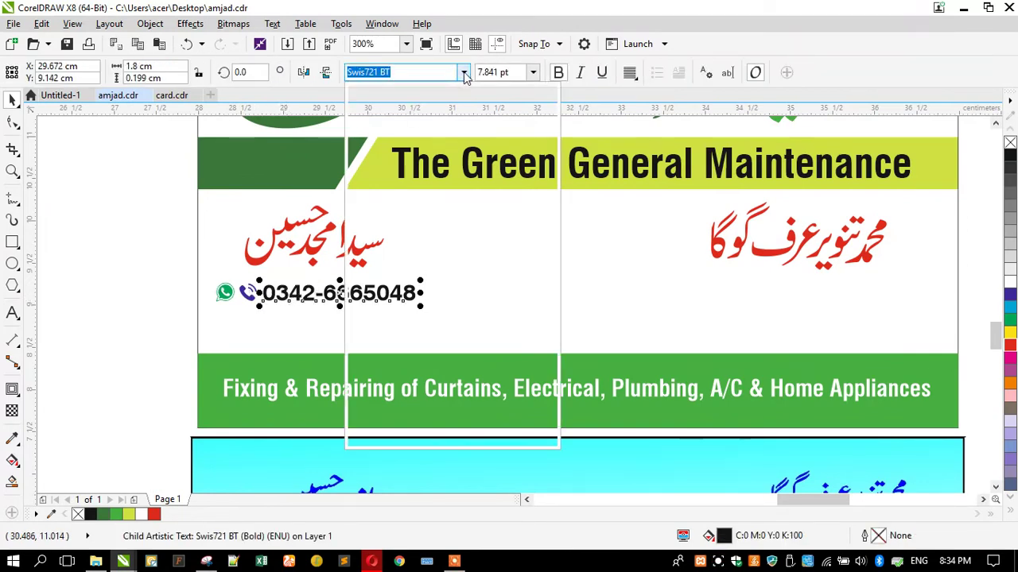
key("Escape")
key("Down")
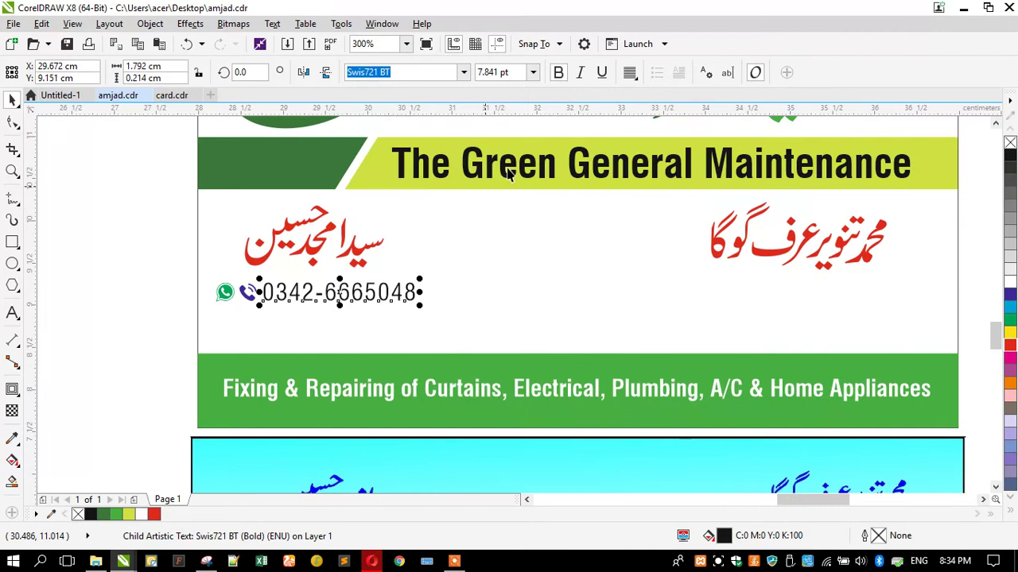
left_click(558, 72)
scroll(180, 267, "up", 2)
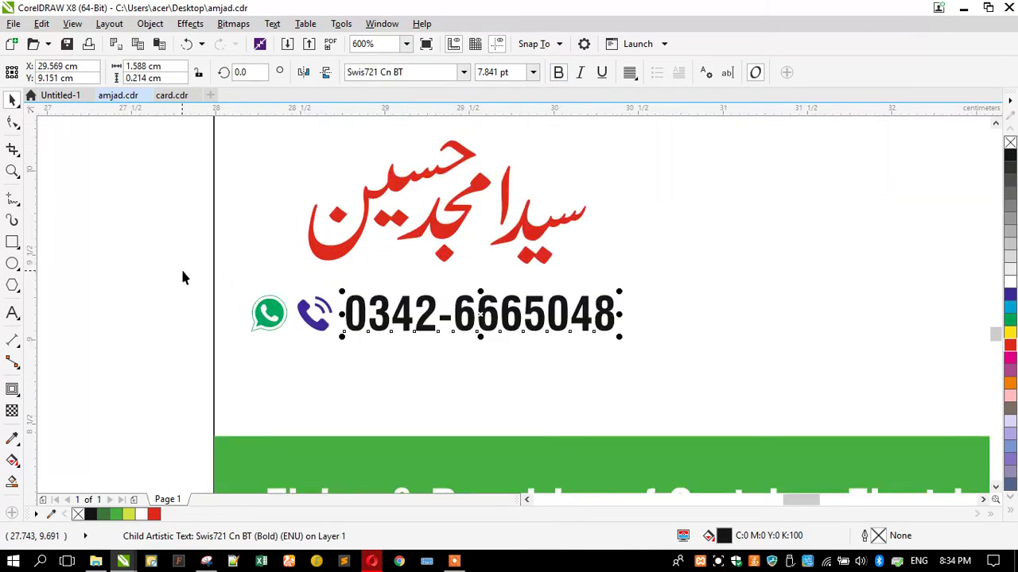
Enlarge the phone group to about 121%, centre it under the left name, and shift both down-right
left_click(302, 318)
left_click_drag(245, 334, 201, 353)
left_click(341, 260, "shift")
key("c")
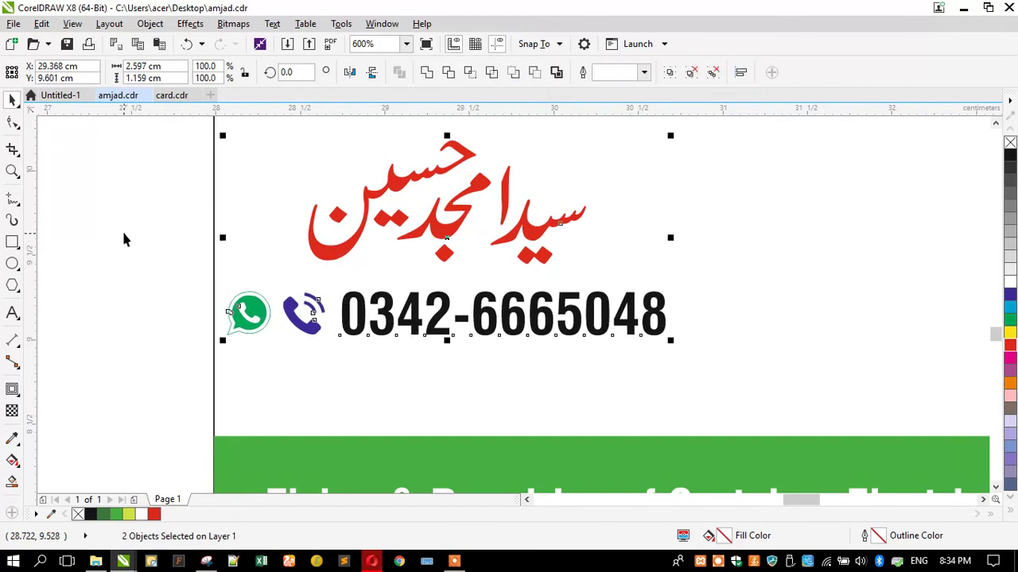
scroll(163, 233, "down", 2)
left_click(162, 234)
left_click_drag(198, 198, 443, 309)
left_click_drag(367, 284, 402, 294)
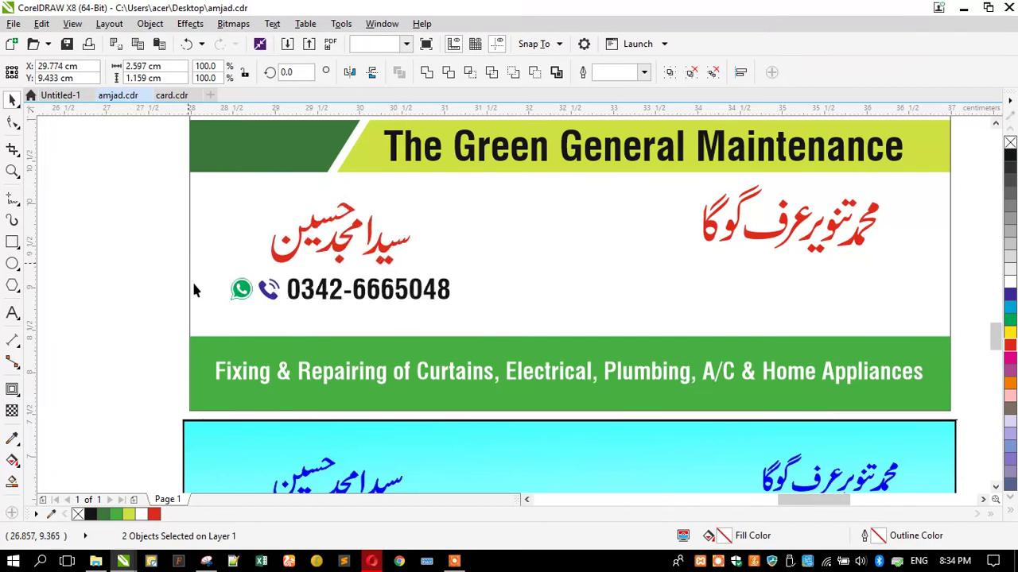
Line up the left and right Urdu names at the same height
left_click(156, 279)
scroll(157, 280, "down", 2)
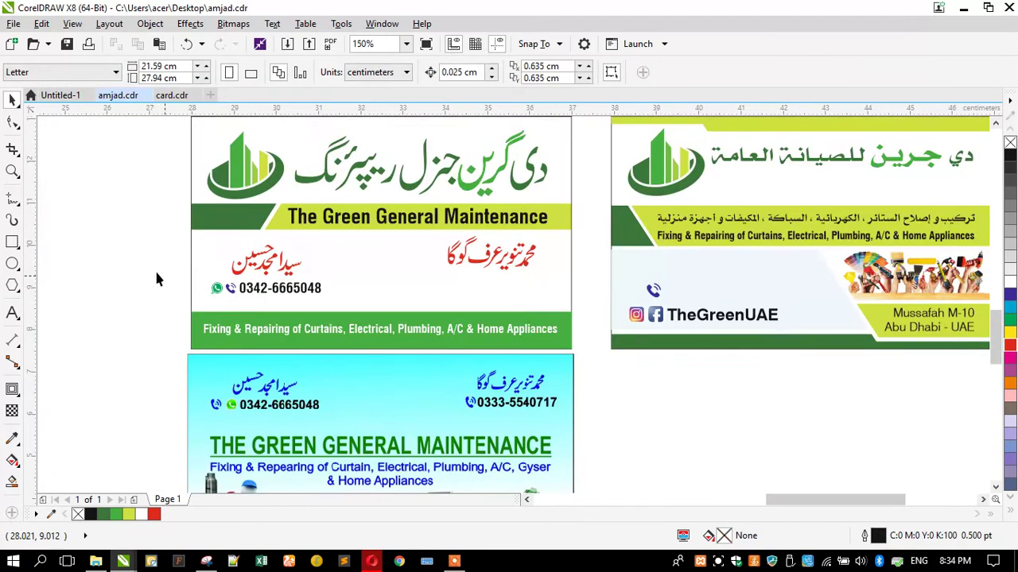
left_click(493, 265)
left_click(251, 265, "shift")
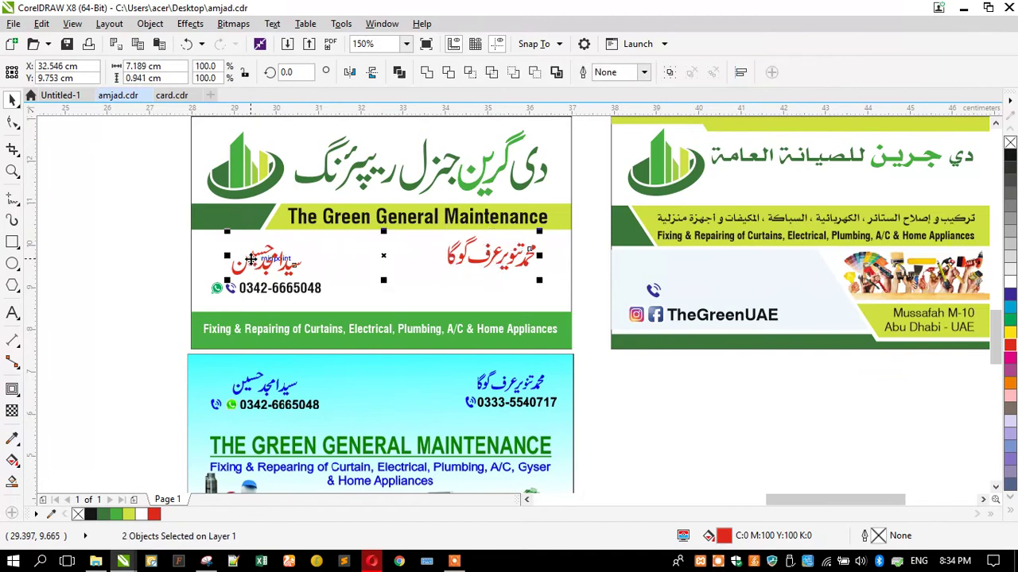
key("c")
key("Escape")
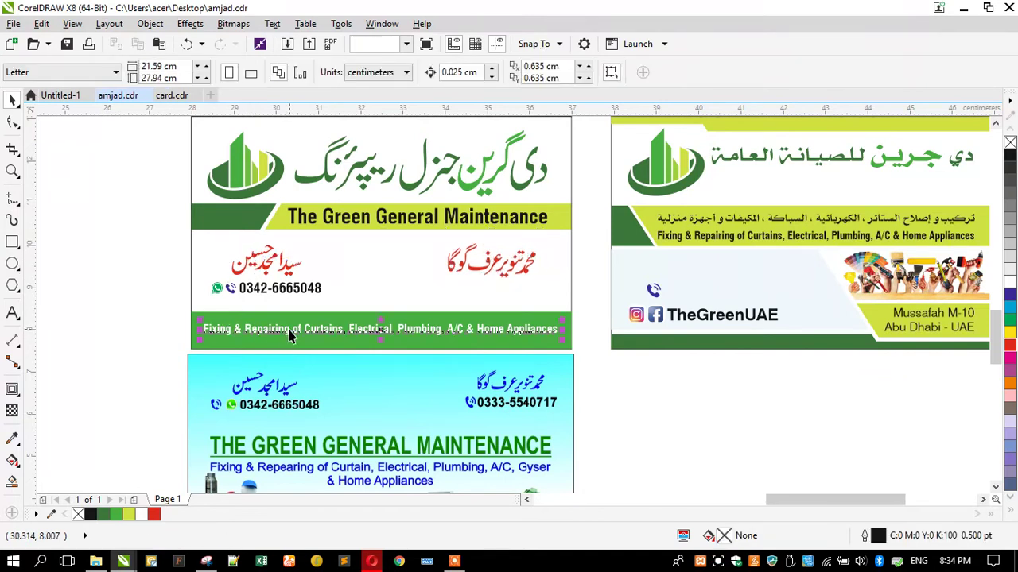
left_click(290, 336)
left_click(141, 285)
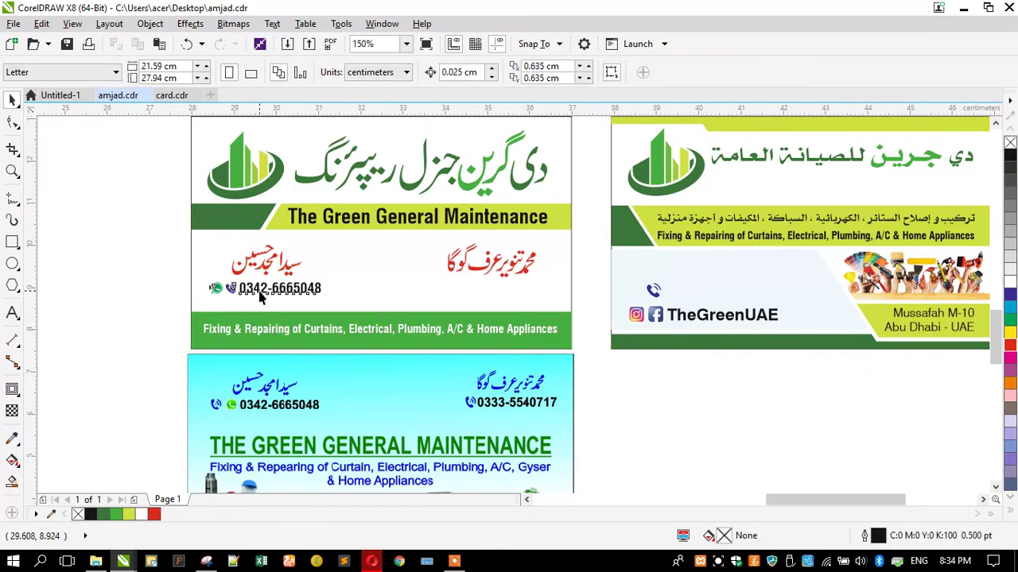
Copy the phone group under the right name and ungroup the copy
left_click(260, 296)
left_click_drag(260, 297, 483, 291)
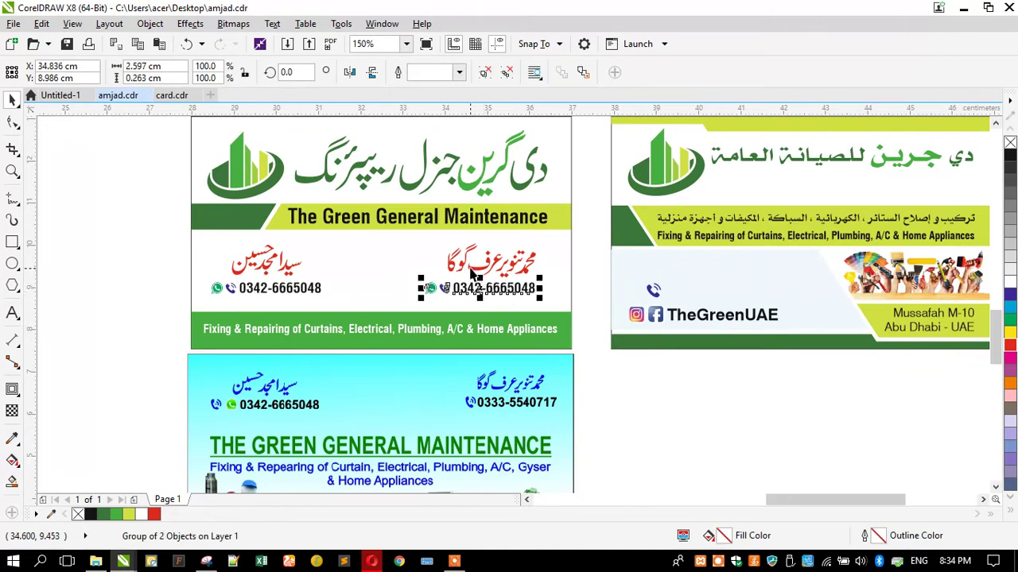
key("ctrl+u")
left_click(116, 287)
scroll(268, 321, "down", 1)
scroll(458, 272, "up", 1)
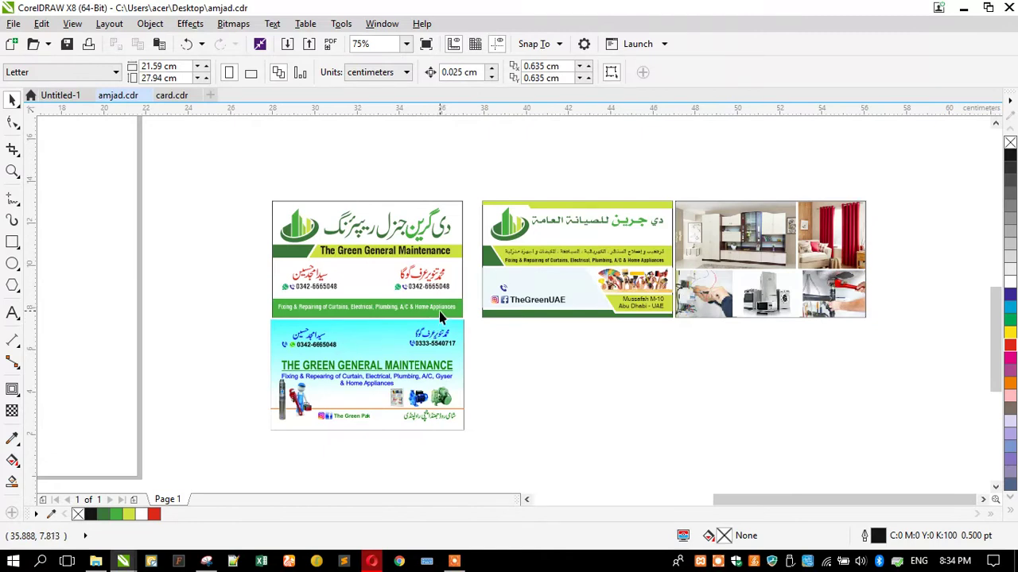
Change the TheGreenUAE text to TheGreenPAK
scroll(441, 316, "up", 1)
left_click(602, 310)
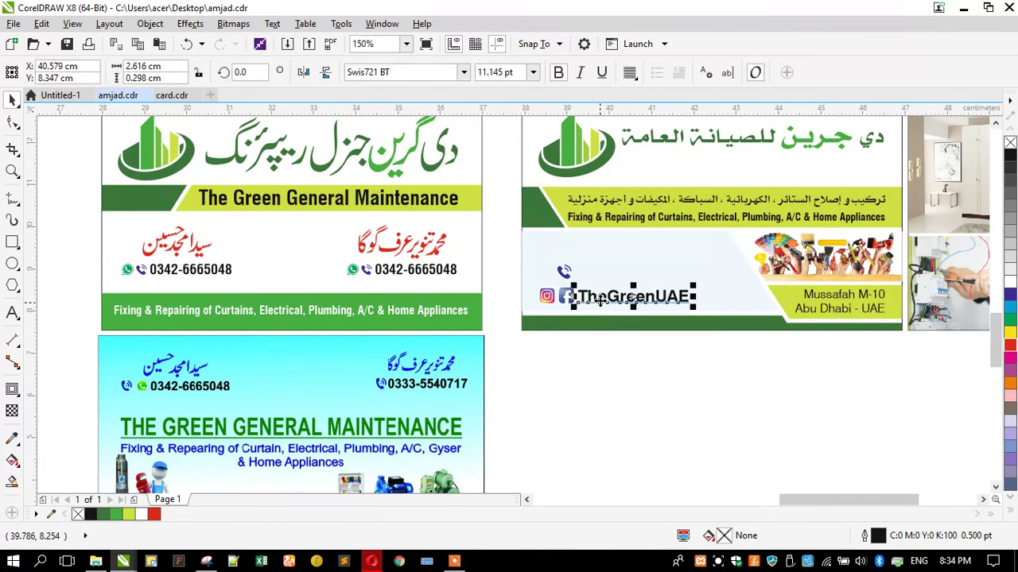
scroll(602, 310, "down", 1)
scroll(594, 334, "up", 1)
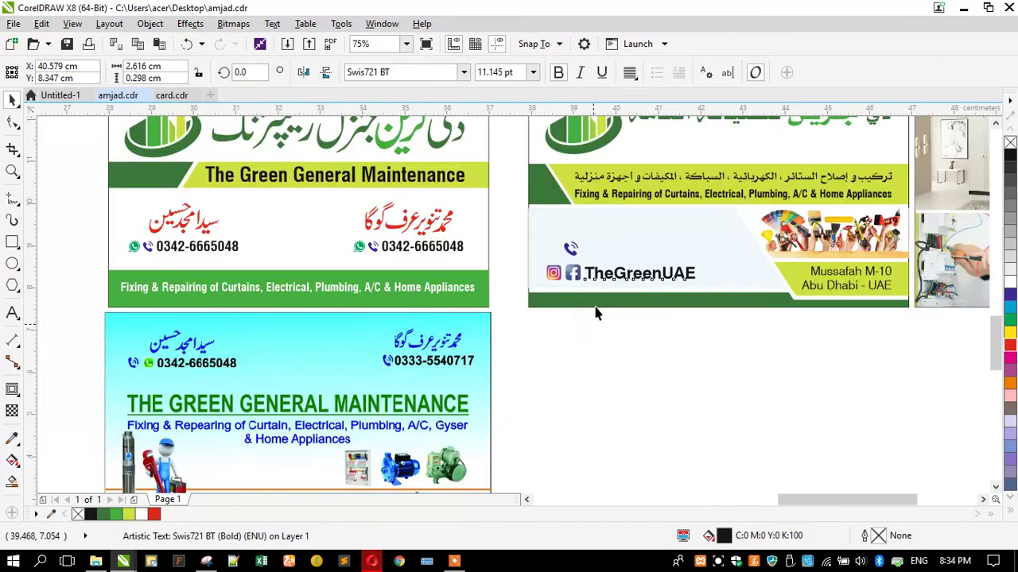
double_click(660, 274)
left_click_drag(661, 275, 720, 273)
type("PAK")
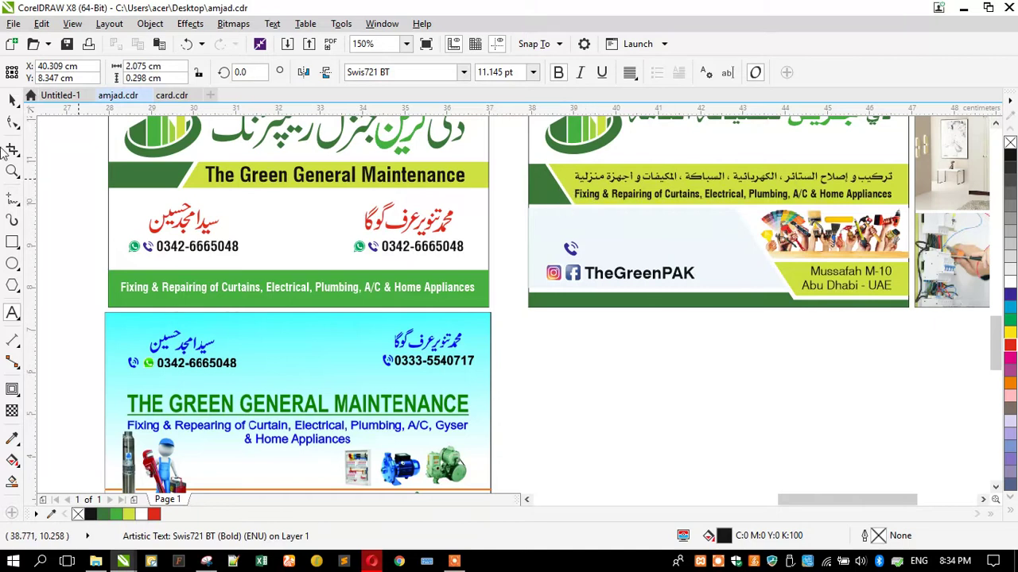
Move TheGreenPAK with its social icons onto the card's footer and fill the services text black
left_click(12, 99)
left_click_drag(530, 332, 700, 266)
left_click_drag(617, 276, 228, 202)
left_click(215, 289)
left_click(1010, 156)
Lower the green band's top edge to thin it to about half its height
left_click(170, 277)
left_click_drag(297, 265, 157, 284)
scroll(127, 292, "up", 2)
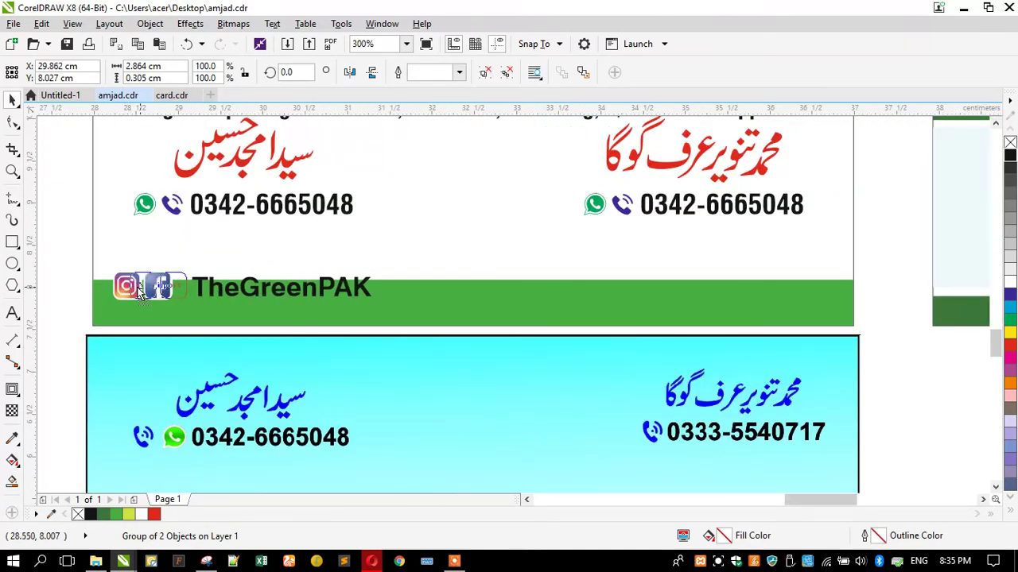
left_click(76, 296)
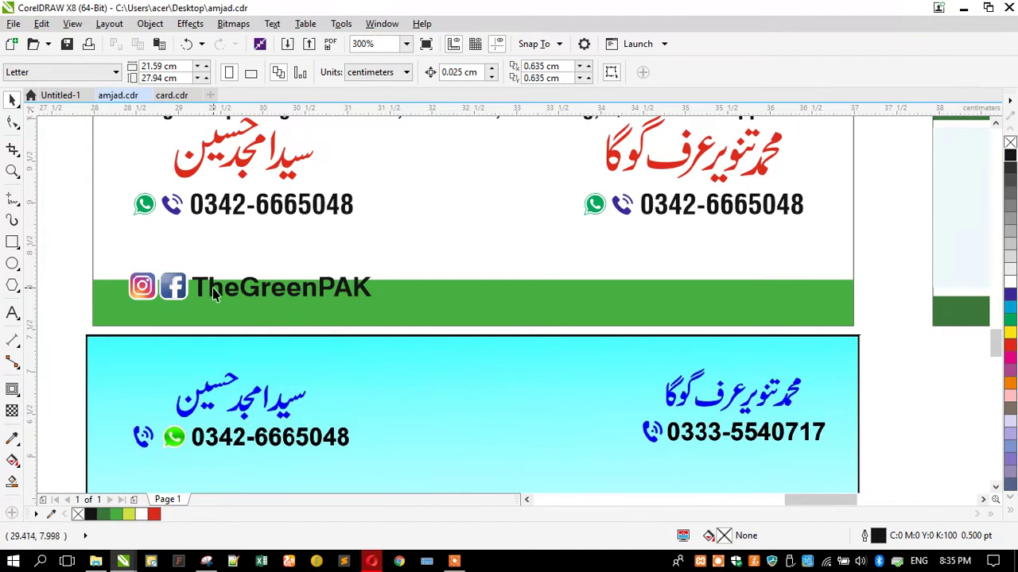
left_click(213, 288, "ctrl")
left_click(430, 288)
left_click_drag(473, 274, 458, 313)
left_click_drag(382, 311, 63, 275)
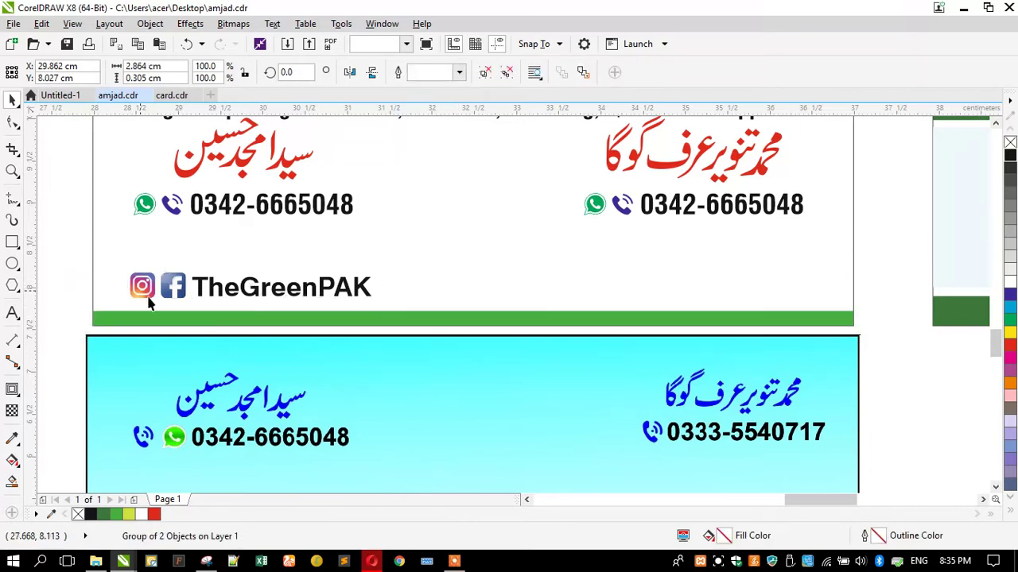
key("Escape")
scroll(159, 302, "down", 2)
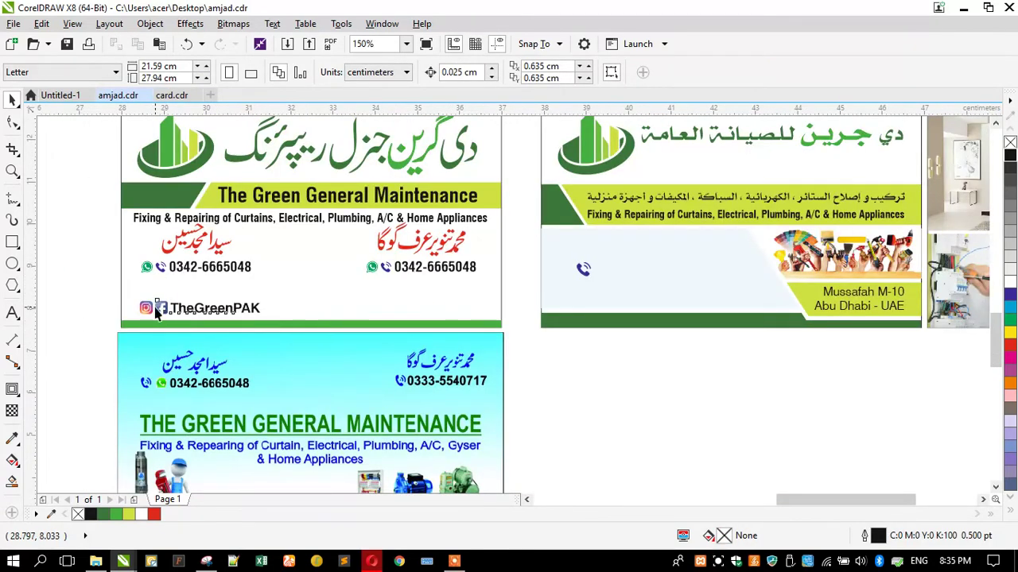
Shrink the TheGreenPAK line slightly and nudge it left
left_click(157, 313)
scroll(156, 313, "up", 2)
left_click_drag(368, 286, 345, 290)
left_click_drag(147, 308, 143, 308)
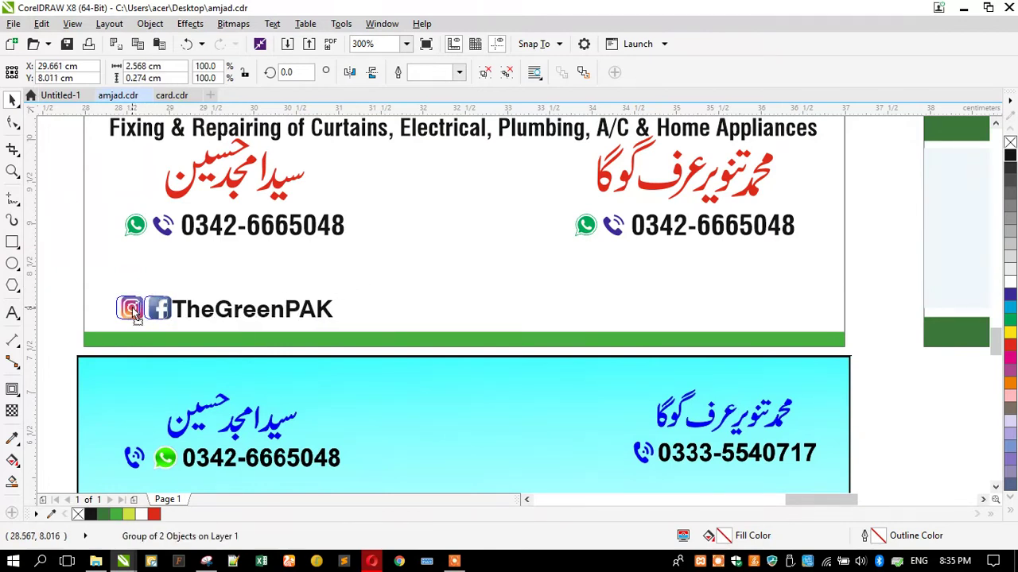
scroll(211, 316, "down", 2)
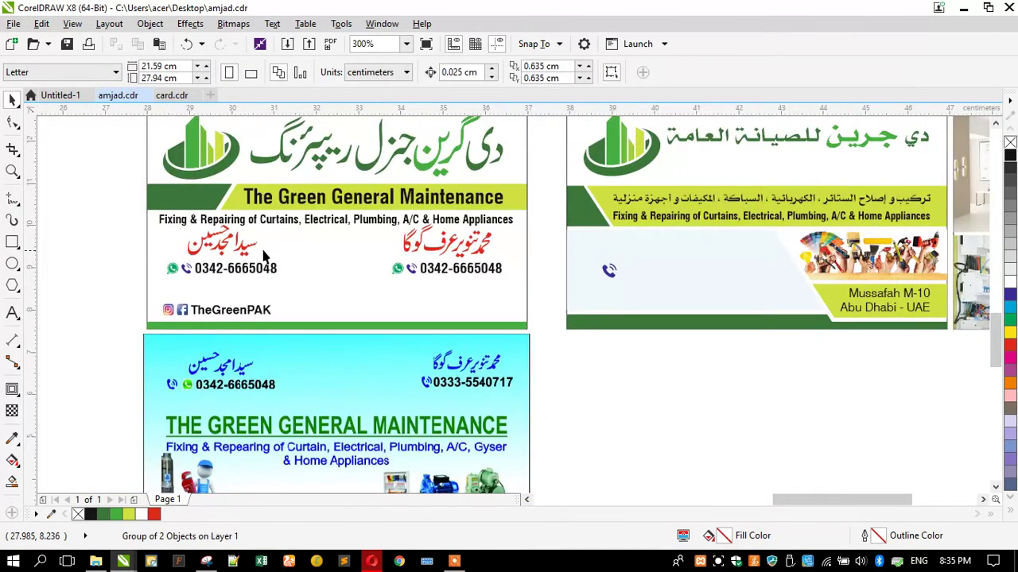
Set the services text to Swis721 BT, break it after 'Electrical,' and centre-align it
left_click(307, 220)
scroll(307, 220, "up", 2)
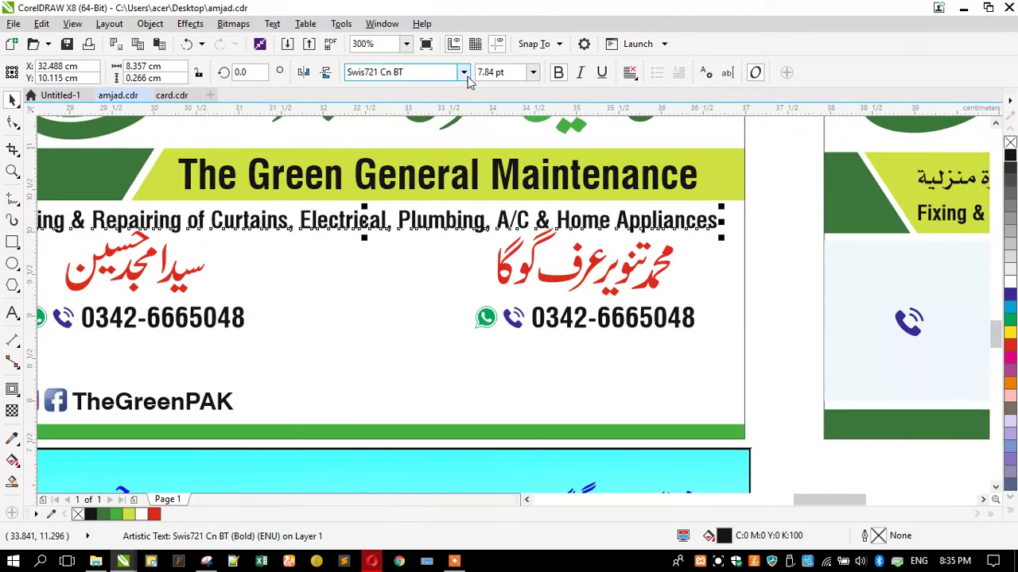
left_click(463, 73)
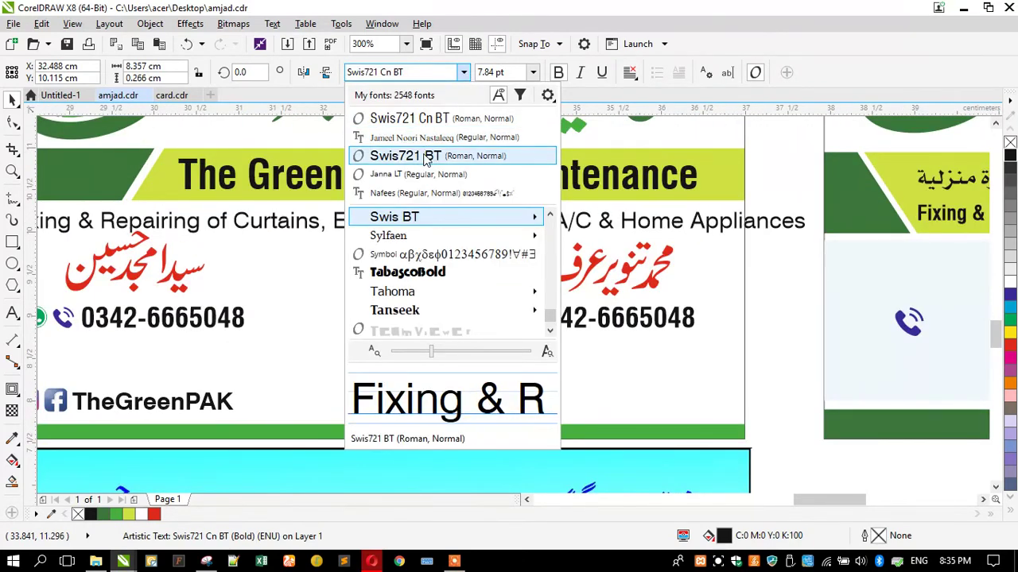
left_click(406, 156)
double_click(427, 221)
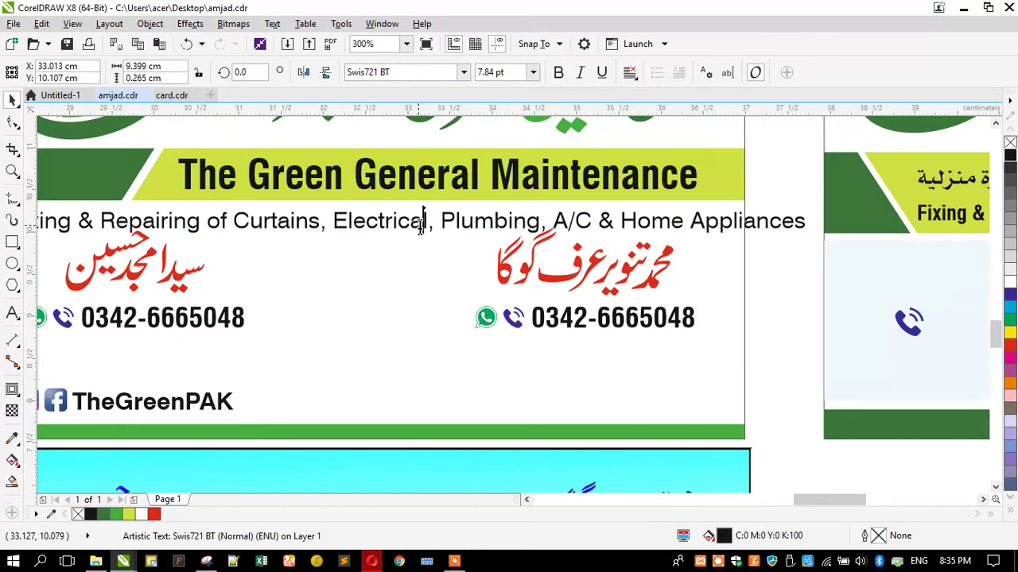
left_click_drag(429, 222, 439, 222)
key("Return")
key("Escape")
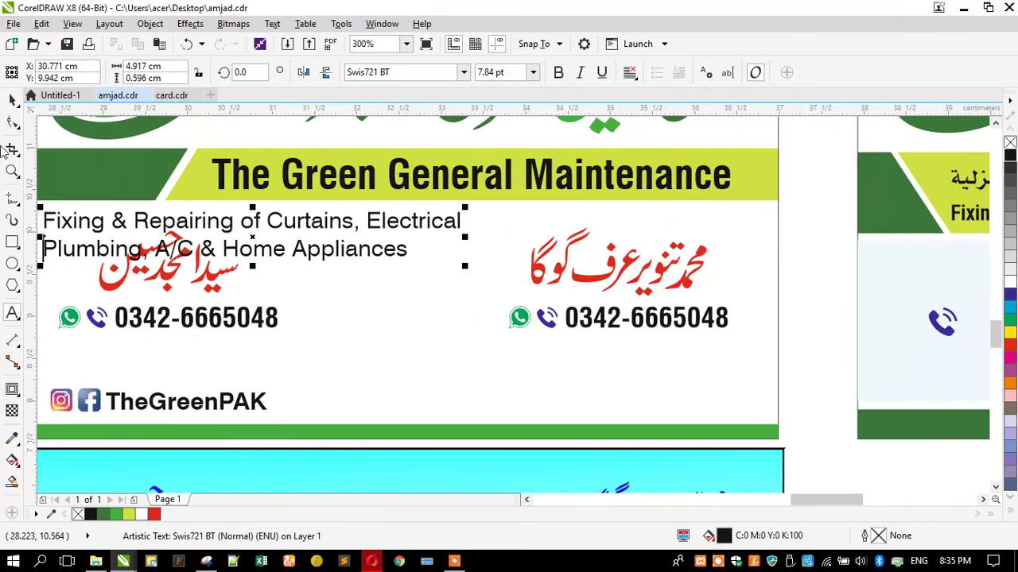
left_click(628, 72)
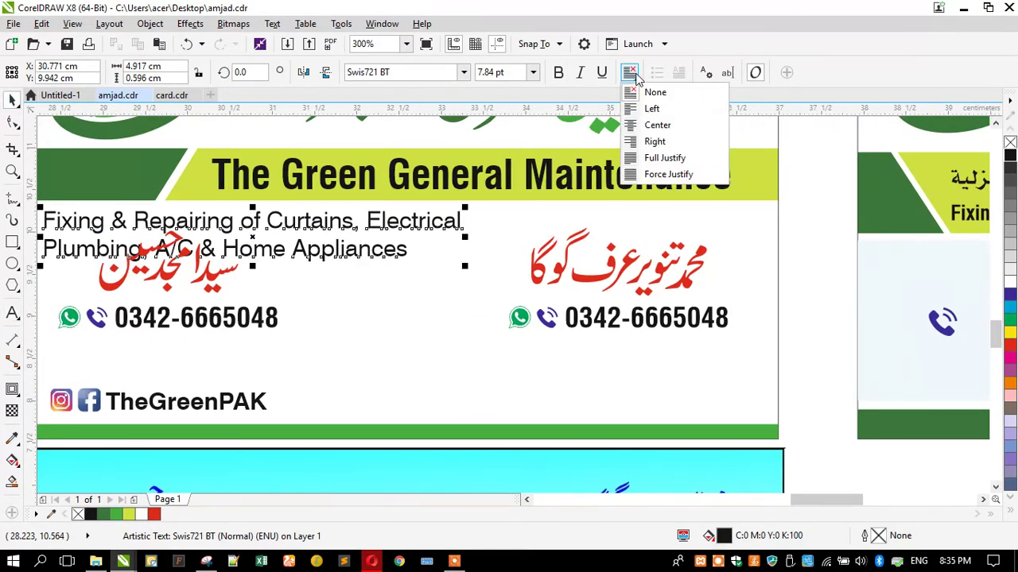
left_click(644, 127)
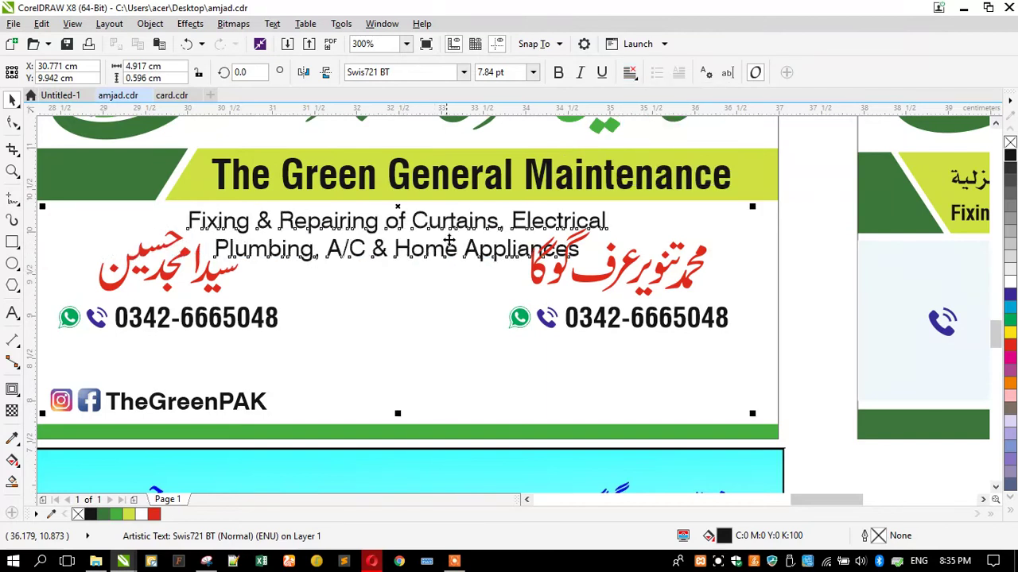
Enlarge the services text, then undo/redo back to the one-line bold condensed version
scroll(236, 252, "down", 3)
key("Escape")
left_click(332, 228)
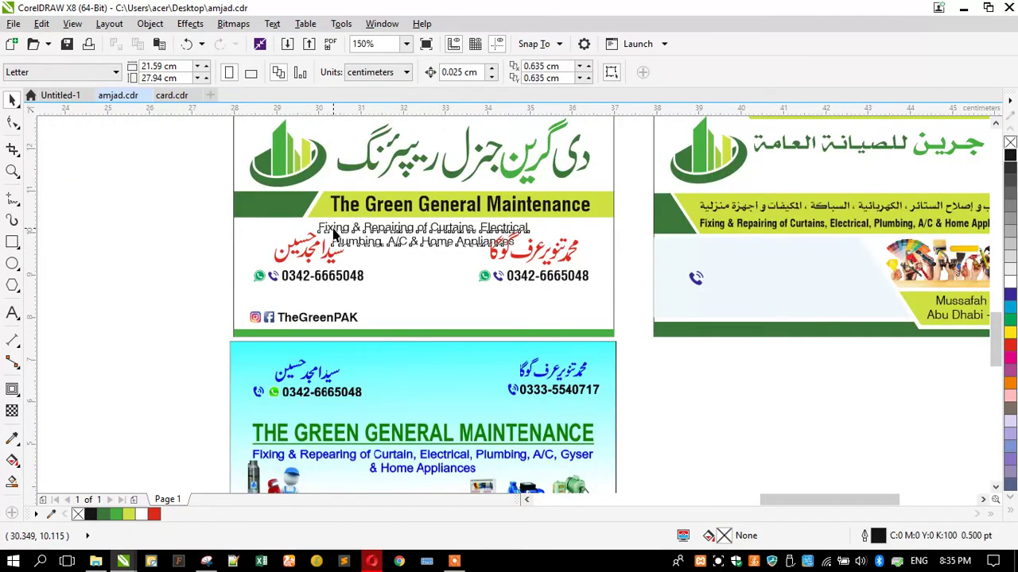
mouse_move(315, 253)
left_mouse_down()
mouse_move(271, 255)
mouse_move(312, 257)
left_mouse_up()
scroll(383, 230, "up", 2)
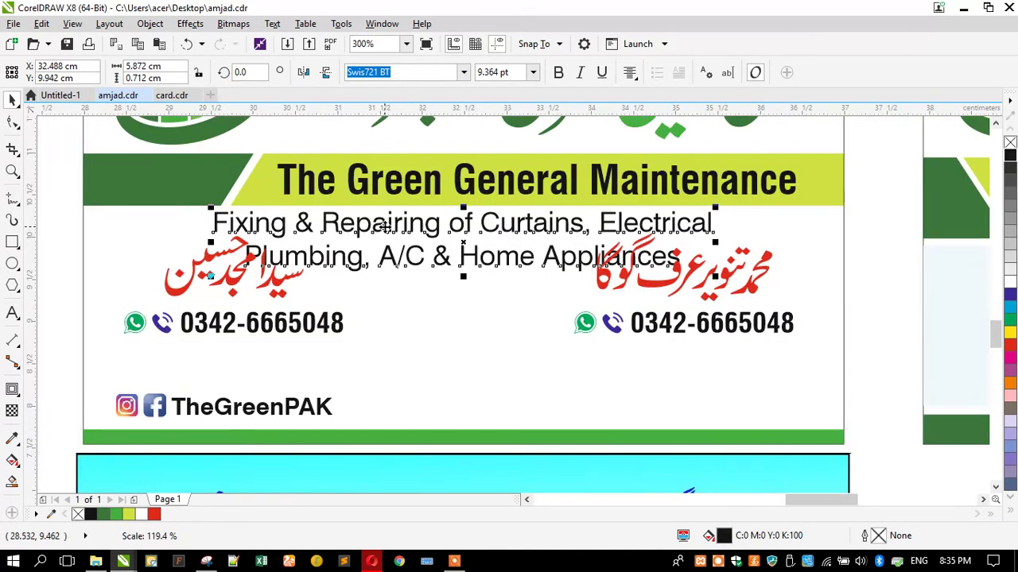
left_click_drag(211, 214, 153, 222)
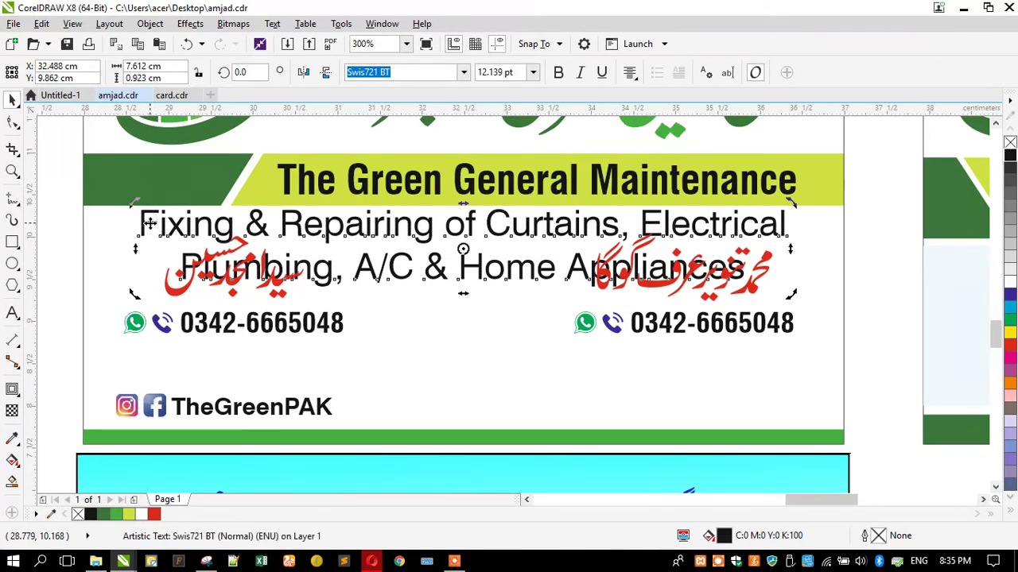
key("ctrl+z")
key("ctrl+z")
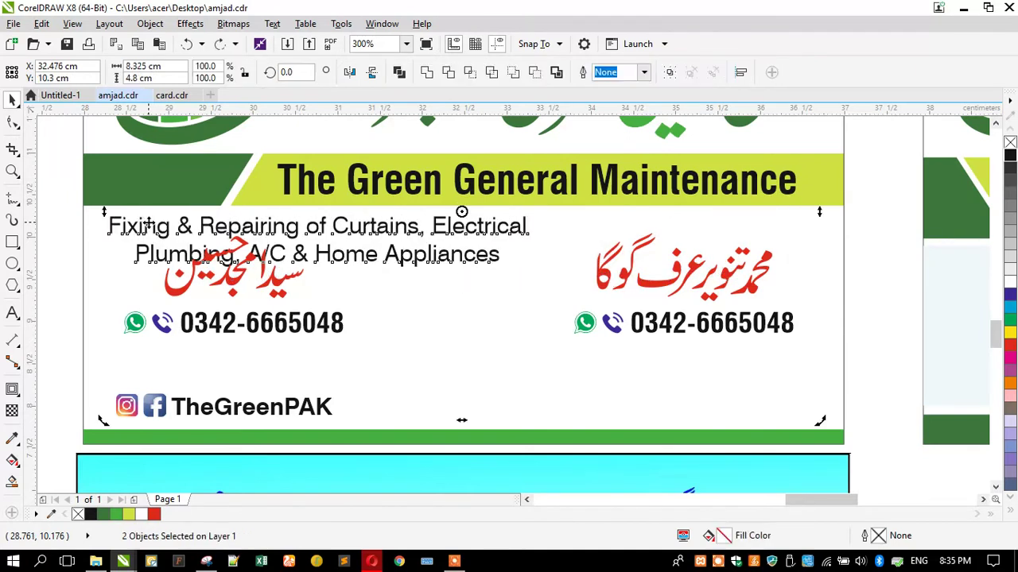
key("ctrl+shift+z")
key("ctrl+shift+z")
key("ctrl+shift+z")
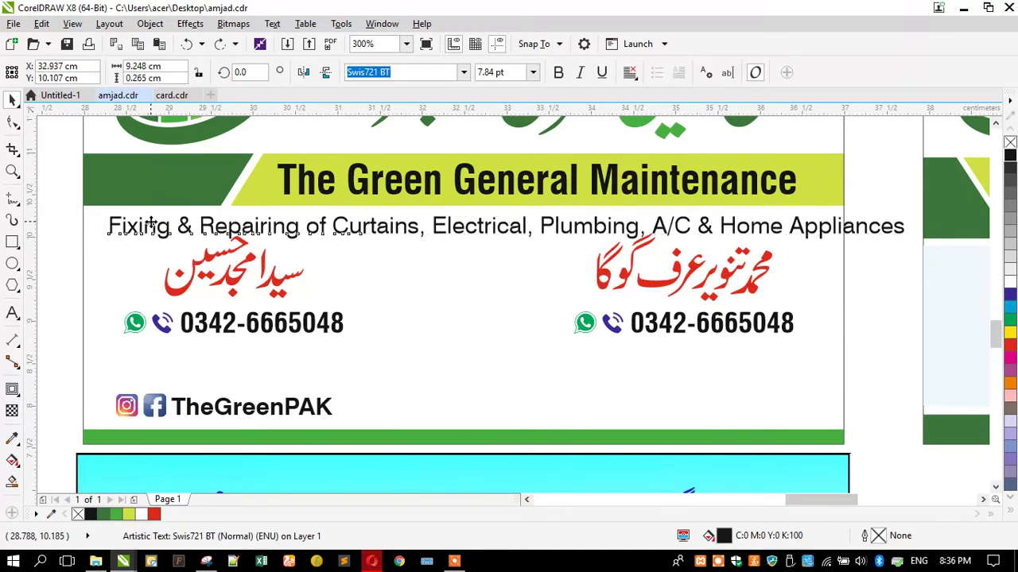
key("ctrl+shift+z")
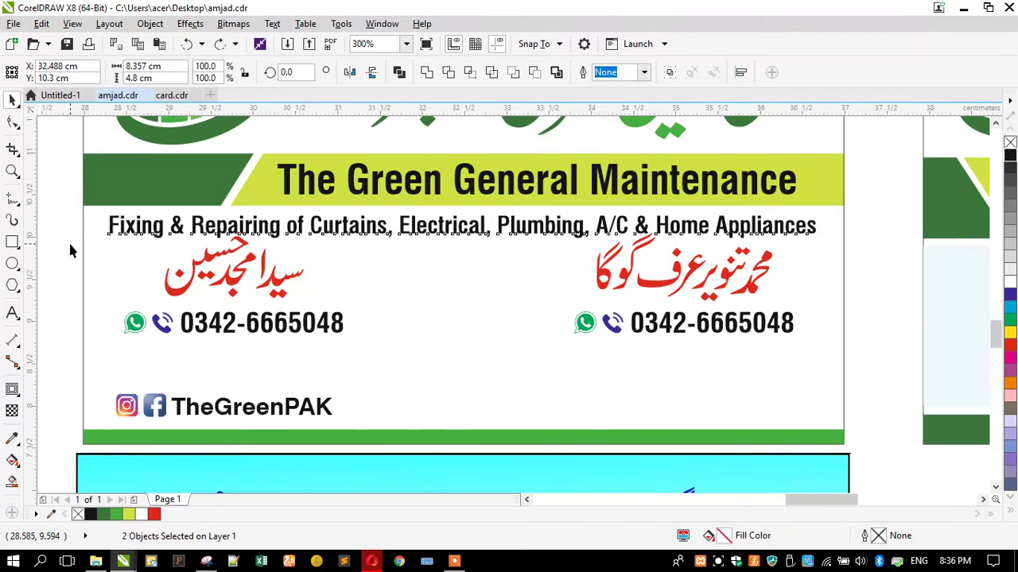
left_click(72, 253)
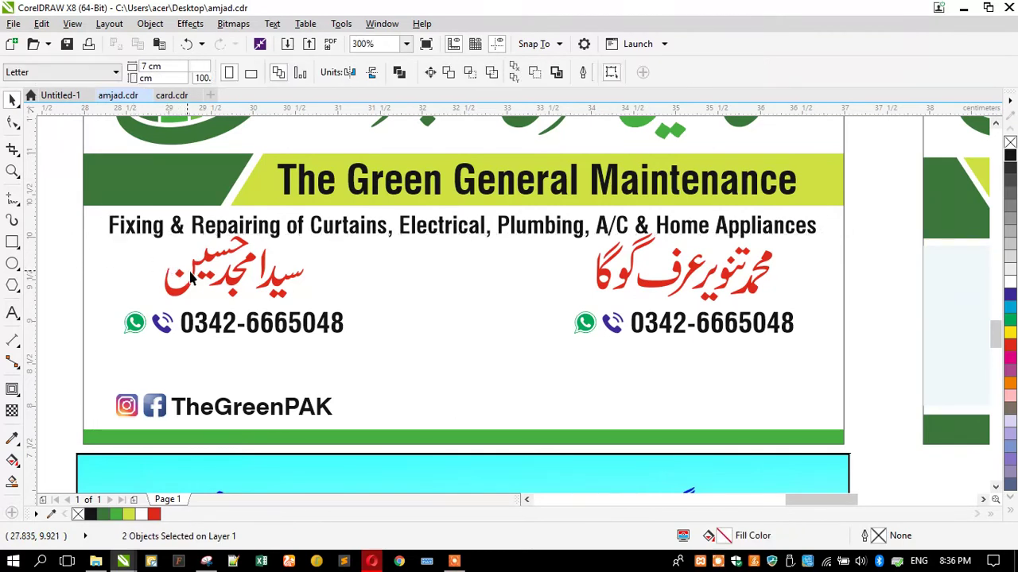
Group the right-hand phone icons and number together
left_click(702, 275)
left_click(675, 325)
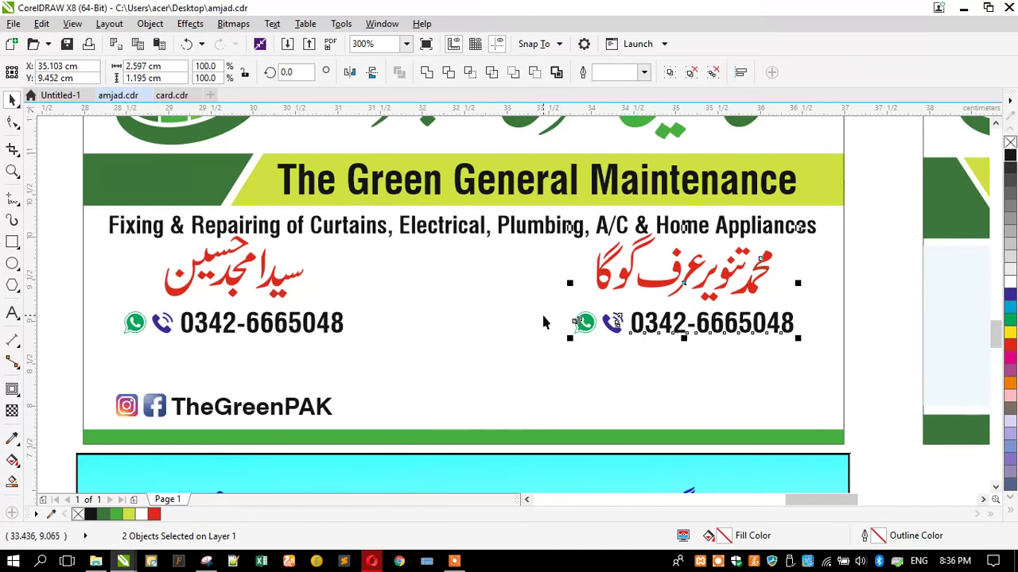
key("ctrl+g")
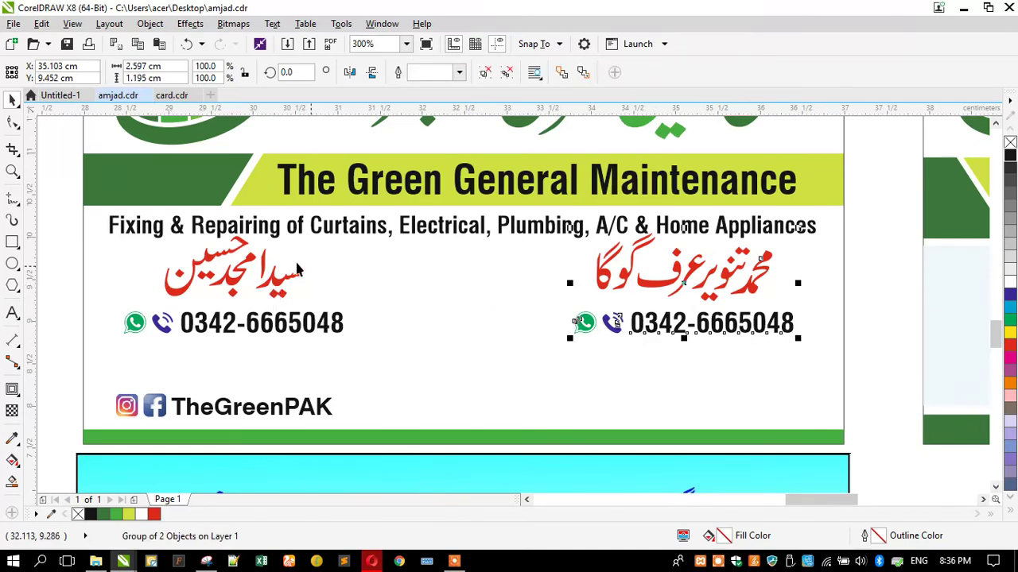
scroll(296, 270, "down", 2)
scroll(522, 294, "up", 2)
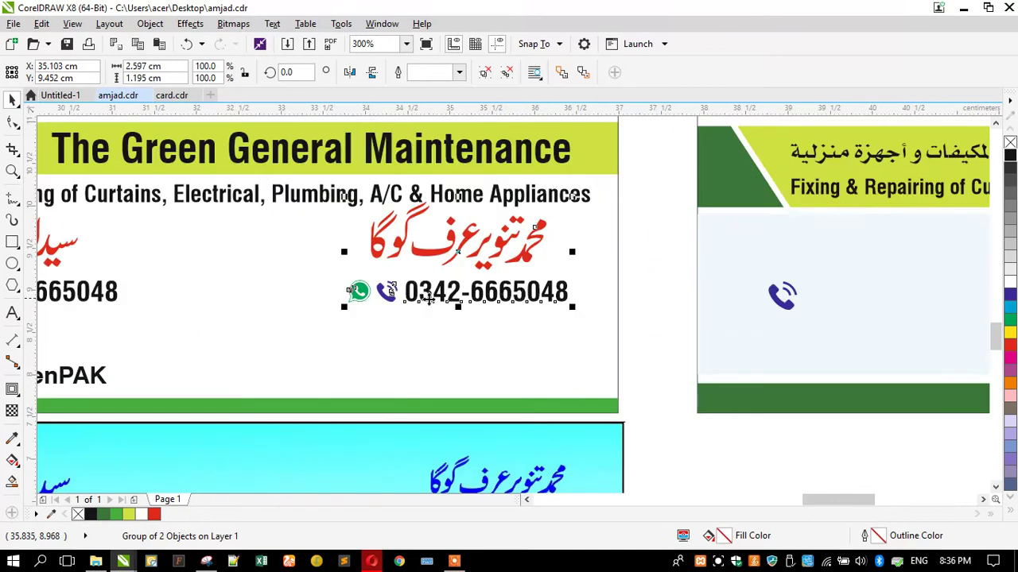
scroll(605, 295, "down", 2)
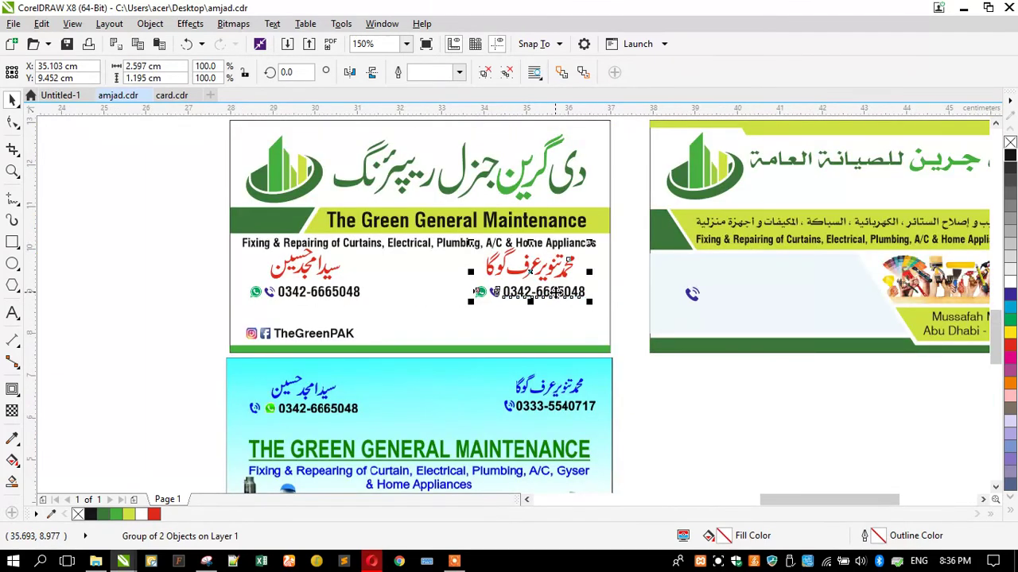
Replace the digits of the right-hand phone number with the new number
left_click(555, 293, "ctrl")
left_click(530, 294, "ctrl")
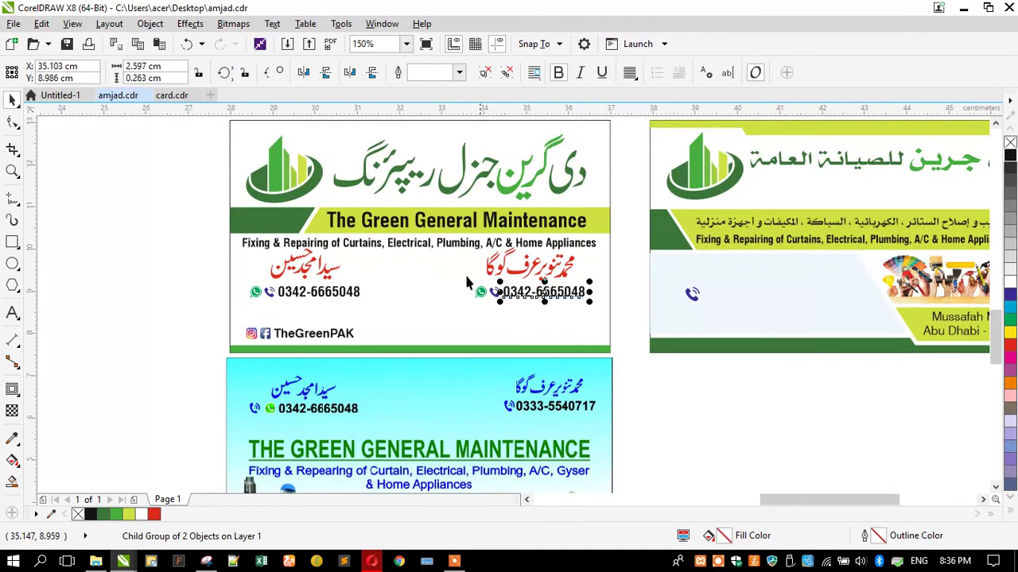
scroll(433, 268, "down", 2)
scroll(469, 276, "up", 2)
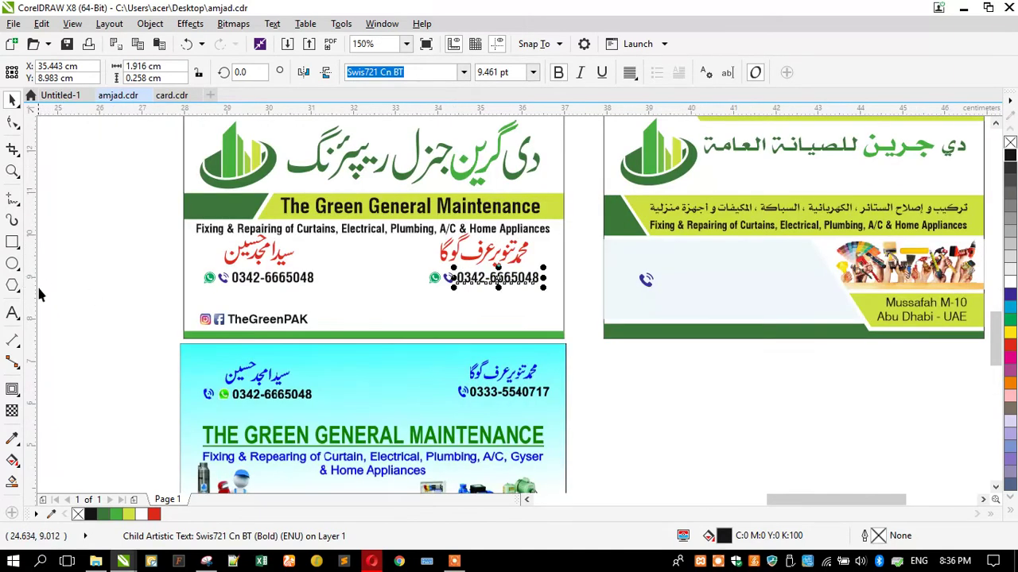
left_click(13, 315)
key("BackSpace")
key("BackSpace")
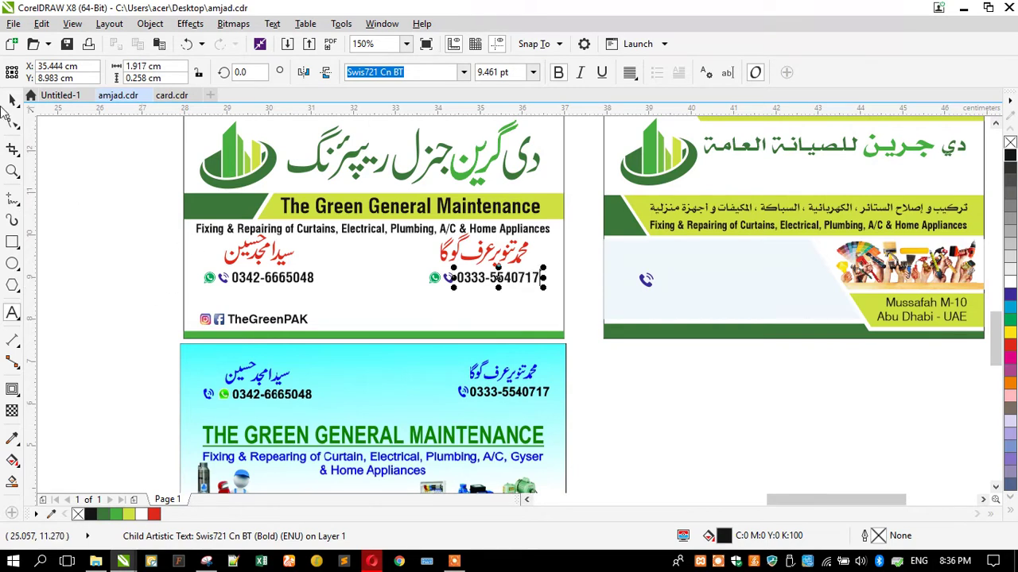
key("Escape")
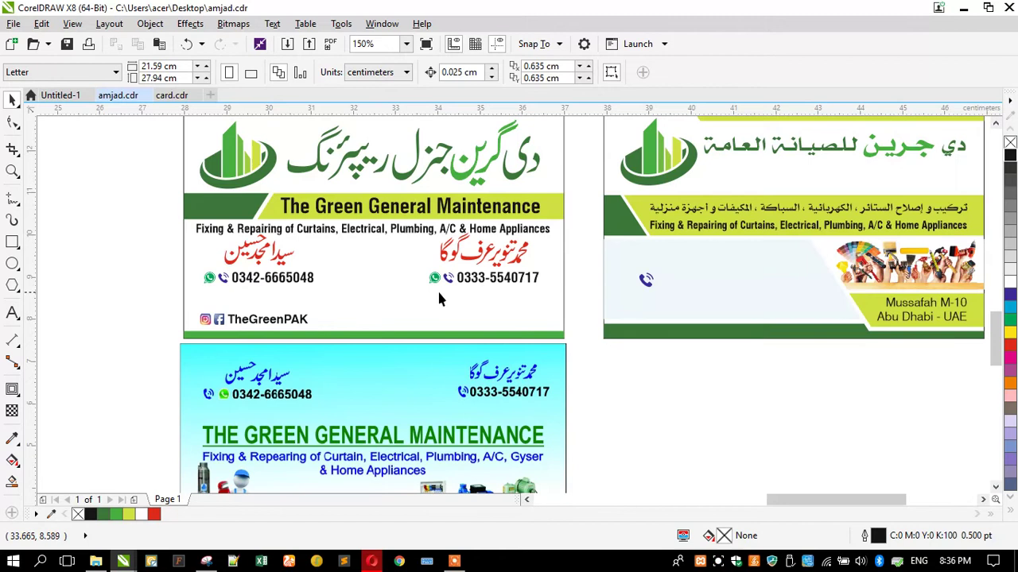
Raise the right name-phone pair and stack the left name and number beneath it as a group
scroll(449, 250, "up", 2)
left_click(477, 278)
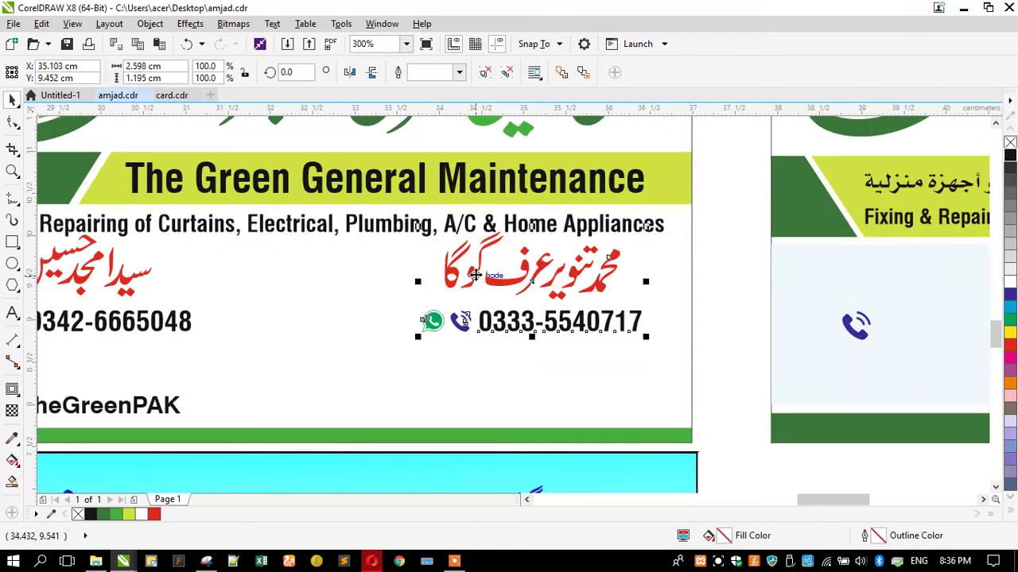
left_click_drag(477, 278, 492, 259)
left_click(135, 291)
left_click(126, 293)
left_click(128, 326, "shift")
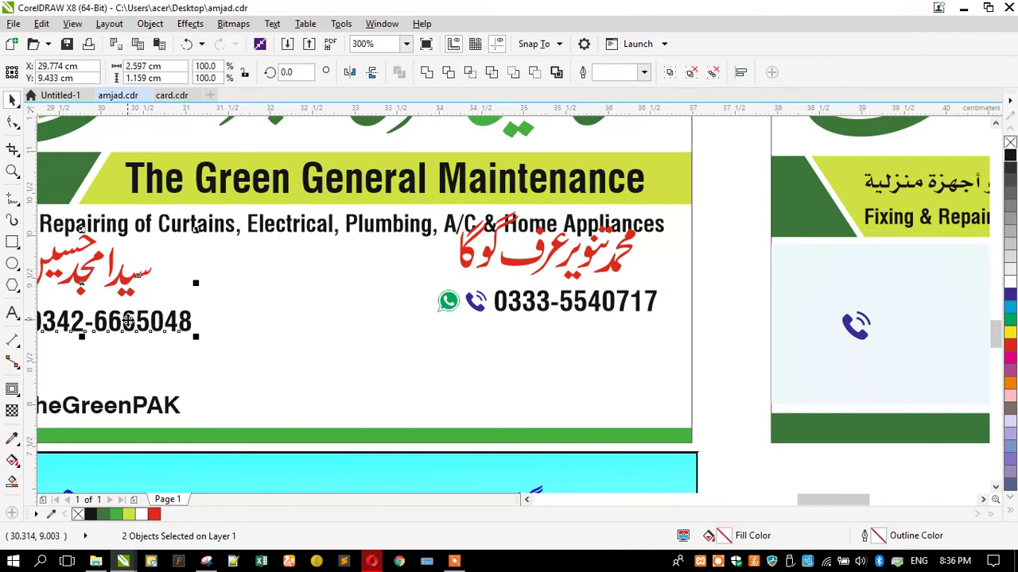
left_click_drag(147, 280, 595, 376)
key("ctrl+g")
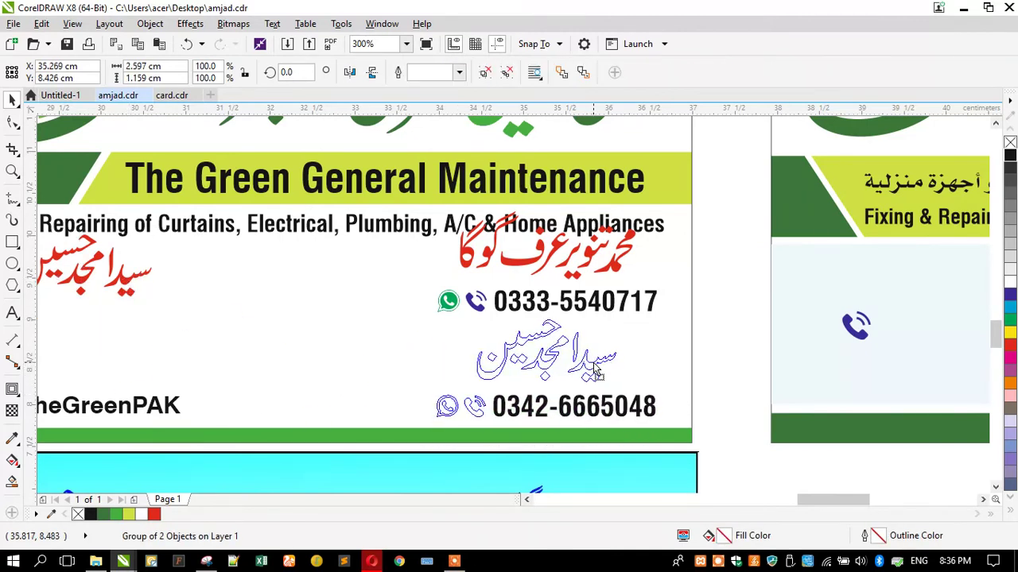
Rescale both name-and-phone stacks slightly and move the services line off the card to the left
left_click(515, 305, "shift")
left_click_drag(432, 425, 442, 414)
left_click_drag(446, 218, 437, 213)
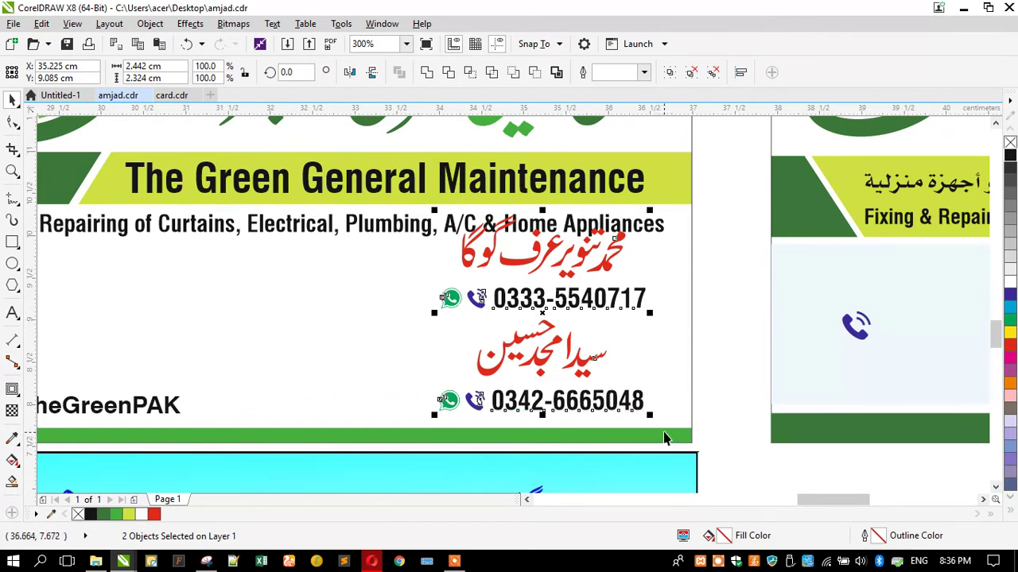
left_click_drag(650, 417, 659, 422)
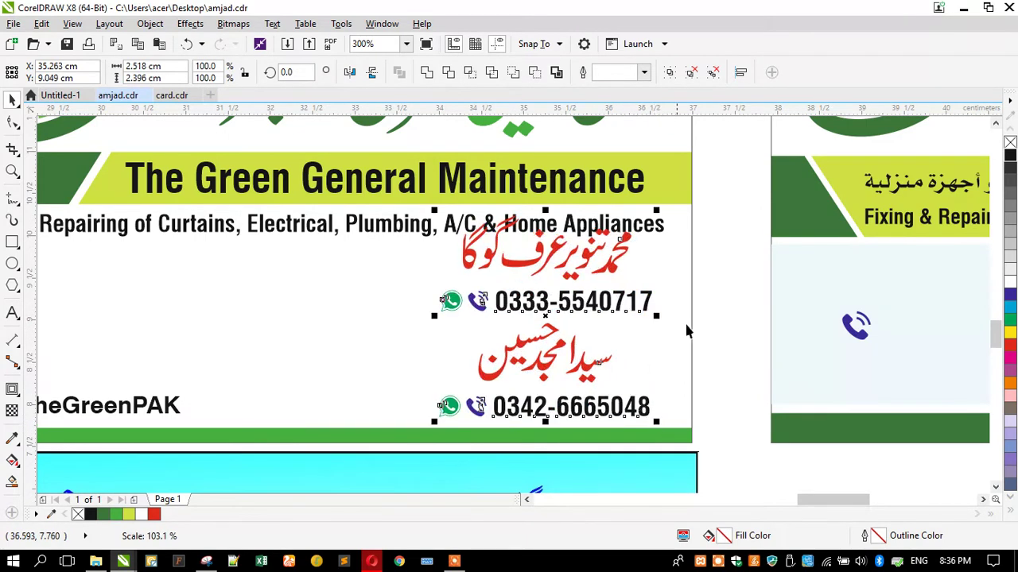
scroll(686, 329, "down", 2)
left_click_drag(395, 263, 177, 281)
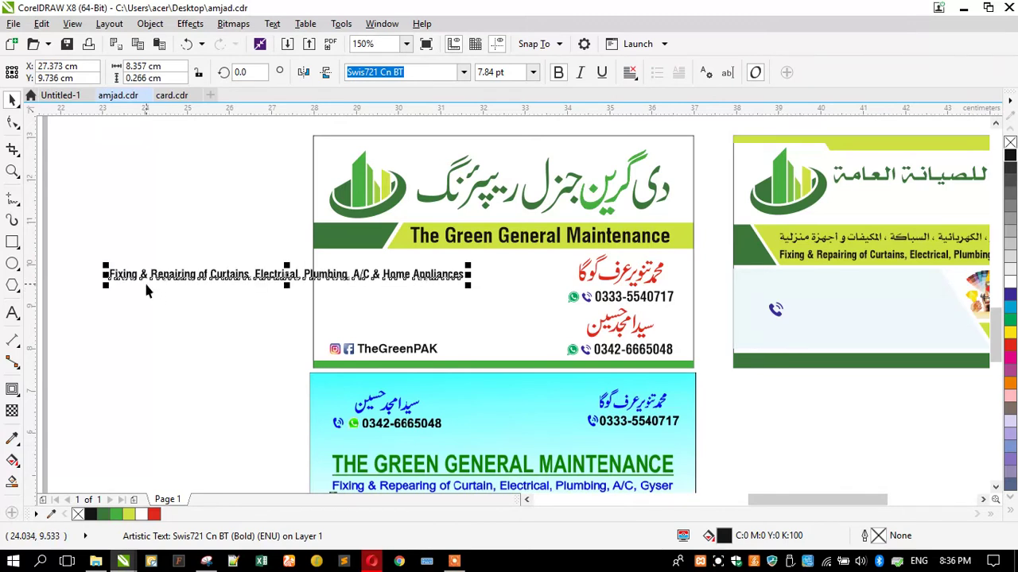
Break the services text onto a second line after 'Electrical,'
scroll(146, 290, "up", 2)
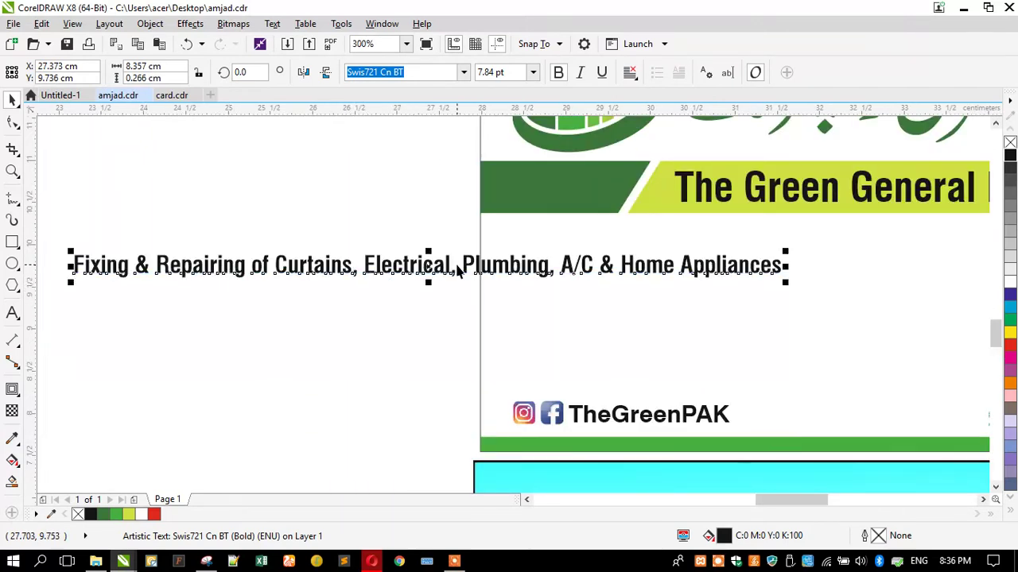
double_click(459, 268)
left_click_drag(450, 266, 463, 266)
key("Return")
key("ctrl+space")
Place the two-line services text in the card's left white area and enlarge it slightly
left_click(87, 186)
left_click(141, 258)
scroll(140, 258, "down", 2)
left_click_drag(141, 258, 395, 260)
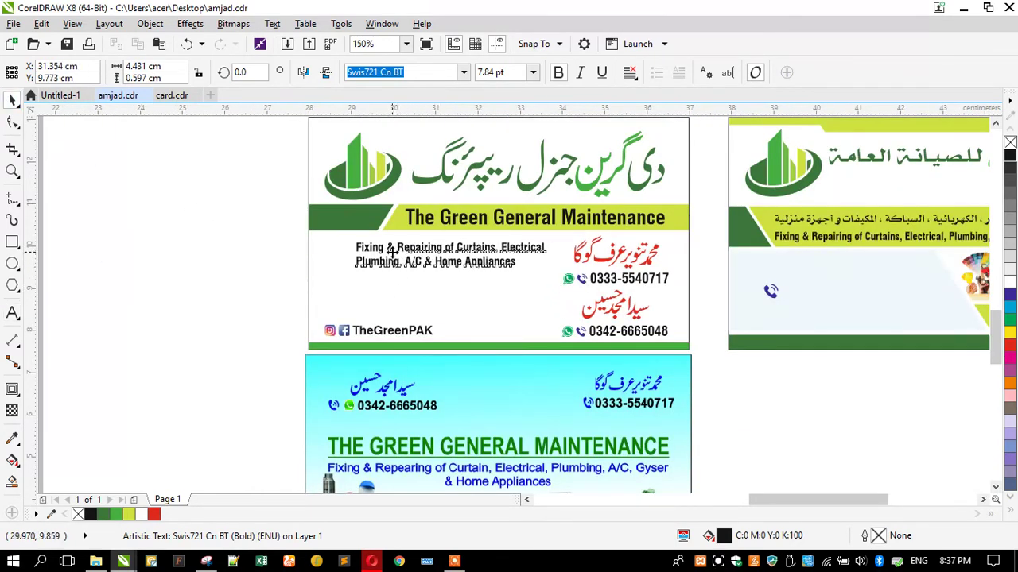
left_click_drag(347, 283, 322, 289)
left_click(184, 269)
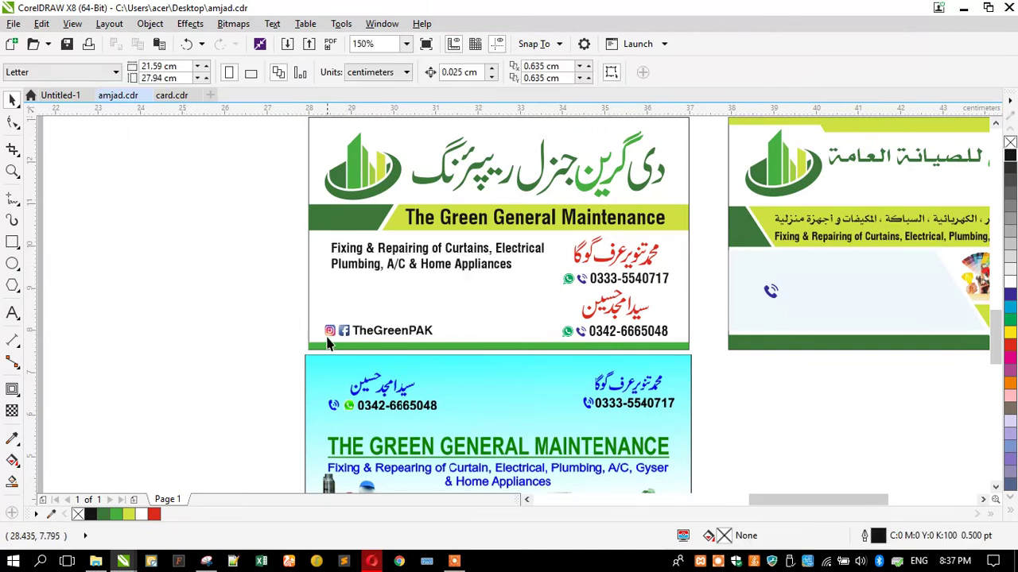
Undo a stray move of the TheGreenPAK line and zoom to fit the card
left_click_drag(340, 334, 344, 217)
key("ctrl+z")
left_click(210, 252)
left_click(311, 302)
key("shift+F2")
Shrink both red name-and-phone groups slightly and move them off the card to the left
left_click(164, 329)
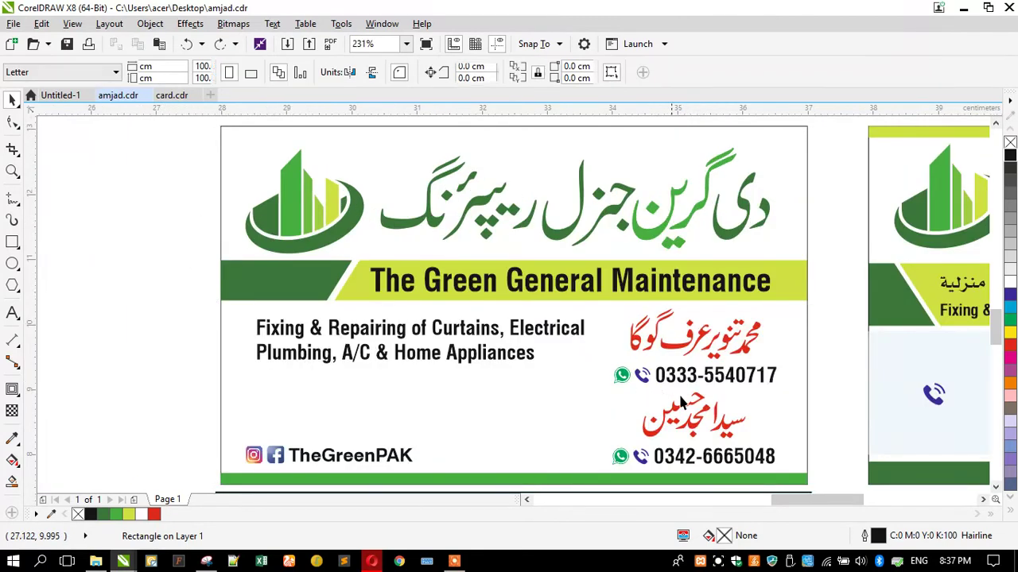
left_click(689, 410)
left_click(677, 385, "shift")
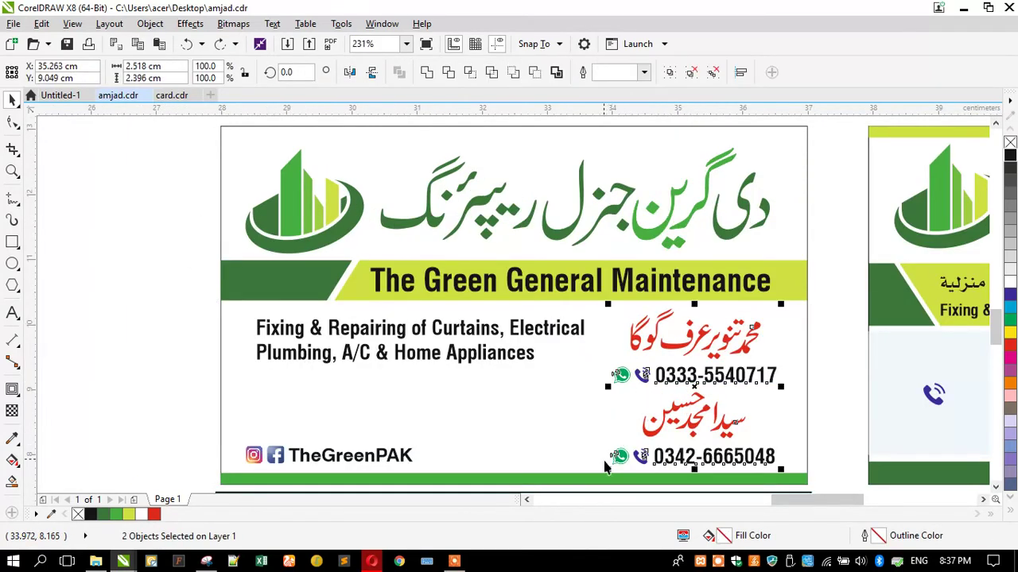
left_click(610, 483)
left_click(619, 394)
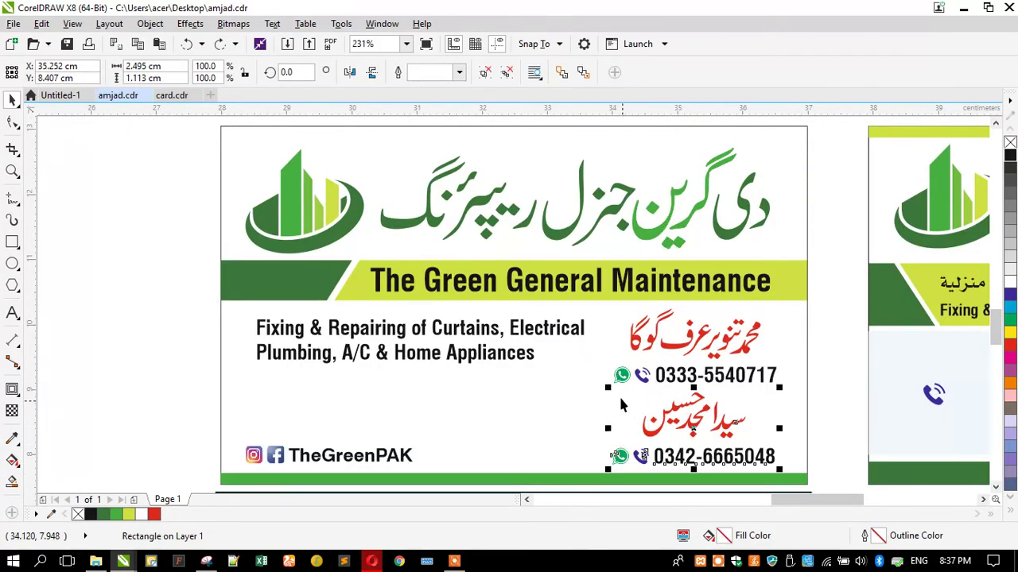
left_click(612, 455, "shift")
left_click_drag(609, 461, 600, 471)
scroll(575, 318, "down", 3)
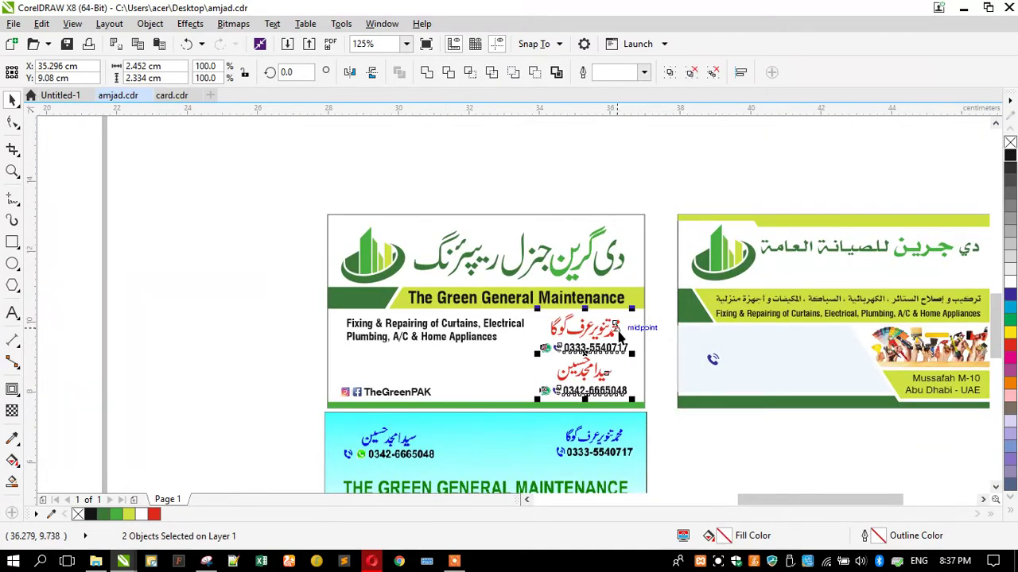
left_click_drag(616, 330, 258, 330)
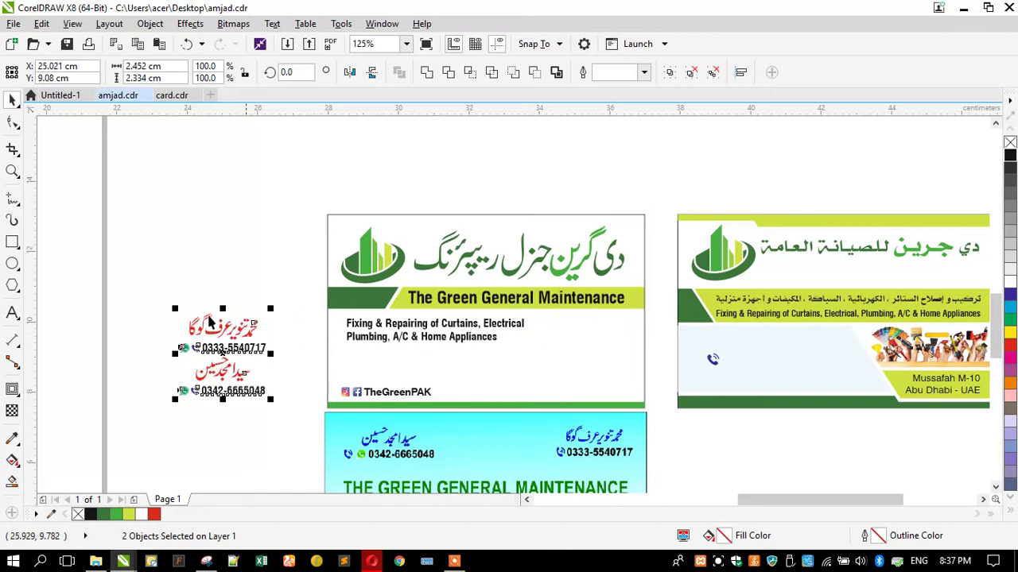
scroll(181, 338, "up", 4)
Ungroup the top name block and its 0333 phone line, then delete the WhatsApp icon
left_click(204, 372, "ctrl")
left_click(204, 372, "ctrl")
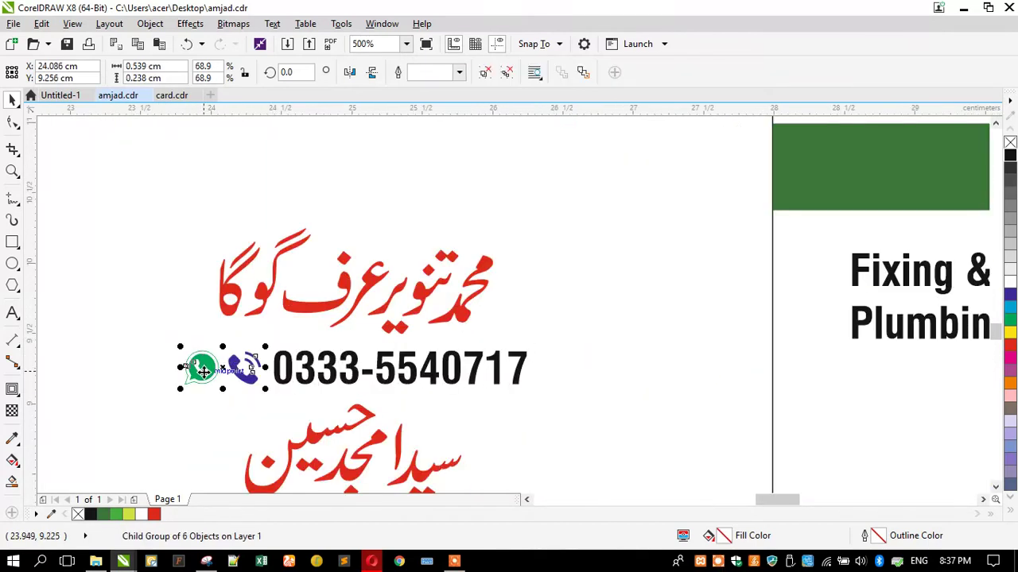
left_click(201, 368, "ctrl")
left_click(201, 367)
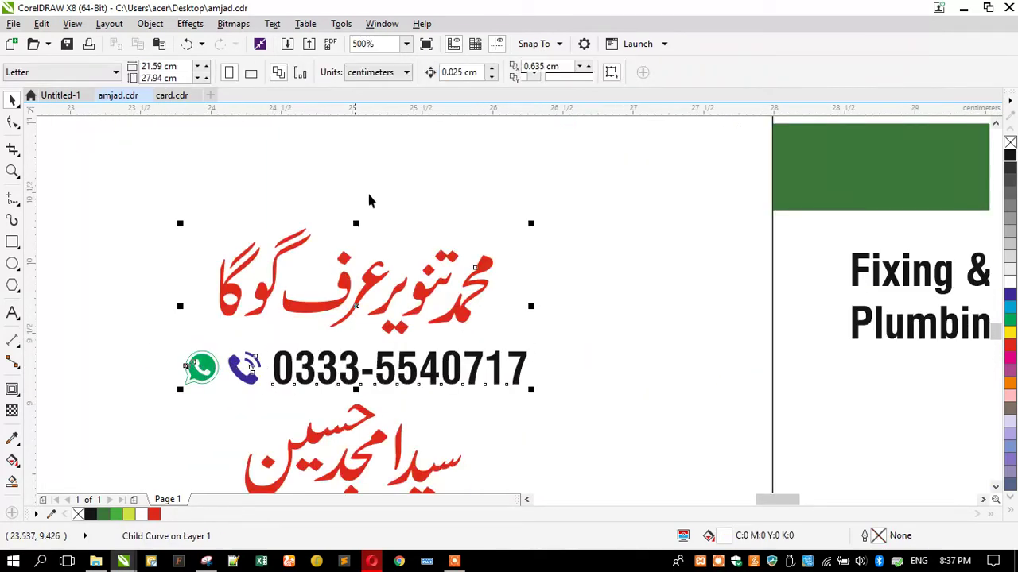
left_click(484, 76)
left_click(201, 380)
left_click(487, 74)
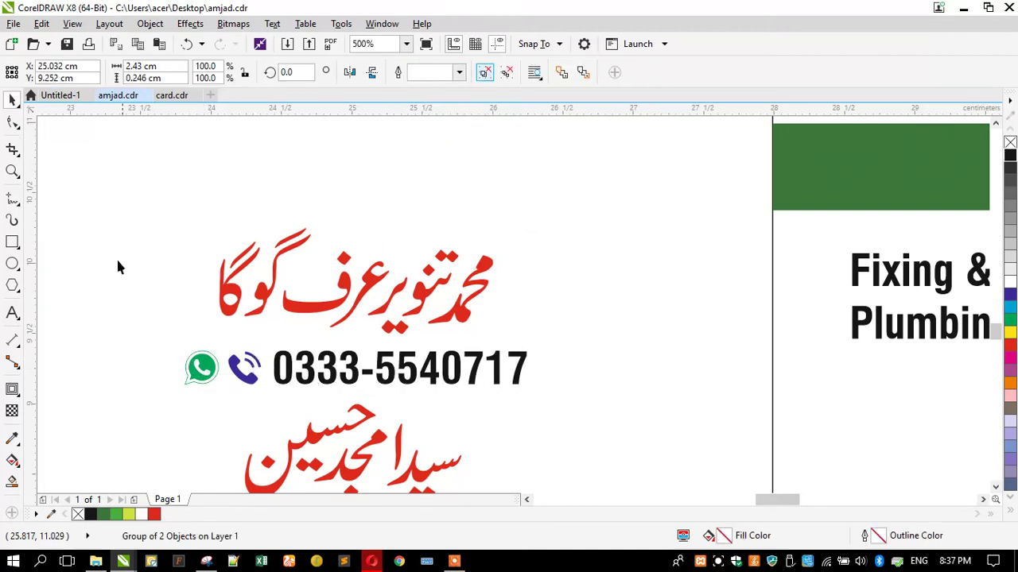
left_click(164, 342)
left_click(211, 380)
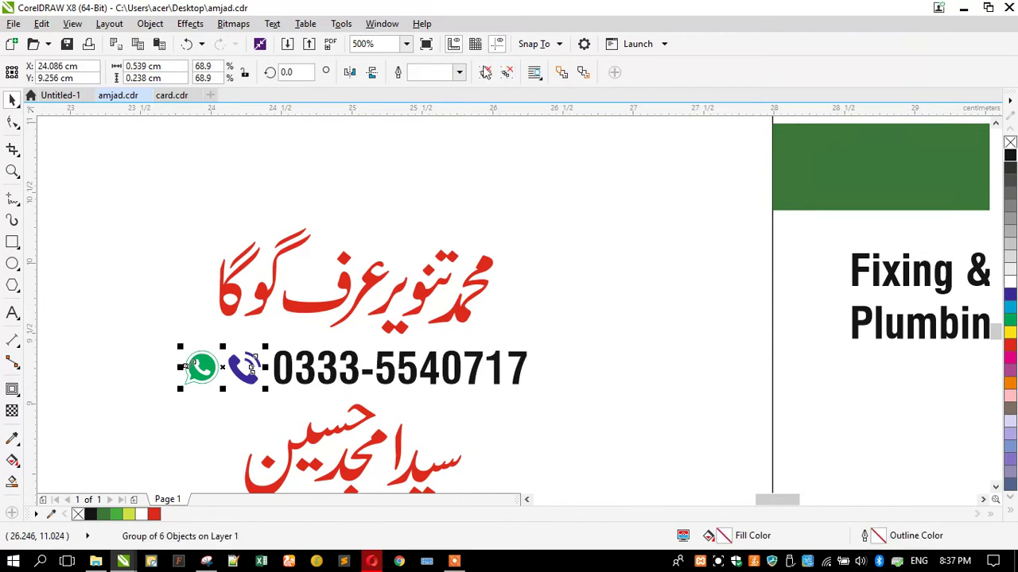
left_click_drag(153, 323, 230, 402)
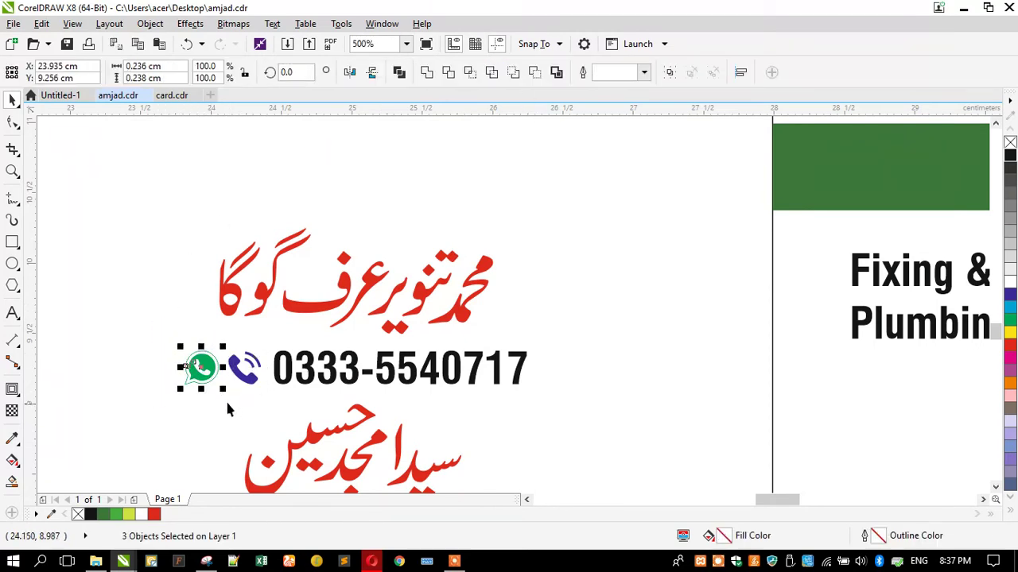
key("Delete")
Nudge the 0333 number left and move both names with phones onto the card's right side
left_click_drag(231, 336, 268, 405)
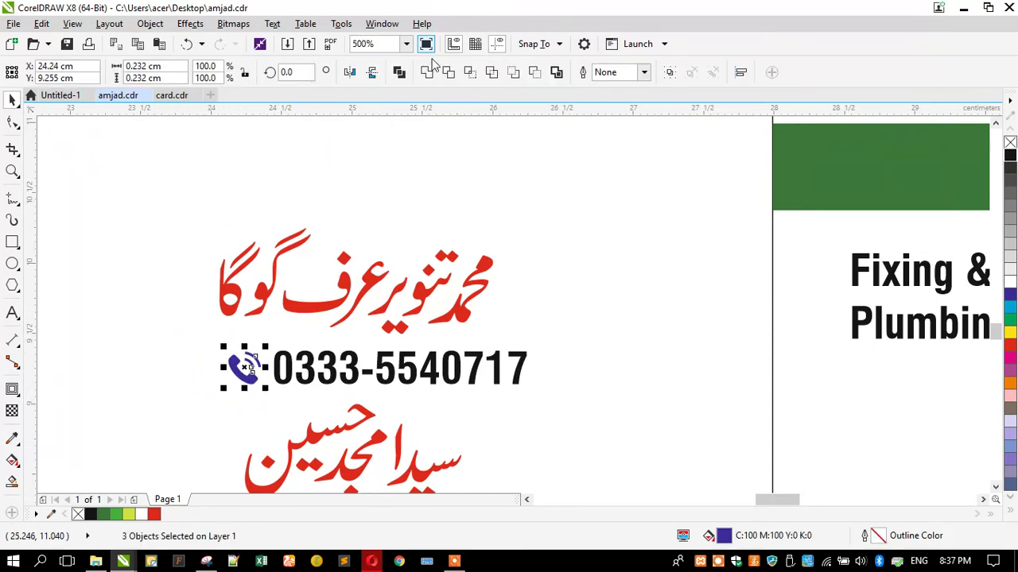
scroll(212, 244, "down", 2)
left_click(188, 276)
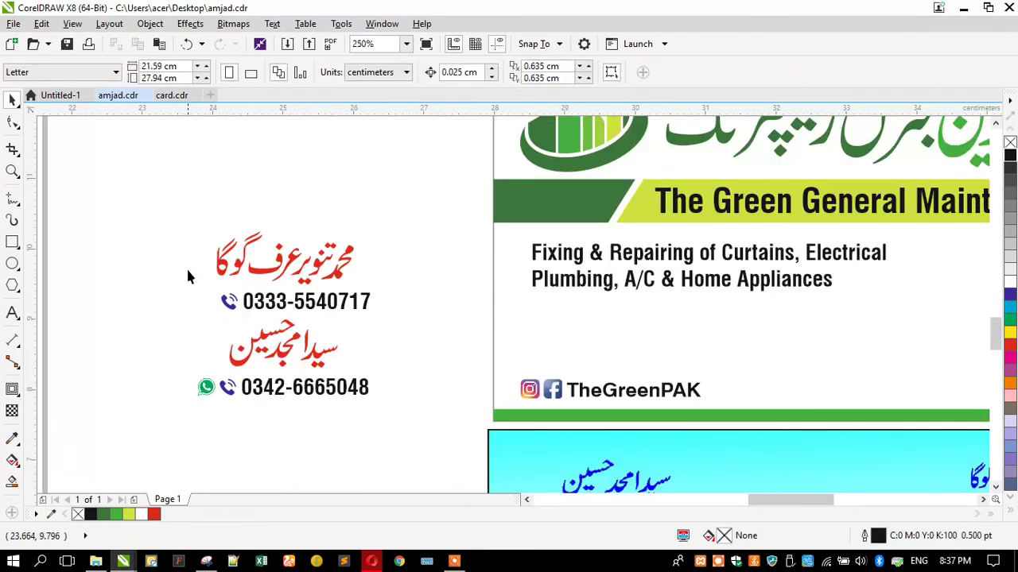
left_click_drag(404, 326, 405, 326)
key("Left")
key("Left")
key("Left")
key("Left")
key("Left")
key("Left")
left_click_drag(135, 189, 374, 383)
scroll(136, 284, "down", 3)
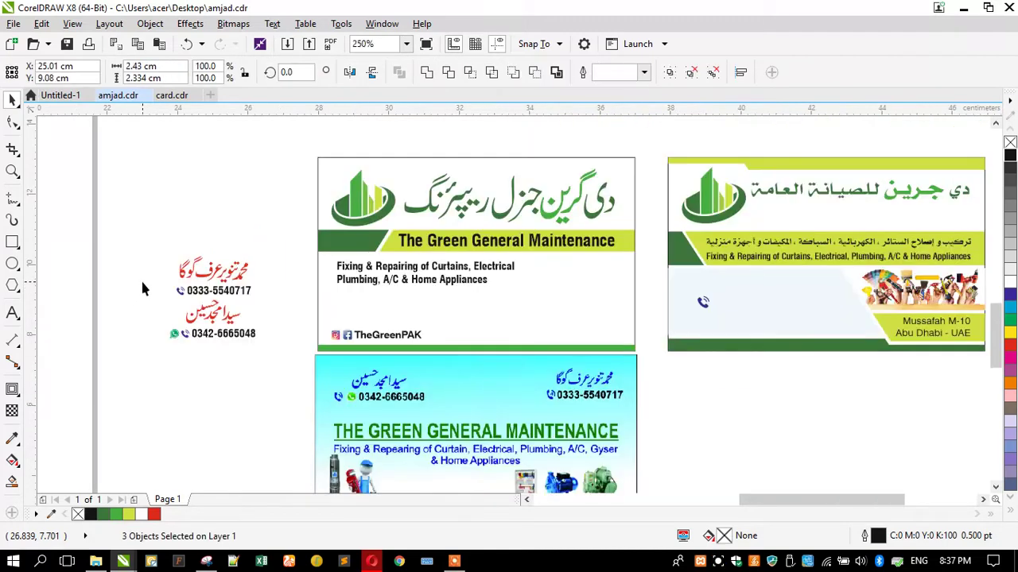
left_click_drag(193, 296, 551, 320)
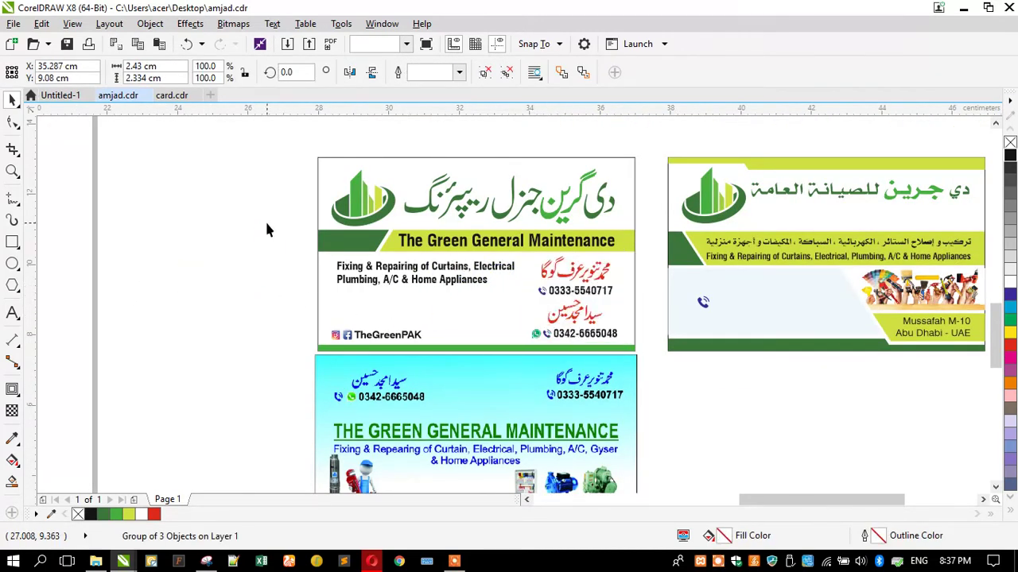
Drop the names block onto the green card and zoom in on the two left cards
left_click(264, 219)
scroll(265, 220, "down", 2)
key("z")
left_click_drag(279, 180, 638, 383)
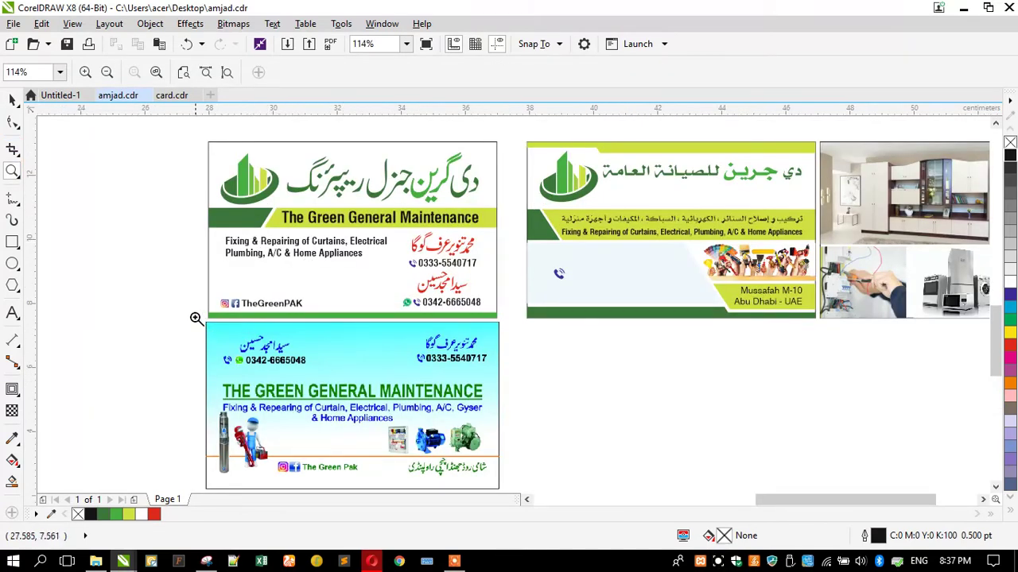
left_click_drag(324, 350, 532, 481)
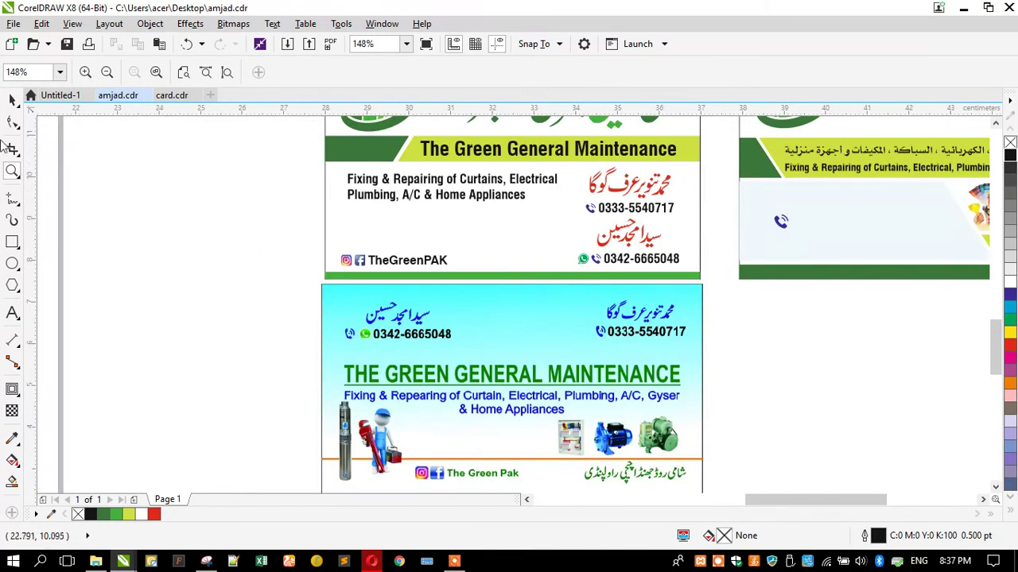
Scale the Urdu heading on the green card down to 97%
left_click(12, 99)
scroll(334, 310, "down", 3)
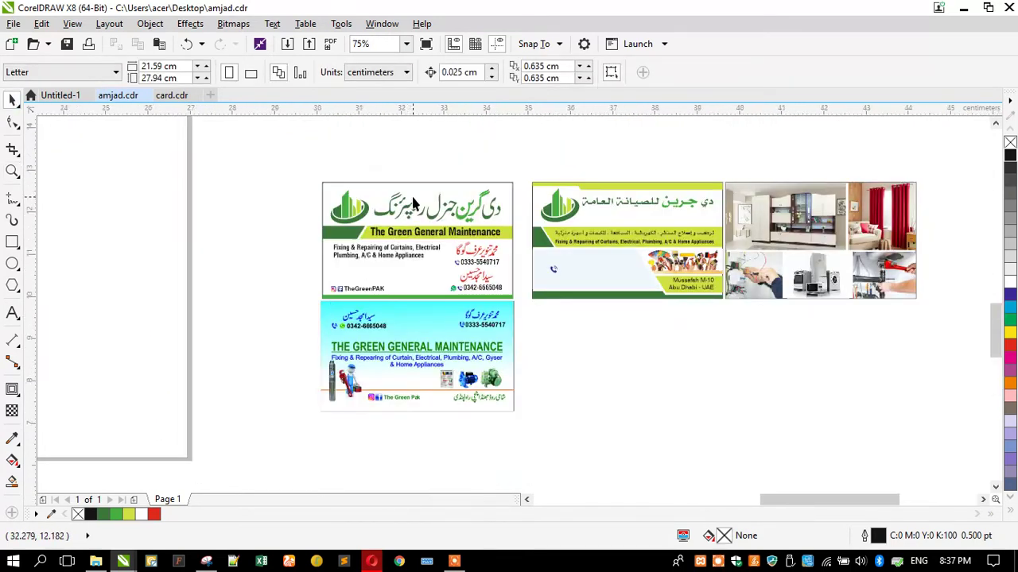
scroll(412, 203, "up", 1)
scroll(413, 179, "down", 1)
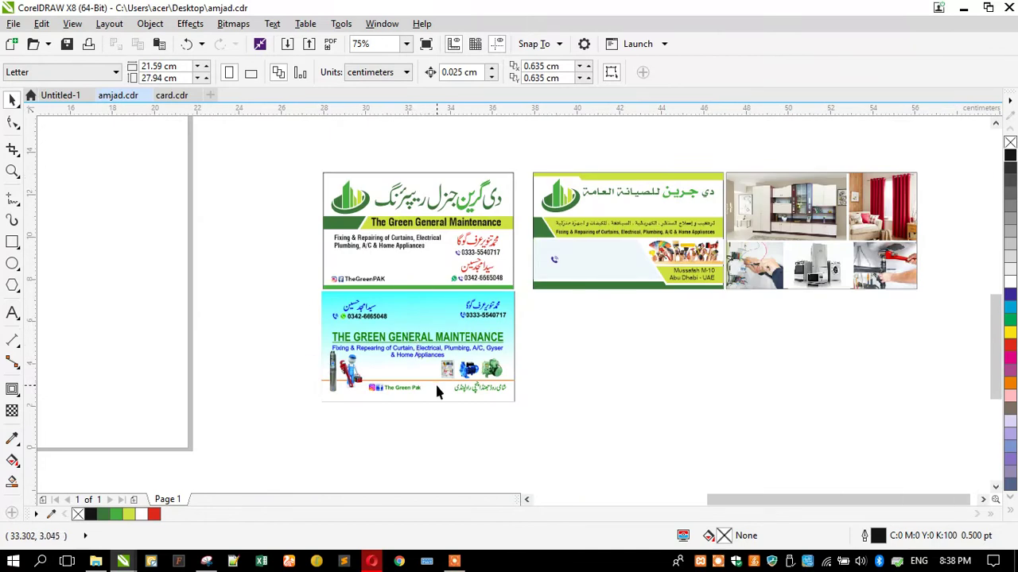
scroll(436, 390, "up", 2)
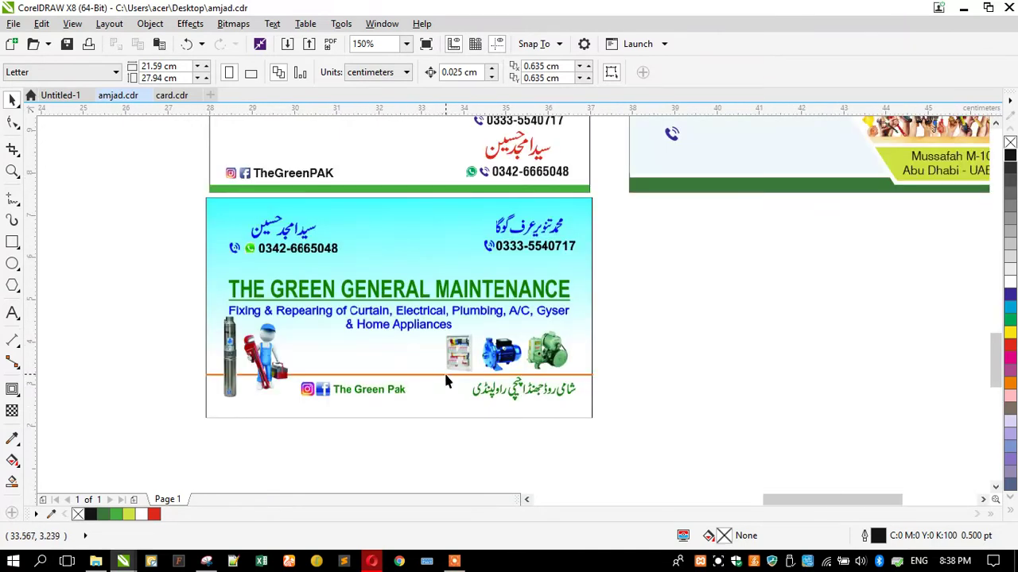
scroll(445, 381, "down", 2)
scroll(427, 310, "up", 1)
scroll(430, 314, "down", 1)
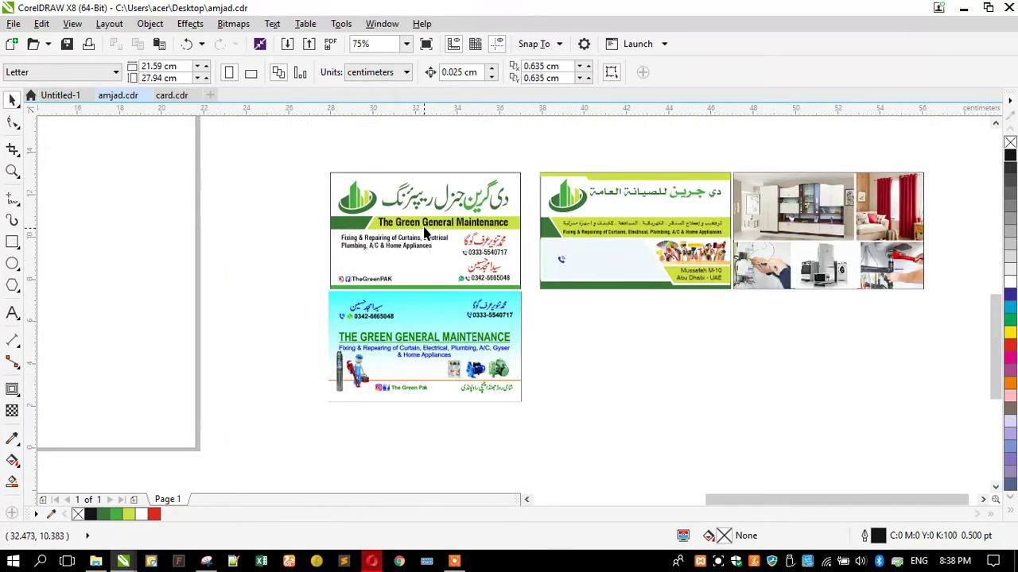
scroll(423, 230, "up", 2)
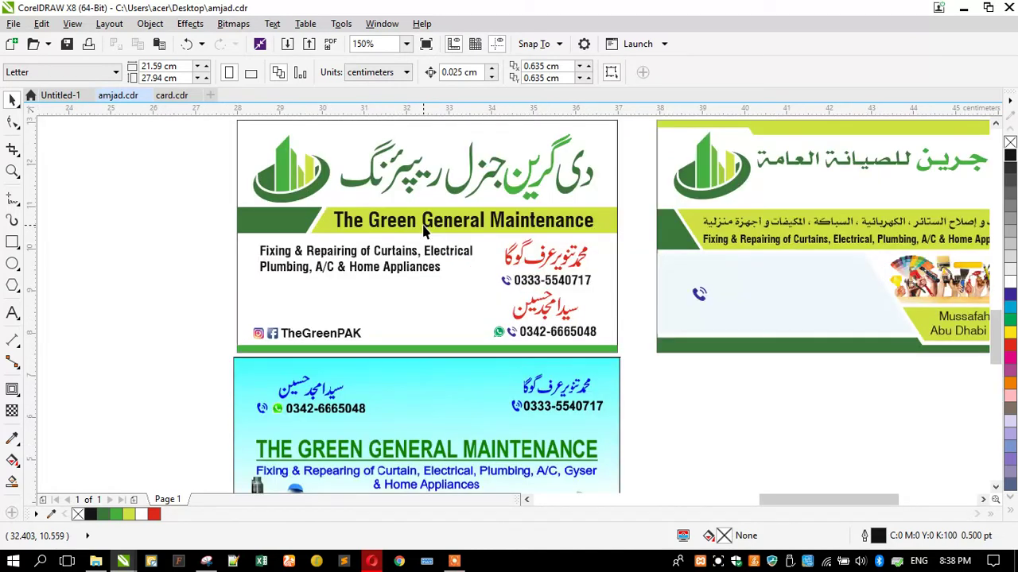
left_click(400, 177)
left_click_drag(333, 202, 364, 185)
Undo the stray heading move, then set The Green General Maintenance to Swis721 BT at about 11 pt
key("ctrl+z")
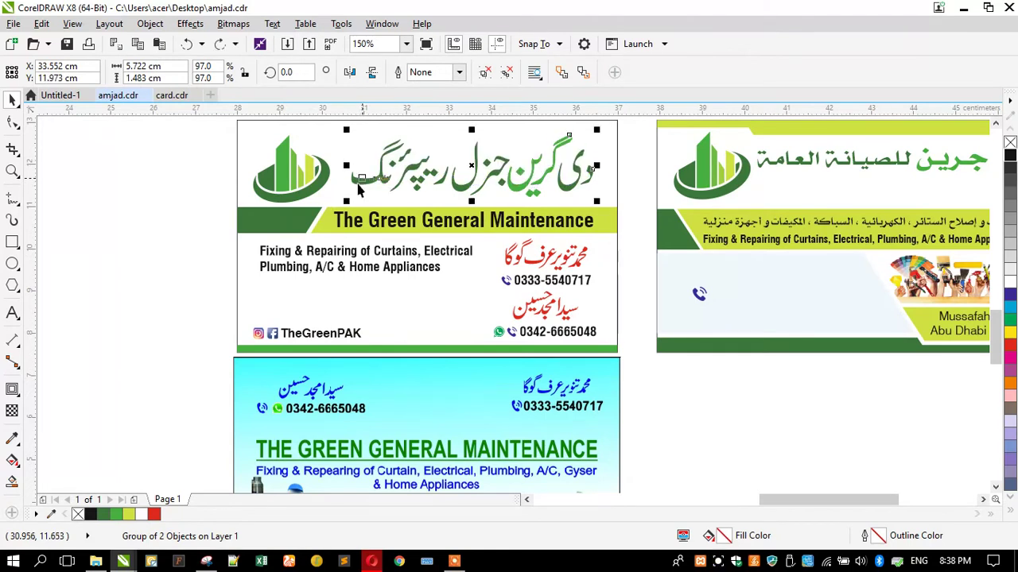
left_click(359, 228)
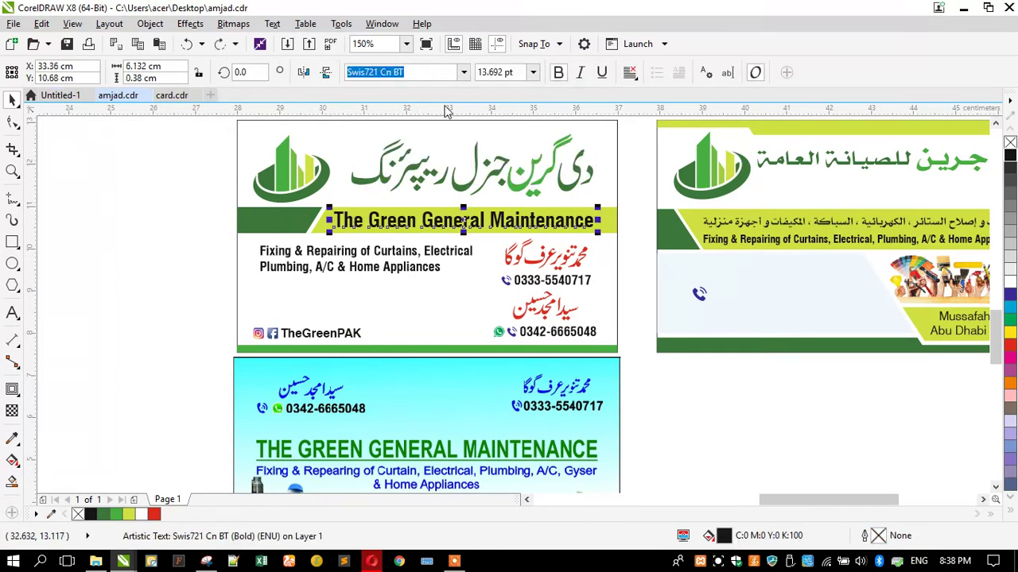
left_click(465, 73)
left_click(405, 119)
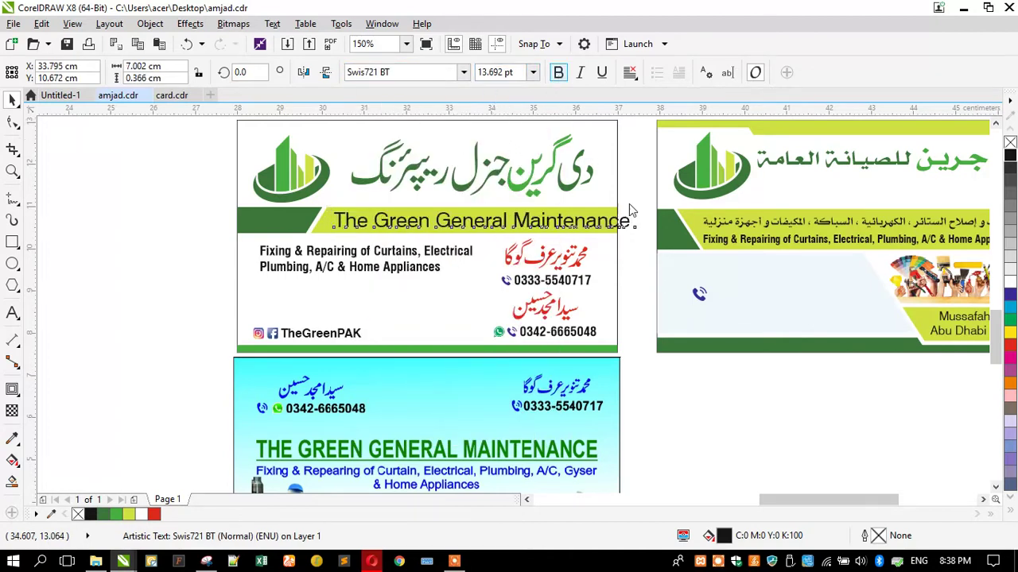
left_click_drag(648, 207, 598, 198)
Shorten the dark green and yellow heading band from the top and nudge it upward
left_click(258, 215)
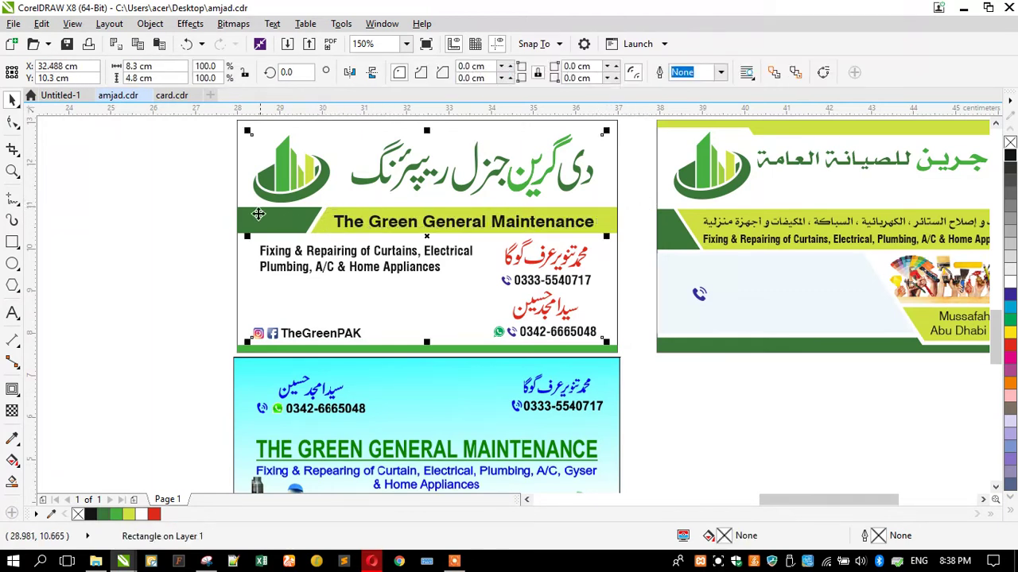
left_click(239, 213)
left_click(304, 218)
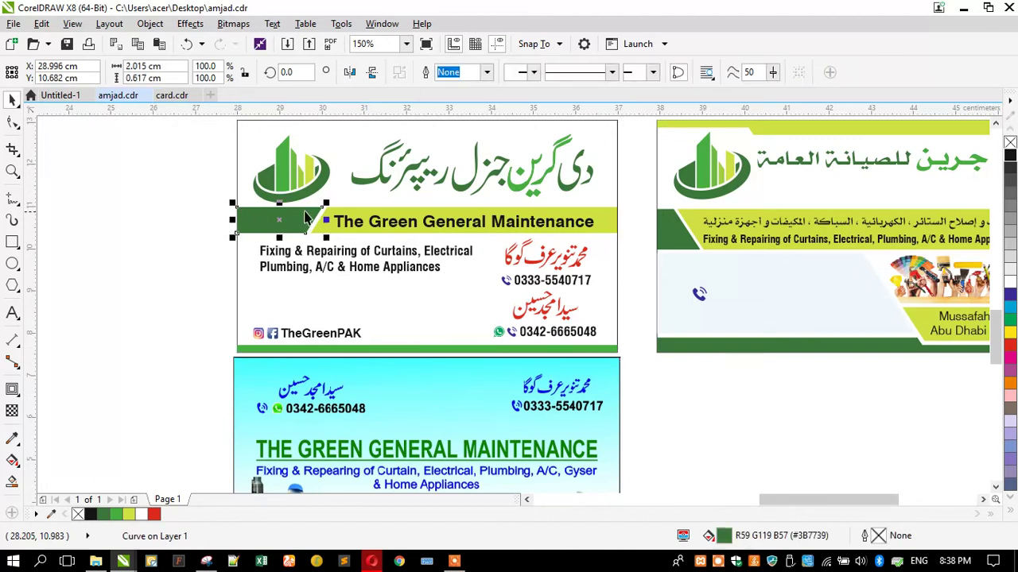
left_click(335, 213, "shift")
scroll(402, 216, "up", 5)
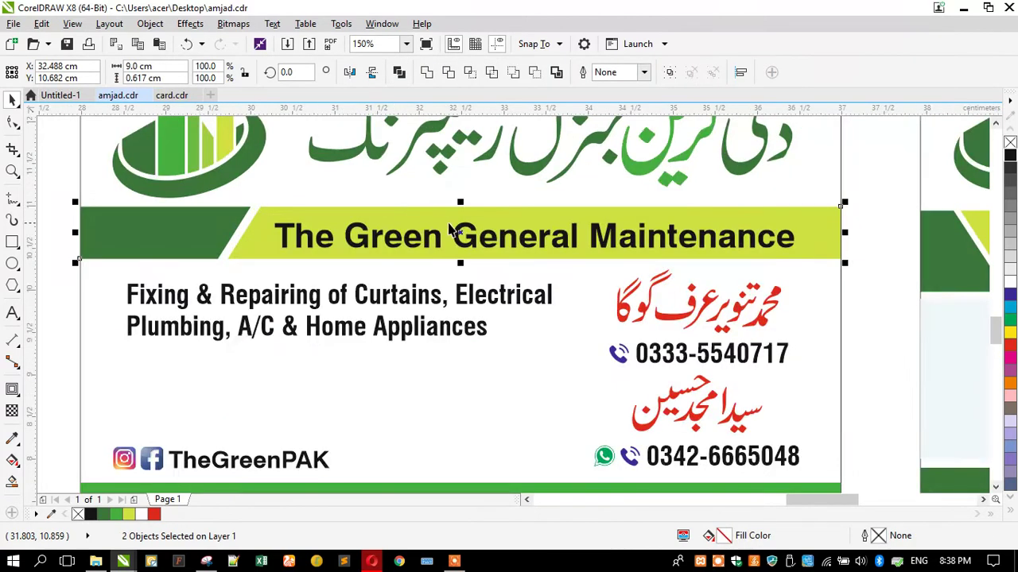
left_click_drag(457, 188, 454, 201)
scroll(415, 205, "down", 5)
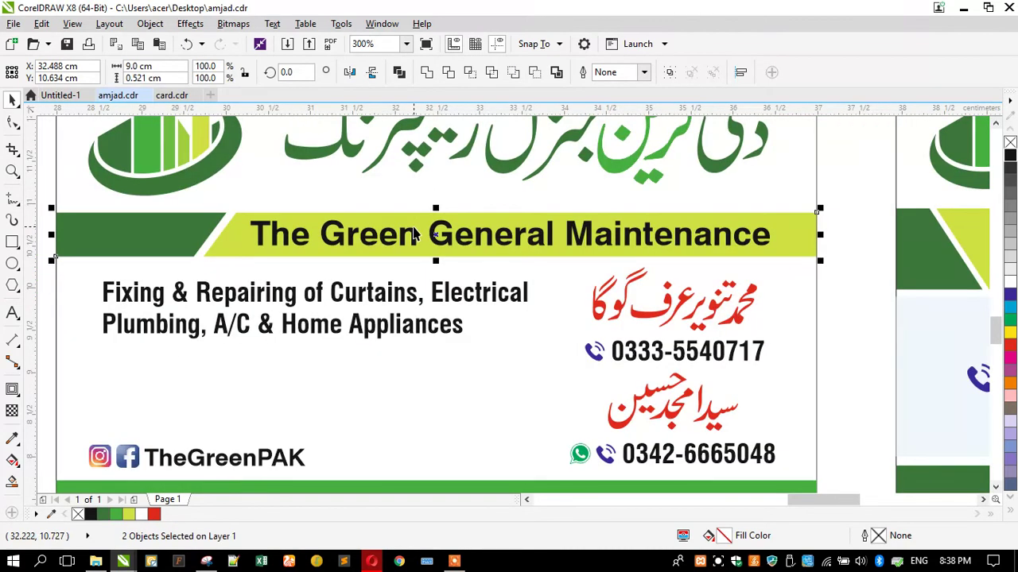
key("Up")
key("Up")
key("Up")
Nudge the services text and contact details up and reposition the TheGreenPAK social line
key("Up")
left_click_drag(181, 249, 623, 349)
key("Up")
key("Up")
key("Up")
key("Up")
key("Up")
key("Up")
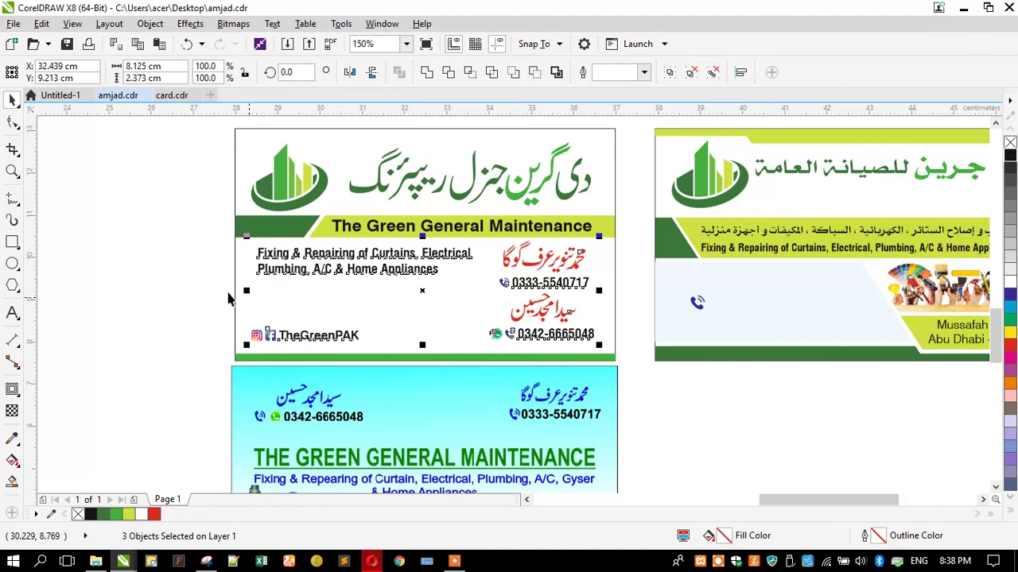
left_click(167, 270)
left_click(302, 343)
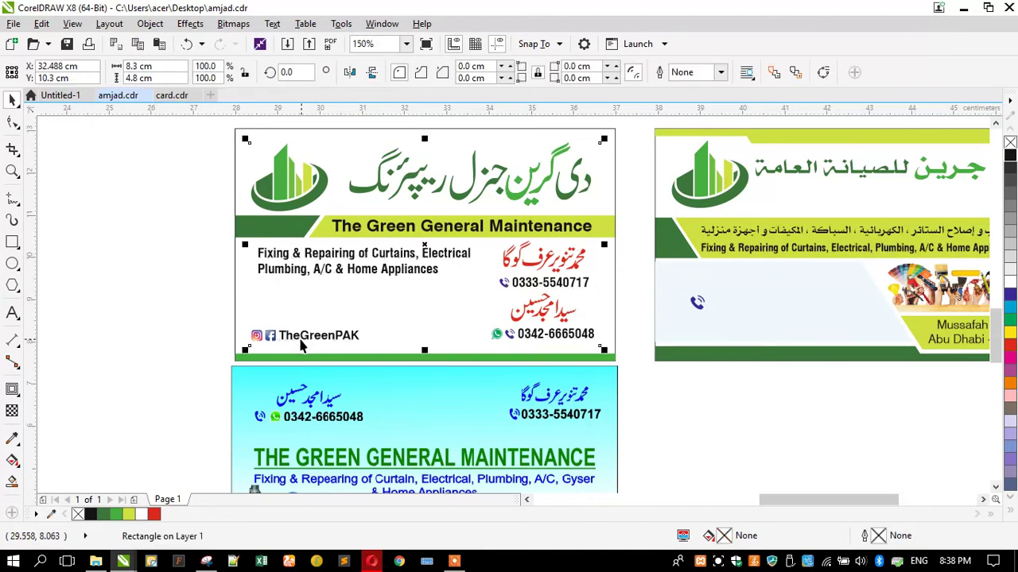
mouse_move(302, 344)
left_mouse_down()
mouse_move(403, 364)
mouse_move(546, 359)
mouse_move(306, 344)
left_mouse_up()
left_click(170, 276)
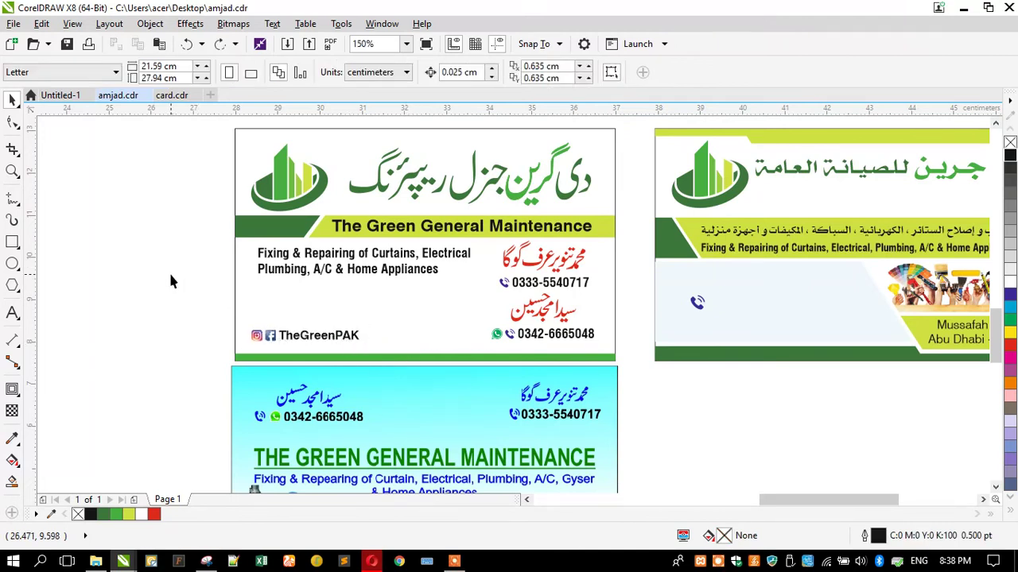
Move the dark green slanted piece to the card's bottom-left and fill it lighter green
left_click(311, 365)
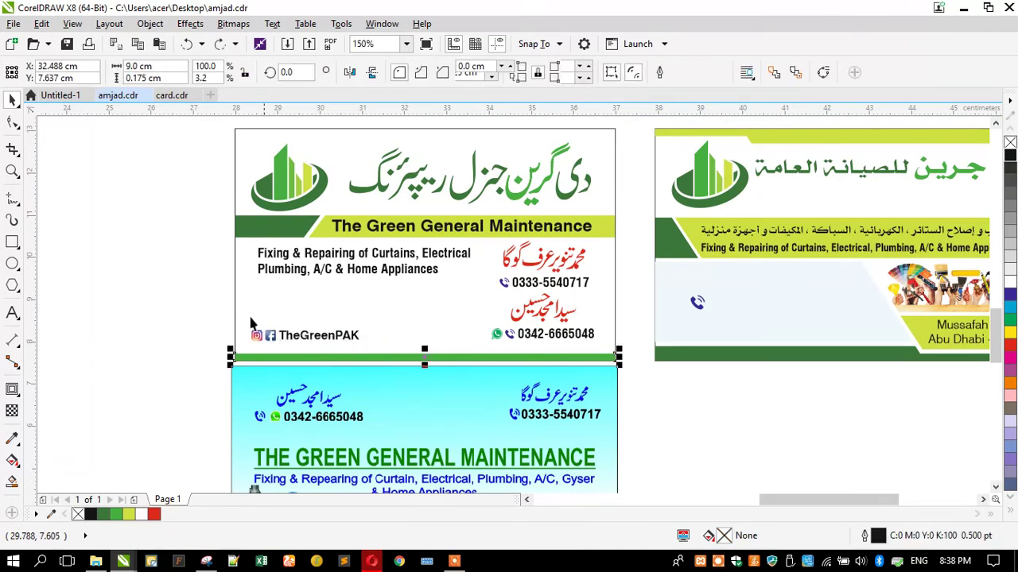
left_click(255, 235)
left_click(253, 310)
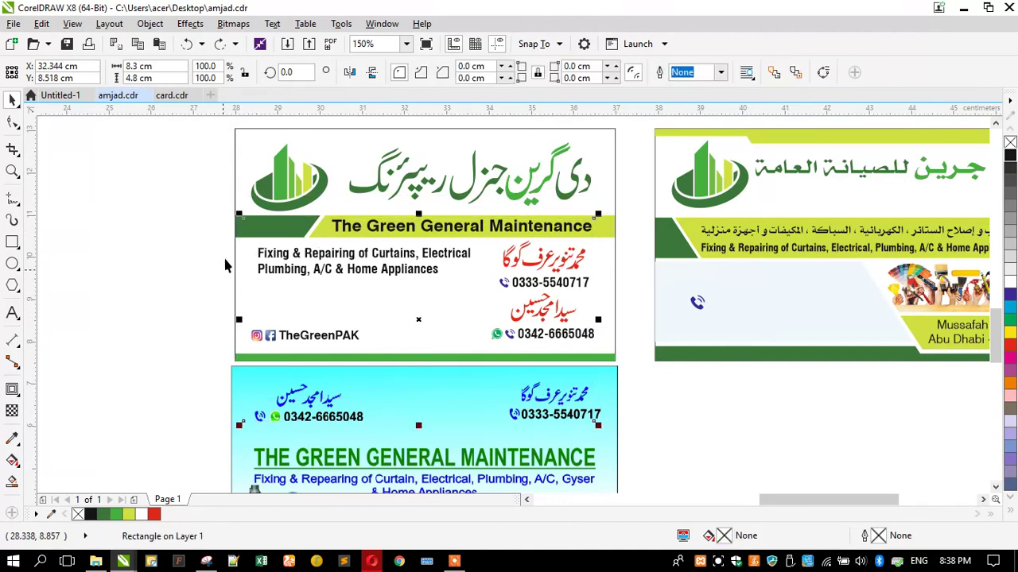
left_click_drag(254, 235, 254, 358)
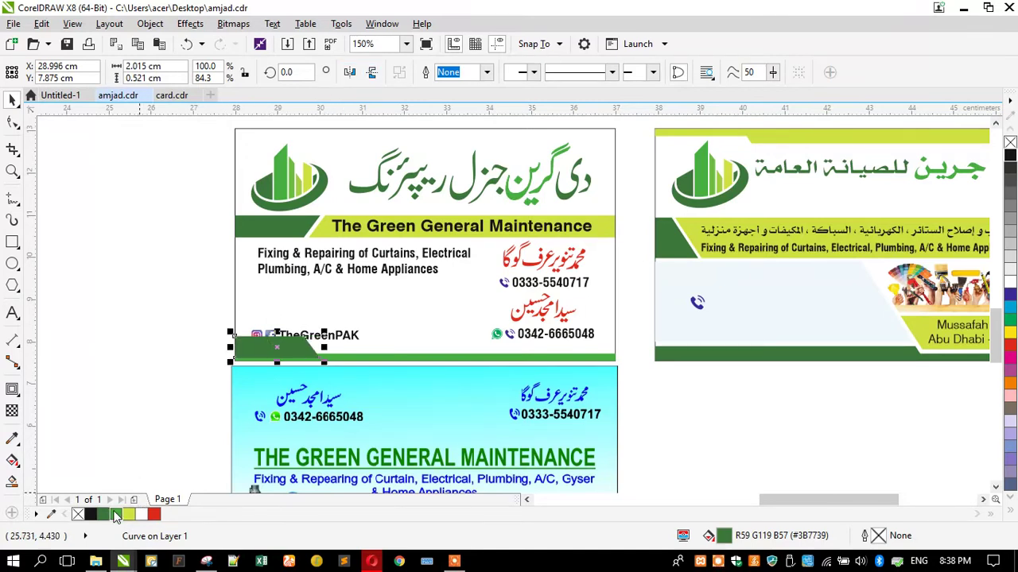
left_click(115, 515)
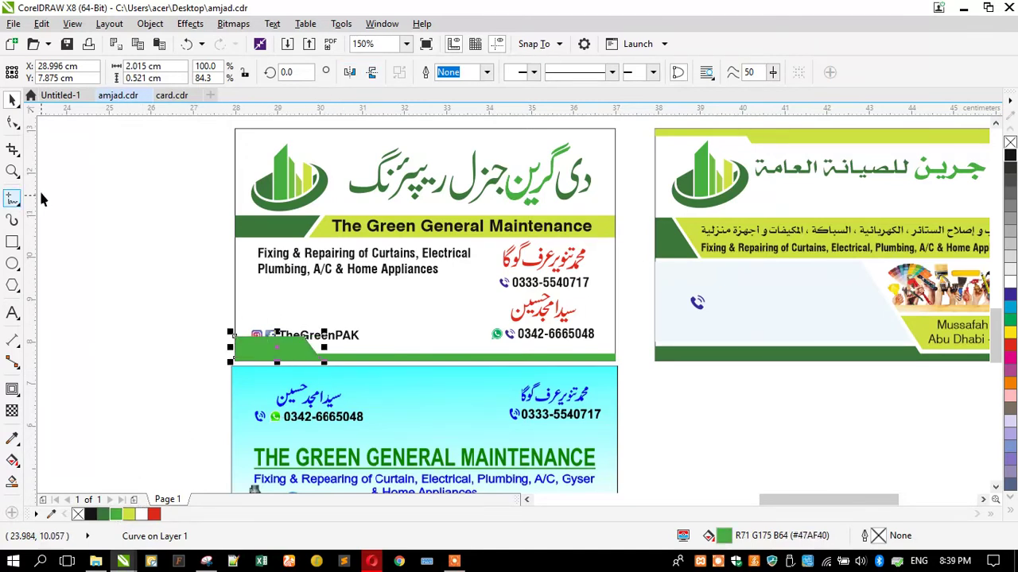
Stretch the bottom green bar further right and move the TheGreenPAK group down onto it
left_click(12, 122)
left_click_drag(324, 360, 432, 370)
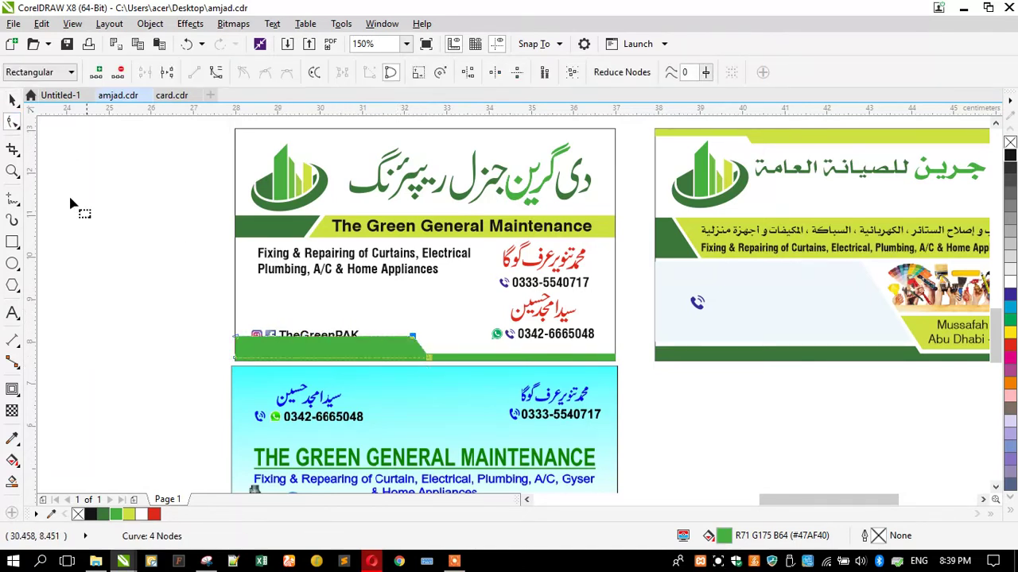
key("space")
left_click_drag(191, 303, 349, 354)
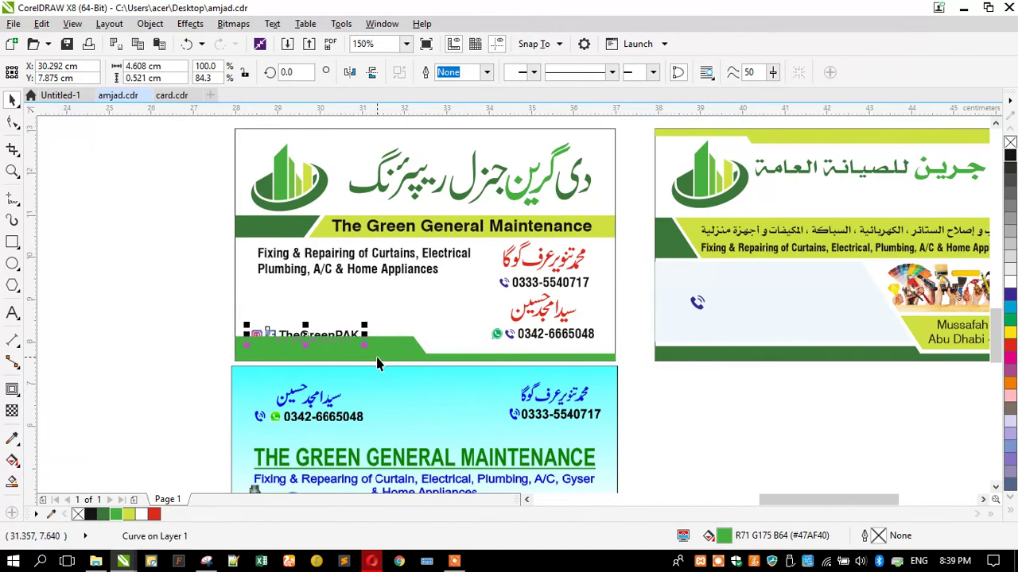
scroll(309, 371, "up", 1)
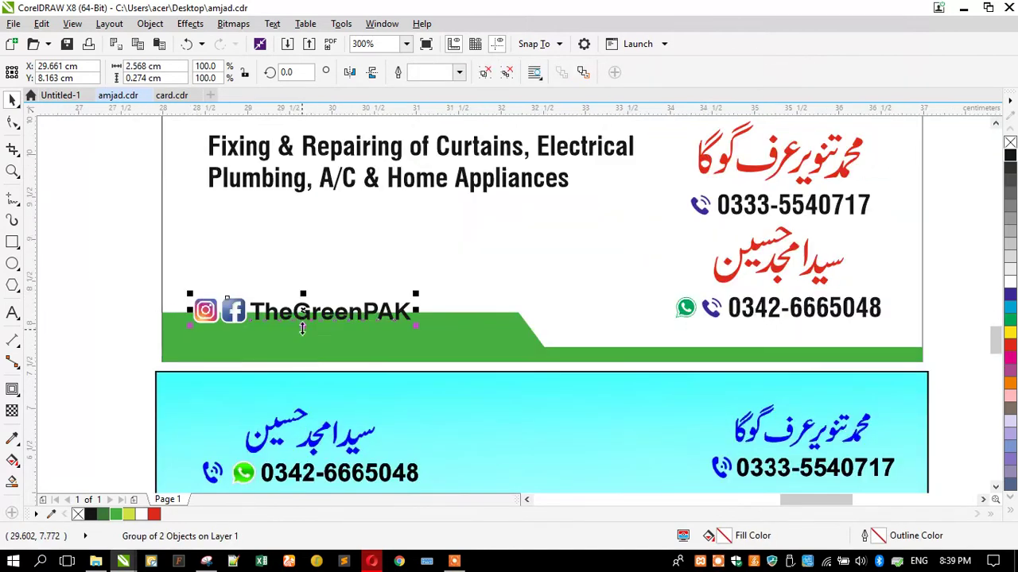
left_click_drag(302, 308, 311, 337)
Pull the bottom bar's top-right node about 1 cm left to reshape its slanted end
left_click(310, 337, "ctrl")
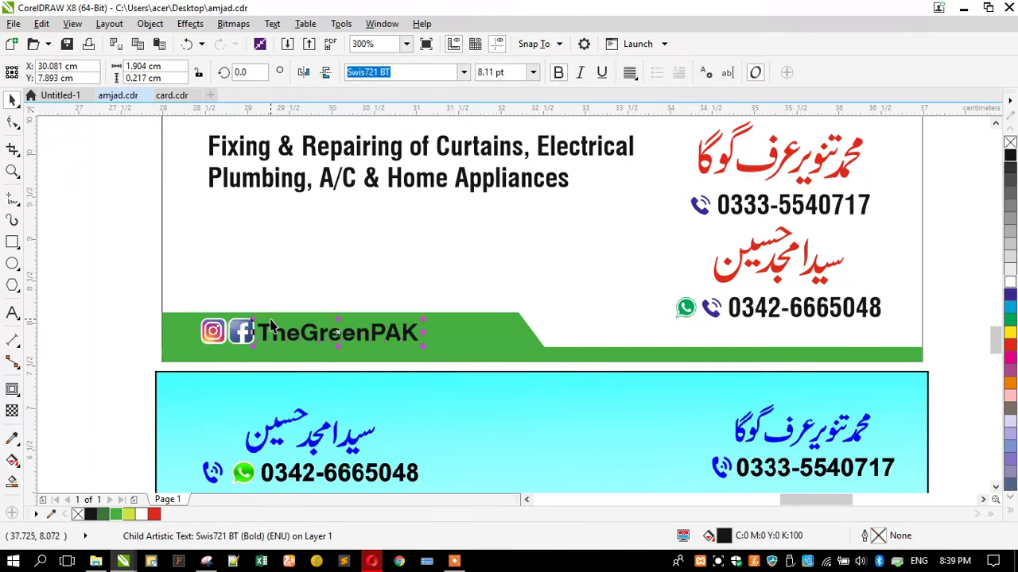
left_click(155, 345)
scroll(154, 345, "down", 1)
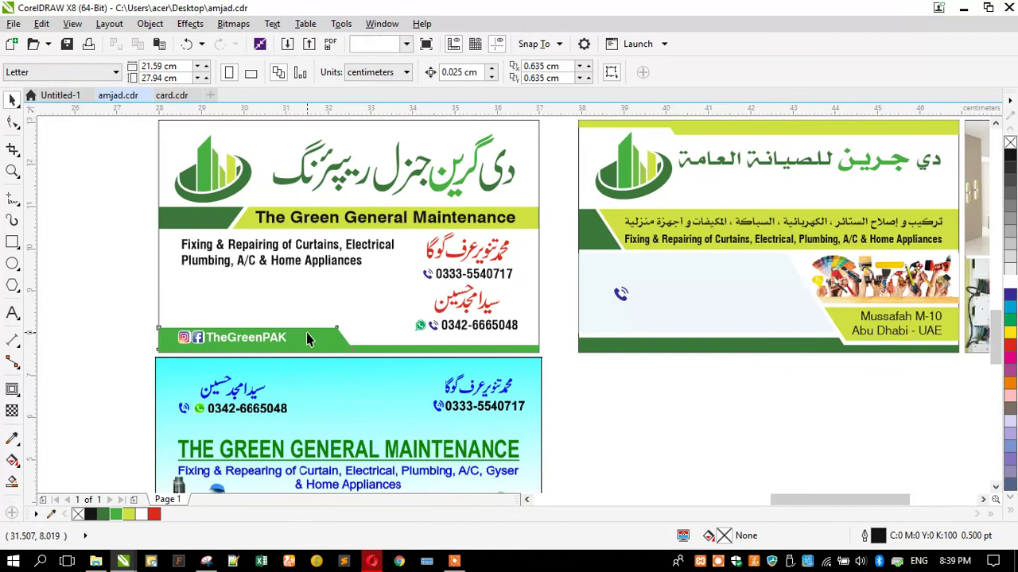
left_click(306, 337)
left_click(12, 121)
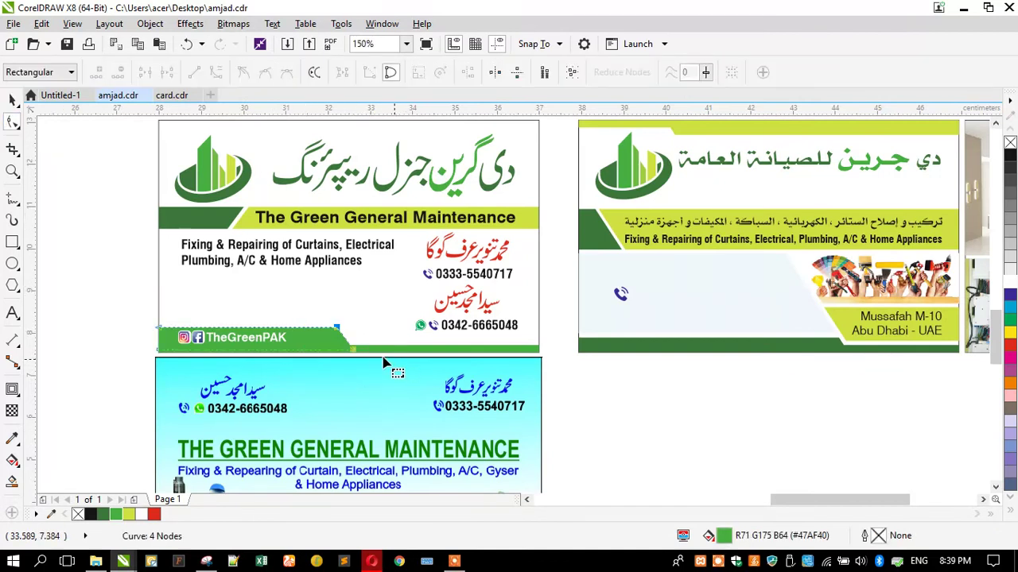
left_click_drag(336, 329, 293, 328)
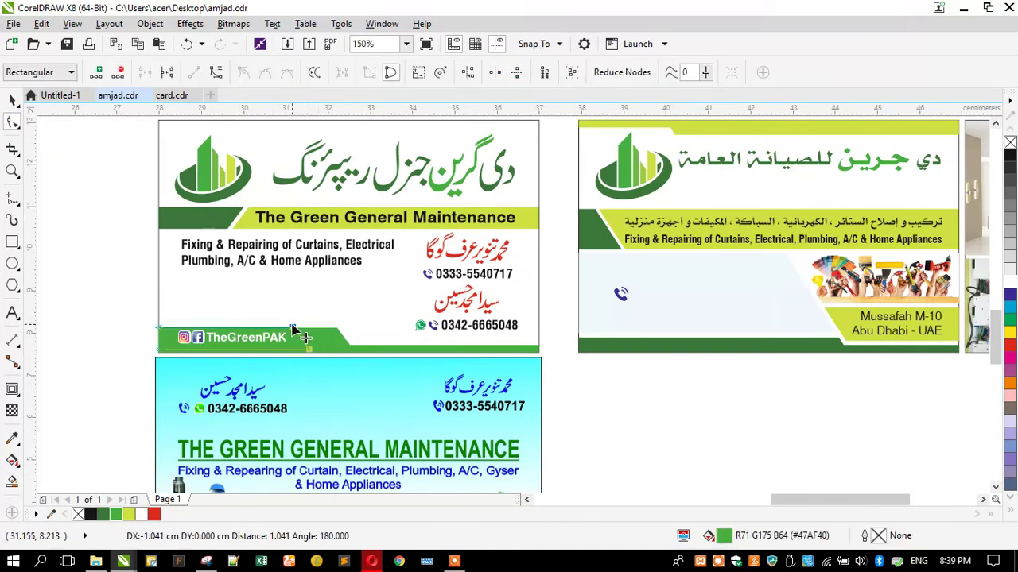
Zoom to the green card and nudge the logo, Urdu title and title band up
left_click(13, 170)
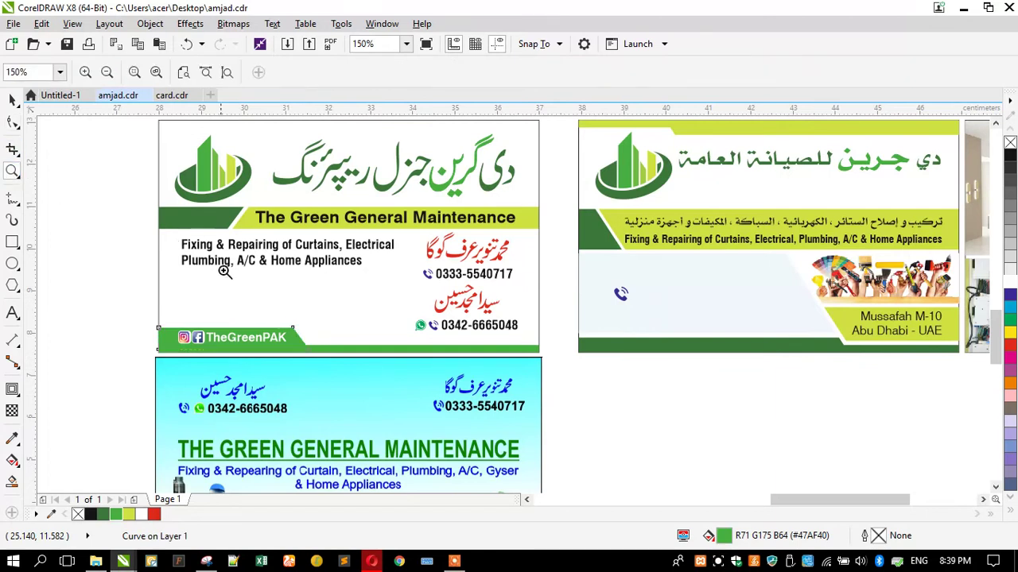
right_click(239, 258)
left_click_drag(364, 252, 571, 347)
left_click(13, 101)
left_click(155, 261)
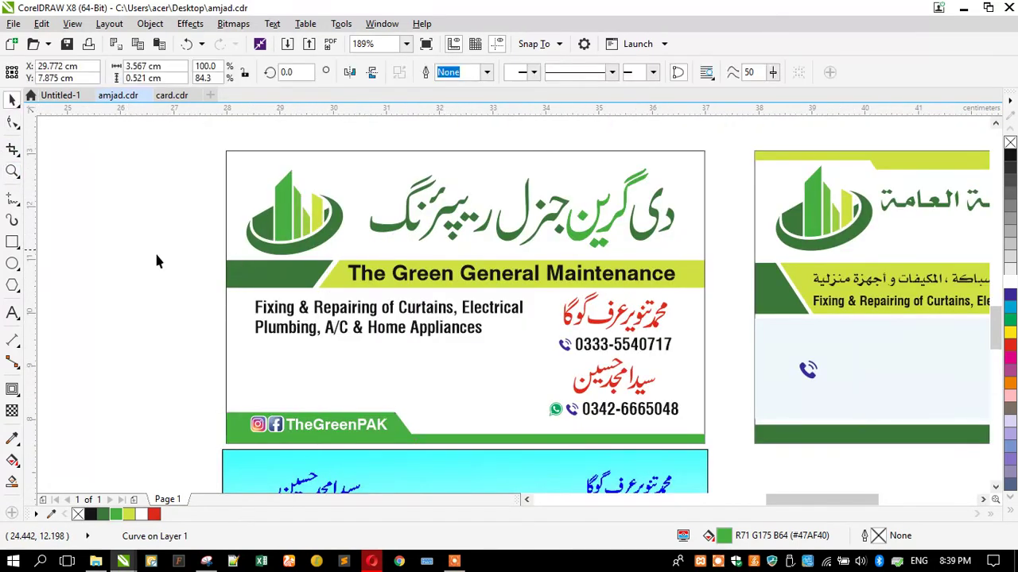
left_click_drag(203, 165, 737, 295)
key("Up")
key("Up")
key("Up")
key("Up")
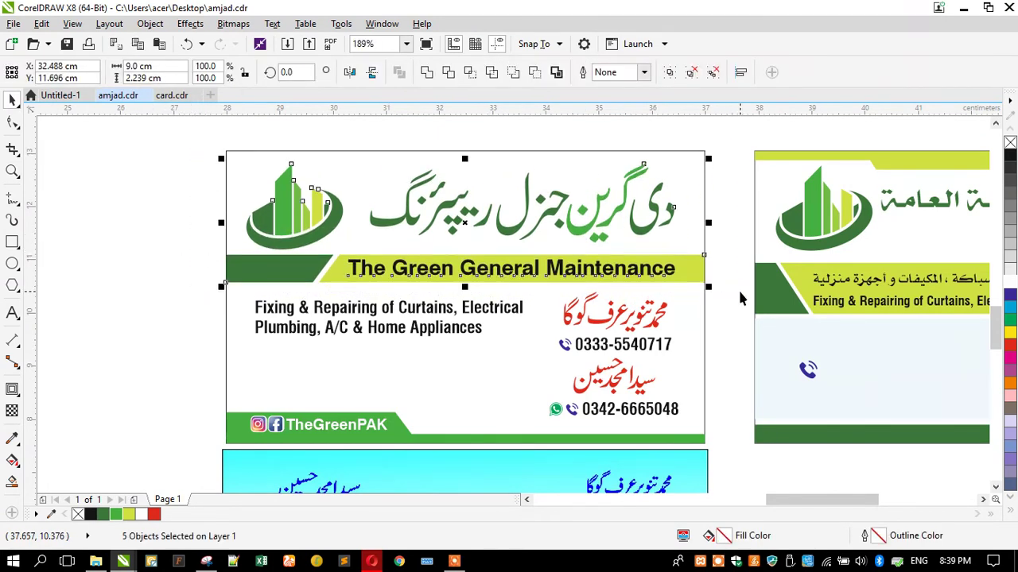
Nudge the services text up and enlarge the red names with phones to about 107%
left_click_drag(184, 280, 722, 345)
left_click(387, 337)
key("Up")
key("Up")
key("Up")
key("Up")
key("Up")
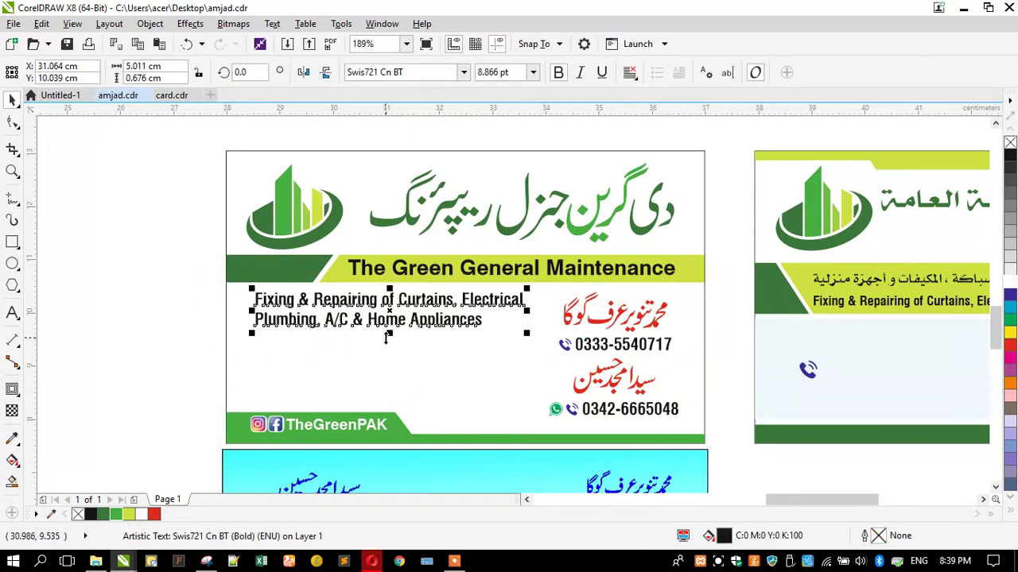
left_click(567, 350)
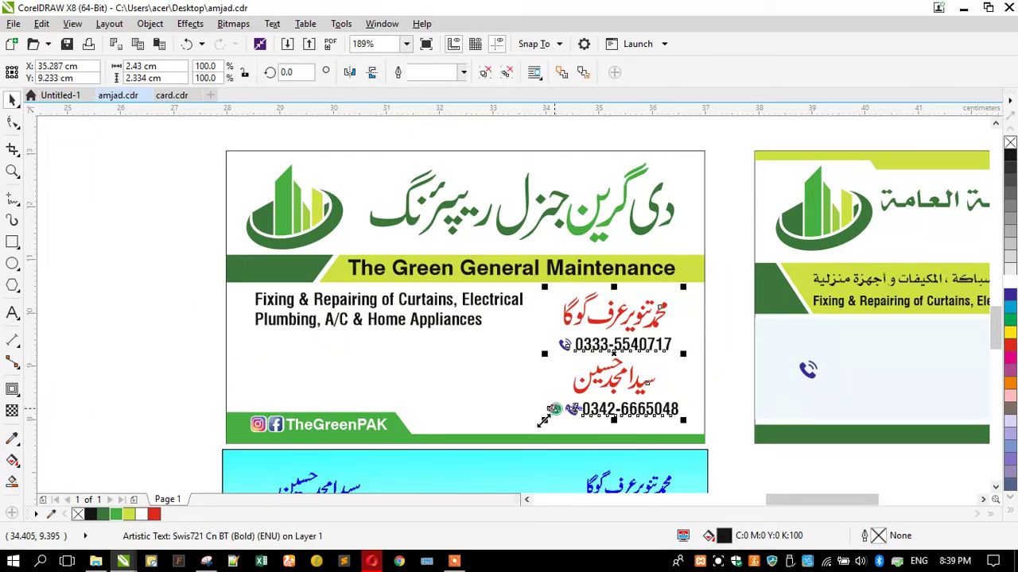
left_click_drag(547, 417, 525, 432)
left_click(171, 294)
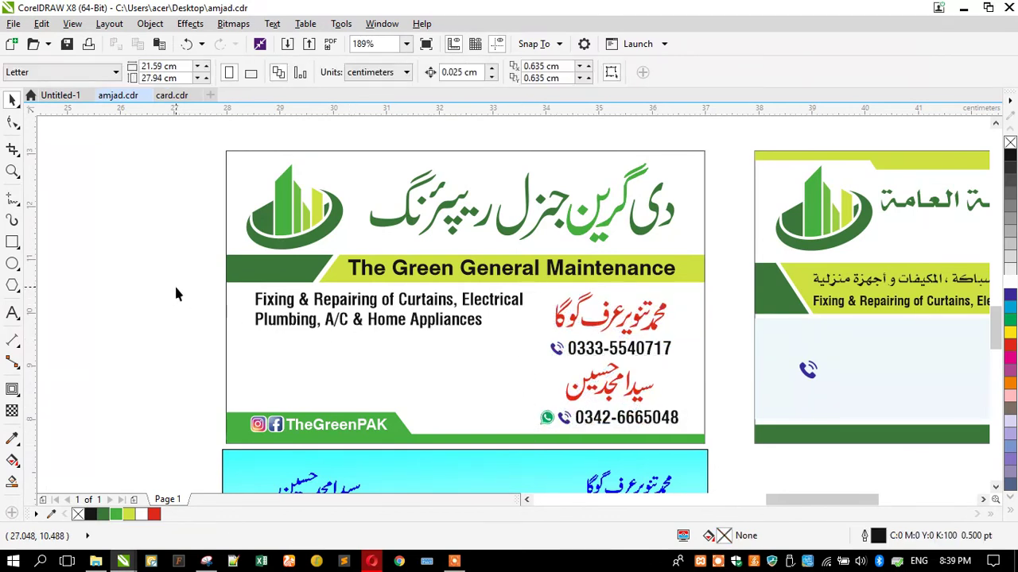
Drag the cyan card image to the left of the green card and zoom to frame both cards
scroll(175, 270, "down", 3)
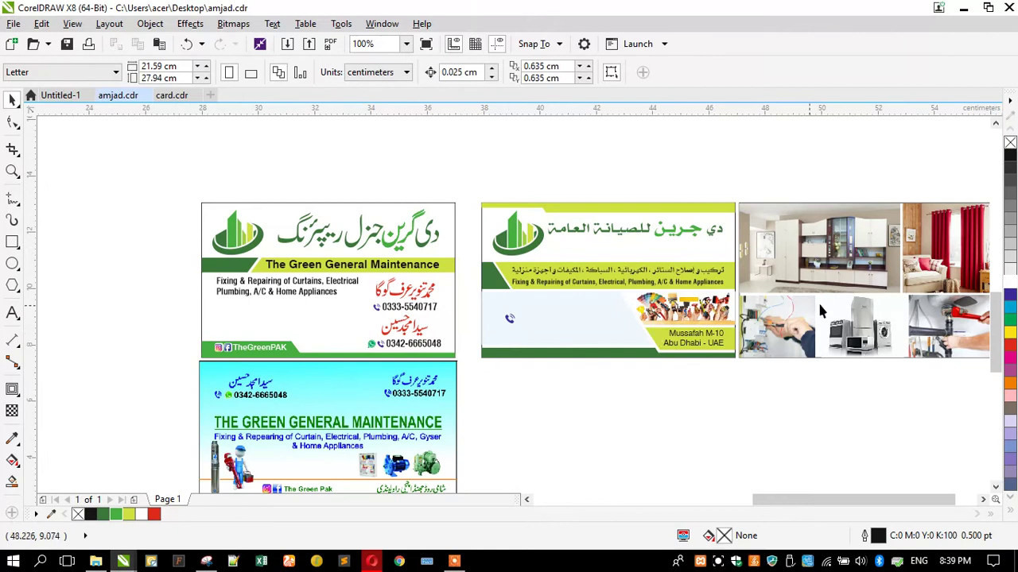
scroll(636, 320, "down", 3)
scroll(607, 323, "up", 3)
left_click_drag(474, 357, 295, 236)
scroll(289, 181, "up", 3)
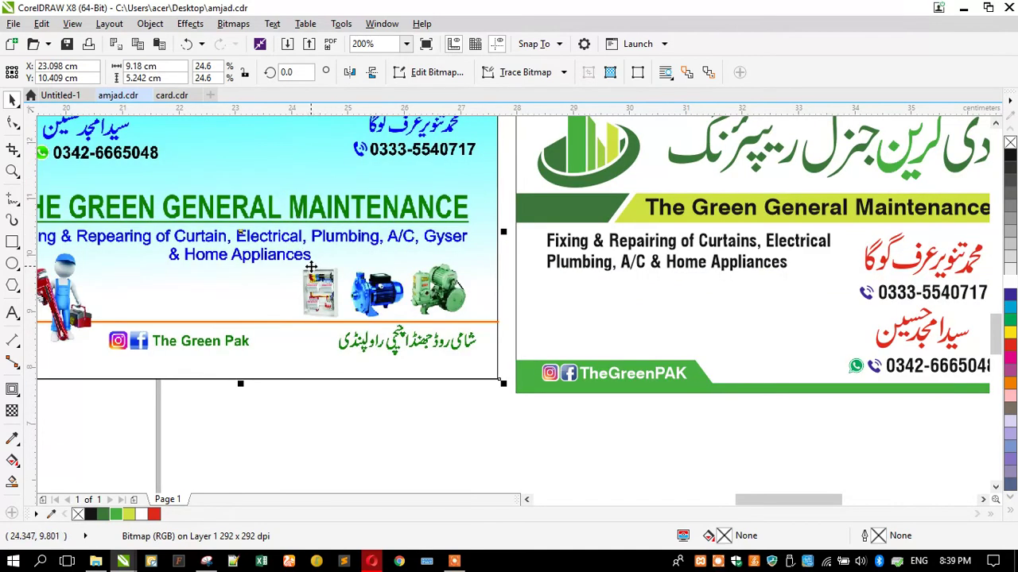
scroll(311, 266, "down", 3)
left_click(113, 177)
left_click(12, 171)
left_click_drag(136, 165, 706, 360)
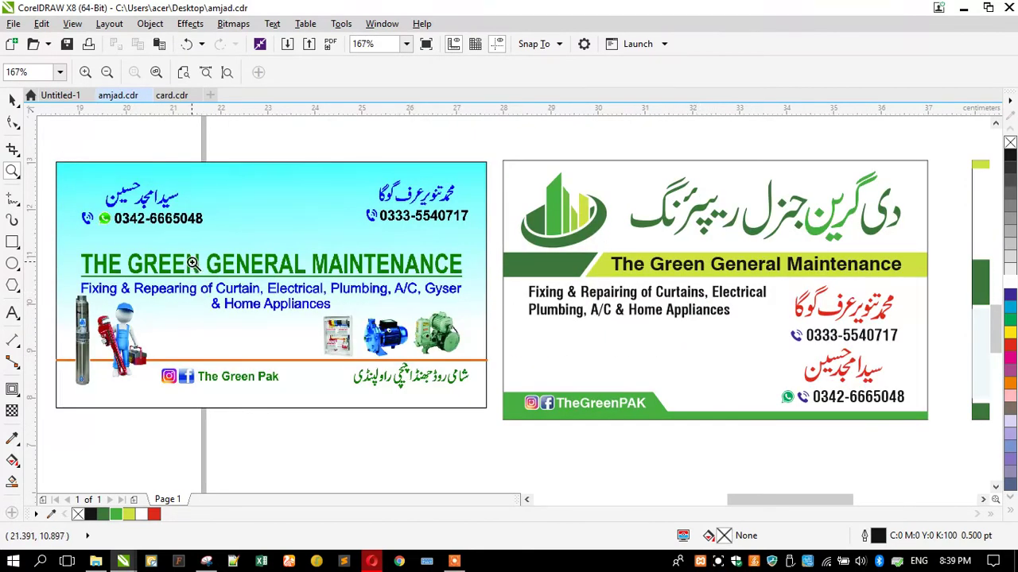
left_click(12, 101)
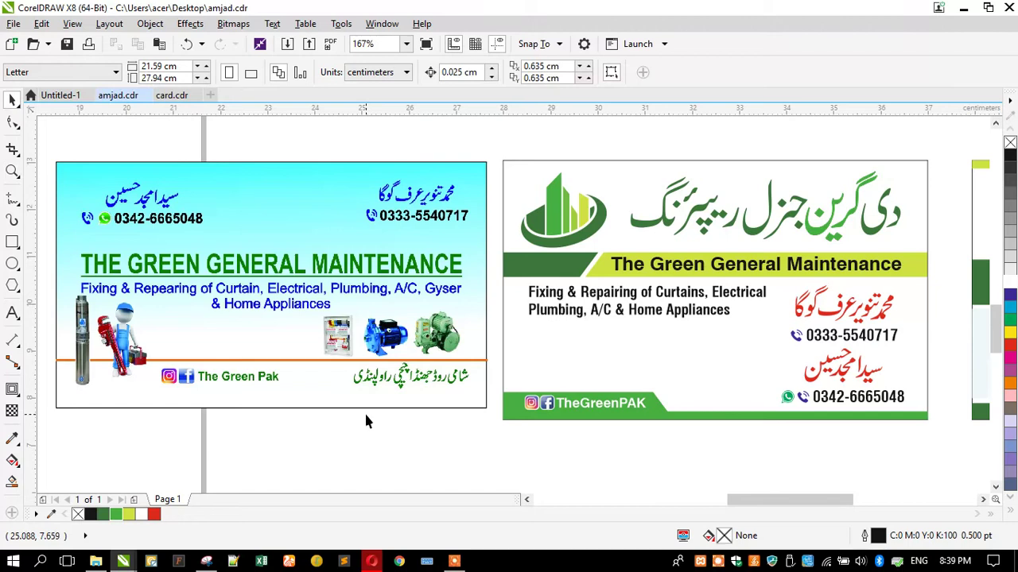
Make the dark green and lime title bands slightly thinner from the bottom
left_click(592, 274)
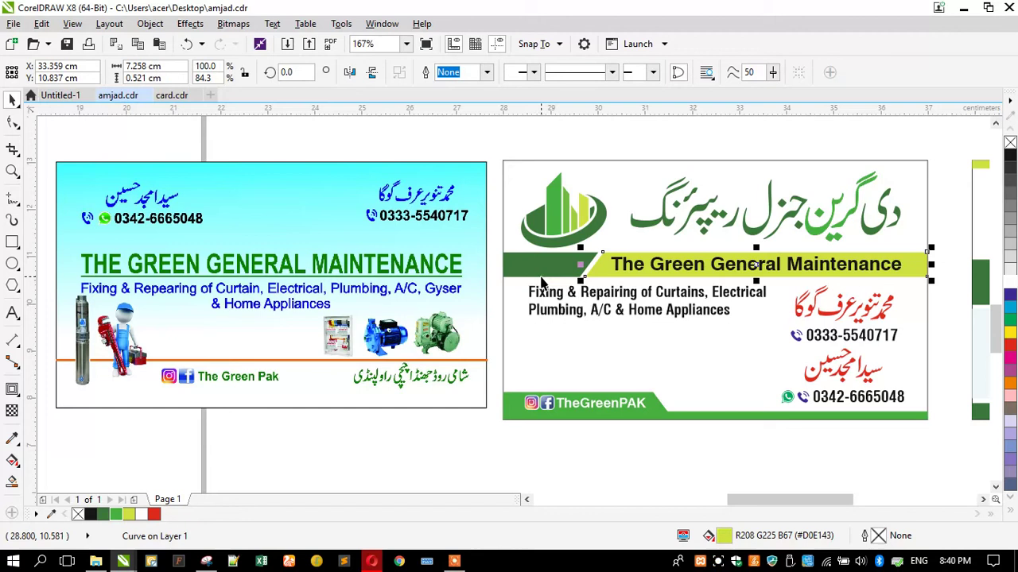
left_click(540, 282, "shift")
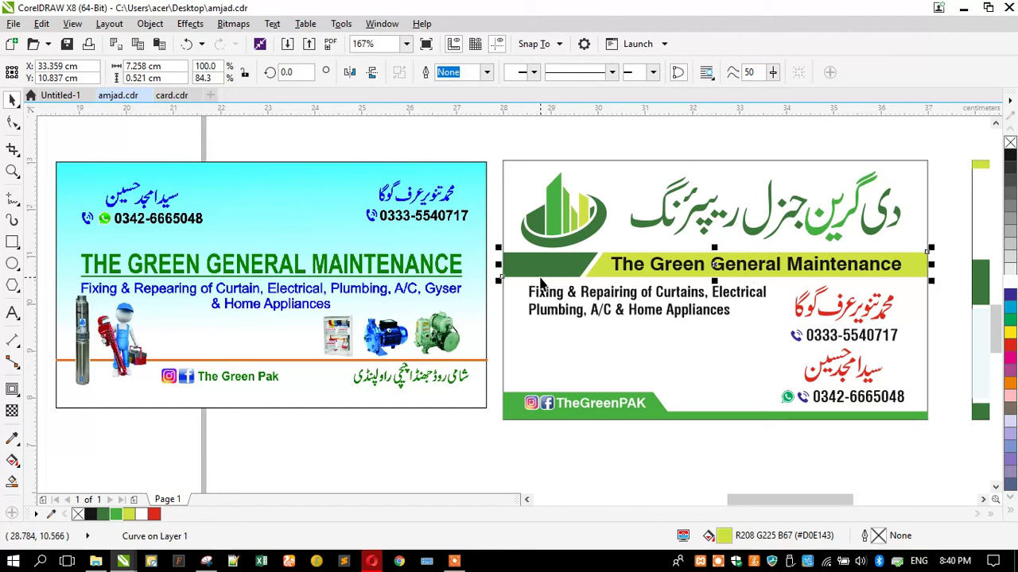
left_click(415, 159)
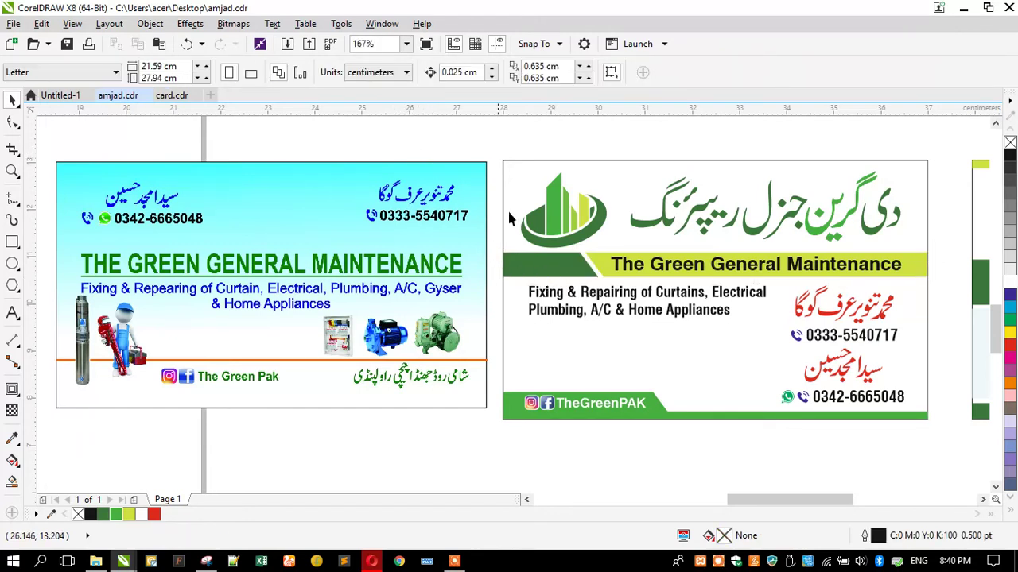
left_click(582, 286)
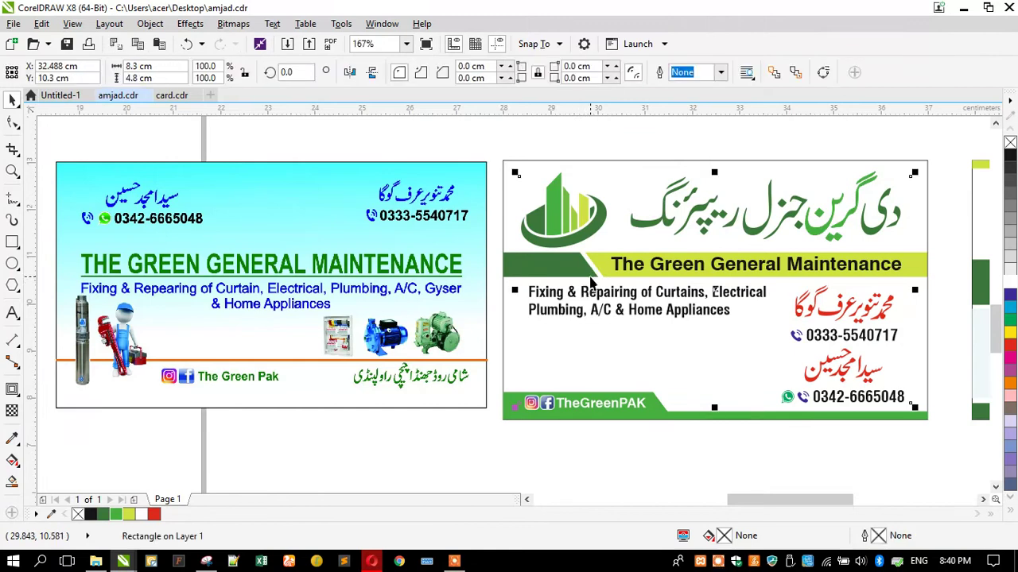
left_click(592, 277)
left_click(678, 274, "shift")
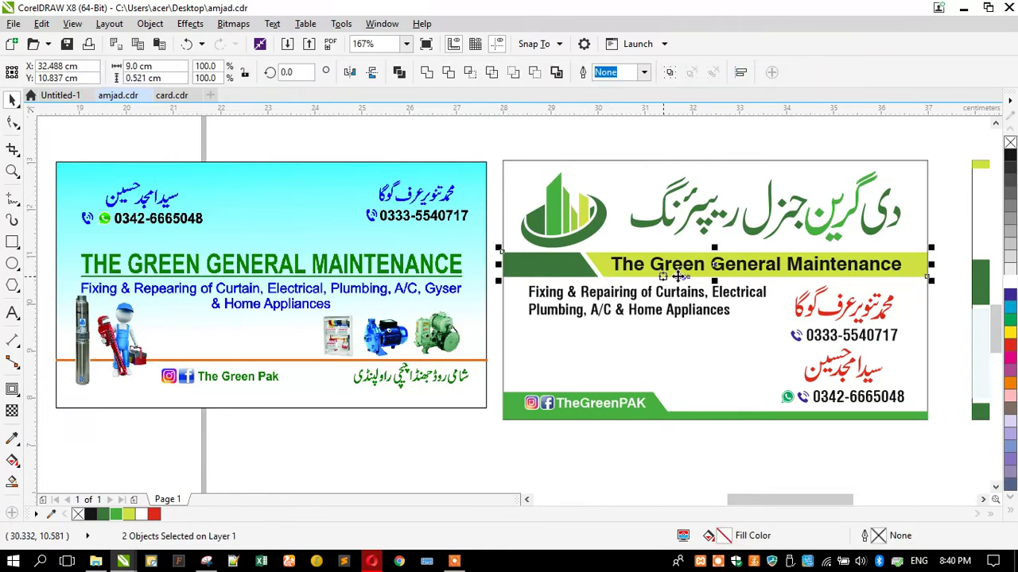
scroll(677, 274, "up", 3)
left_click_drag(678, 271, 675, 262)
scroll(675, 262, "down", 4)
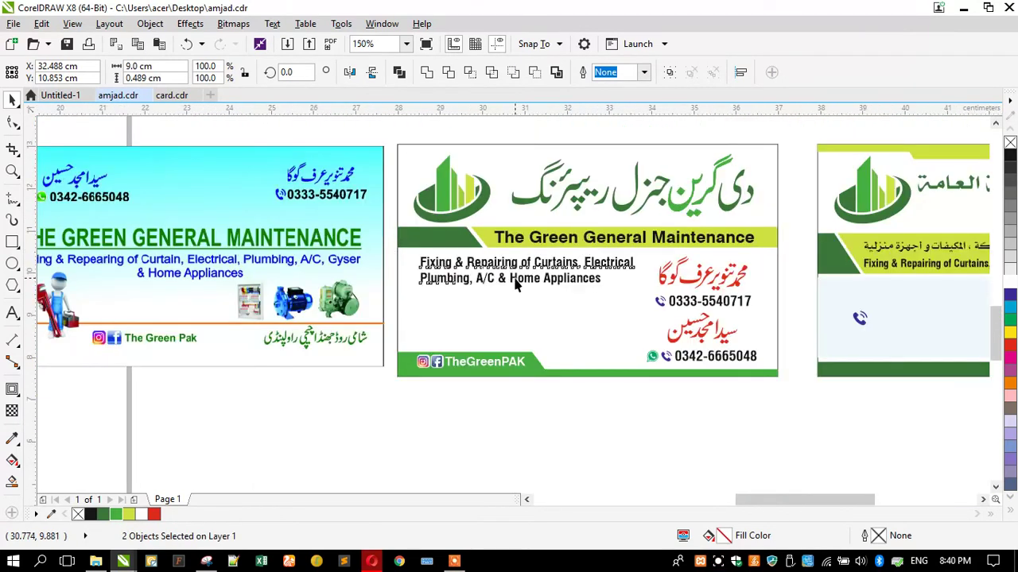
Enlarge the two-line services text slightly
left_click(516, 287)
left_click_drag(414, 255, 414, 230)
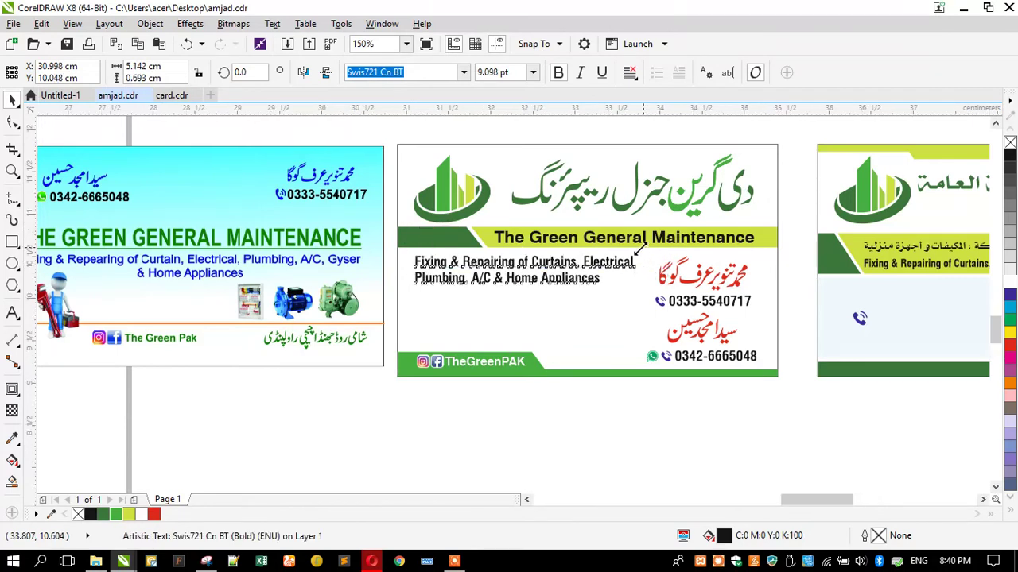
scroll(636, 253, "up", 2)
left_click_drag(633, 251, 638, 247)
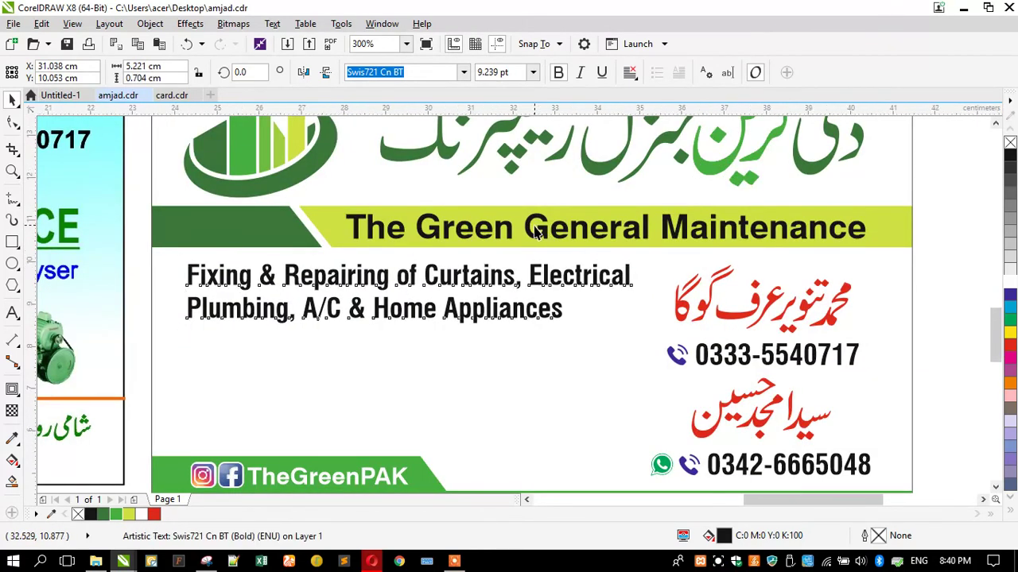
scroll(536, 239, "down", 2)
Enlarge the red names and phones group by about 104.7%
left_click_drag(733, 389, 582, 235)
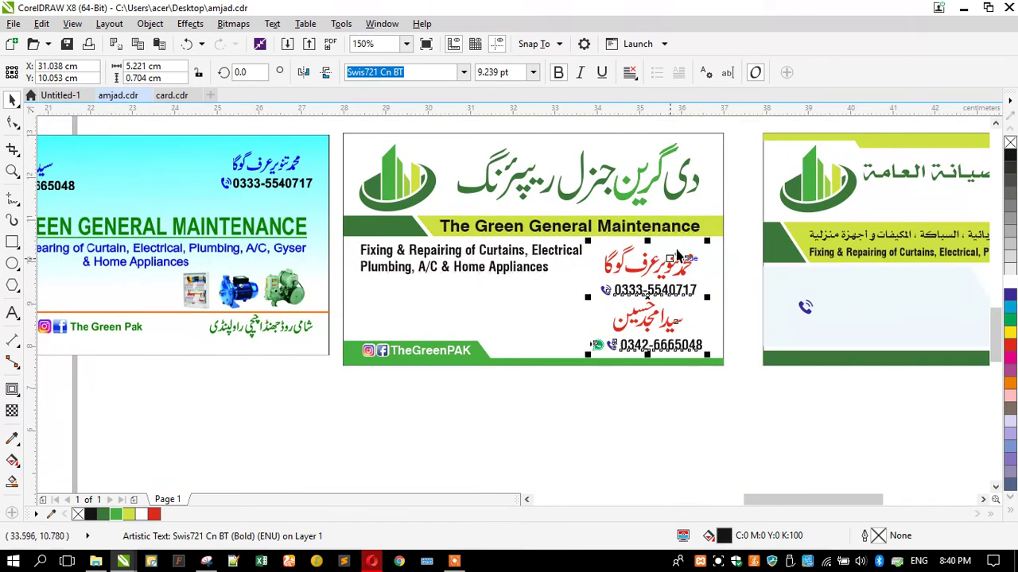
scroll(698, 254, "up", 2)
left_click_drag(723, 245, 743, 225)
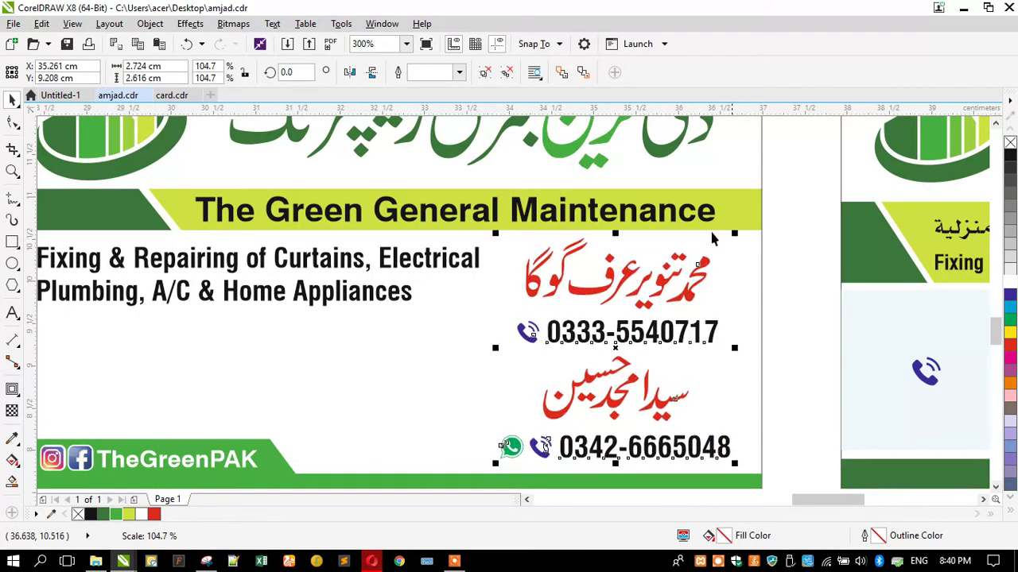
scroll(569, 270, "down", 4)
scroll(566, 270, "up", 2)
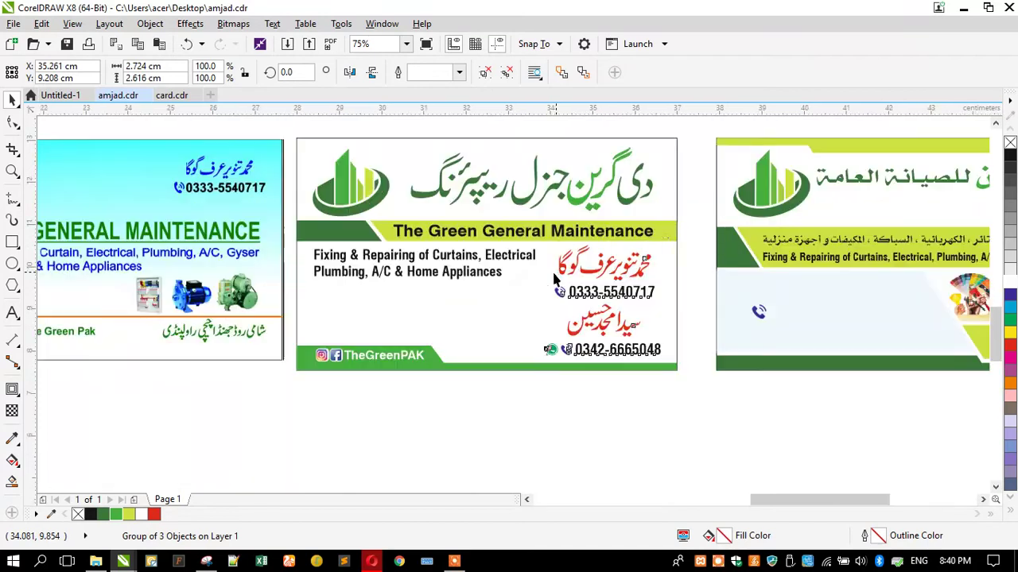
Scale the lower red name and phone group down to about 87%
left_click_drag(523, 389, 668, 312)
left_click(651, 354)
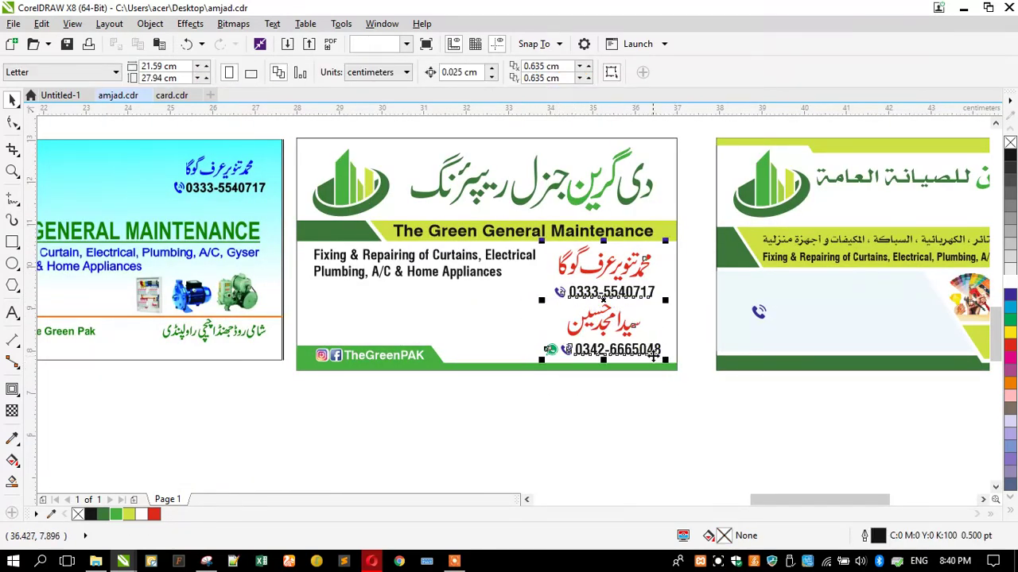
left_click(649, 352, "ctrl")
left_click_drag(538, 298, 568, 294)
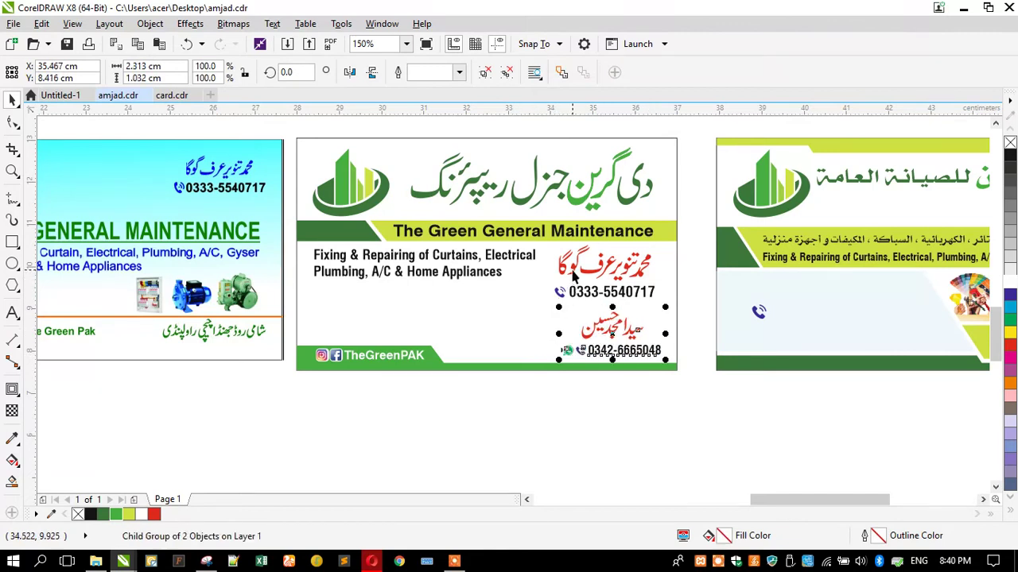
left_click(572, 271, "ctrl")
left_click(571, 292)
left_click(569, 292, "ctrl")
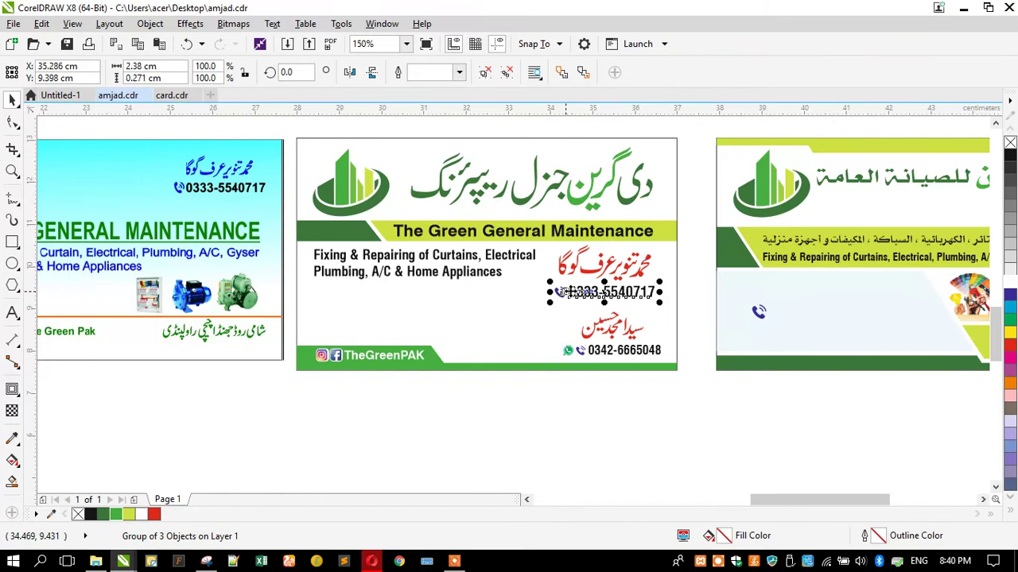
key("ctrl+z")
key("ctrl+z")
key("ctrl+z")
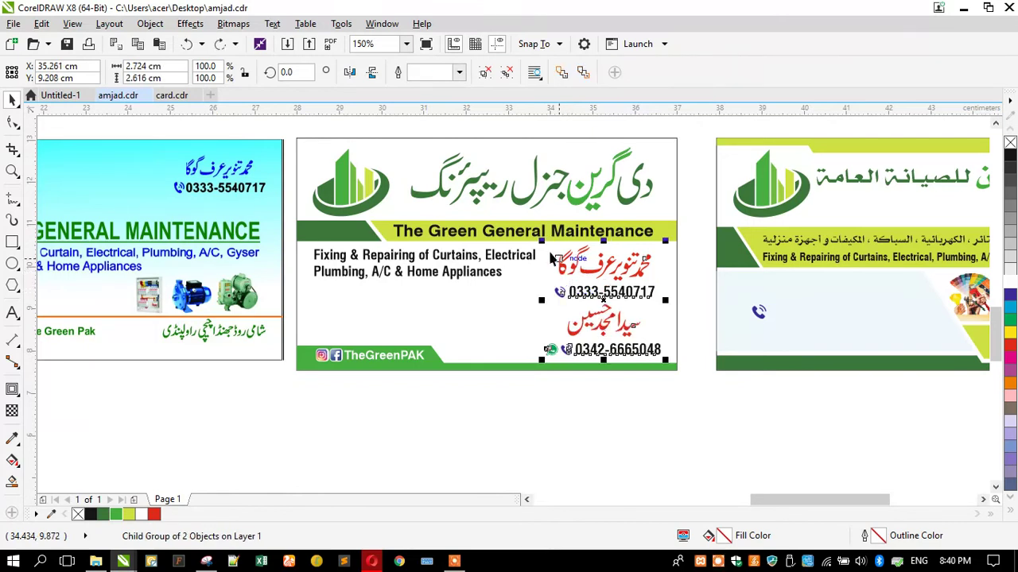
left_click_drag(542, 241, 554, 241)
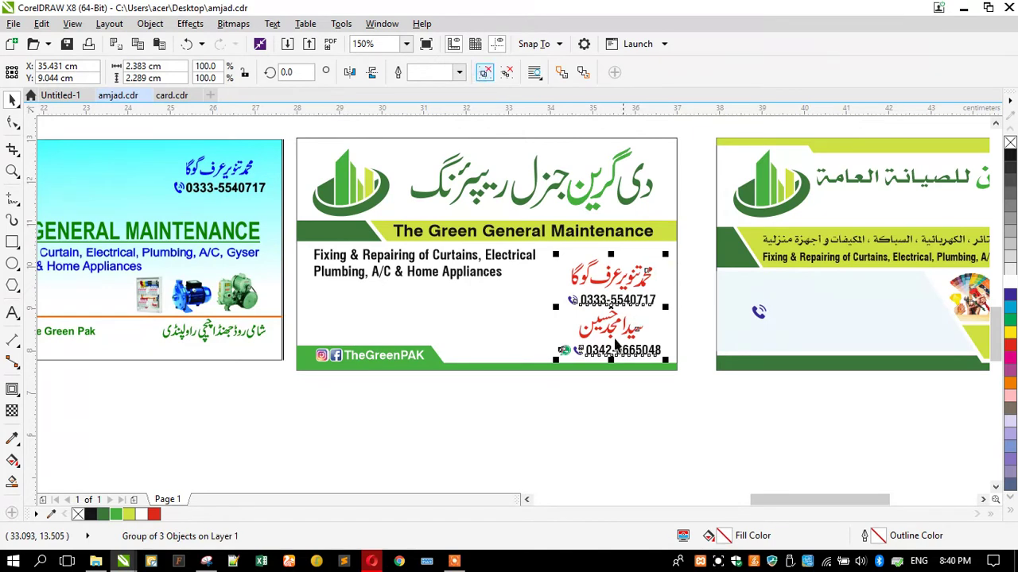
Group each red Urdu name with its phone line and nudge the group up slightly
left_click_drag(530, 391, 676, 302)
key("ctrl+g")
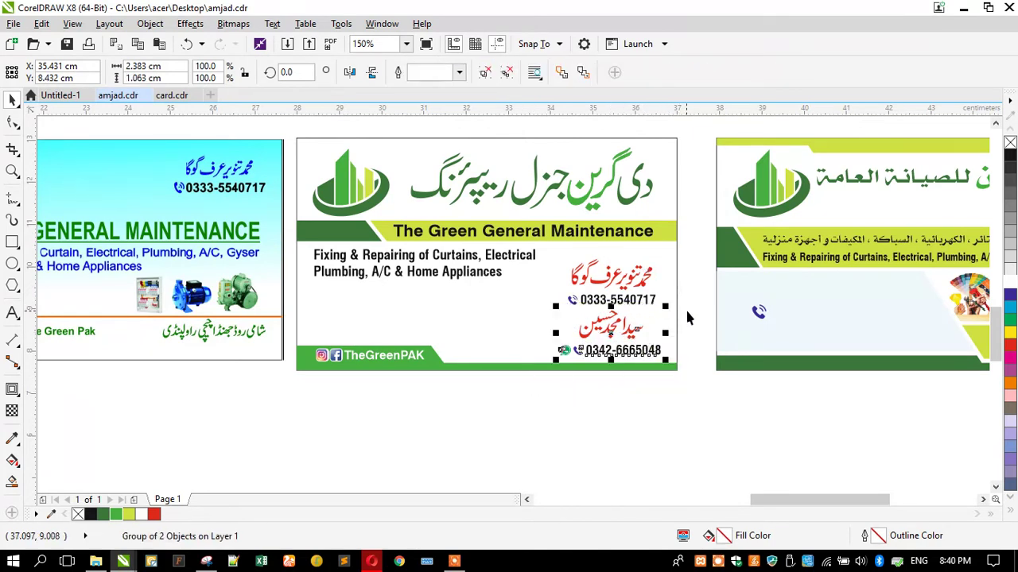
left_click(572, 283, "shift")
key("ctrl+g")
left_click_drag(573, 283, 573, 272)
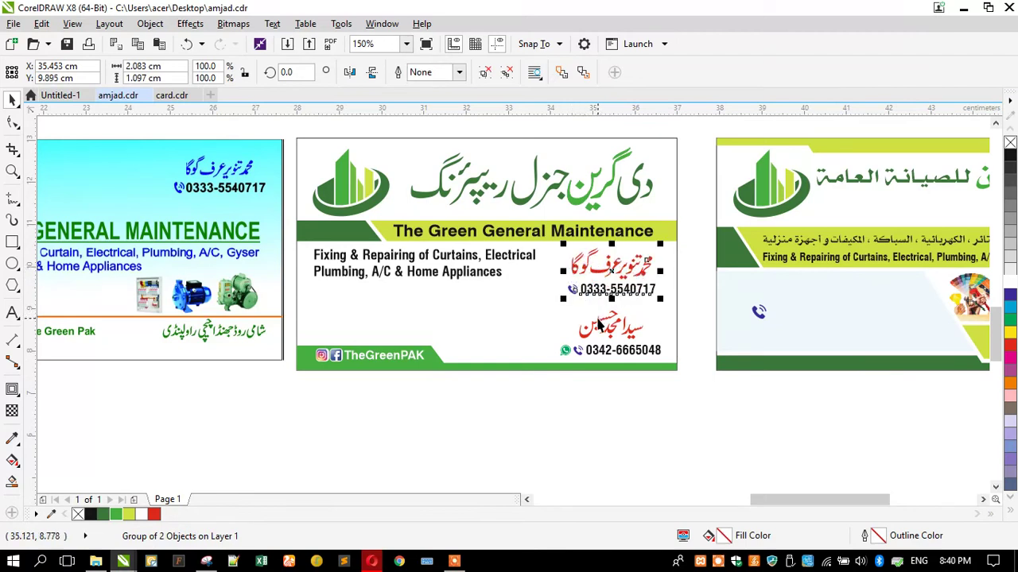
Move the 0342 name group left, bottom-align it with the 0333 group, and drop it below the services text
left_click_drag(599, 328, 351, 303)
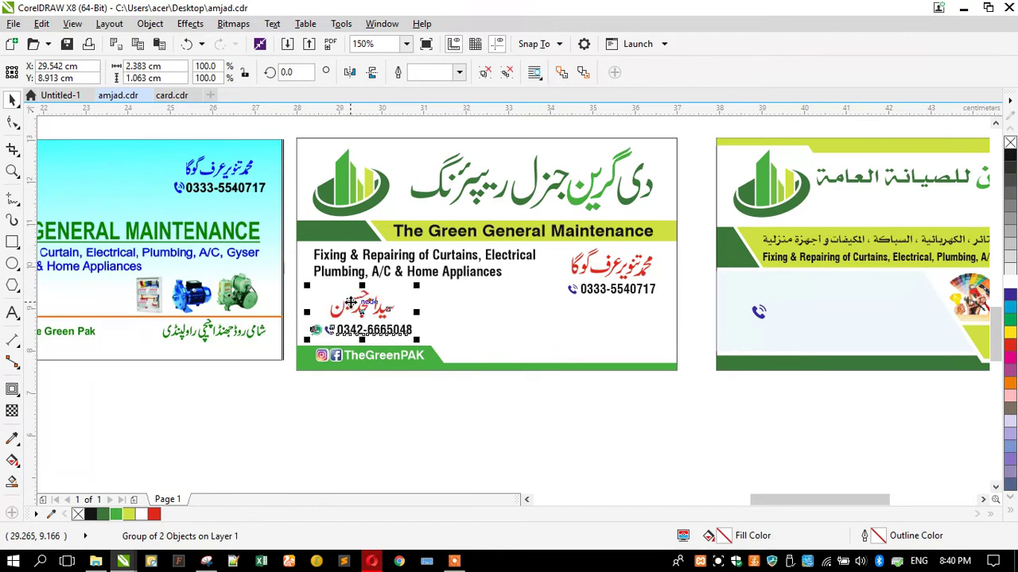
left_click(595, 270, "shift")
key("b")
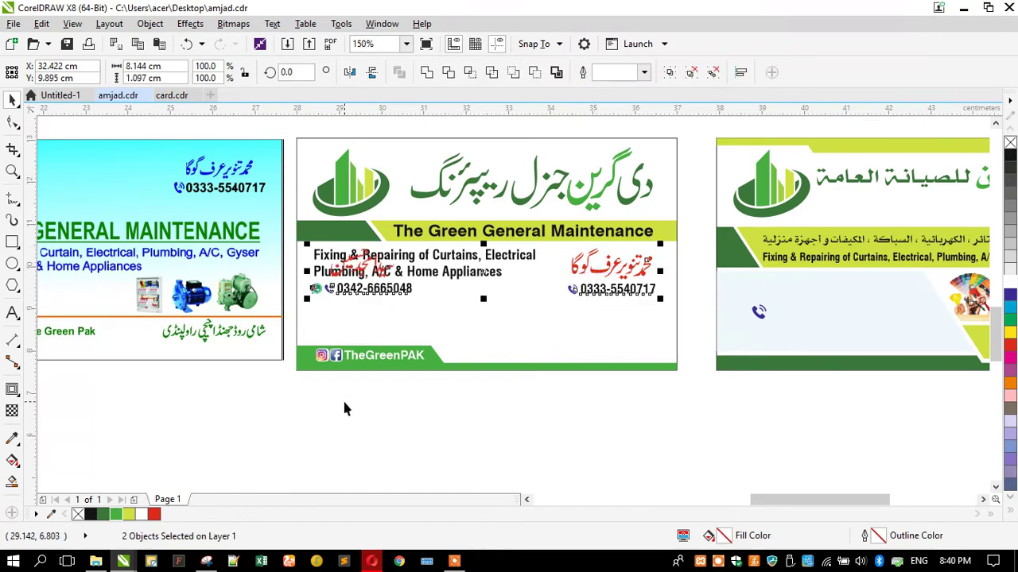
left_click(343, 404)
left_click_drag(465, 275, 599, 353)
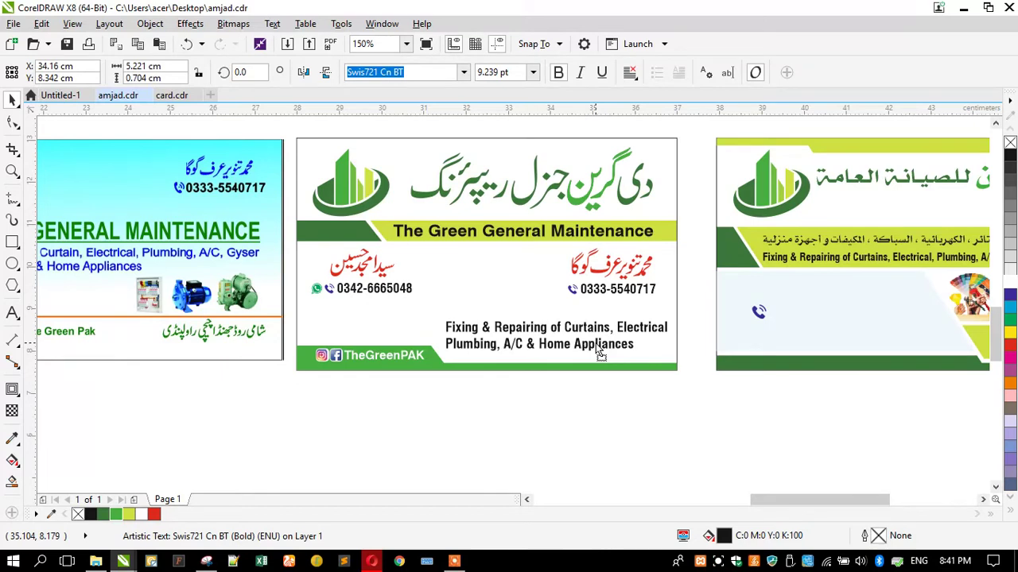
key("ctrl+z")
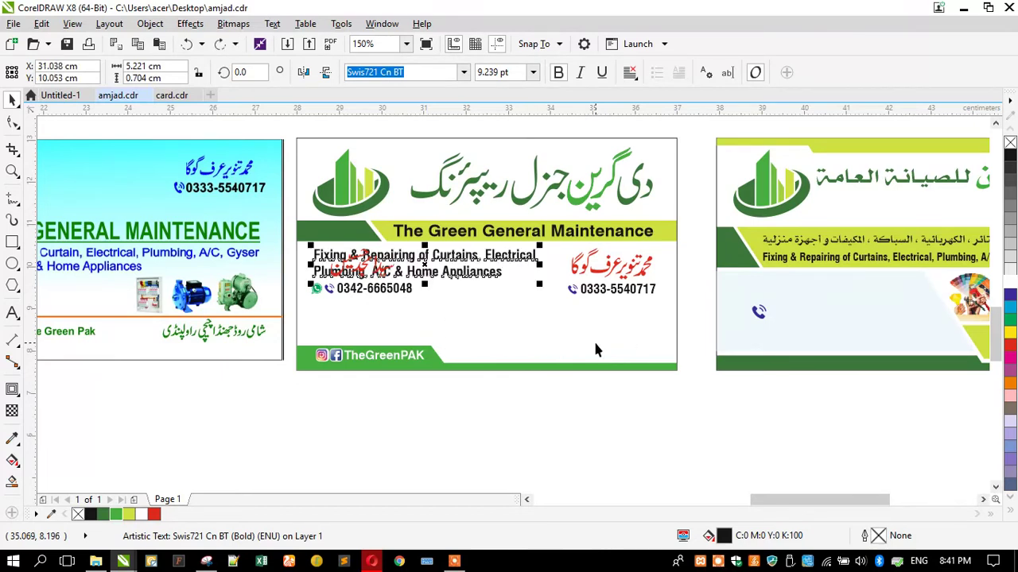
left_click_drag(400, 297, 400, 334)
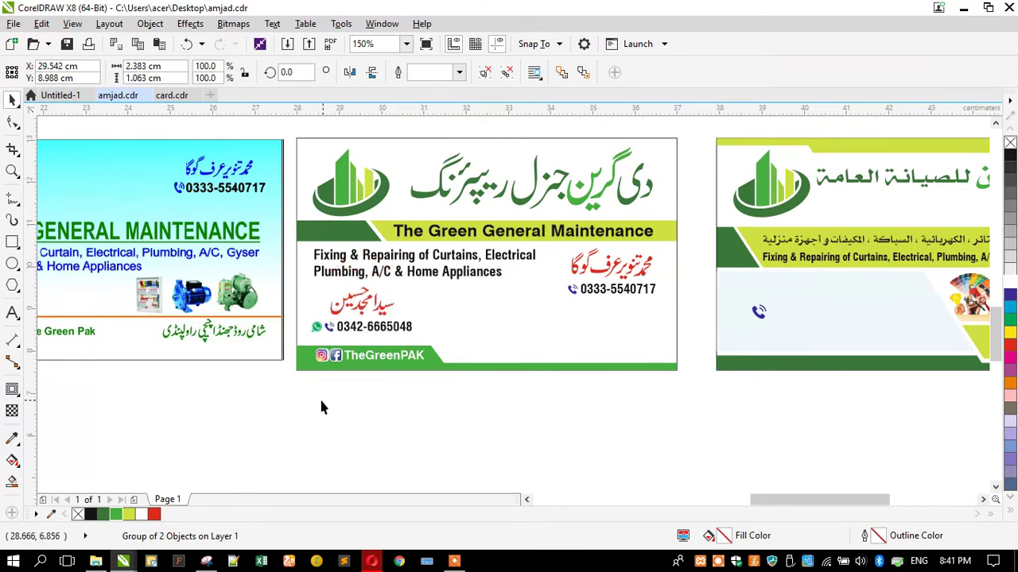
left_click(298, 376)
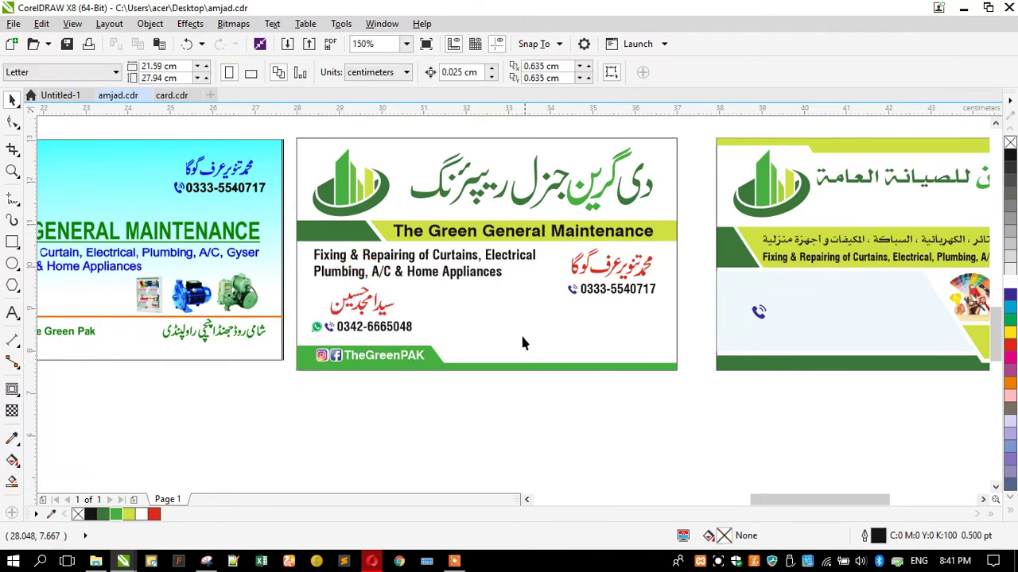
Start a new text line below the card and type 'شامی روڈ', correcting stray letters
left_click(12, 313)
left_click(499, 425)
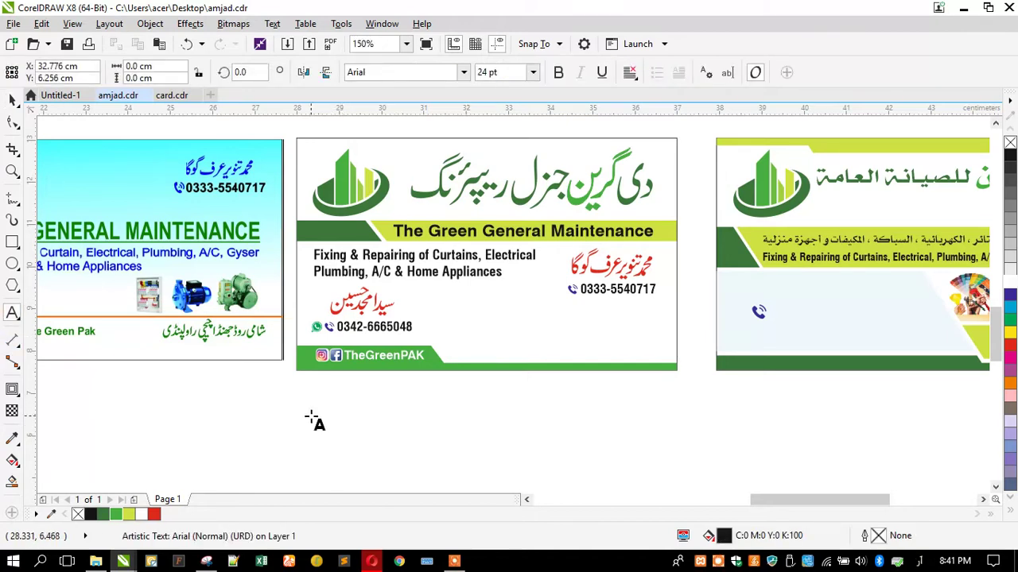
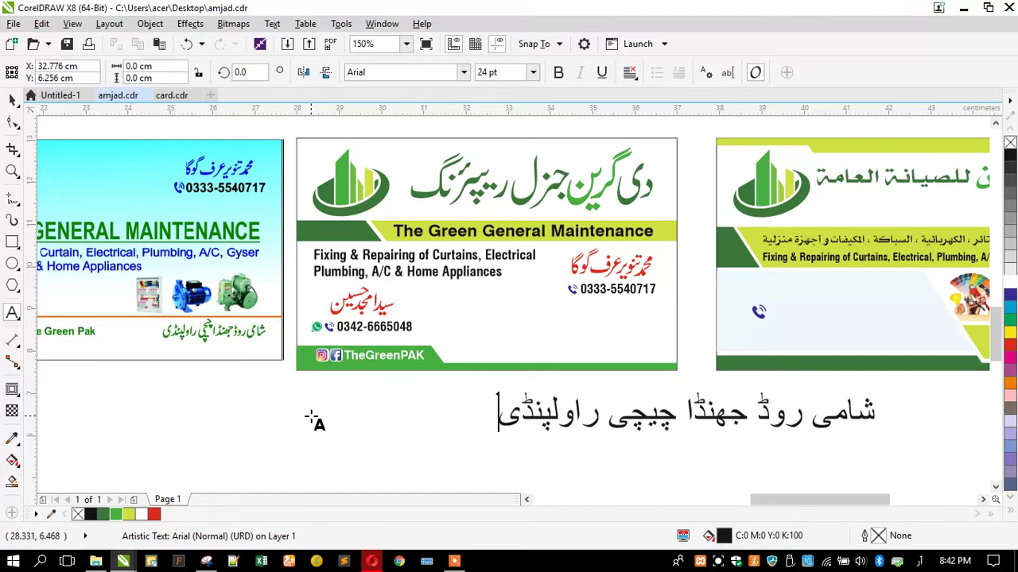
key("ctrl+space")
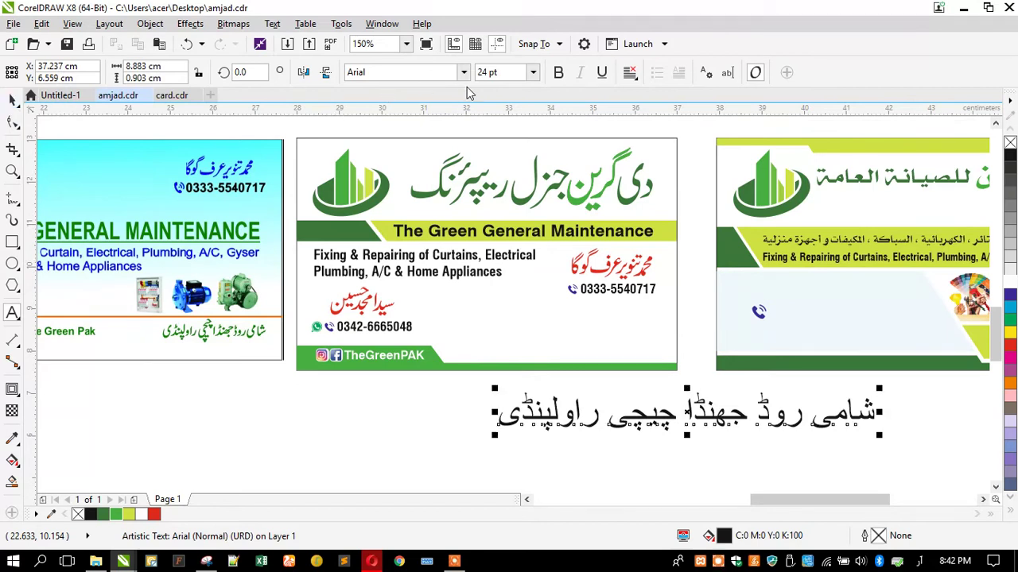
Set the Urdu address in Jameel Noori Nastaleeq and scale it down
left_click(464, 72)
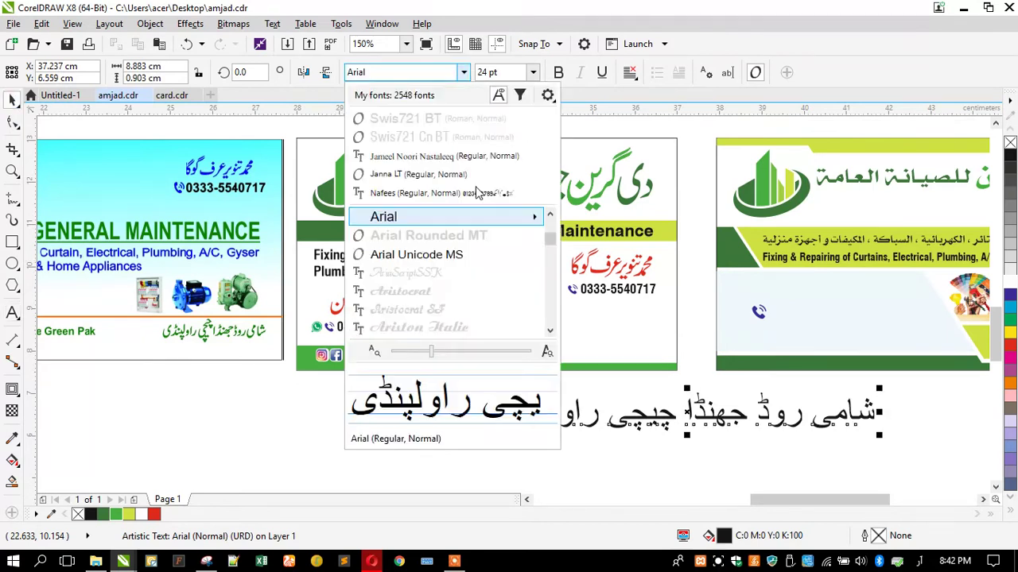
left_click(444, 156)
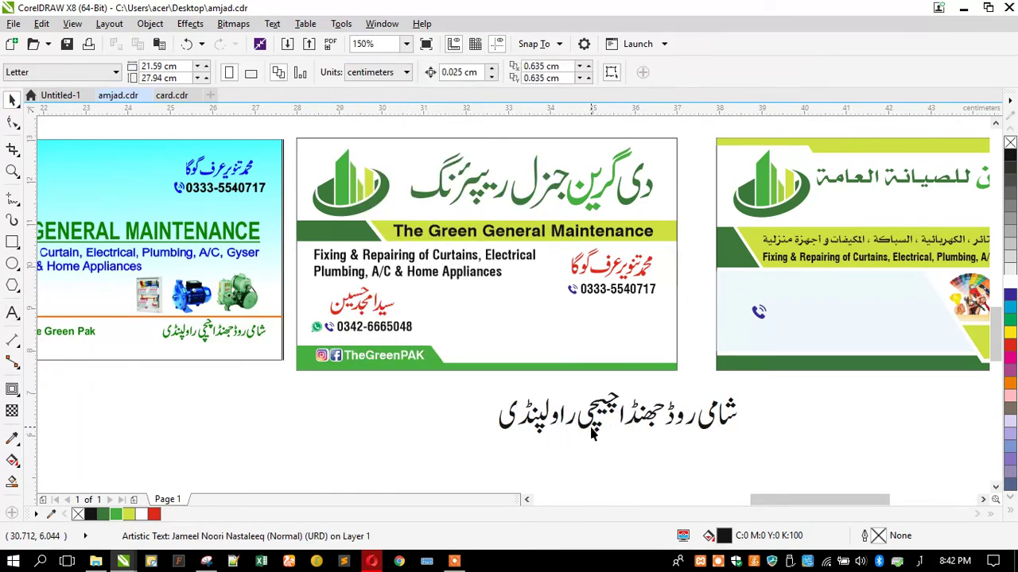
left_click(593, 430)
left_click_drag(493, 443, 559, 452)
Place the address at the card's bottom right, shrink it further, and convert it to curves
left_click_drag(637, 410, 558, 363)
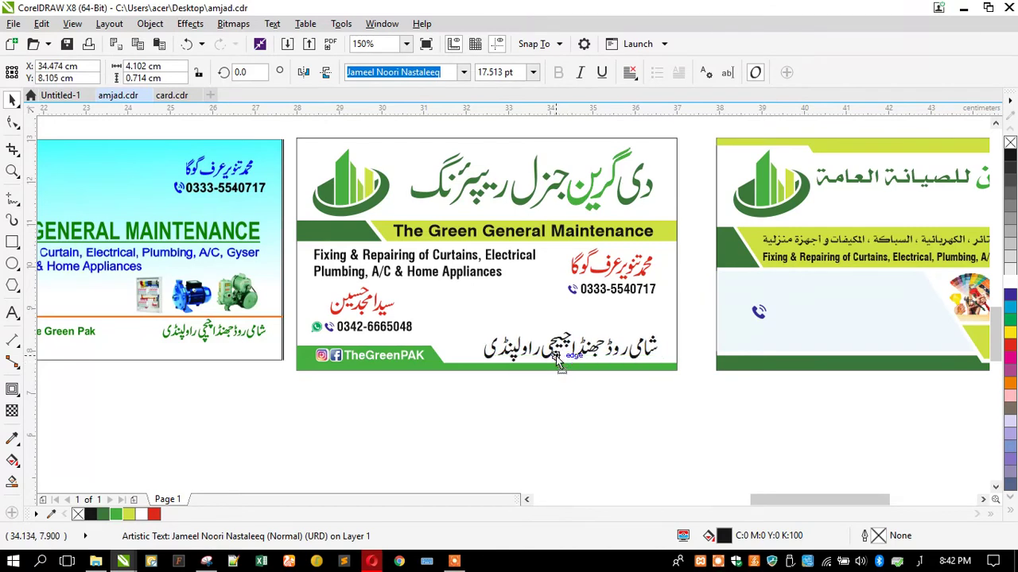
left_click_drag(507, 327, 534, 327)
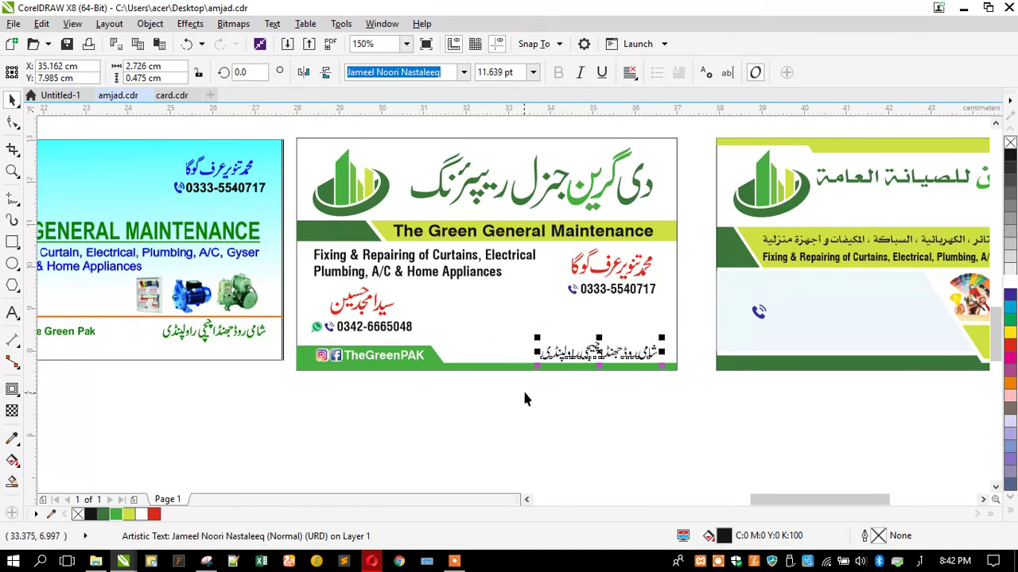
scroll(564, 380, "up", 2)
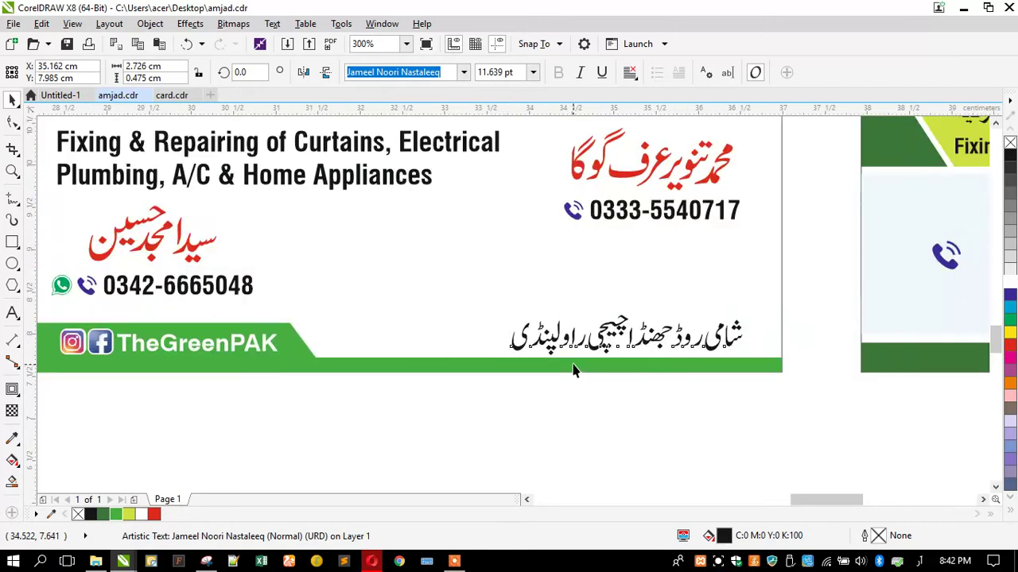
key("ctrl+q")
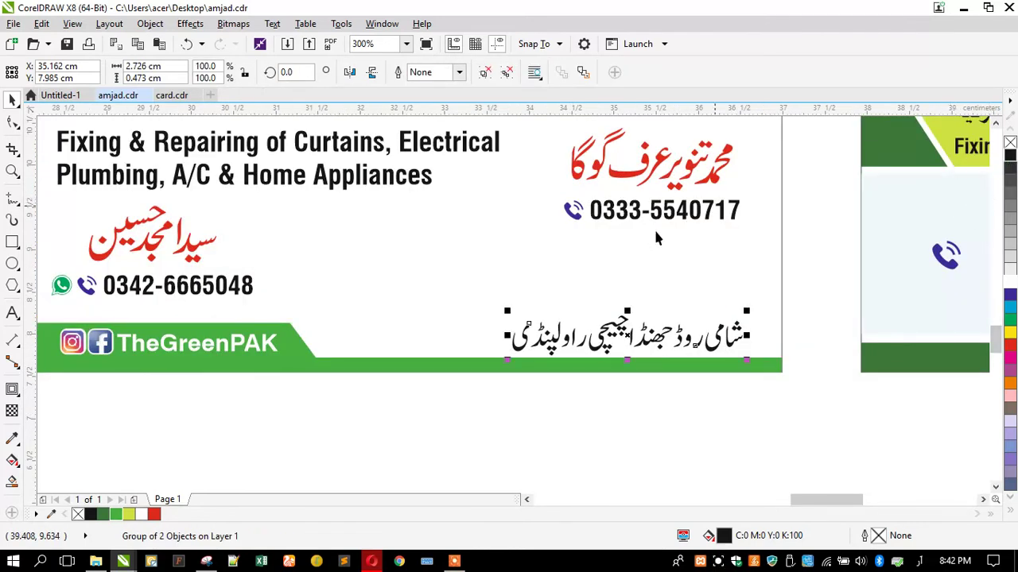
scroll(556, 347, "up", 2)
left_click_drag(558, 347, 556, 342)
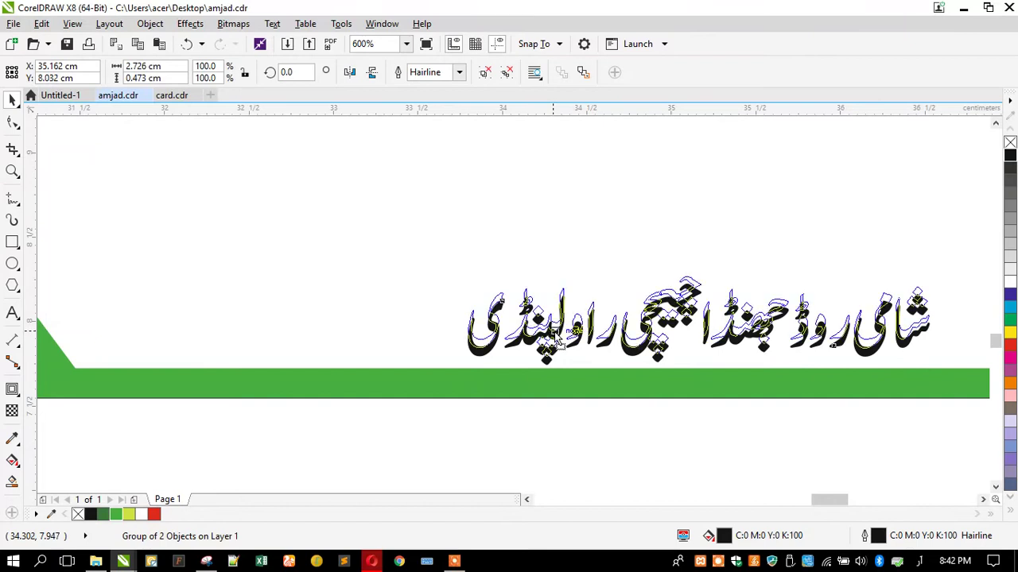
scroll(556, 343, "down", 4)
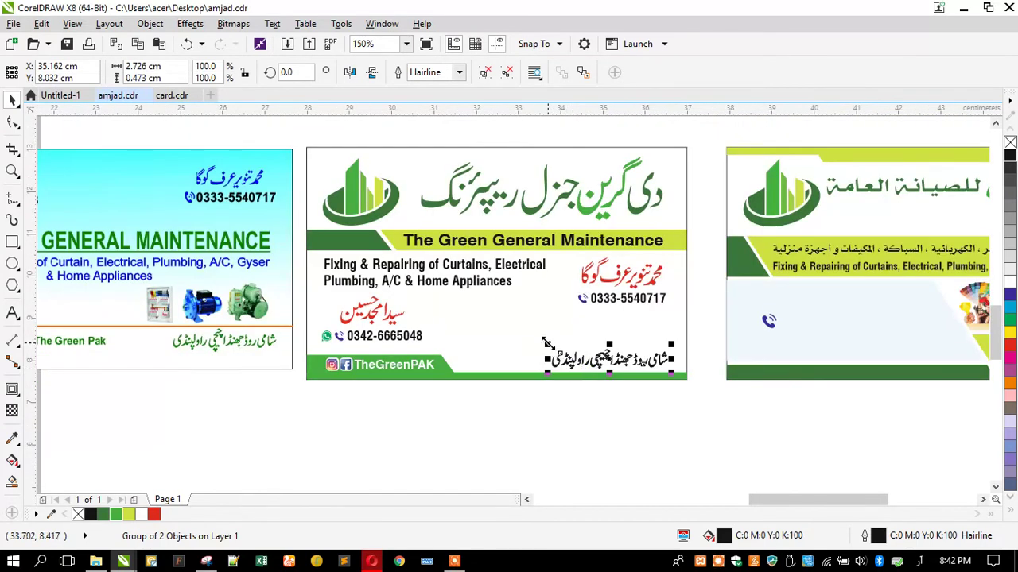
left_click(475, 385)
left_click(473, 346)
left_click(441, 446)
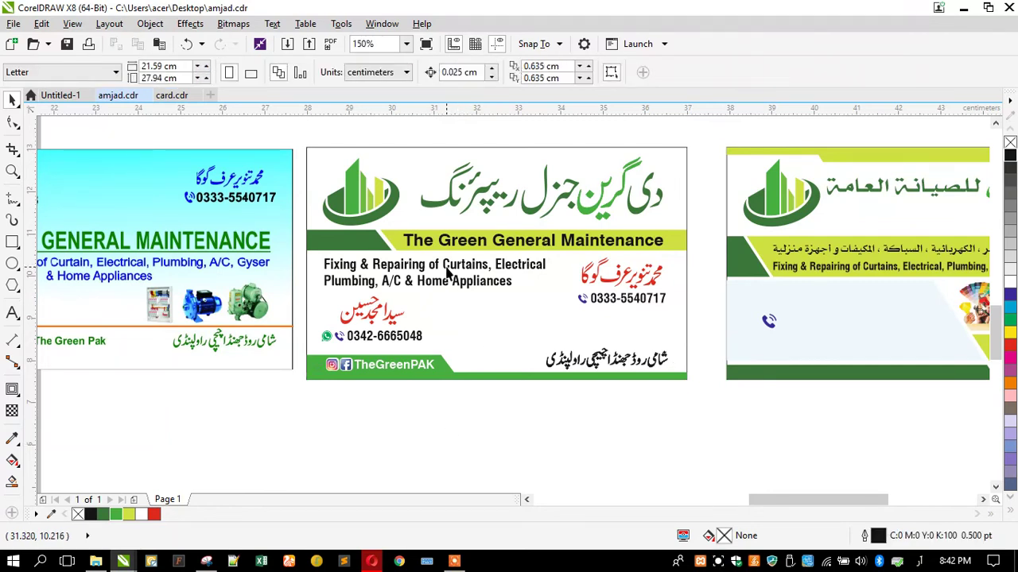
Shrink the logo slightly and stretch the Urdu title wider to the left
left_click(378, 201)
scroll(425, 257, "up", 2)
left_click_drag(425, 256, 412, 258)
left_click(470, 220)
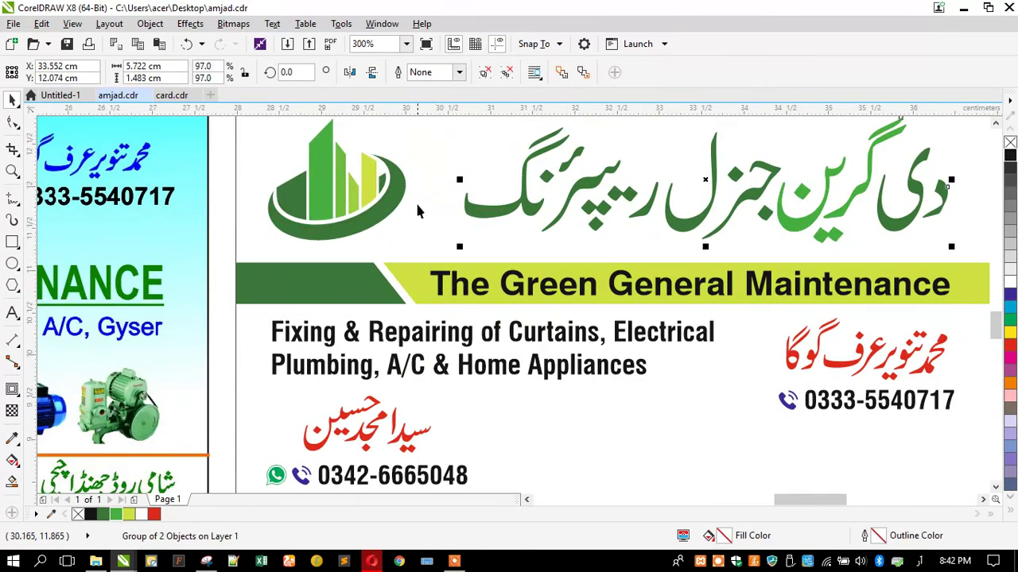
scroll(436, 205, "down", 2)
left_click_drag(436, 195, 419, 194)
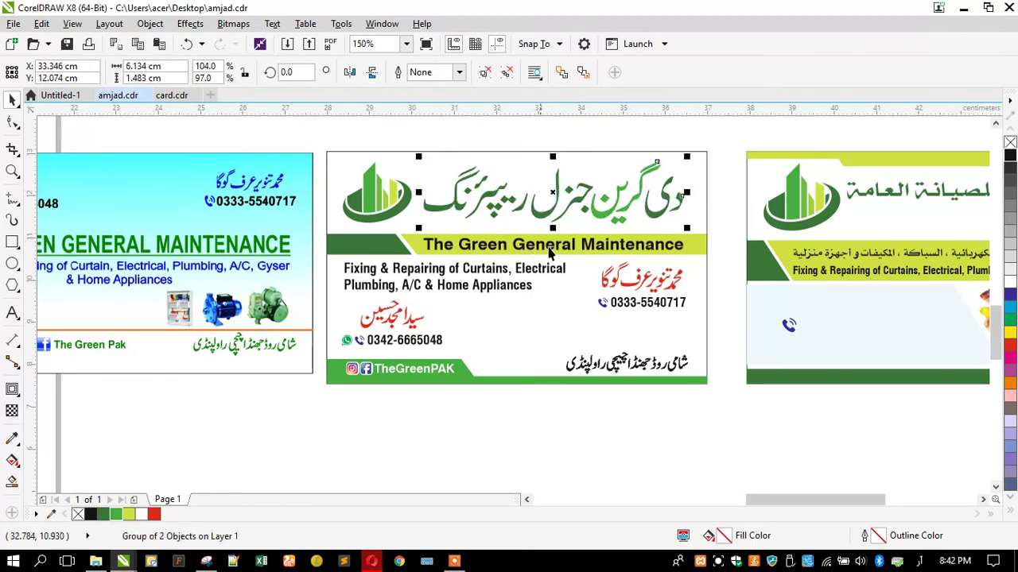
Move the green title bar and its text slightly down
left_click_drag(723, 227, 315, 267)
left_click(412, 247, "shift")
scroll(413, 247, "up", 2)
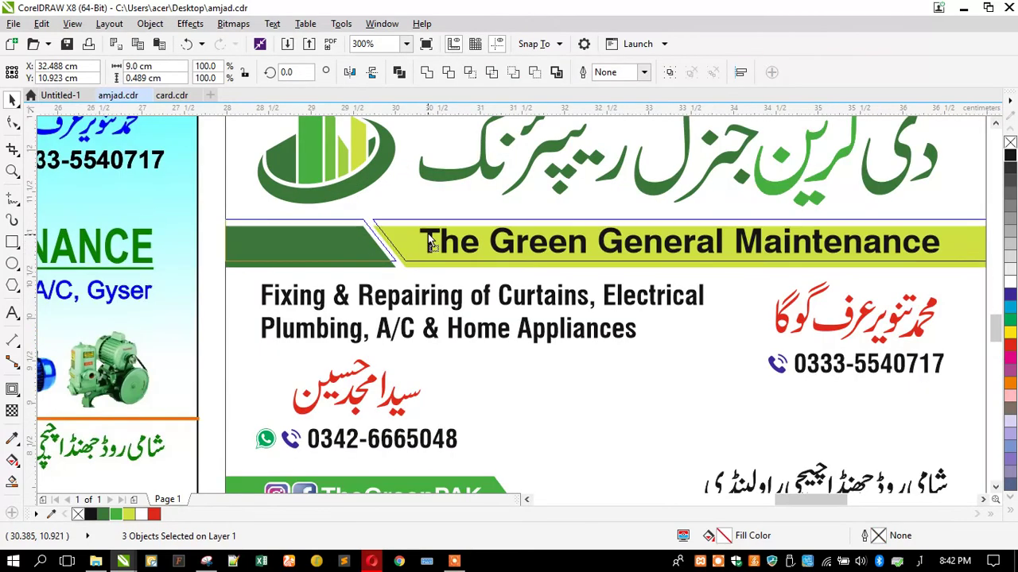
left_click_drag(428, 232, 427, 233)
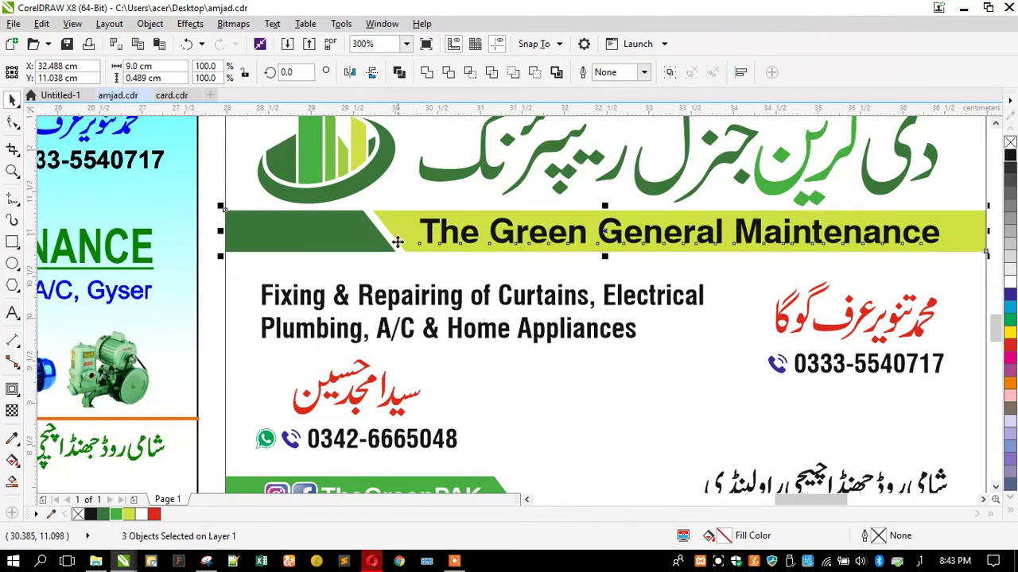
scroll(395, 236, "down", 2)
Raise the services text and 0333 name, undoing trial moves of the 0342 group and address
left_click_drag(709, 251, 315, 321)
left_click_drag(345, 291, 346, 280)
key("Escape")
left_click_drag(371, 350, 624, 343)
left_click_drag(568, 367, 343, 355)
left_click(429, 417)
key("ctrl+z")
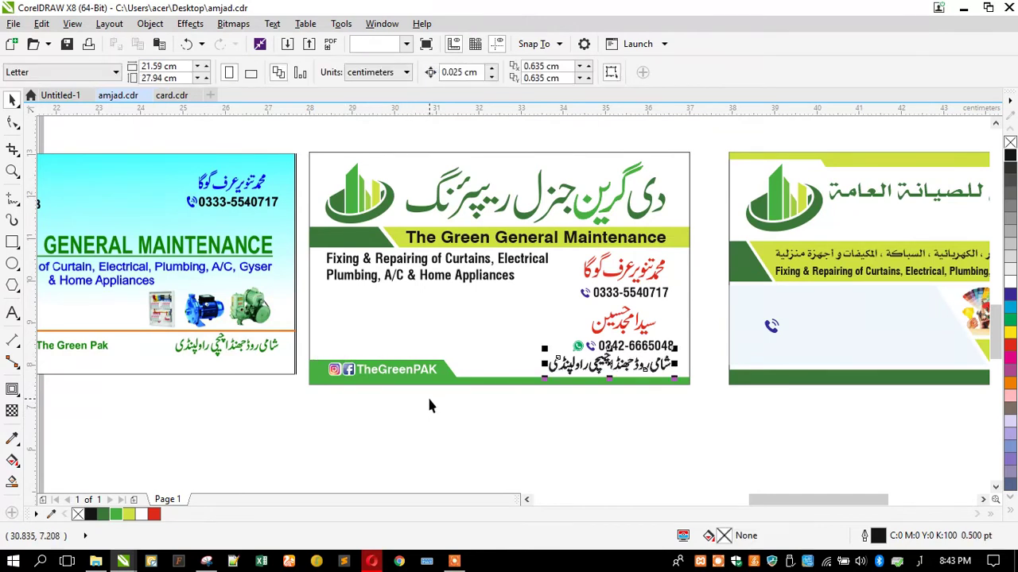
key("ctrl+z")
left_click(428, 400)
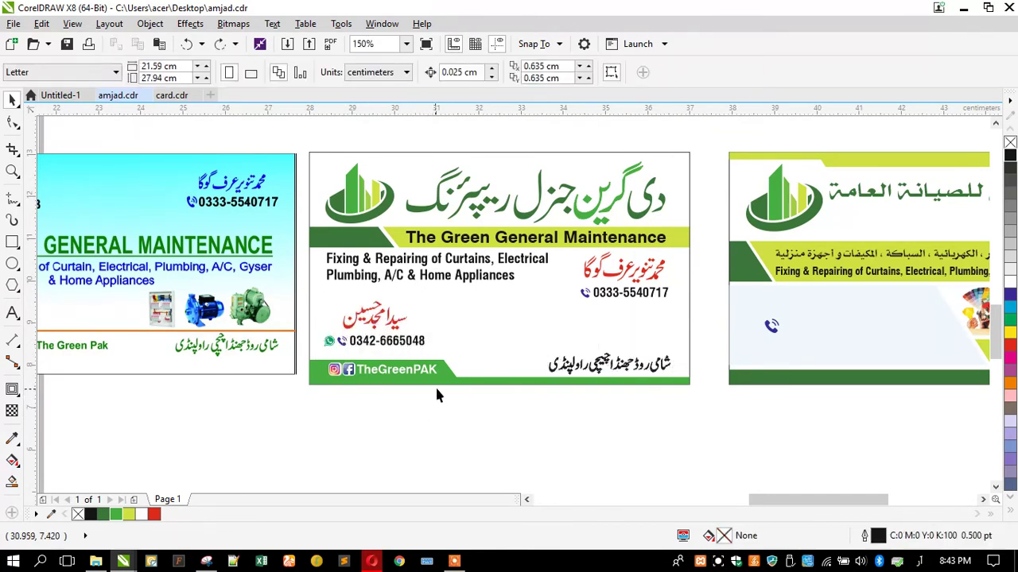
left_click(437, 279)
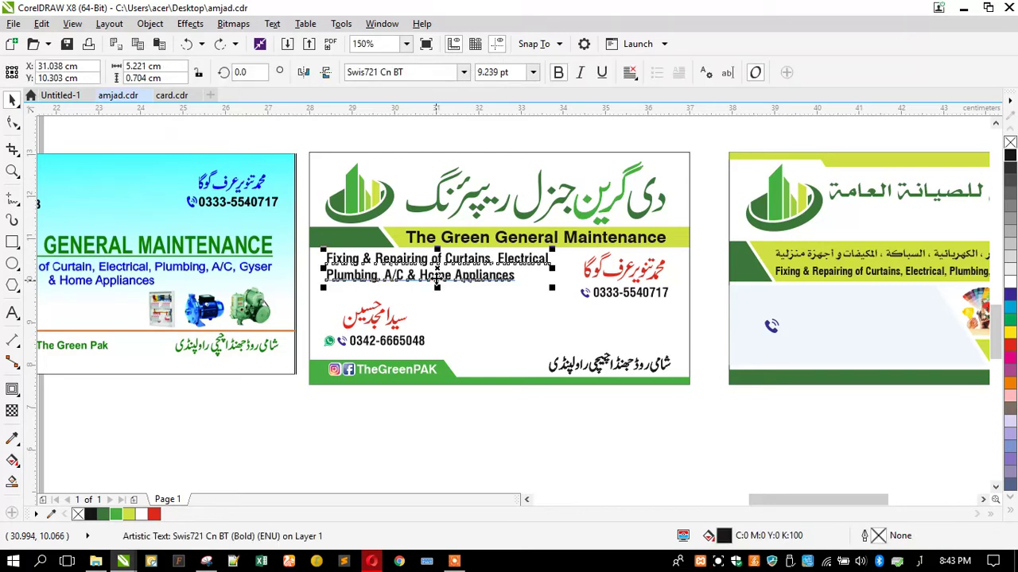
Mirror the card's lower content horizontally, then flip TheGreenPAK text and social icons back
left_click_drag(698, 426, 306, 243)
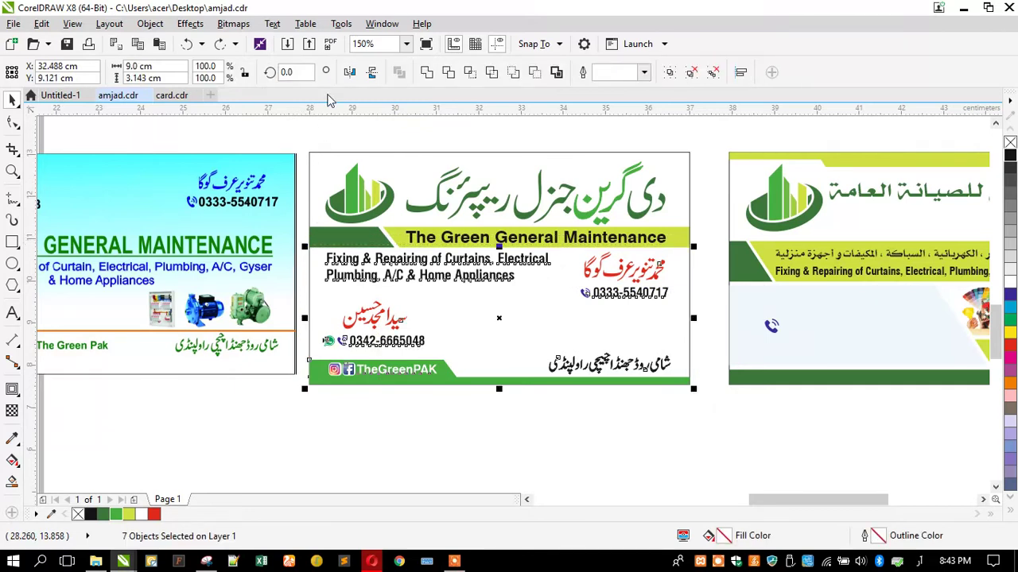
left_click(350, 74)
left_click(566, 364)
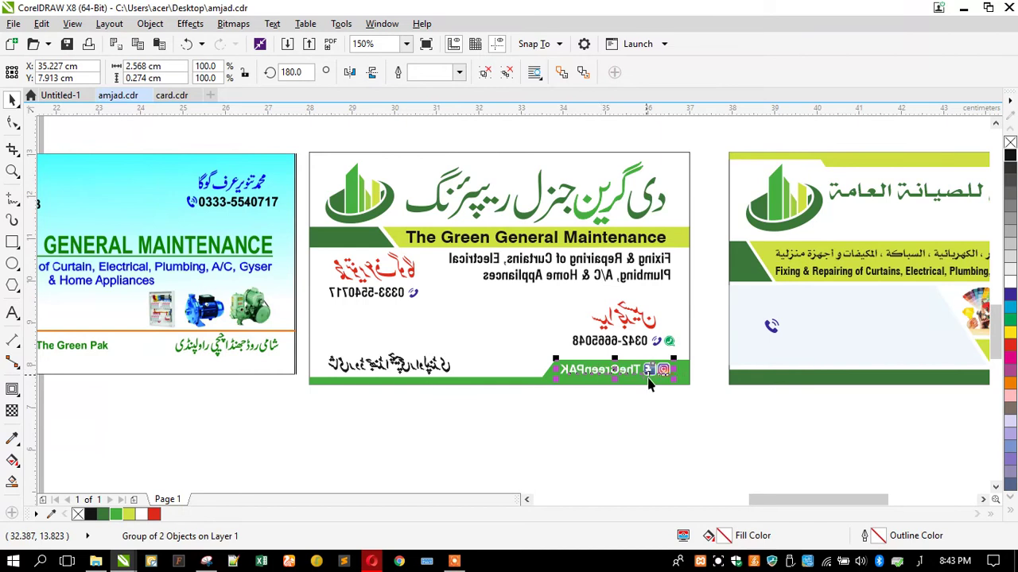
scroll(648, 382, "up", 2)
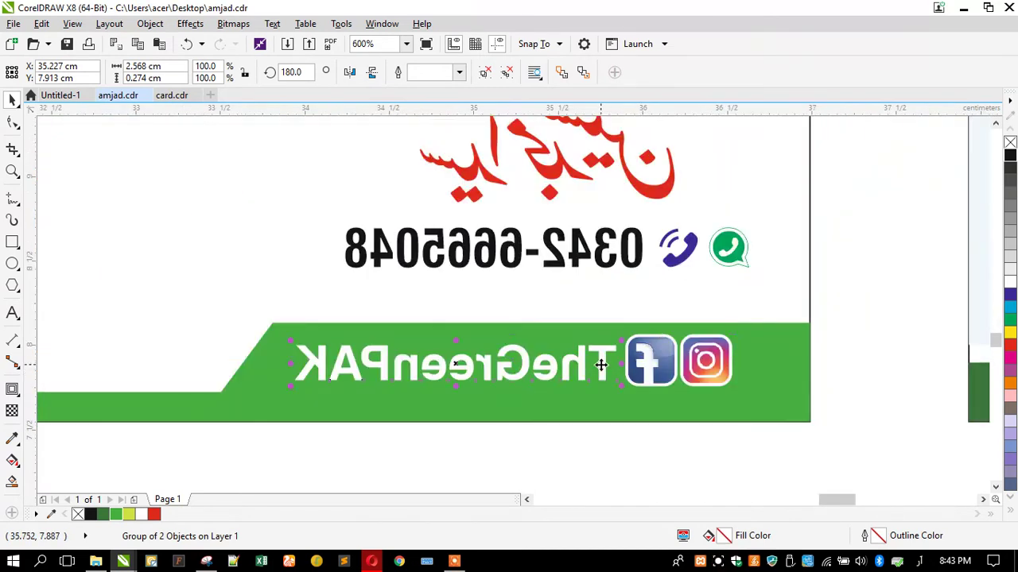
left_click(600, 364, "ctrl")
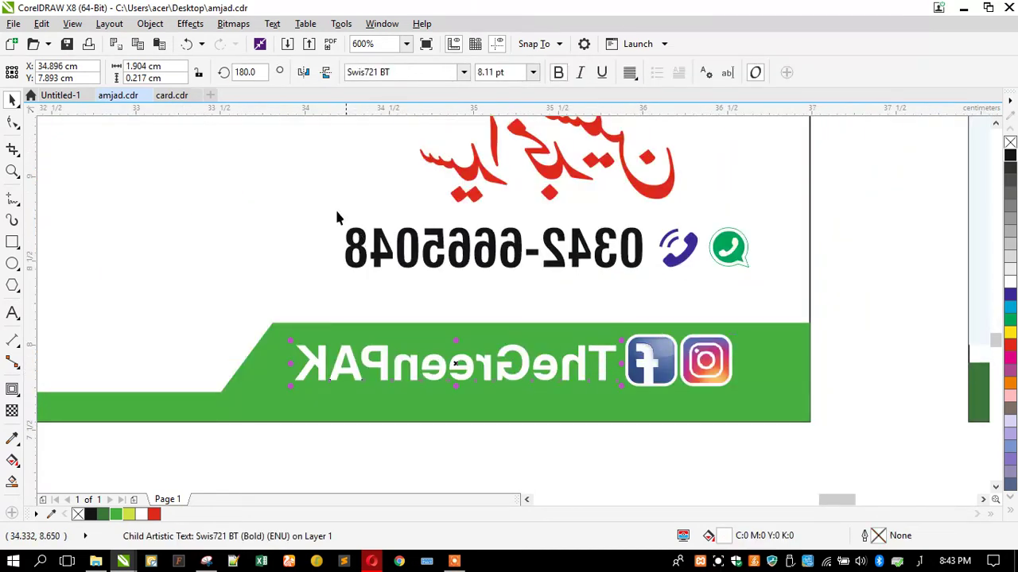
left_click(655, 375, "ctrl")
left_click(349, 73)
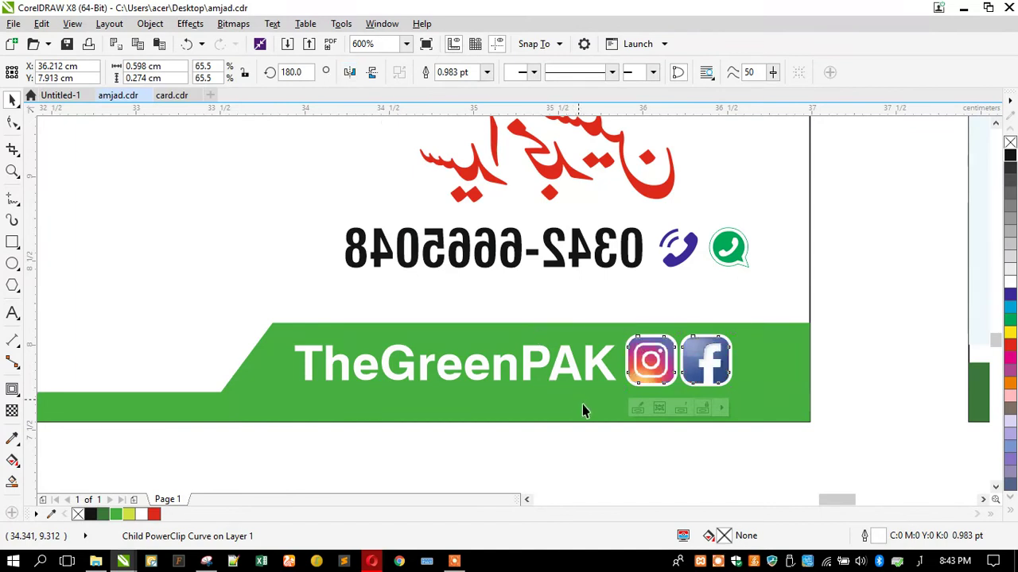
scroll(556, 413, "down", 2)
key("Escape")
Right-align the mirrored services text
left_click(568, 304)
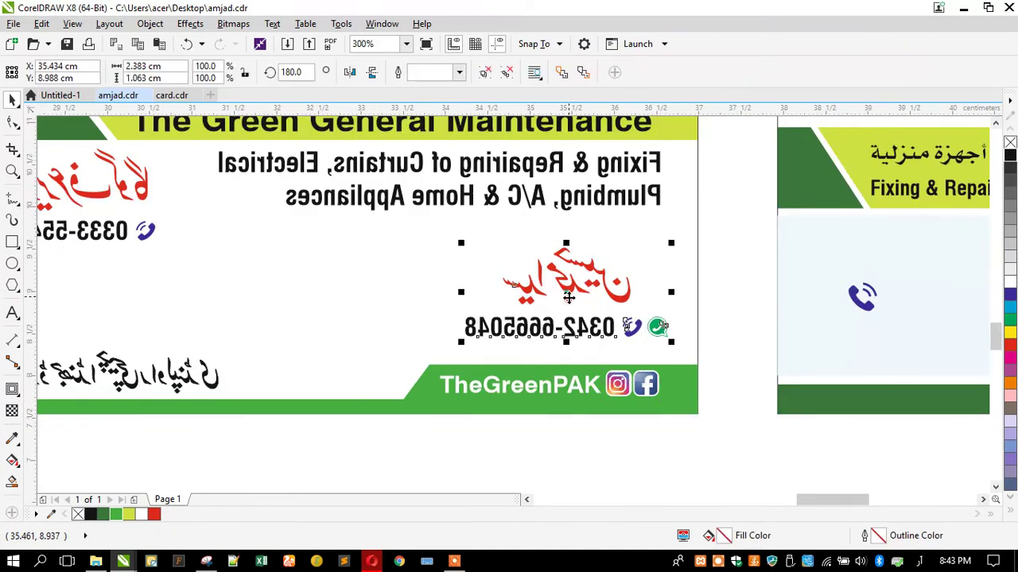
scroll(562, 381, "down", 3)
scroll(540, 374, "up", 3)
left_click(516, 268)
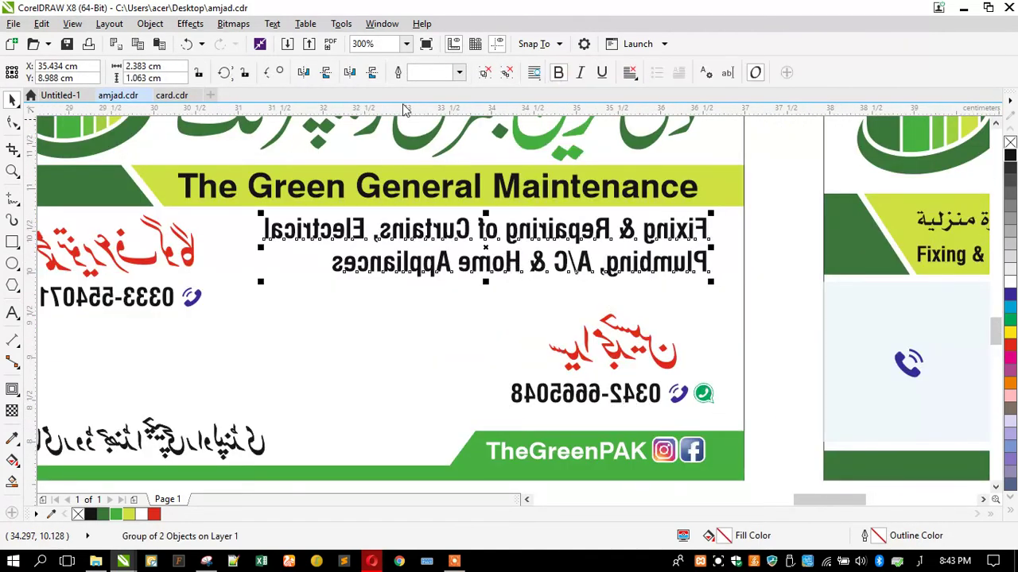
left_click(631, 75)
left_click(654, 139)
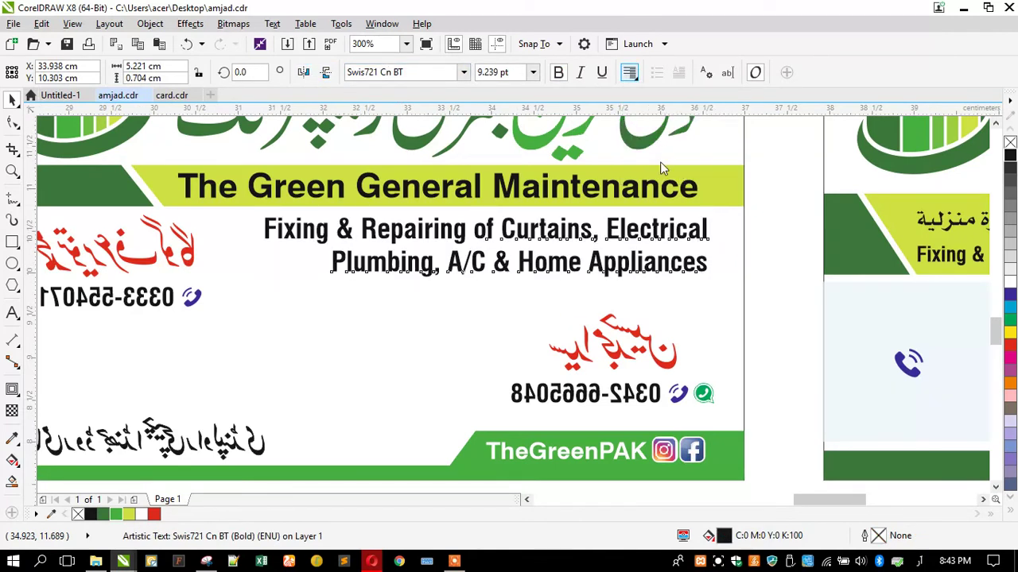
scroll(776, 291, "down", 2)
left_click(500, 387)
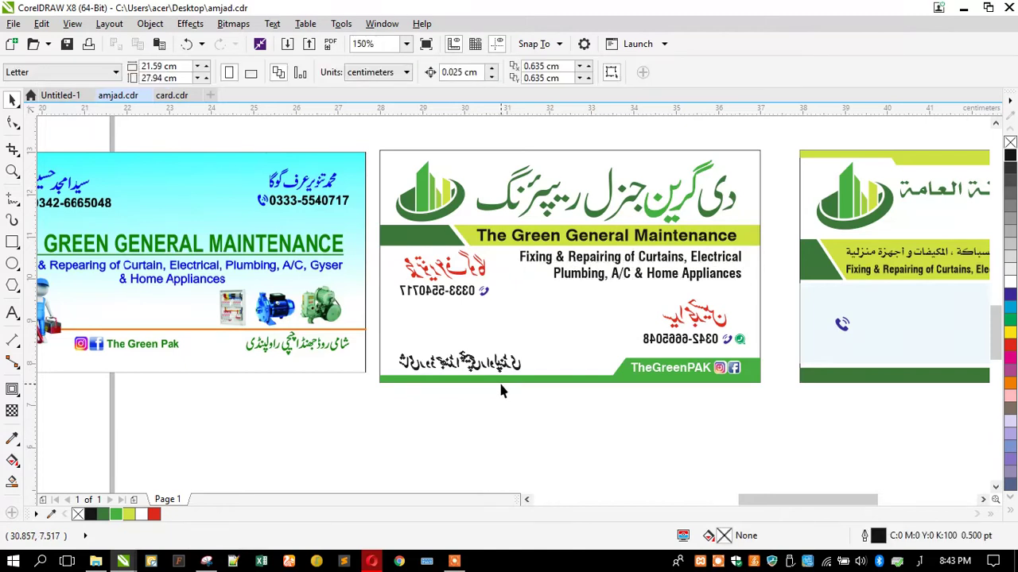
Flip the red 0333 name group and the Urdu address back to readable
left_click(436, 272)
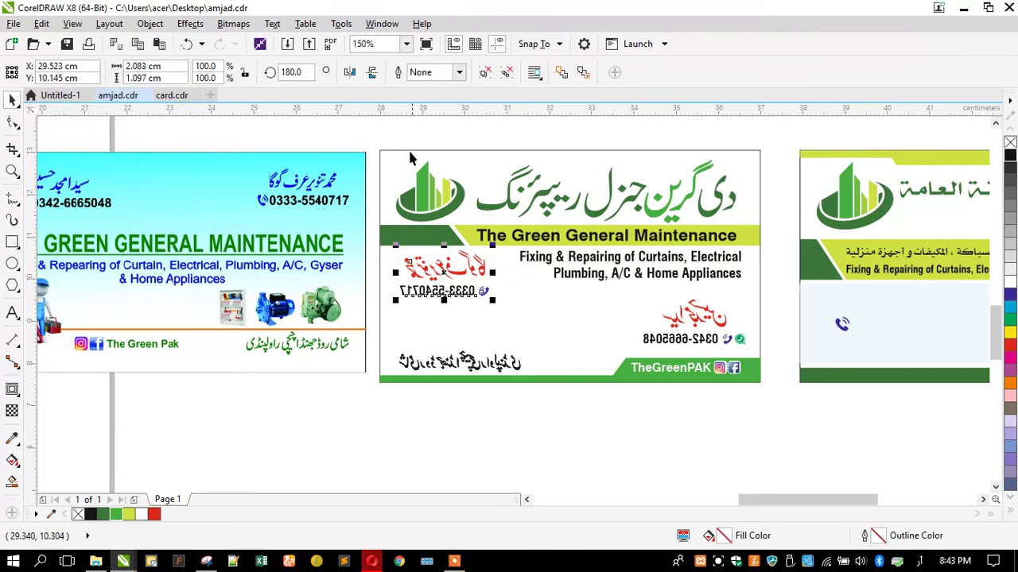
left_click(350, 74)
left_click(513, 395)
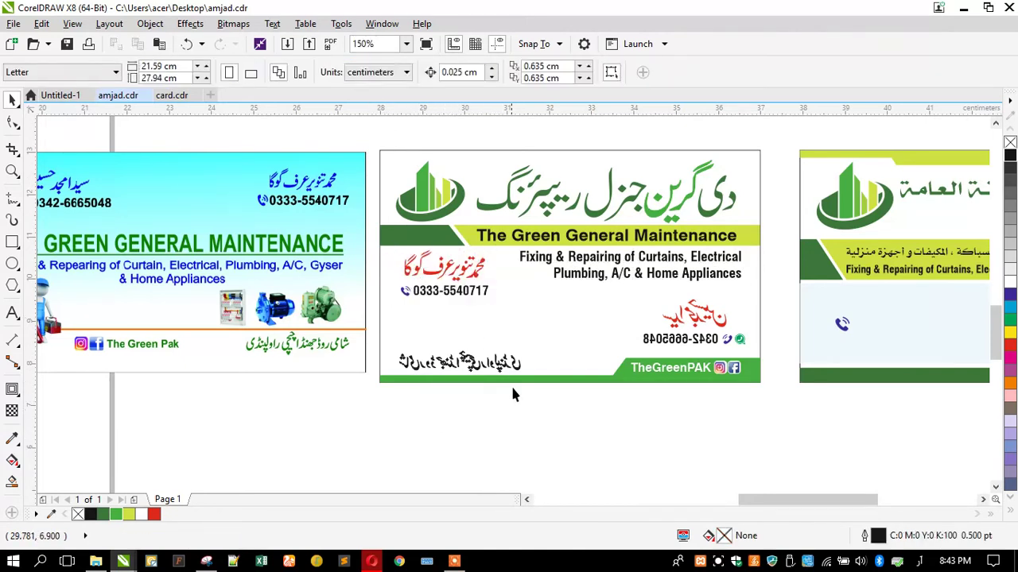
left_click(498, 371)
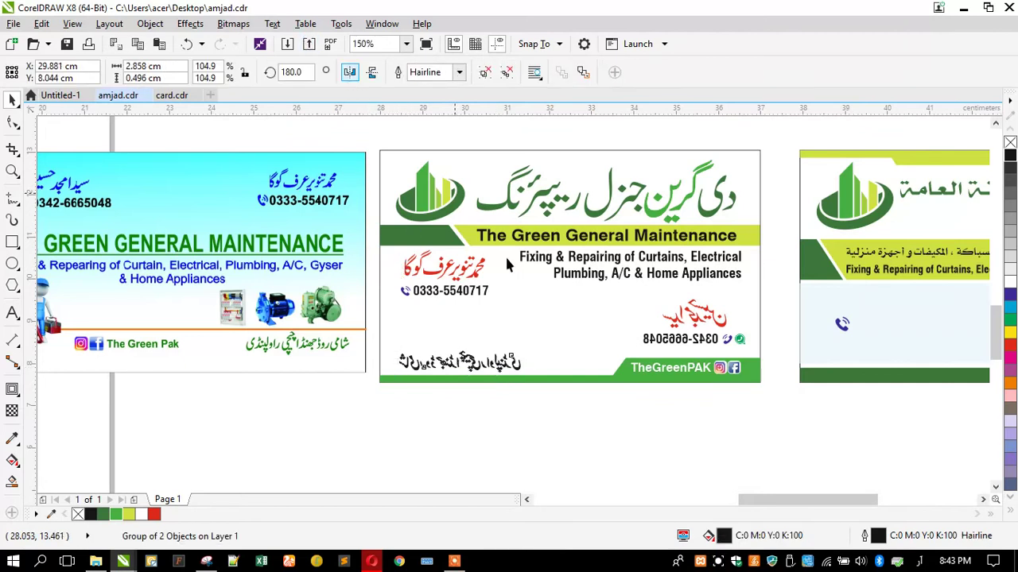
left_click(350, 73)
left_click(419, 422)
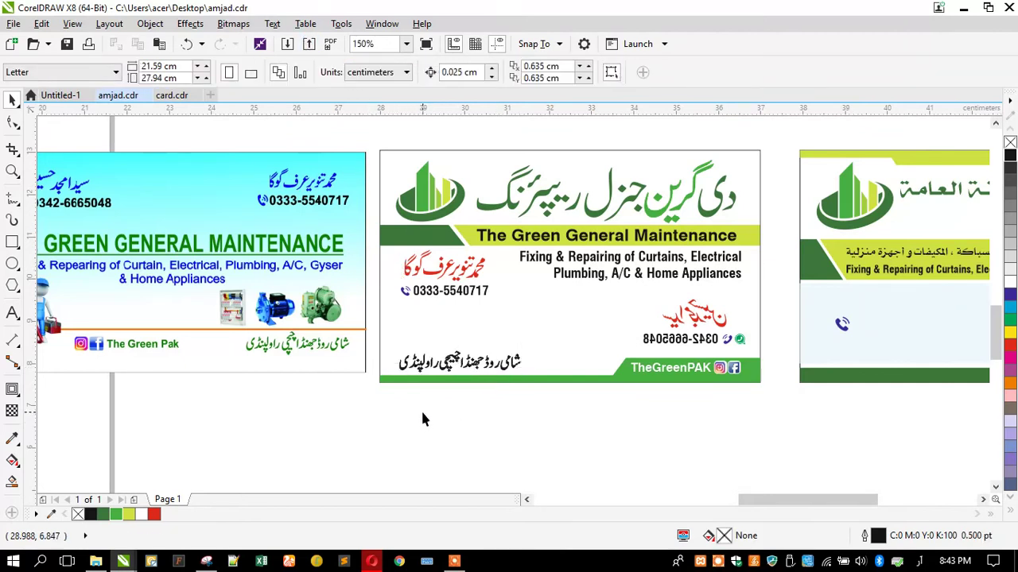
Set the name group upright, move it beside the other, and right-align it with the services text
left_click_drag(674, 326, 562, 326)
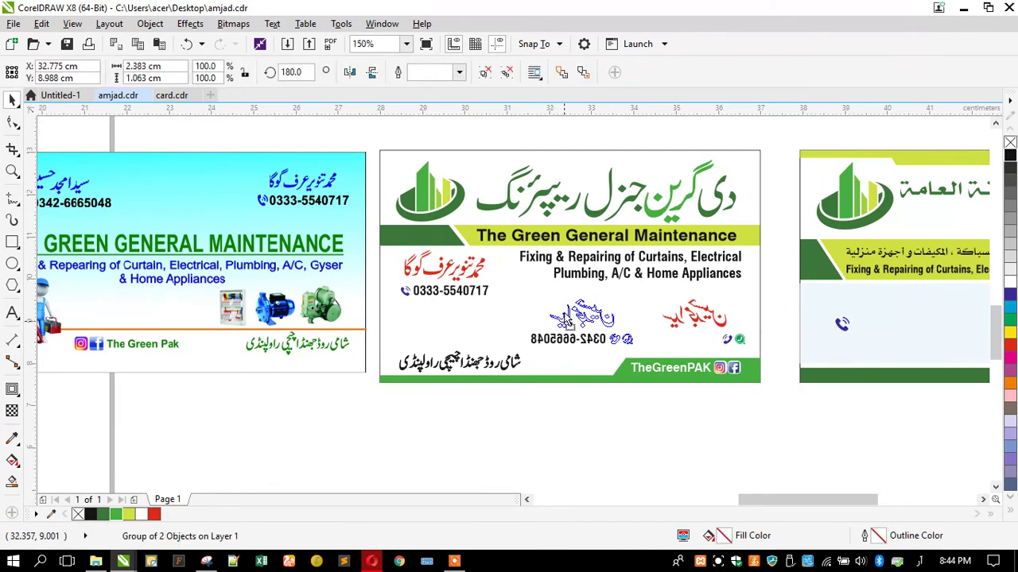
left_click(350, 73)
left_click_drag(442, 276, 696, 323)
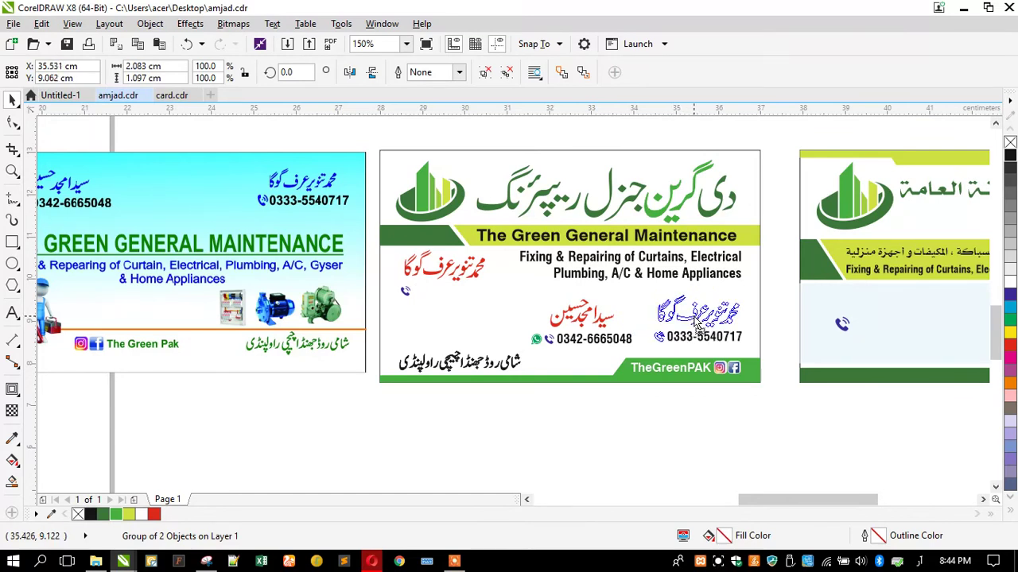
left_click(657, 275, "shift")
key("r")
Bottom-align the 0342 and 0333 groups and shift the Urdu address line right
left_click(608, 267, "shift")
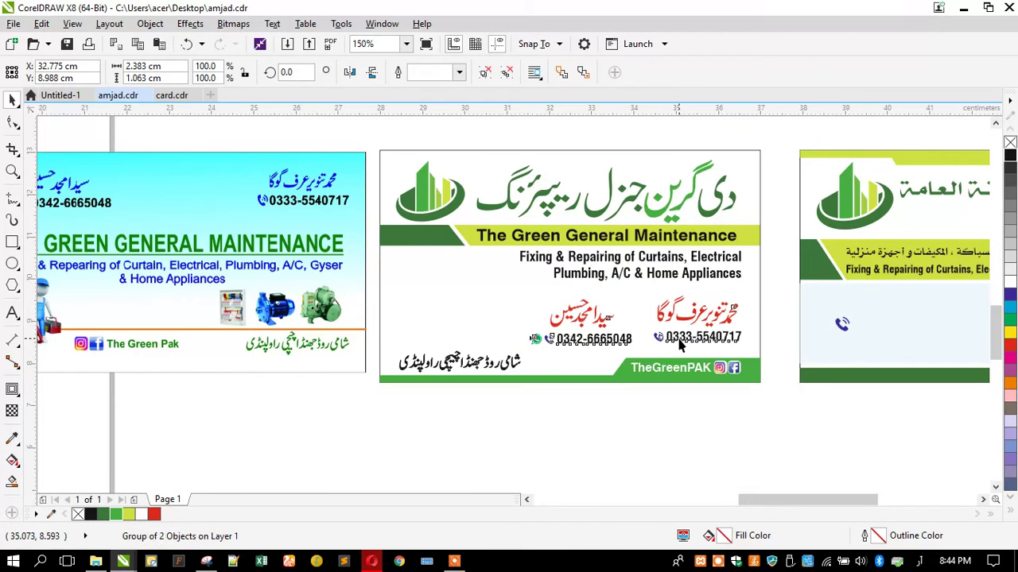
left_click(531, 339, "shift")
key("b")
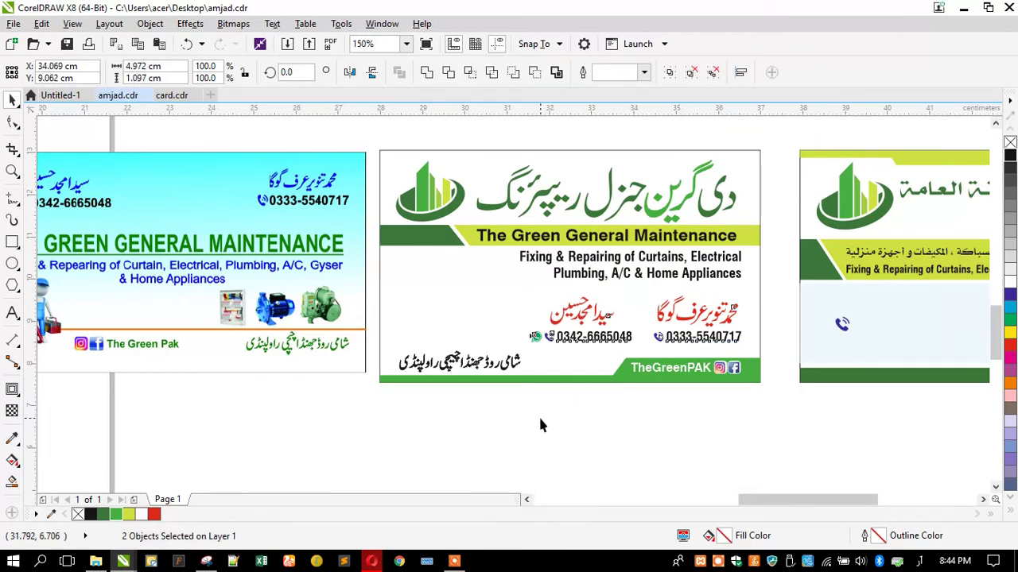
left_click(538, 415)
left_click_drag(515, 364, 602, 364)
left_click(450, 429)
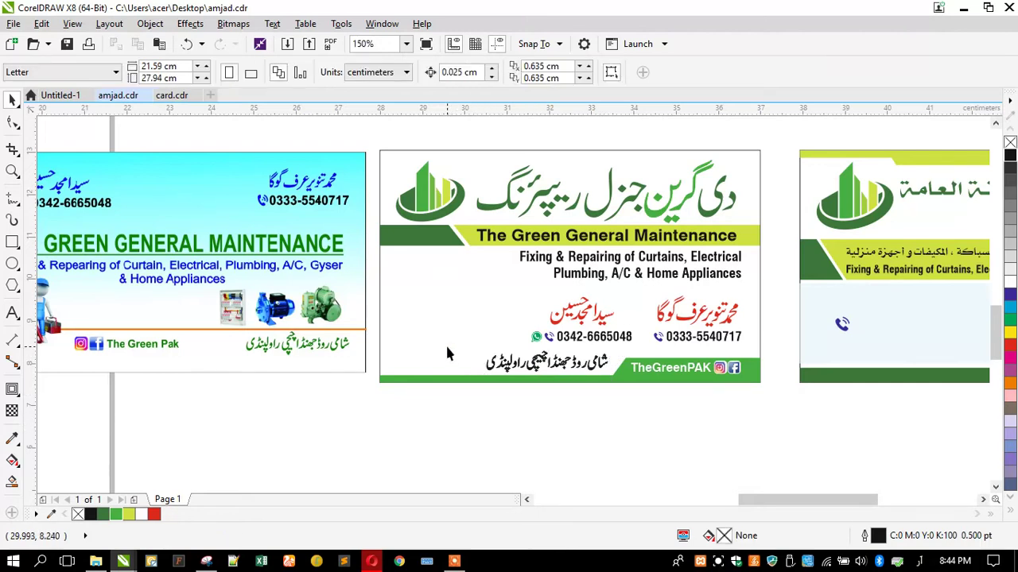
Move both red name and phone groups up slightly
left_click(561, 319)
scroll(684, 326, "up", 2)
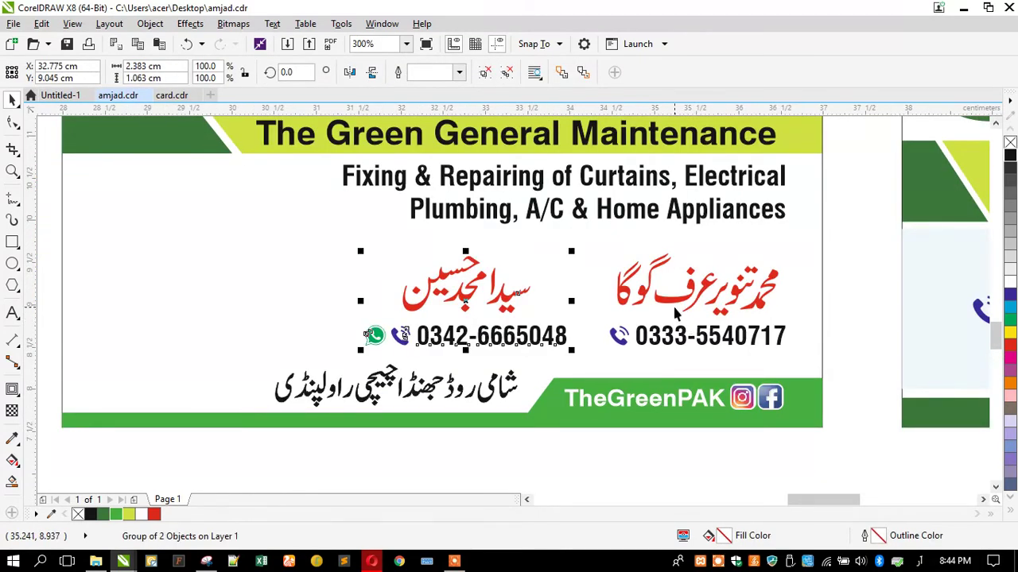
left_click(674, 306, "shift")
left_click_drag(674, 306, 674, 292)
Enlarge both name groups to about 110% and force-justify the two services text lines
left_click_drag(363, 345, 323, 363)
left_click_drag(319, 452, 319, 453)
left_click(430, 202)
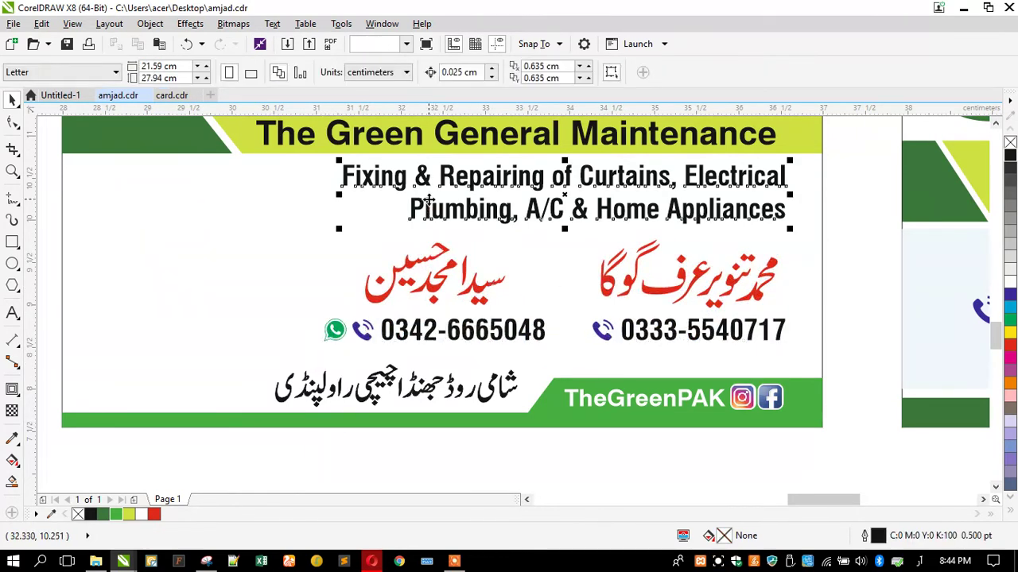
left_click(640, 72)
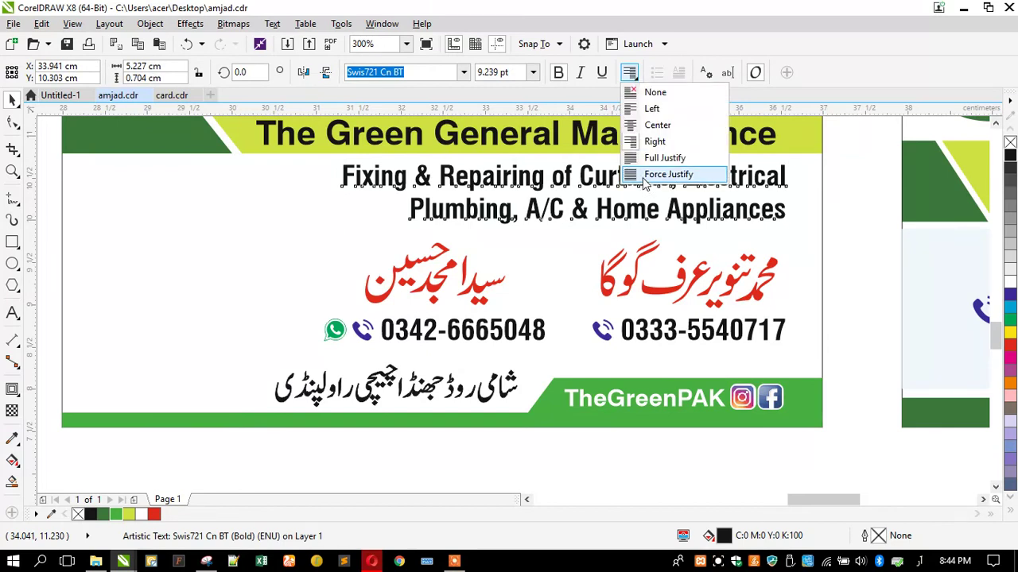
left_click(662, 173)
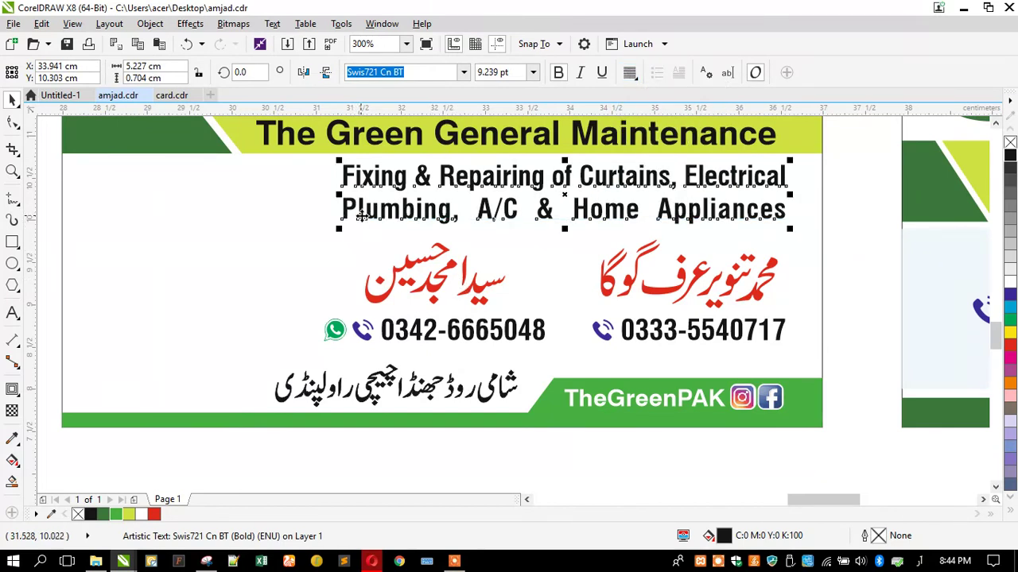
left_click_drag(362, 216, 364, 226)
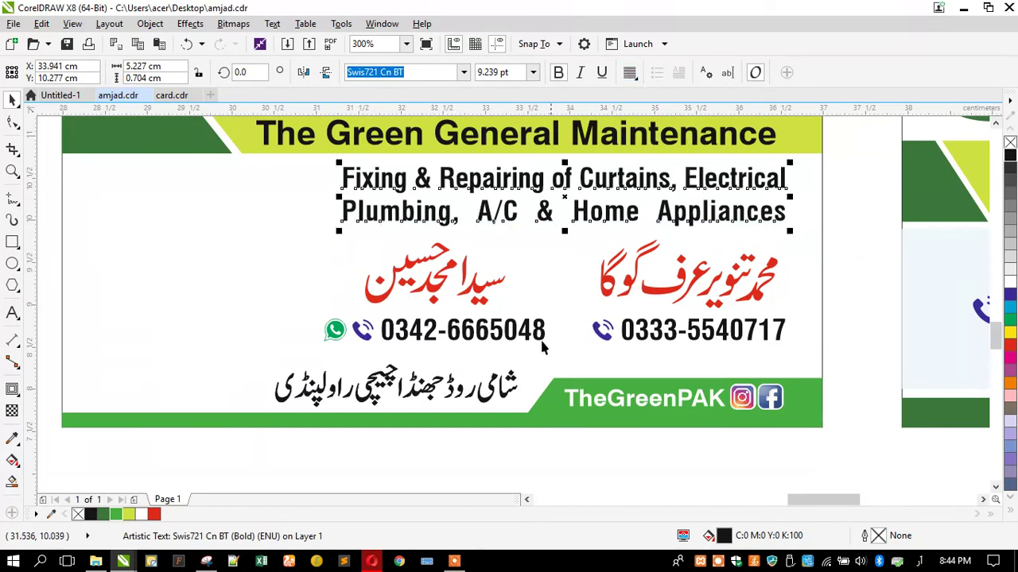
Shrink the Urdu address line to about 89%, moving it closer to TheGreenPAK
left_click(288, 372)
left_click_drag(272, 364, 307, 360)
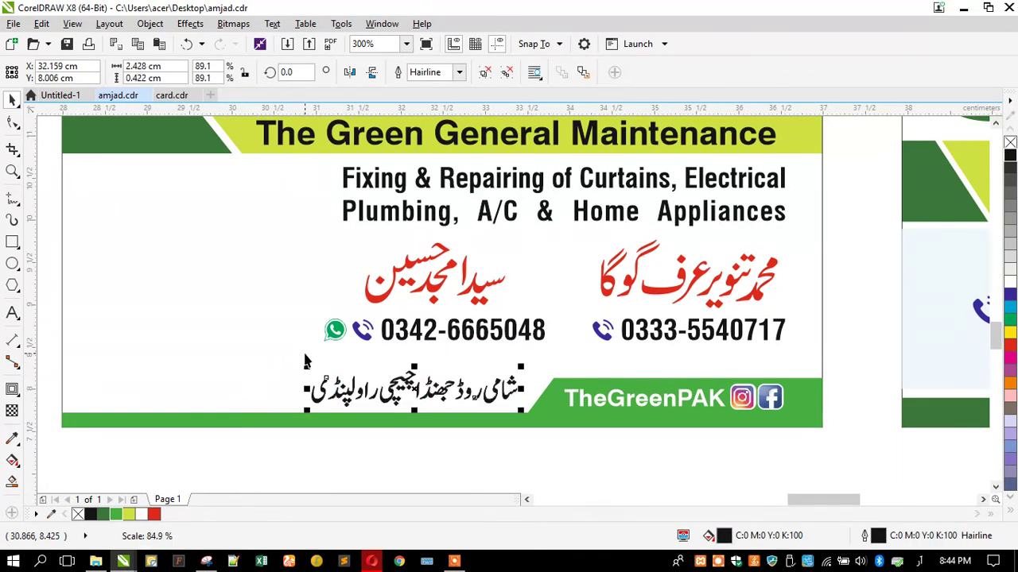
left_click(347, 222)
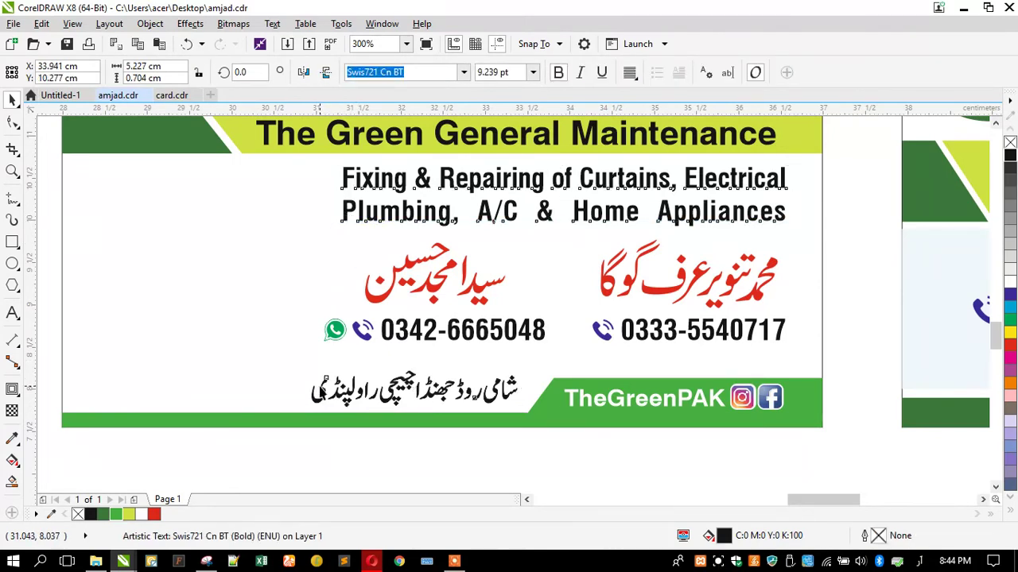
left_click(321, 386, "shift")
left_click(373, 447)
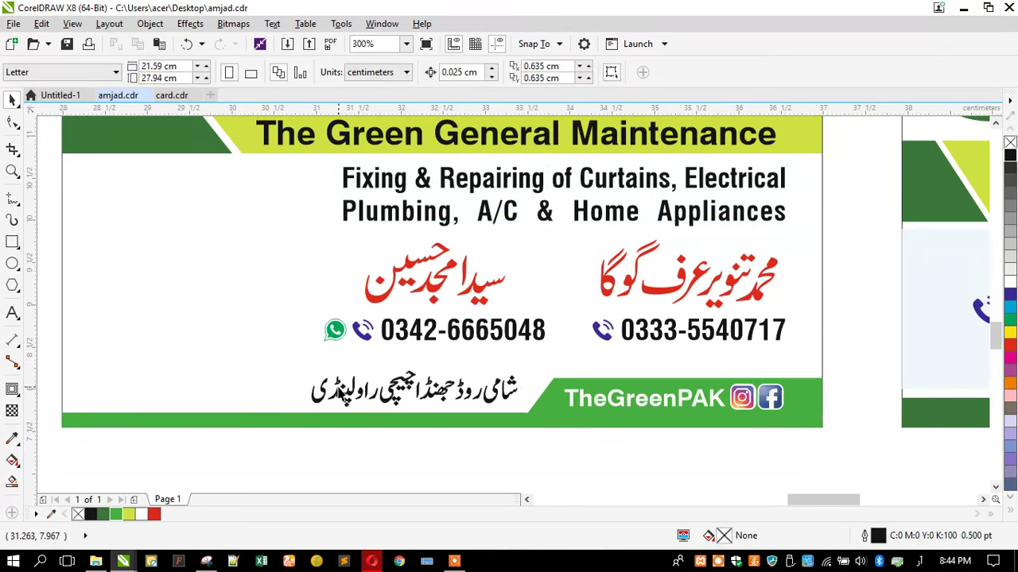
left_click(354, 403)
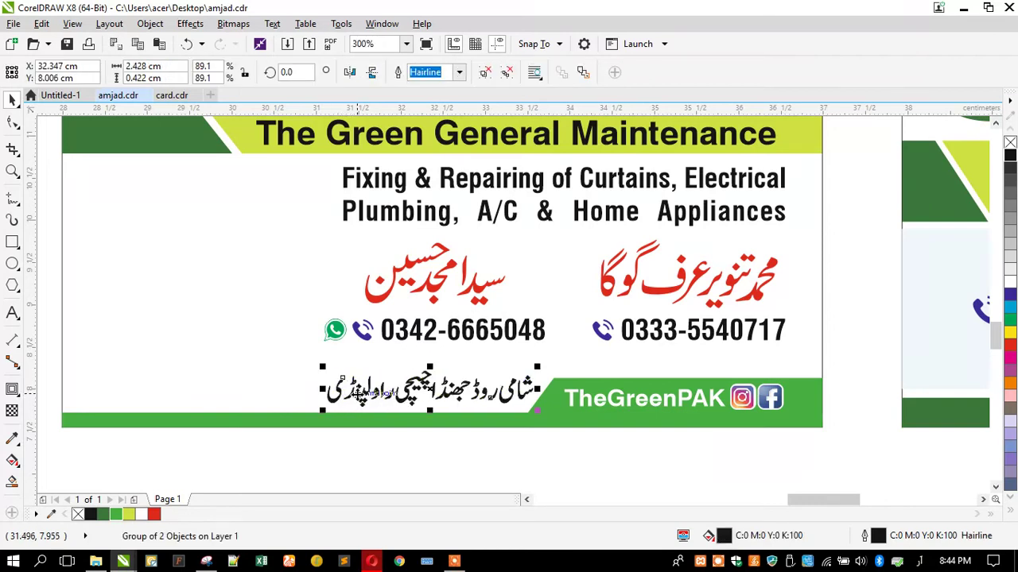
left_click(339, 368)
Move both name-and-phone groups up under the title band
left_click(331, 333)
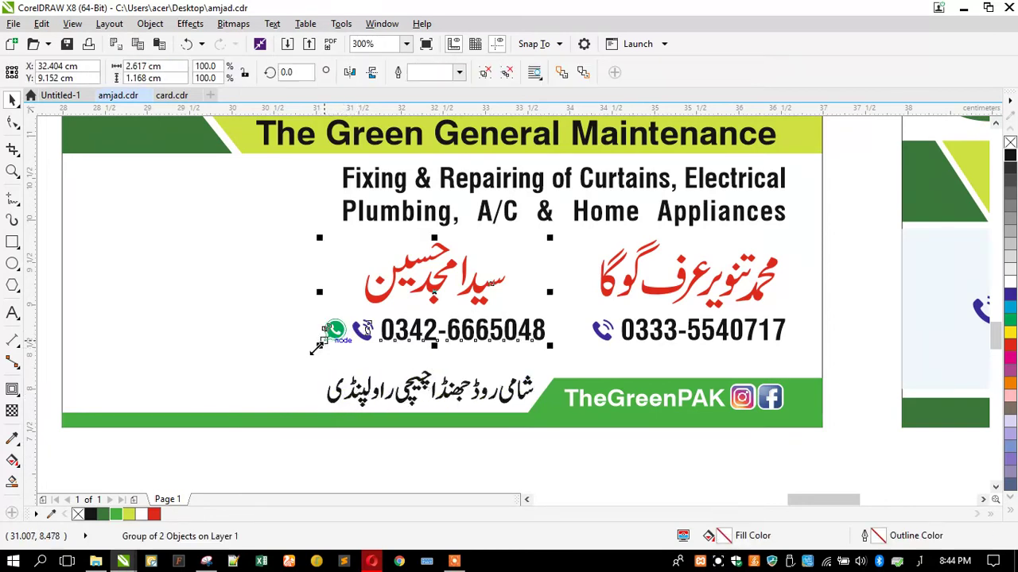
left_click(607, 302, "shift")
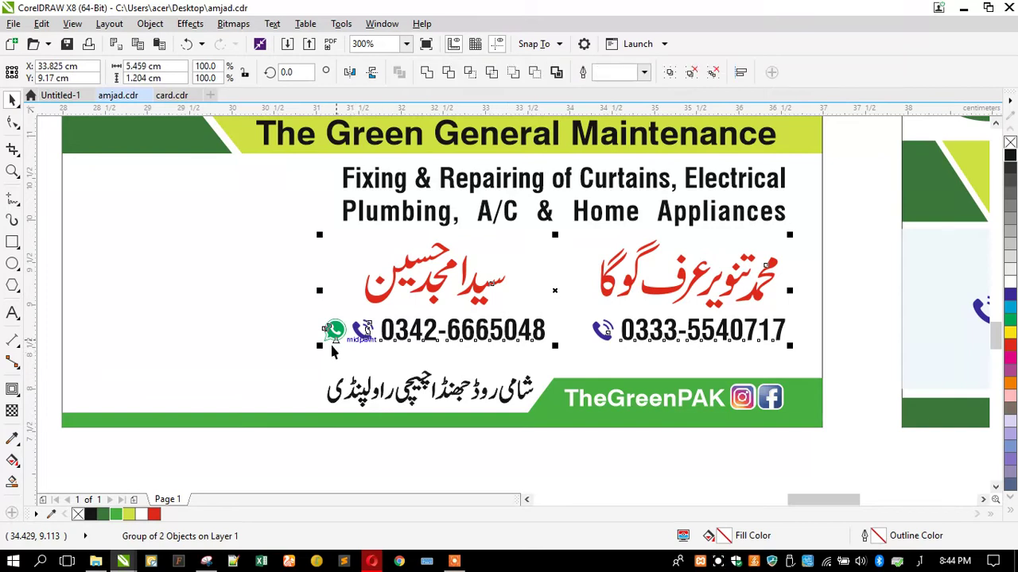
left_click_drag(319, 345, 330, 359)
key("Escape")
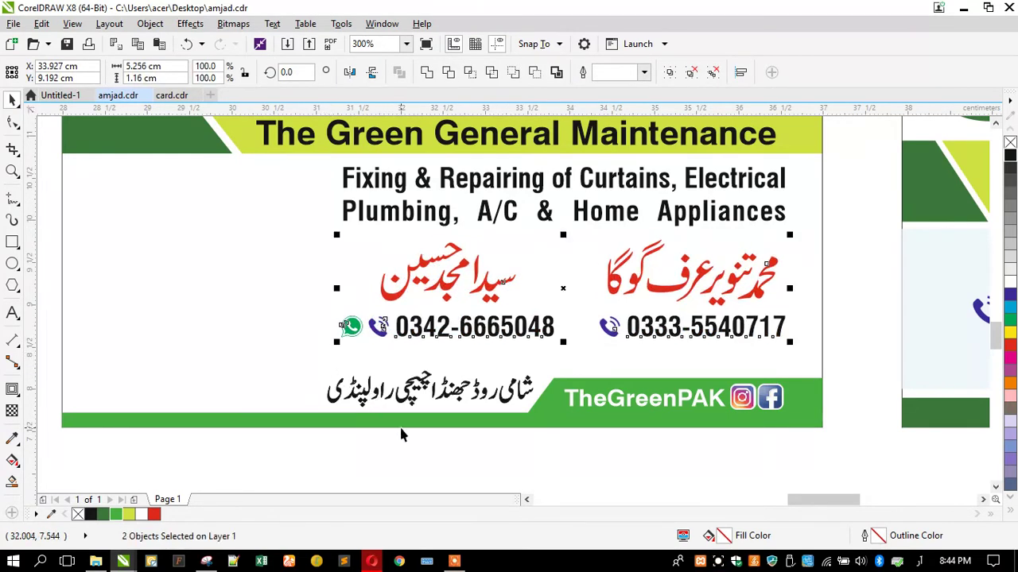
left_click_drag(429, 338, 457, 252)
Place the services text below the phone numbers, nudging it up two steps
left_click_drag(540, 188, 557, 316)
key("Up")
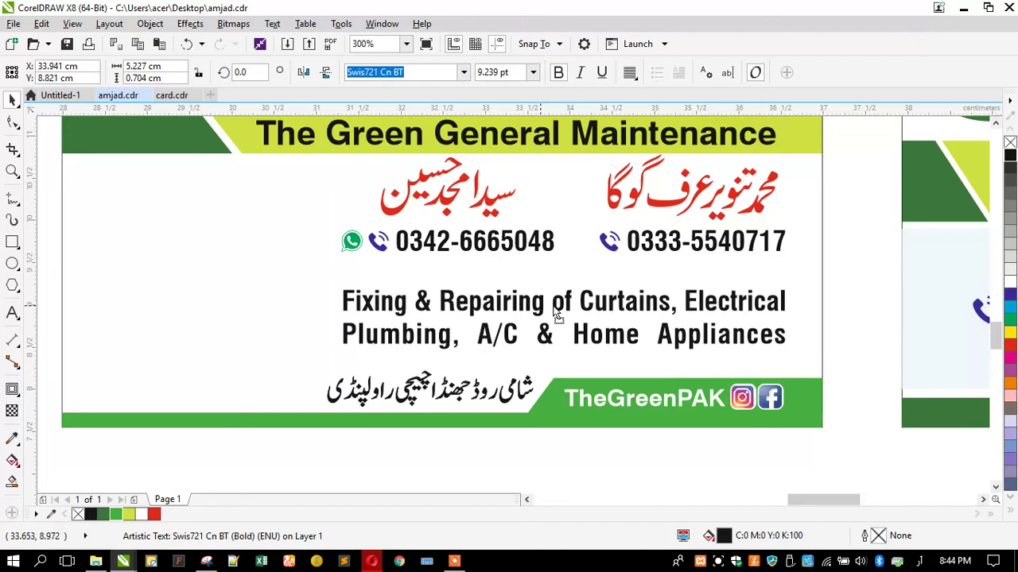
key("Up")
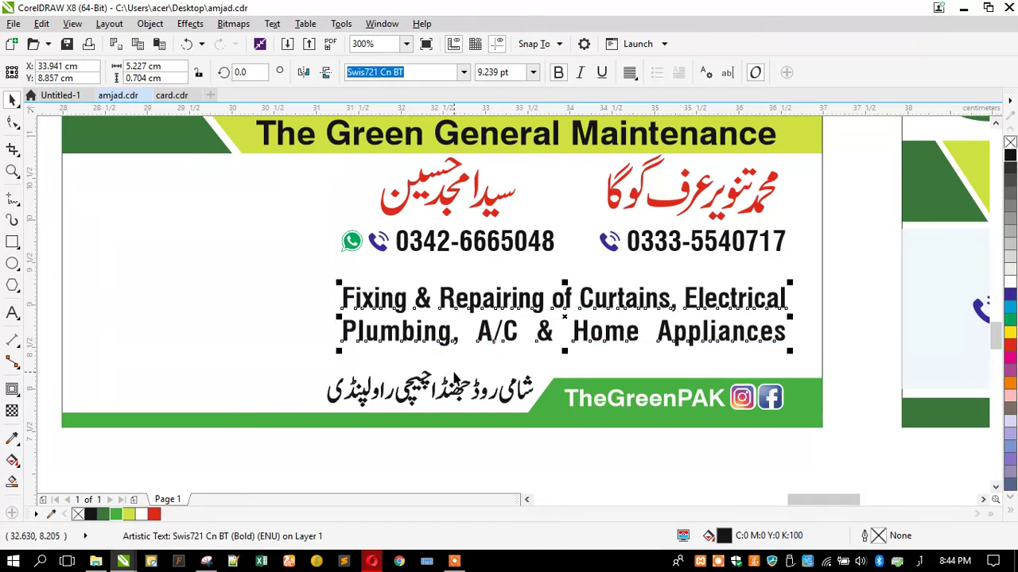
scroll(456, 380, "down", 3)
left_click(389, 409)
scroll(525, 299, "up", 3)
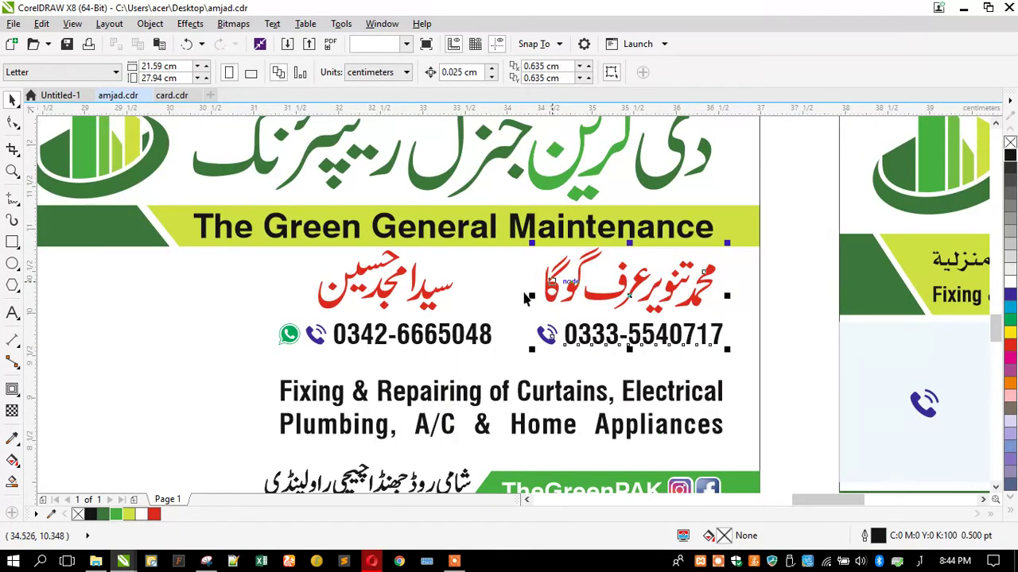
Reselect both name-and-phone groups to check their placement, then deselect them
left_click(525, 298)
left_click(423, 300, "shift")
scroll(423, 299, "up", 2)
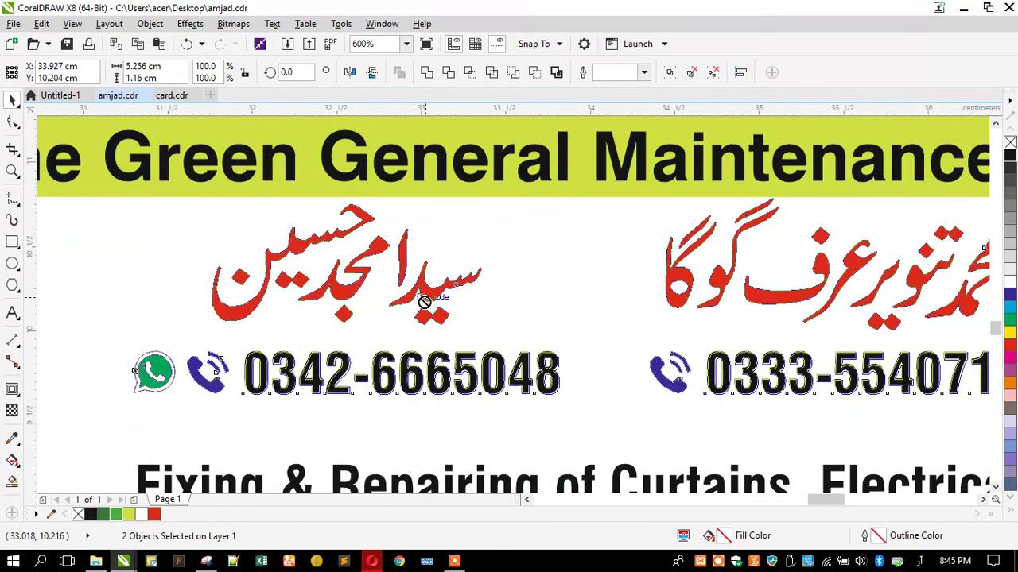
scroll(423, 301, "down", 1)
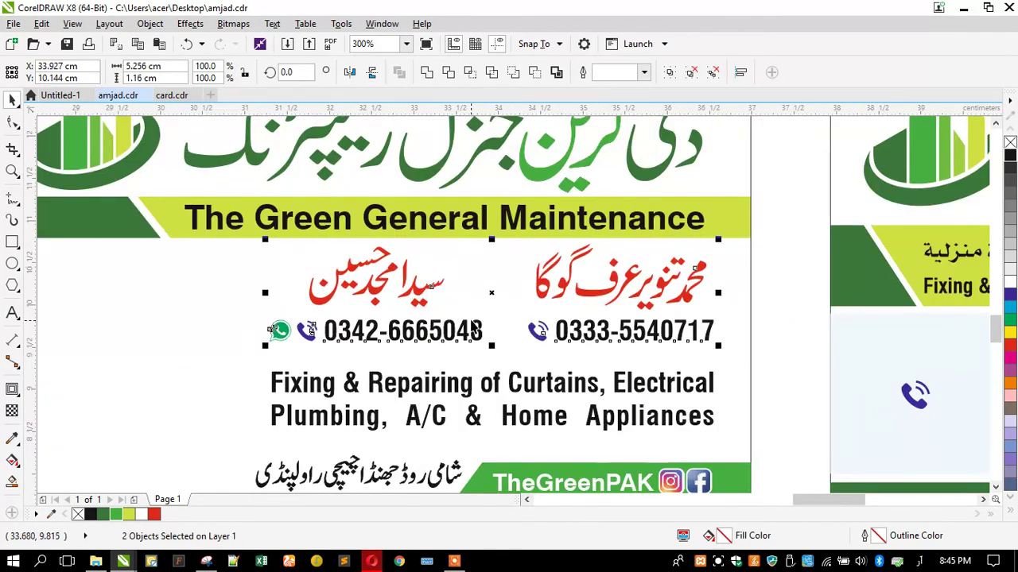
scroll(473, 328, "down", 1)
left_click(400, 430)
Move the dark-green shape over the services text and widen it into a band
left_click(283, 277)
left_click_drag(279, 277, 380, 341)
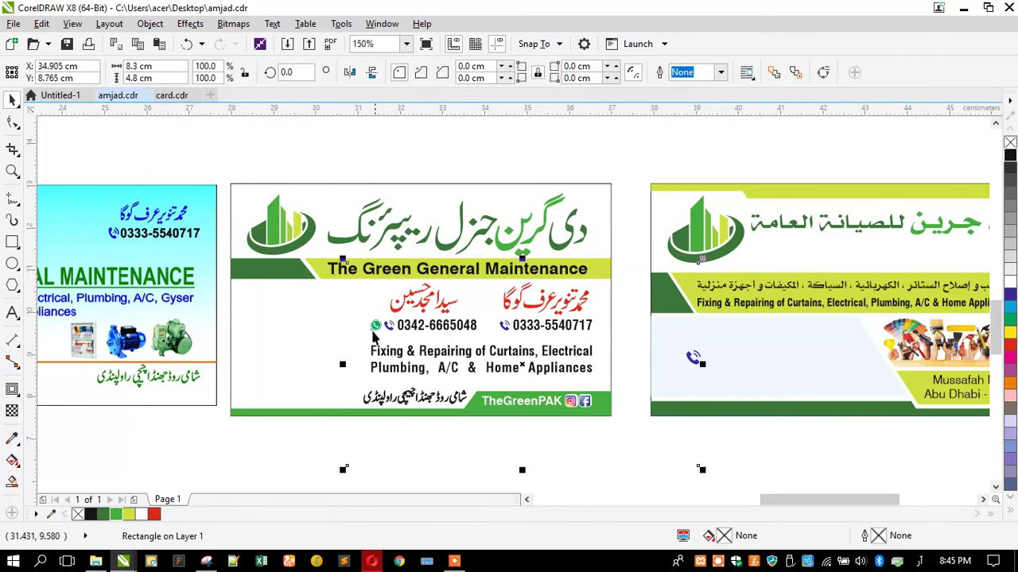
key("ctrl+z")
left_click(307, 279)
left_click_drag(308, 280, 557, 364)
left_click_drag(476, 368, 363, 365)
Mirror the green band so its slant faces left and align it to the card's right edge
left_click(350, 72)
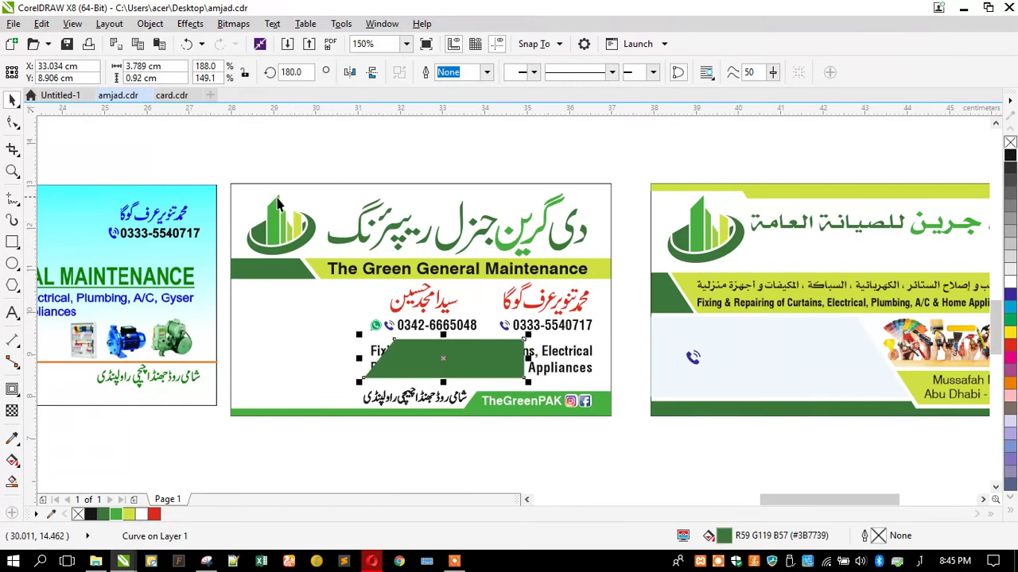
left_click(245, 199, "shift")
key("r")
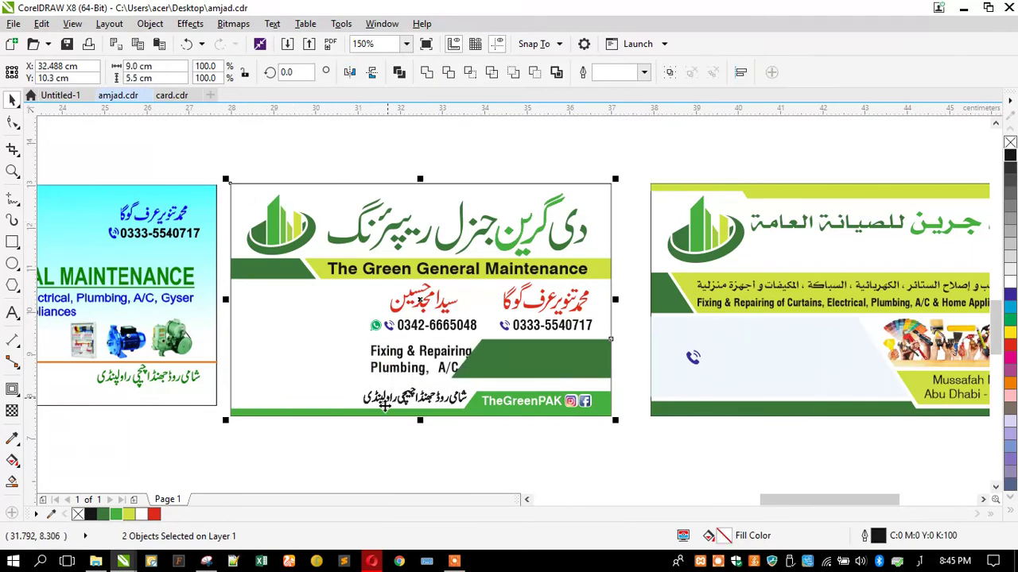
left_click(427, 425)
Enlarge the green band and stretch its left nodes further left
left_click(489, 366)
scroll(493, 403, "up", 2)
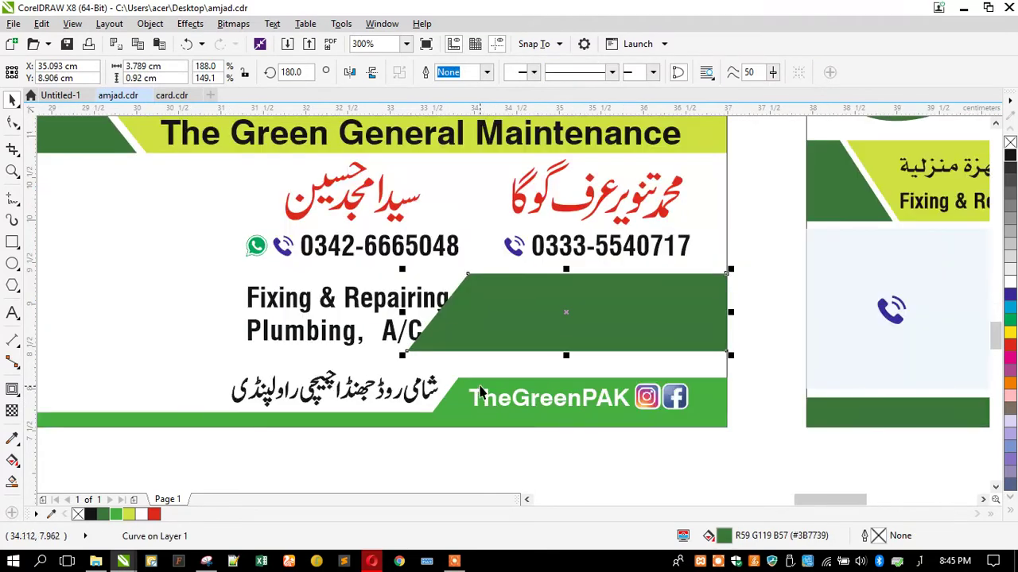
left_click_drag(398, 359, 349, 382)
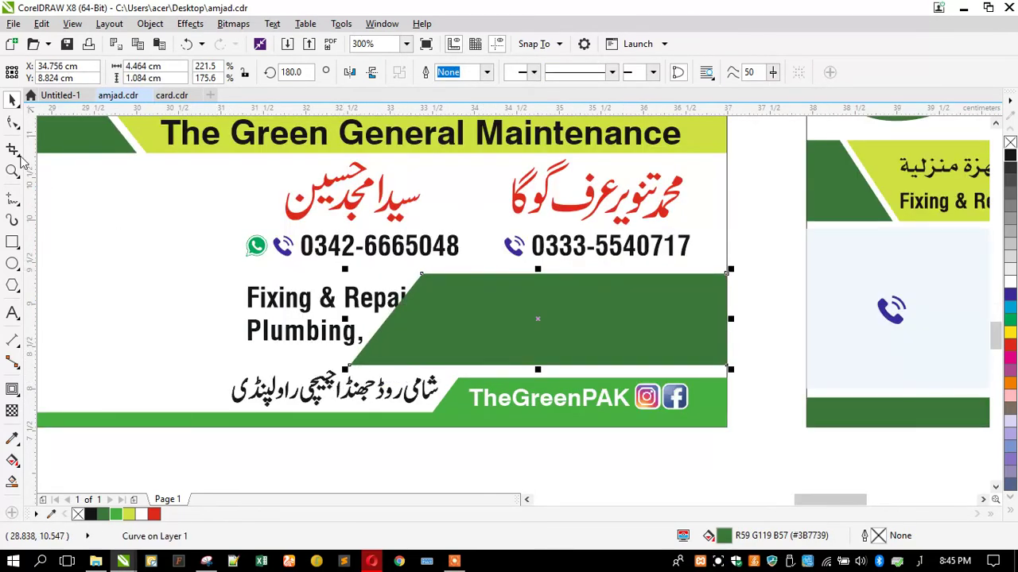
left_click(12, 122)
left_click_drag(266, 249, 488, 385)
left_click_drag(422, 277, 283, 279)
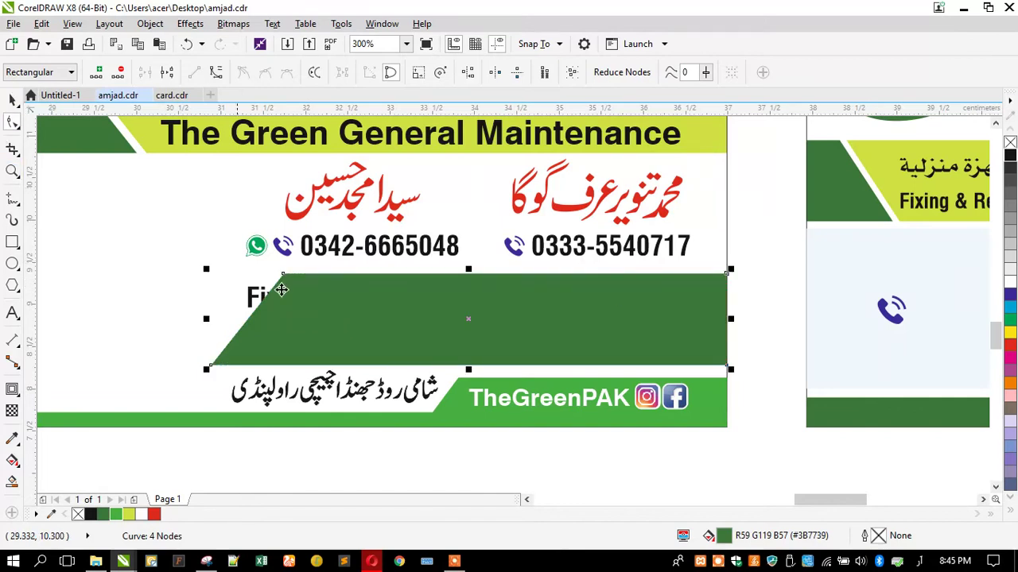
left_click(13, 100)
Flip the green band again to reverse its slant and make it slightly taller
left_click(256, 300)
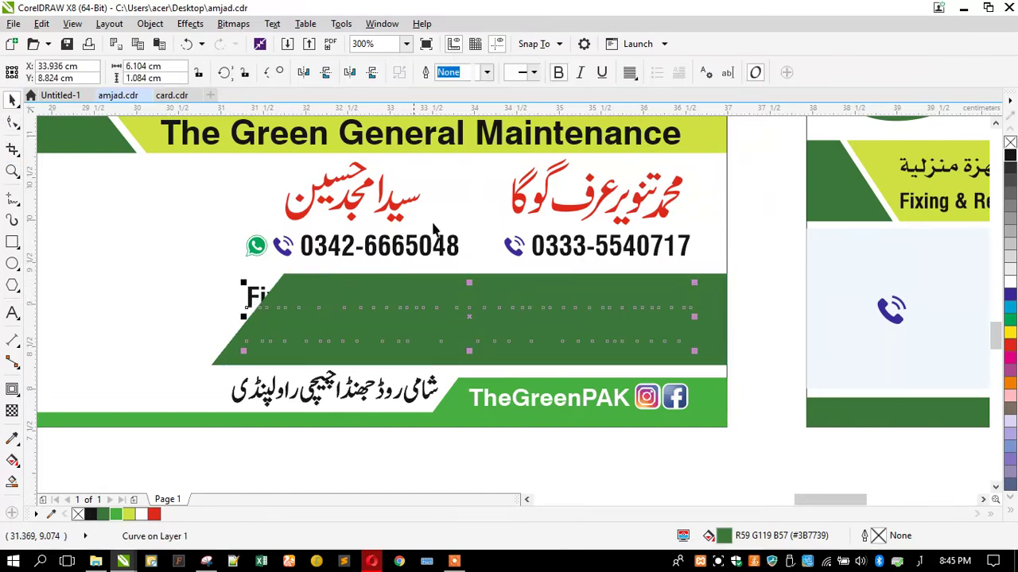
left_click(255, 357)
left_click(374, 79)
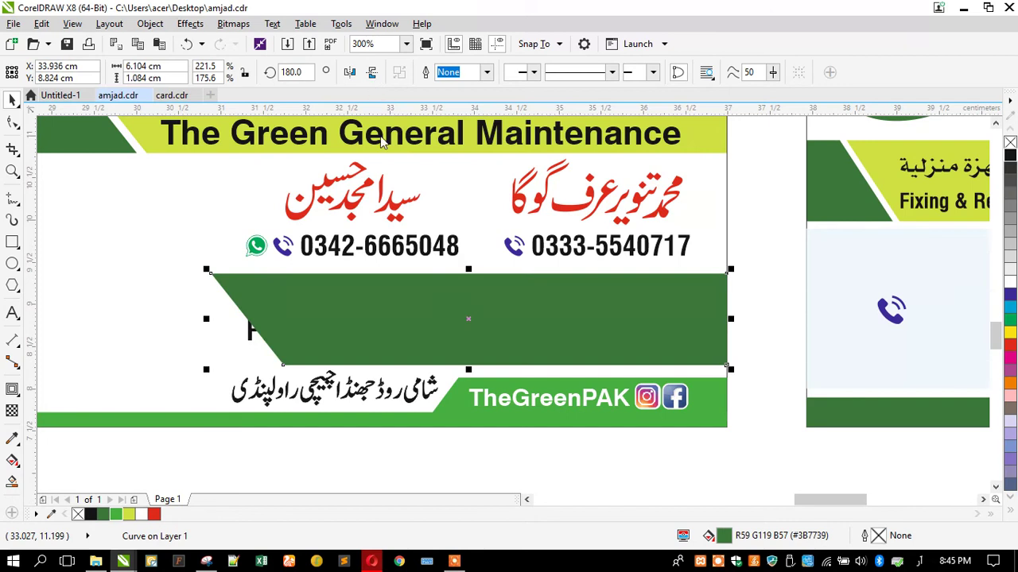
left_click_drag(466, 271, 453, 270)
Right-align the white services text on the band
key("Tab")
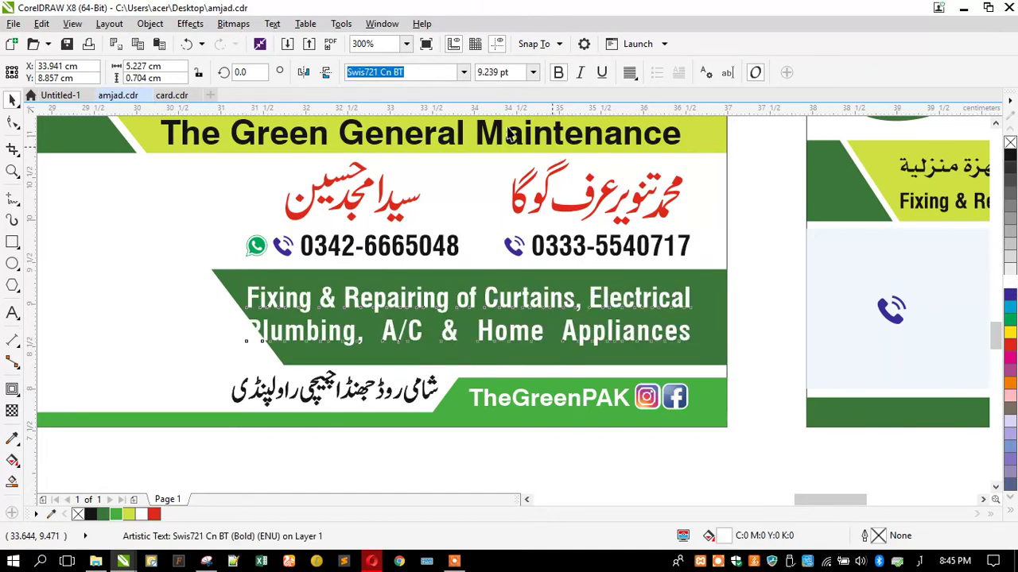
left_click(629, 73)
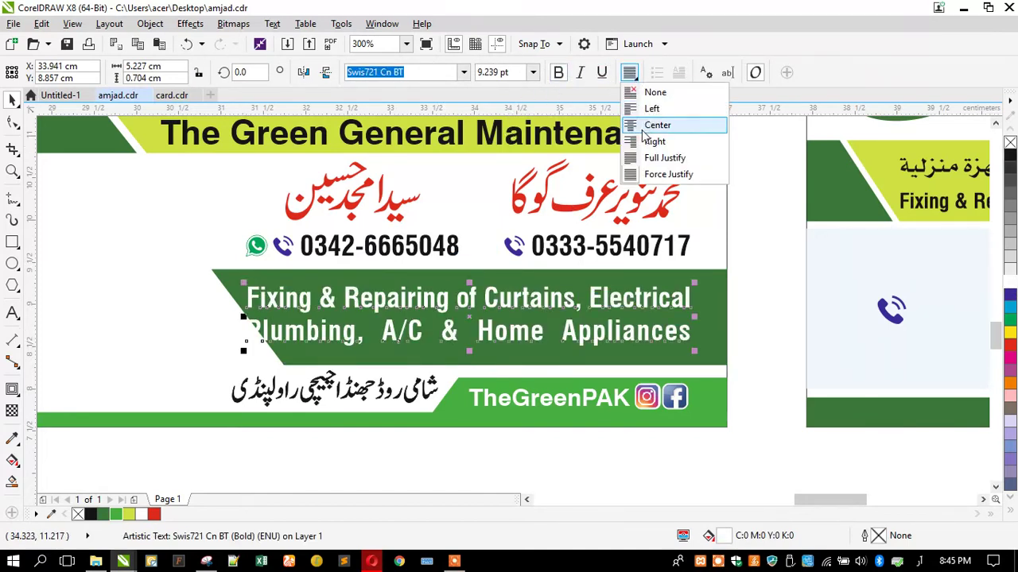
left_click(645, 143)
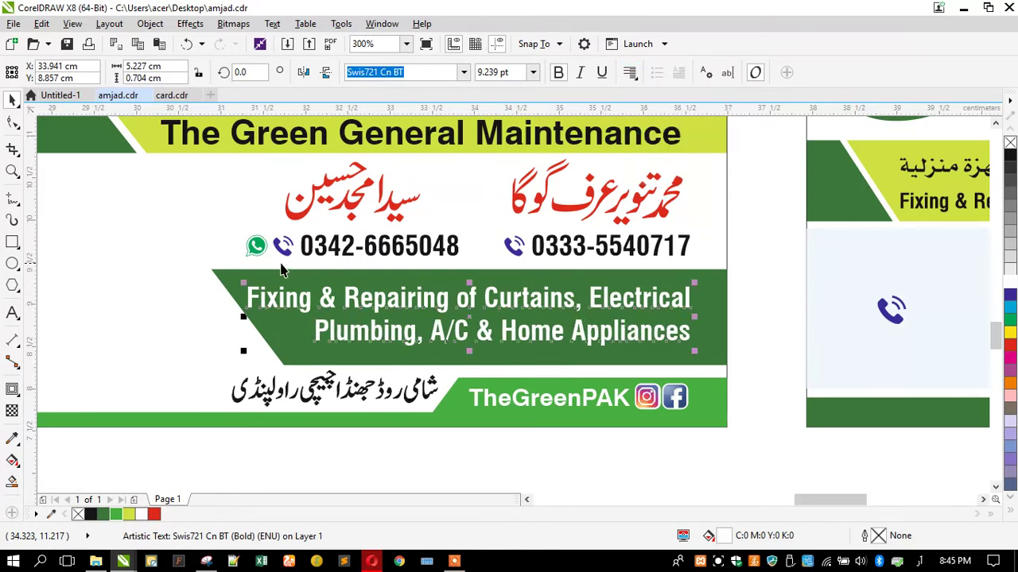
Resize the dark-green band to fit the services text
left_click(236, 290)
mouse_move(212, 271)
left_mouse_down()
mouse_move(204, 263)
mouse_move(222, 255)
left_mouse_up()
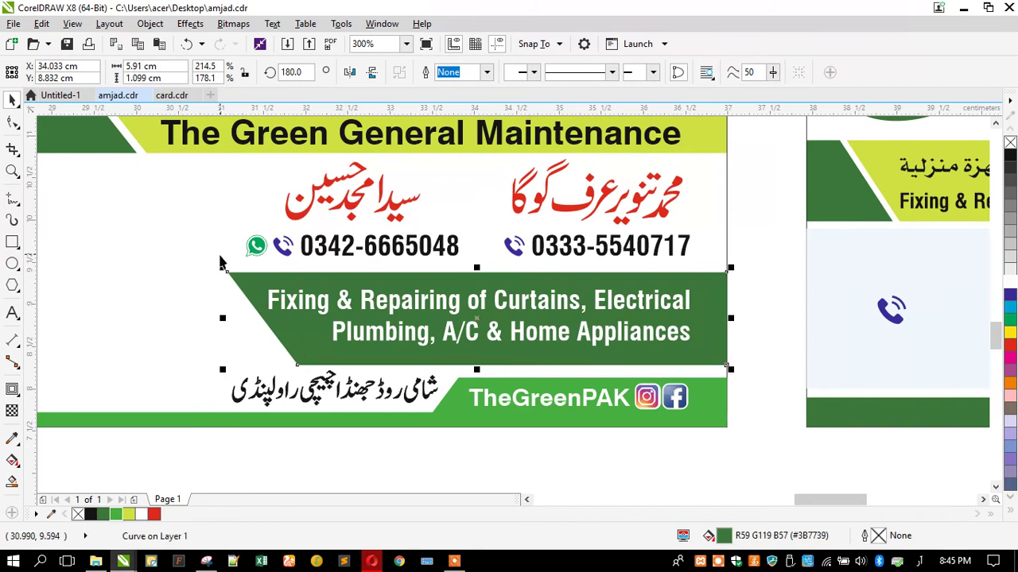
scroll(547, 341, "down", 2)
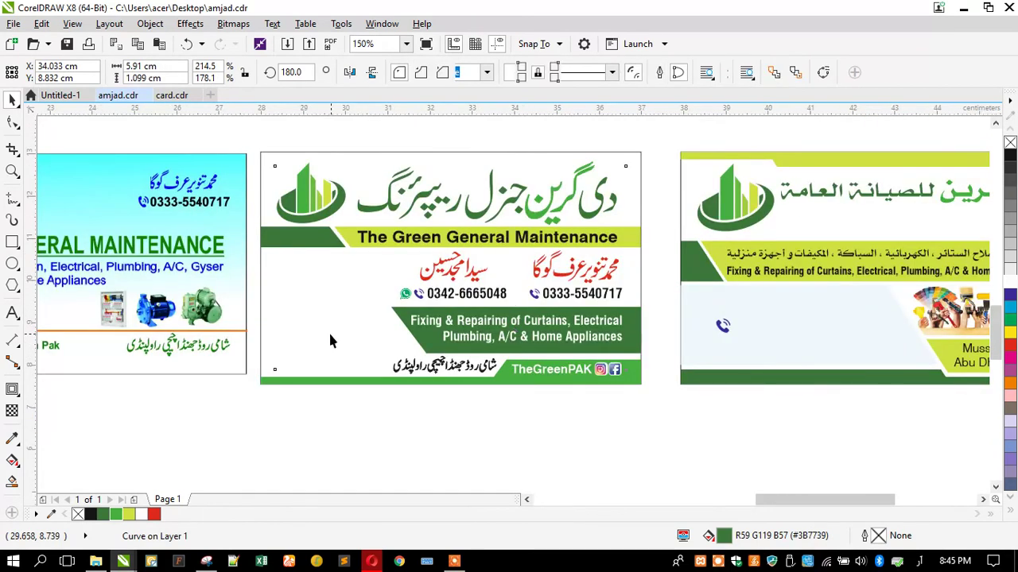
Nudge the services text slightly down
left_click(328, 331)
left_click(377, 404)
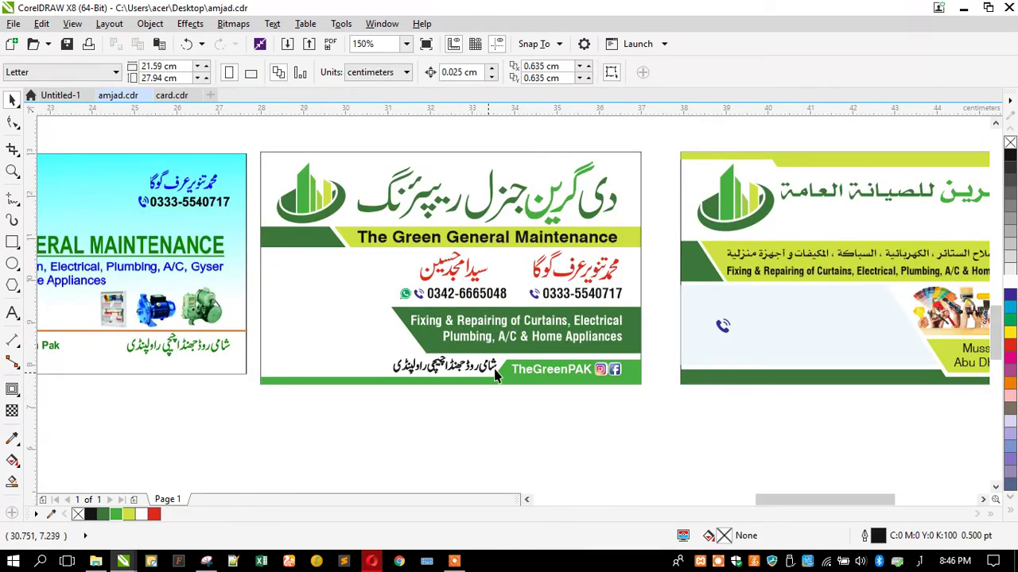
scroll(531, 356, "up", 2)
left_click_drag(523, 336, 522, 337)
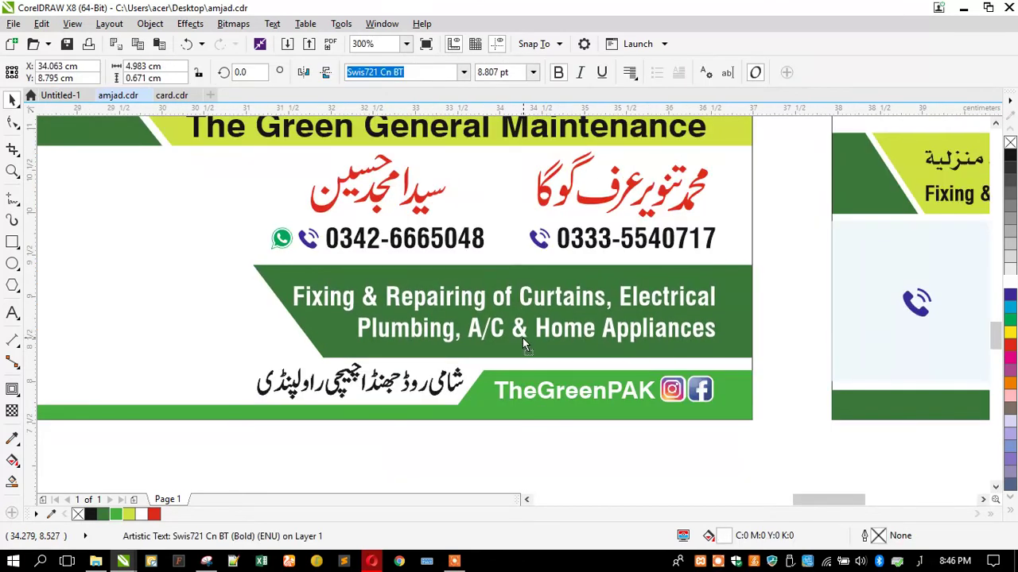
Stretch the light-green footer band taller upward
left_click(489, 375)
left_click_drag(601, 365, 590, 364)
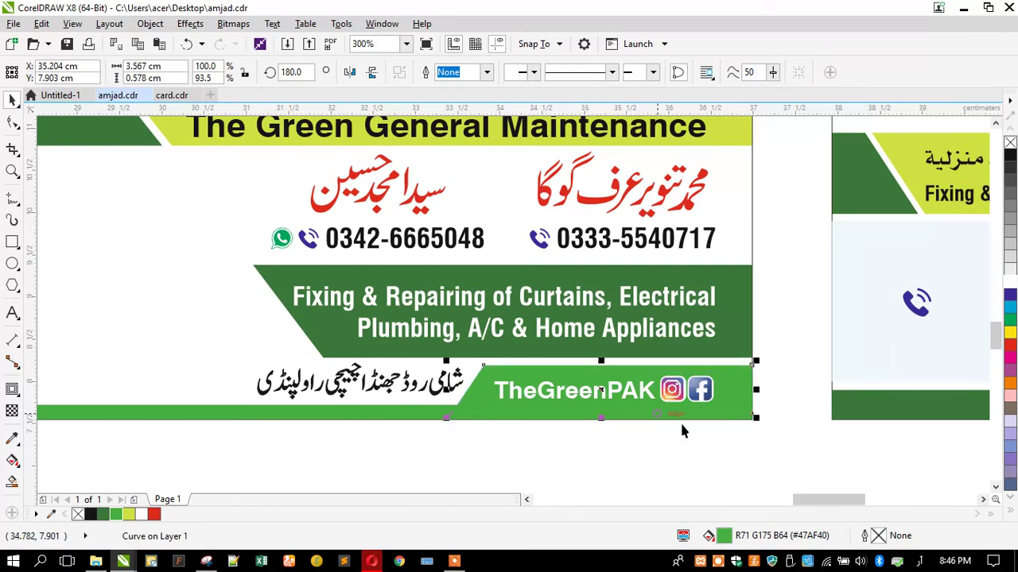
key("Tab")
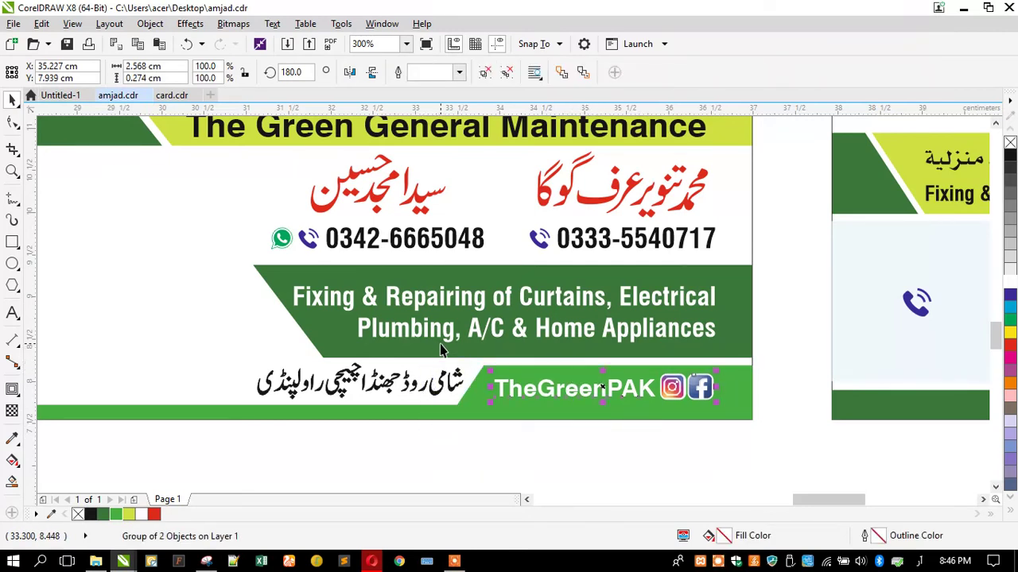
left_click(430, 446)
scroll(469, 339, "down", 2)
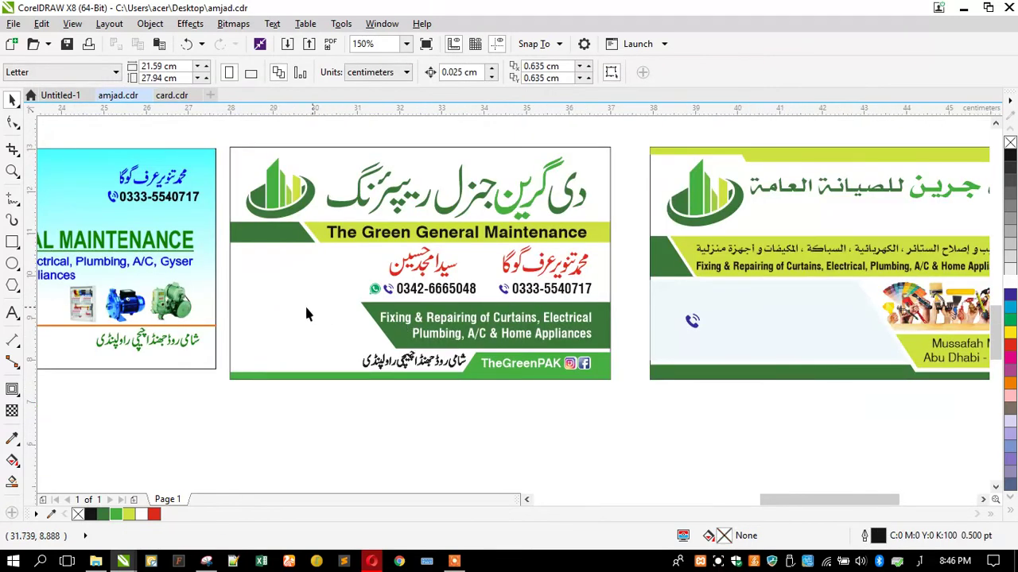
left_click(310, 361)
key("Escape")
scroll(398, 247, "down", 2)
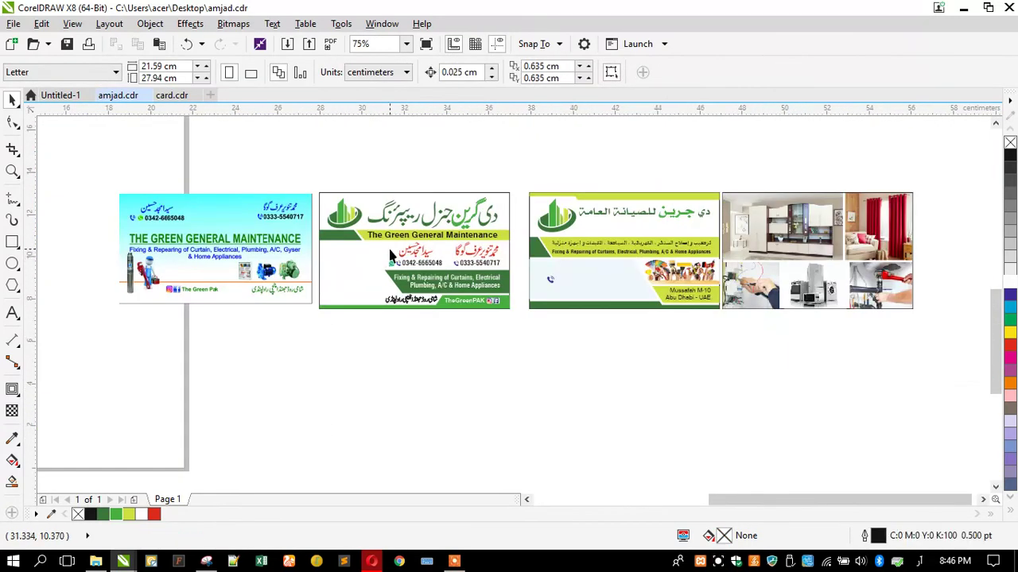
scroll(390, 255, "up", 2)
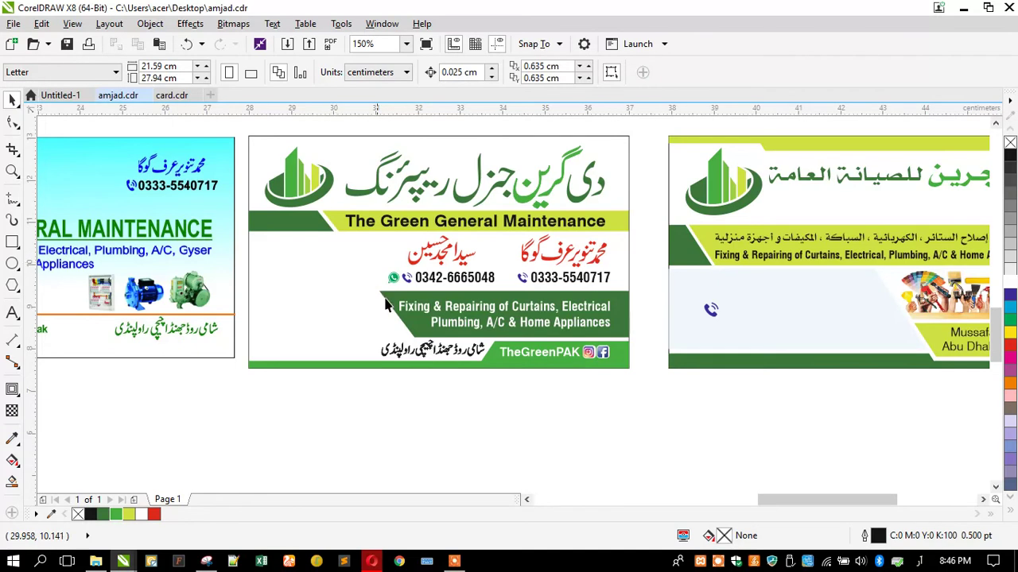
Make the dark-green services band slightly shorter
left_click(408, 324)
scroll(477, 326, "up", 4)
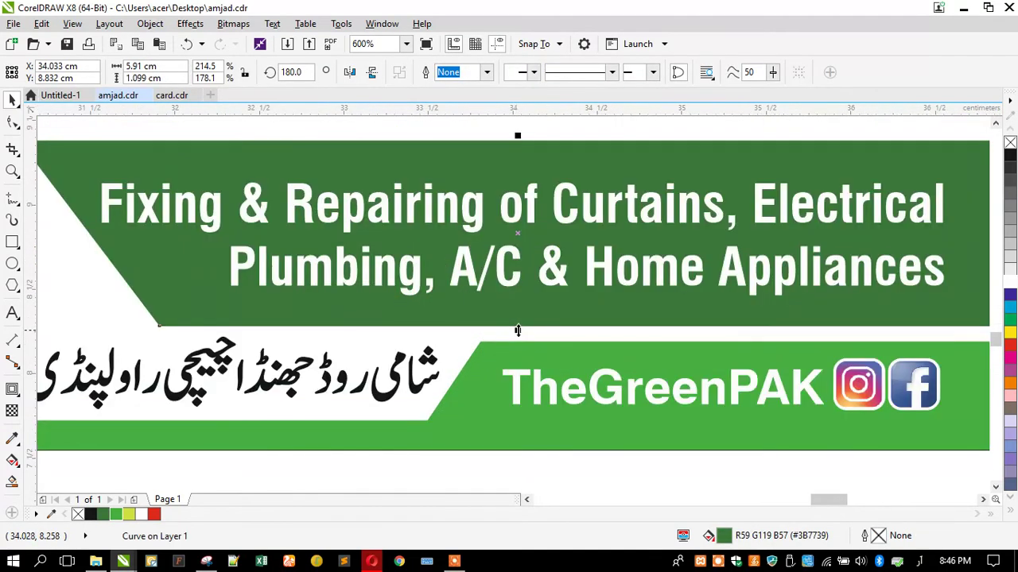
left_click_drag(517, 327, 515, 337)
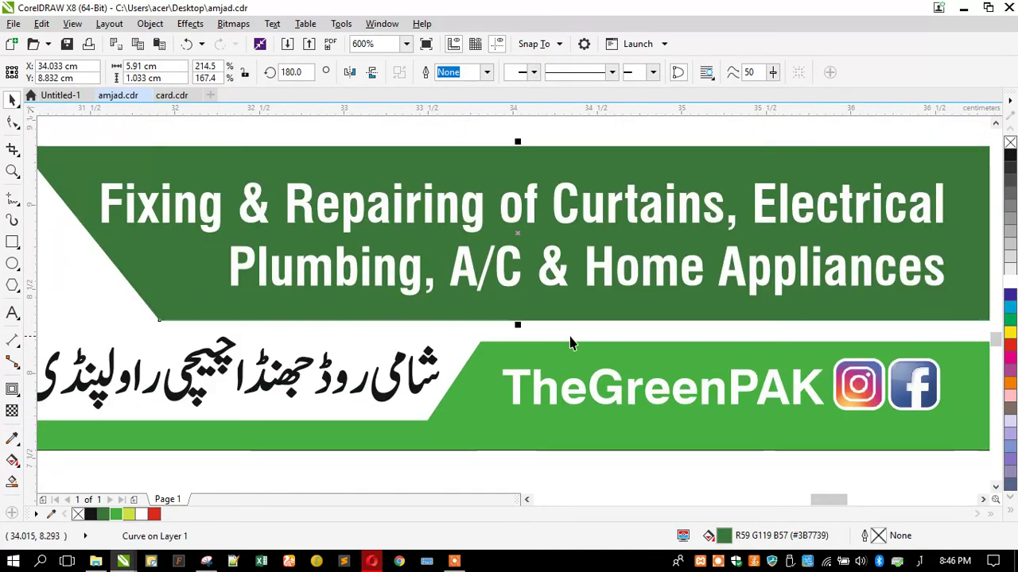
scroll(556, 330, "down", 4)
left_click(488, 388)
Nudge the phone numbers and their icons slightly down
left_click_drag(705, 280, 430, 214)
key("Down")
key("Down")
key("Down")
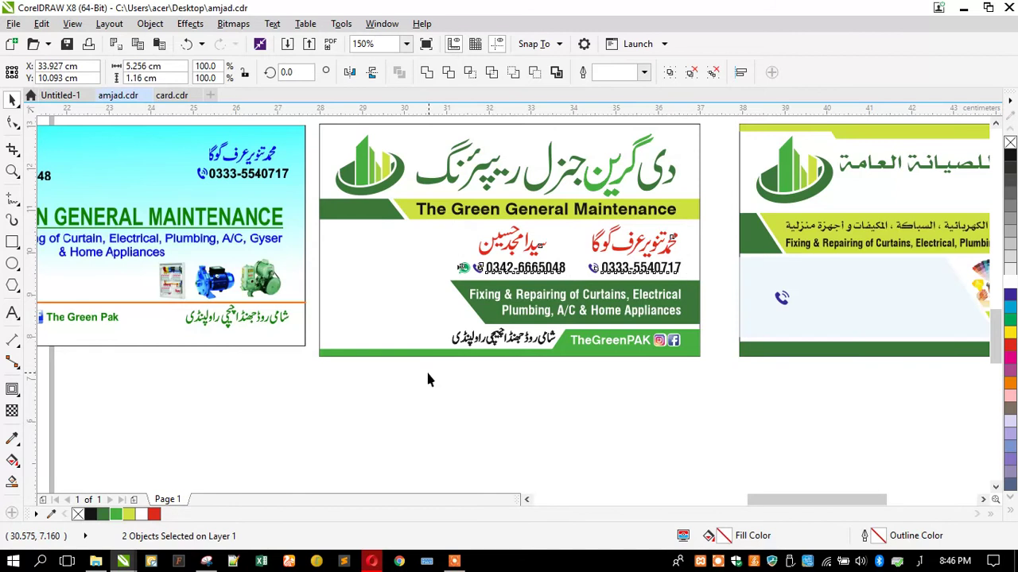
left_click(427, 380)
scroll(432, 287, "down", 1)
scroll(427, 274, "up", 1)
scroll(424, 272, "down", 1)
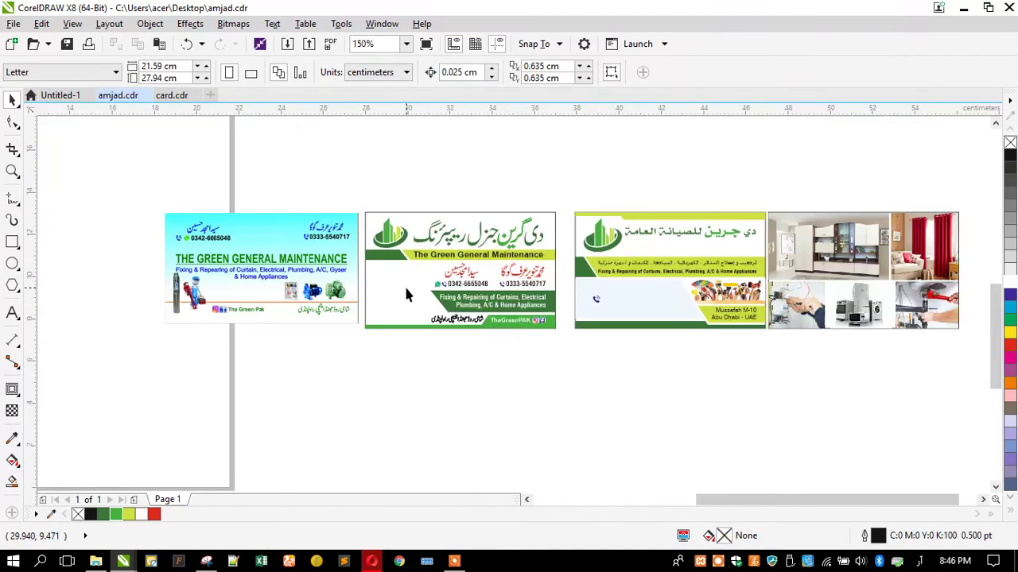
scroll(434, 295, "up", 1)
scroll(434, 295, "down", 1)
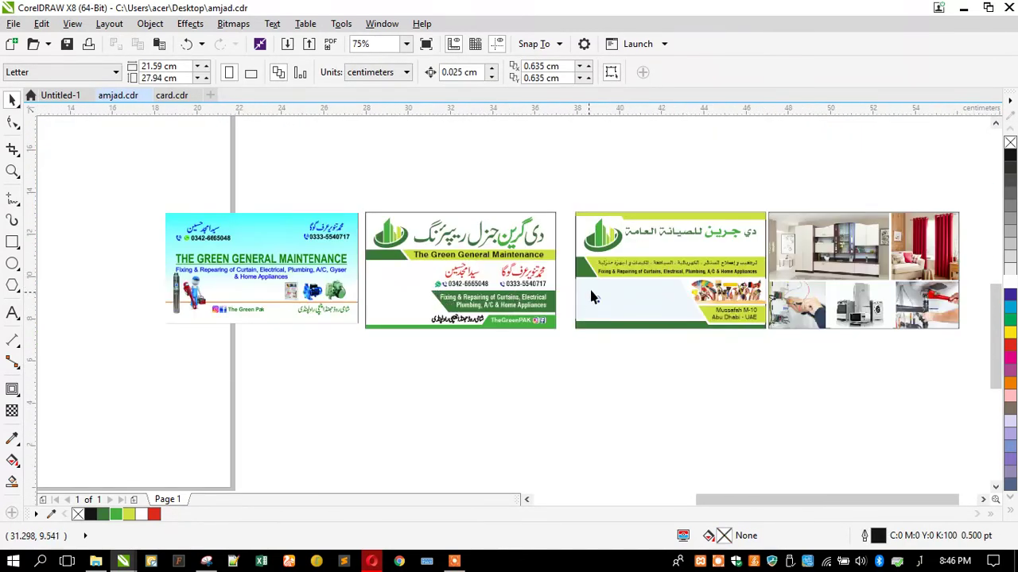
scroll(777, 305, "up", 1)
Delete the photo collage and the third card
left_click(780, 301)
scroll(784, 298, "down", 1)
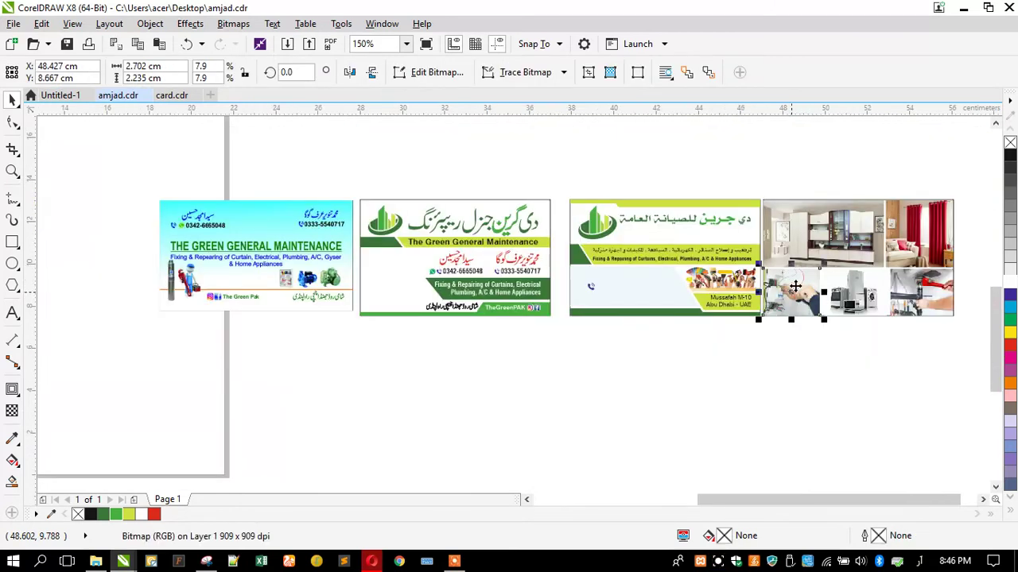
left_click_drag(968, 185, 563, 179)
key("Delete")
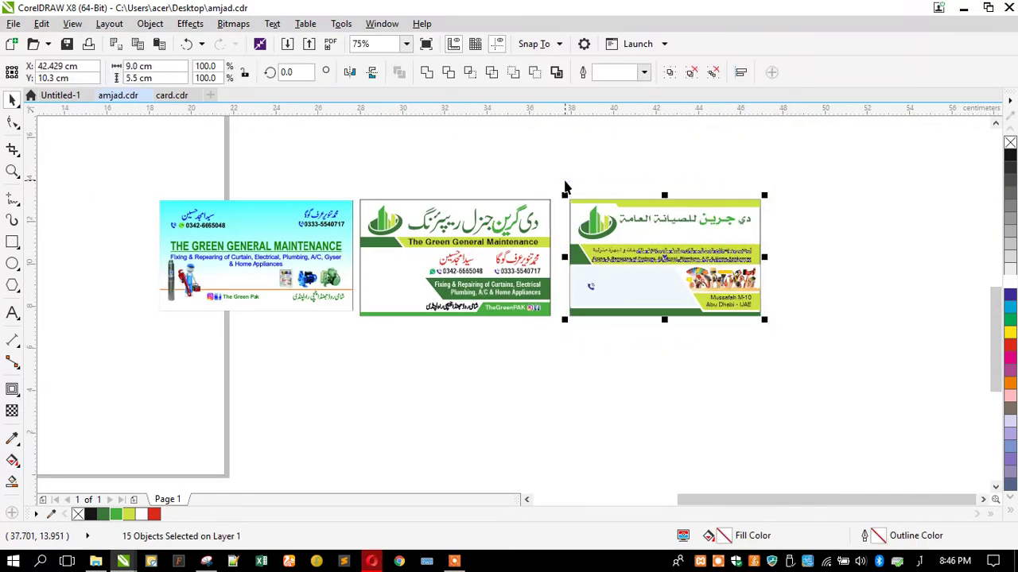
key("Delete")
Move the blue card beside the green card
left_click_drag(270, 251, 619, 244)
left_click(286, 248)
scroll(306, 223, "up", 1)
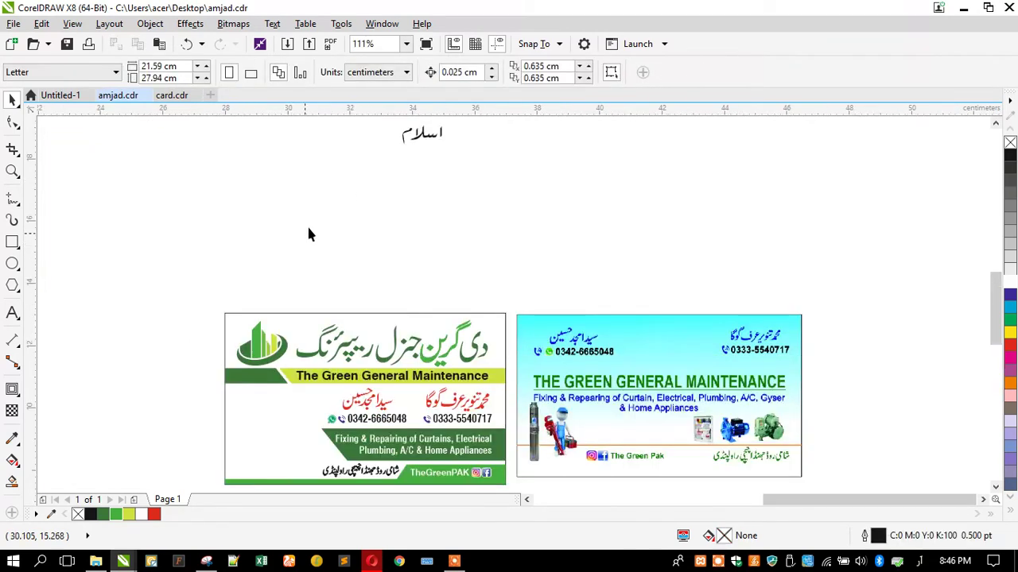
Delete the stray 'اسلام' text and review the names and phone numbers
left_click(421, 155)
key("Delete")
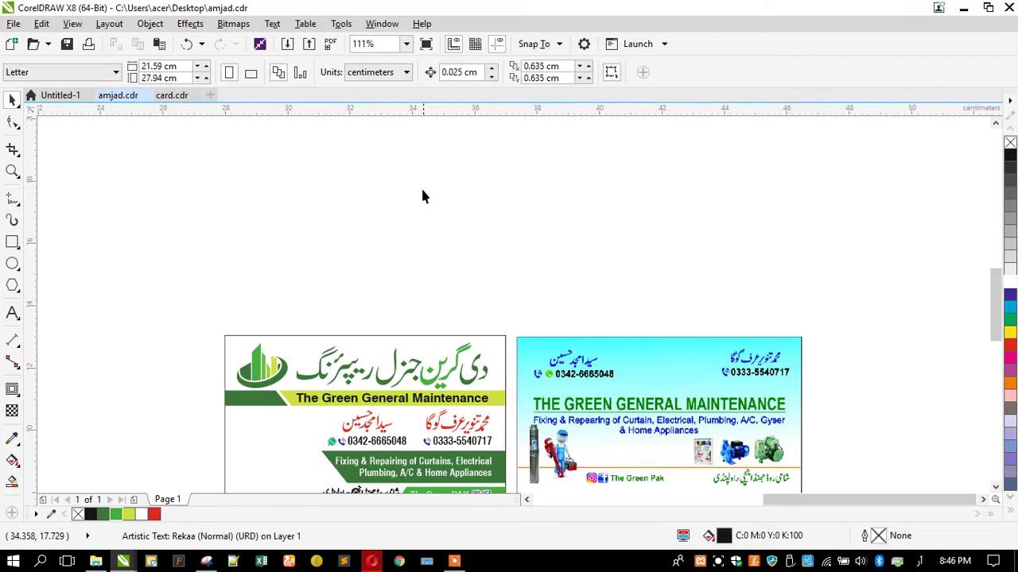
scroll(422, 186, "up", 1)
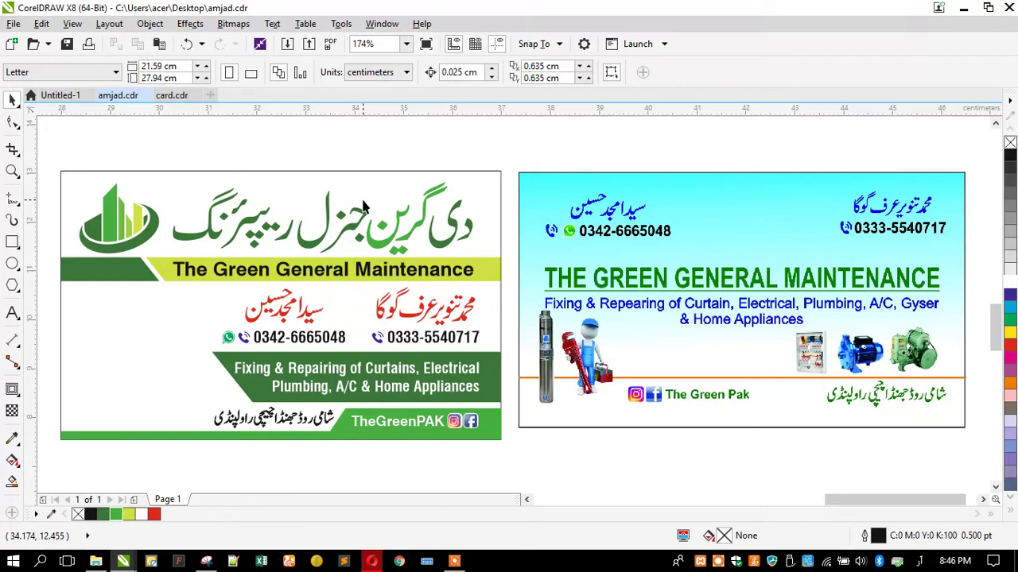
left_click_drag(513, 278, 183, 361)
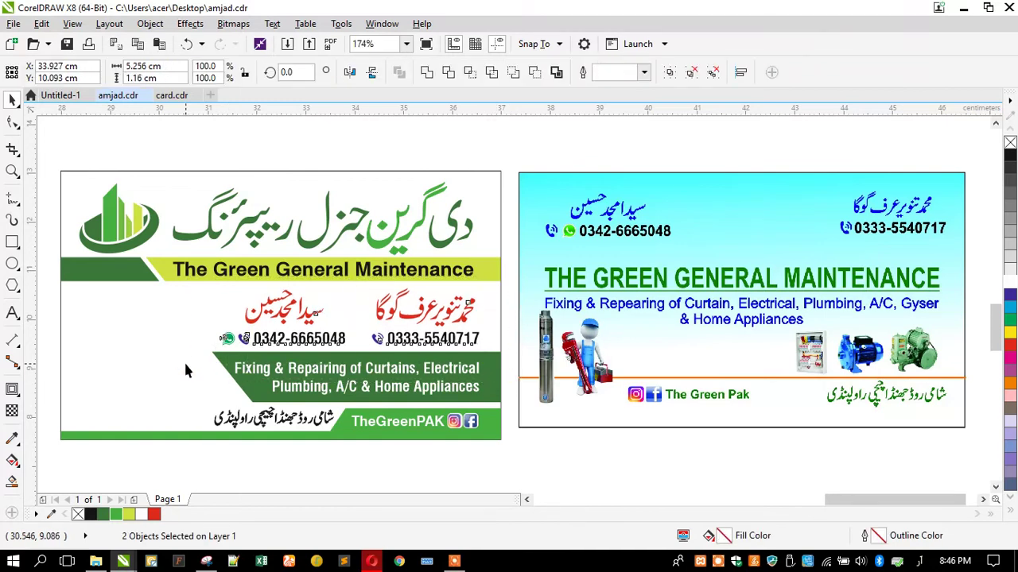
left_click(222, 124)
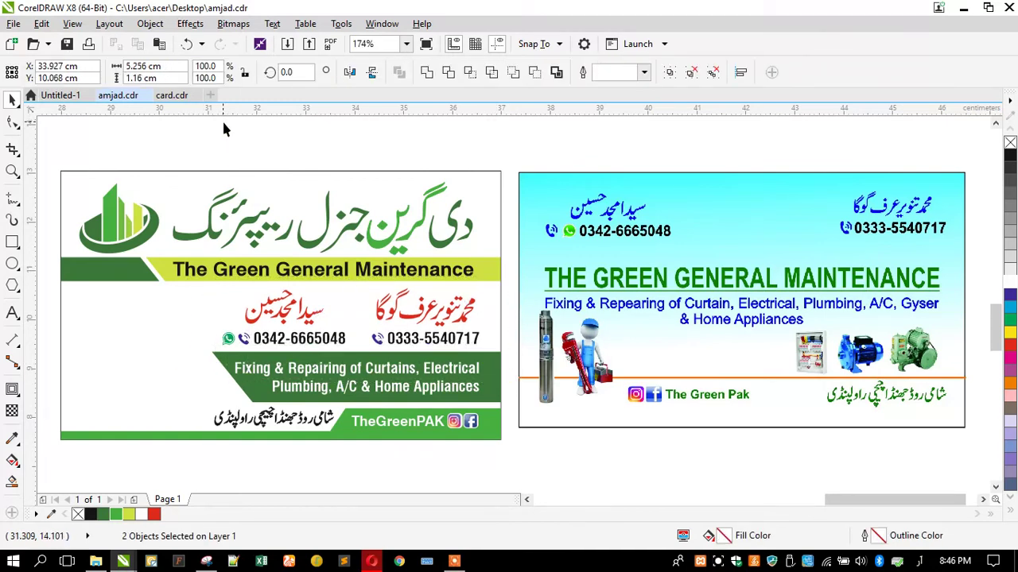
Open a new Speed Dial tab in a smaller Opera window and switch input to English
left_click(370, 561)
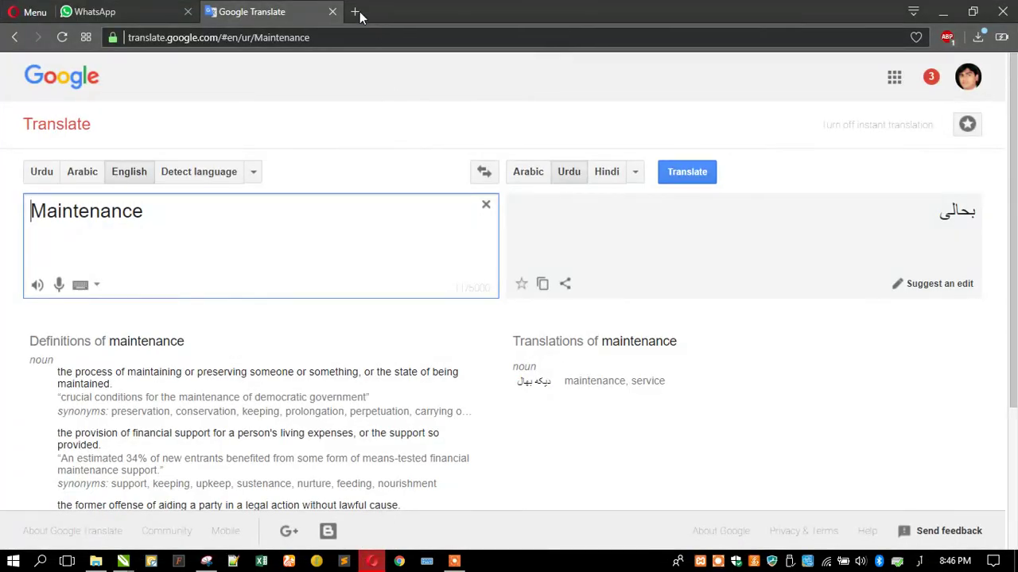
double_click(475, 14)
left_click_drag(547, 19, 254, 125)
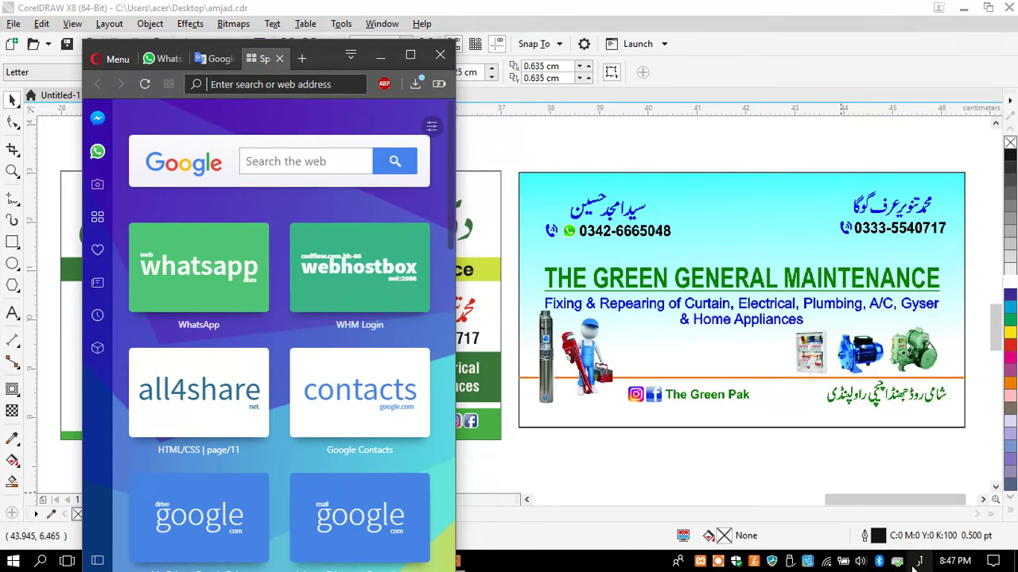
key("super+space")
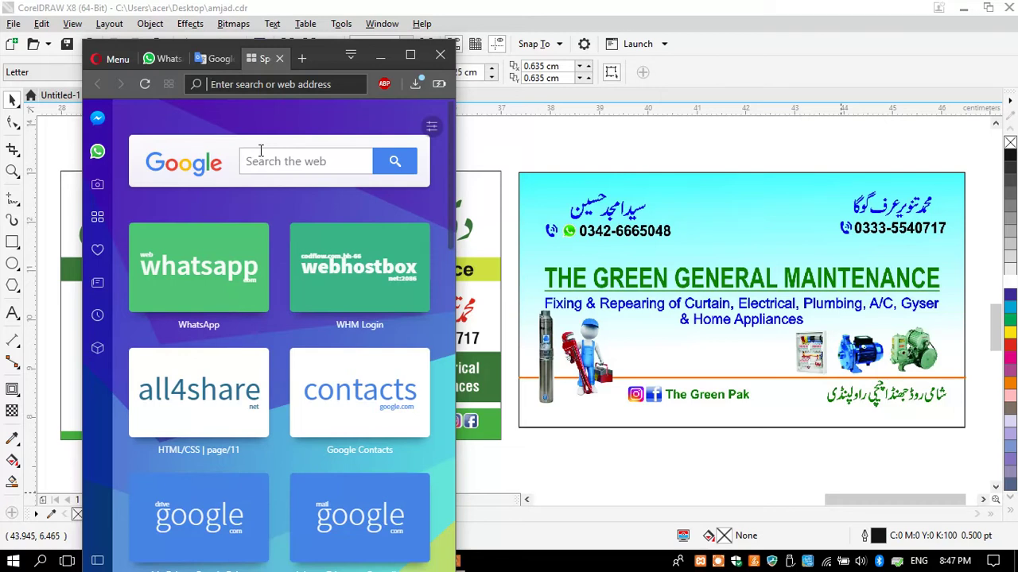
Search for 'water pump' in Opera and switch to the image results
type("water pum")
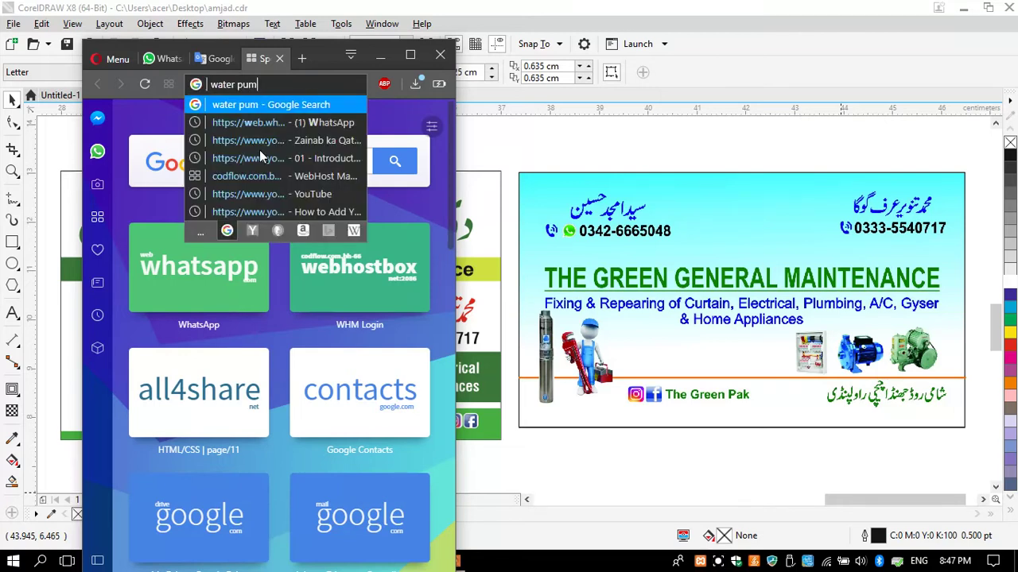
type("p")
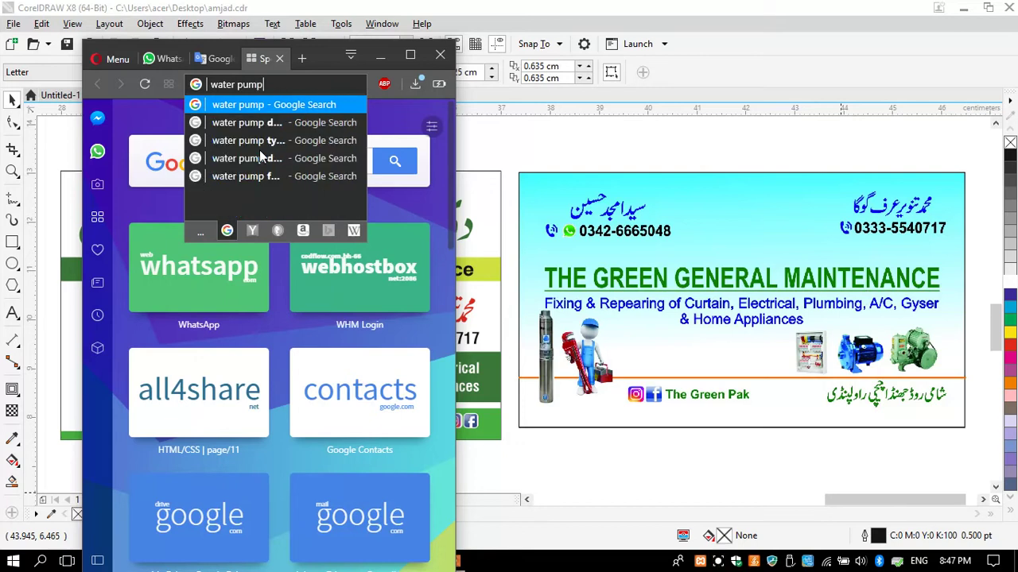
key("Return")
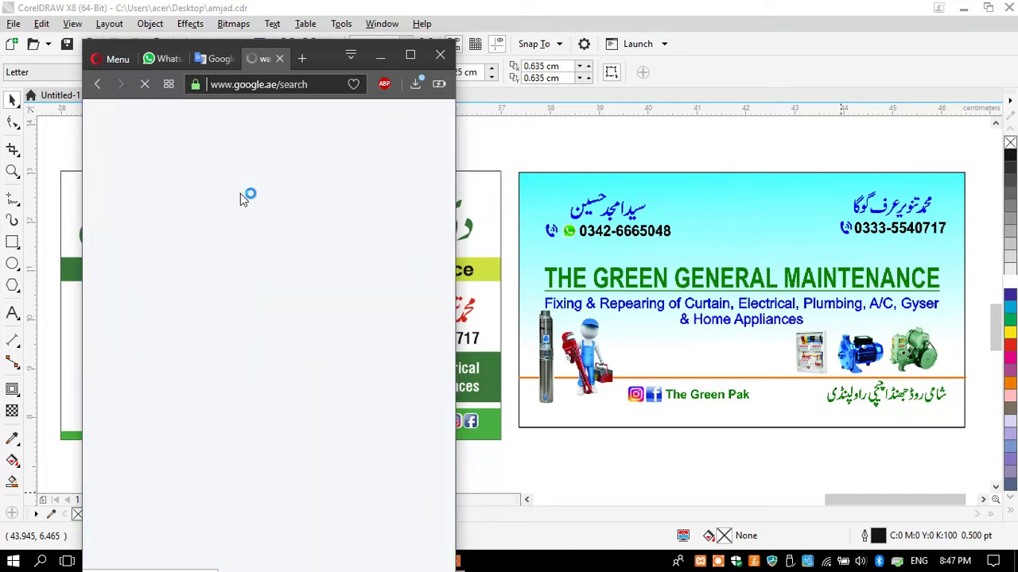
left_click(412, 56)
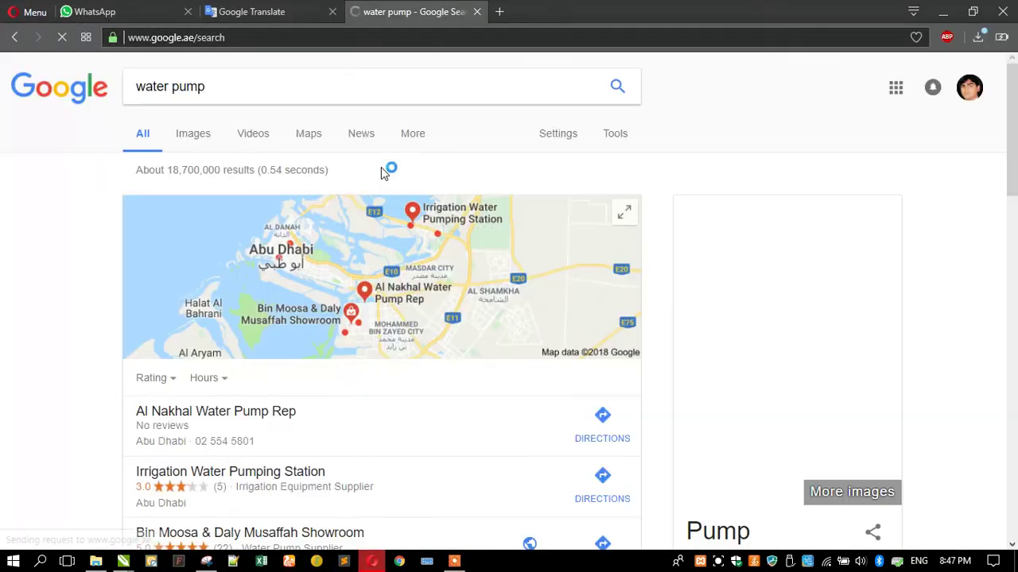
left_click(198, 139)
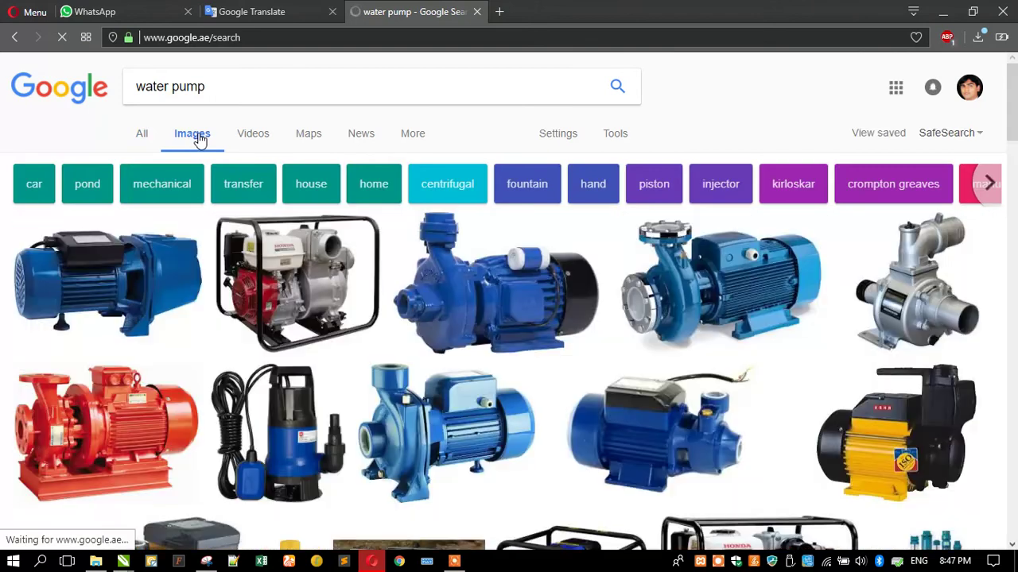
Restore the smaller browser window and preview the blue pump photo
double_click(557, 8)
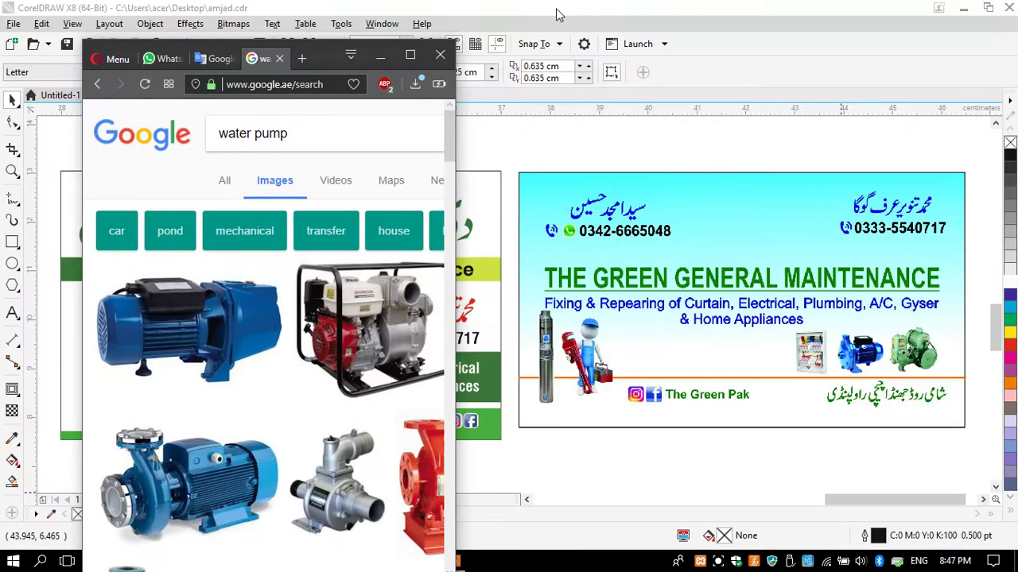
scroll(223, 390, "down", 4)
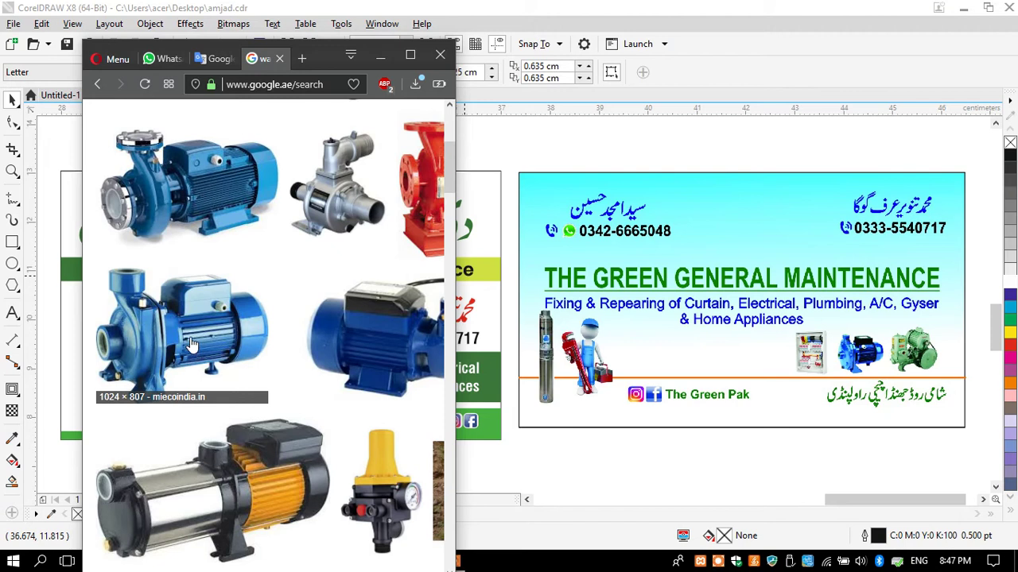
left_click(190, 336)
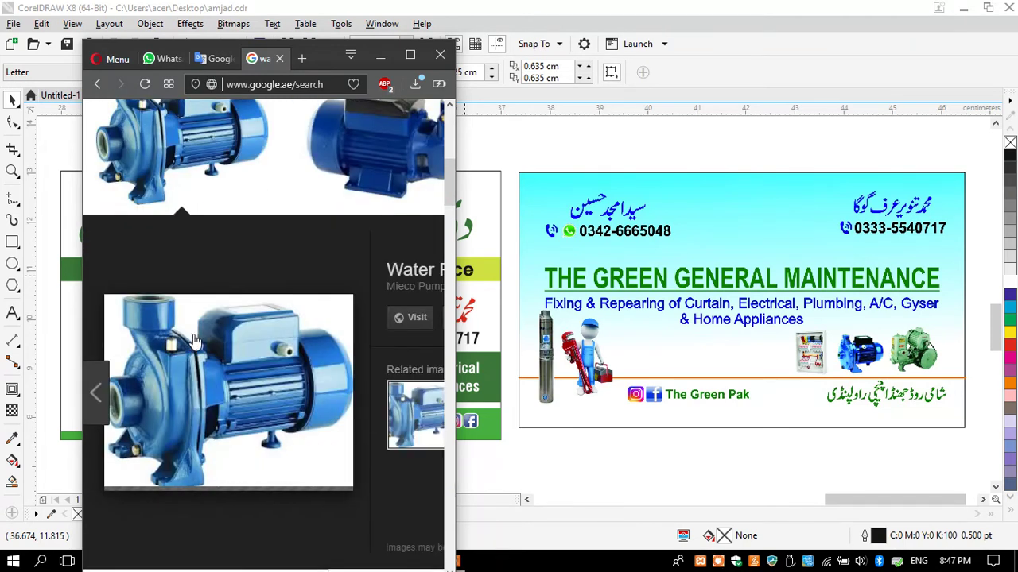
Copy the blue pump image from Opera and paste it into the CorelDRAW drawing
right_click(211, 404)
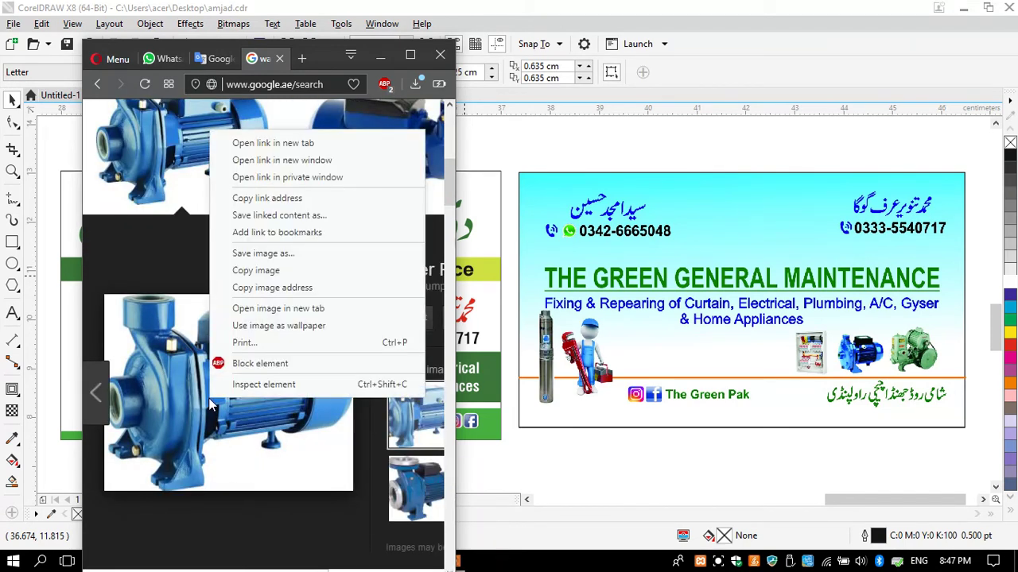
left_click(256, 270)
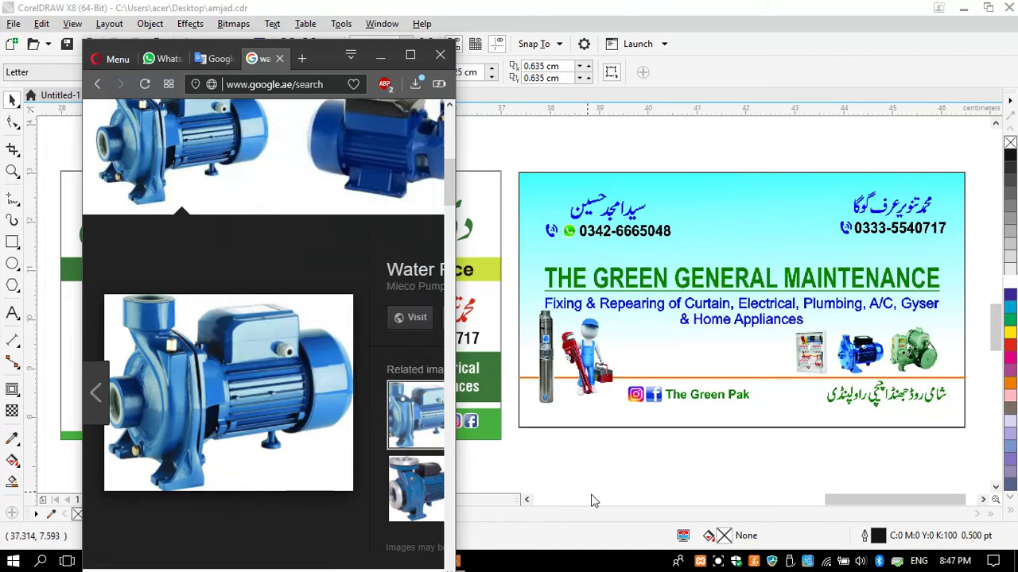
right_click(591, 499)
left_click(546, 481)
right_click(543, 312)
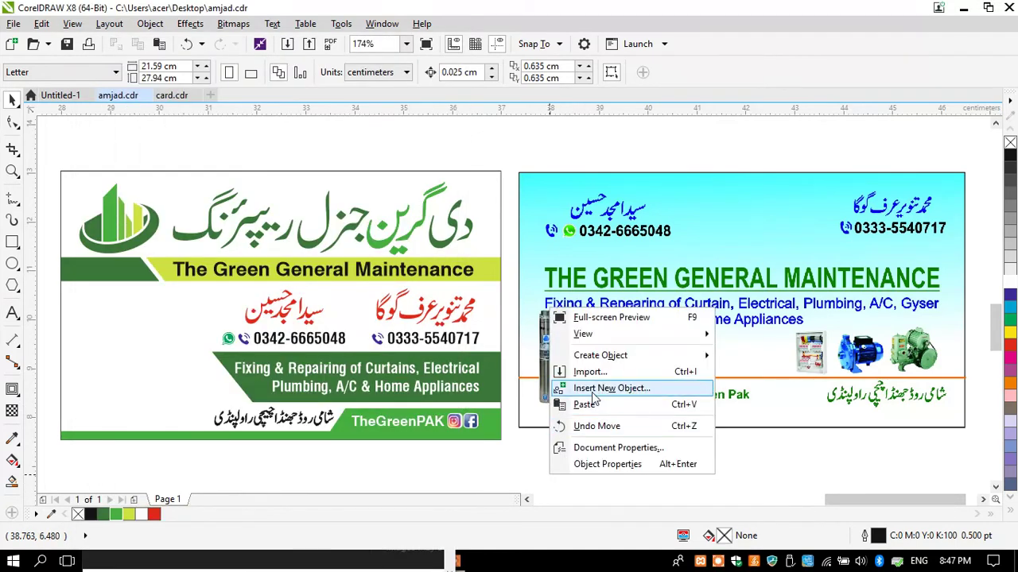
left_click(563, 405)
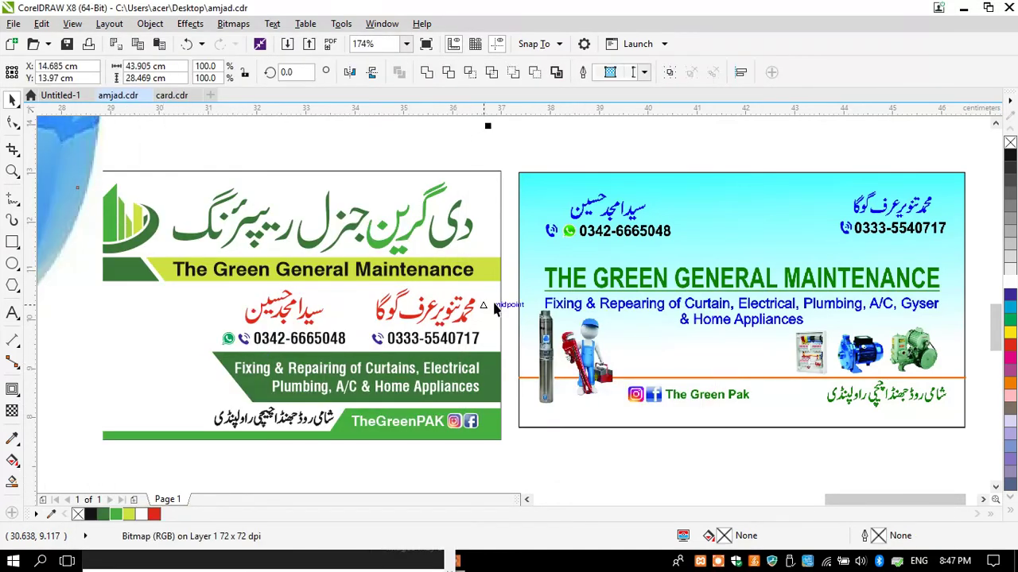
Shrink the pump image to about a tenth and move it to the card's lower left
scroll(500, 302, "down", 4)
left_click(569, 391)
left_click(358, 381)
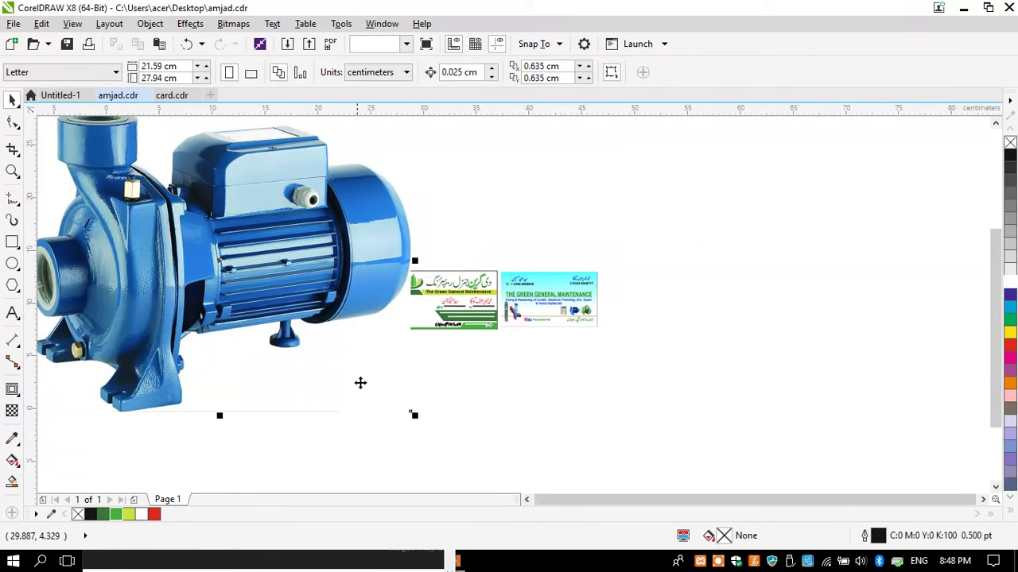
left_click_drag(413, 416, 225, 332)
left_click_drag(226, 262, 392, 326)
scroll(414, 310, "up", 4)
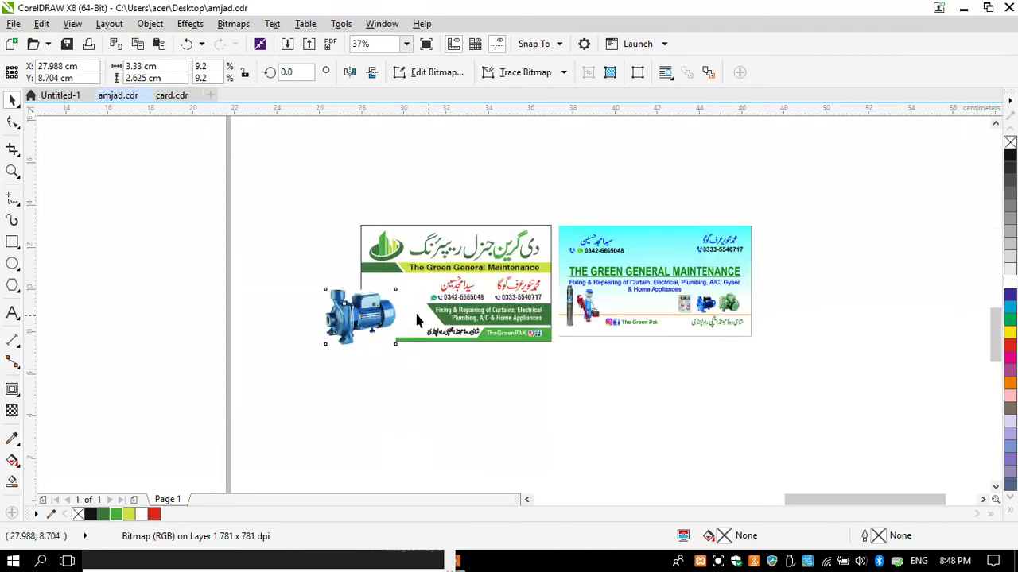
left_click_drag(222, 379, 258, 372)
scroll(301, 329, "up", 2)
left_click_drag(290, 321, 374, 348)
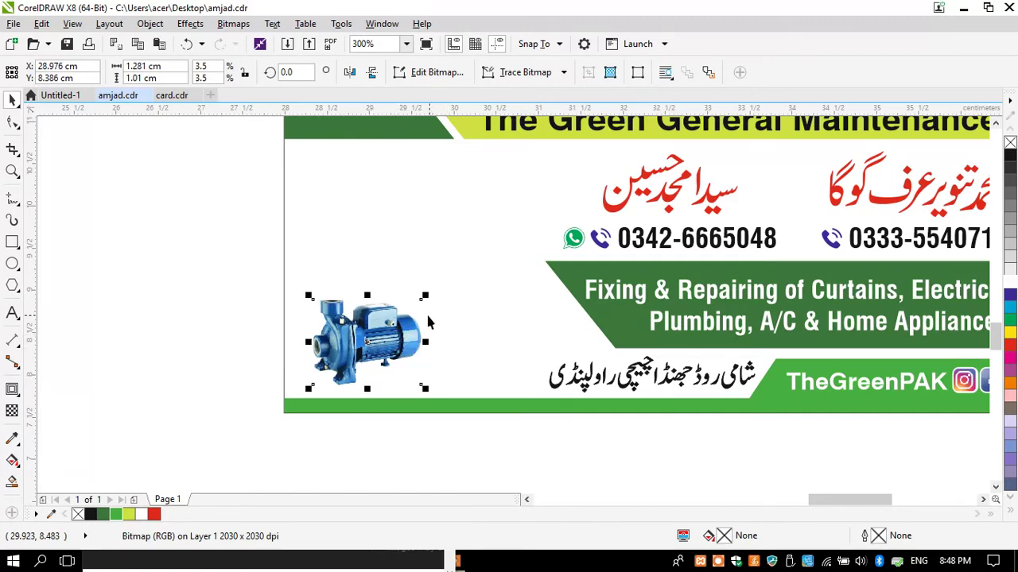
Nudge the Instagram and Facebook icons right and narrow the green footer banner slightly
scroll(267, 352, "down", 2)
scroll(603, 380, "up", 4)
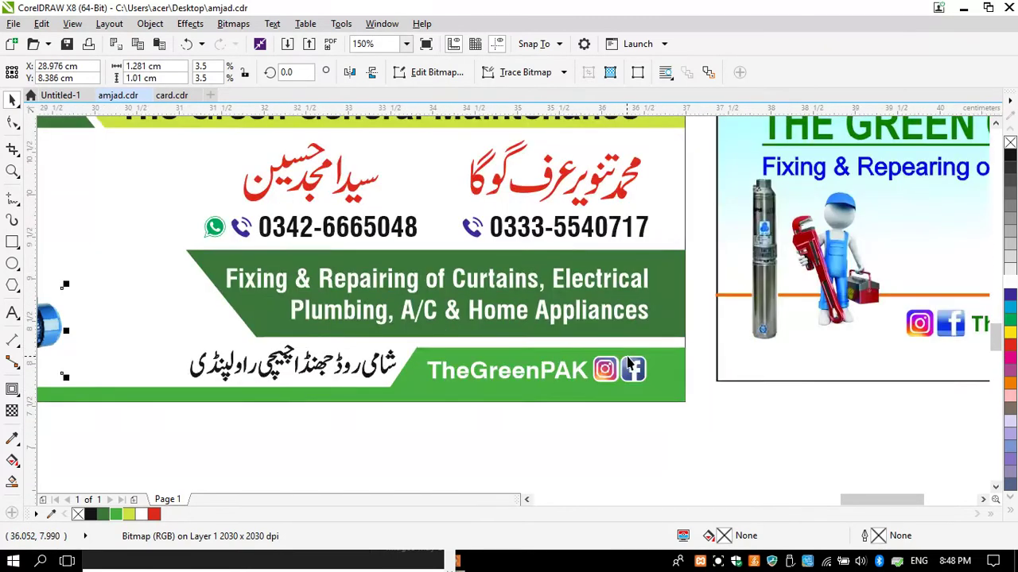
left_click(600, 385)
left_click_drag(600, 386, 608, 387)
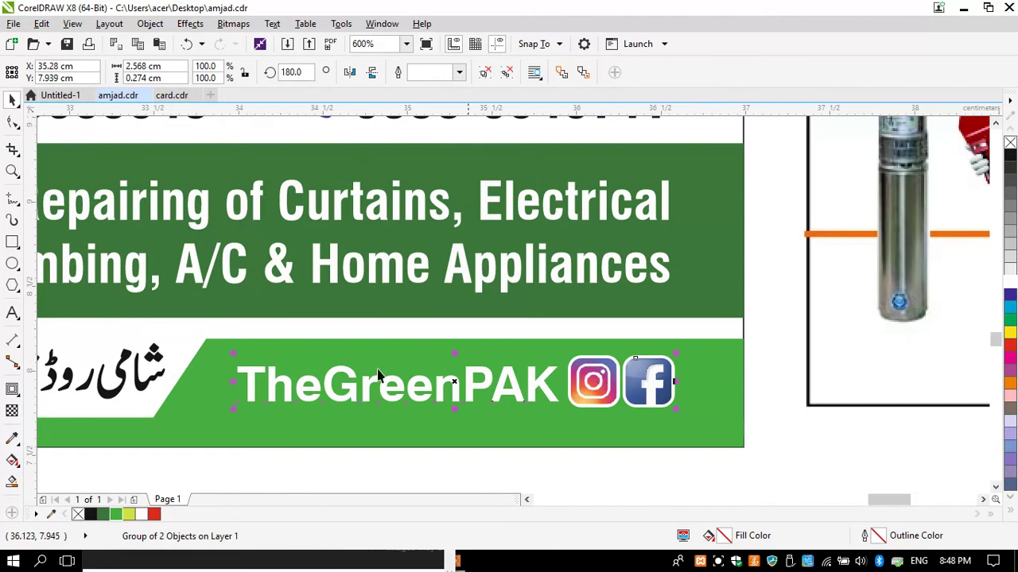
scroll(432, 353, "down", 2)
left_click(273, 385)
left_click_drag(272, 383, 294, 381)
Check the Urdu address text and pump image placement, then deselect everything
left_click(291, 378)
key("Escape")
scroll(572, 357, "down", 2)
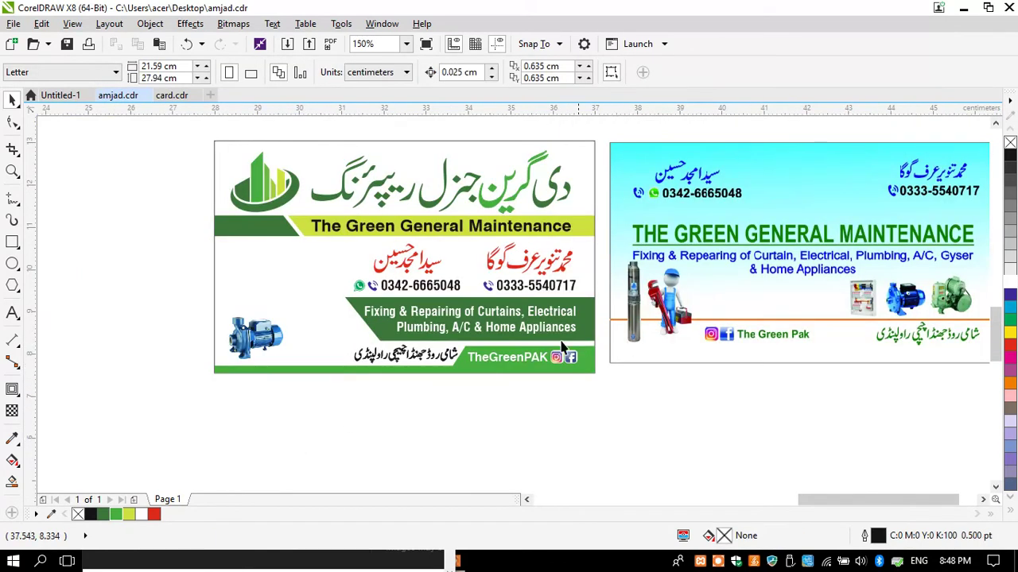
left_click(247, 341)
left_click(178, 340)
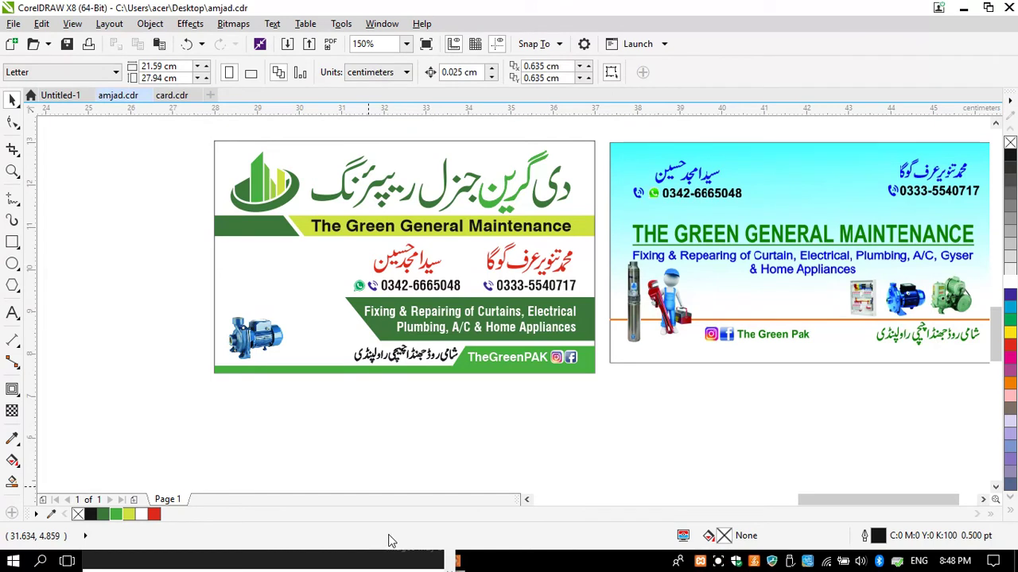
key("alt+Tab")
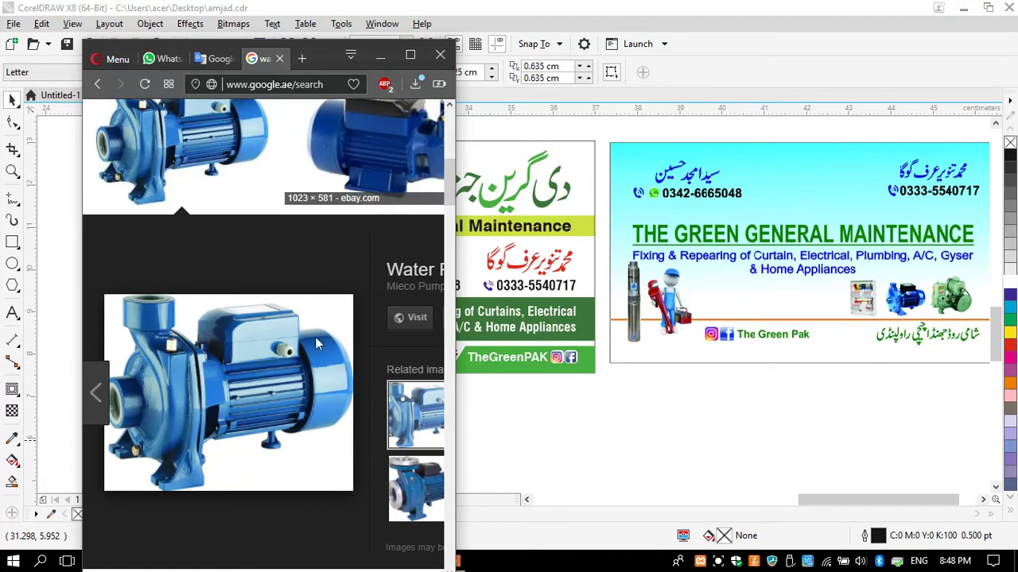
Change the image search to 'donki pump' and accept the 'donkey pump' correction
scroll(238, 183, "up", 5)
left_click(230, 131)
double_click(234, 133)
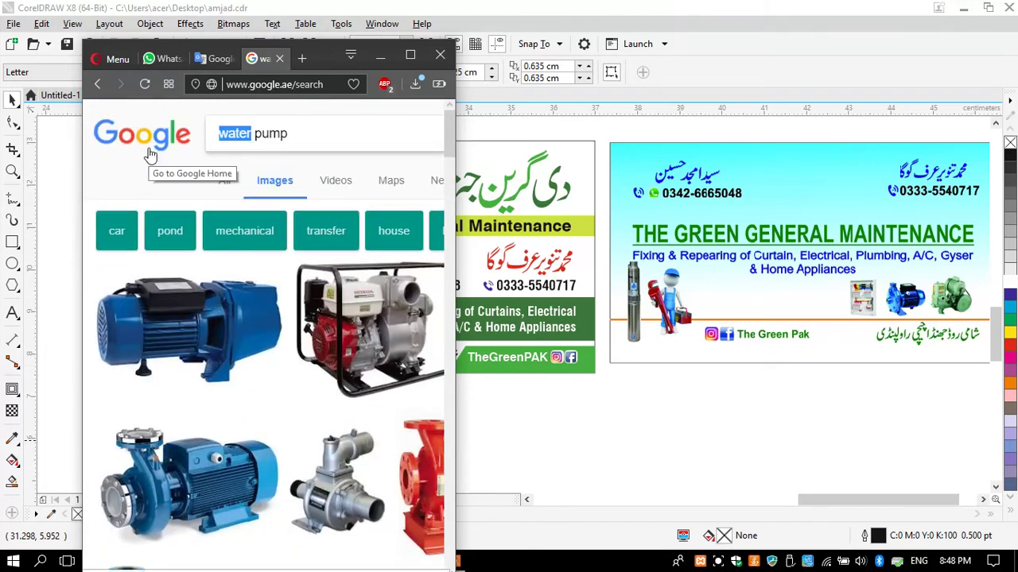
type("donki")
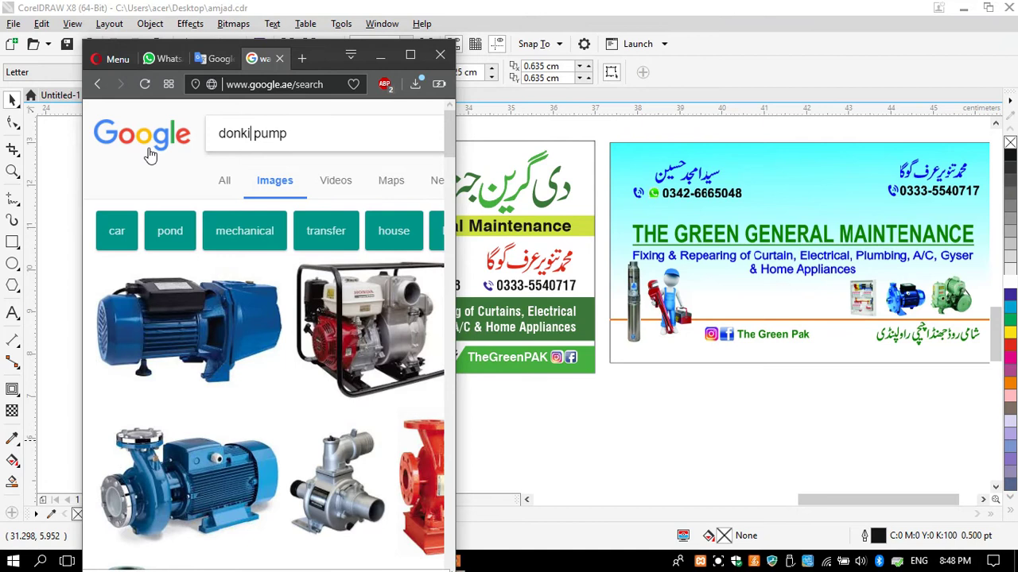
key("Return")
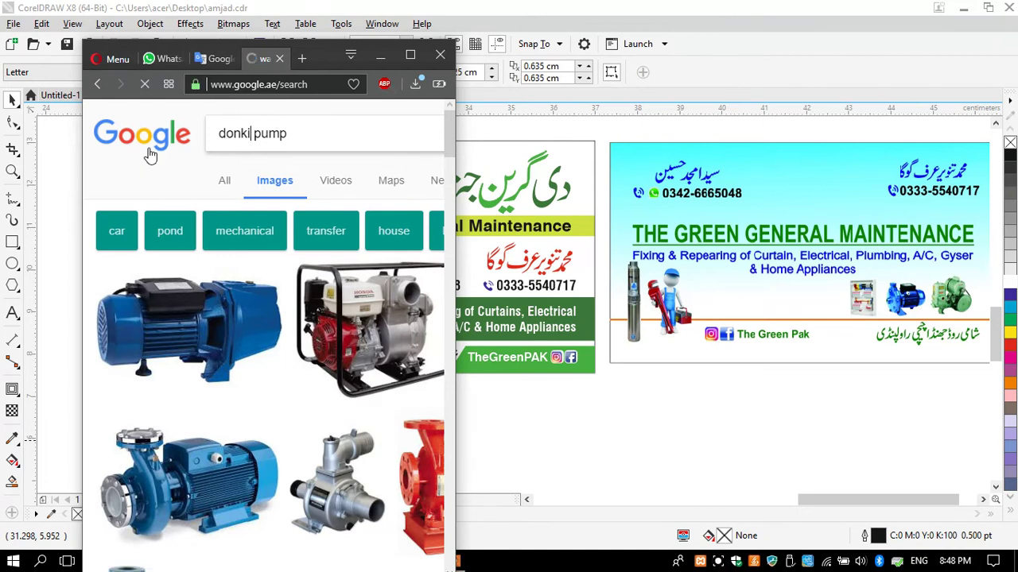
left_click(228, 271)
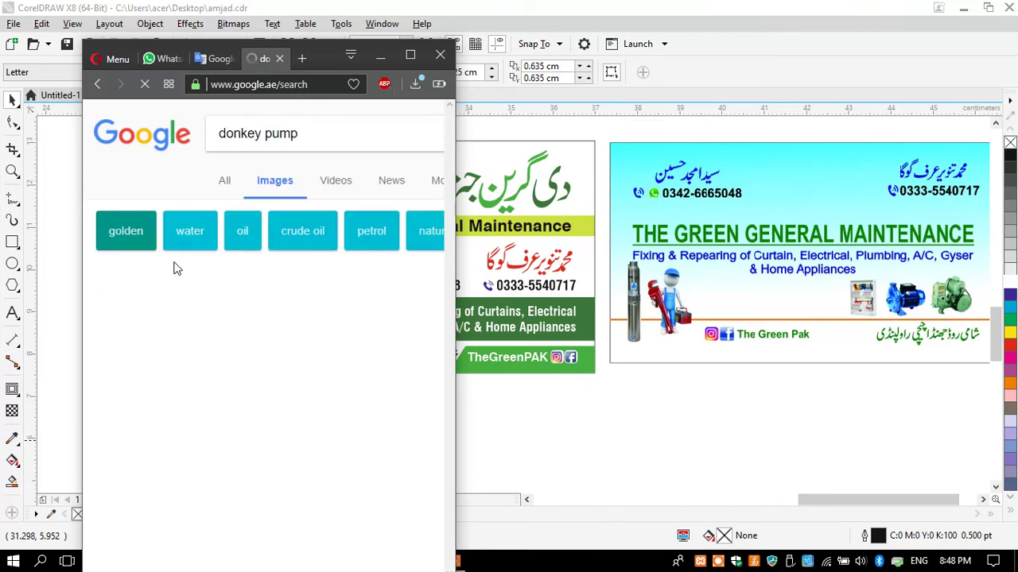
Preview the Diamond pump and silver Nagina pump images in a maximized browser
scroll(173, 262, "down", 3)
scroll(333, 265, "up", 2)
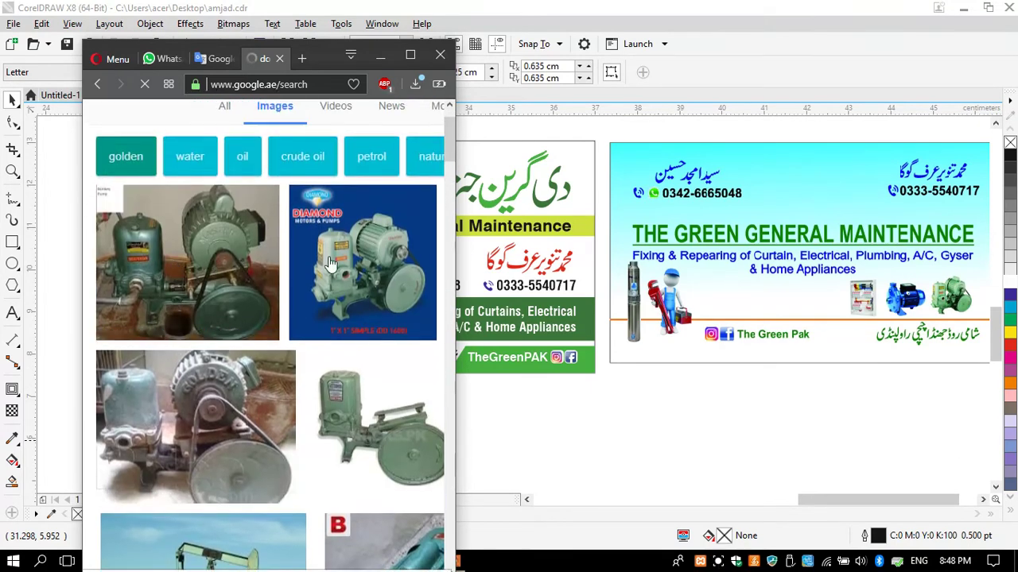
left_click(351, 260)
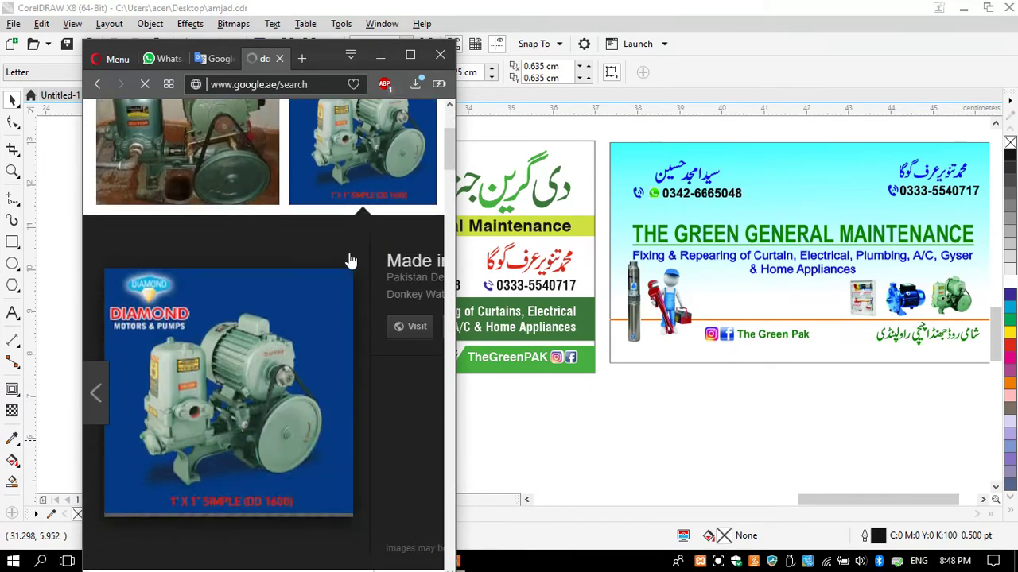
scroll(322, 283, "down", 5)
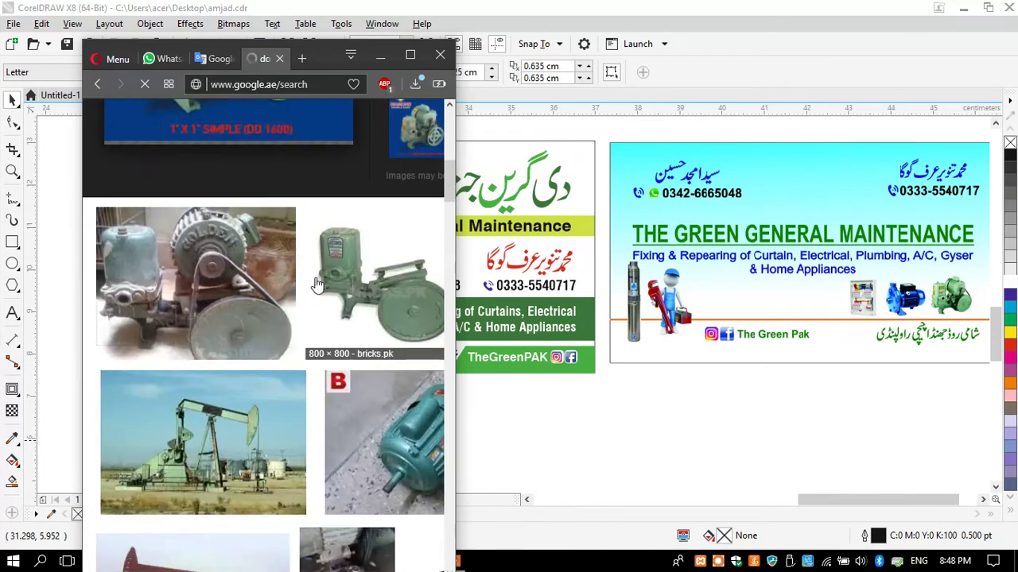
scroll(316, 283, "down", 7)
scroll(316, 280, "down", 8)
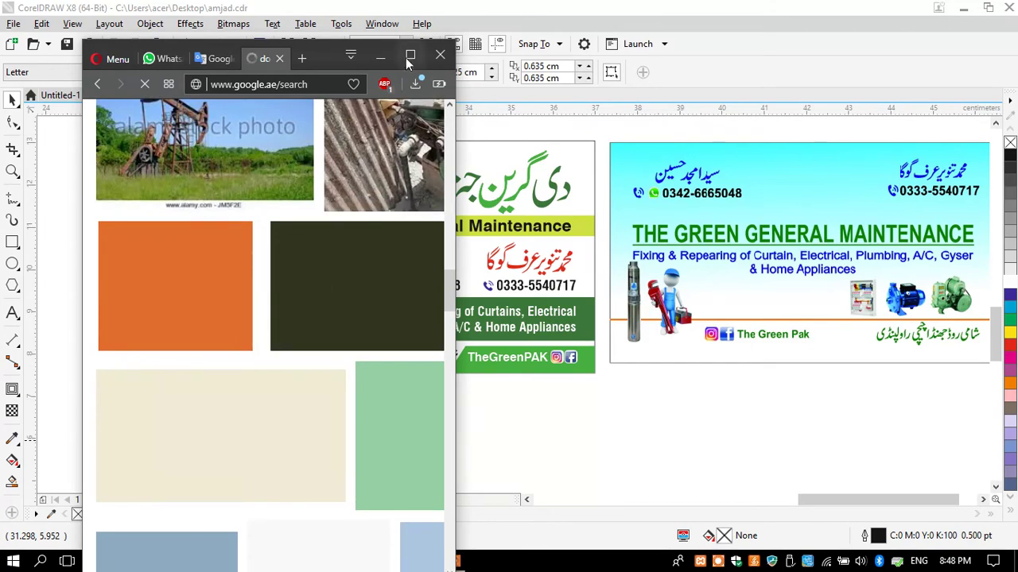
key("super+Up")
scroll(360, 263, "up", 6)
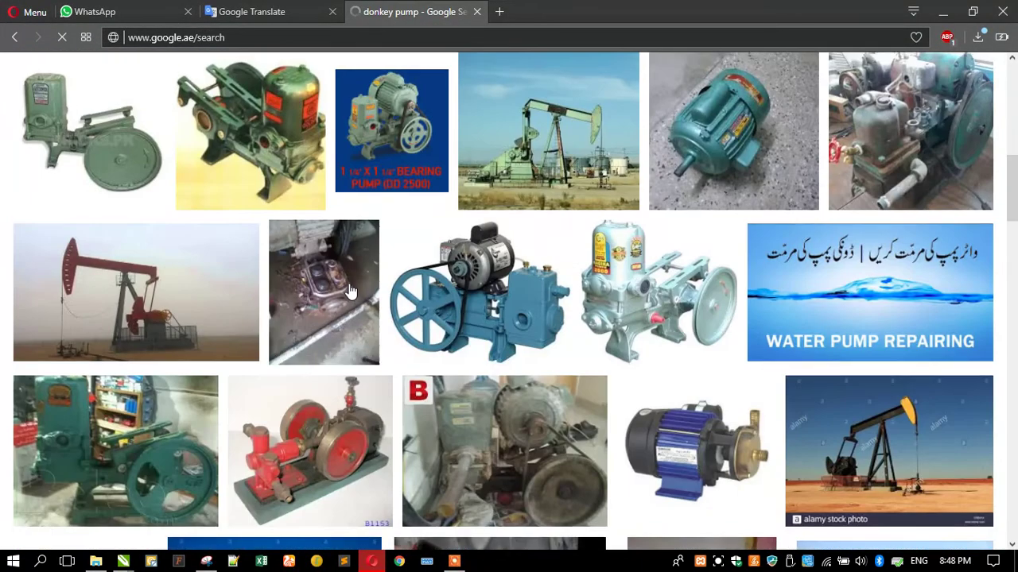
left_click(648, 322)
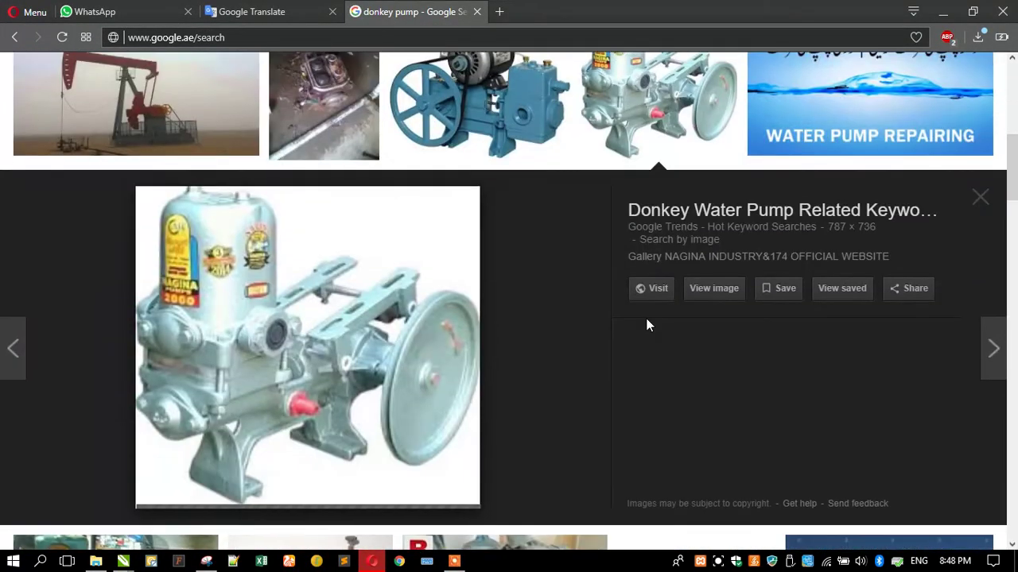
left_click(944, 12)
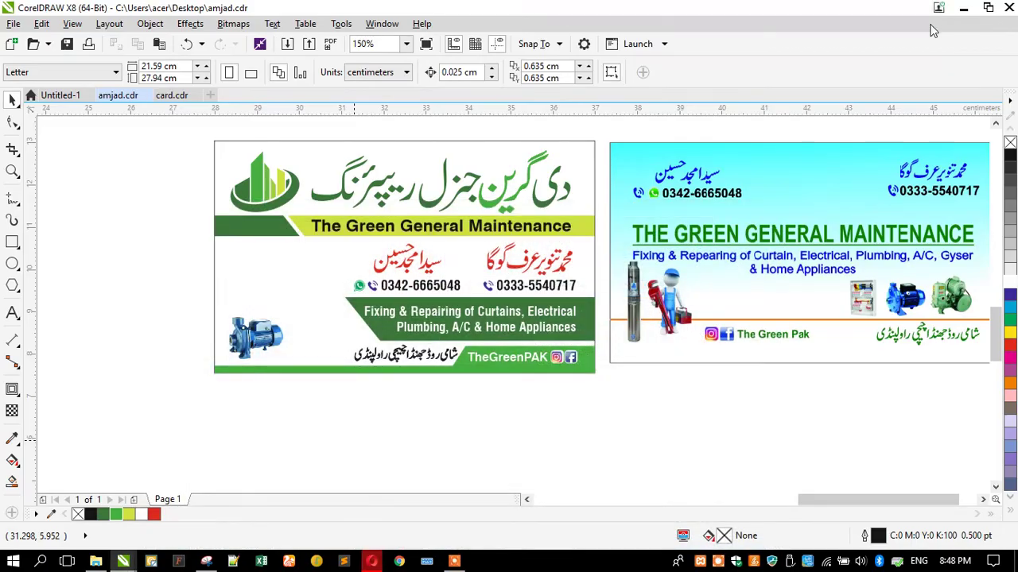
left_click(372, 562)
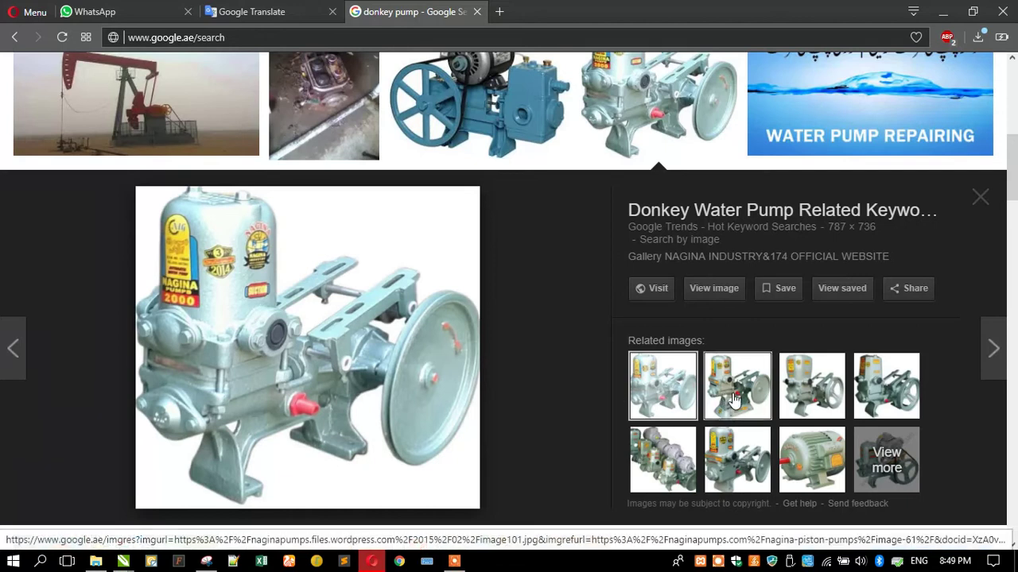
Browse images similar to the Nagina pump, preview the green and Felsome piston pumps, and go back
left_click(886, 459)
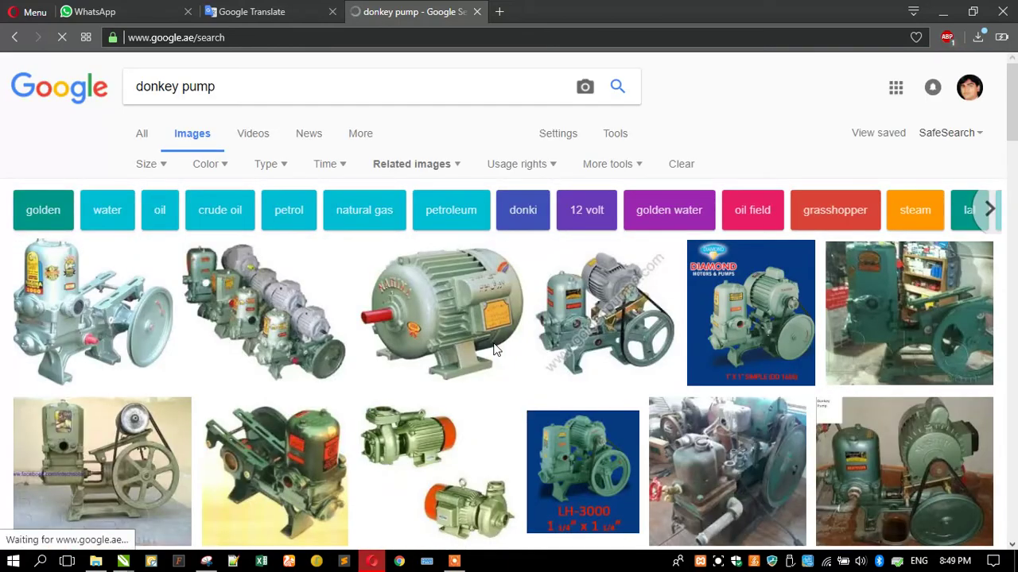
scroll(134, 312, "down", 3)
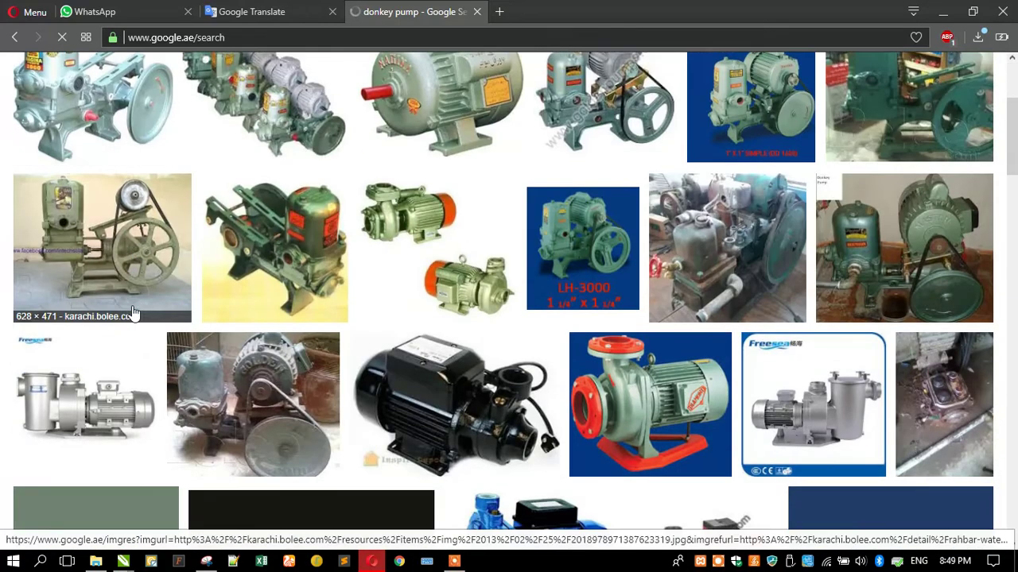
scroll(133, 312, "down", 3)
scroll(109, 271, "down", 4)
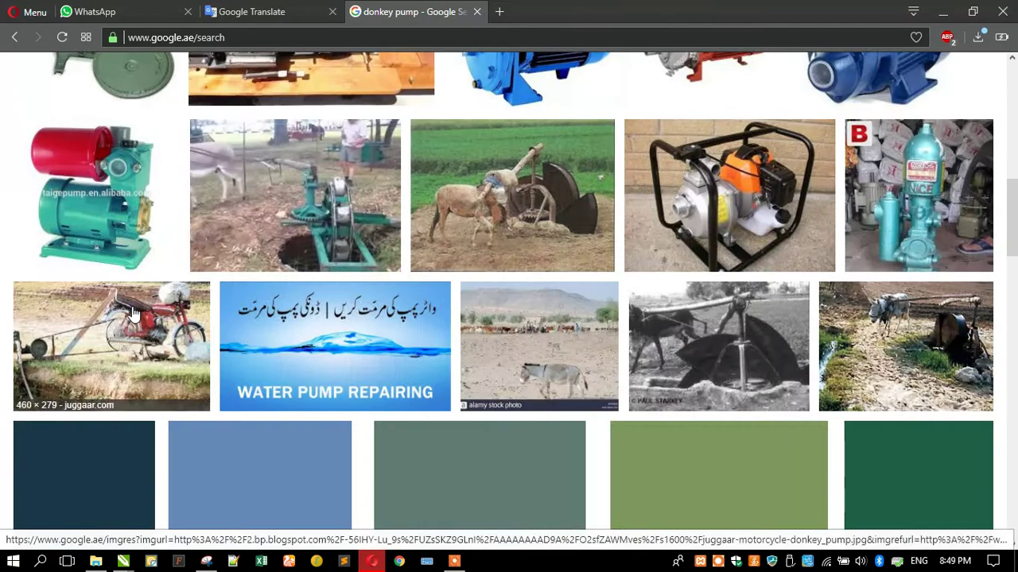
scroll(109, 271, "down", 3)
scroll(54, 164, "down", 3)
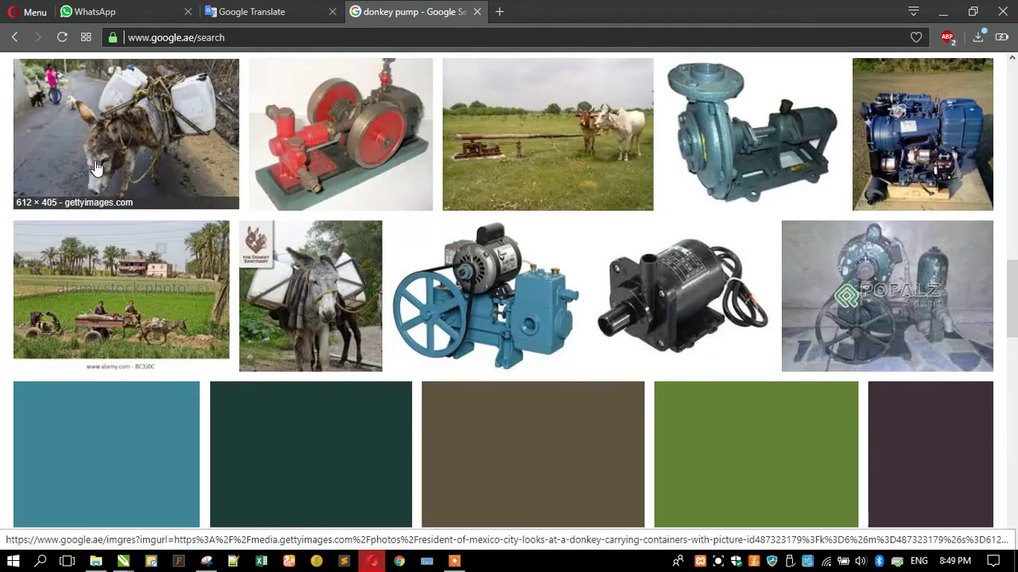
scroll(96, 167, "down", 3)
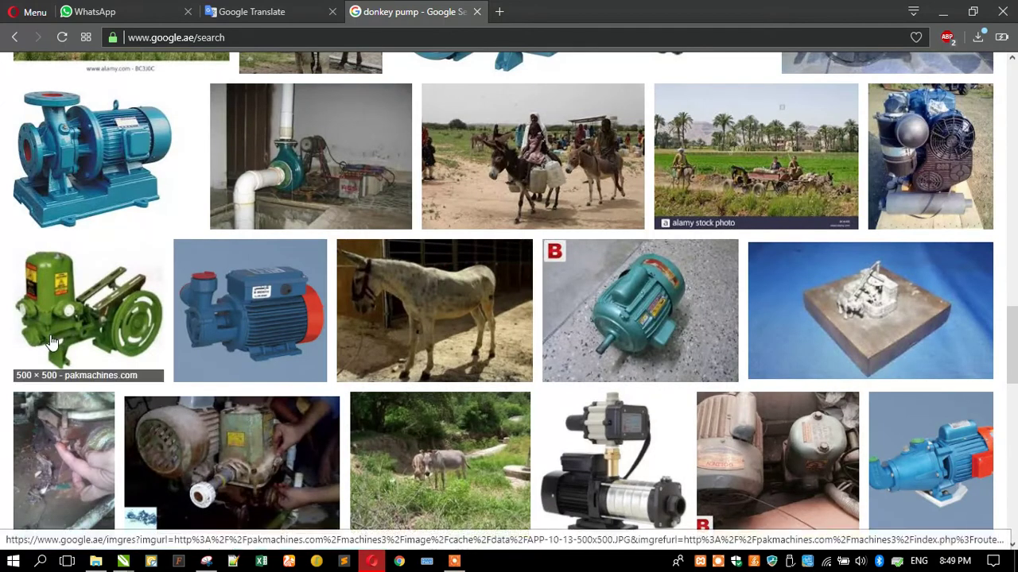
left_click(50, 342)
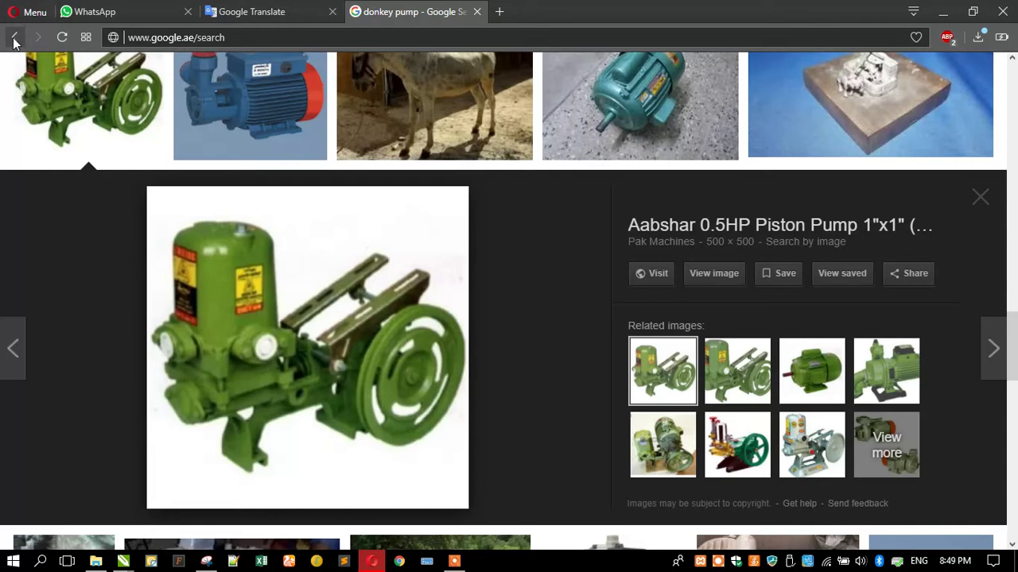
left_click(666, 459)
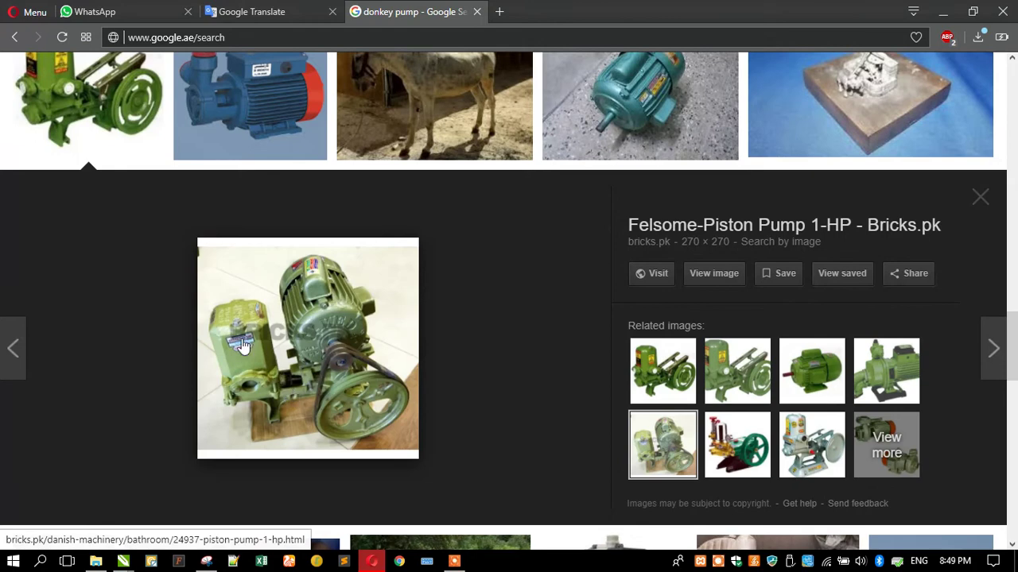
left_click(15, 37)
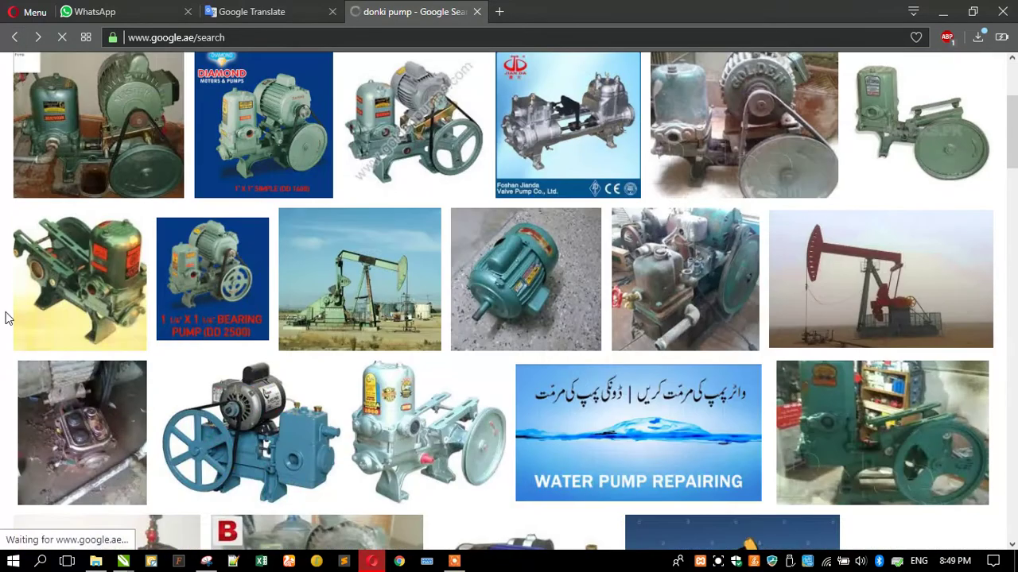
Scroll through the donki pump results and preview the green Castle Pumps gear pump
scroll(238, 267, "down", 8)
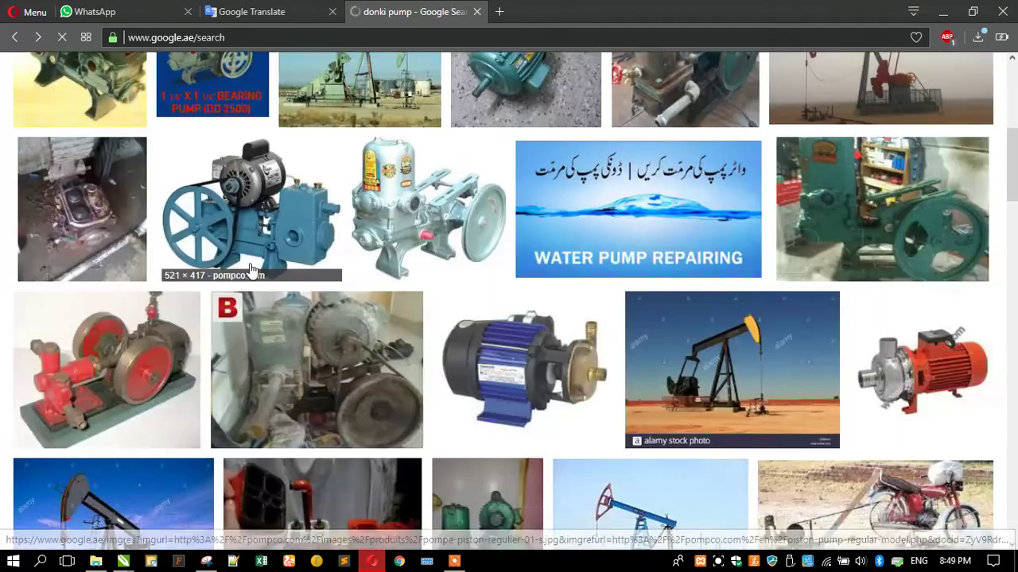
scroll(251, 270, "down", 10)
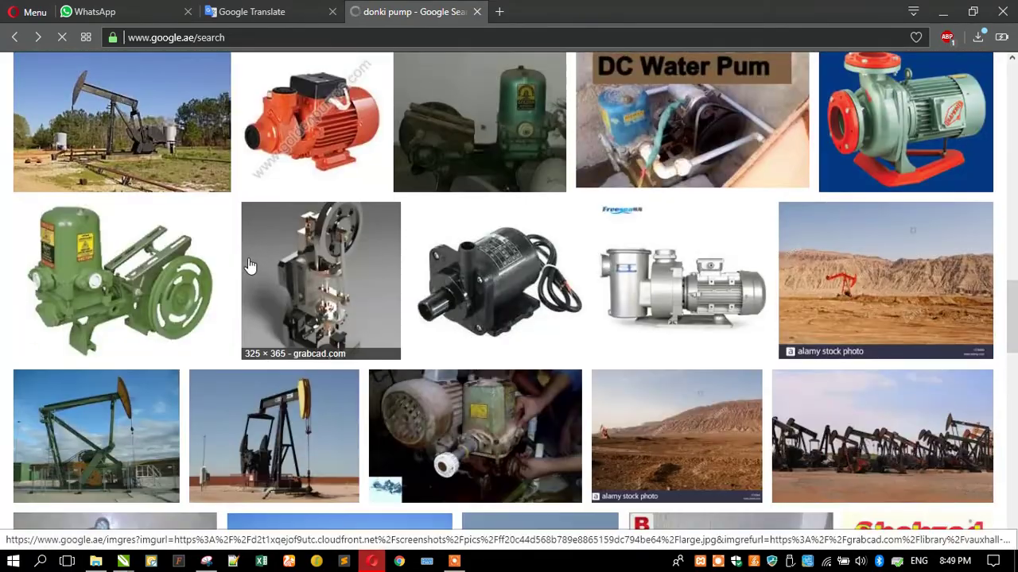
scroll(249, 265, "down", 6)
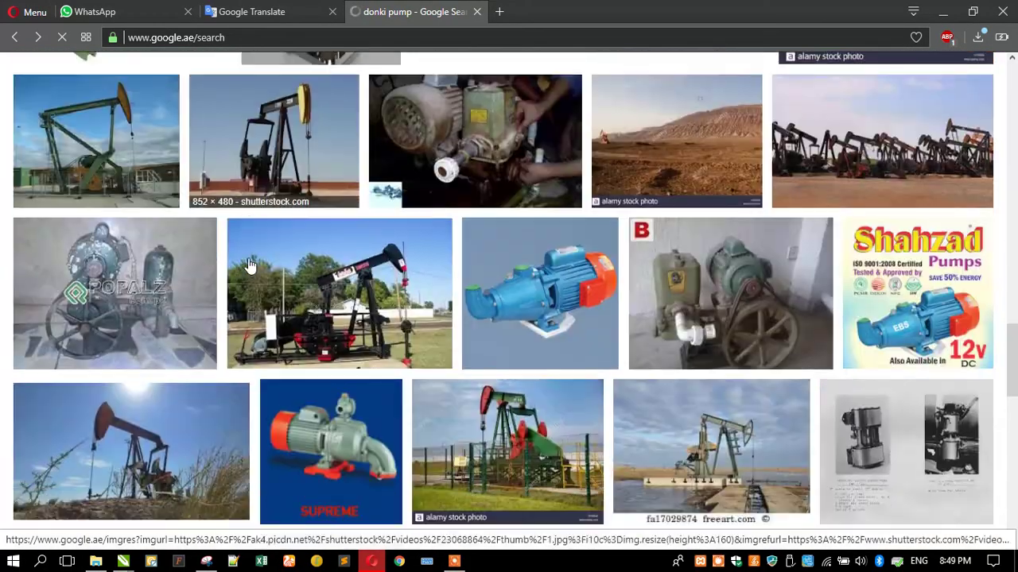
scroll(249, 265, "down", 4)
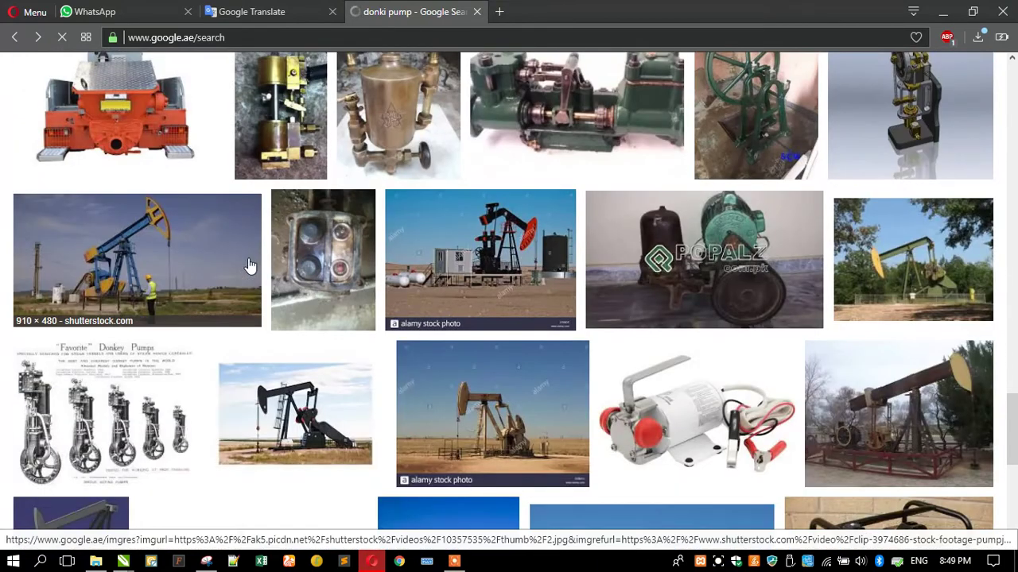
scroll(249, 265, "down", 4)
scroll(249, 265, "down", 3)
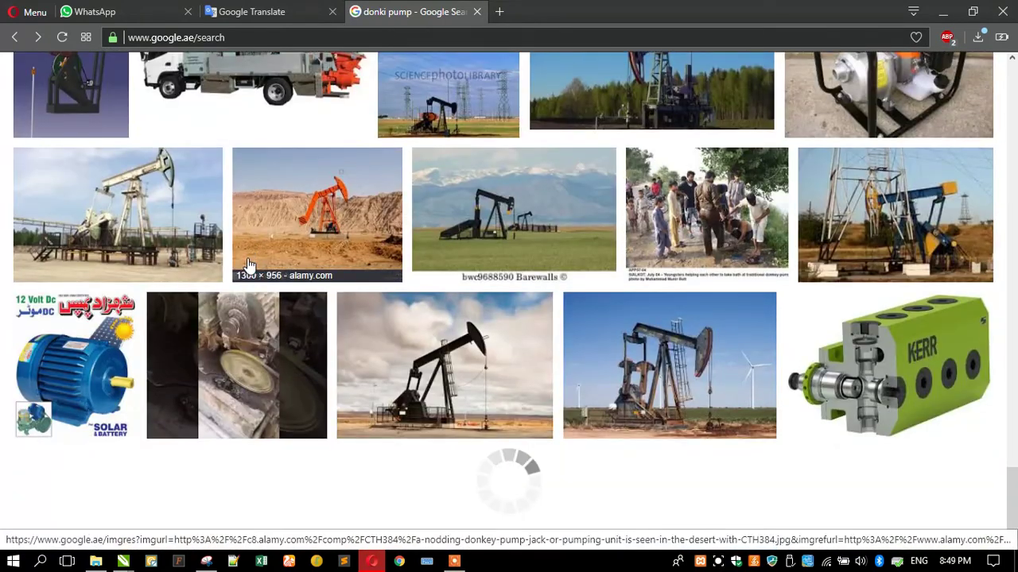
scroll(248, 265, "up", 7)
scroll(248, 265, "down", 15)
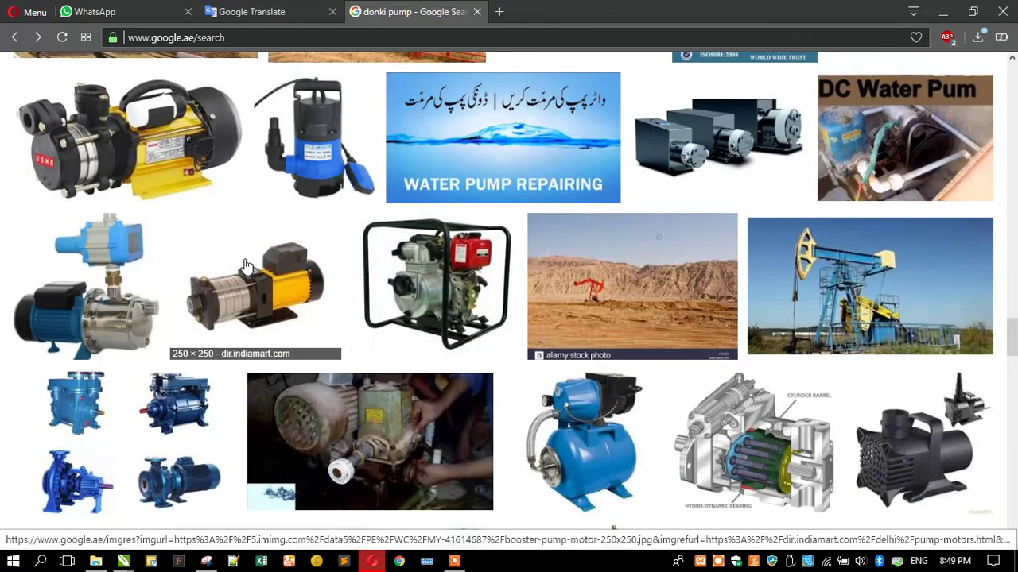
scroll(247, 265, "down", 8)
scroll(246, 265, "up", 6)
scroll(246, 265, "down", 2)
scroll(244, 265, "down", 9)
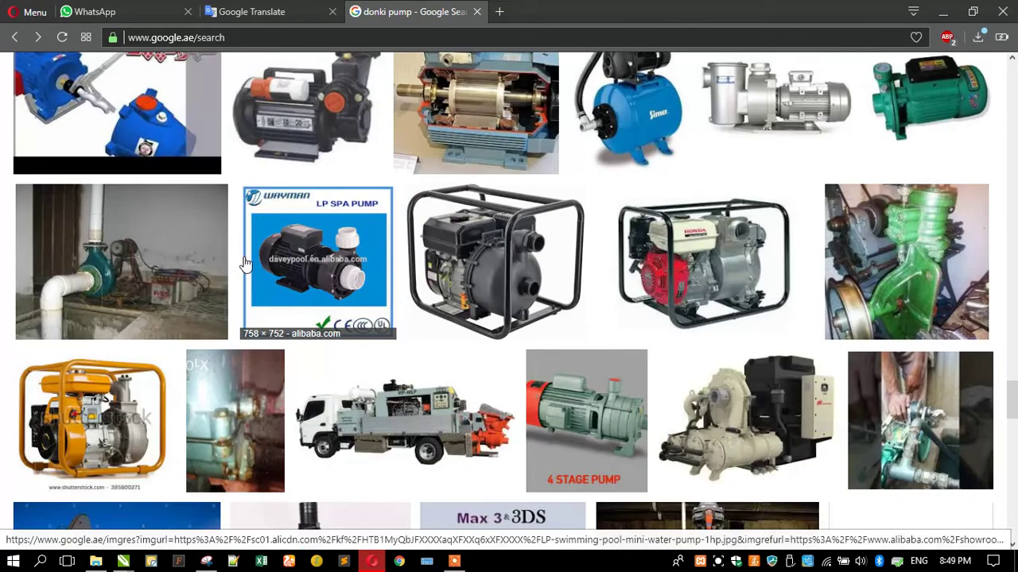
scroll(246, 265, "up", 1)
scroll(246, 265, "down", 4)
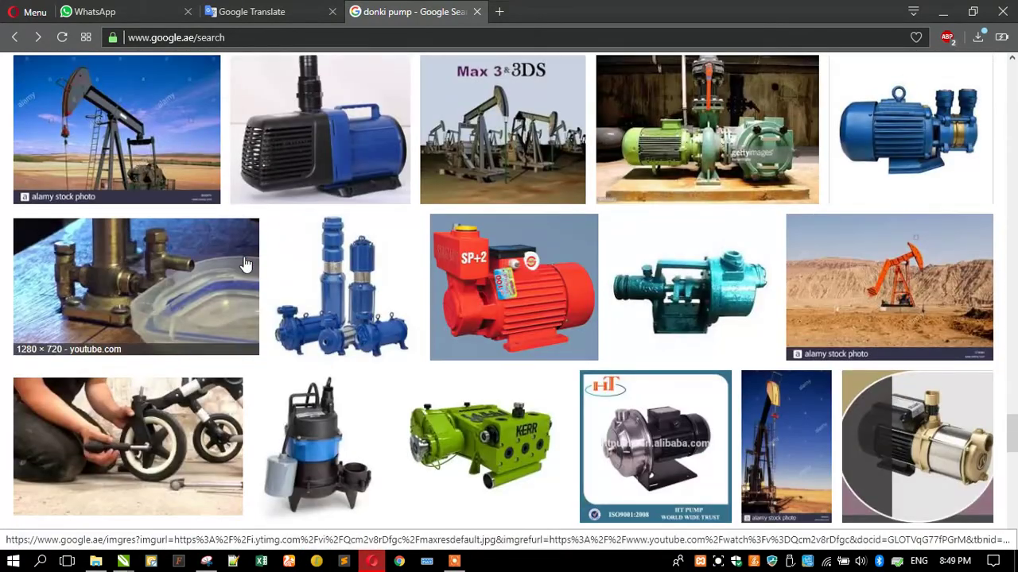
scroll(247, 265, "down", 8)
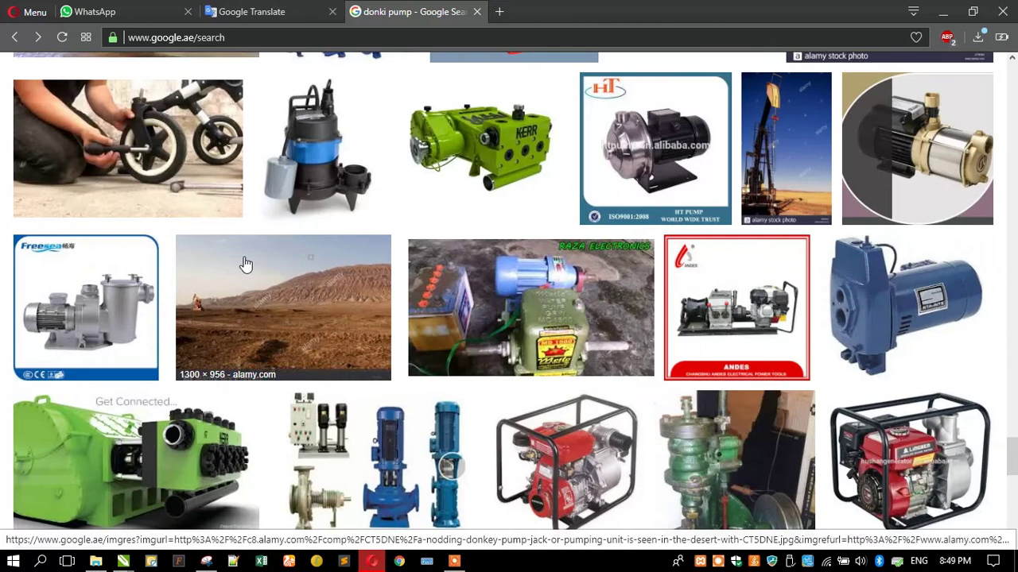
scroll(246, 264, "down", 4)
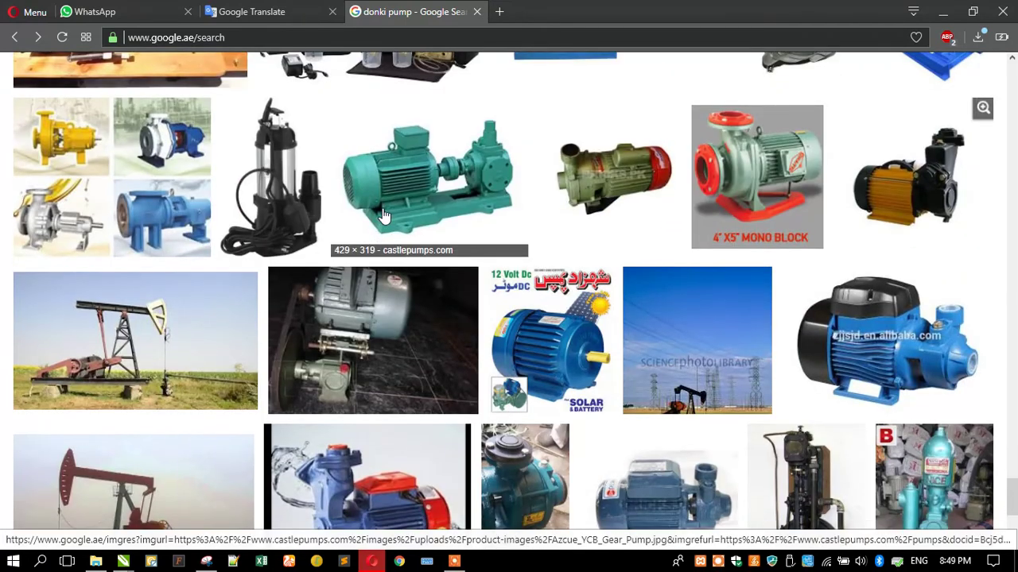
left_click(377, 222)
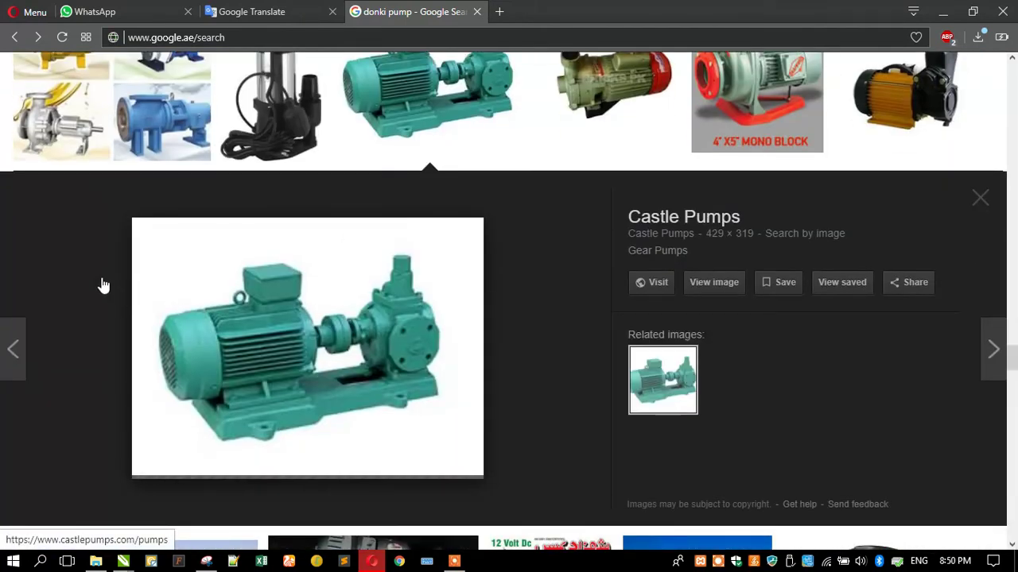
scroll(104, 285, "down", 20)
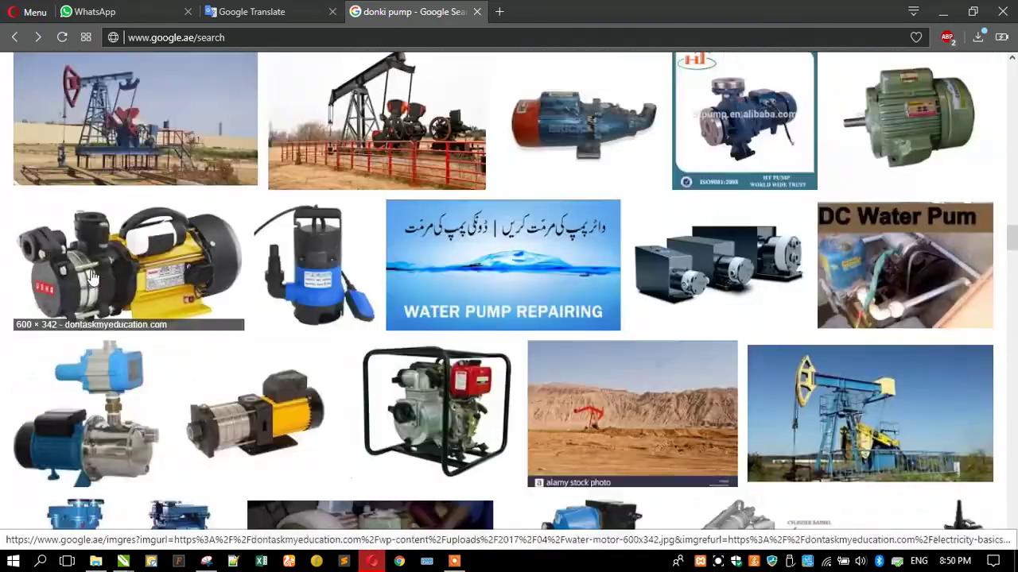
scroll(93, 273, "up", 20)
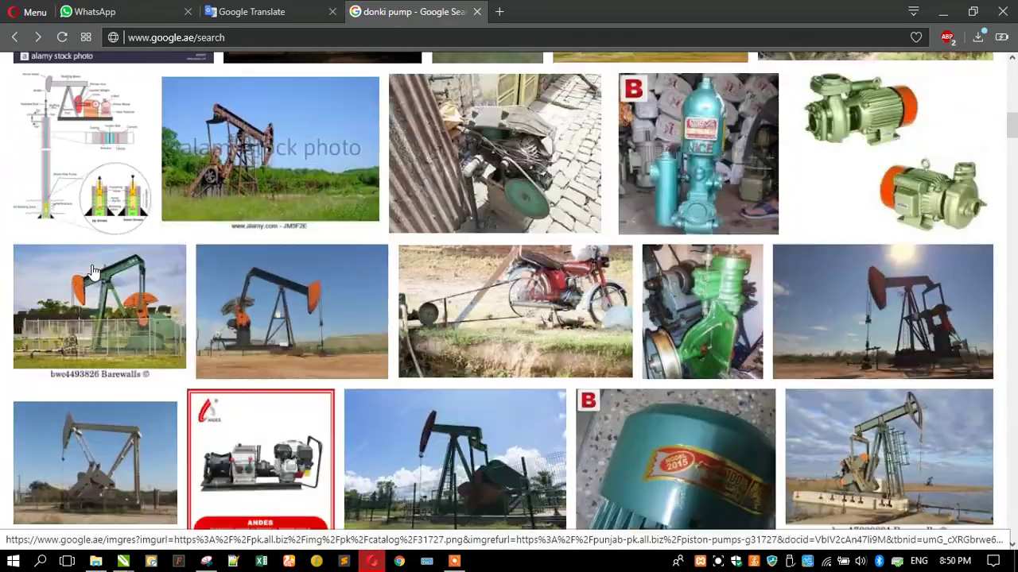
scroll(107, 262, "up", 5)
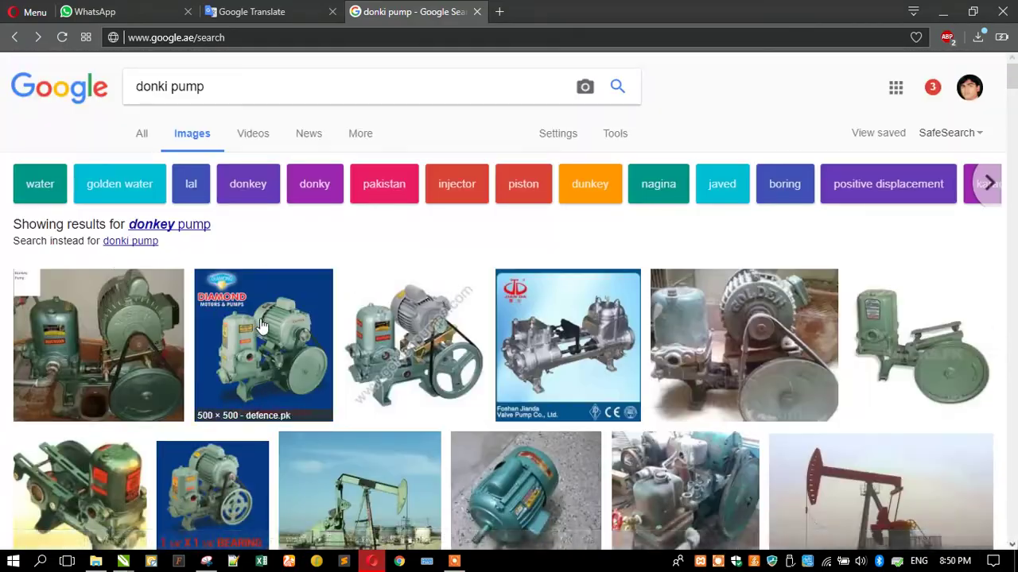
Preview Diamond pump images and their similar pictures, then drag a preview to search by image
left_click(261, 326)
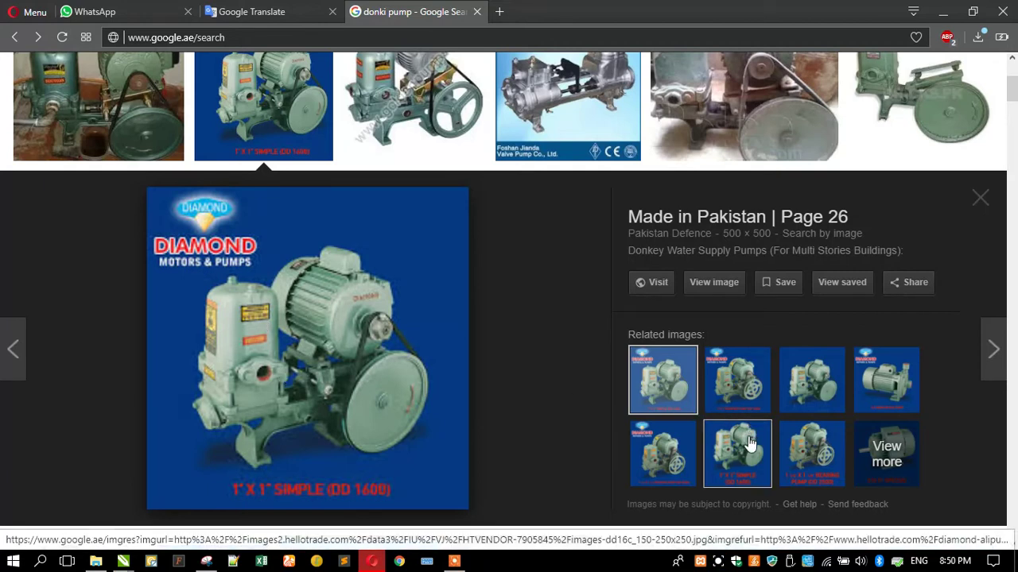
left_click(874, 446)
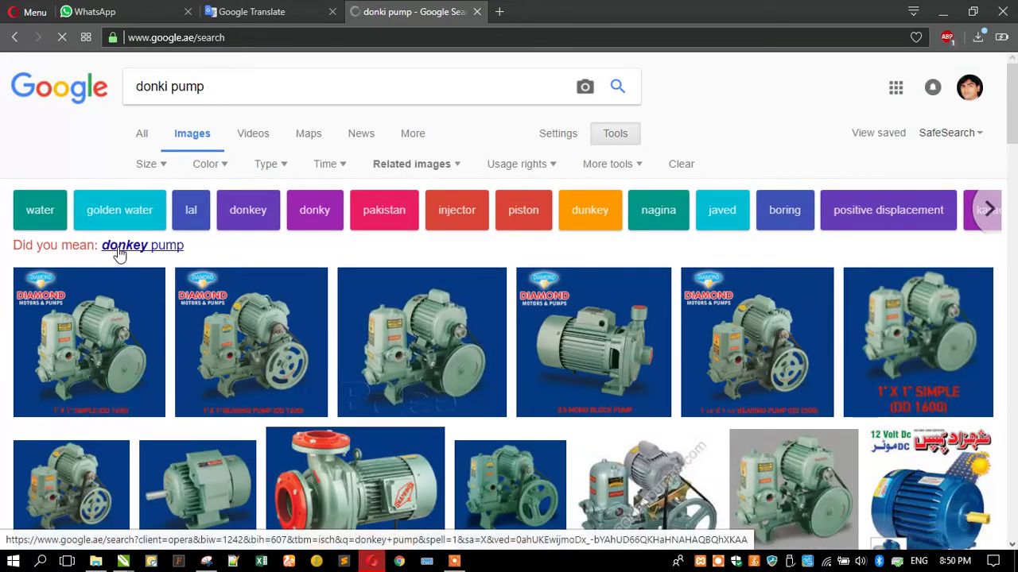
scroll(136, 261, "down", 3)
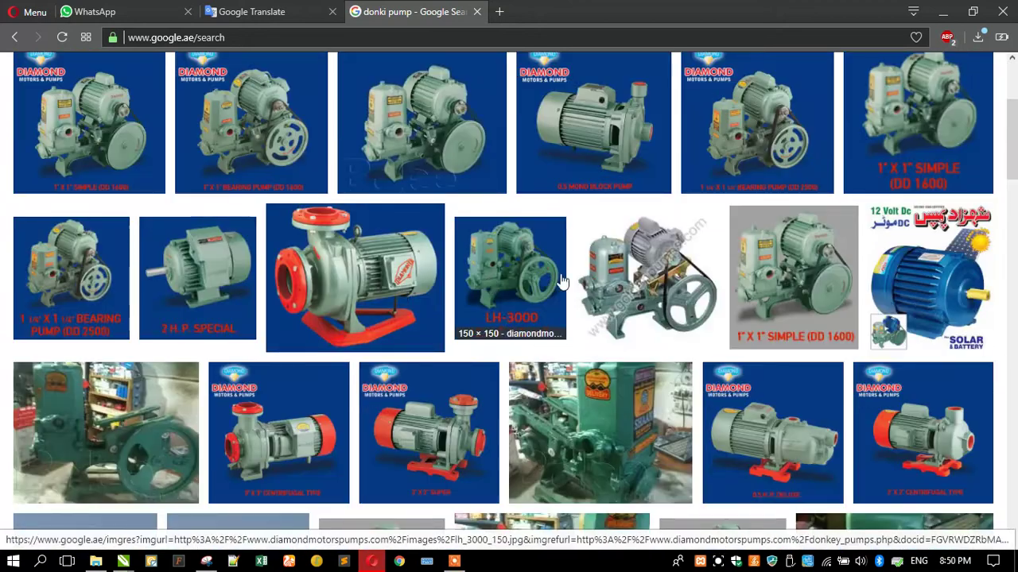
left_click(612, 287)
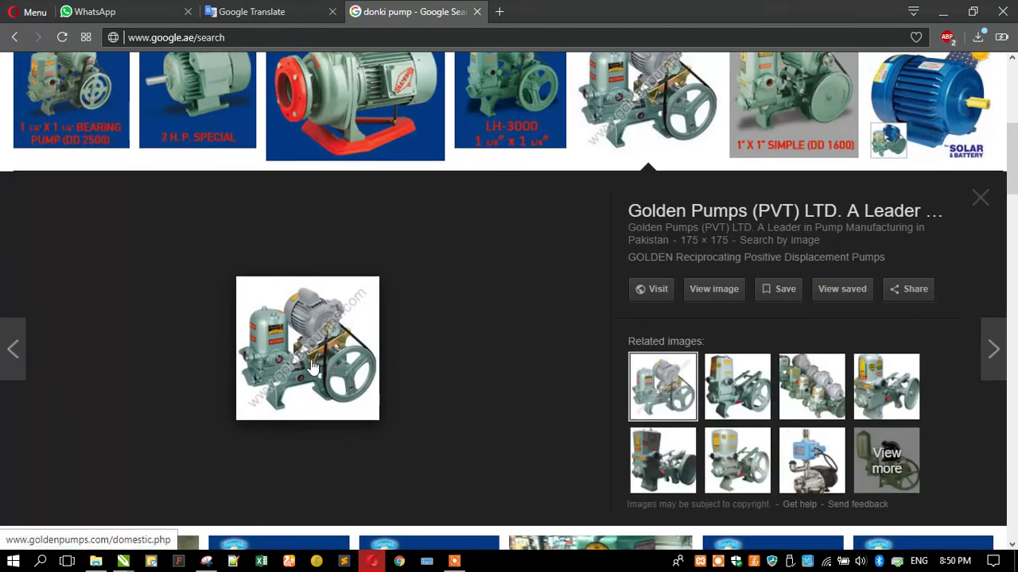
left_click_drag(274, 373, 206, 172)
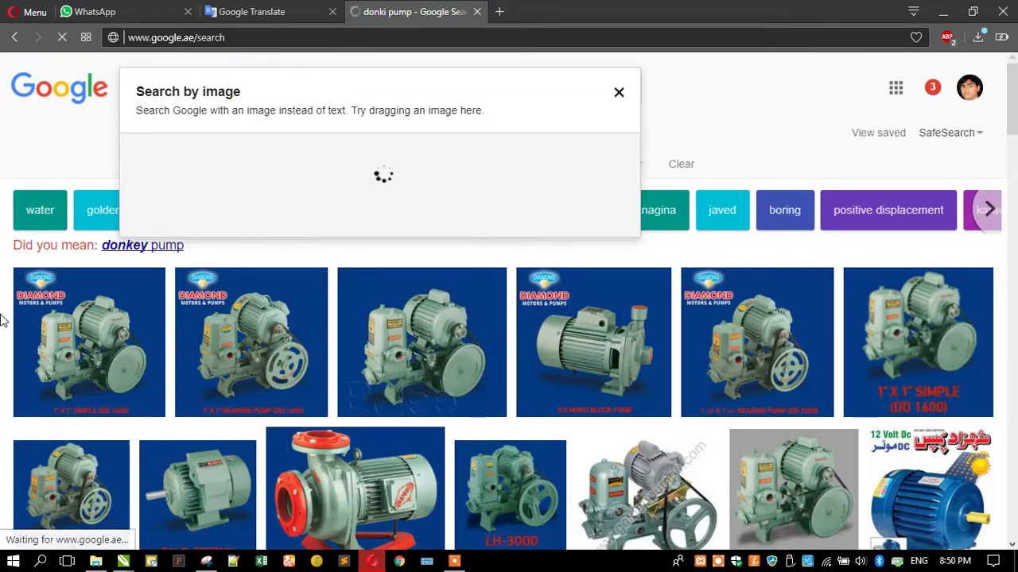
Browse the reverse-image matches on page 2, view the Donkey Water Pump and NAGINA images, then go back
scroll(0, 324, "down", 12)
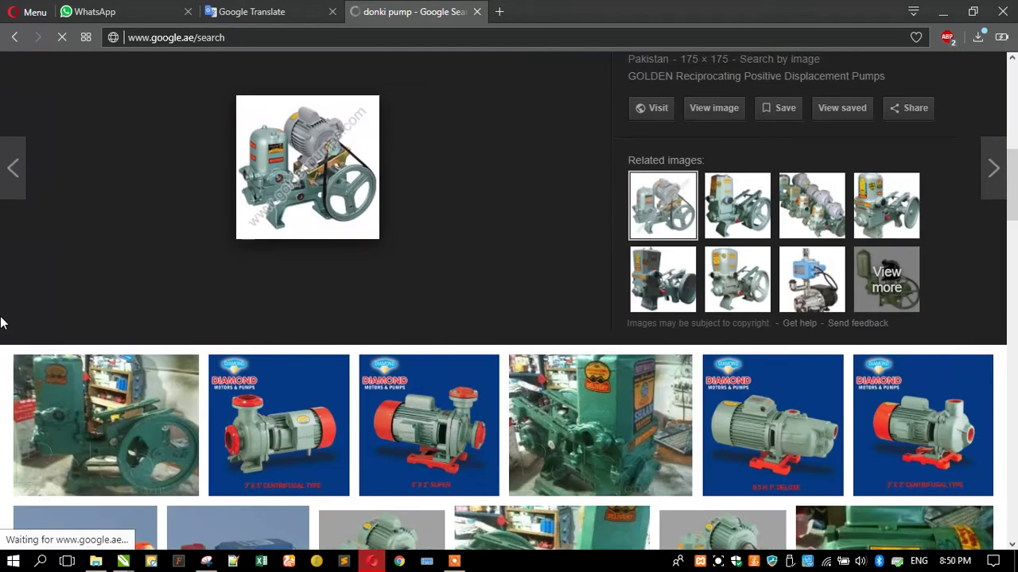
scroll(0, 322, "down", 4)
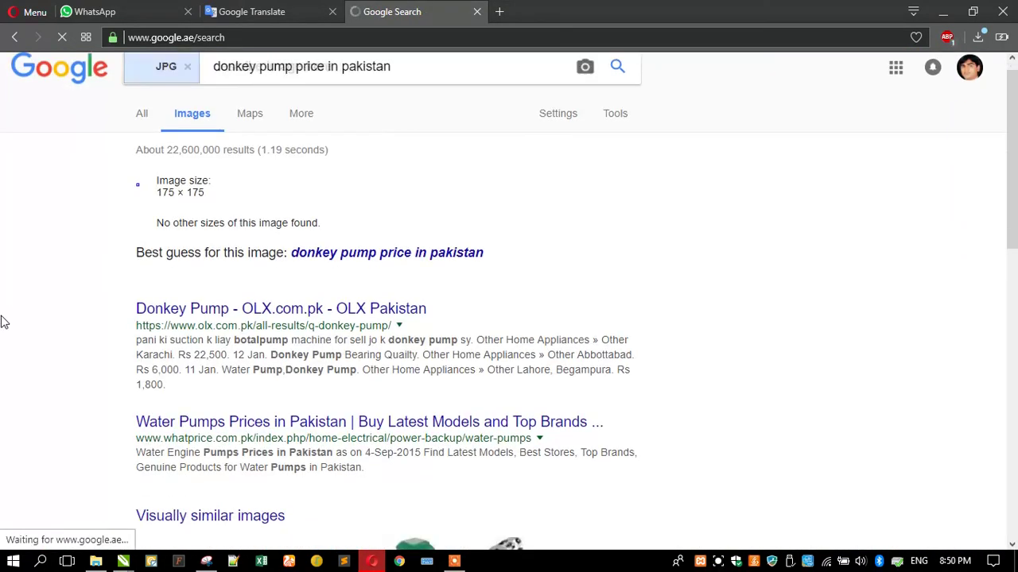
scroll(0, 322, "down", 5)
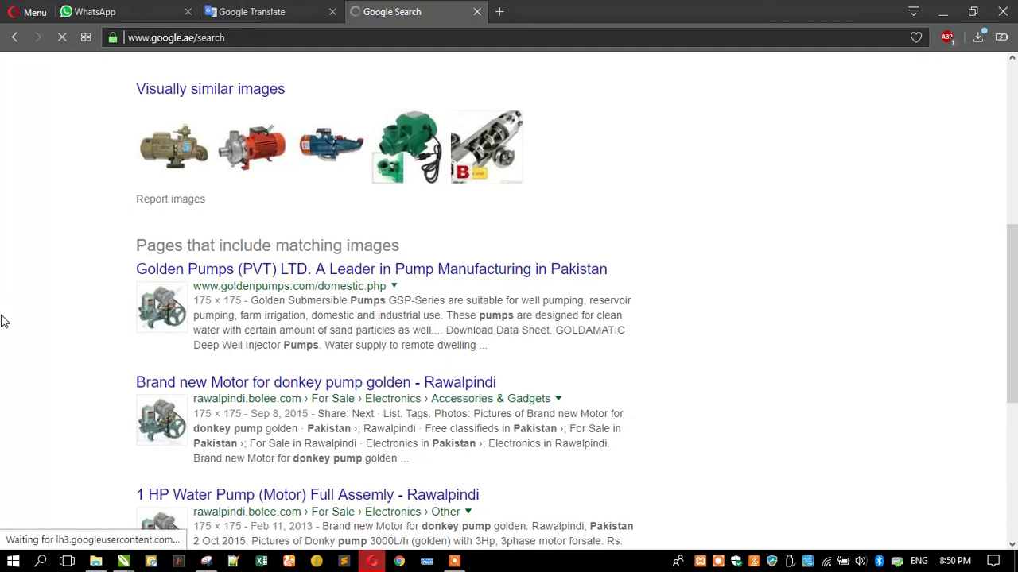
scroll(4, 320, "down", 2)
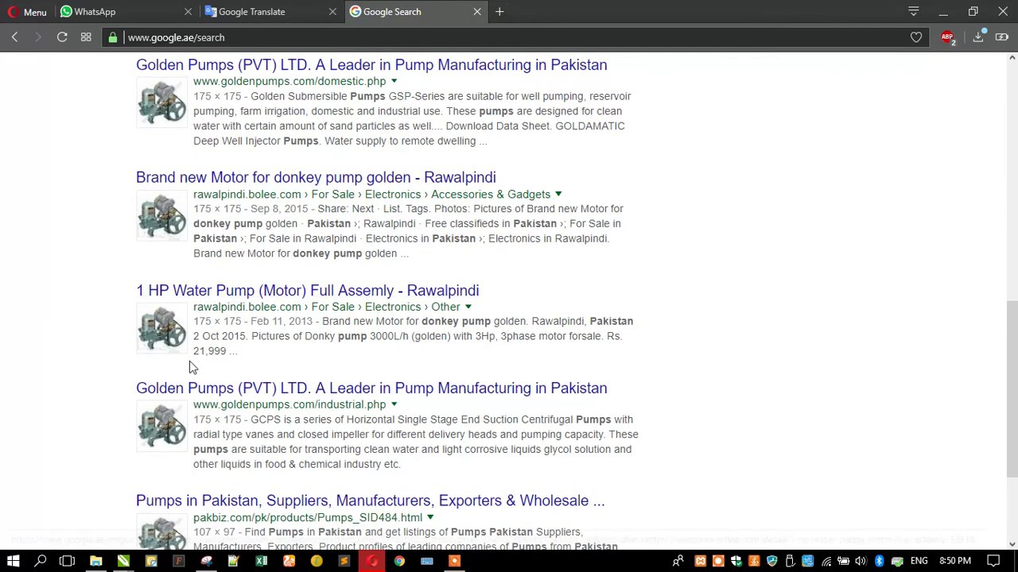
scroll(199, 388, "down", 2)
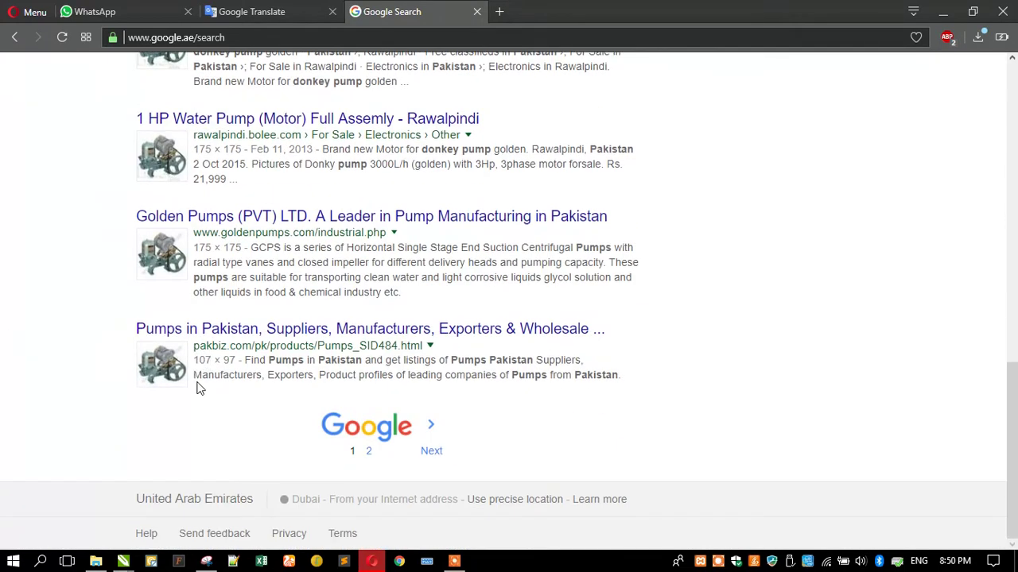
left_click(370, 457)
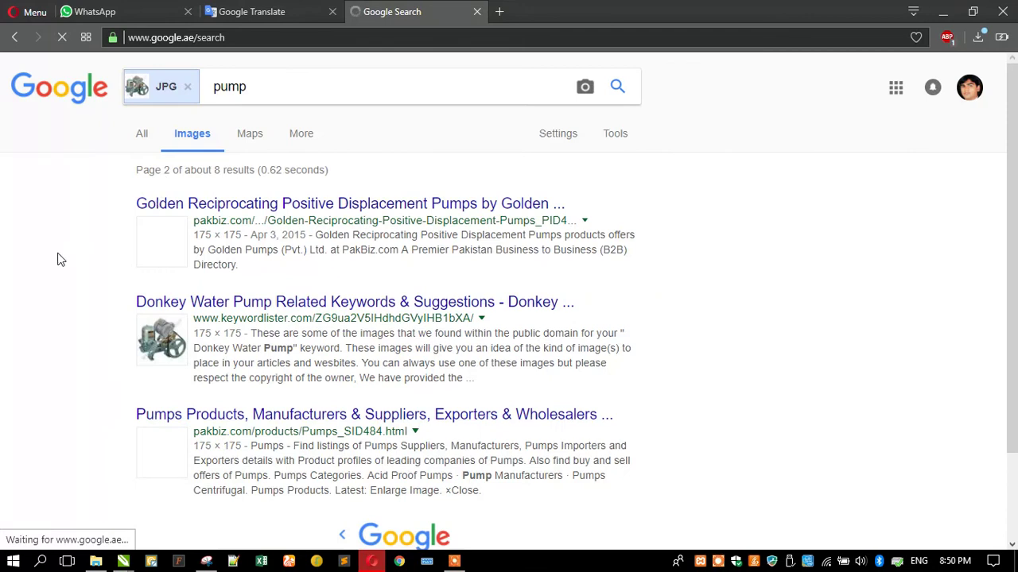
left_click(151, 351)
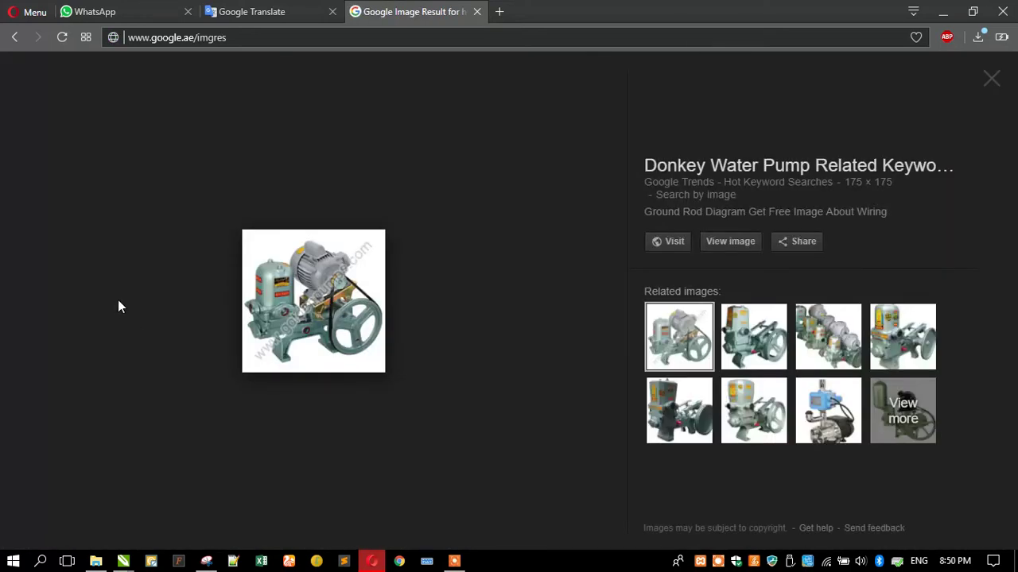
left_click(761, 349)
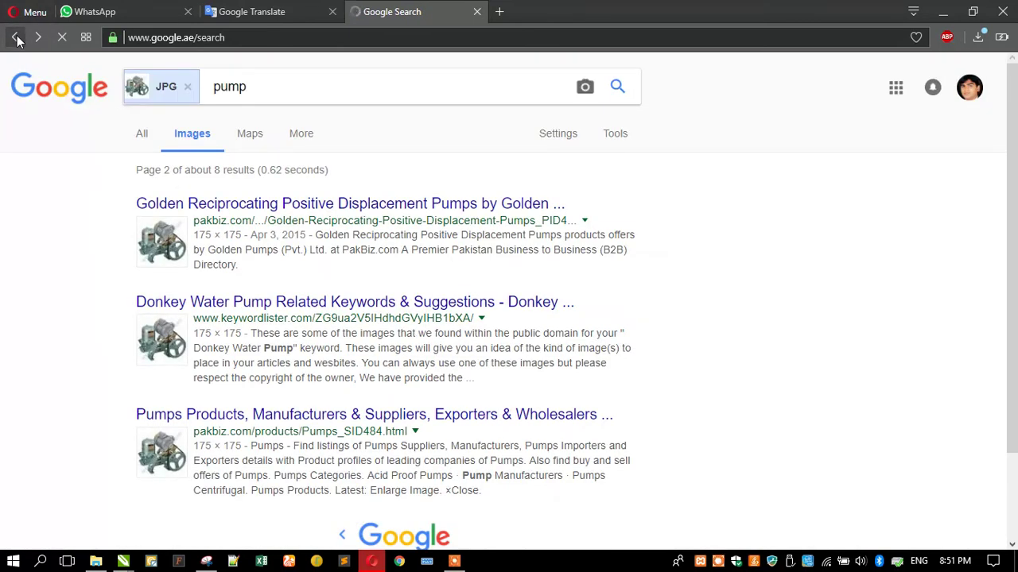
left_click(15, 38)
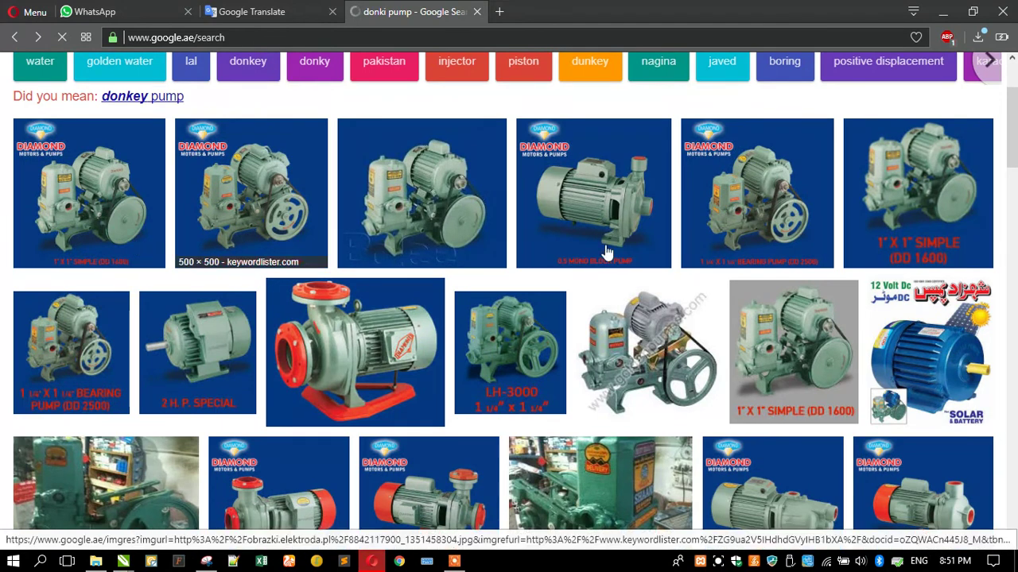
Switch to 'donkey pump' results and preview the Pompco and Home Hardware pump images
left_click(636, 359)
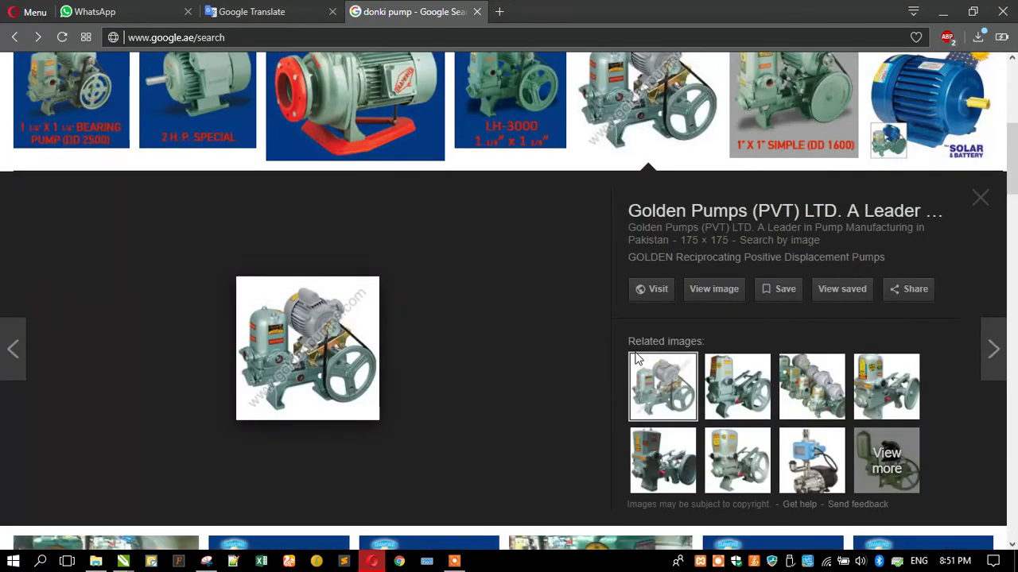
scroll(413, 264, "up", 5)
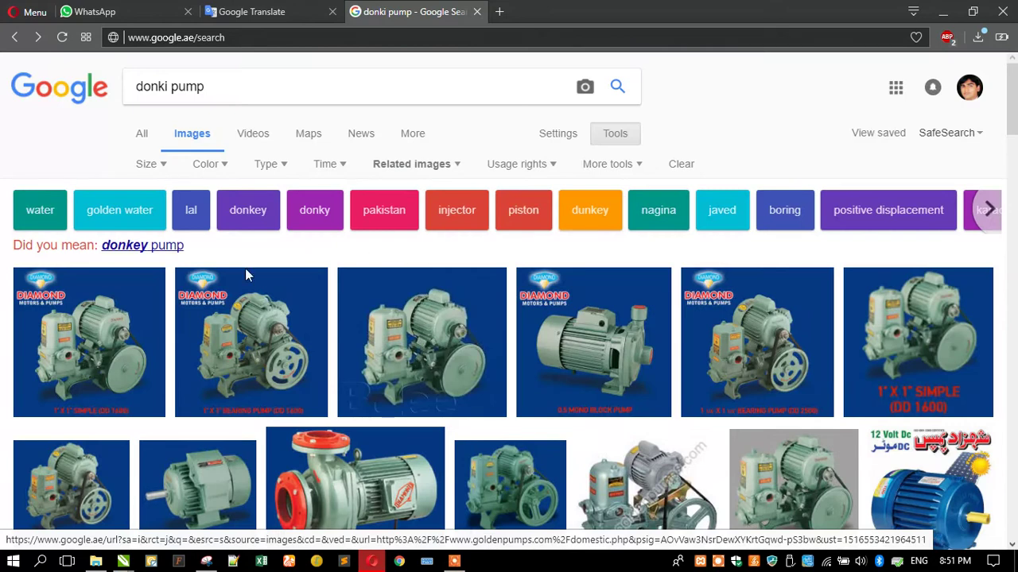
left_click(134, 252)
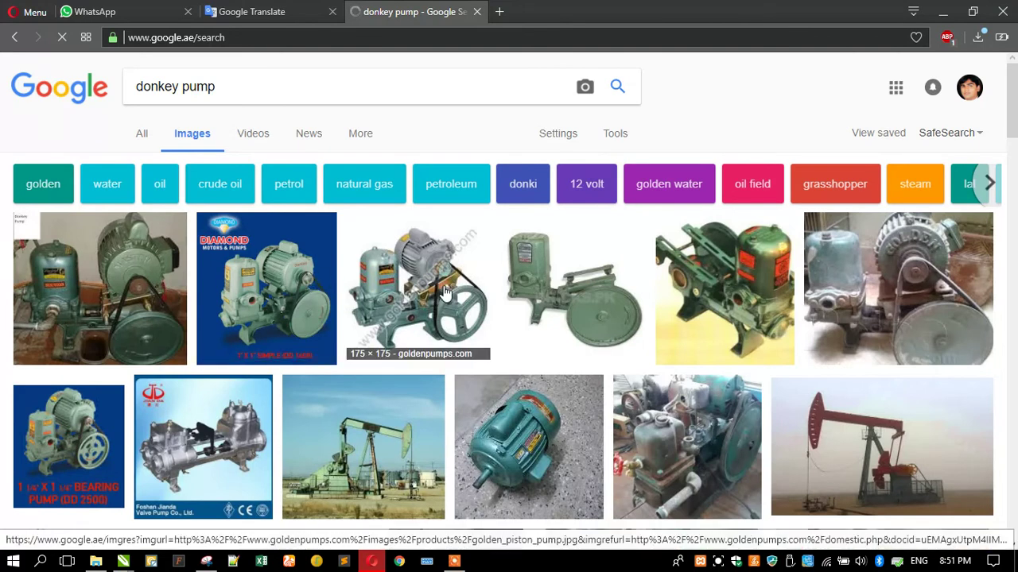
scroll(445, 293, "down", 4)
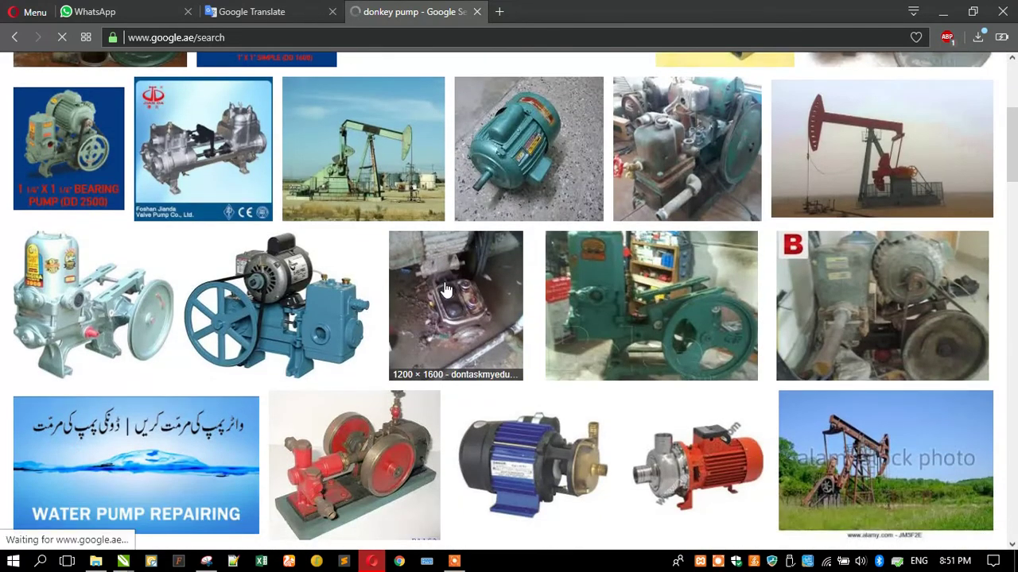
left_click(292, 322)
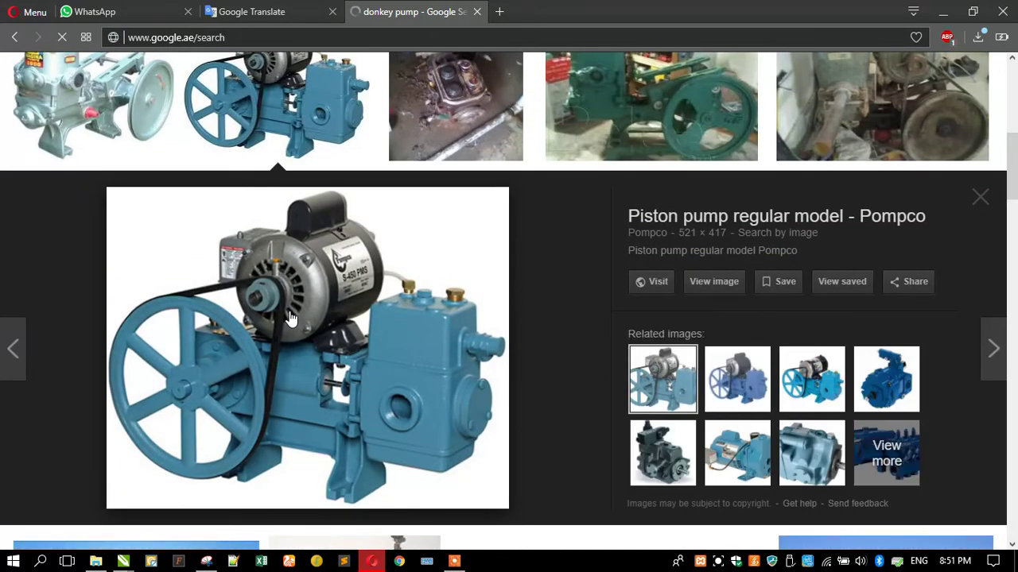
left_click(723, 385)
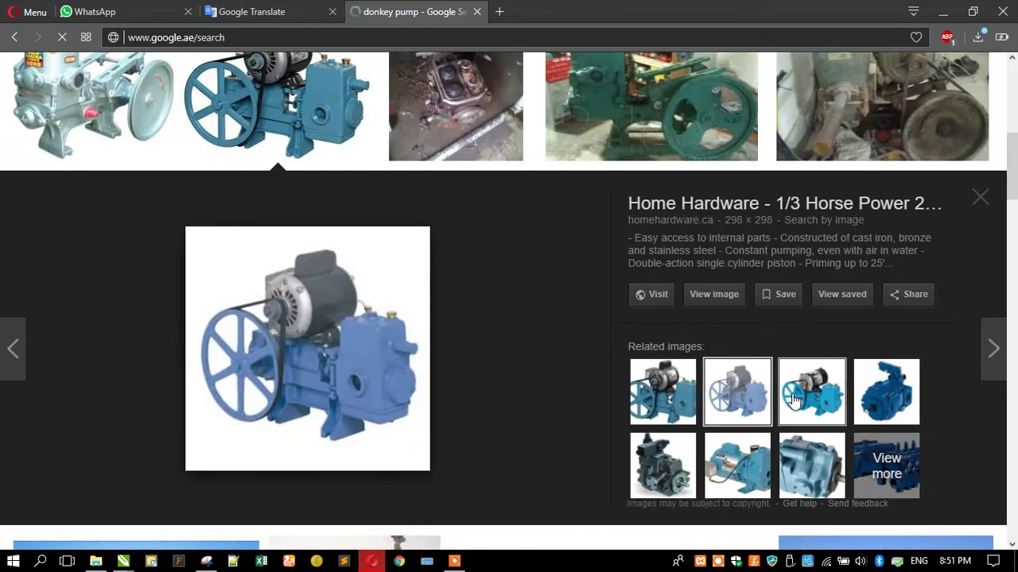
Open the green Aabshar 0.5HP piston pump preview and copy the image
scroll(284, 278, "up", 3)
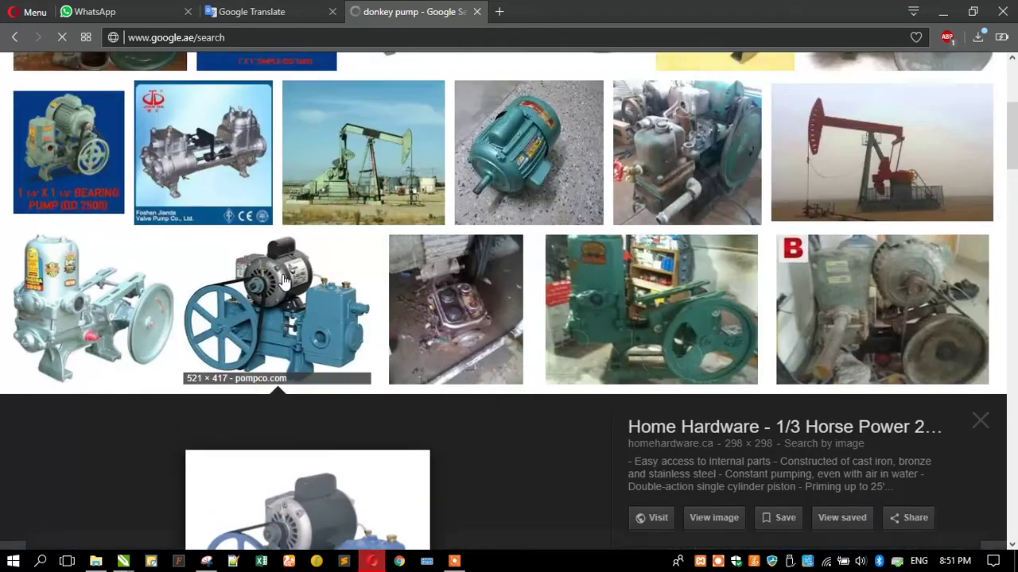
scroll(284, 278, "down", 10)
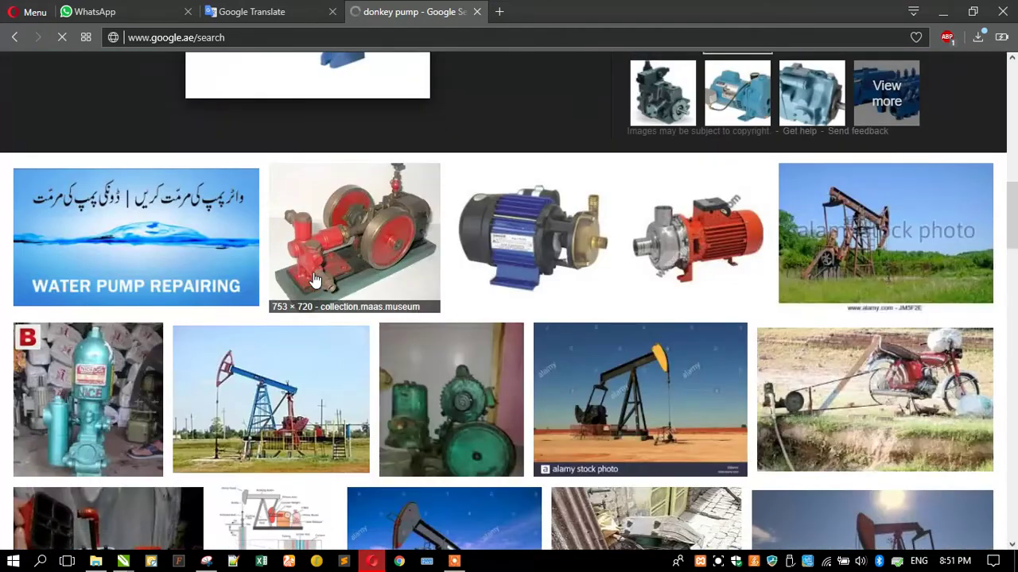
scroll(314, 280, "down", 10)
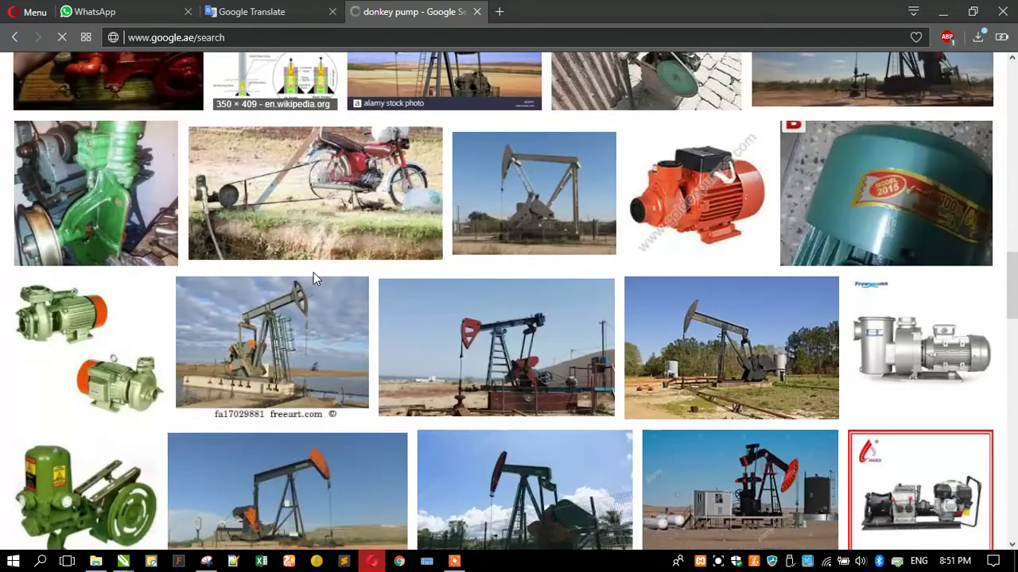
scroll(314, 280, "up", 5)
scroll(314, 279, "down", 4)
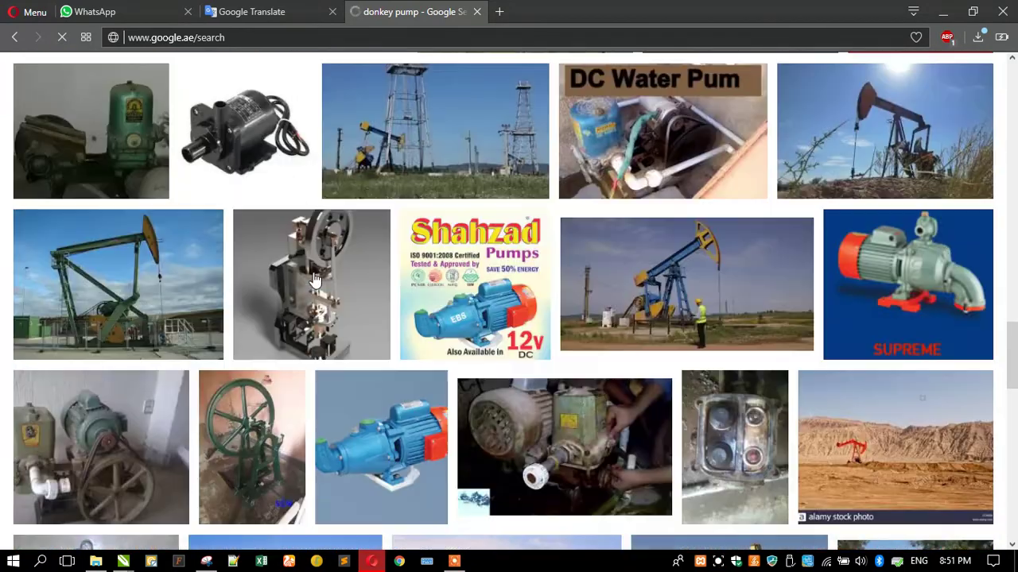
scroll(314, 280, "up", 1)
scroll(314, 280, "up", 6)
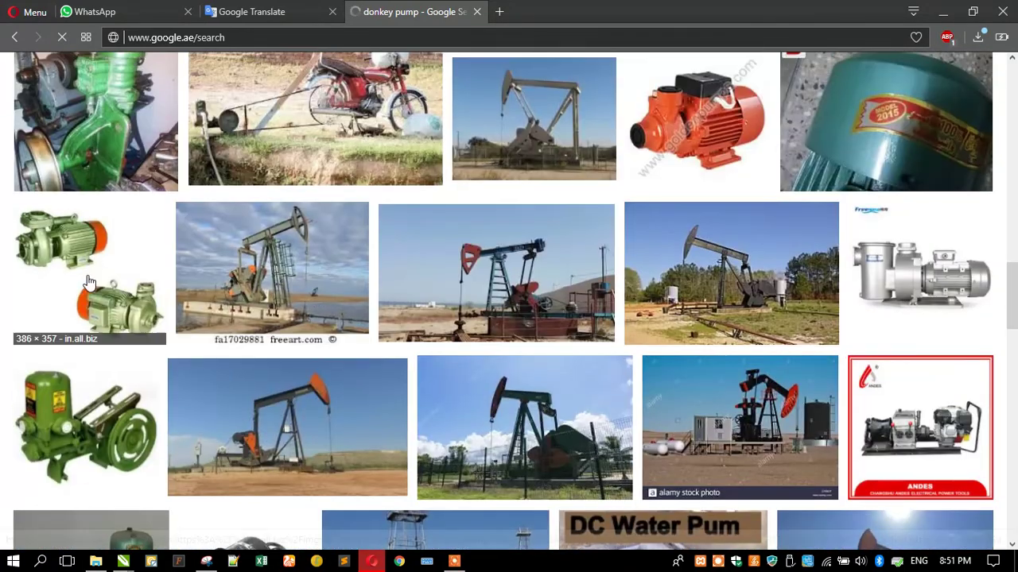
left_click(81, 414)
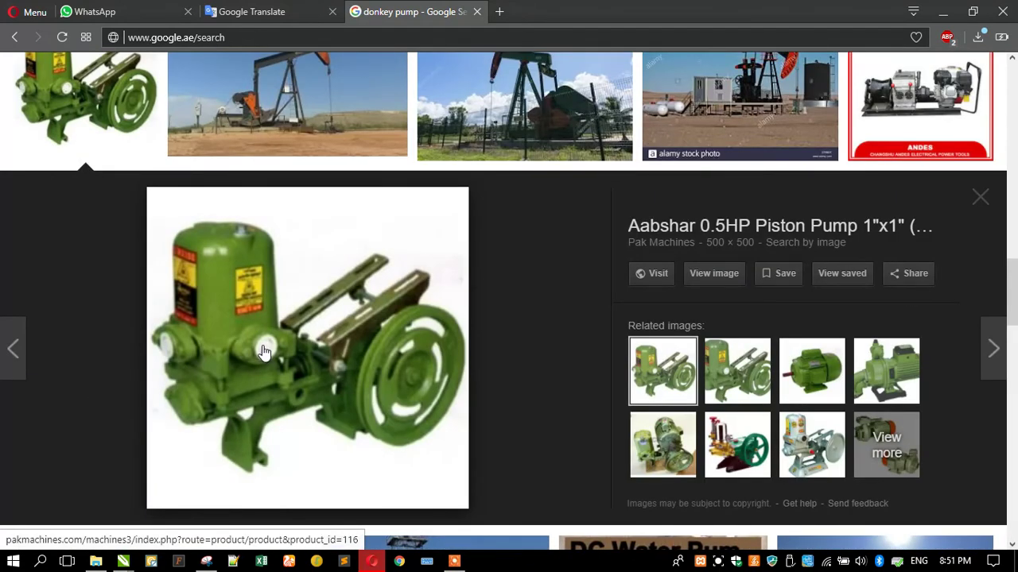
right_click(265, 351)
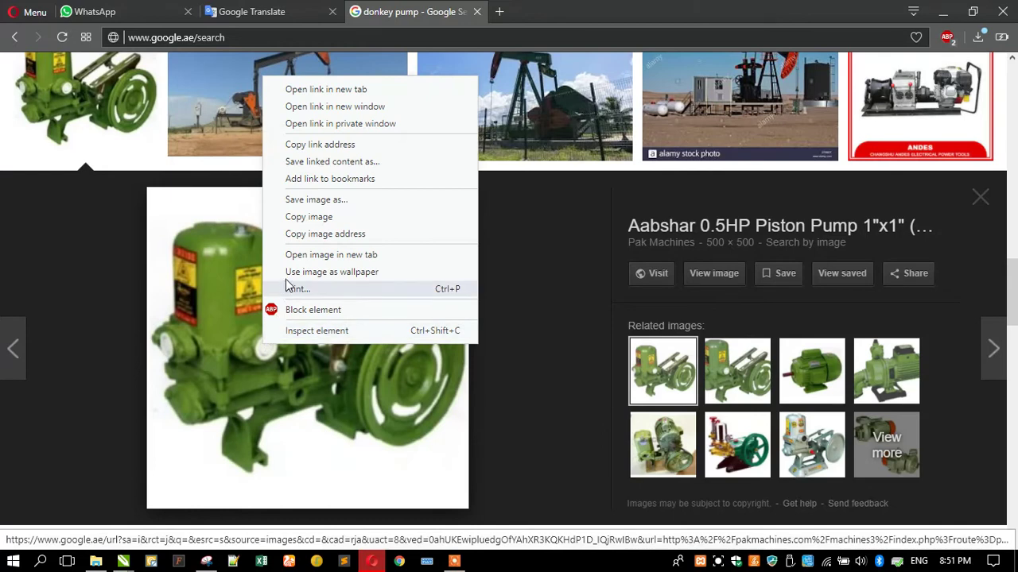
left_click(309, 217)
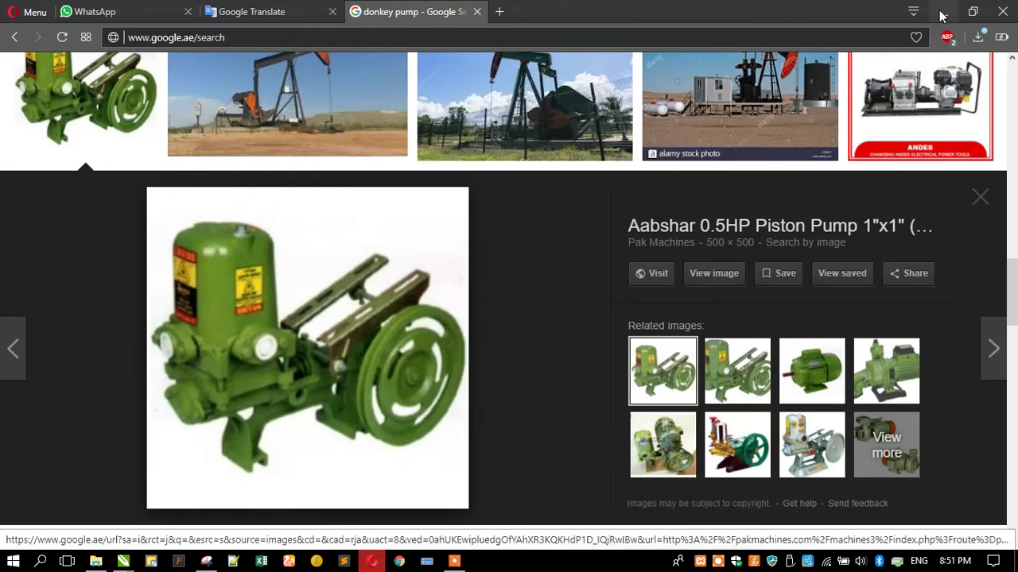
Paste the green pump into CorelDRAW and shrink it to about 17.7%
left_click(942, 14)
right_click(101, 296)
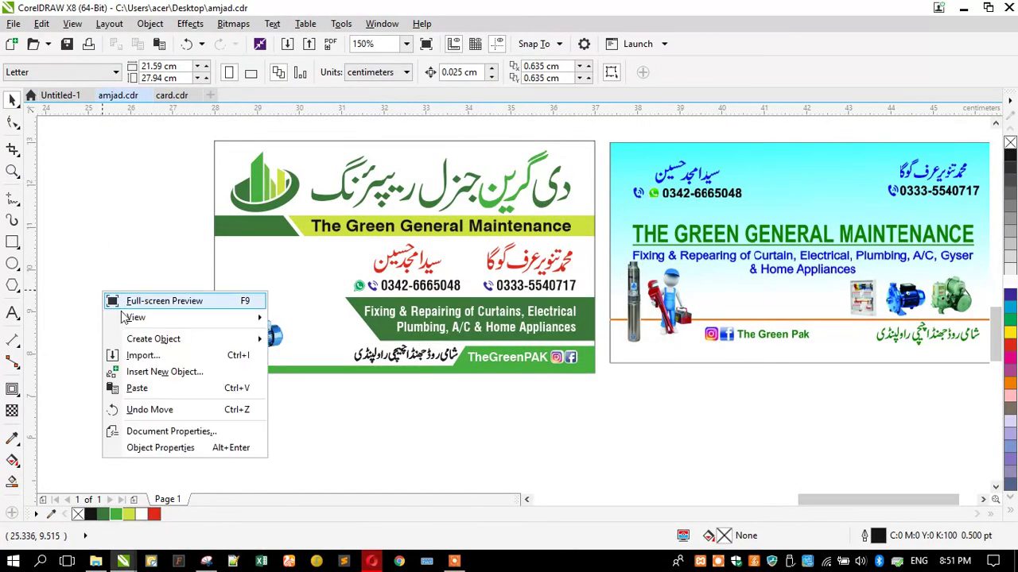
left_click(132, 386)
scroll(349, 317, "down", 3)
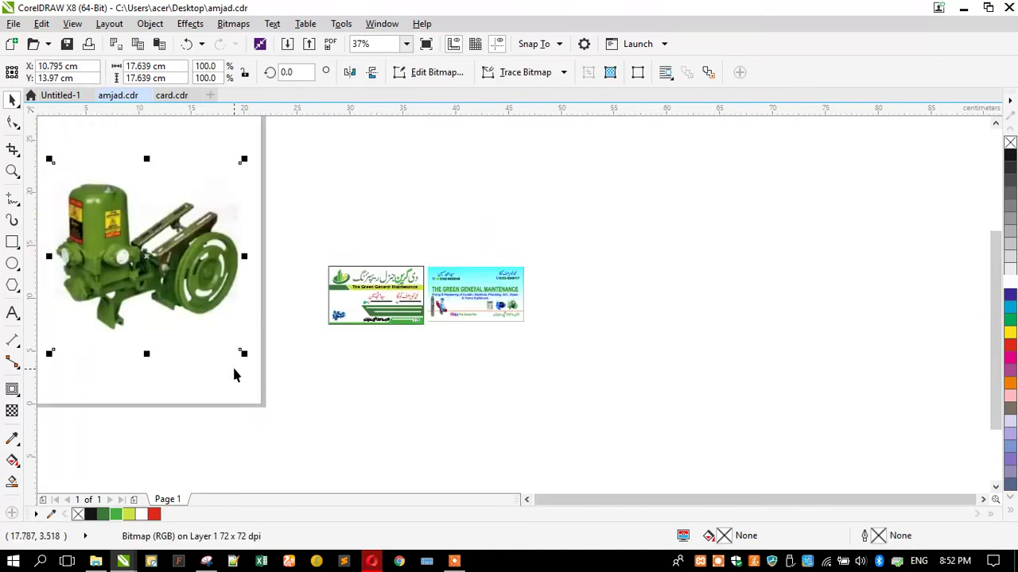
mouse_move(141, 326)
left_mouse_down()
mouse_move(166, 336)
mouse_move(143, 307)
left_mouse_up()
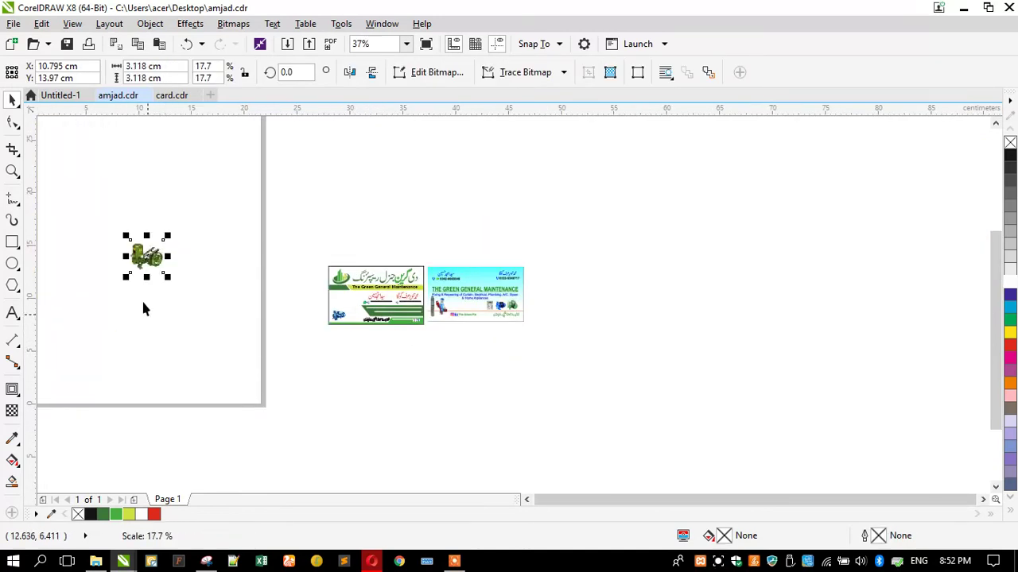
Zoom in and out over the card's pump pictures, then bring Snipping Tool forward
scroll(320, 317, "up", 3)
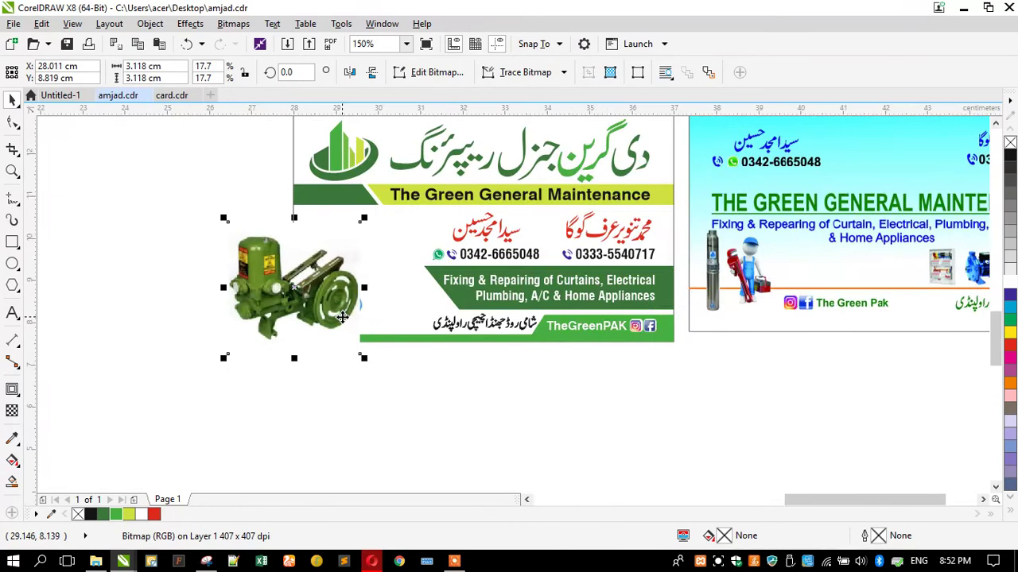
scroll(666, 310, "down", 3)
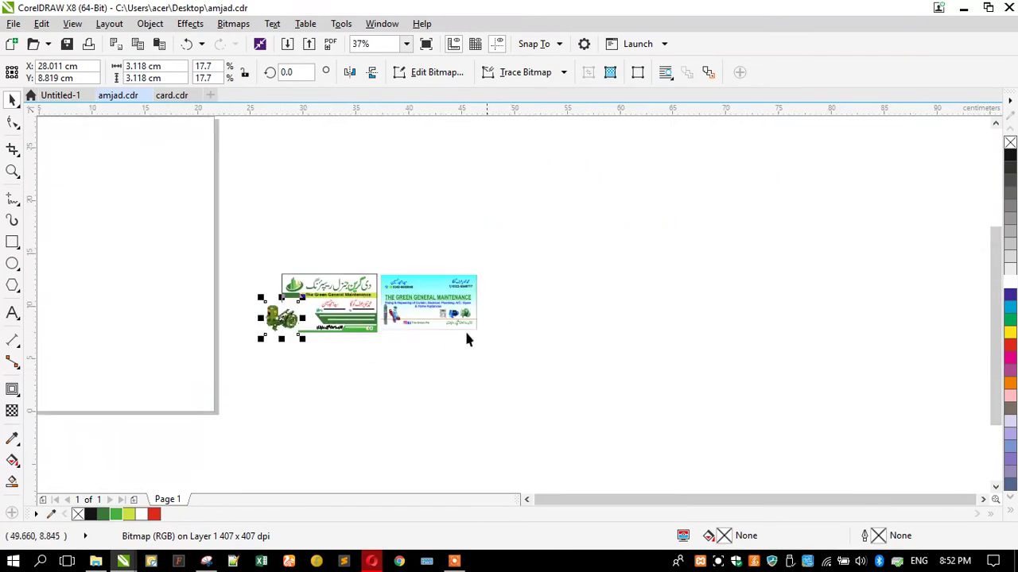
scroll(464, 329, "up", 5)
scroll(378, 320, "down", 3)
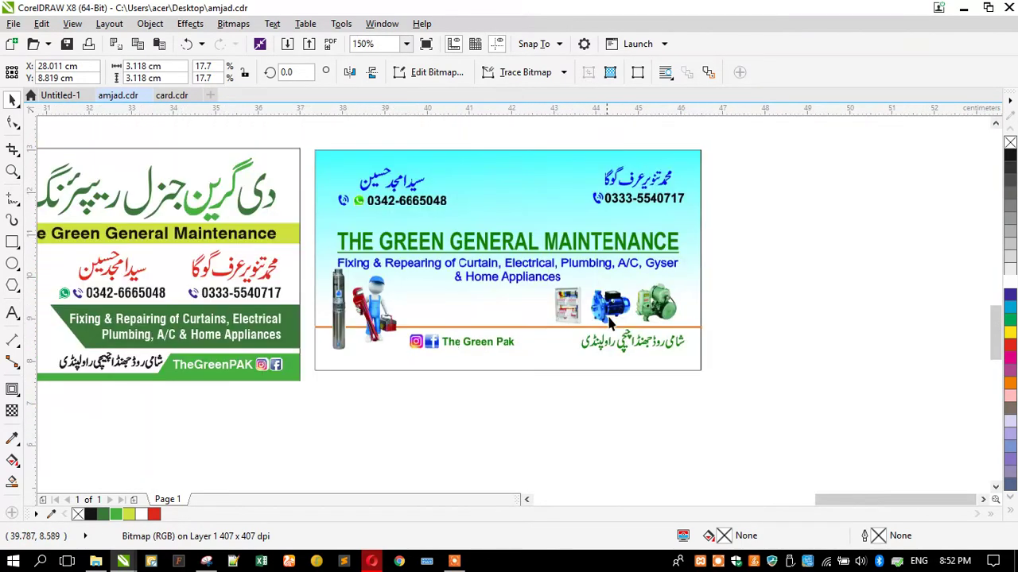
scroll(636, 300, "up", 4)
scroll(635, 298, "down", 4)
scroll(635, 298, "up", 3)
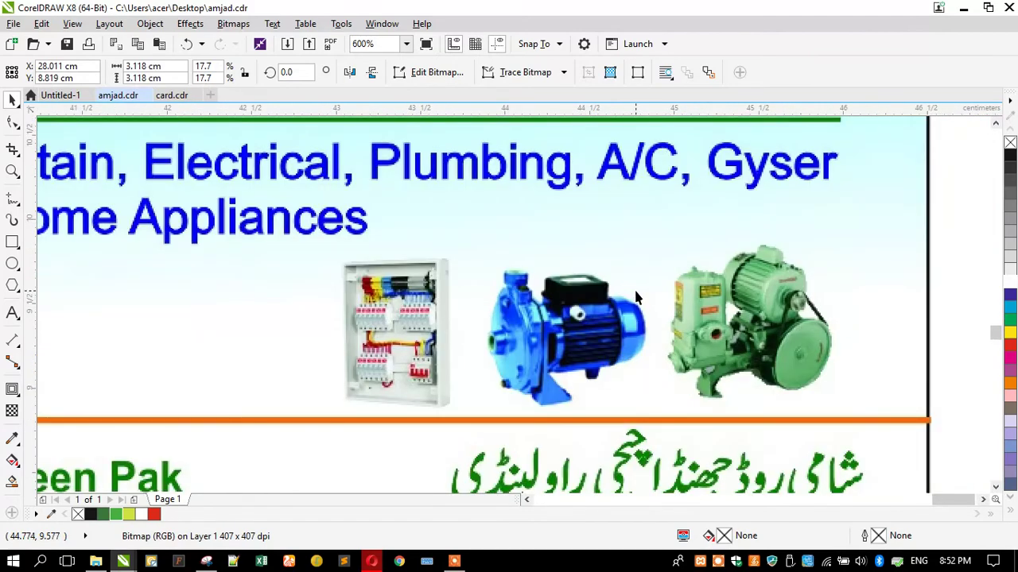
scroll(854, 348, "up", 2)
scroll(598, 307, "down", 2)
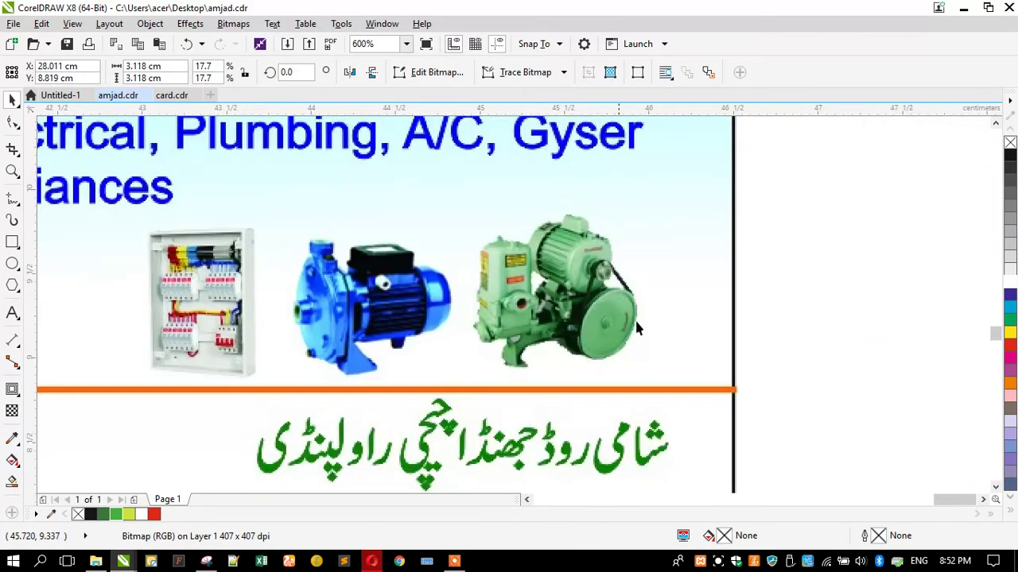
left_click(214, 564)
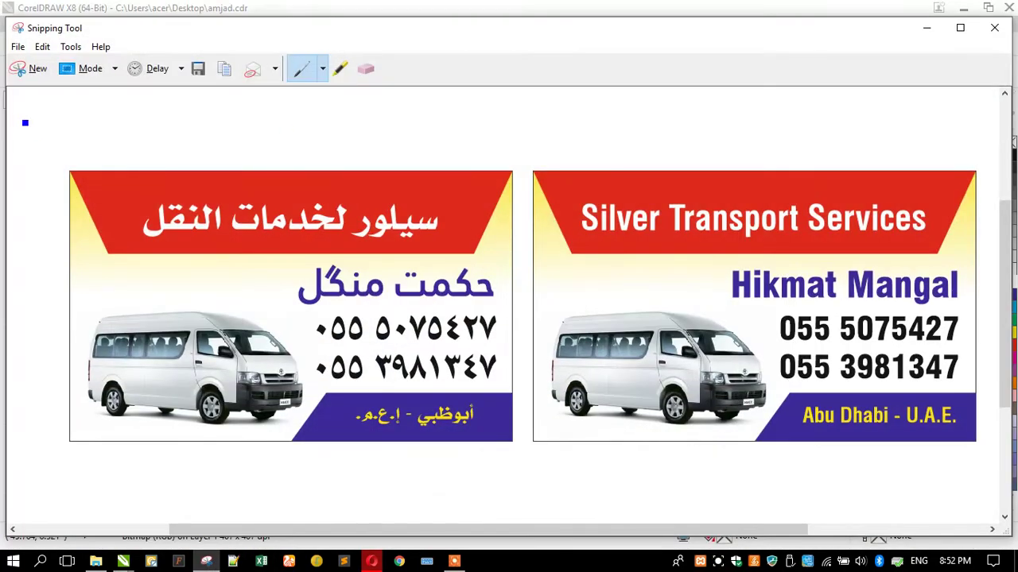
Snip the green motor picture from the card and save it as Capture.PNG
left_click(20, 67)
left_click_drag(465, 212, 647, 375)
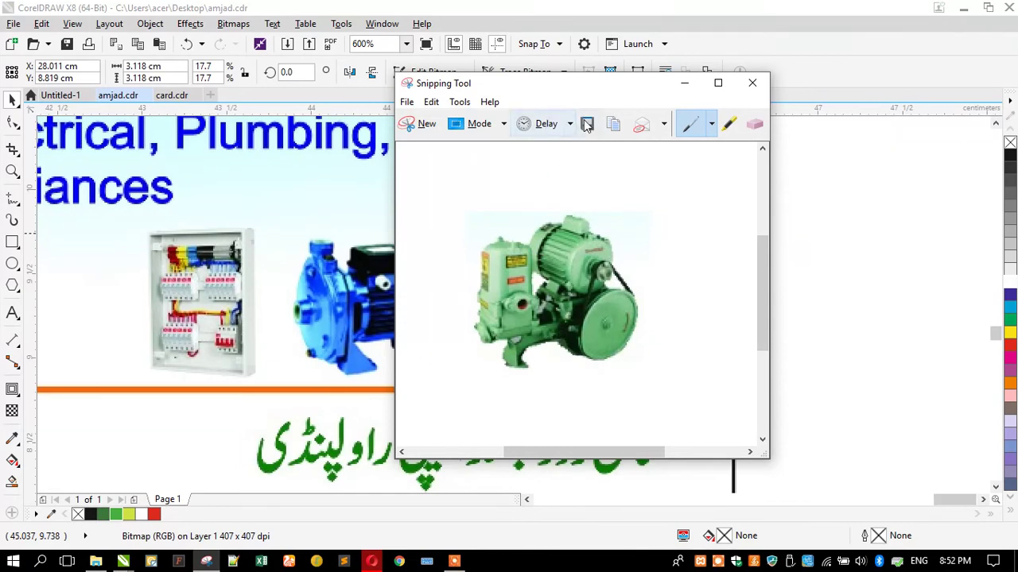
key("ctrl+s")
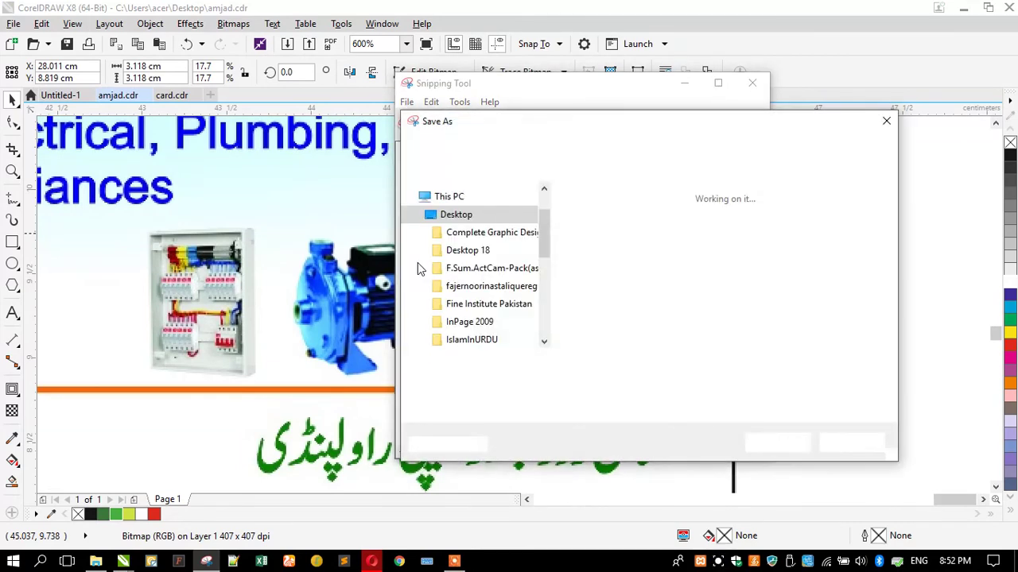
key("Escape")
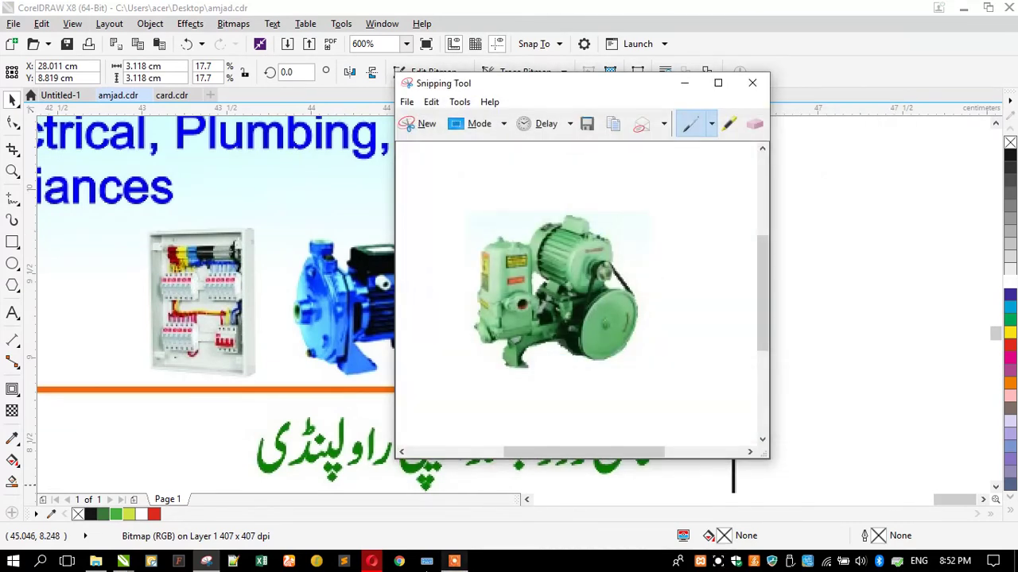
Return to Opera's Google image results and close the preview panel
left_click(370, 565)
key("Escape")
scroll(413, 115, "up", 10)
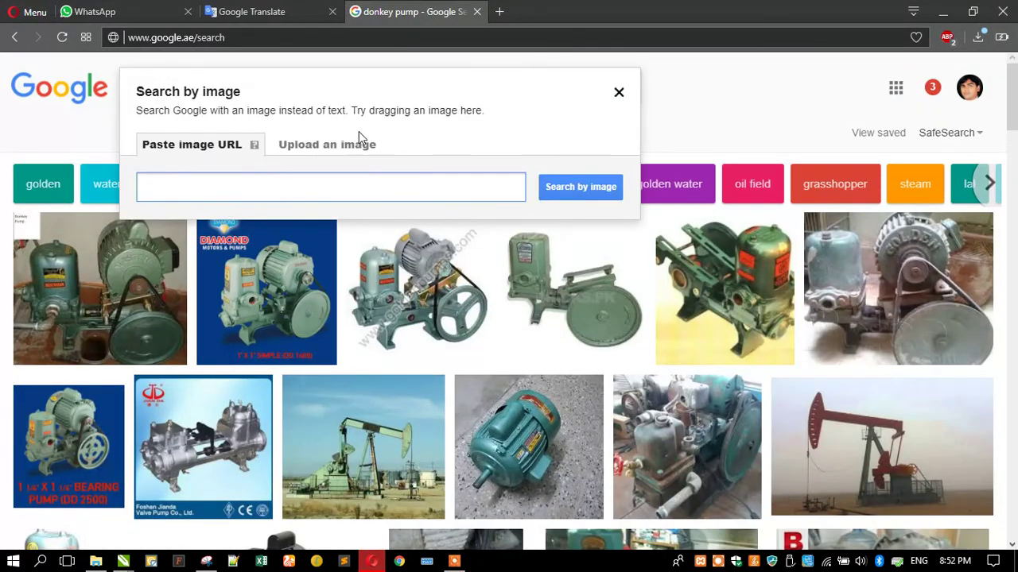
Upload Capture.PNG in the Search by image dialog's upload tab
left_click(297, 152)
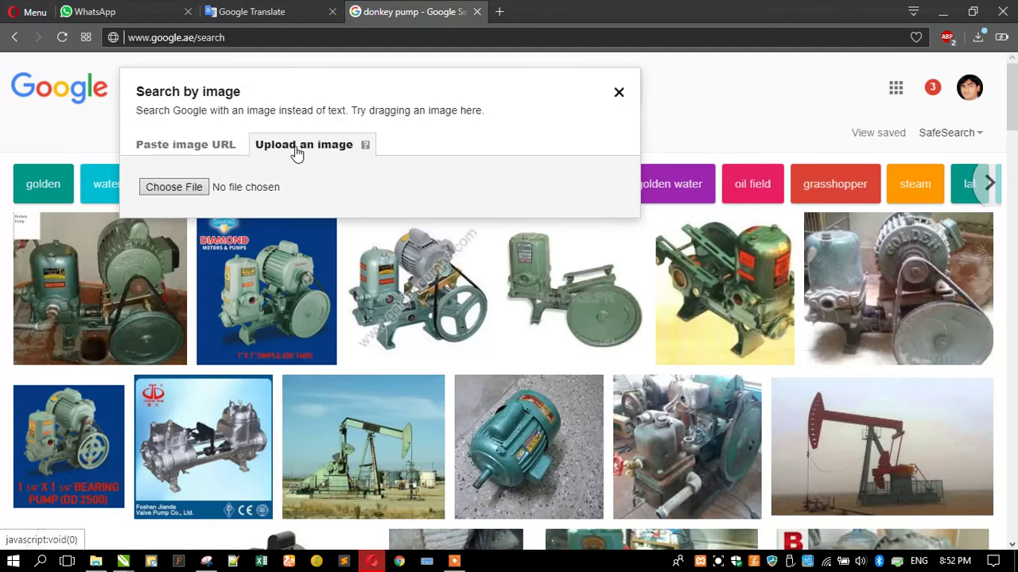
left_click(173, 186)
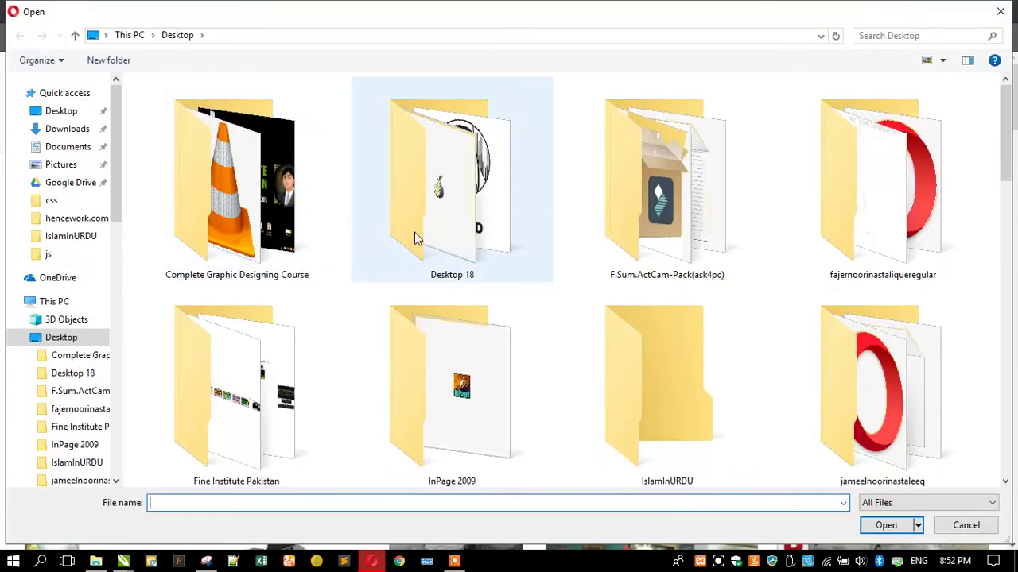
scroll(355, 258, "down", 10)
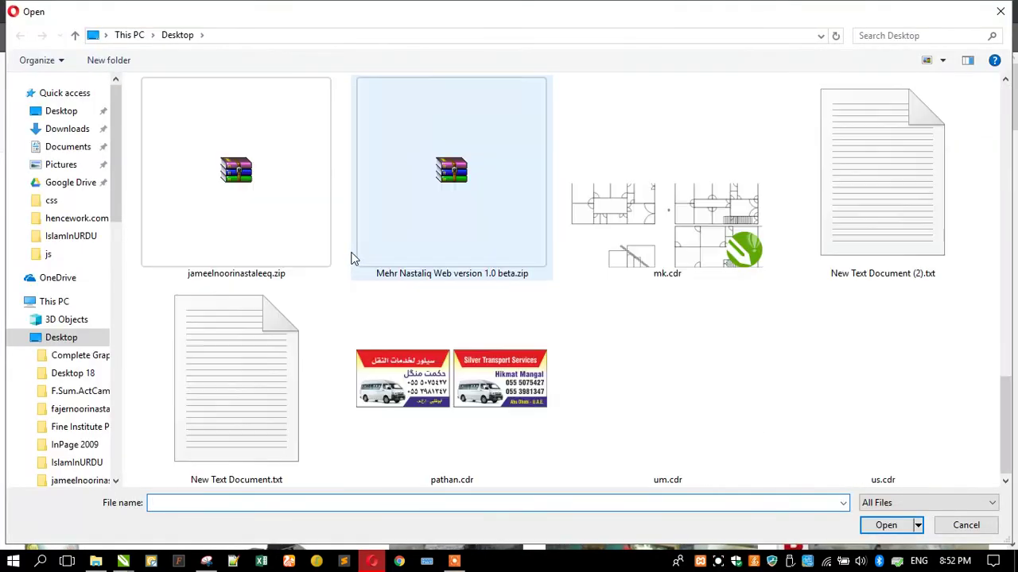
scroll(453, 348, "up", 5)
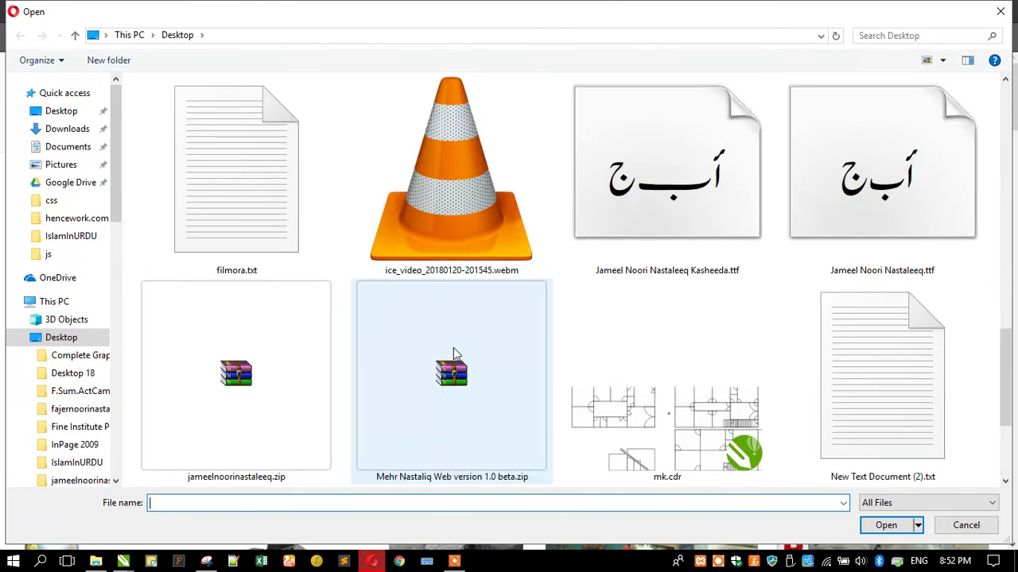
double_click(438, 245)
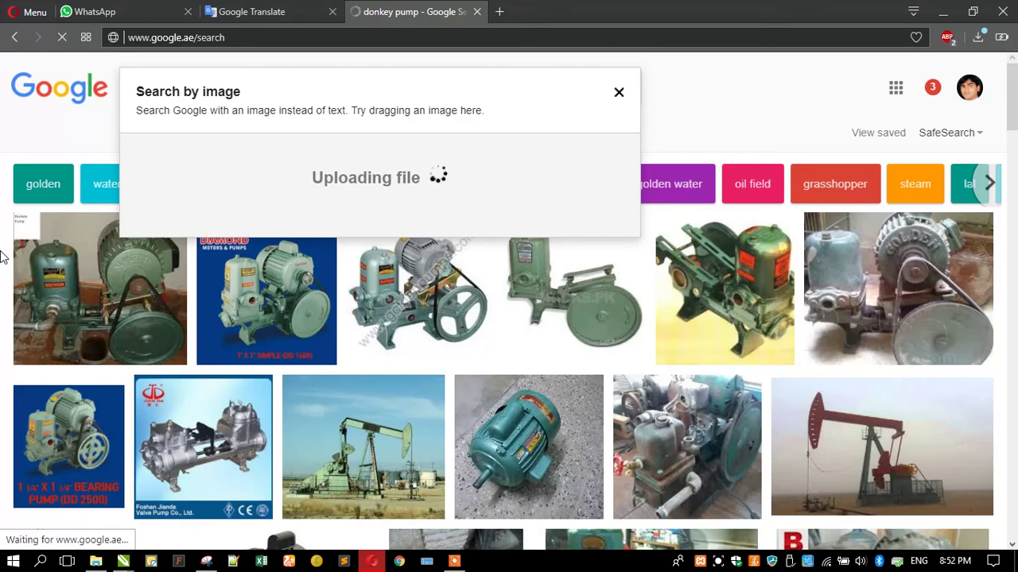
Scroll through the visually similar green pump results, then minimize the Opera browser
scroll(71, 311, "down", 2)
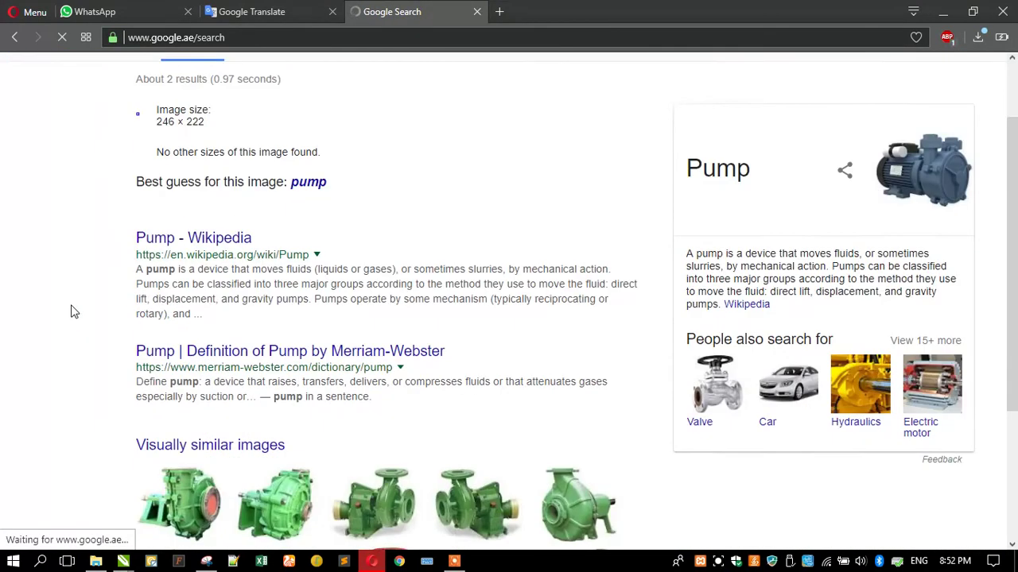
scroll(71, 311, "down", 2)
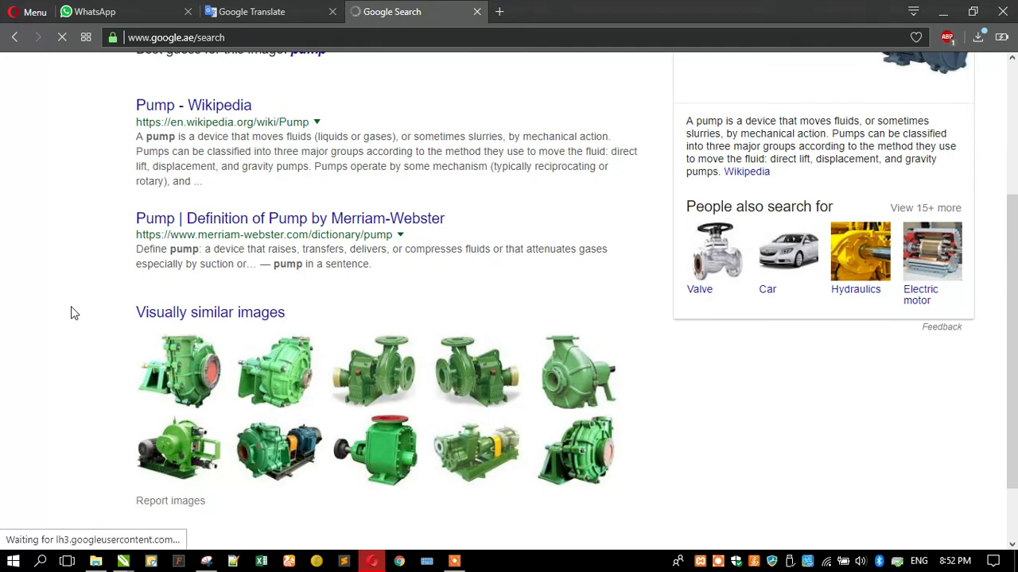
scroll(4, 253, "down", 1)
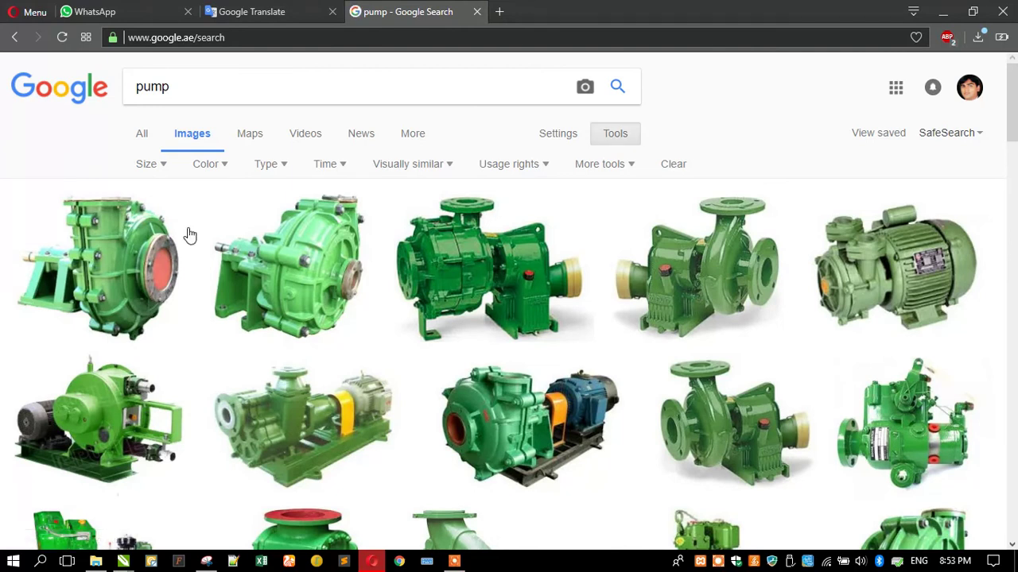
scroll(231, 305, "down", 4)
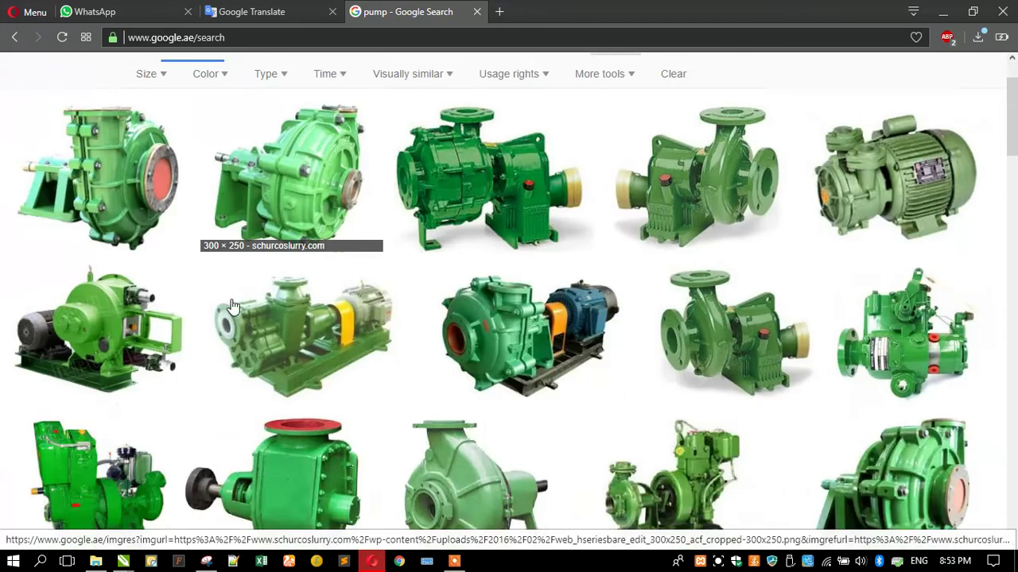
scroll(3, 315, "down", 5)
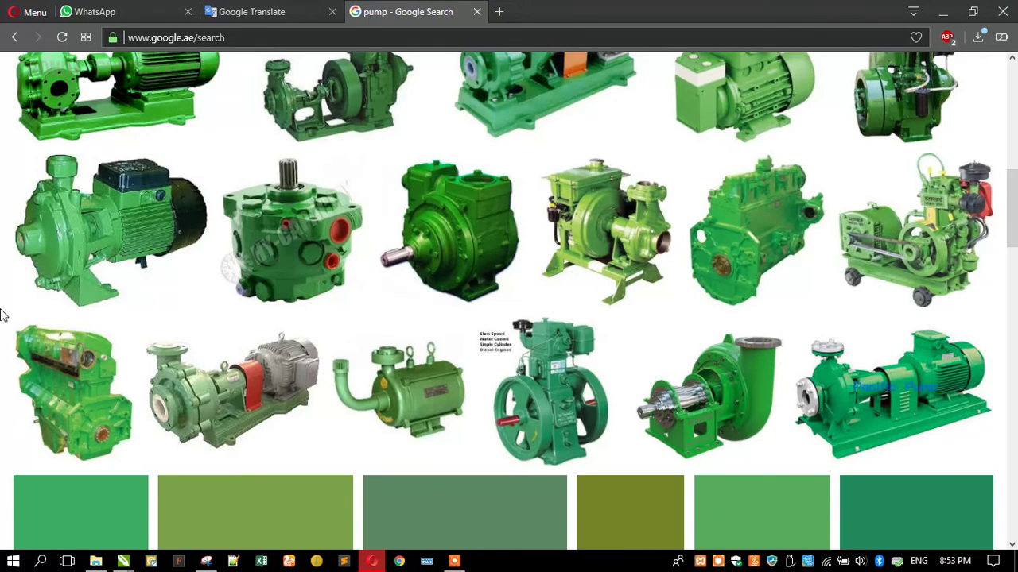
scroll(4, 315, "down", 4)
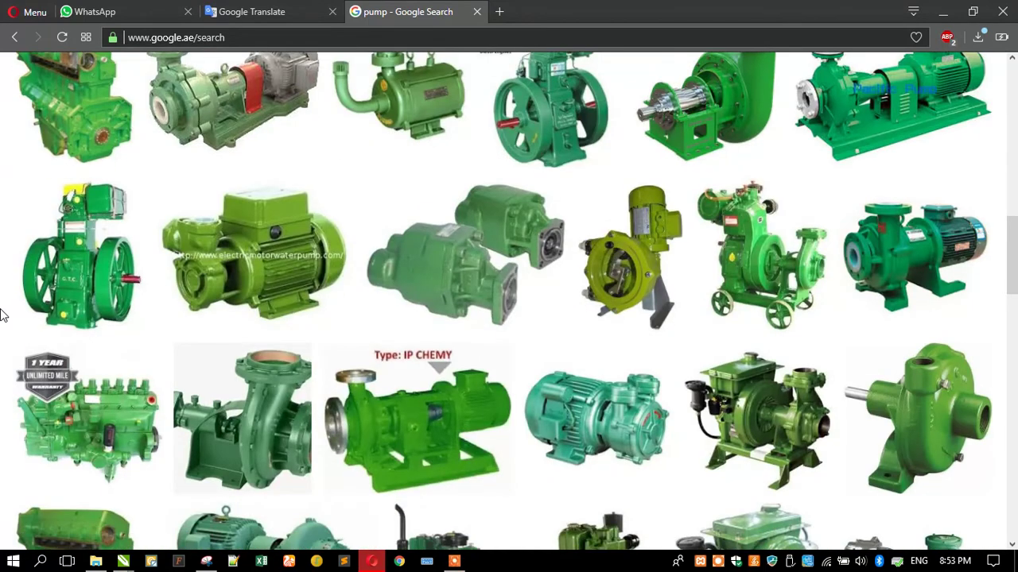
scroll(3, 315, "down", 6)
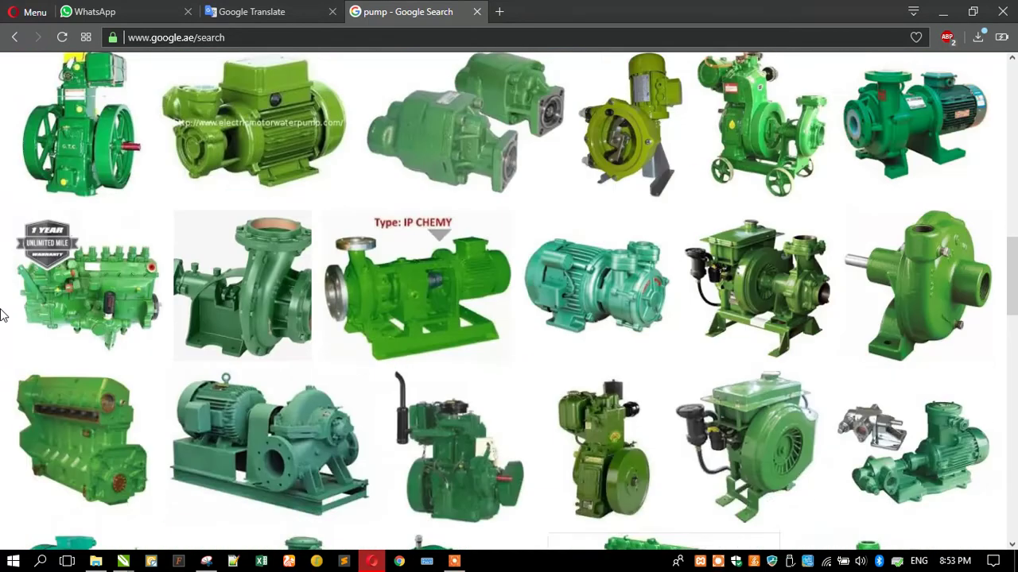
scroll(3, 316, "down", 7)
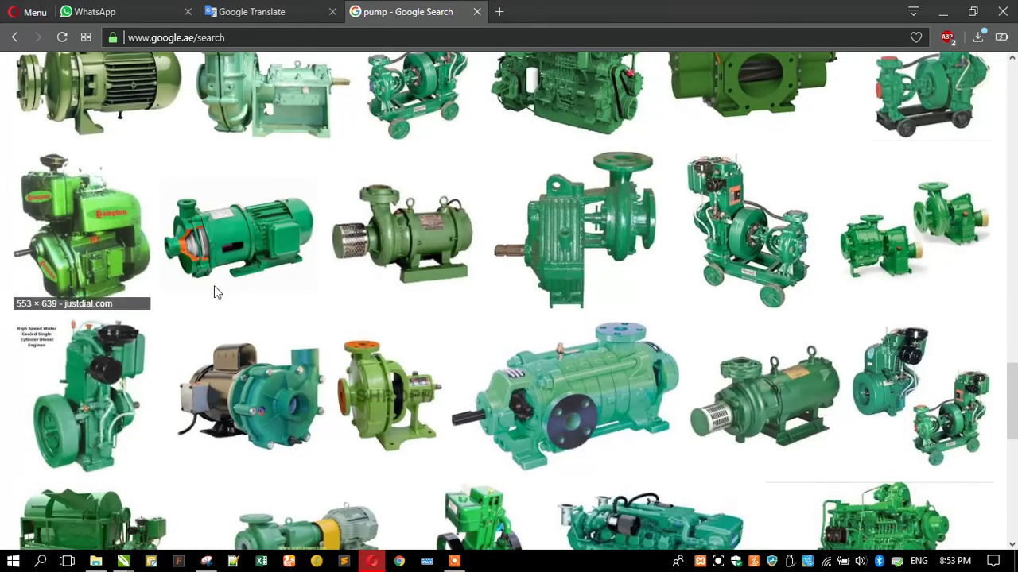
scroll(215, 291, "down", 9)
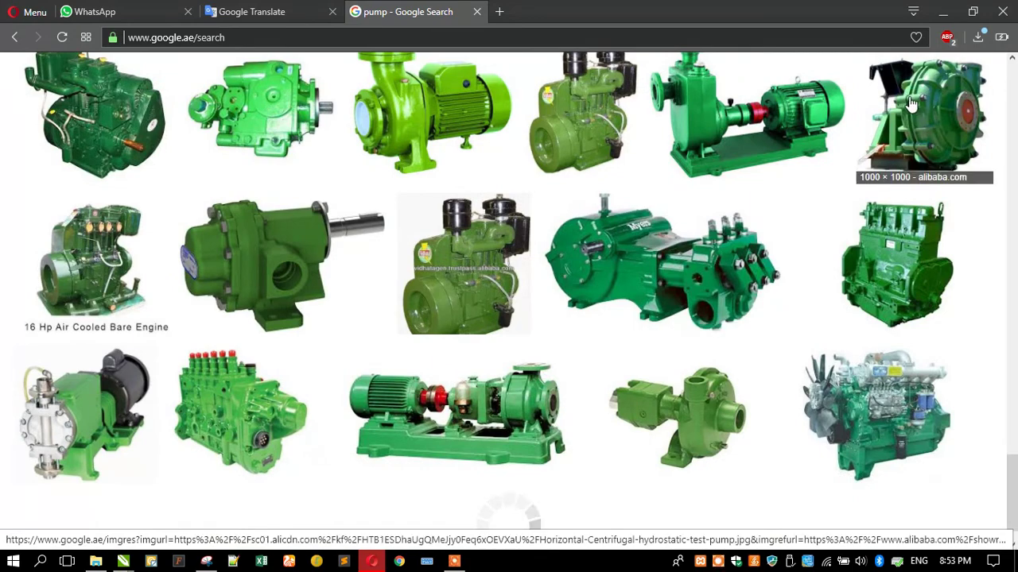
scroll(486, 173, "down", 4)
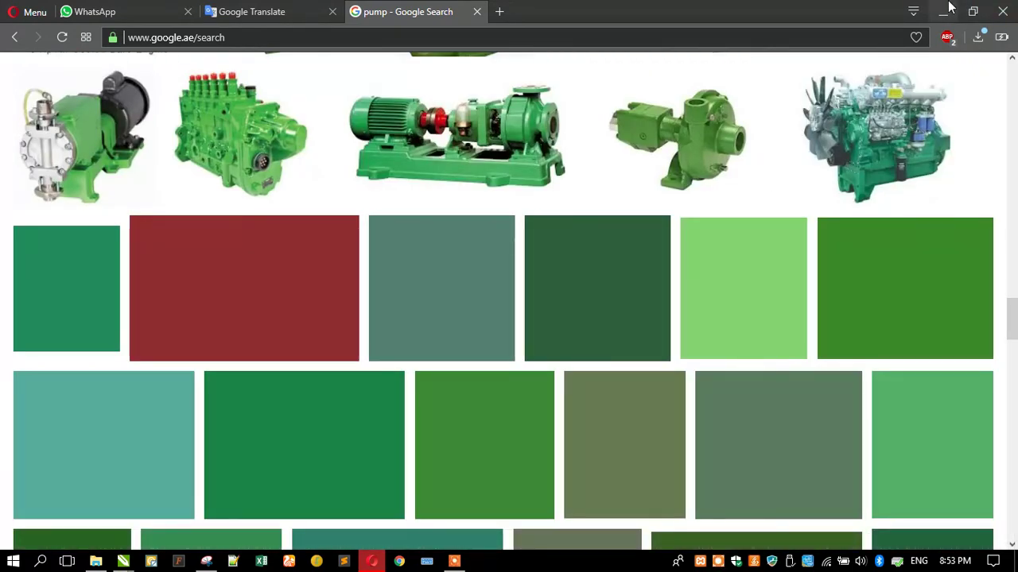
left_click(943, 11)
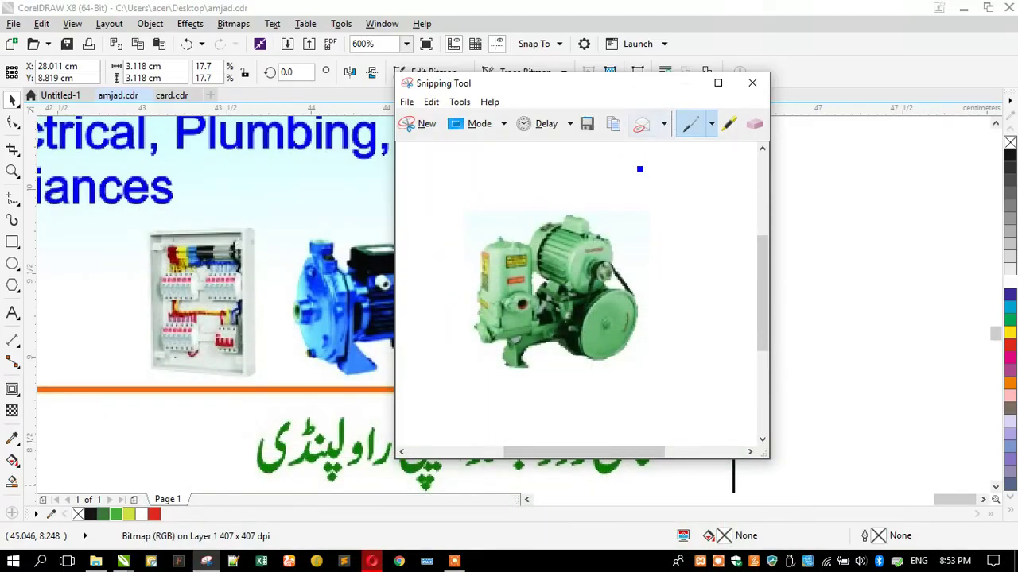
Put the Snipping Tool away and select the green pump picture on the card
left_click(685, 83)
scroll(788, 280, "down", 2)
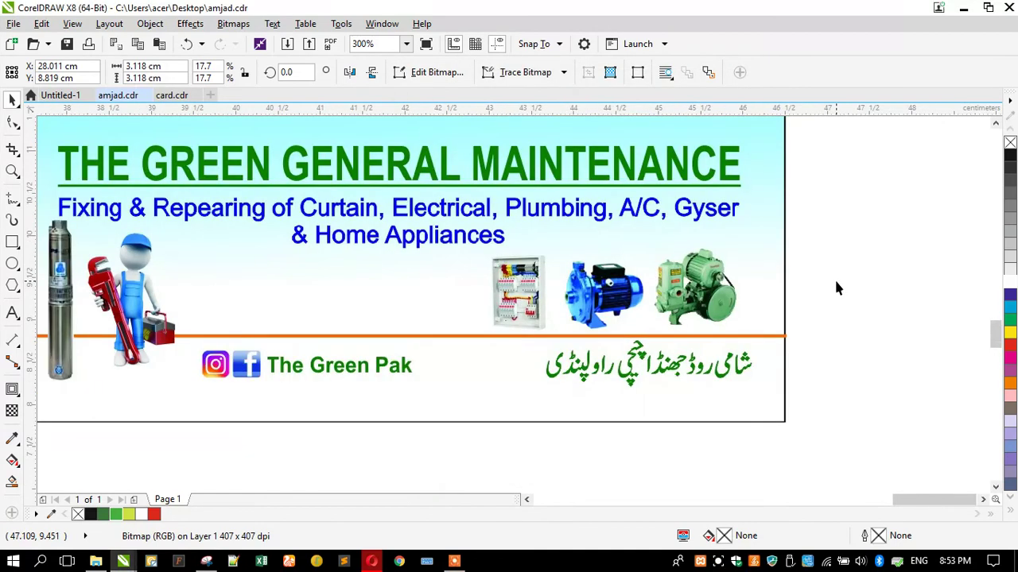
left_click(721, 288)
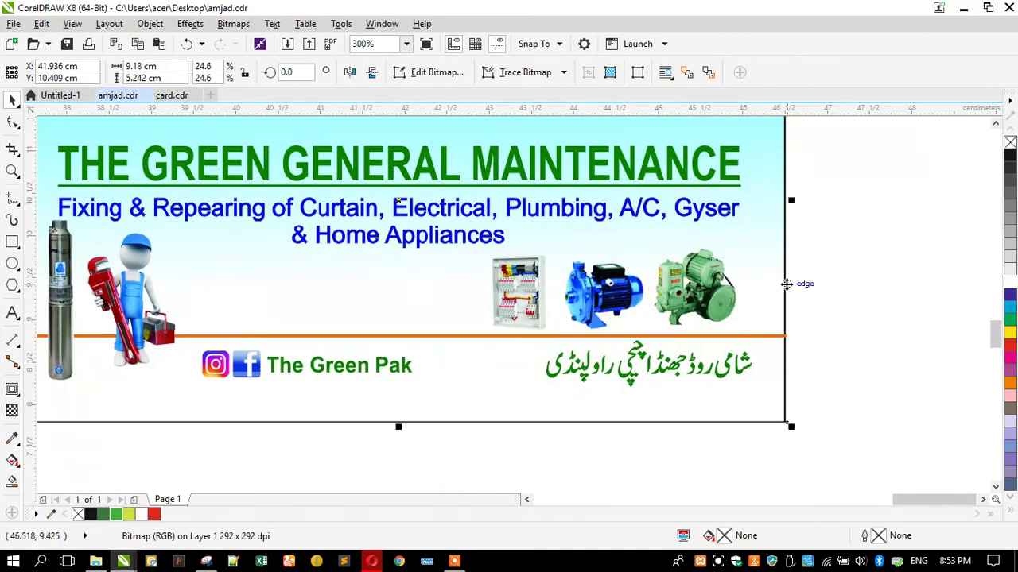
scroll(786, 283, "up", 2)
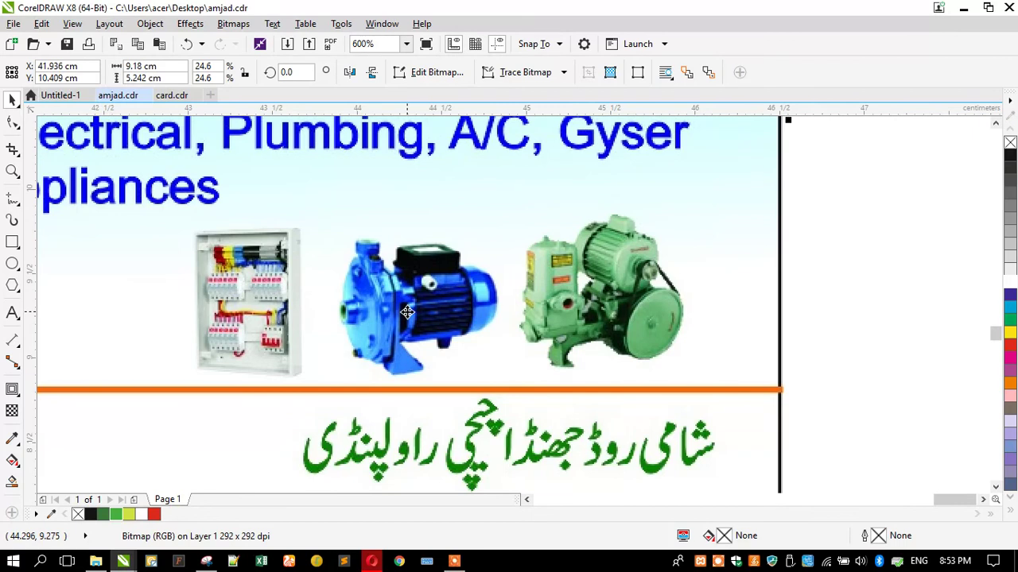
scroll(551, 279, "down", 4)
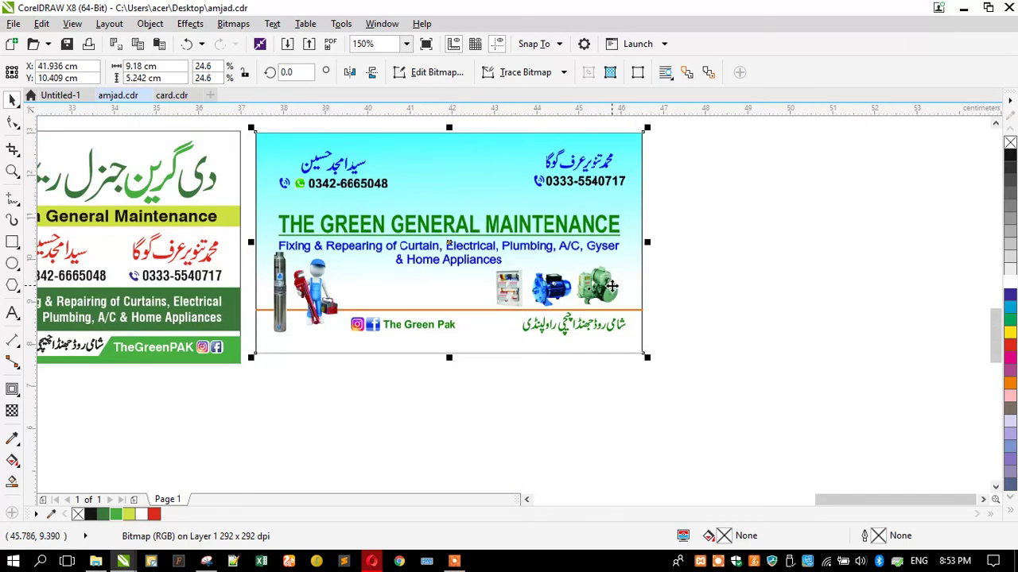
scroll(611, 286, "up", 4)
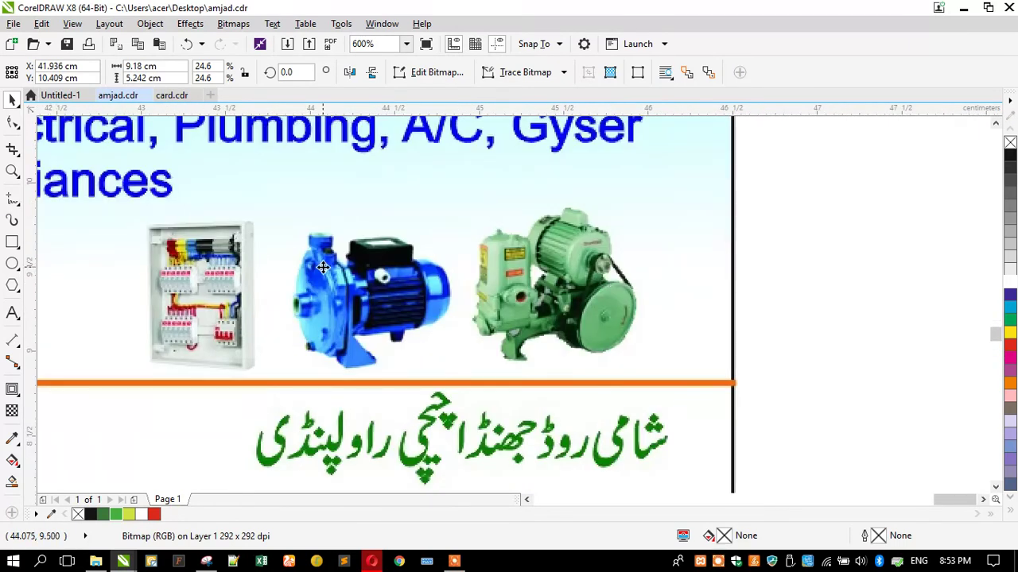
scroll(323, 267, "down", 6)
Drop a copy of the blue business card beside the original cards
left_click_drag(282, 268, 506, 355)
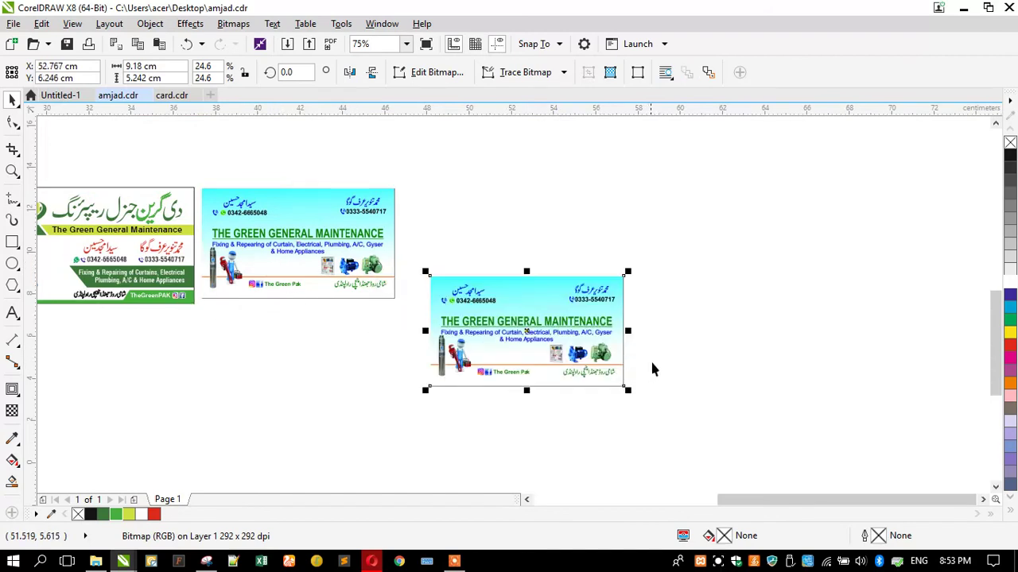
scroll(588, 350, "up", 6)
scroll(477, 302, "down", 2)
scroll(441, 259, "up", 2)
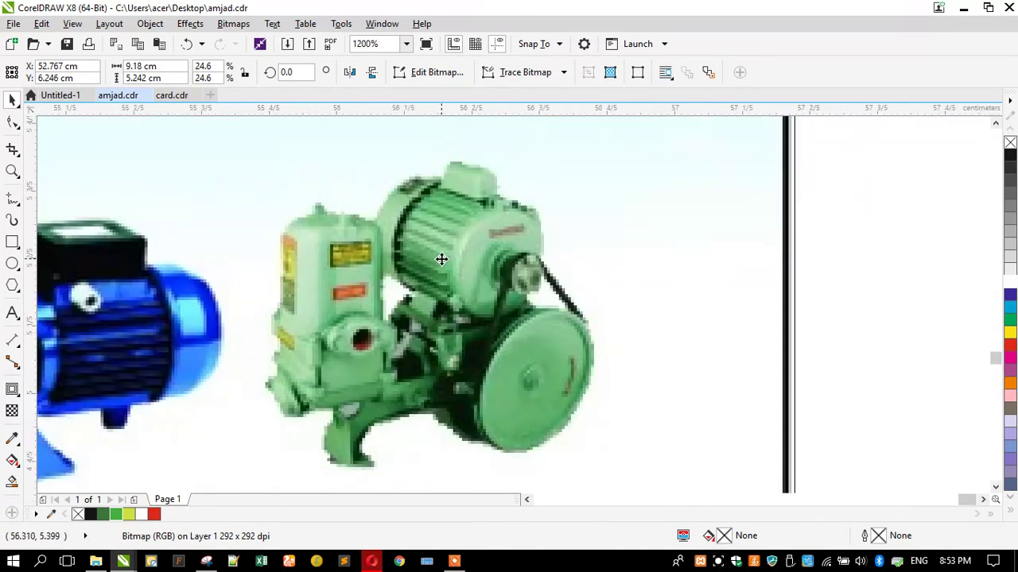
Crop the copied card down to just the green pump
left_click_drag(268, 157, 600, 475)
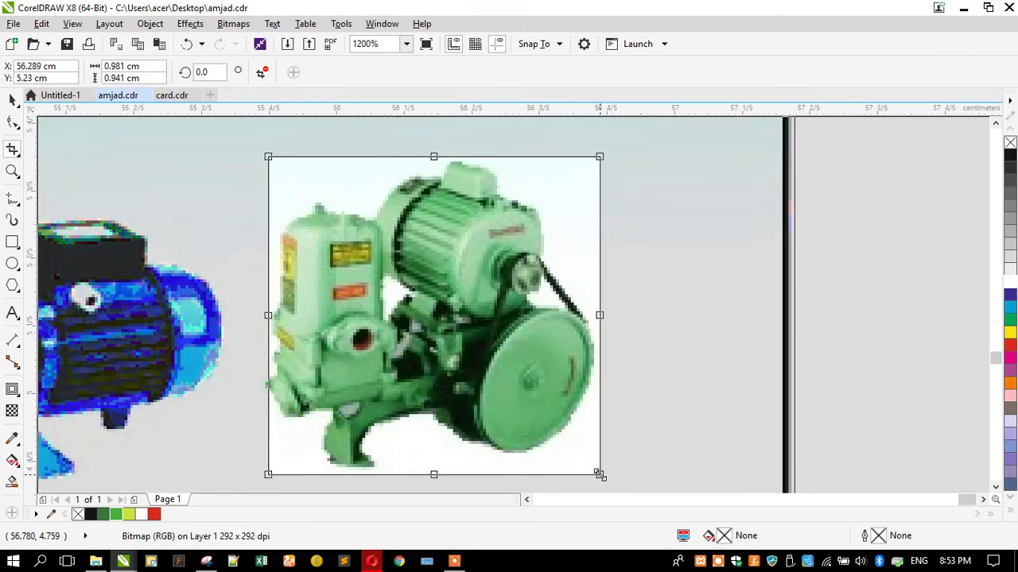
double_click(590, 466)
scroll(632, 412, "down", 7)
scroll(607, 342, "up", 1)
Move the cropped green pump onto the green card beside the blue pump
left_click(12, 100)
scroll(782, 356, "down", 2)
left_click_drag(681, 387, 154, 295)
scroll(91, 300, "up", 4)
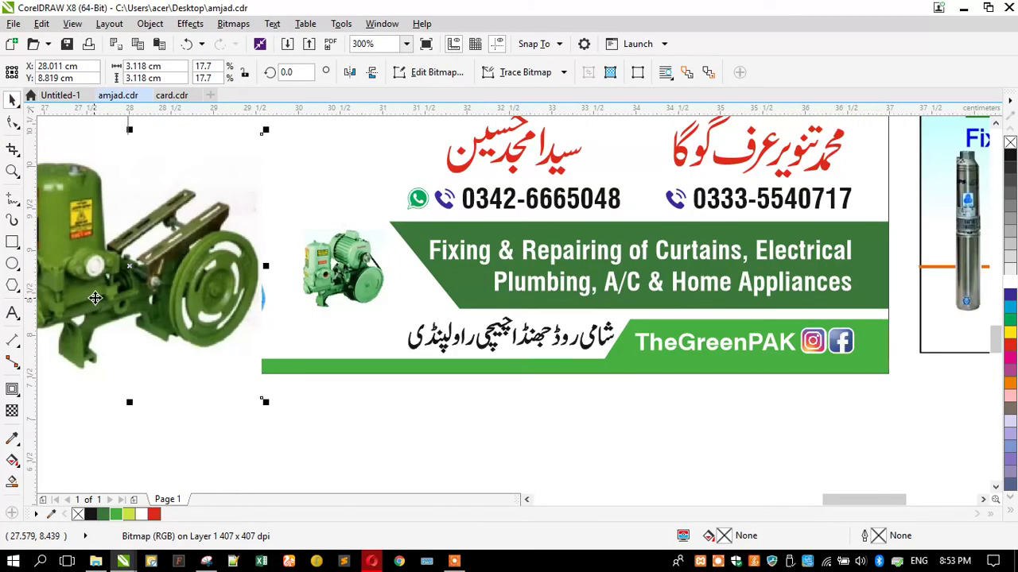
key("ctrl+z")
left_click(95, 298)
left_click_drag(345, 277, 296, 299)
Shrink the blue pump slightly and shift it a little left
scroll(316, 315, "up", 2)
scroll(298, 294, "down", 2)
scroll(298, 294, "down", 2)
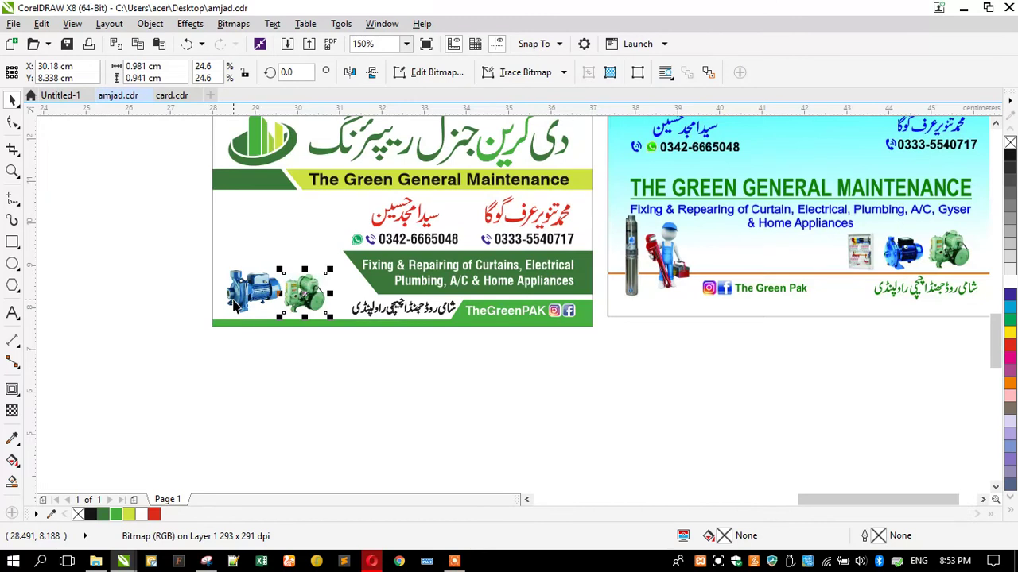
left_click(235, 305)
scroll(230, 304, "up", 2)
scroll(224, 304, "down", 2)
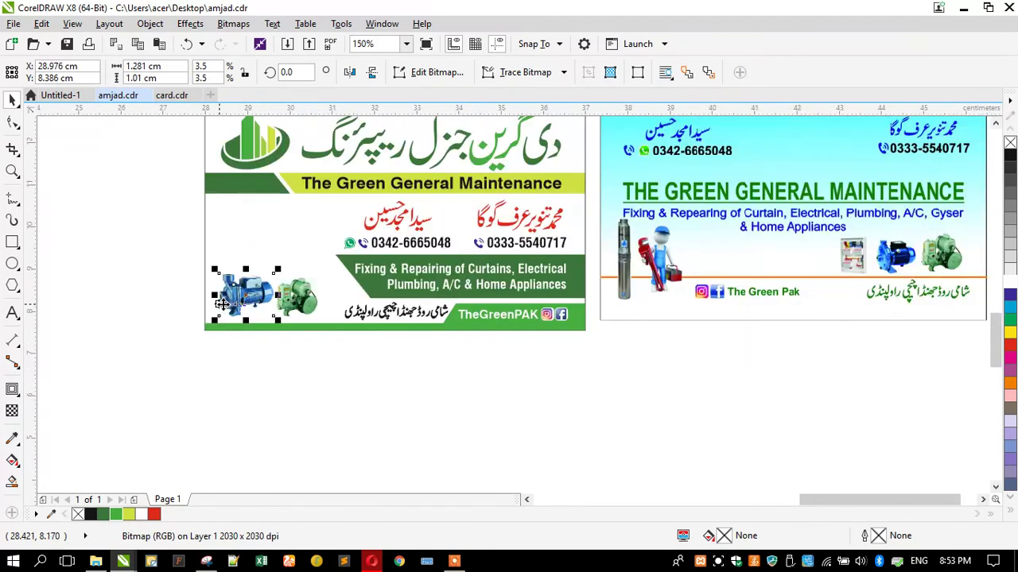
scroll(904, 259, "up", 1)
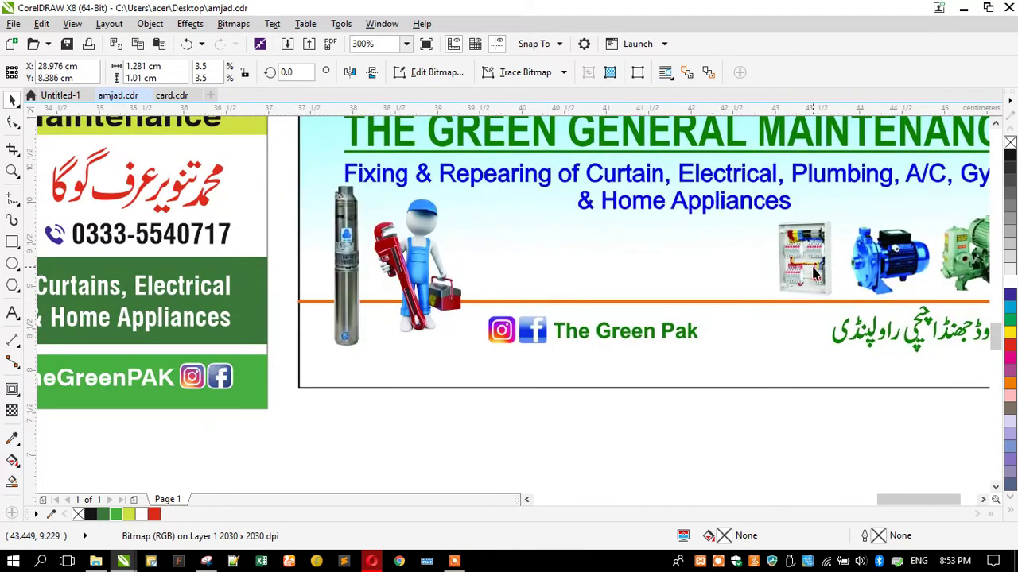
scroll(815, 273, "down", 2)
scroll(343, 336, "up", 4)
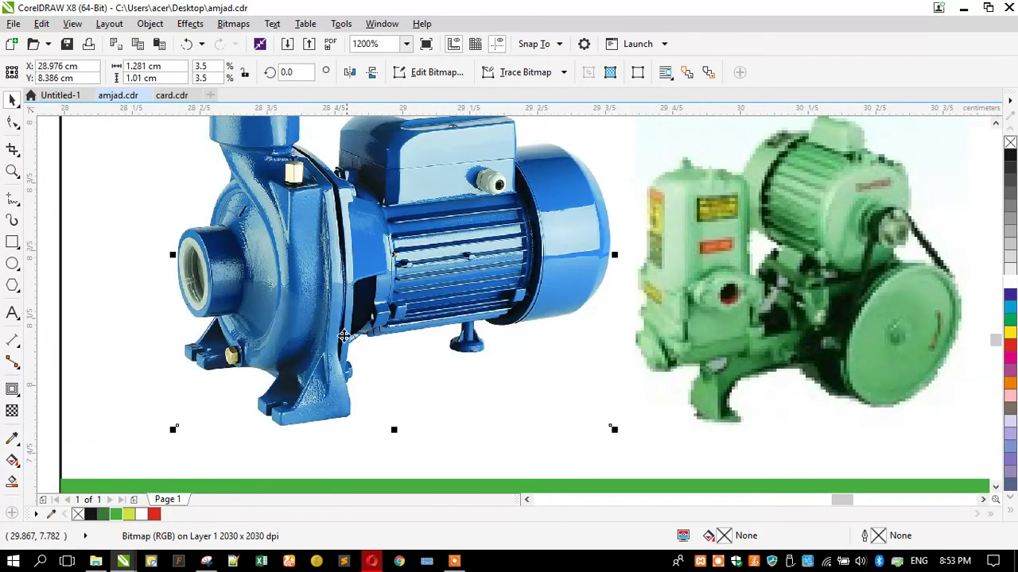
left_click_drag(174, 432, 207, 414)
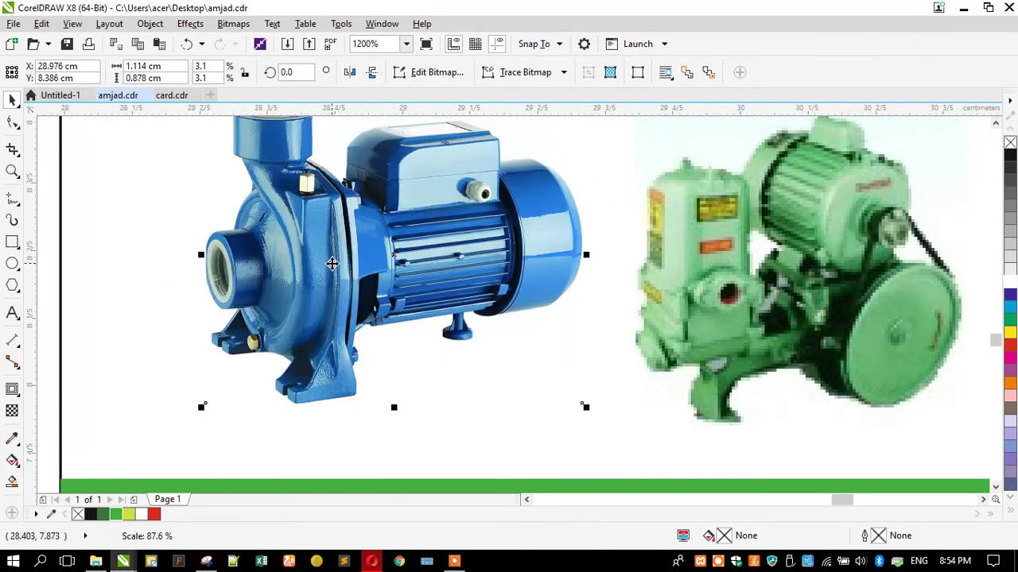
left_click_drag(355, 288, 345, 288)
Nudge the green pump left toward the blue pump, then select the electrical panel picture
left_click(703, 270)
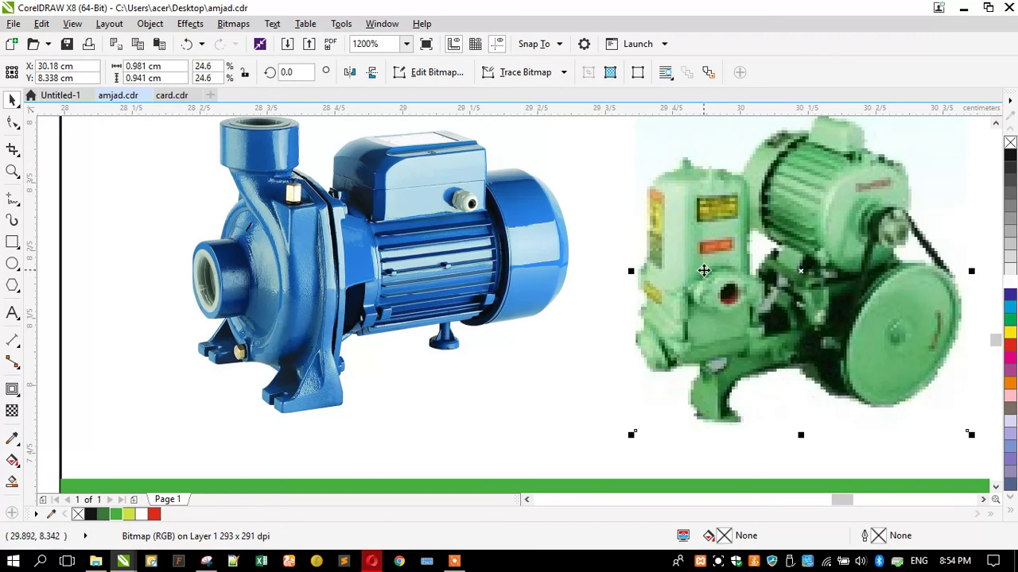
left_click_drag(703, 271, 692, 270)
scroll(169, 299, "down", 2)
scroll(169, 299, "down", 3)
left_click(225, 318)
scroll(225, 318, "down", 1)
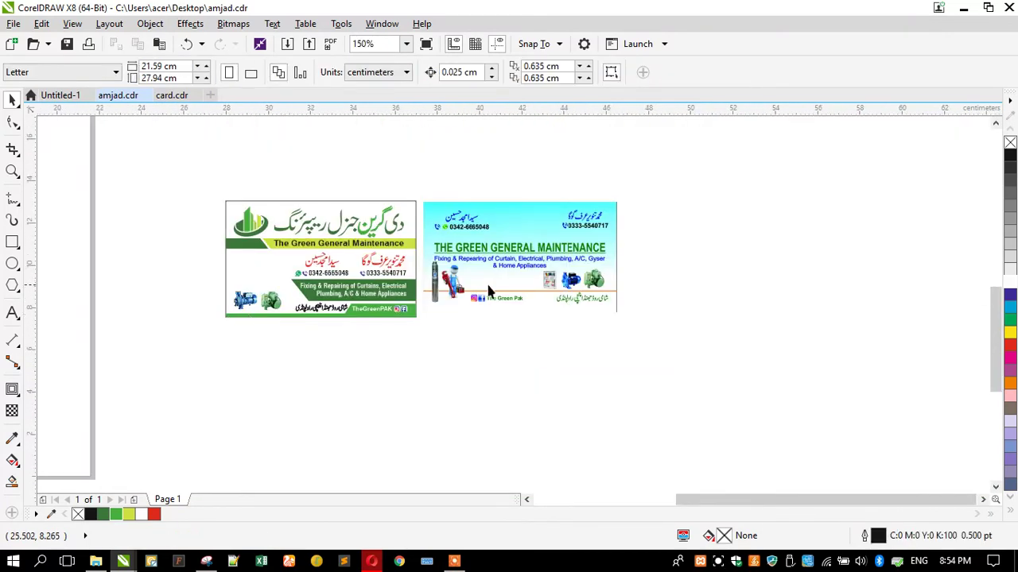
scroll(534, 291, "up", 3)
scroll(534, 290, "up", 2)
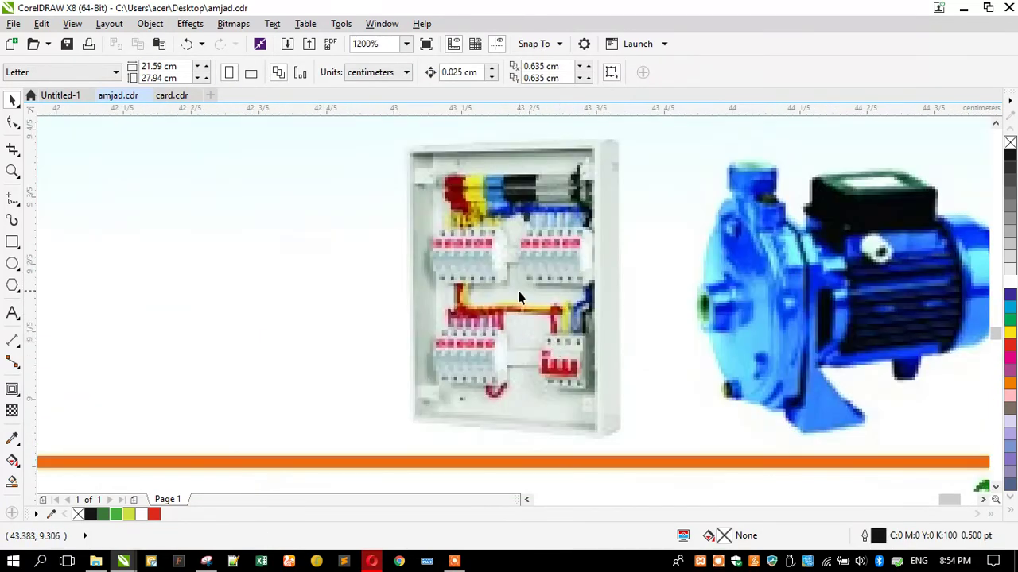
scroll(518, 297, "down", 1)
left_click(518, 297)
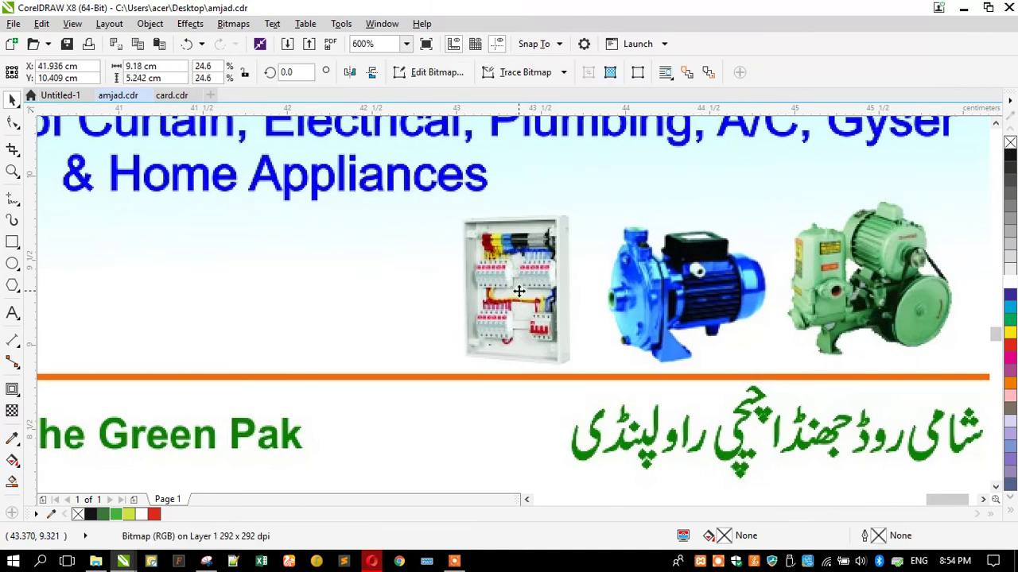
scroll(523, 292, "down", 1)
scroll(549, 300, "up", 1)
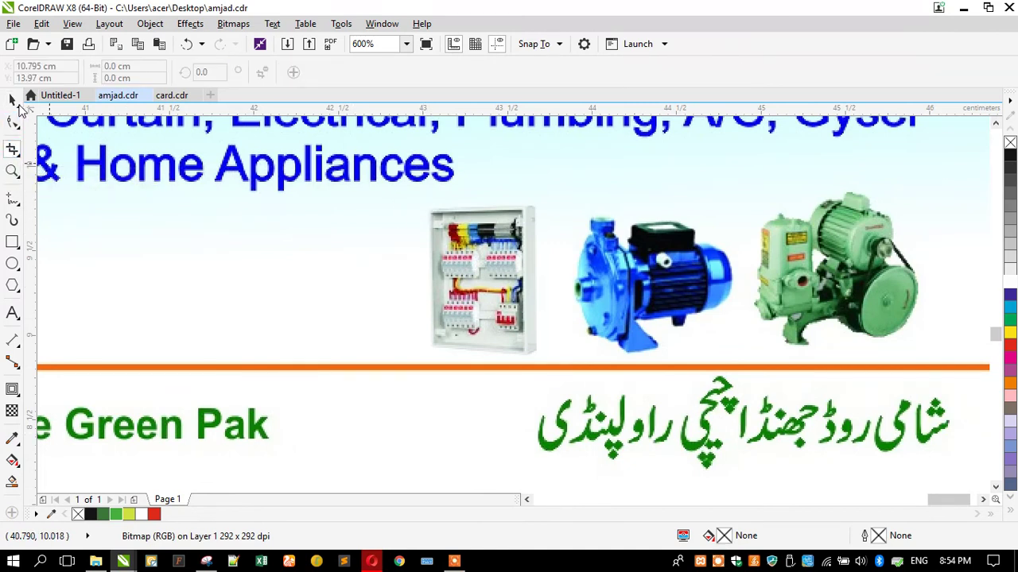
Leave a copy of the blue card below the original
key("space")
scroll(433, 188, "down", 3)
left_click_drag(373, 205, 394, 349)
right_click(394, 349)
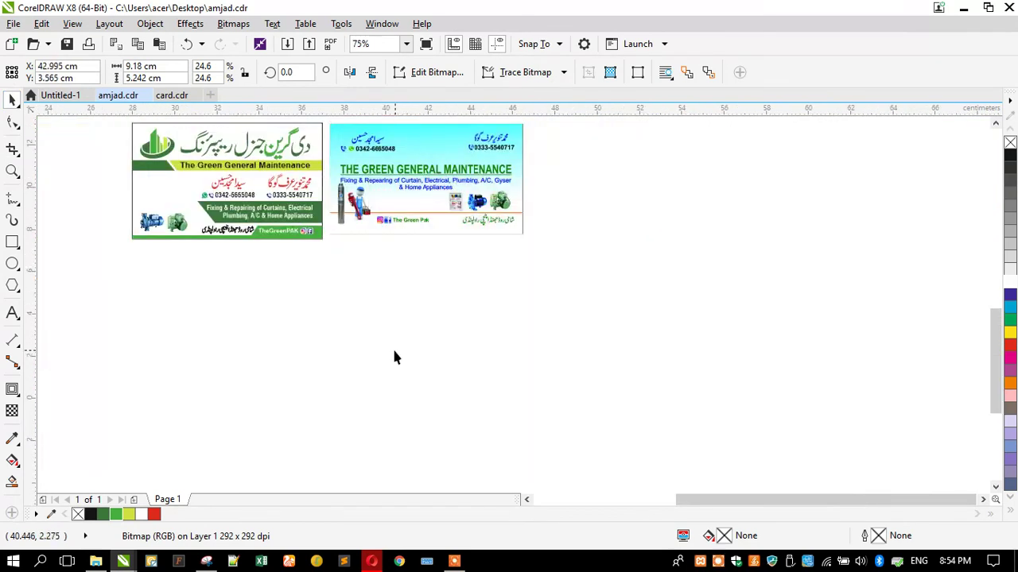
scroll(500, 347, "up", 3)
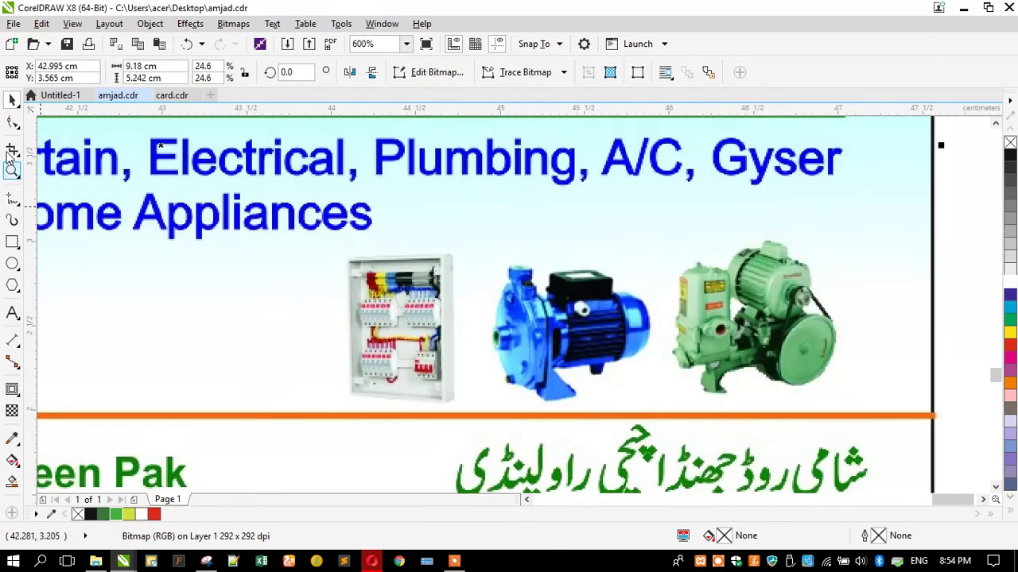
Crop the copy down to the electrical panel picture
key("space")
left_click_drag(342, 253, 454, 407)
key("Return")
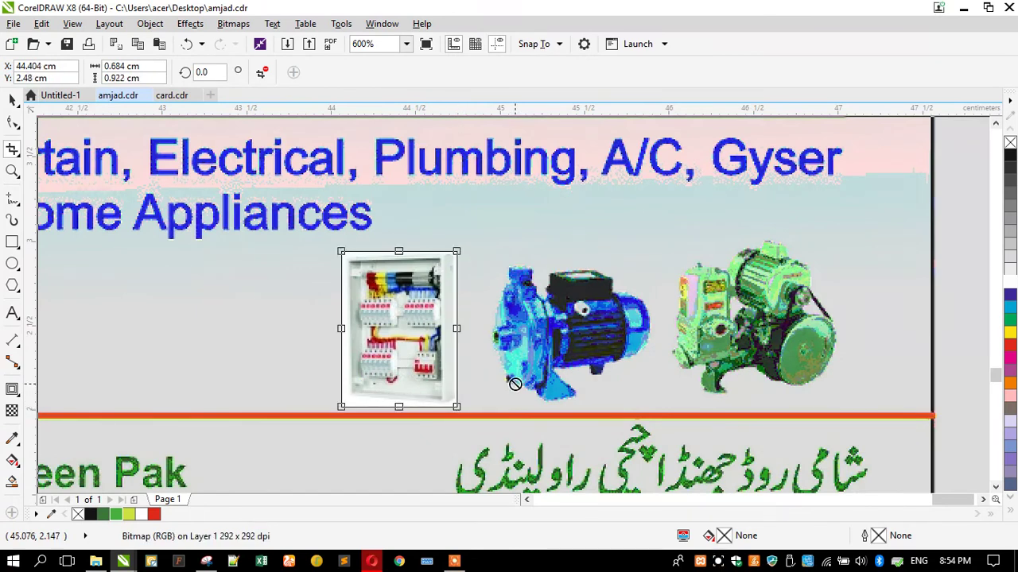
key("space")
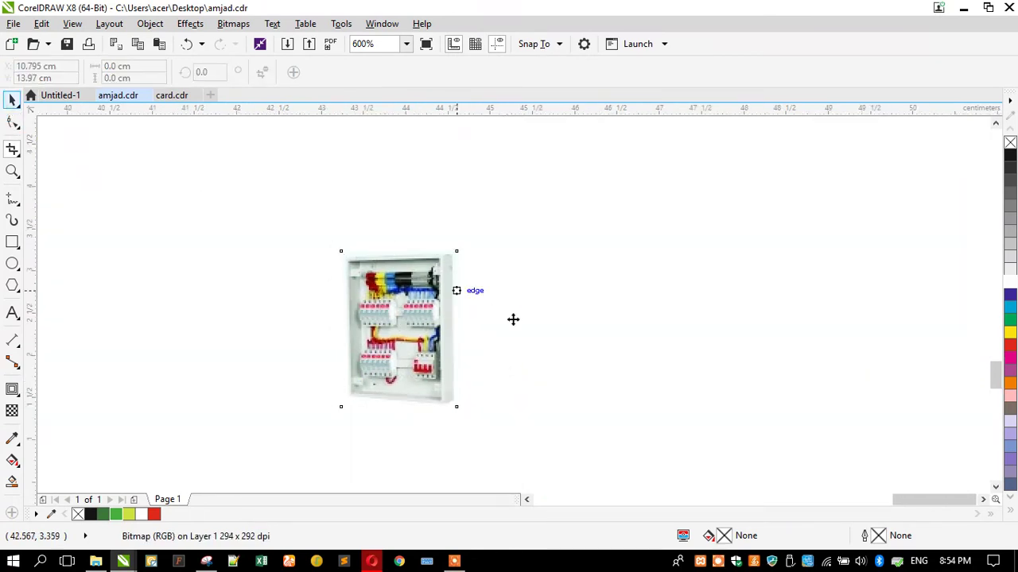
scroll(513, 319, "down", 5)
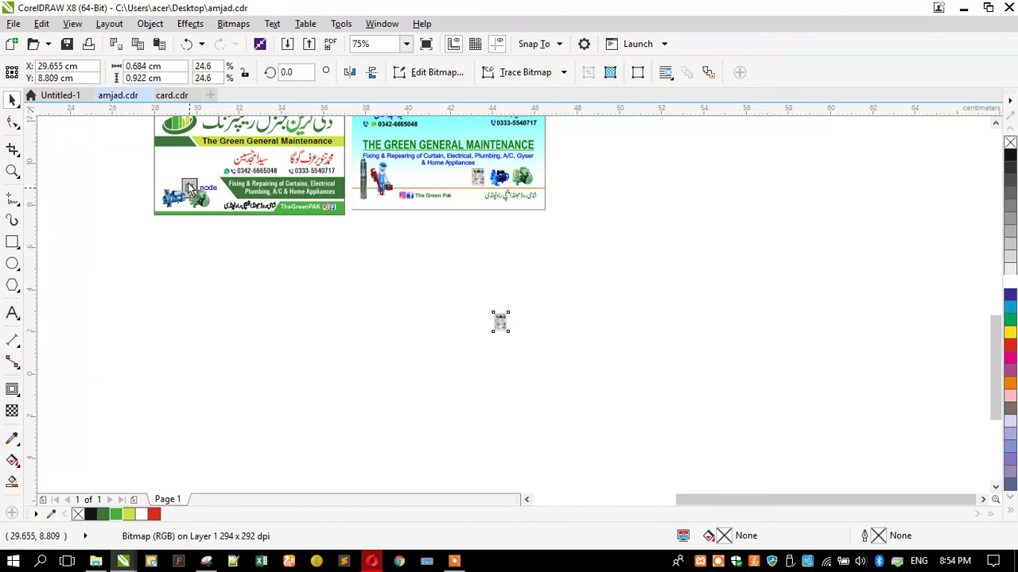
Place the cropped electrical panel on the green card beside the green pump
left_click_drag(189, 187, 190, 187)
scroll(189, 188, "up", 5)
left_click_drag(252, 278, 467, 366)
scroll(467, 366, "down", 2)
Shrink the blue pump and line up blue pump, green pump and panel side by side
left_click(278, 341)
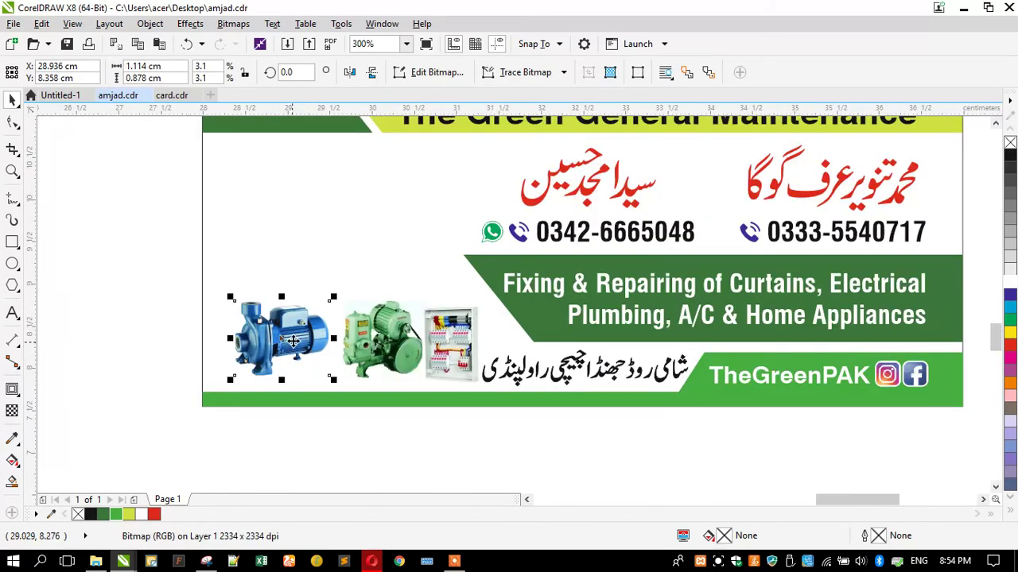
scroll(297, 342, "up", 2)
left_click_drag(369, 261, 347, 277)
left_click_drag(318, 341, 305, 342)
left_click(423, 338)
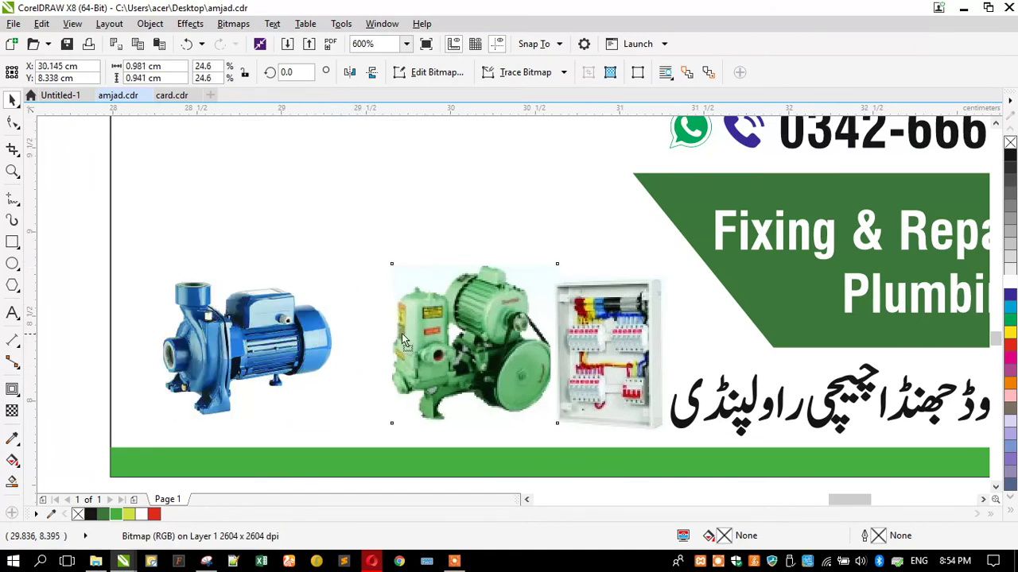
left_click_drag(424, 338, 376, 334)
left_click_drag(554, 343, 549, 325)
Enlarge the three pictures together and mirror them horizontally
left_click(469, 338, "shift")
left_click(292, 330, "shift")
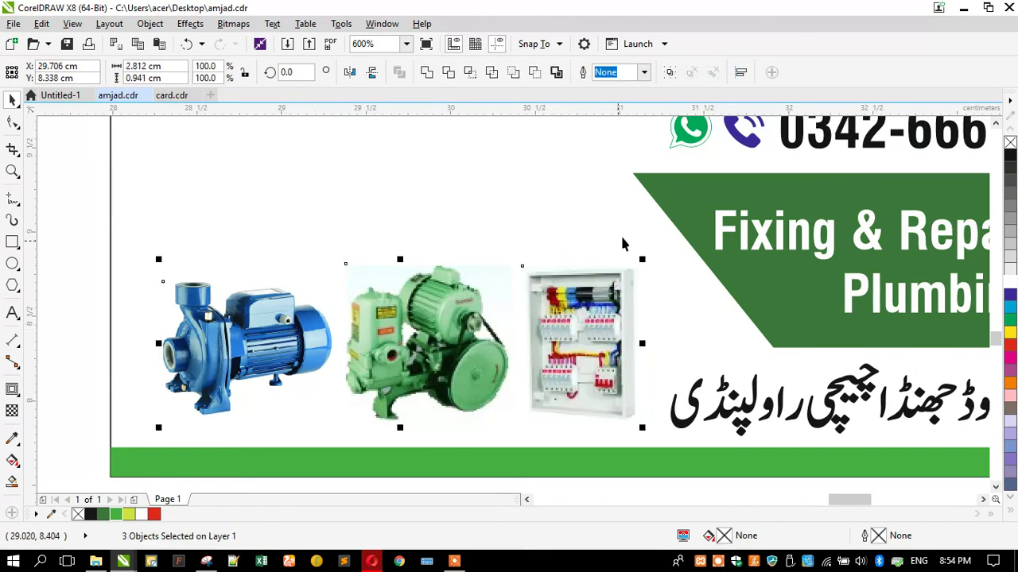
left_click_drag(637, 264, 666, 252)
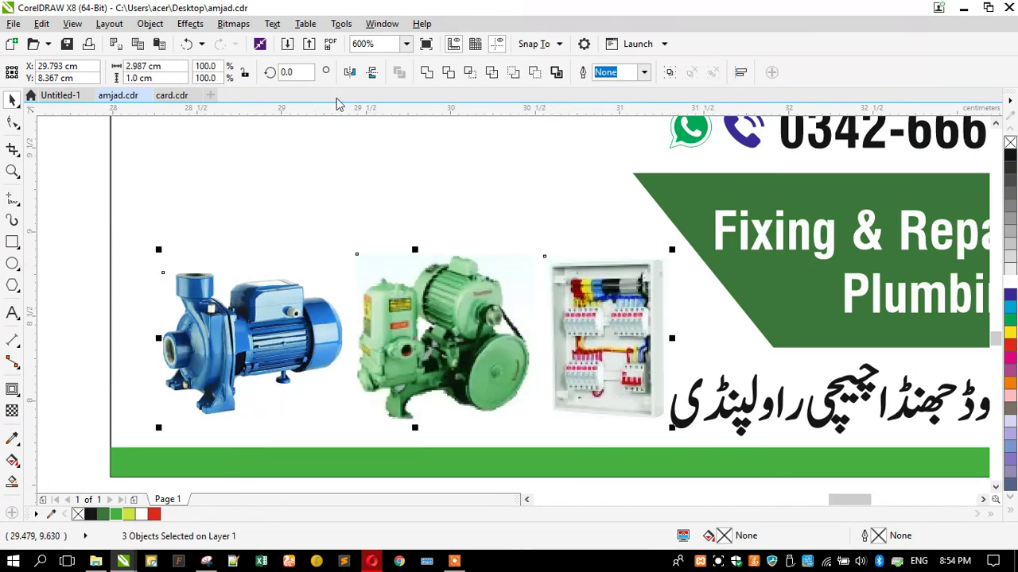
left_click(350, 73)
Nudge the blue pump, green pump and electrical panel slightly left
left_click(673, 307)
left_click_drag(605, 342, 597, 342)
left_click(405, 345)
left_click_drag(405, 346, 396, 346)
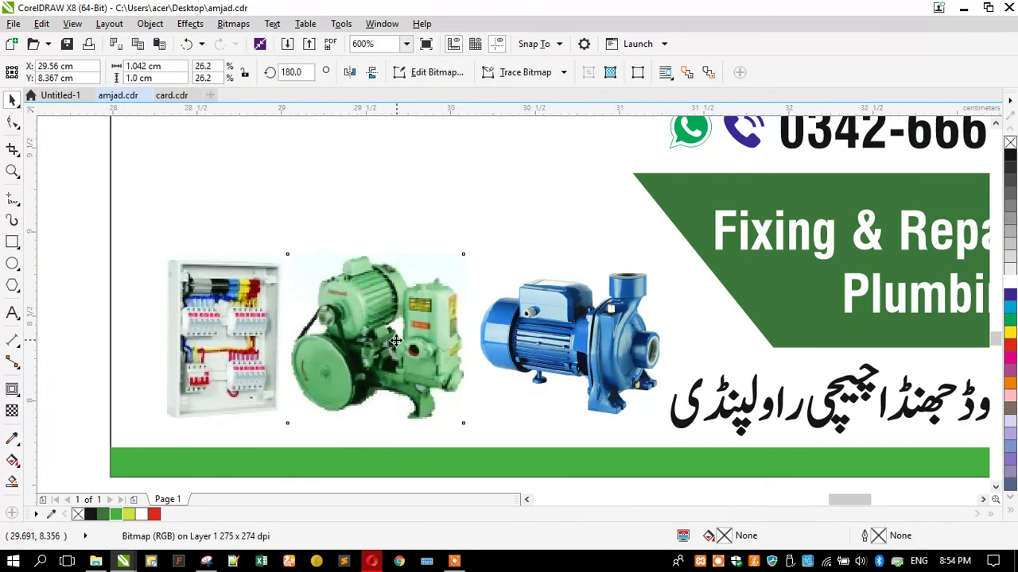
left_click_drag(203, 357, 196, 357)
scroll(228, 276, "down", 5)
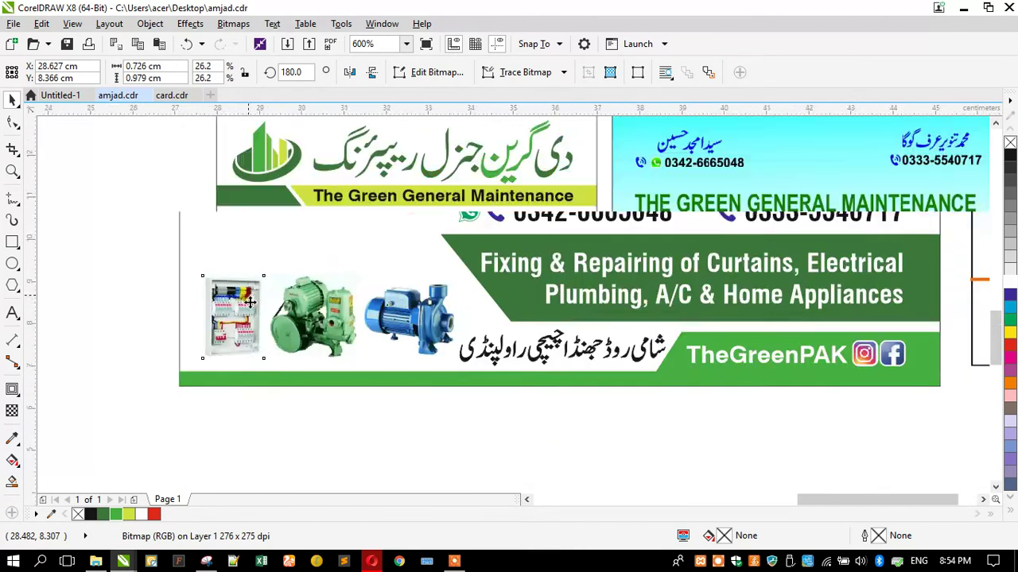
Duplicate the blue card image below the original
left_click(196, 297)
scroll(413, 298, "up", 3)
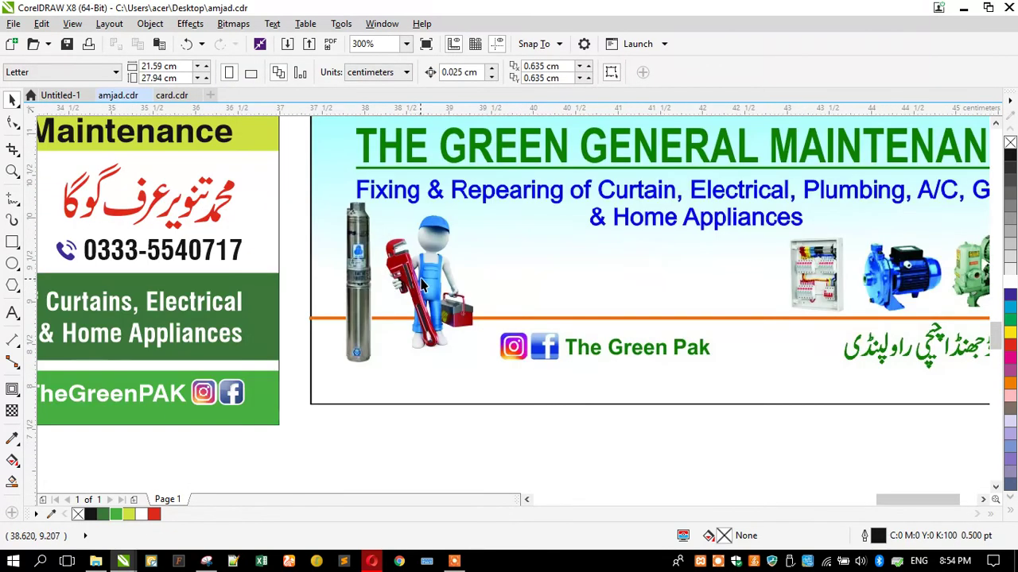
scroll(445, 274, "up", 1)
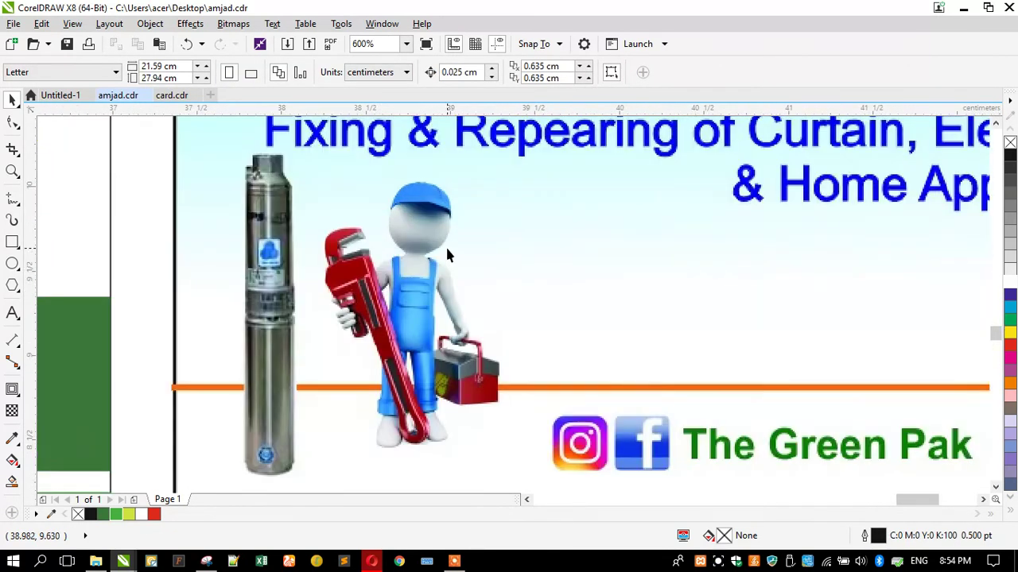
scroll(447, 255, "down", 1)
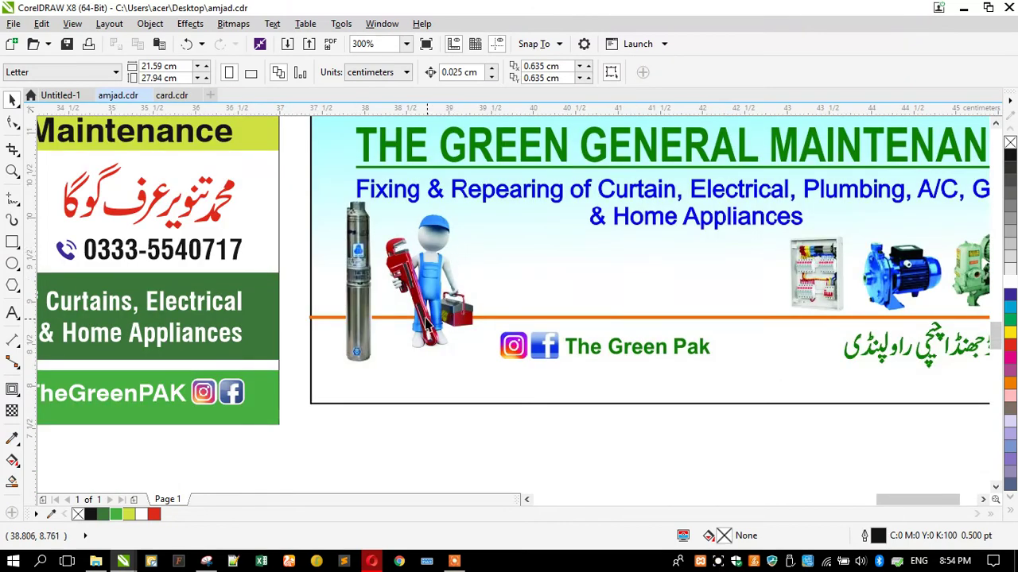
left_click(406, 284)
scroll(405, 284, "down", 2)
left_click_drag(397, 241, 397, 359)
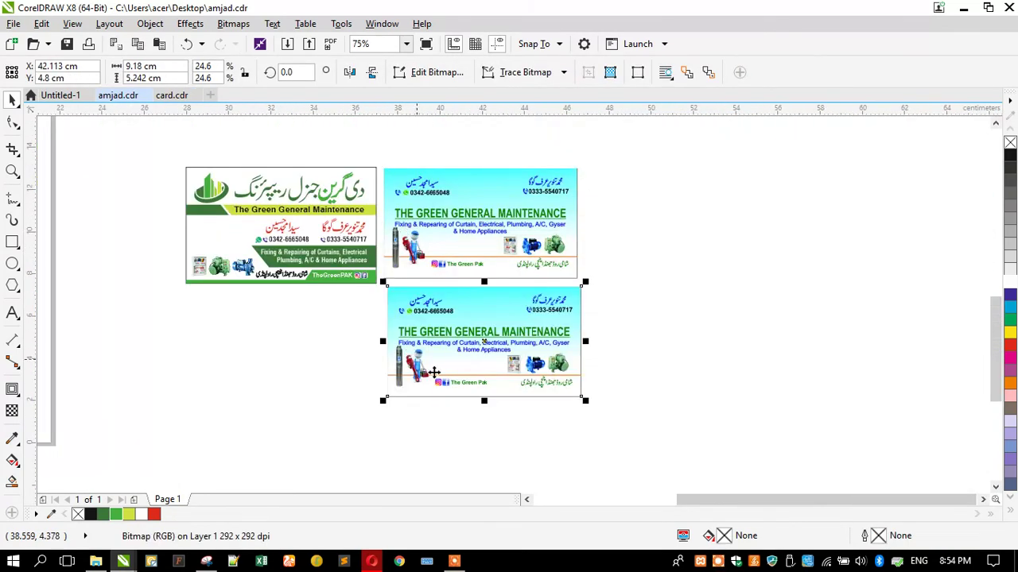
scroll(418, 356, "up", 2)
scroll(403, 352, "up", 3)
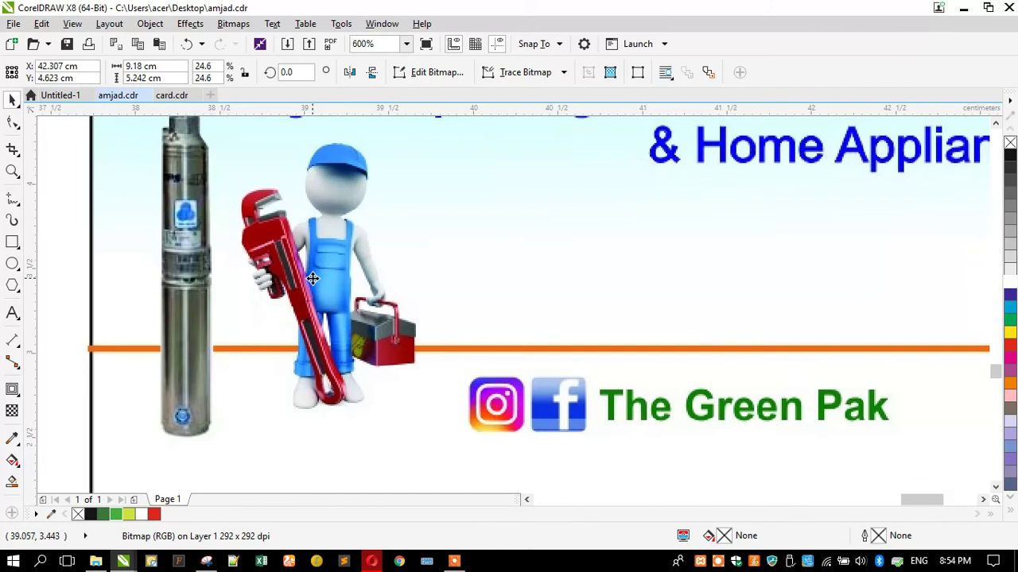
scroll(311, 307, "down", 1)
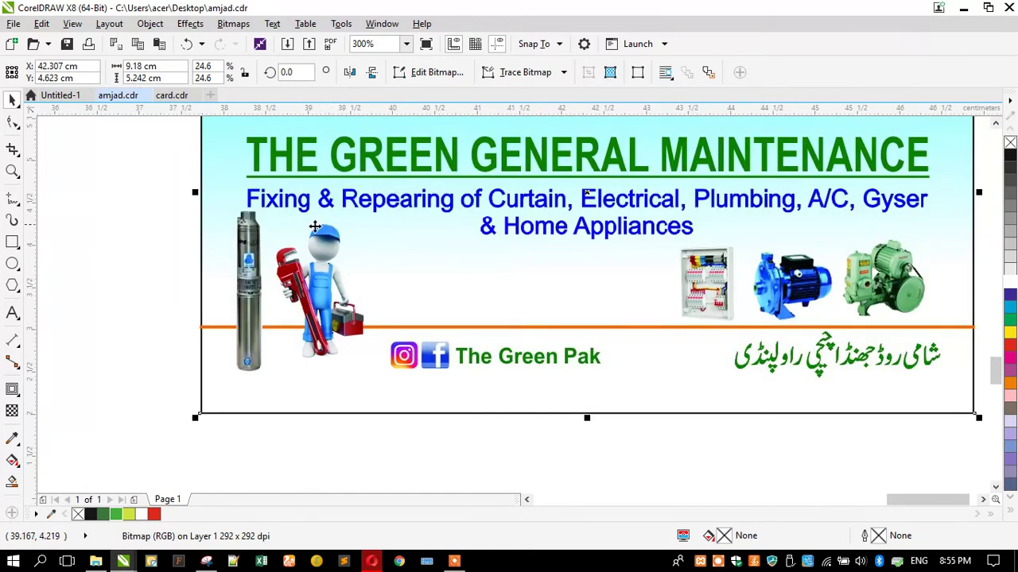
Zoom in and crop the copy to the silver pump and plumber figure
left_click(13, 171)
left_click_drag(189, 198, 380, 386)
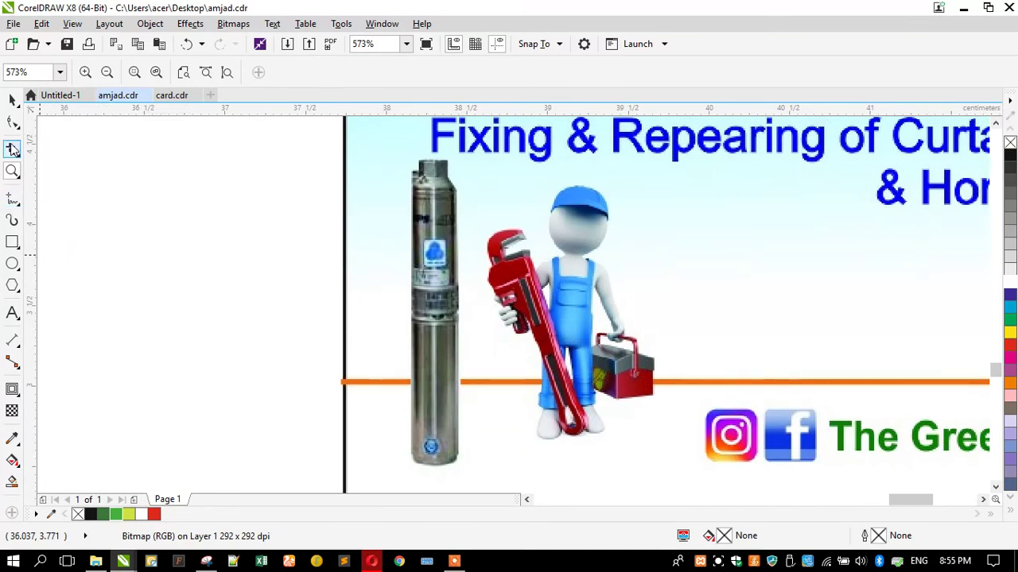
left_click_drag(409, 473, 653, 159)
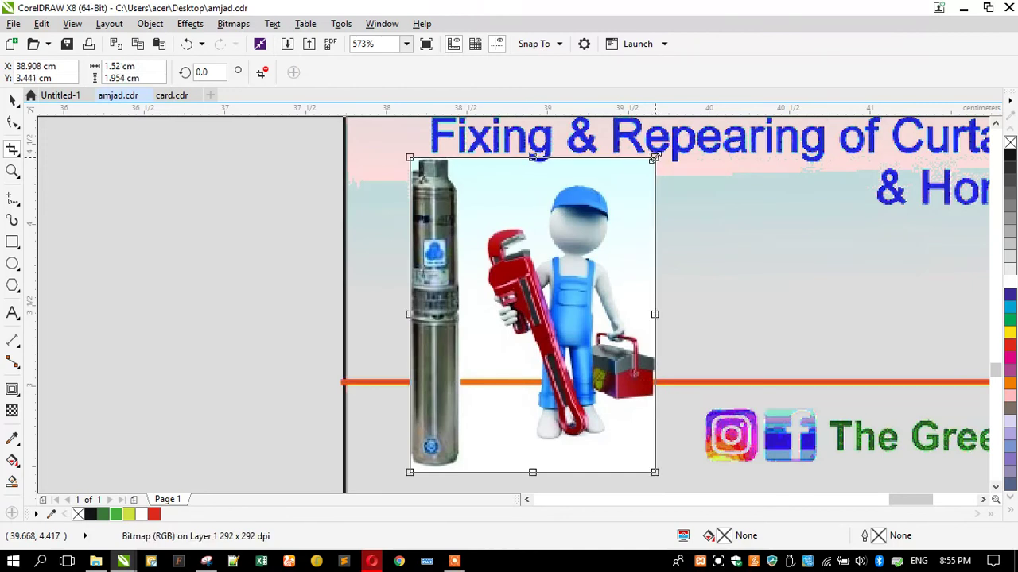
key("Return")
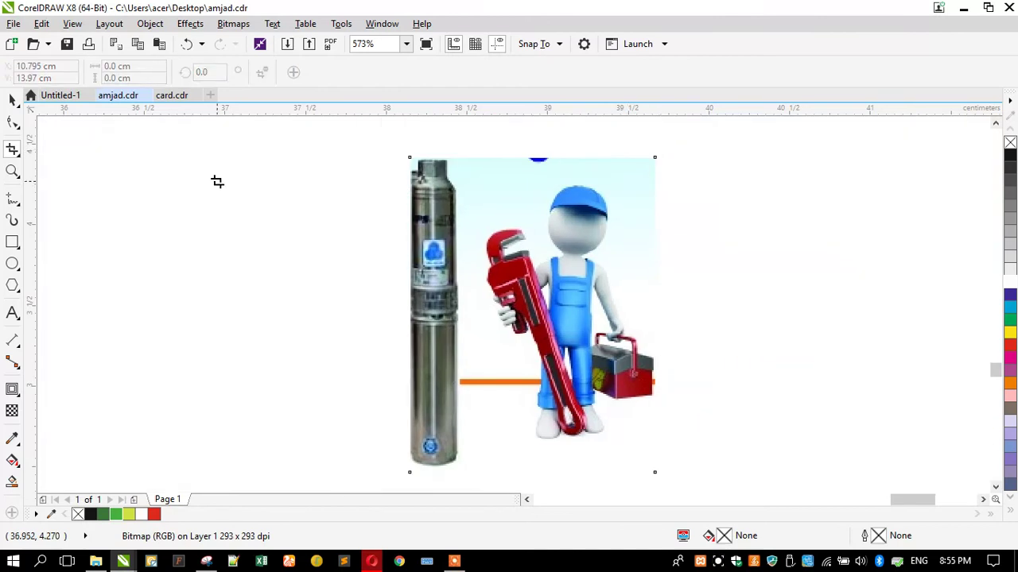
Add two nodes to the image's top edge, raising one and lowering the right part
left_click(16, 123)
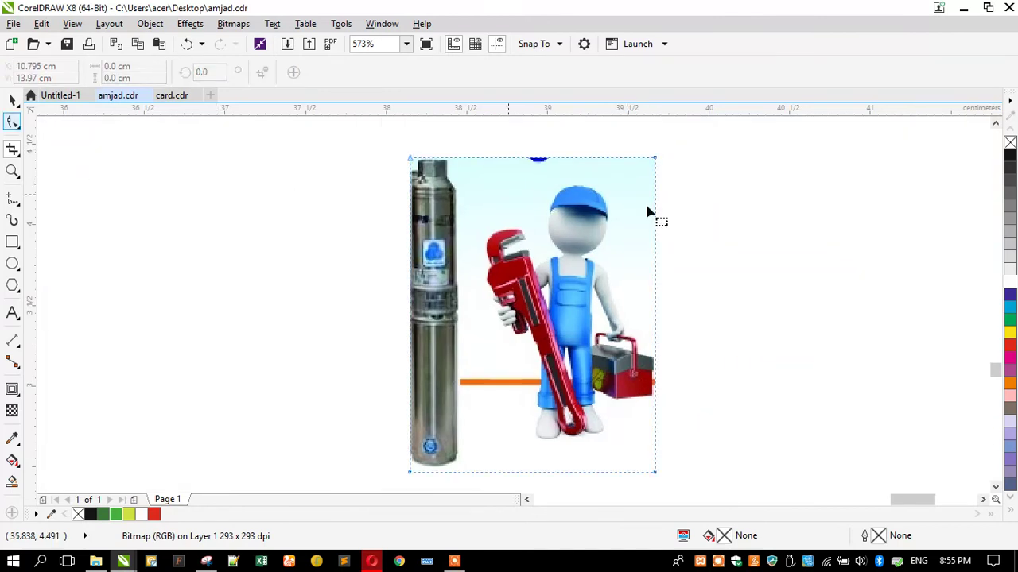
double_click(463, 158)
key("Up")
double_click(548, 157)
left_click_drag(533, 143, 701, 179)
key("Down")
key("Down")
key("Down")
key("Down")
key("Down")
key("Down")
key("Down")
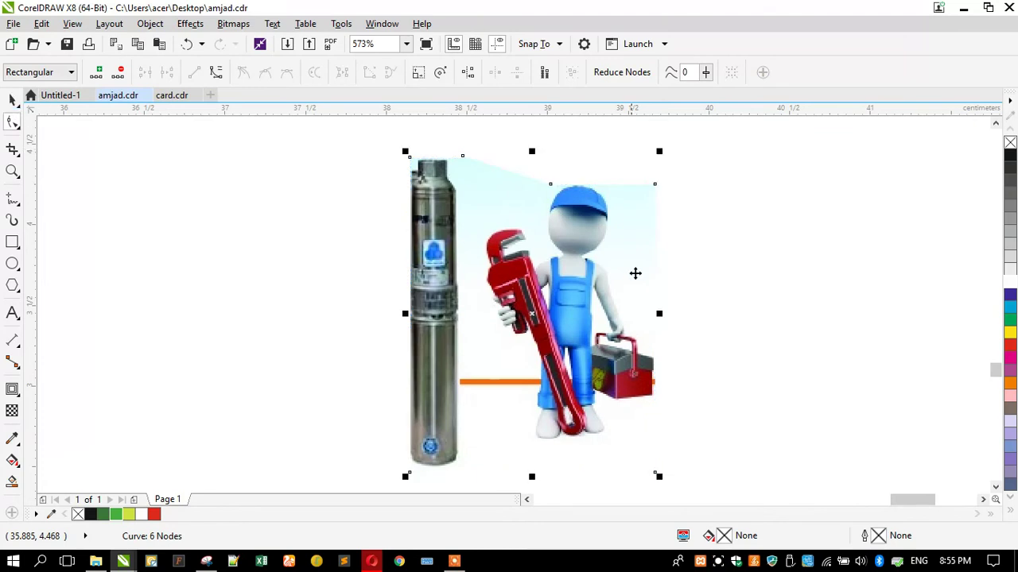
scroll(634, 273, "down", 5)
PowerClip the pump-and-plumber image into the left card's grey shape
key("space")
left_click(426, 159)
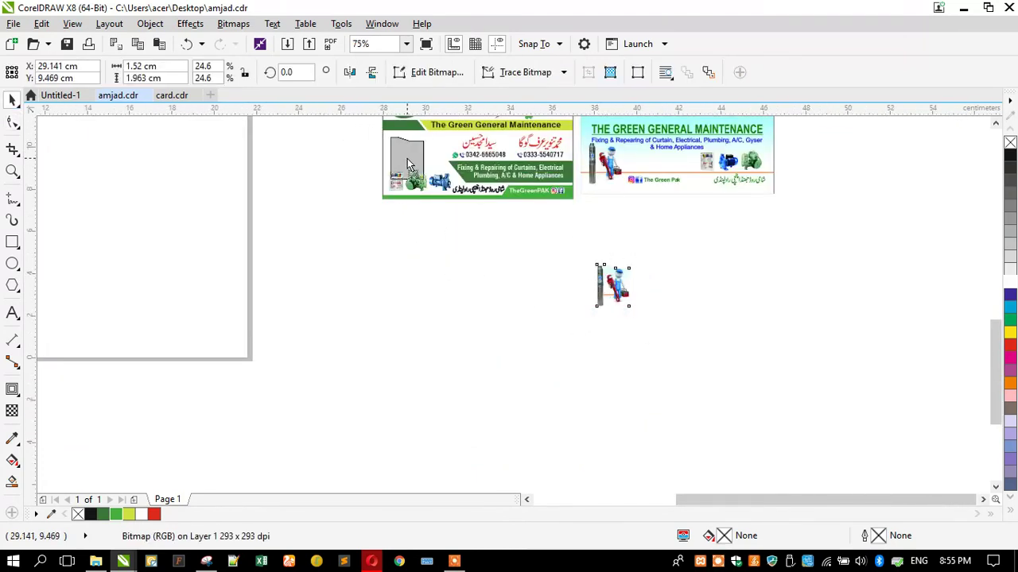
scroll(399, 239, "down", 2)
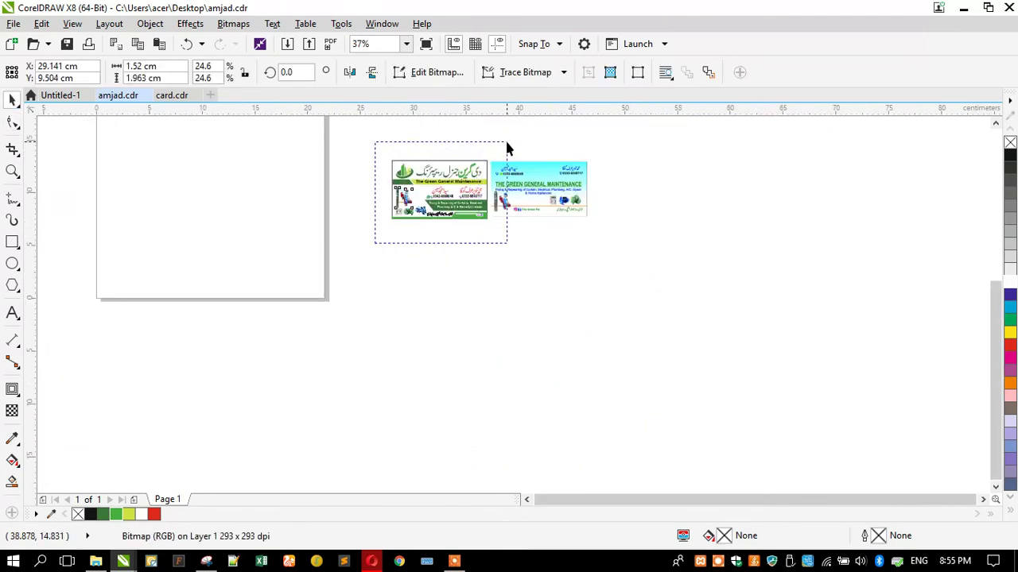
Zoom to the card and delete the leftover blue card copy
key("ctrl+a")
key("shift+F2")
left_click(905, 241)
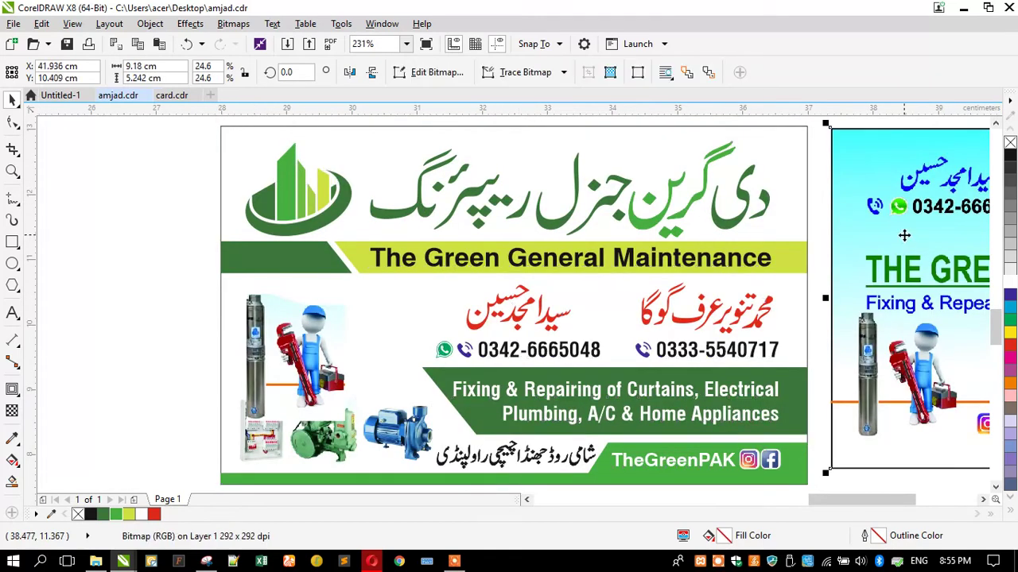
key("Delete")
Move the plumber image down over the equipment pictures, undoing an enlargement
left_click_drag(304, 358, 295, 399)
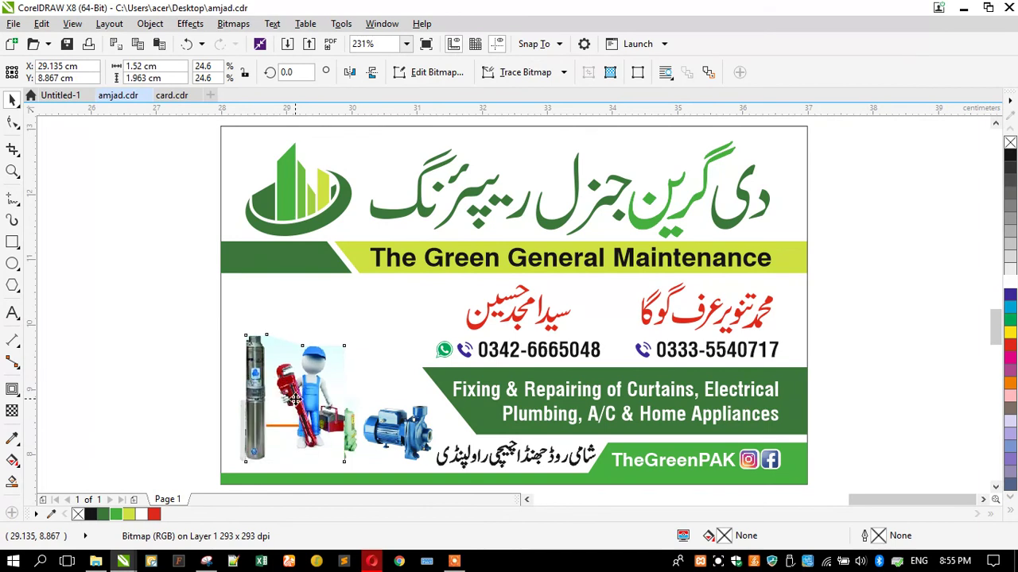
left_click(195, 362)
left_click(343, 347)
mouse_move(349, 330)
left_mouse_down()
mouse_move(359, 306)
mouse_move(358, 317)
left_mouse_up()
left_click(186, 352)
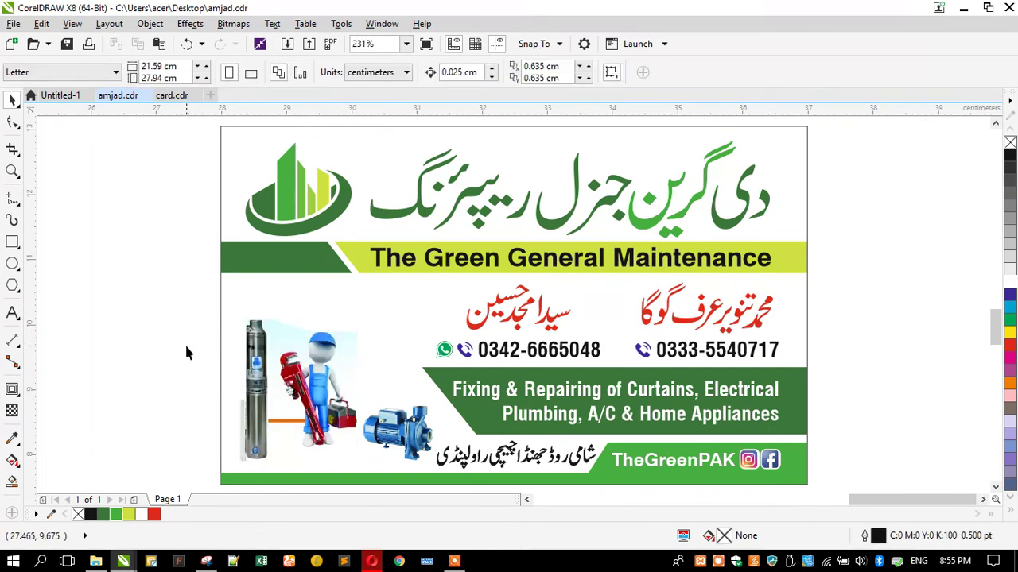
key("ctrl+z")
key("ctrl+z")
key("ctrl+z")
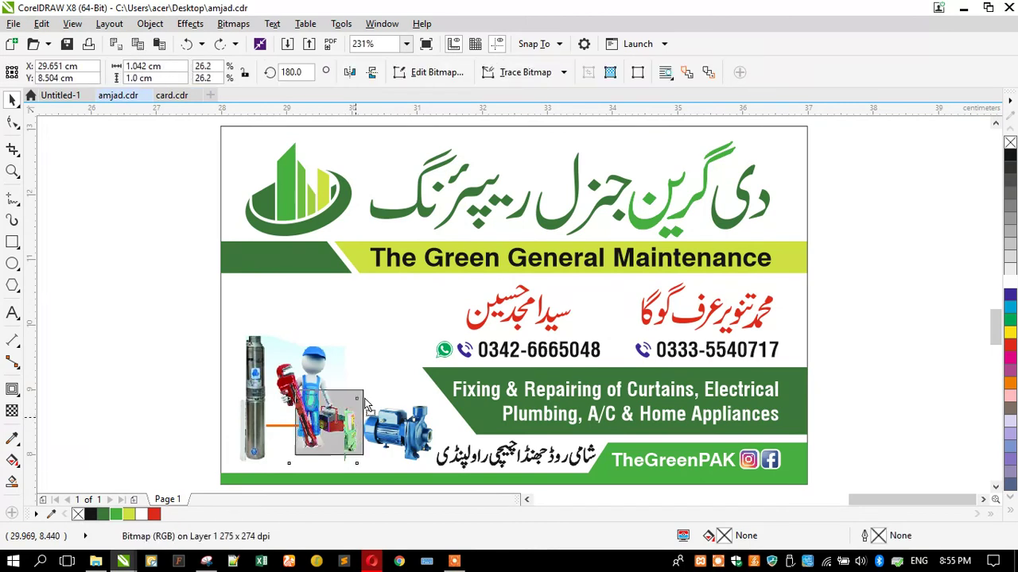
Raise the green motor beside the phone number and slide the plumber image left
left_click_drag(366, 407, 405, 353)
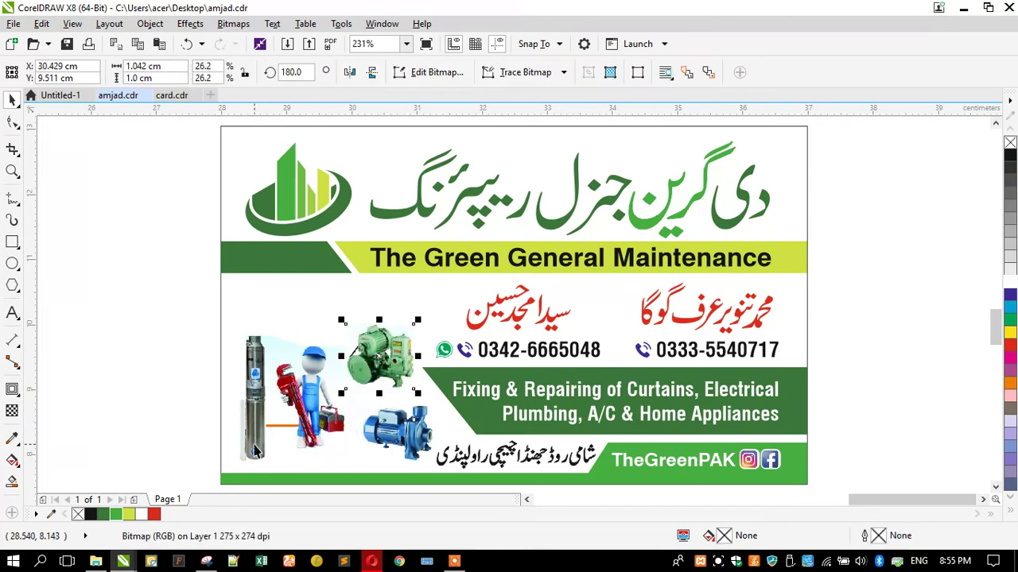
scroll(255, 451, "up", 5)
left_click(536, 323)
scroll(519, 313, "down", 2)
left_click_drag(518, 313, 177, 313)
scroll(177, 307, "up", 2)
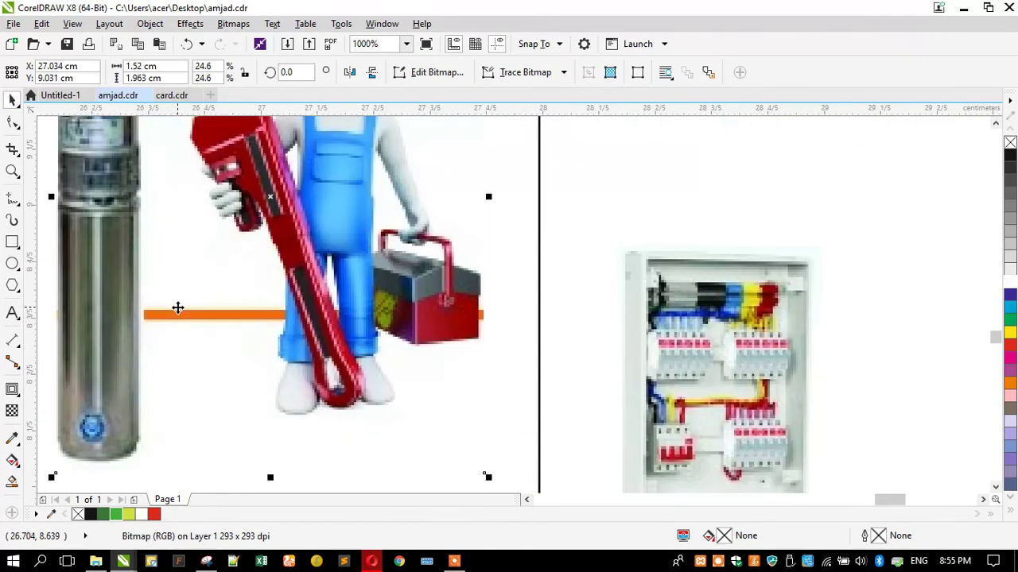
scroll(173, 327, "up", 2)
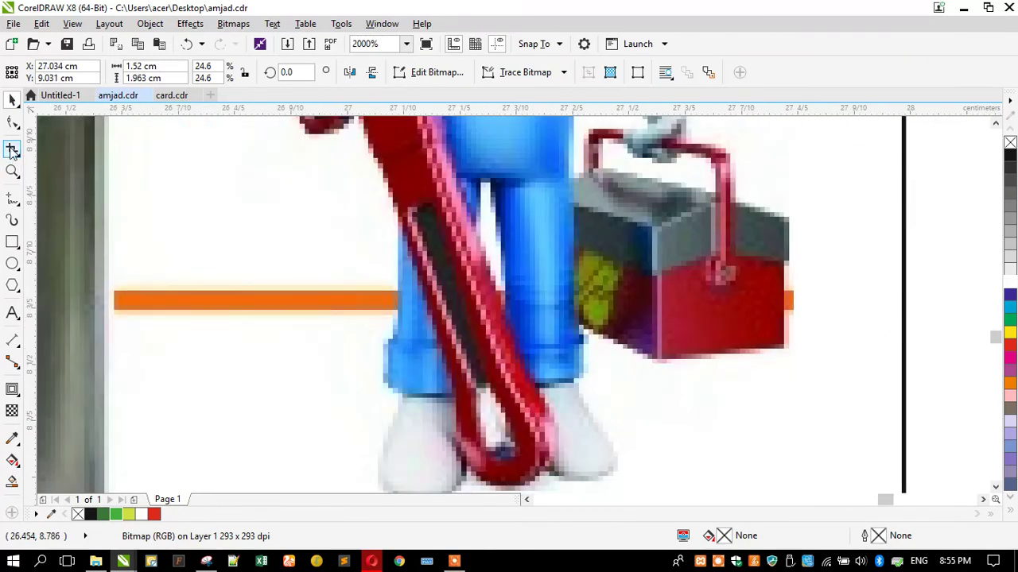
Start a B-Spline curve below the orange line
mouse_move(17, 204)
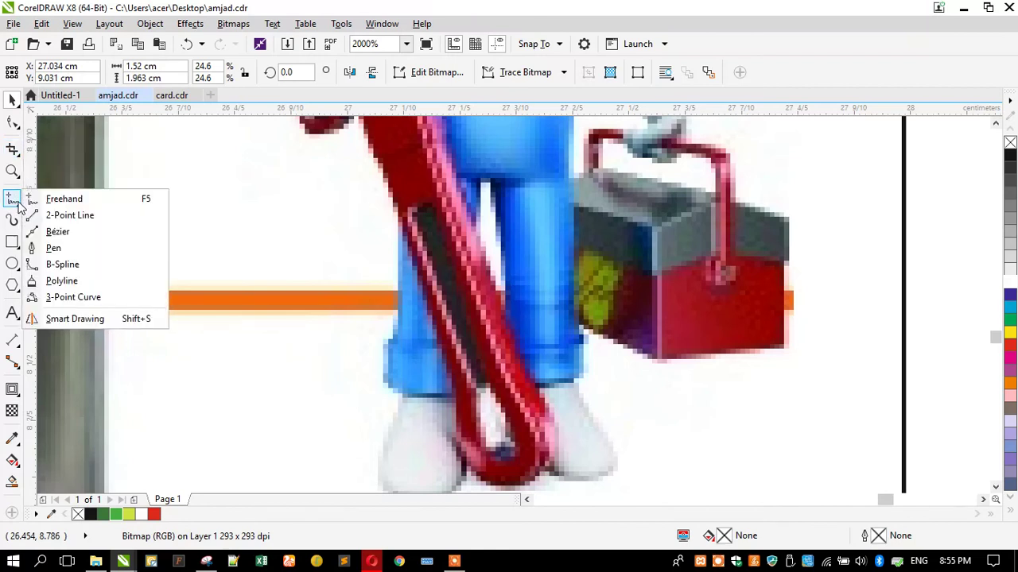
left_click(62, 264)
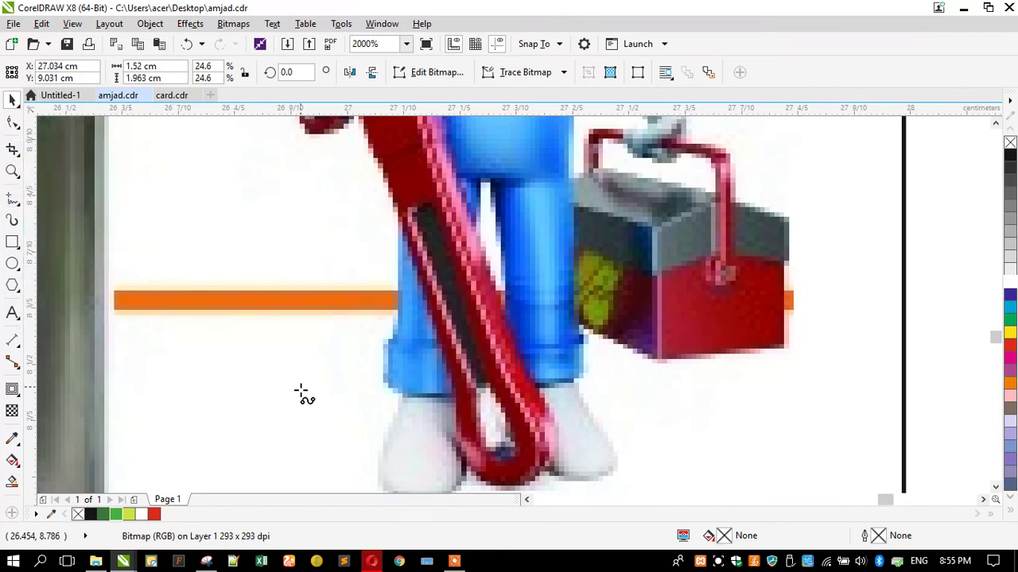
left_click(340, 422)
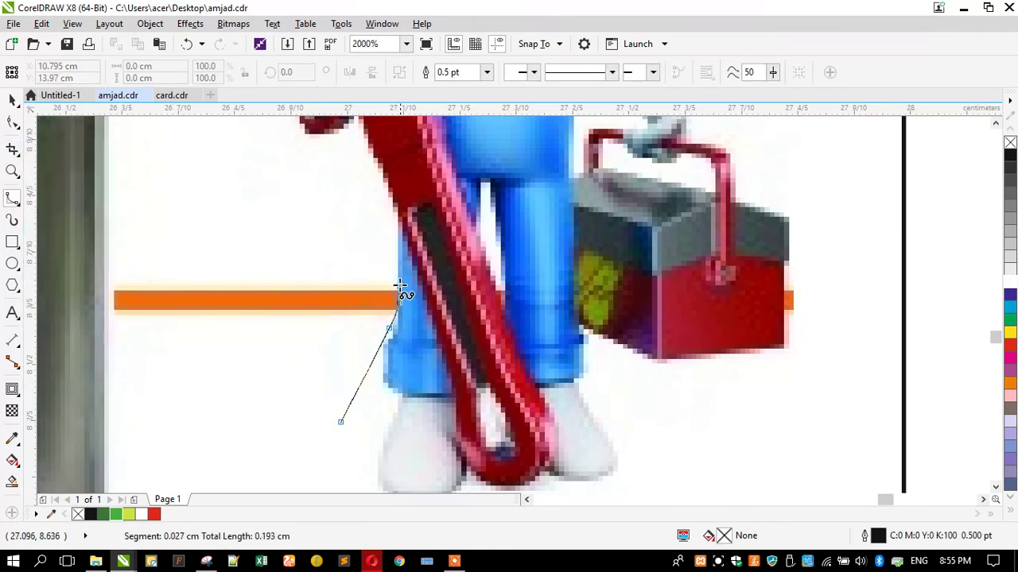
Draw a trial B-Spline curve near the wrench, then undo it
left_click(256, 249)
left_click(393, 238)
left_click(282, 216)
double_click(199, 227)
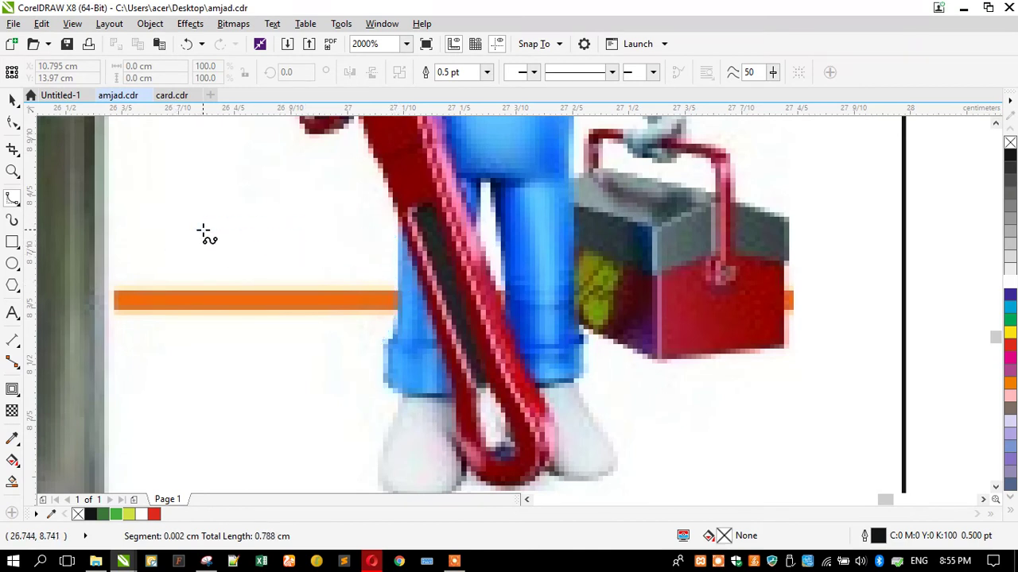
key("ctrl+z")
Start a new curve at the wrench's edge and trace around the bottom of the orange strip
left_click(396, 256)
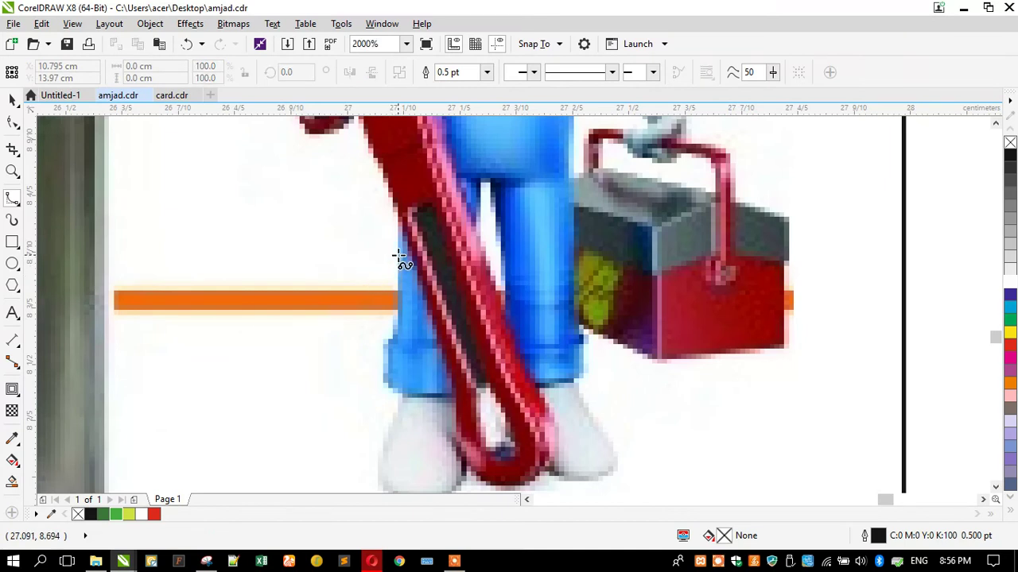
left_click(371, 354)
left_click(340, 401)
left_click(203, 411)
left_click(148, 382)
left_click(112, 347)
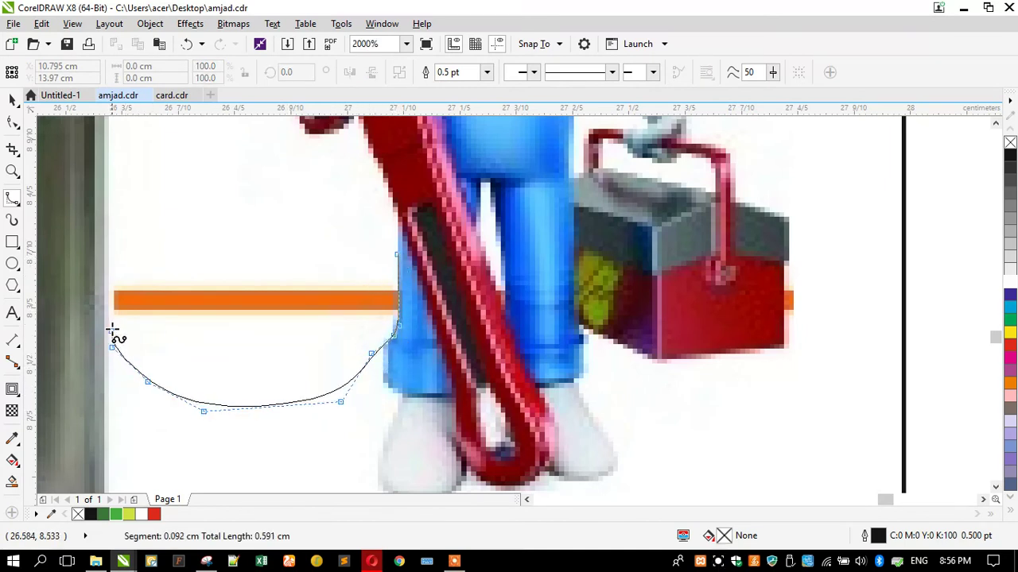
Trace up the left side and across the top, closing the curve on its start point
left_click(109, 266)
left_click(128, 244)
left_click(152, 231)
left_click(233, 223)
left_click(306, 225)
left_click(341, 225)
left_click(377, 225)
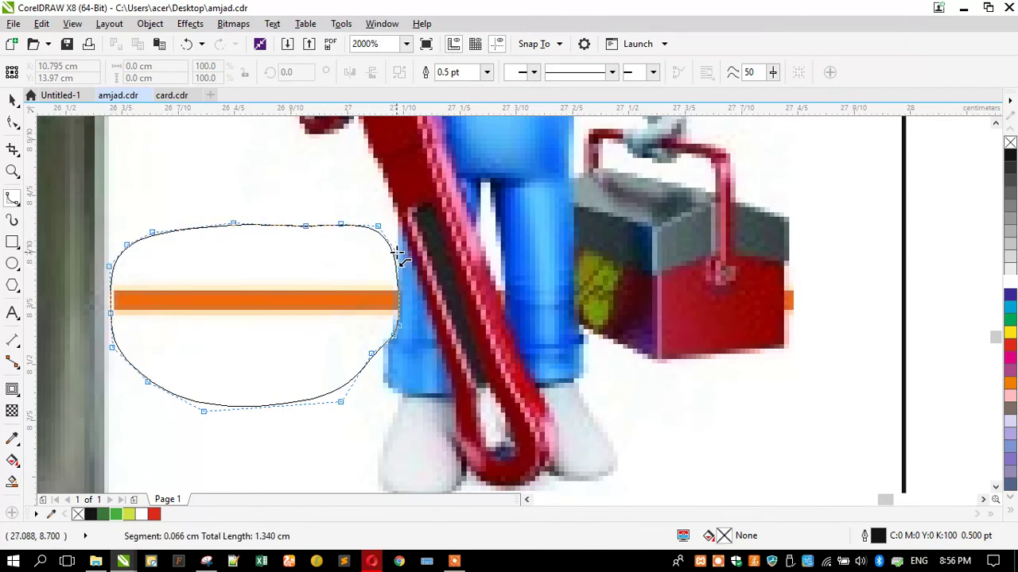
left_click(396, 256)
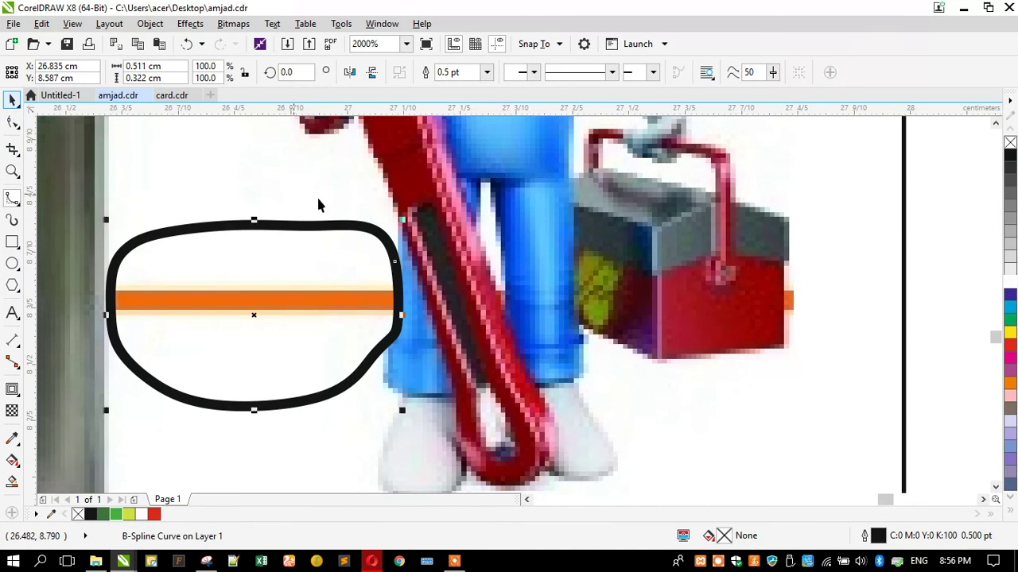
scroll(317, 205, "down", 6)
key("ctrl+a")
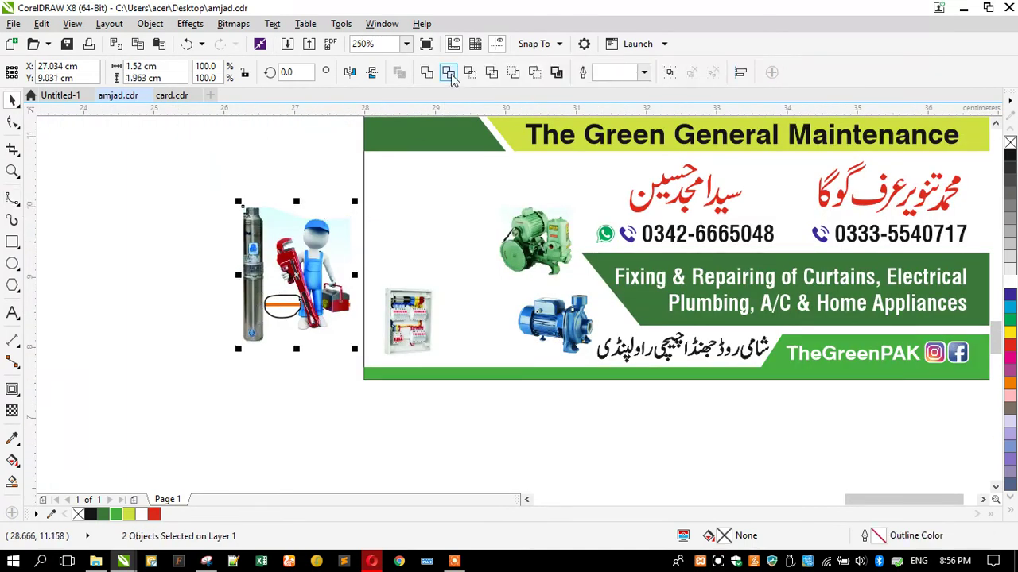
Move the stray small curve aside and delete it
left_click(182, 289)
left_click_drag(283, 305, 162, 292)
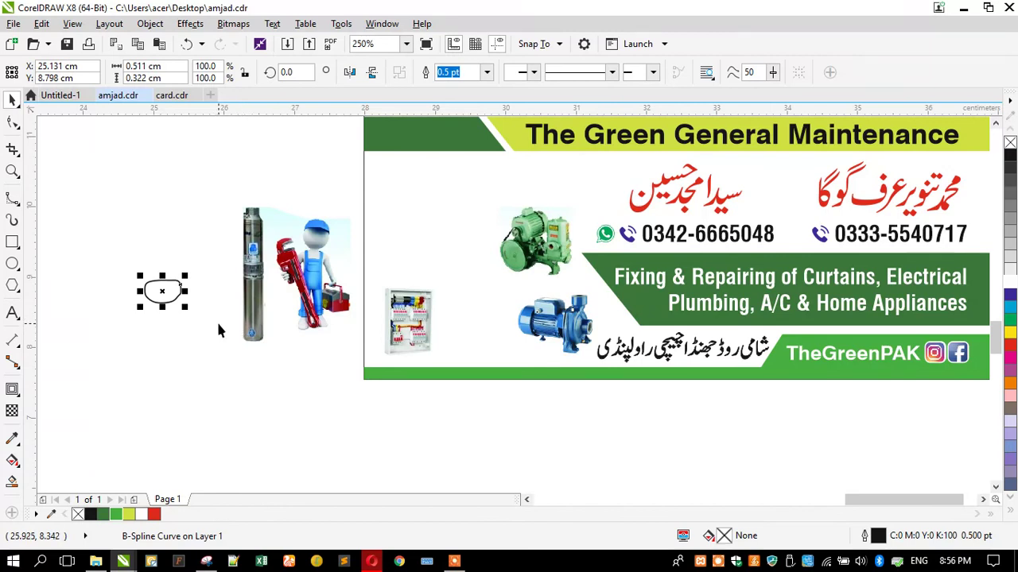
key("Delete")
left_click(268, 325)
Shift the plumber image right and drag the electrical panel image onto the card
left_click_drag(268, 326, 311, 380)
left_click(401, 332)
left_click_drag(266, 306, 494, 205)
key("Escape")
Nudge the plumber image into place and shift the blue pump slightly left
scroll(556, 338, "up", 3)
left_click_drag(310, 330, 312, 328)
left_click_drag(186, 316, 180, 315)
left_click(132, 318)
left_click_drag(526, 301, 511, 300)
scroll(320, 371, "down", 2)
Try stretching the electrical panel image, then undo the resize
left_click(415, 276)
left_click_drag(389, 211, 373, 195)
key("ctrl+z")
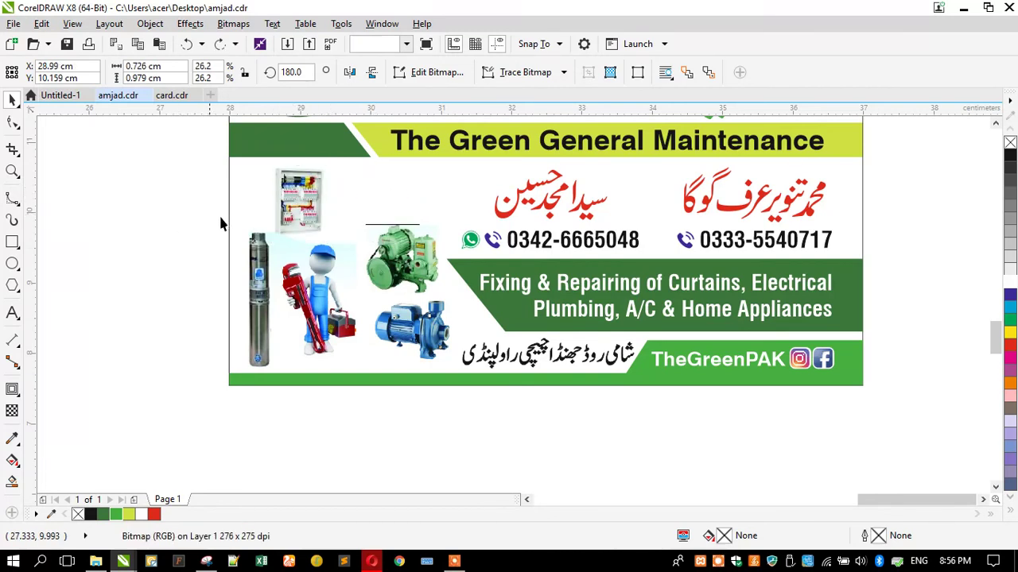
key("Escape")
scroll(382, 239, "up", 2)
Move the green motor up beside the panel and reposition the blue pump
left_click_drag(413, 298, 402, 213)
scroll(405, 266, "down", 2)
left_click_drag(419, 341, 409, 305)
left_click(180, 255)
Nudge the green motor slightly left and check the blue pump's placement
left_click(408, 222)
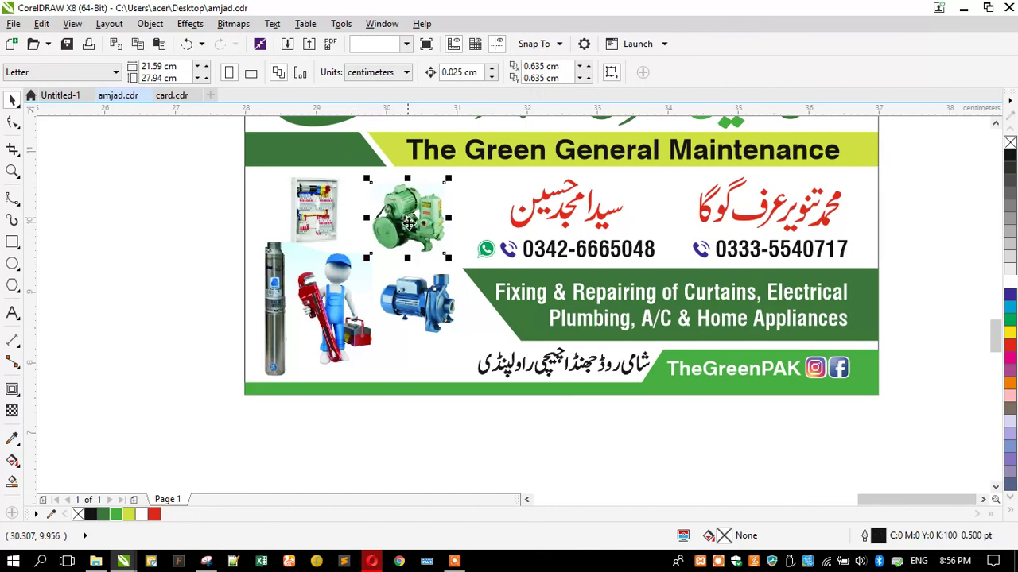
scroll(408, 223, "up", 2)
left_click_drag(408, 223, 400, 224)
left_click(391, 360)
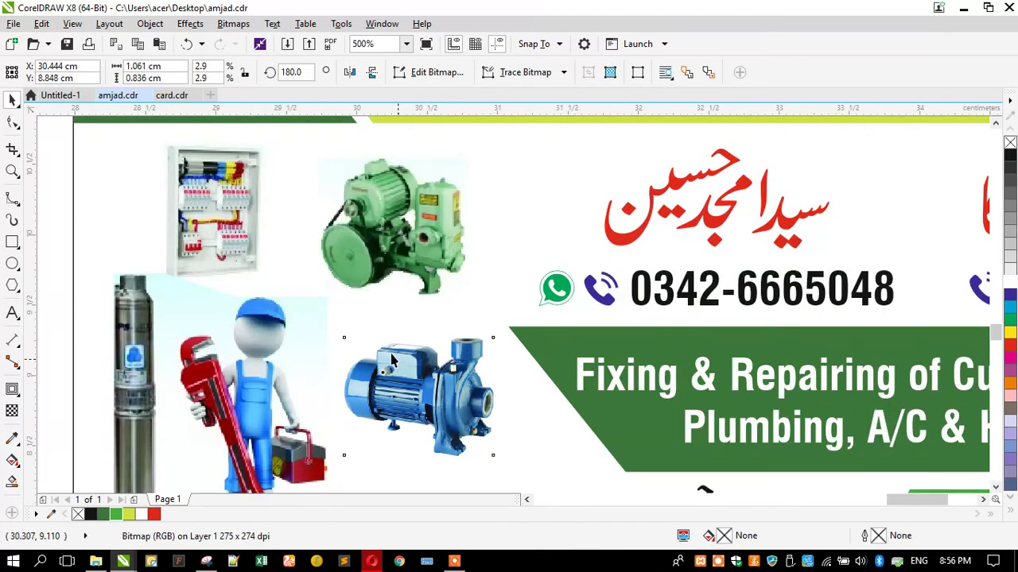
scroll(347, 202, "down", 2)
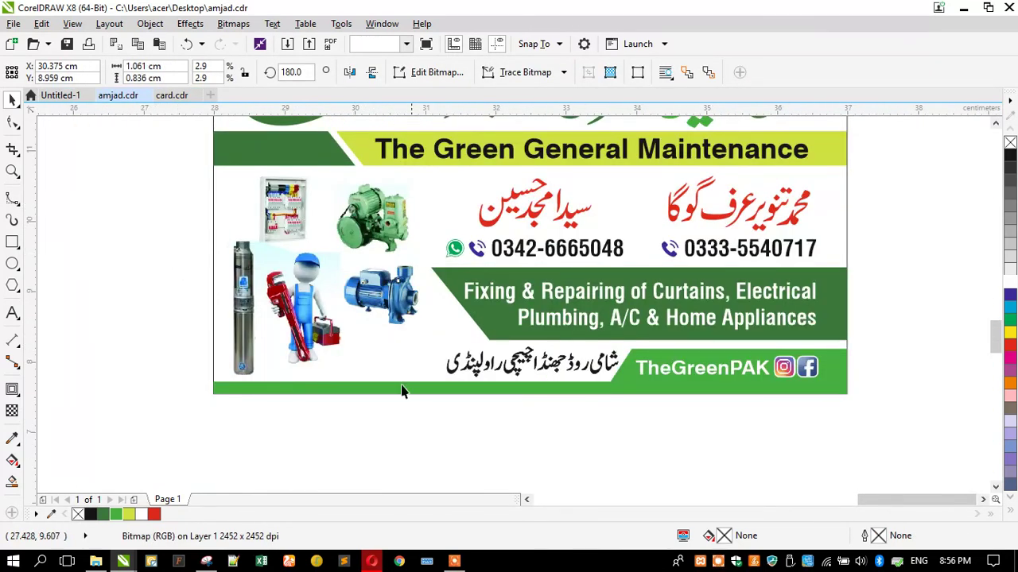
left_click(391, 445)
Switch to Opera and run a Google search for 'bettory'
left_click(372, 562)
scroll(332, 113, "up", 10)
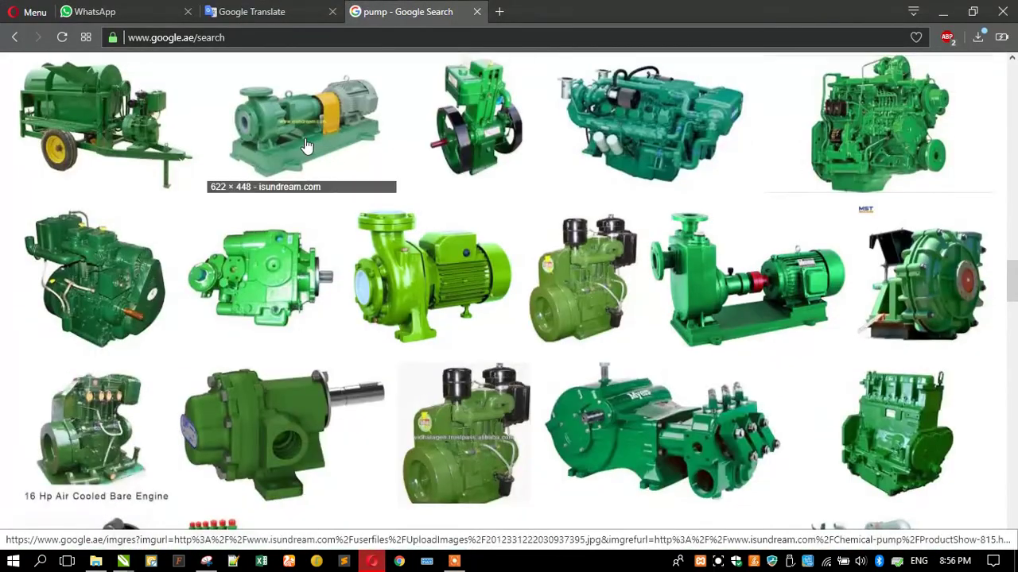
scroll(332, 113, "up", 5)
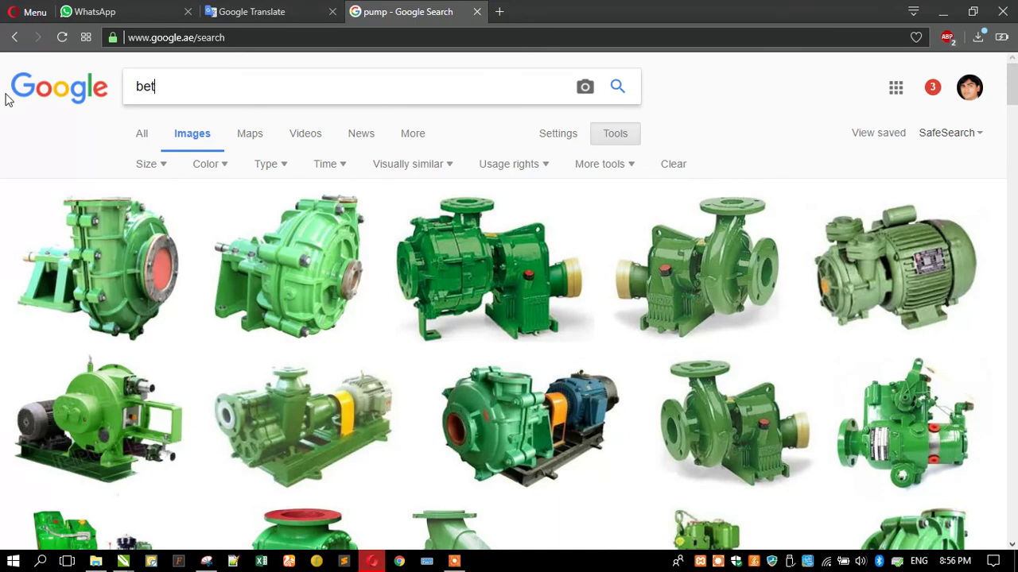
type("bettory")
key("Return")
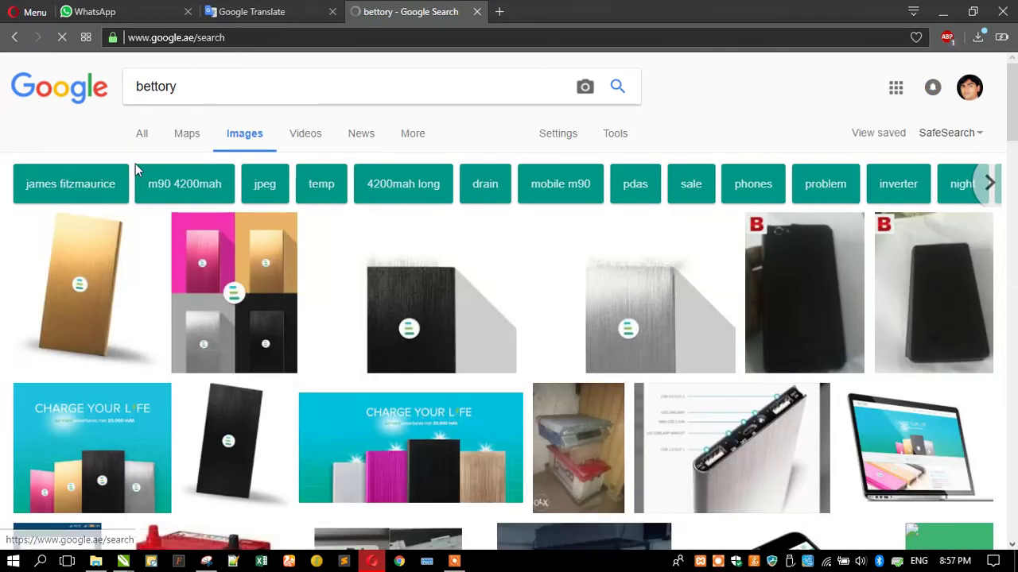
left_click(142, 140)
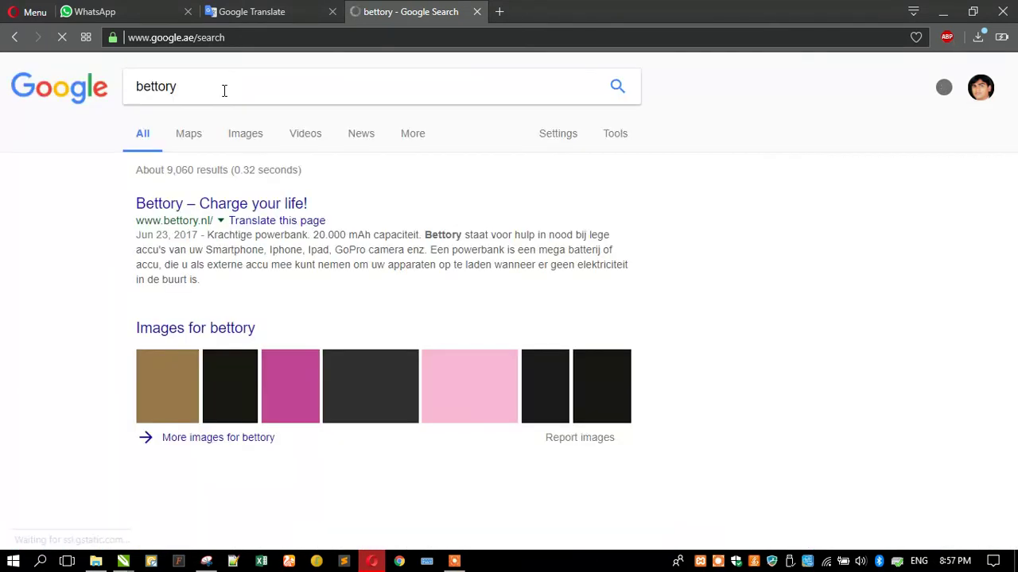
Change the query to 'car bettory' and accept the 'car battery' correction
left_click_drag(224, 90, 91, 95)
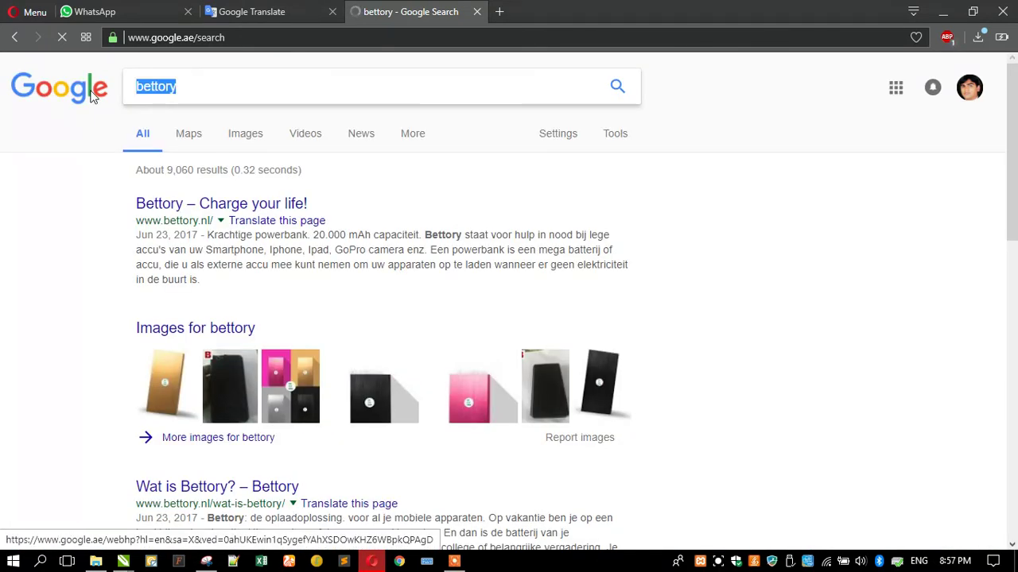
type("car")
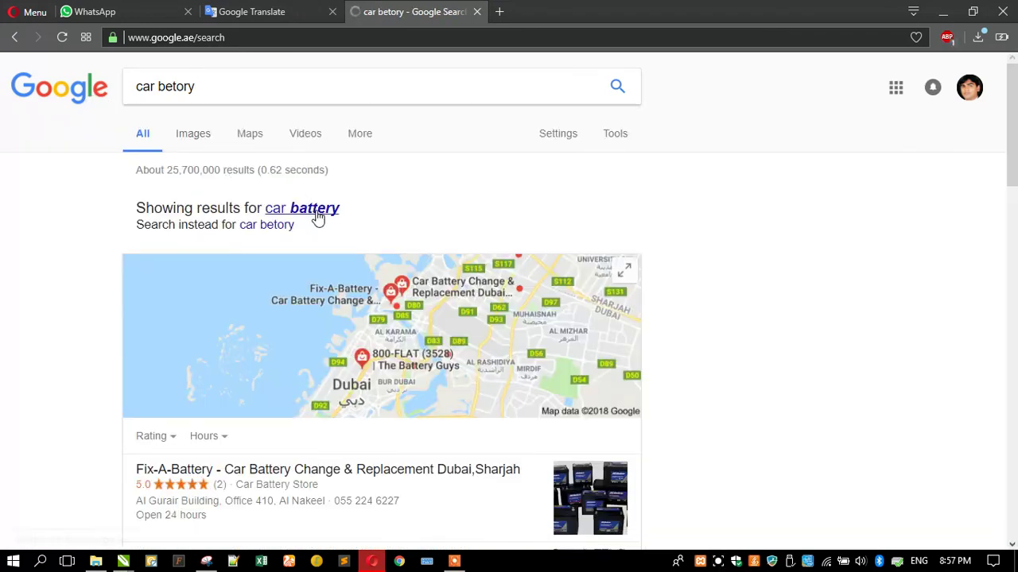
left_click(317, 218)
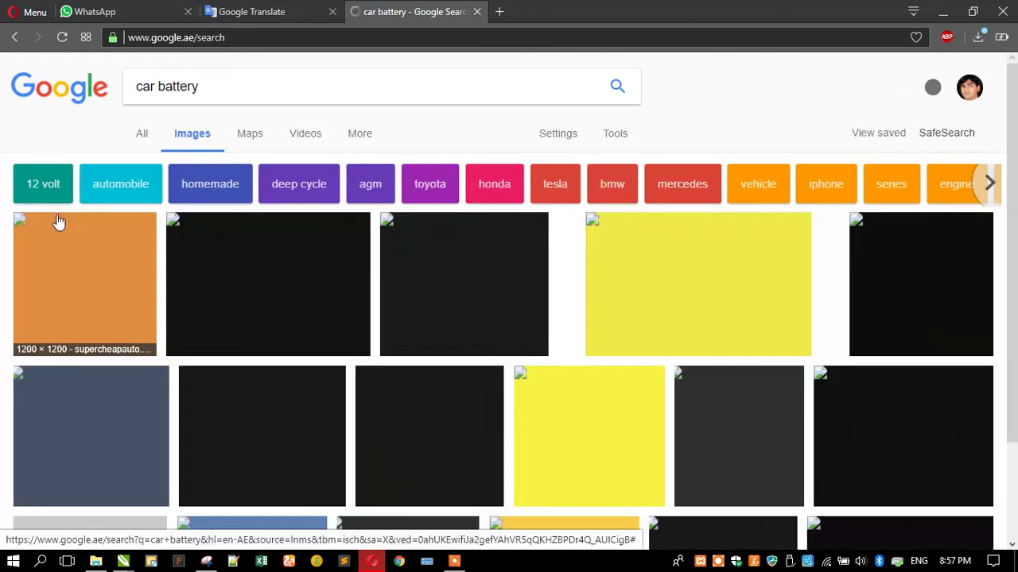
Extend the search to 'car battery big' and scroll through the image results
scroll(2, 281, "down", 5)
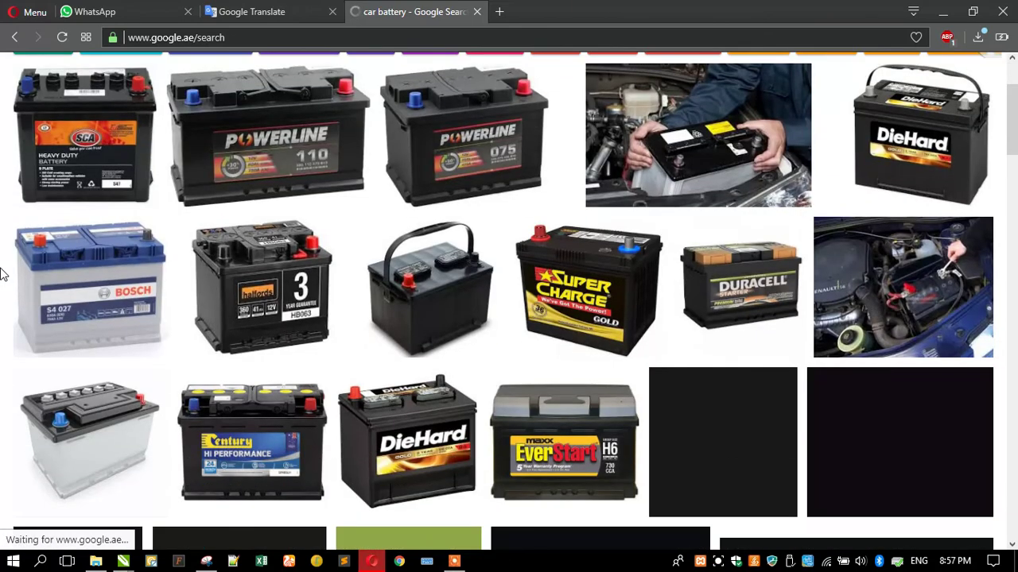
scroll(2, 268, "up", 5)
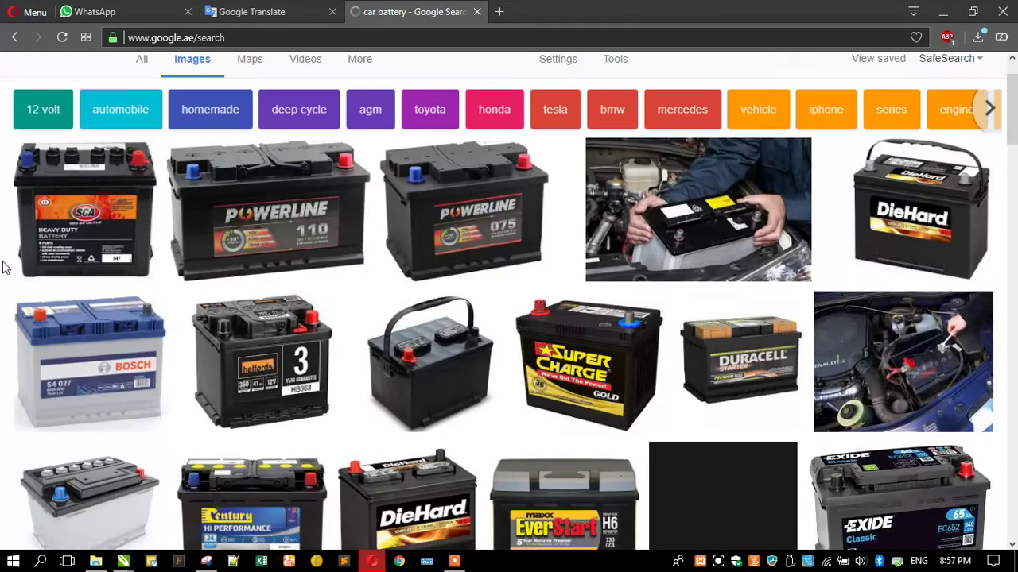
left_click(279, 81)
type("big")
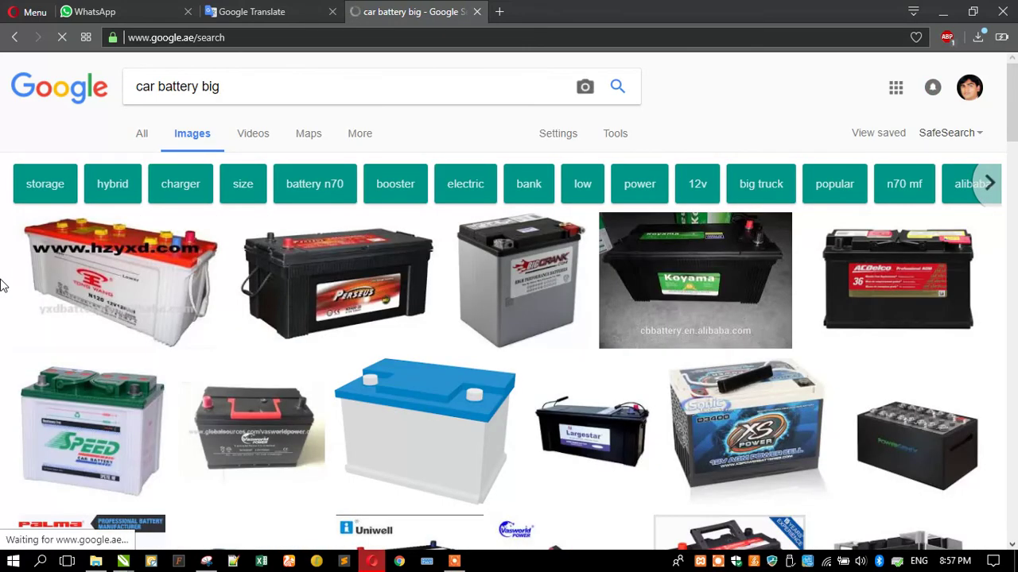
scroll(111, 251, "down", 3)
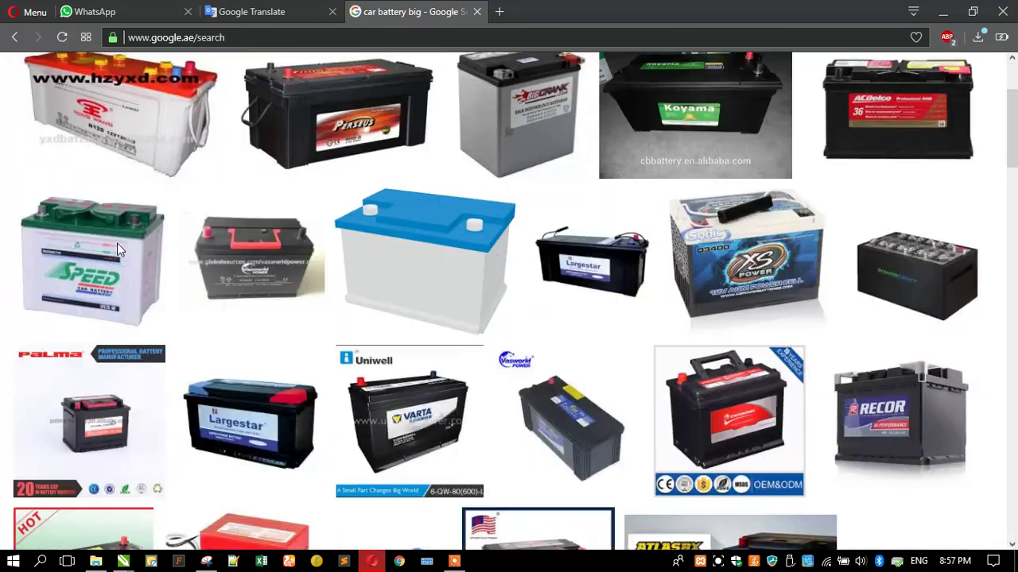
scroll(131, 238, "down", 3)
scroll(139, 238, "down", 5)
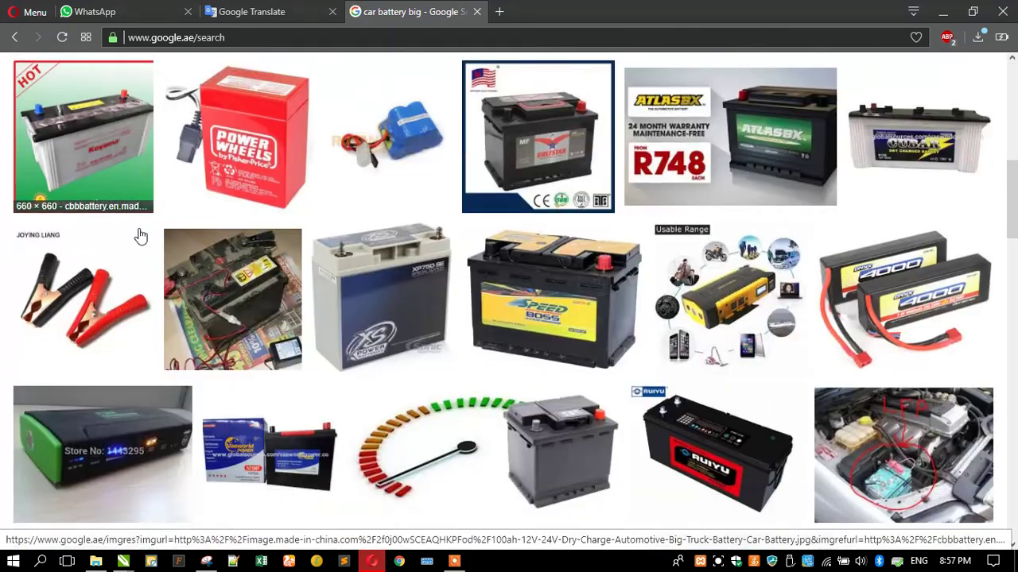
scroll(149, 231, "down", 3)
scroll(149, 231, "down", 6)
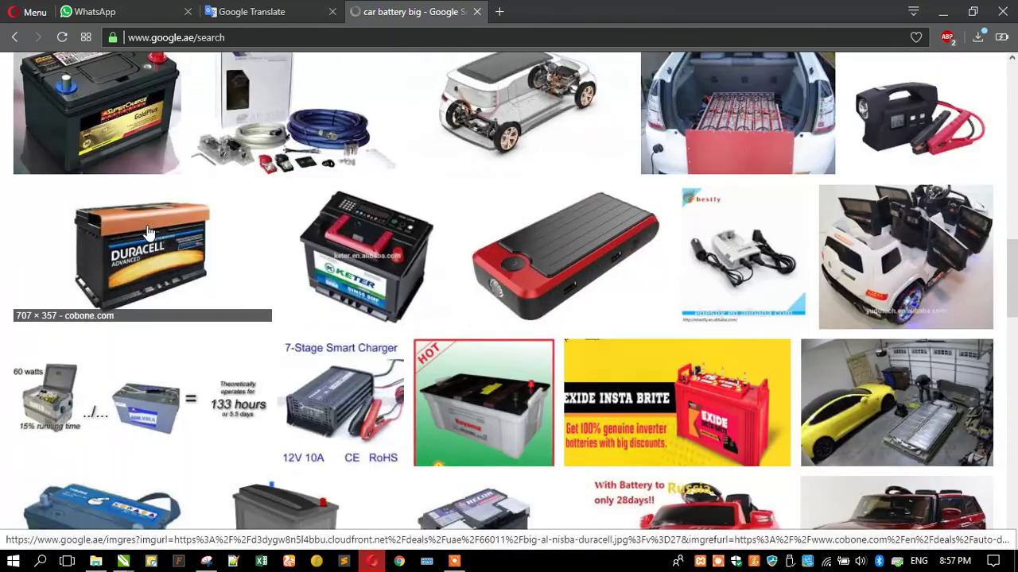
scroll(149, 231, "down", 3)
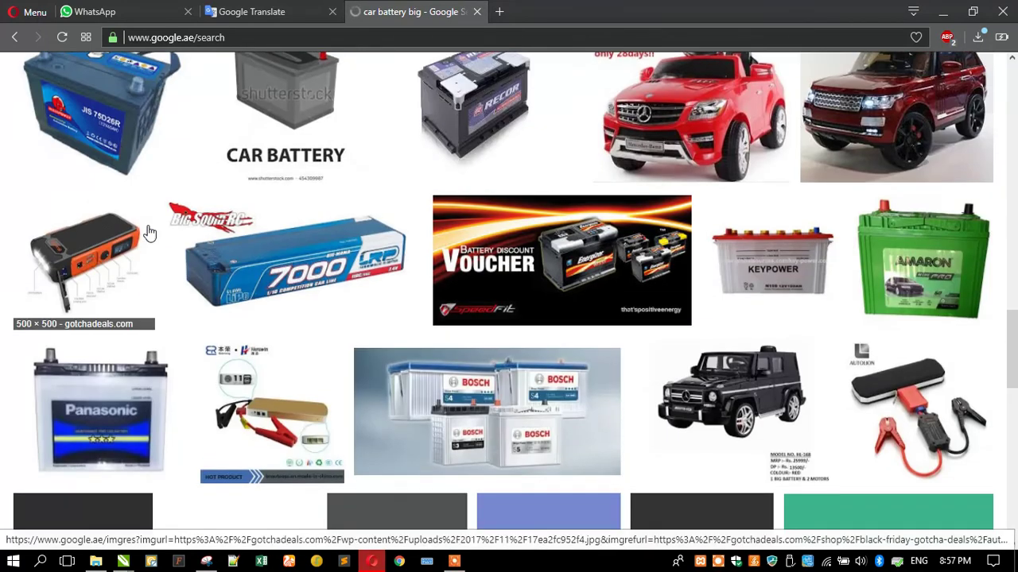
Preview the Bosch, Keypower and Vela battery pictures, ending on the Koyosonic one
left_click(405, 248)
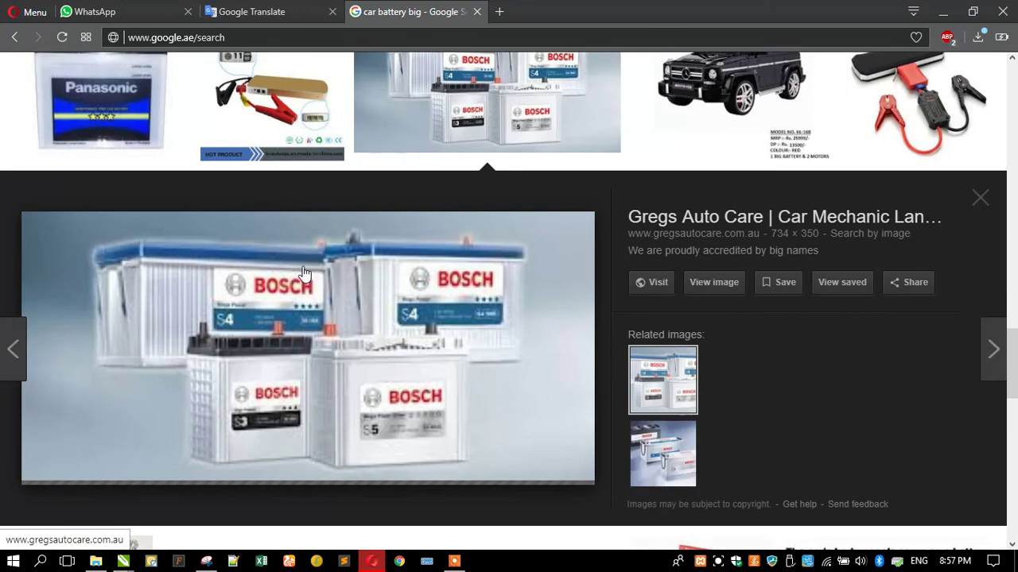
scroll(308, 272, "down", 4)
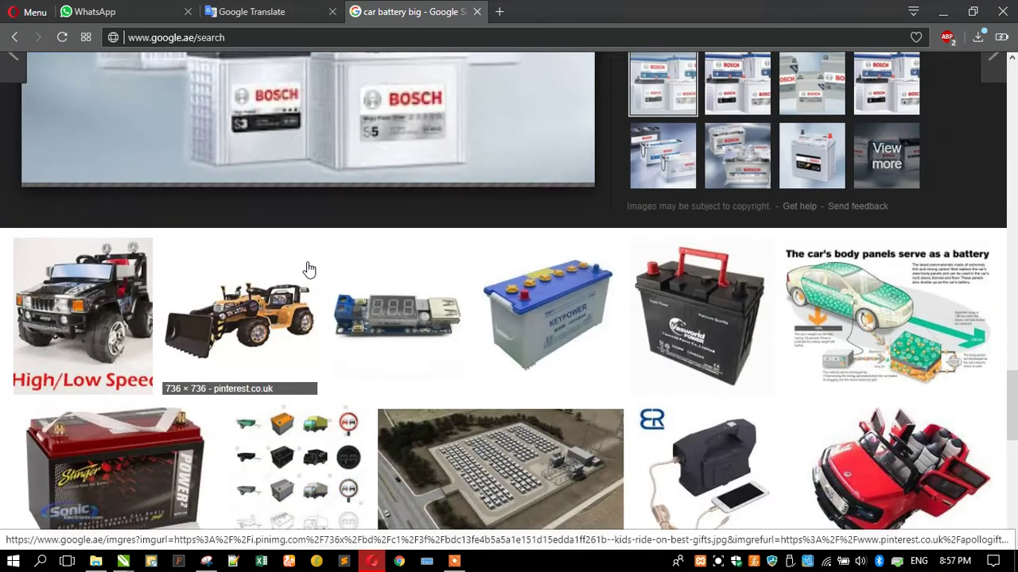
left_click(544, 314)
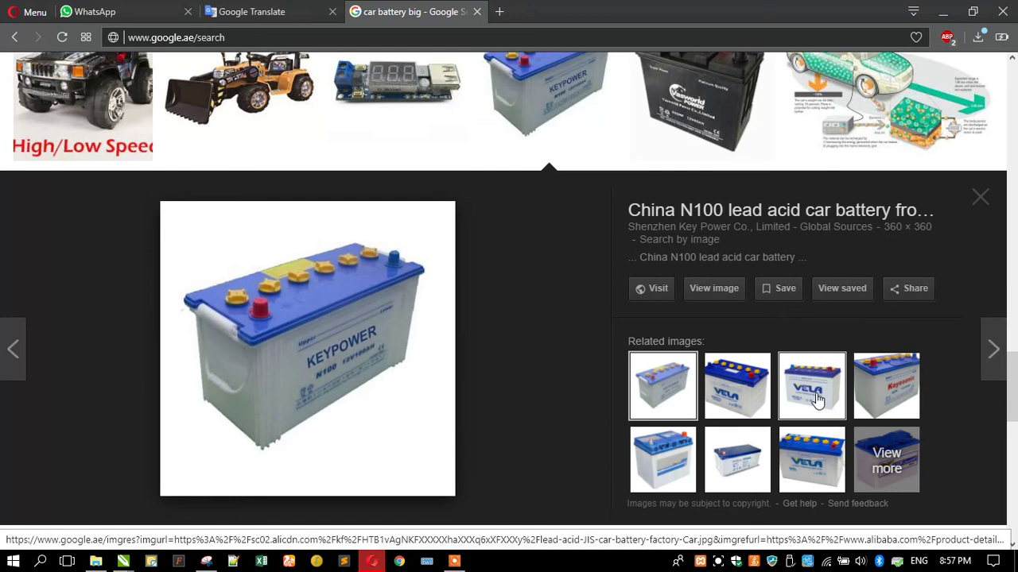
left_click(818, 400)
left_click(720, 424)
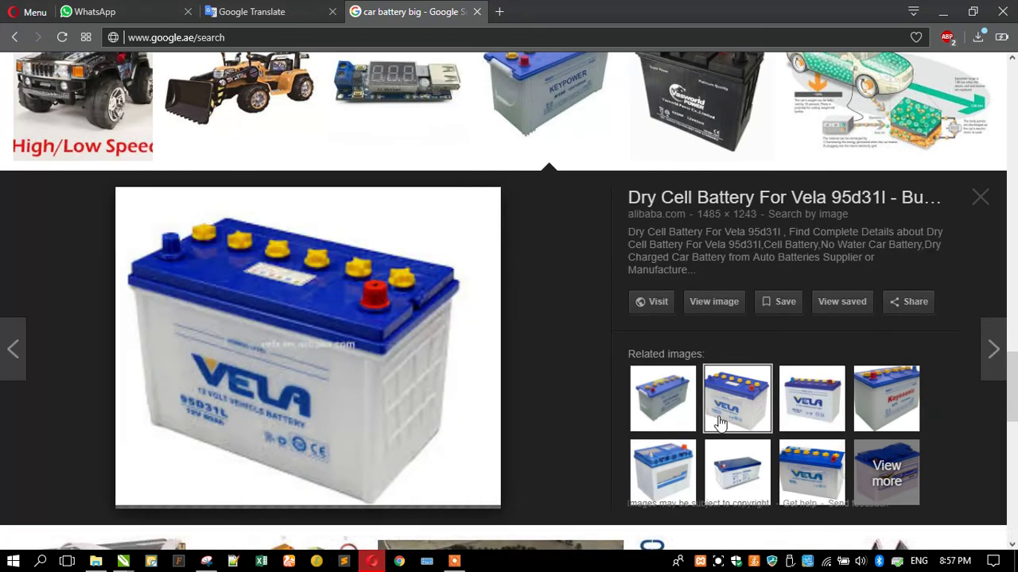
left_click(676, 414)
left_click(872, 386)
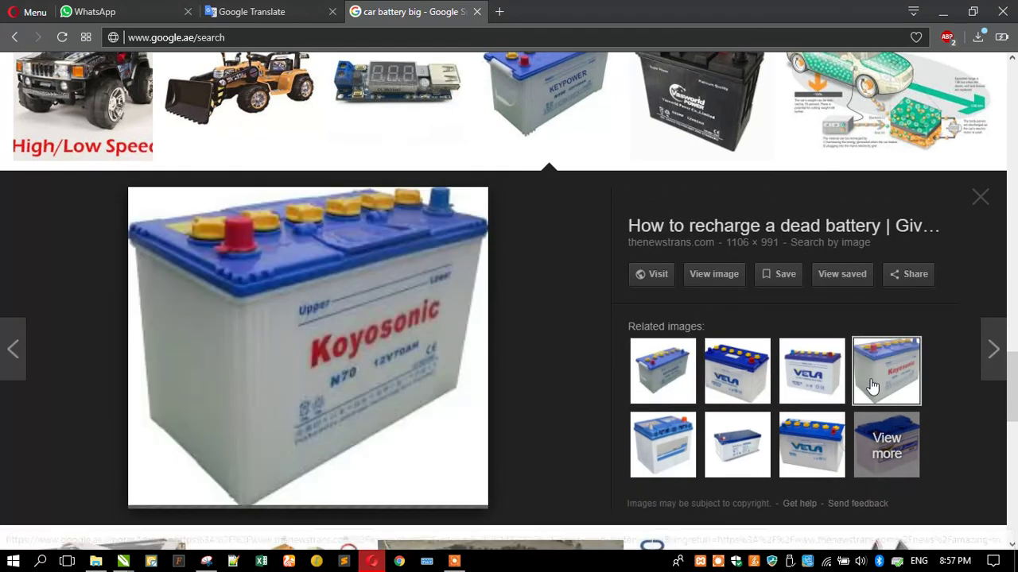
Copy the Koyosonic battery image and minimize Opera to return to CorelDRAW
scroll(245, 292, "down", 10)
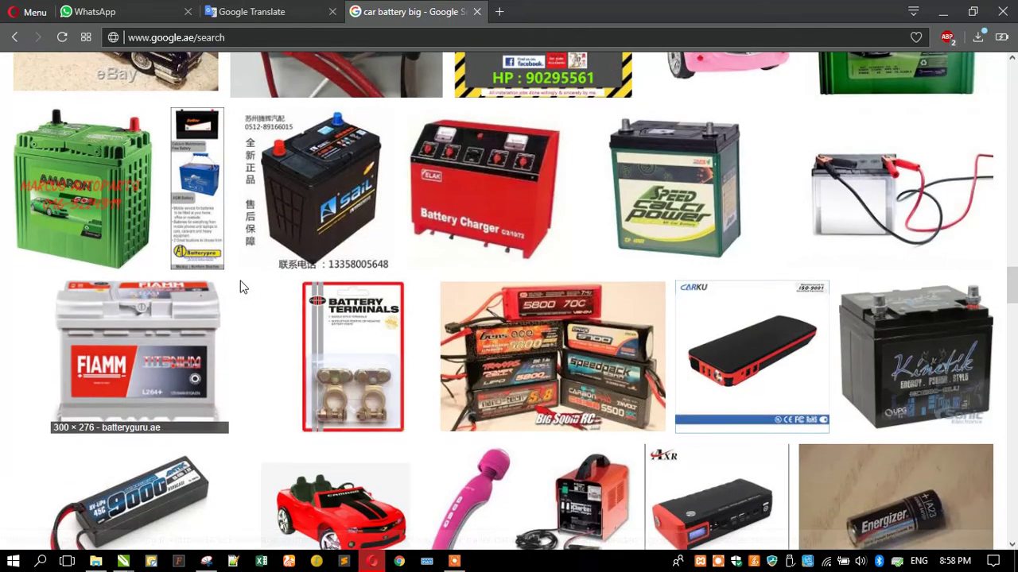
scroll(244, 293, "up", 10)
right_click(249, 257)
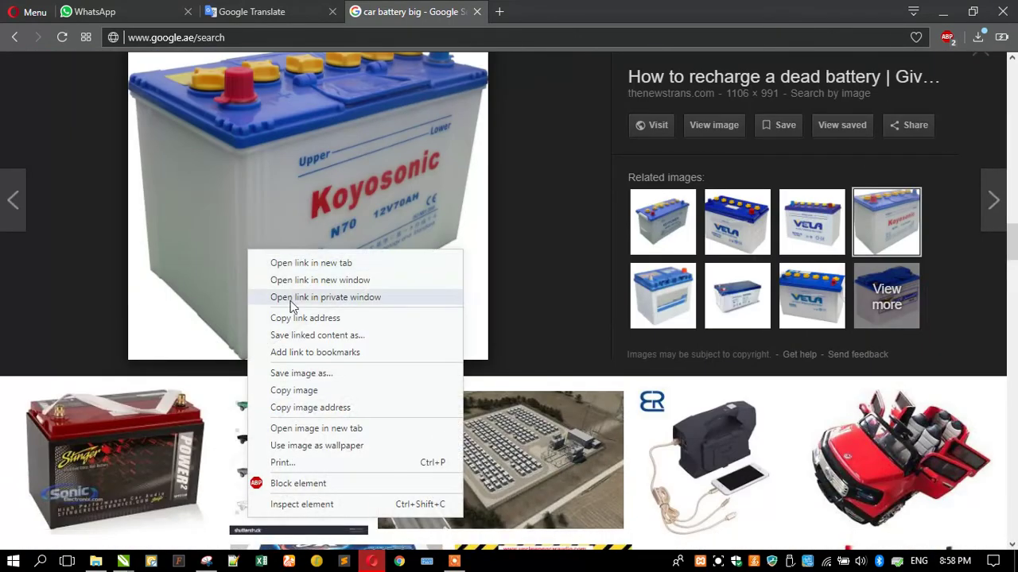
left_click(291, 389)
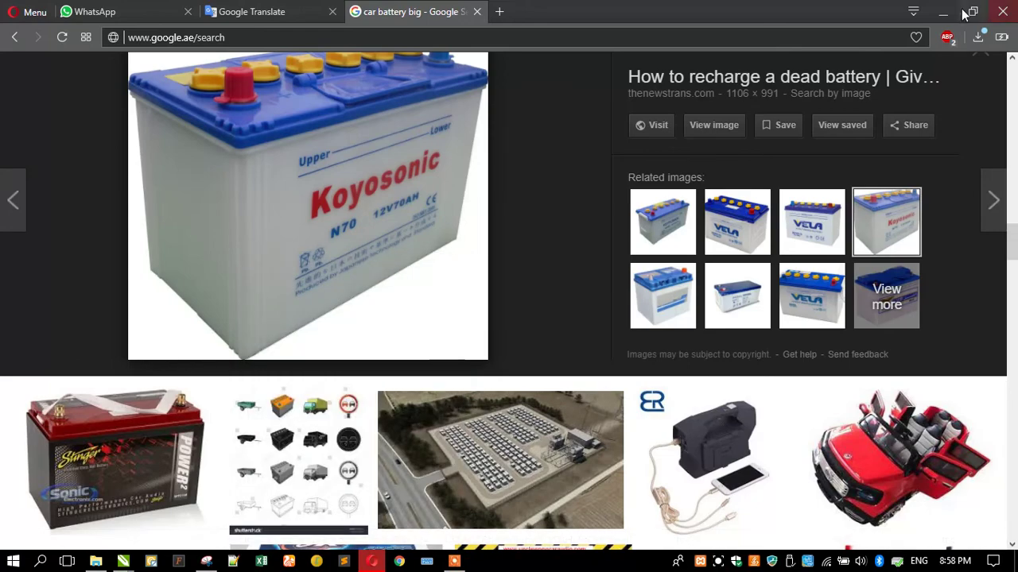
left_click(942, 11)
right_click(103, 244)
Paste the battery picture, shrink it, and move it onto the card
left_click(135, 338)
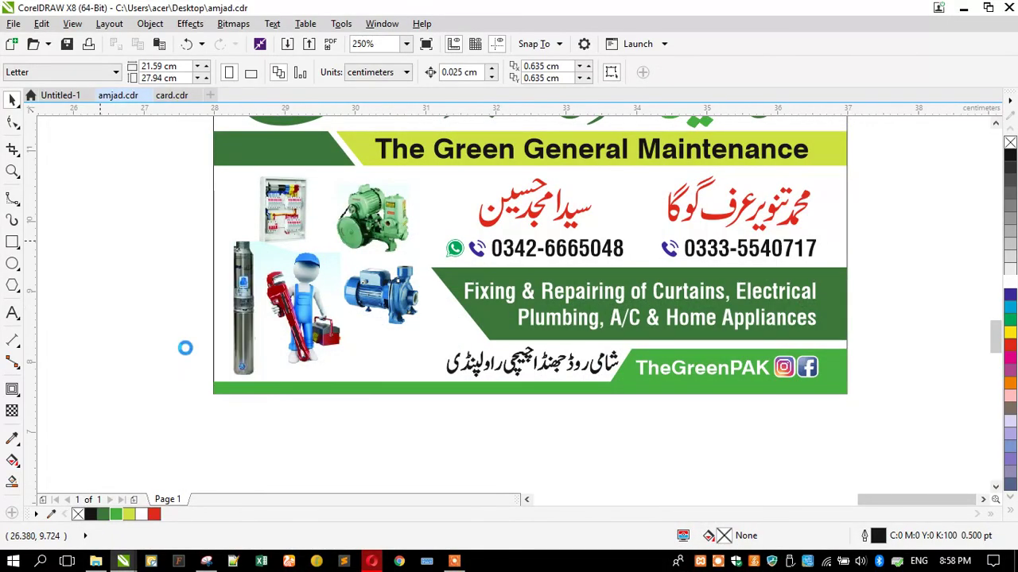
scroll(347, 294, "down", 5)
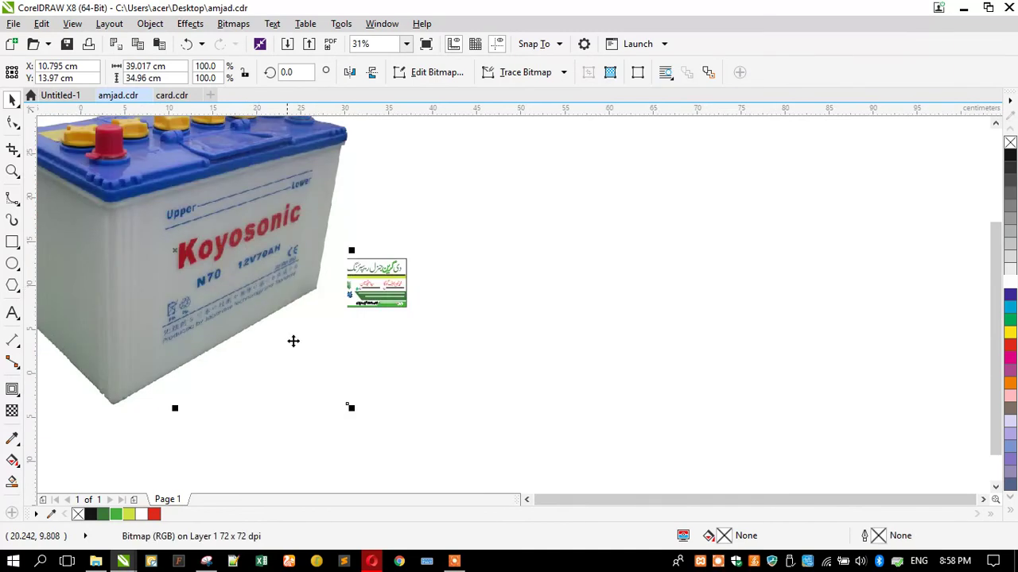
left_click_drag(355, 410, 197, 323)
left_click_drag(156, 248, 322, 293)
scroll(344, 295, "up", 5)
Shrink the battery further and fine-tune its spot below the blue pump, then deselect
left_click_drag(236, 320, 352, 427)
left_click_drag(369, 470, 380, 429)
scroll(380, 430, "up", 4)
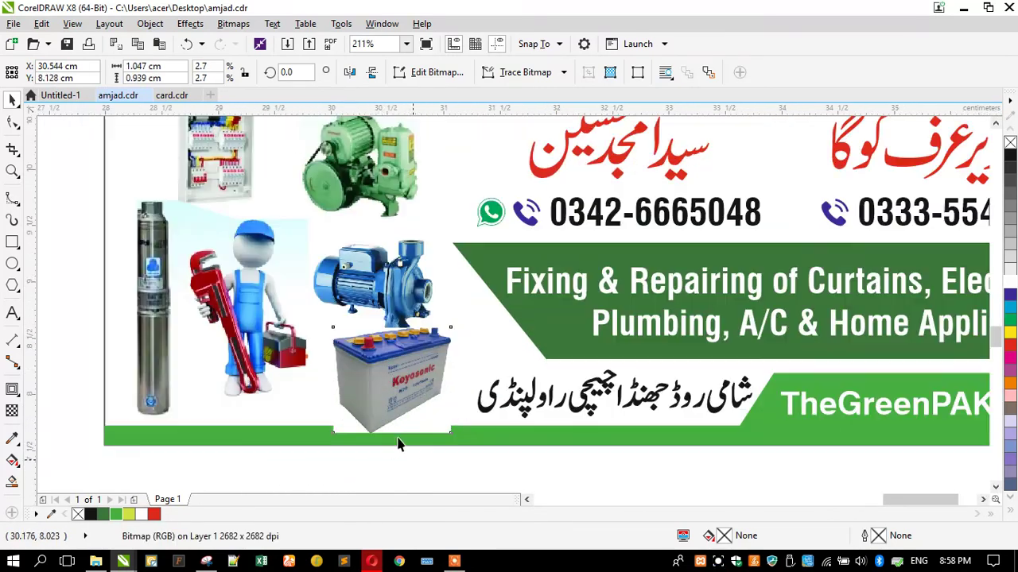
left_click_drag(275, 229, 304, 257)
mouse_move(306, 416)
left_mouse_down()
mouse_move(286, 402)
mouse_move(294, 425)
mouse_move(304, 413)
left_mouse_up()
left_click_drag(341, 352, 257, 335)
scroll(327, 304, "down", 1)
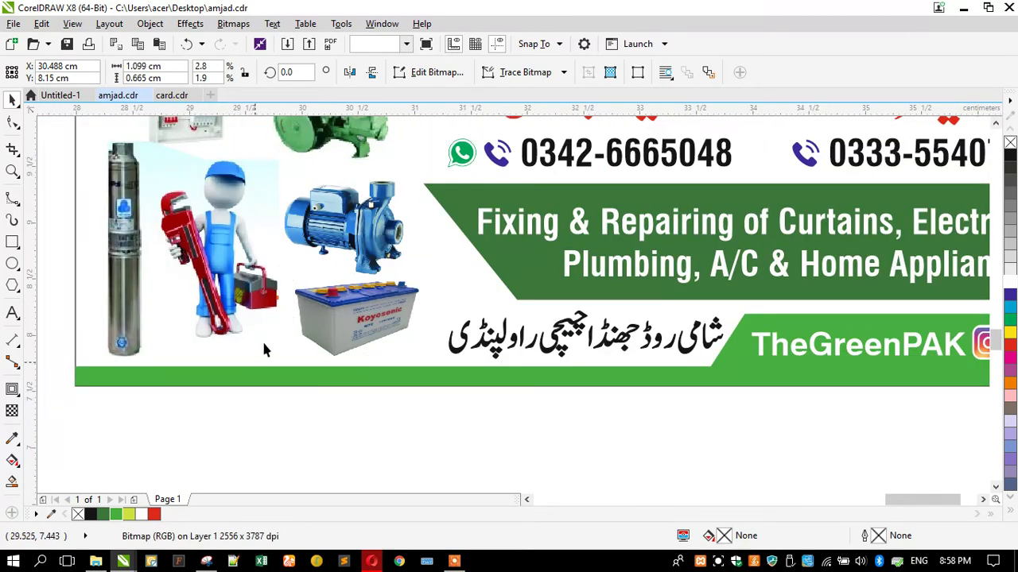
key("Escape")
scroll(268, 334, "down", 1)
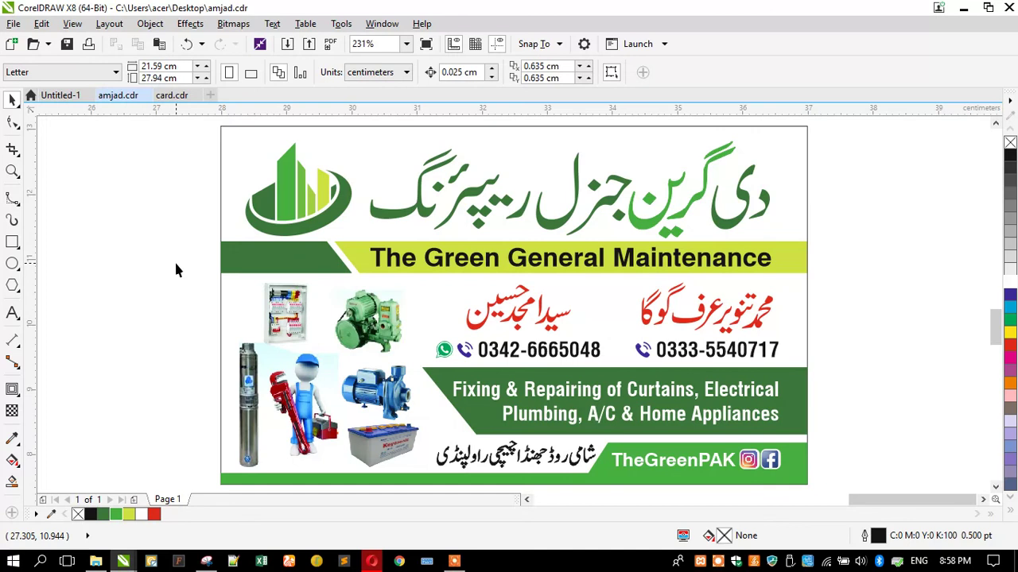